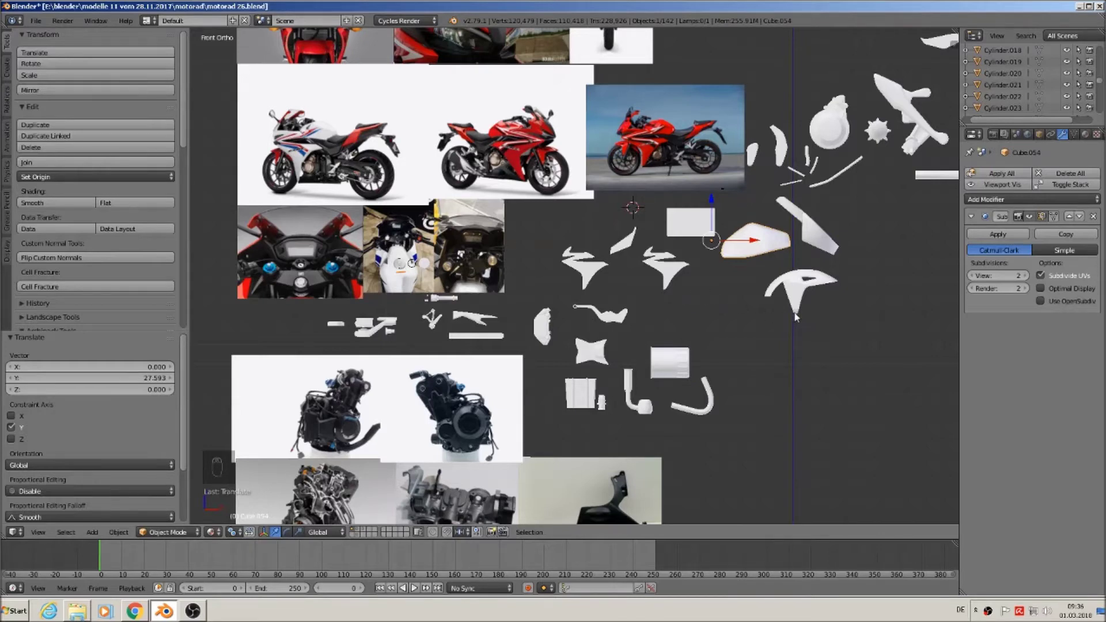
# Give the angled handlebar clamp arm a new material named "silver rough" with a Principled BSDF surface.
pyautogui.keyDown('shift'); pyautogui.moveTo(463, 338); pyautogui.dragTo(786, 285, button='middle'); pyautogui.keyUp('shift')
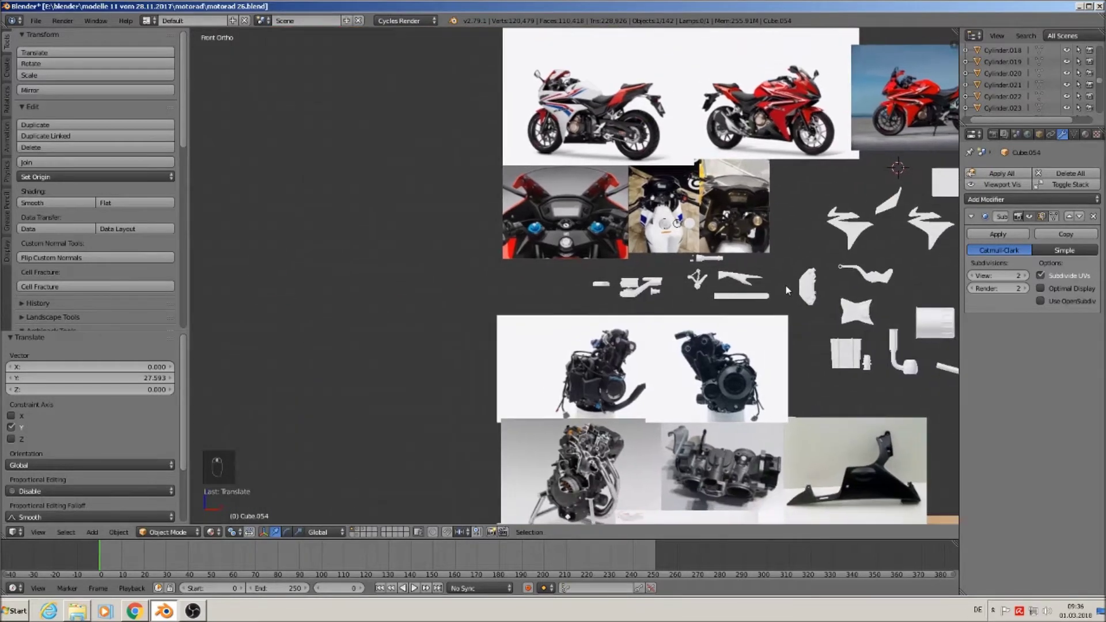
pyautogui.scroll(3, 661, 293)
pyautogui.scroll(2, 662, 293)
pyautogui.keyDown('shift'); pyautogui.moveTo(564, 282); pyautogui.dragTo(606, 317, button='middle'); pyautogui.keyUp('shift')
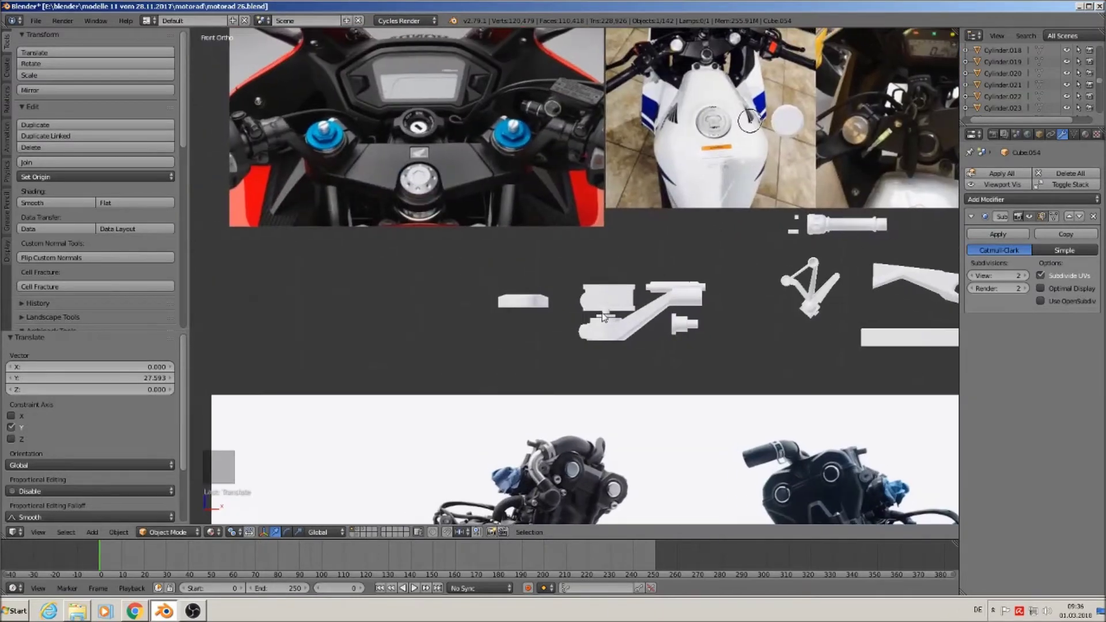
pyautogui.scroll(1, 582, 320)
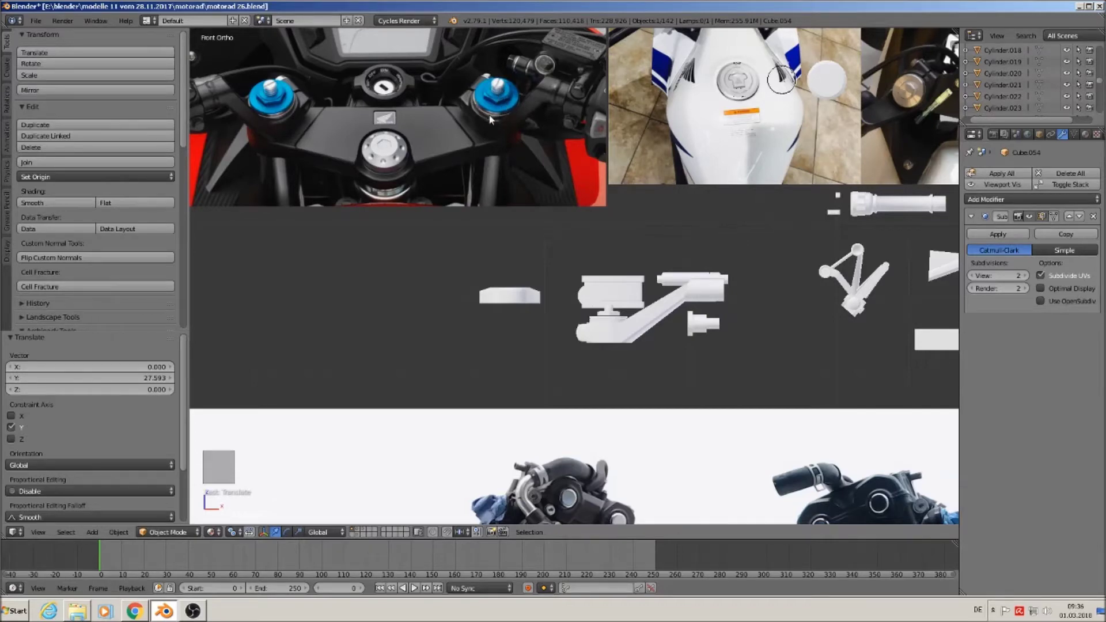
pyautogui.scroll(2, 646, 320)
pyautogui.scroll(4, 633, 328)
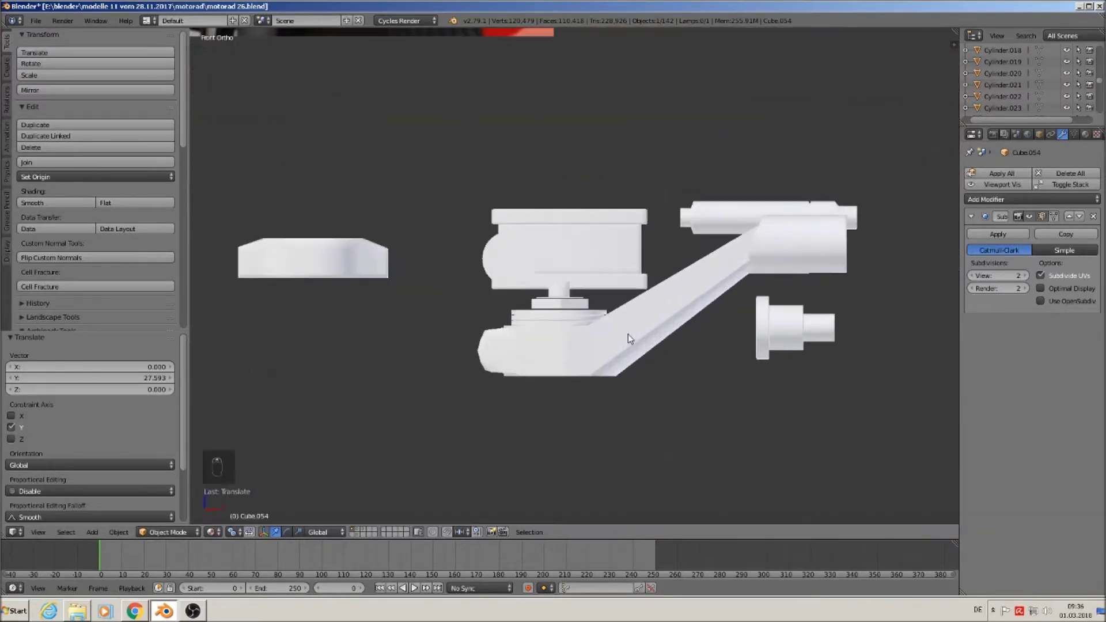
pyautogui.rightClick(623, 337)
pyautogui.moveTo(622, 337); pyautogui.dragTo(620, 339, button='middle')
pyautogui.scroll(-5, 620, 340)
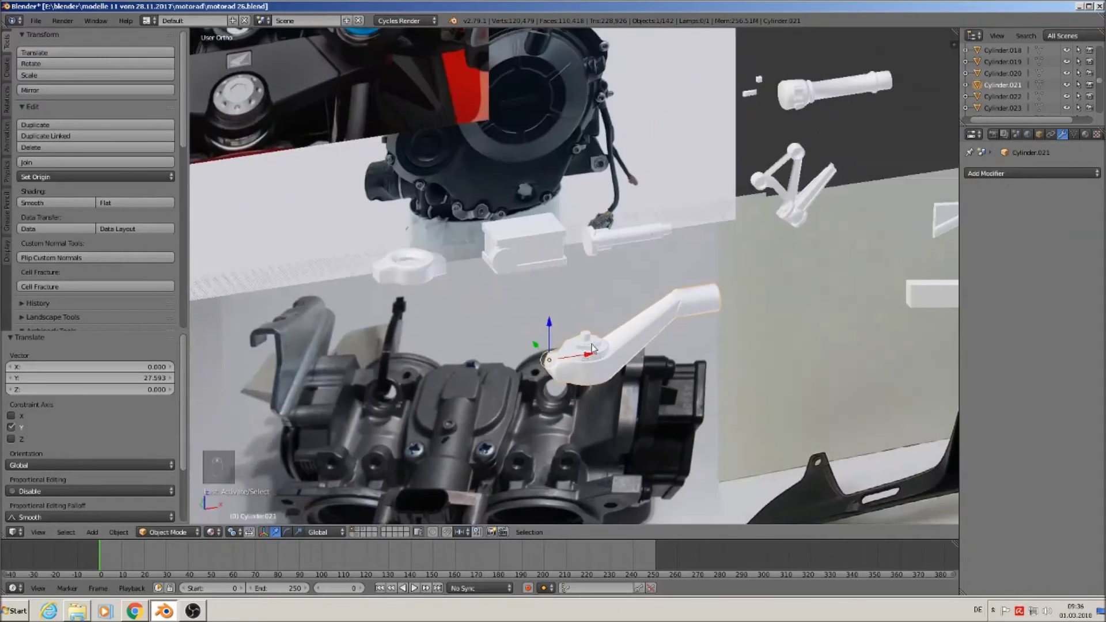
pyautogui.keyDown('shift'); pyautogui.moveTo(592, 348); pyautogui.dragTo(651, 411, button='middle'); pyautogui.keyUp('shift')
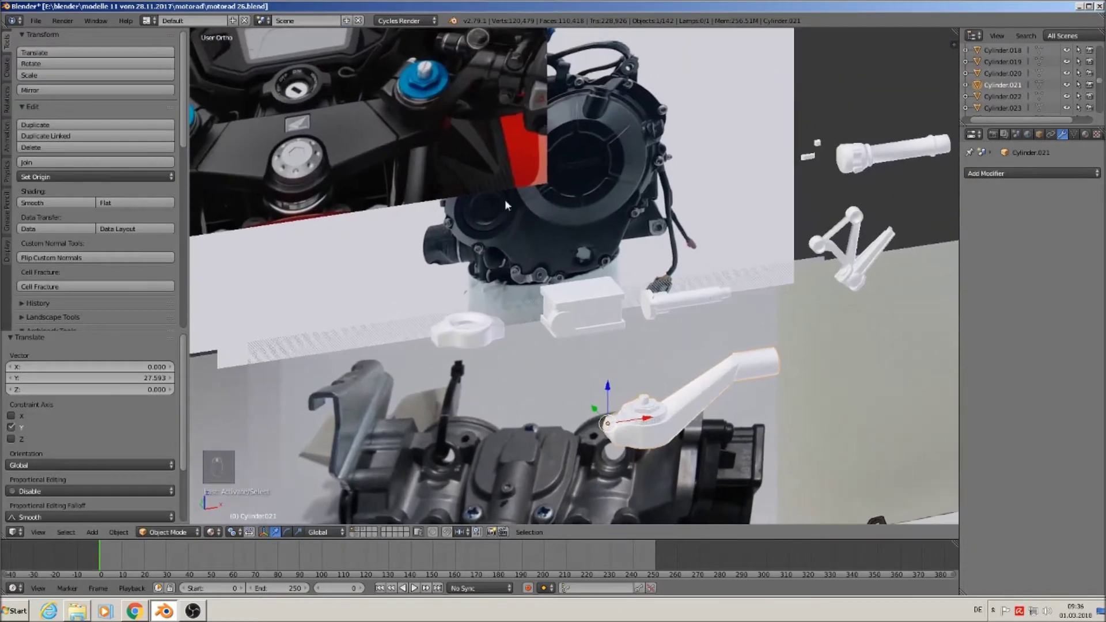
pyautogui.click(1086, 135)
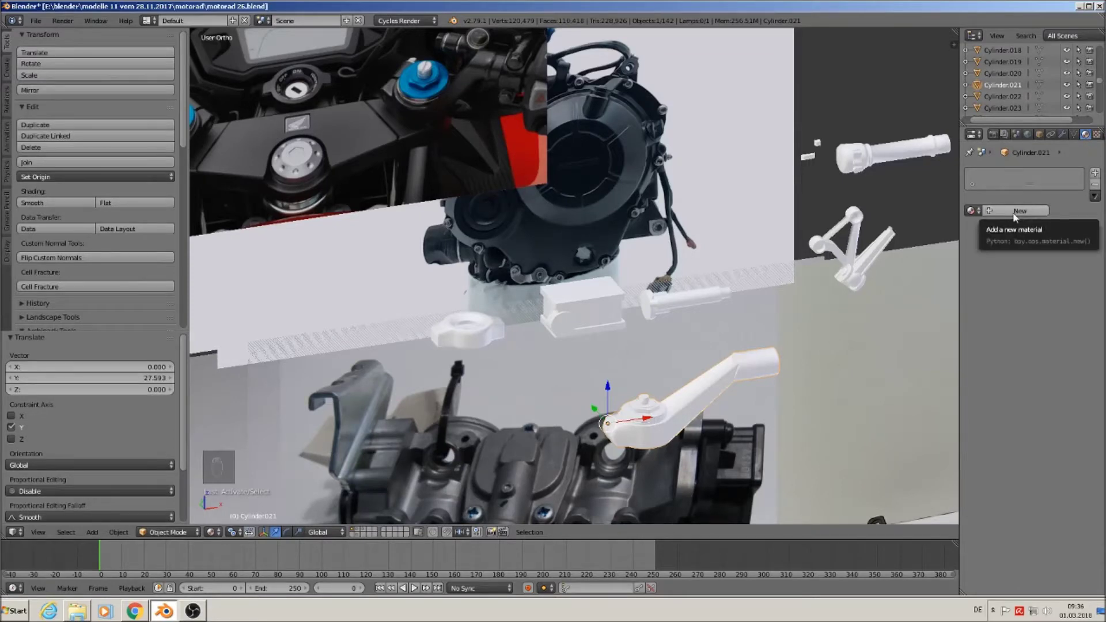
pyautogui.click(1015, 213)
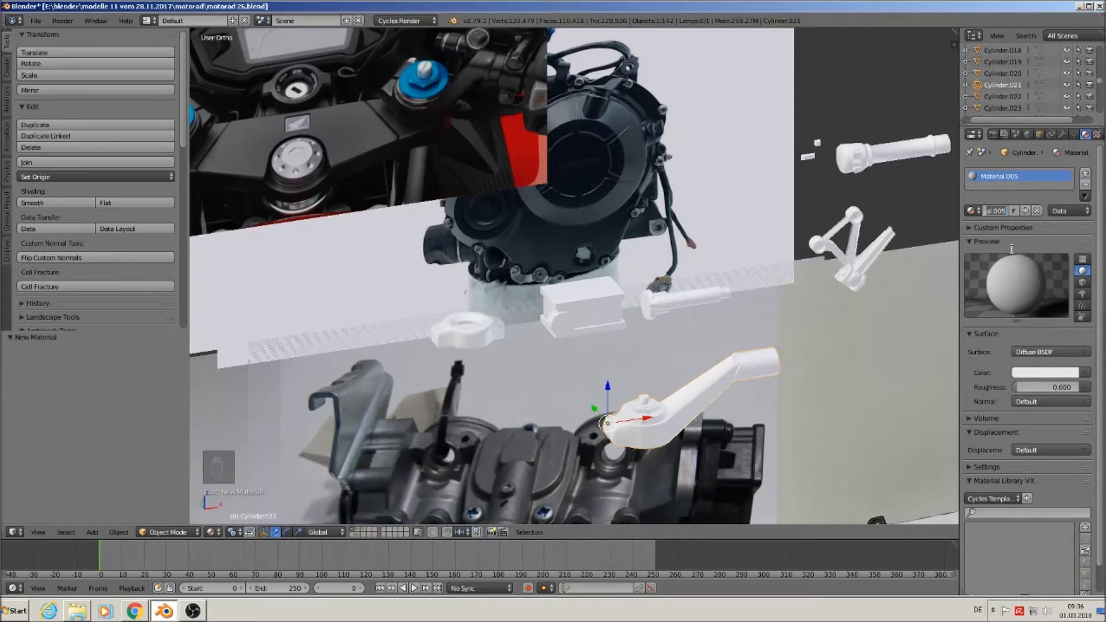
pyautogui.press('BackSpace')
pyautogui.press('Return')
pyautogui.click(1029, 351)
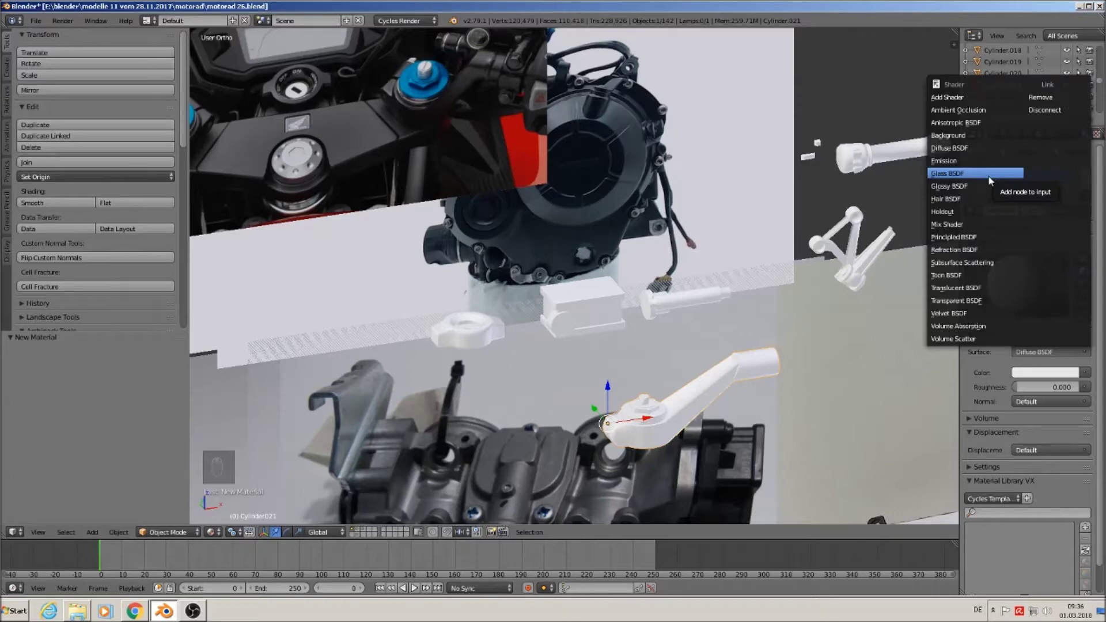
pyautogui.click(980, 237)
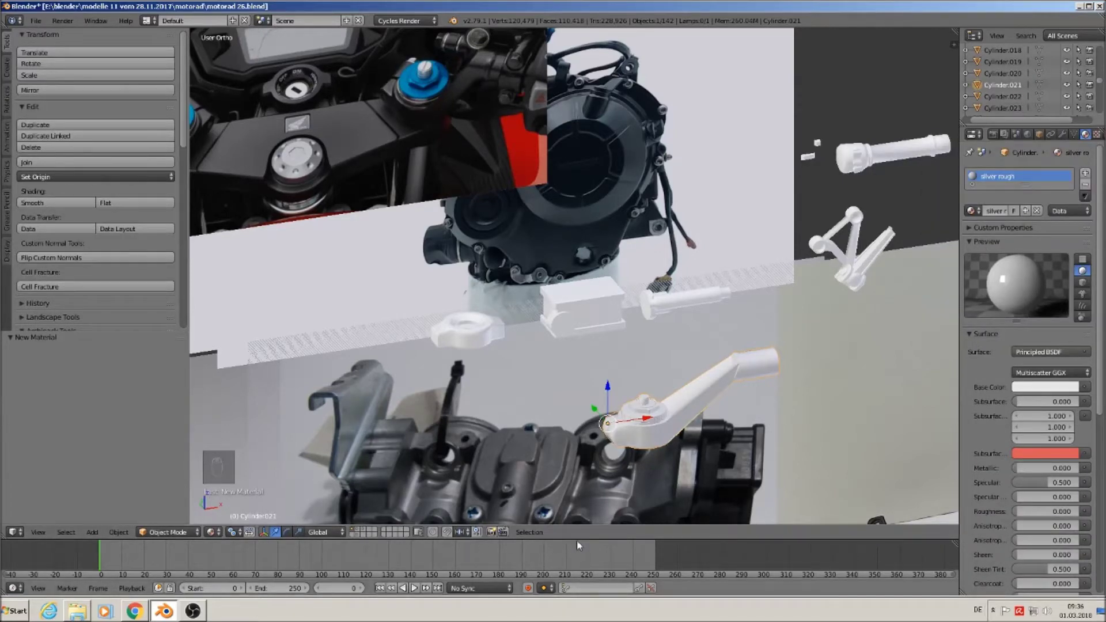
# Enlarge the timeline area and change it to the Node Editor.
pyautogui.moveTo(577, 539); pyautogui.dragTo(576, 411)
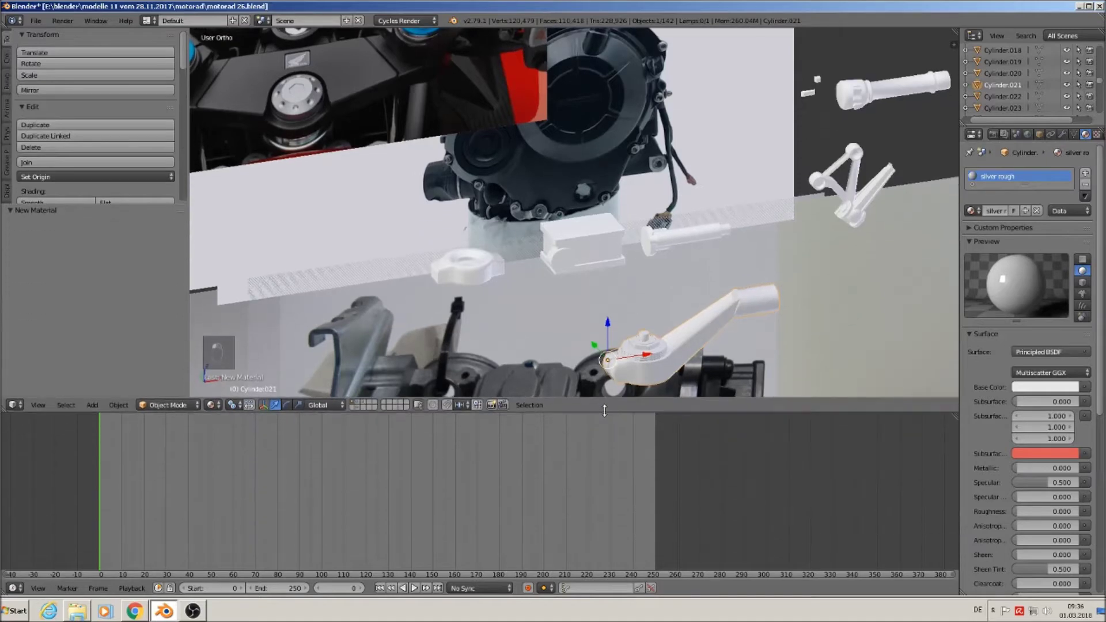
pyautogui.click(14, 588)
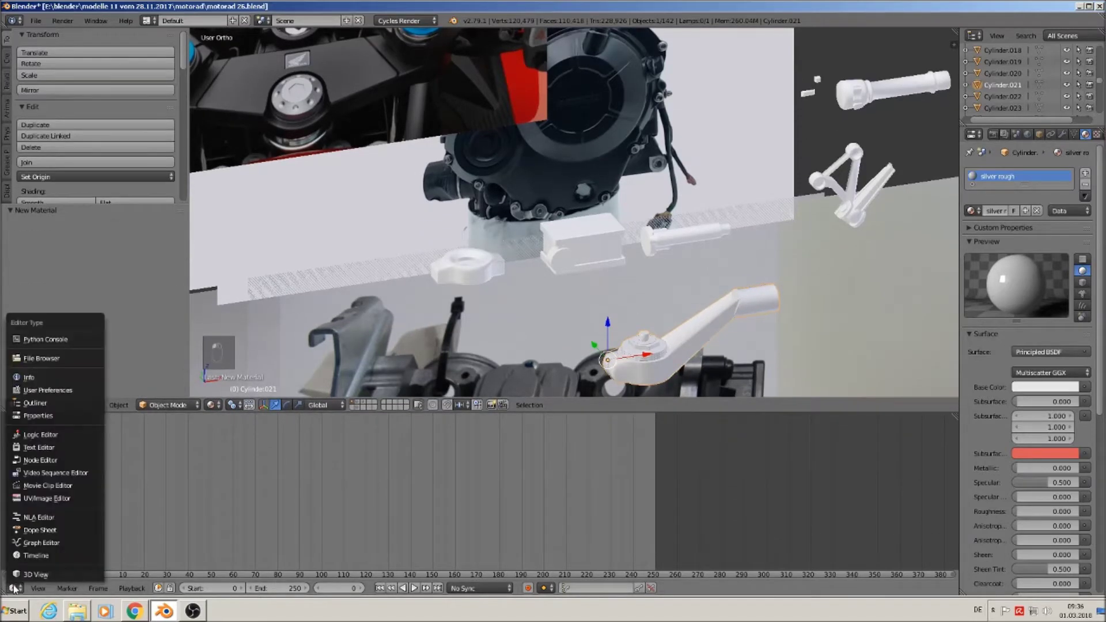
pyautogui.click(37, 460)
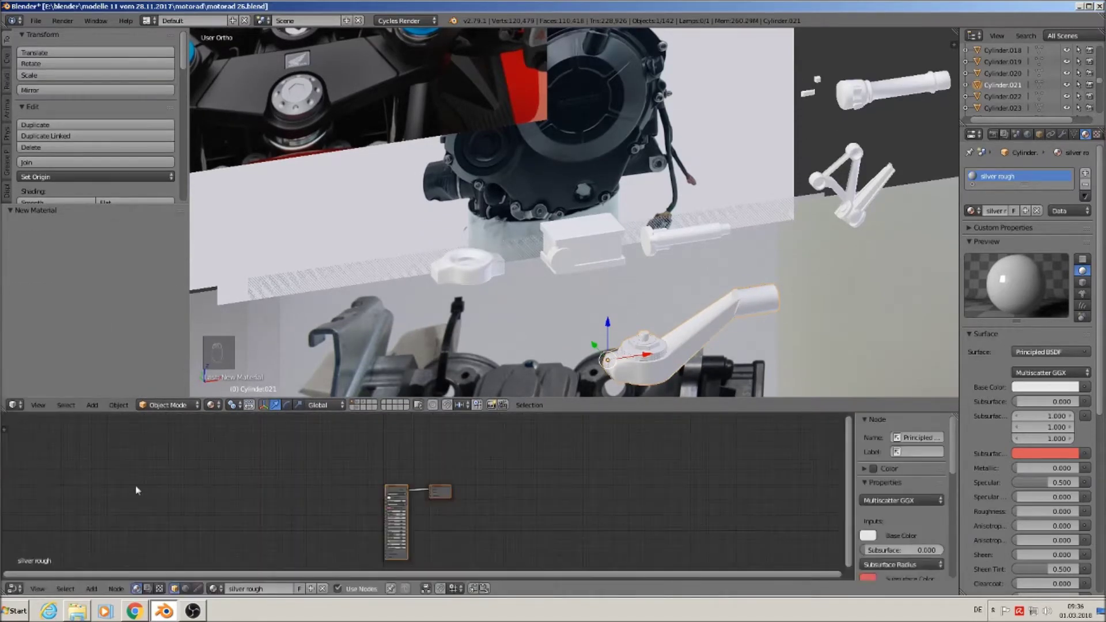
# Set the silver rough material's Metallic to 1 and its Roughness to about 0.517.
pyautogui.scroll(6, 409, 508)
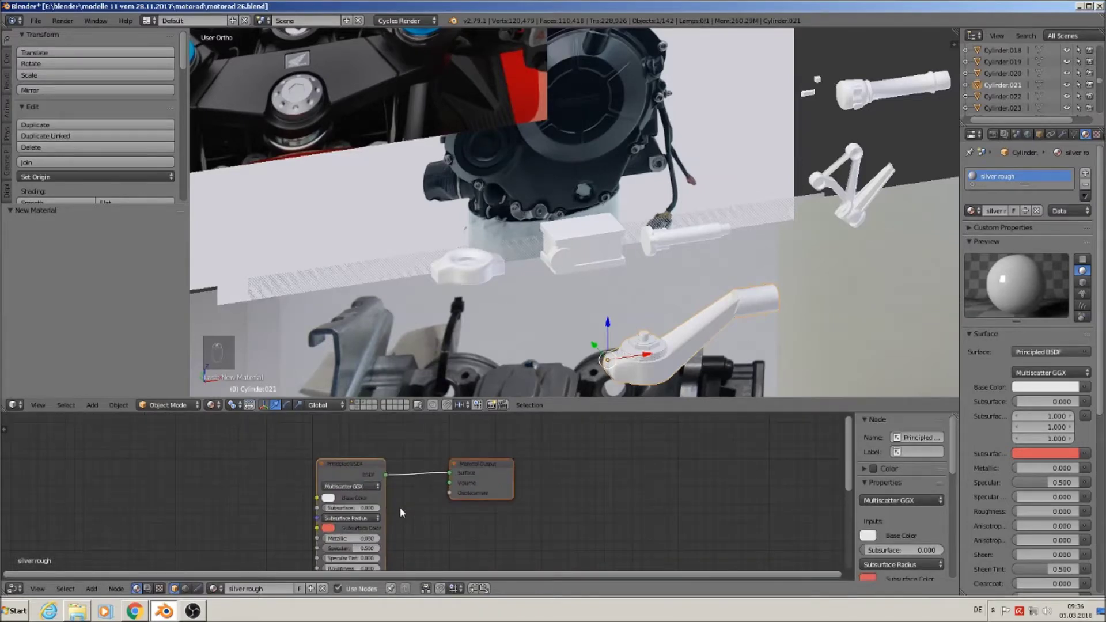
pyautogui.scroll(2, 400, 509)
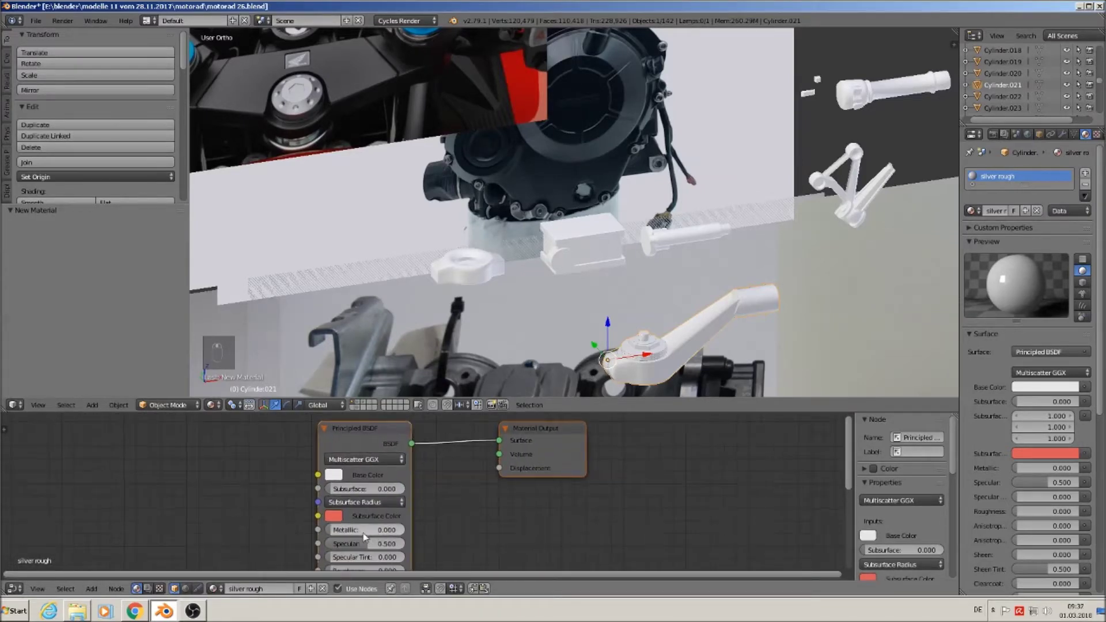
pyautogui.click(364, 530)
pyautogui.write('1')
pyautogui.press('Return')
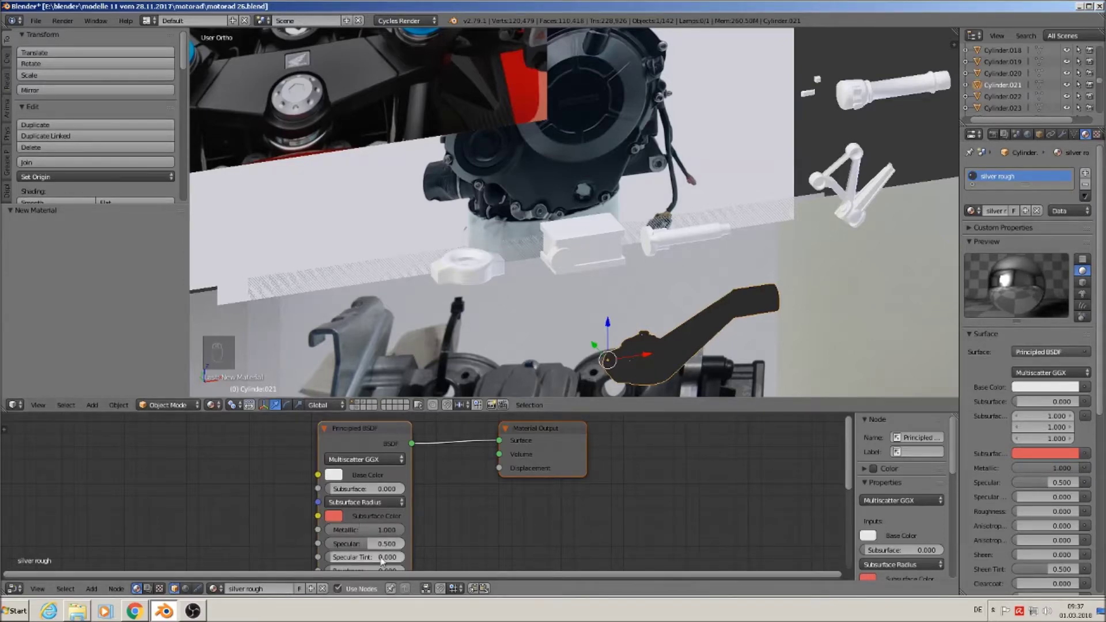
pyautogui.moveTo(407, 549); pyautogui.dragTo(418, 493, button='middle')
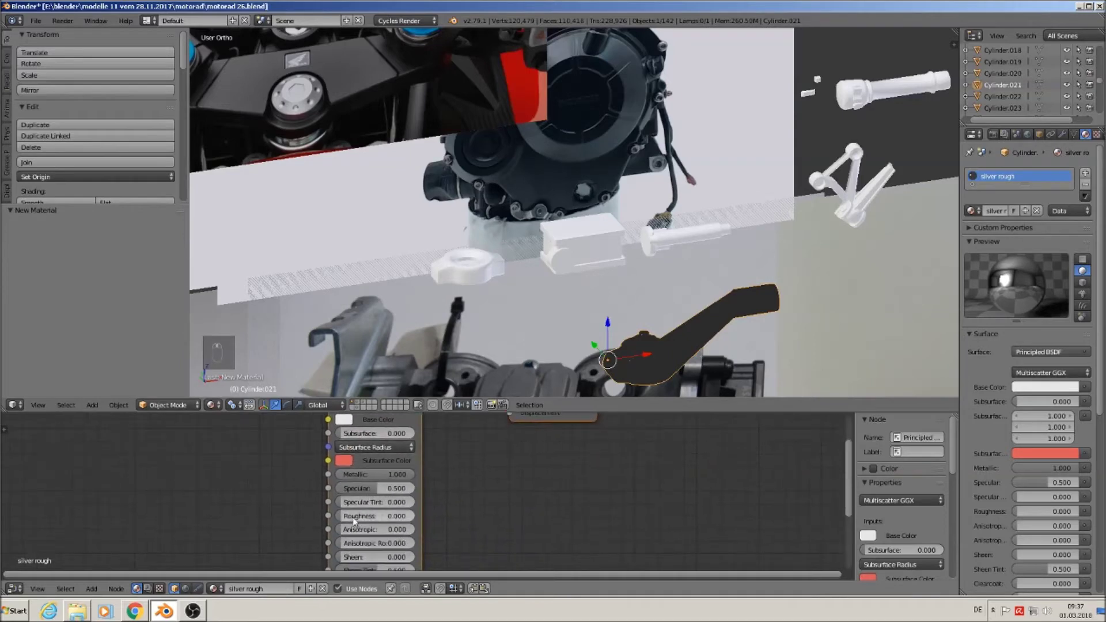
pyautogui.moveTo(352, 521); pyautogui.dragTo(374, 521)
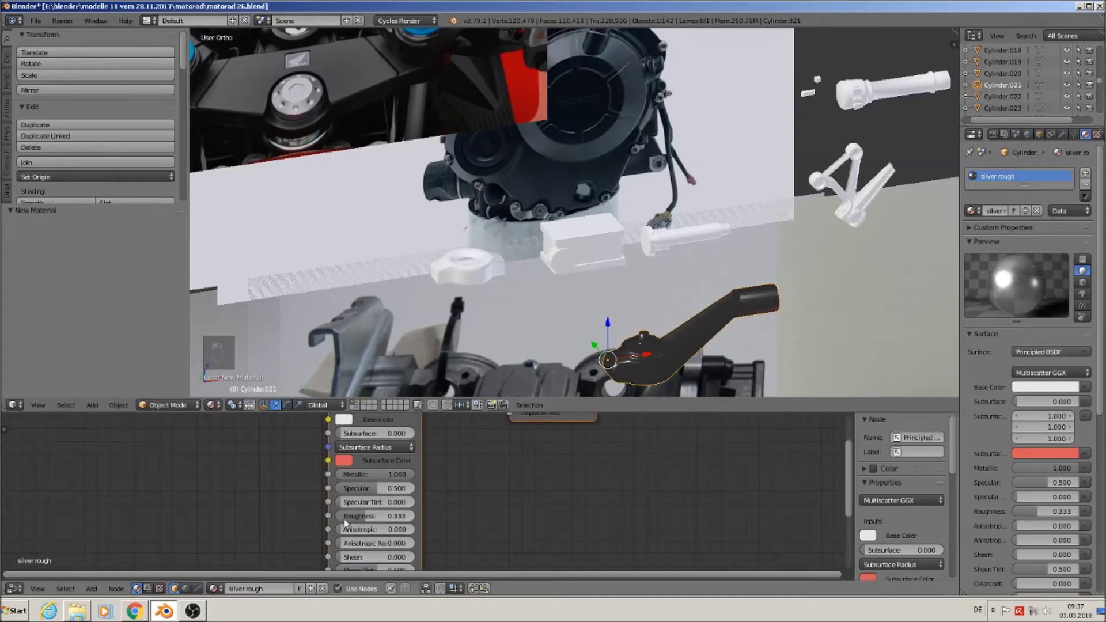
pyautogui.moveTo(369, 517); pyautogui.dragTo(379, 516)
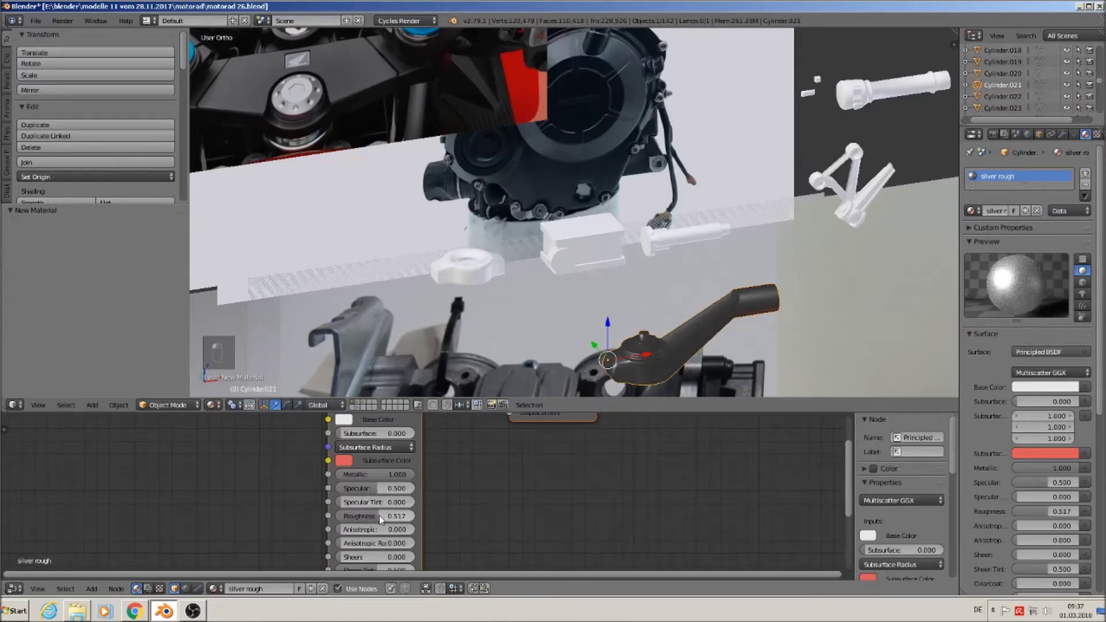
# Enlarge the material slot list and add a second slot with a new material to the handlebar clamp arm.
pyautogui.keyDown('shift'); pyautogui.moveTo(637, 305); pyautogui.dragTo(617, 250, button='middle'); pyautogui.keyUp('shift')
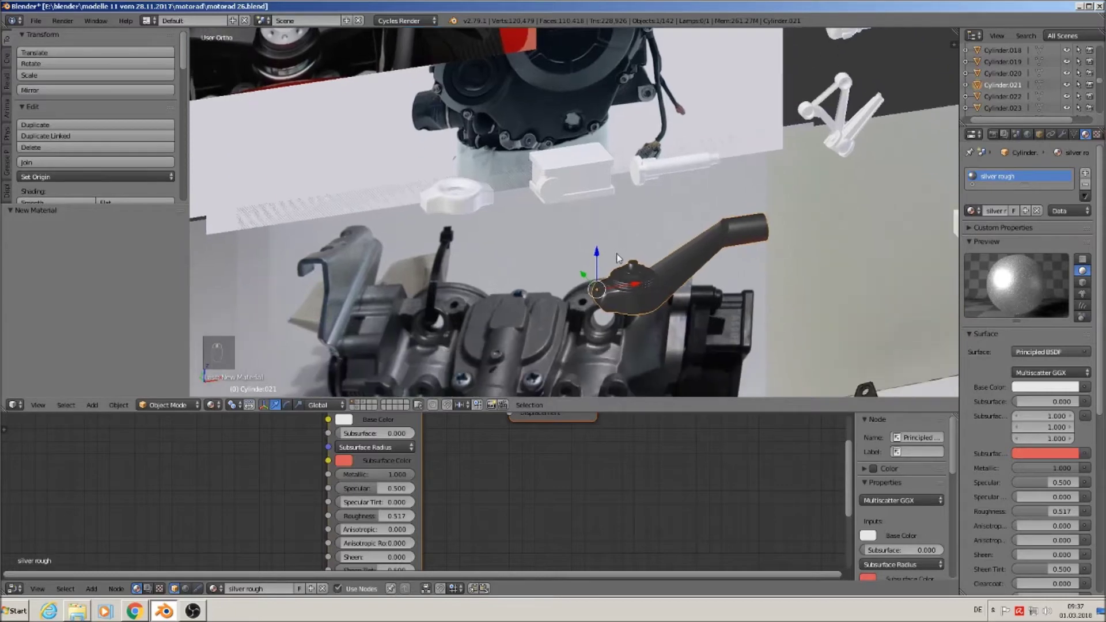
pyautogui.scroll(3, 633, 270)
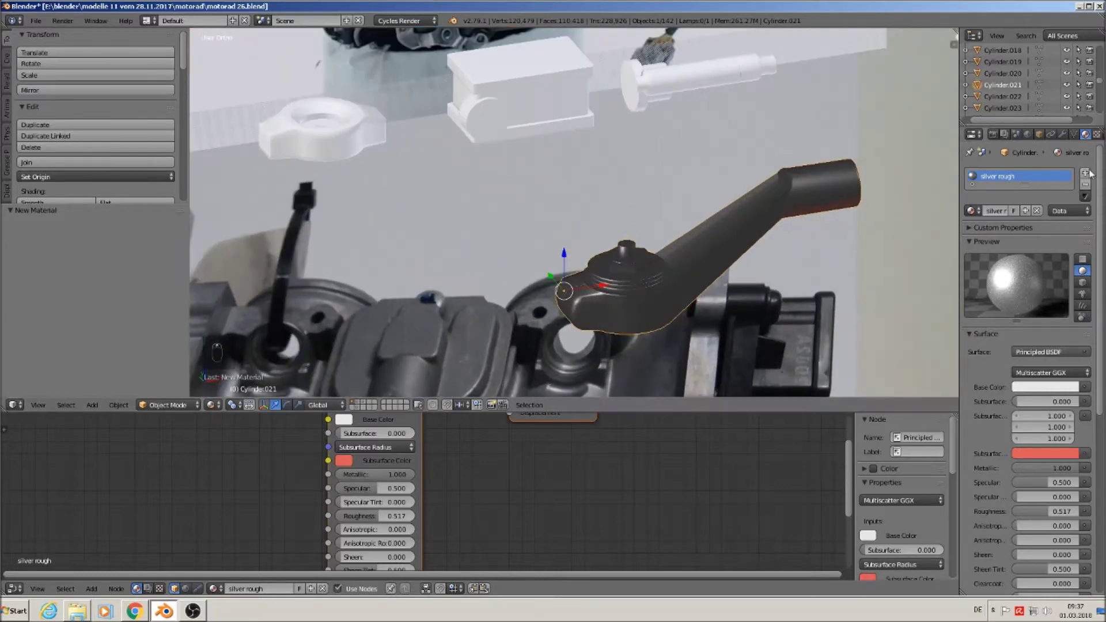
pyautogui.moveTo(1024, 185); pyautogui.dragTo(1023, 228)
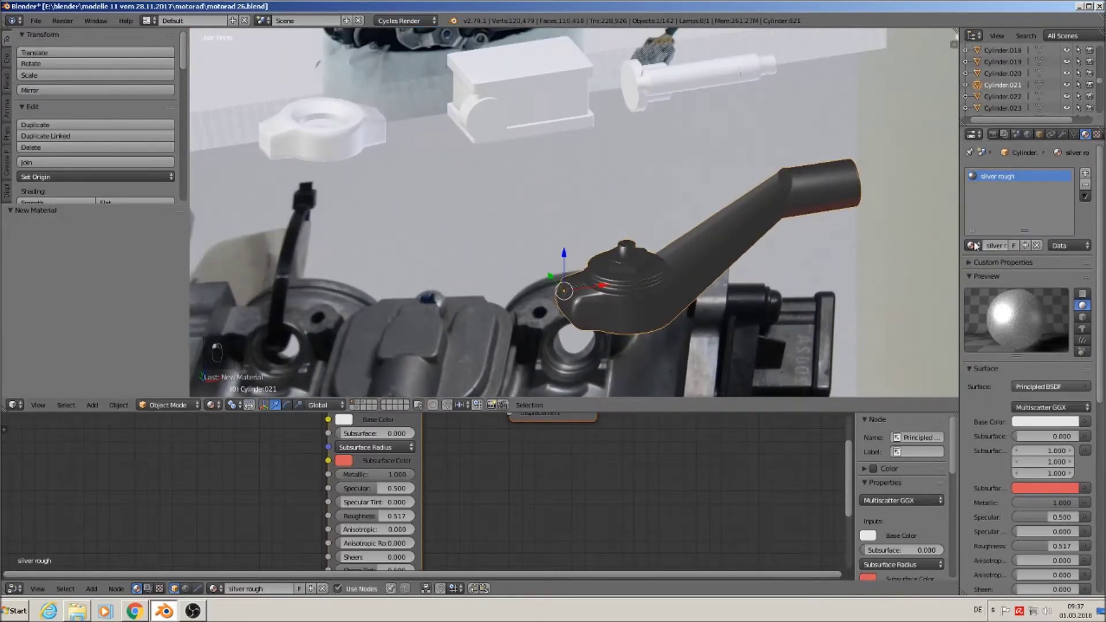
pyautogui.scroll(-4, 503, 260)
pyautogui.keyDown('shift'); pyautogui.moveTo(502, 260); pyautogui.dragTo(596, 325, button='middle'); pyautogui.keyUp('shift')
pyautogui.scroll(-2, 493, 219)
pyautogui.keyDown('shift'); pyautogui.moveTo(493, 219); pyautogui.dragTo(592, 313, button='middle'); pyautogui.keyUp('shift')
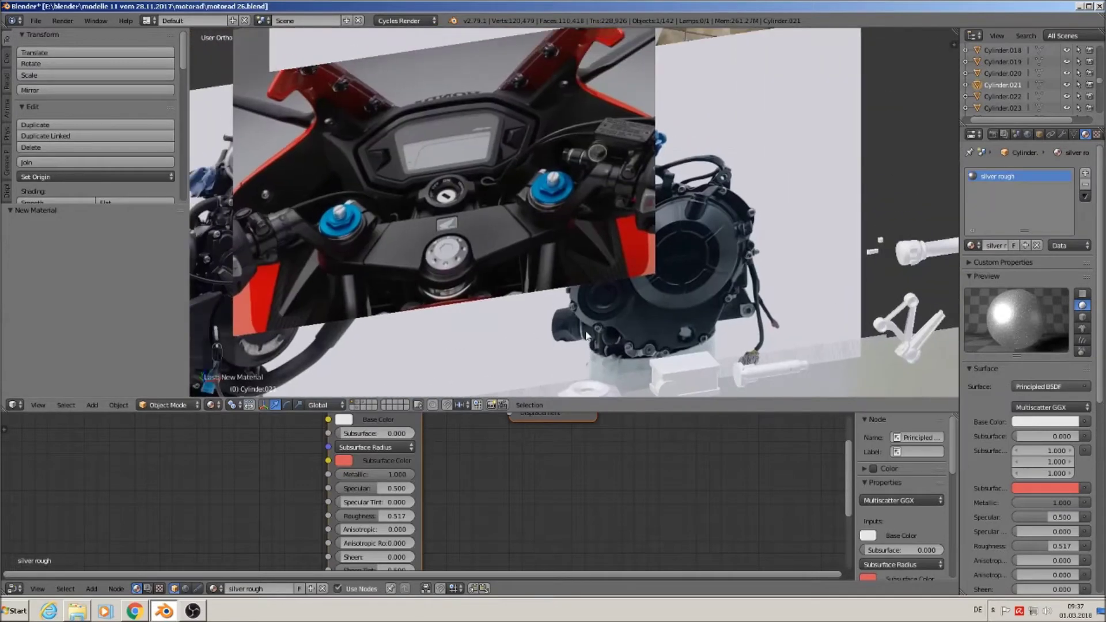
pyautogui.scroll(5, 614, 218)
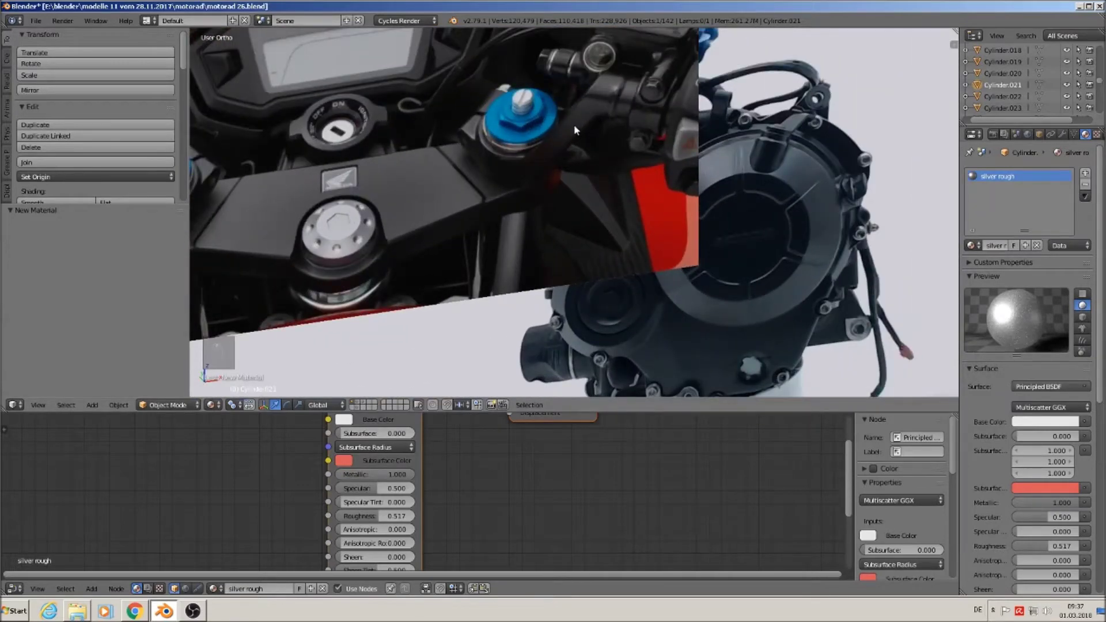
pyautogui.click(1086, 172)
pyautogui.click(1015, 246)
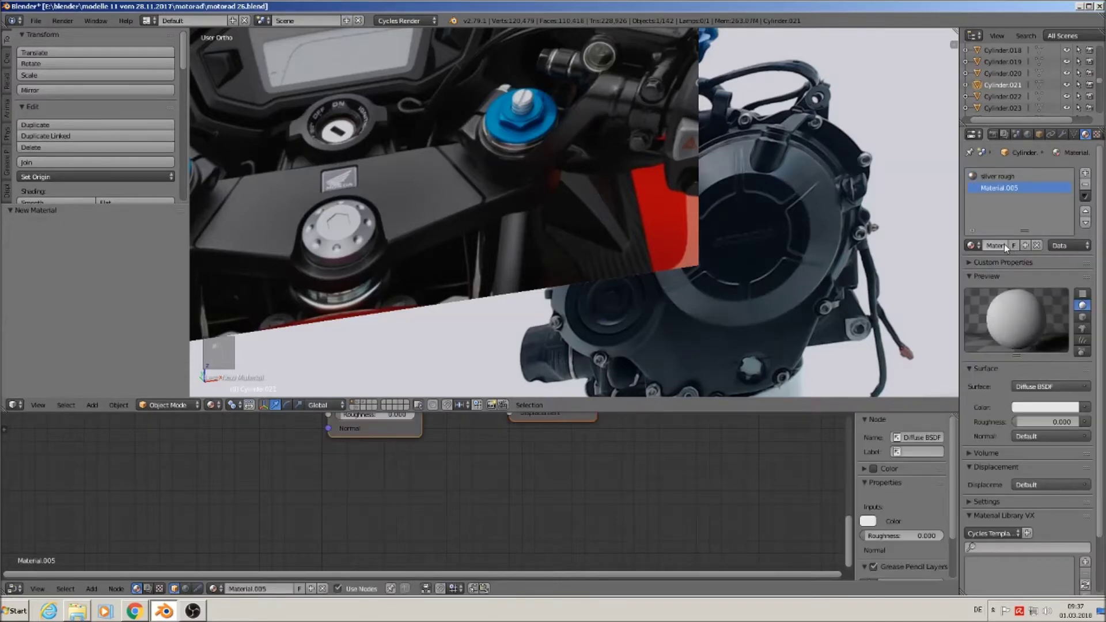
# Rename the second material as "black little glossy".
pyautogui.click(1004, 243)
pyautogui.press('BackSpace')
pyautogui.write('t')
pyautogui.write(' s')
pyautogui.write('ssy')
pyautogui.press('Return')
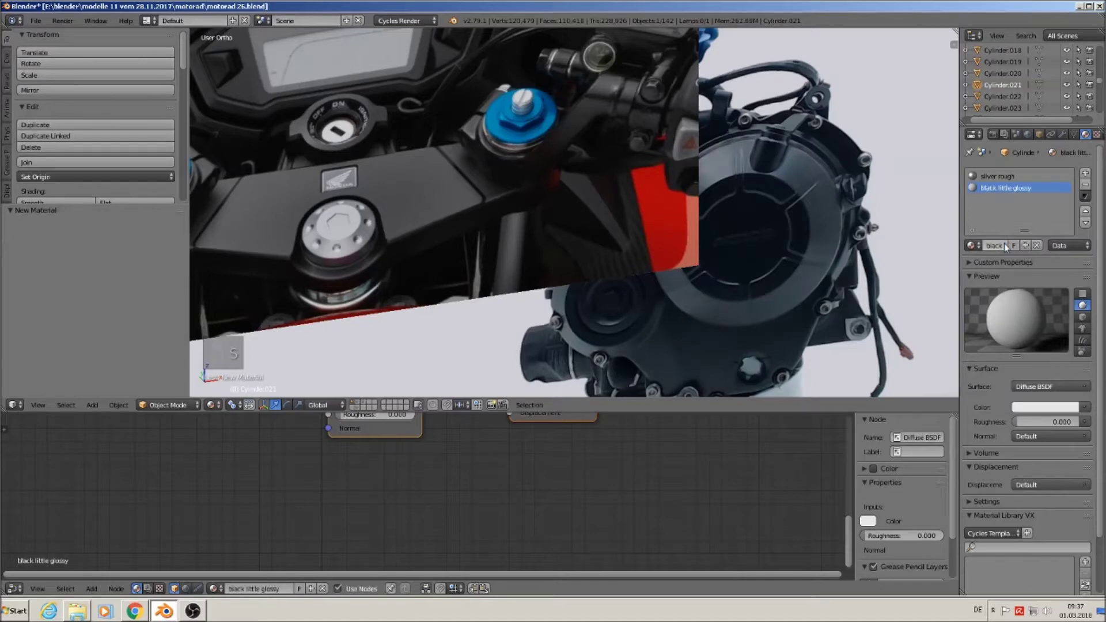
# Set the black little glossy material's surface to Principled BSDF and its base color to near-black.
pyautogui.click(1035, 385)
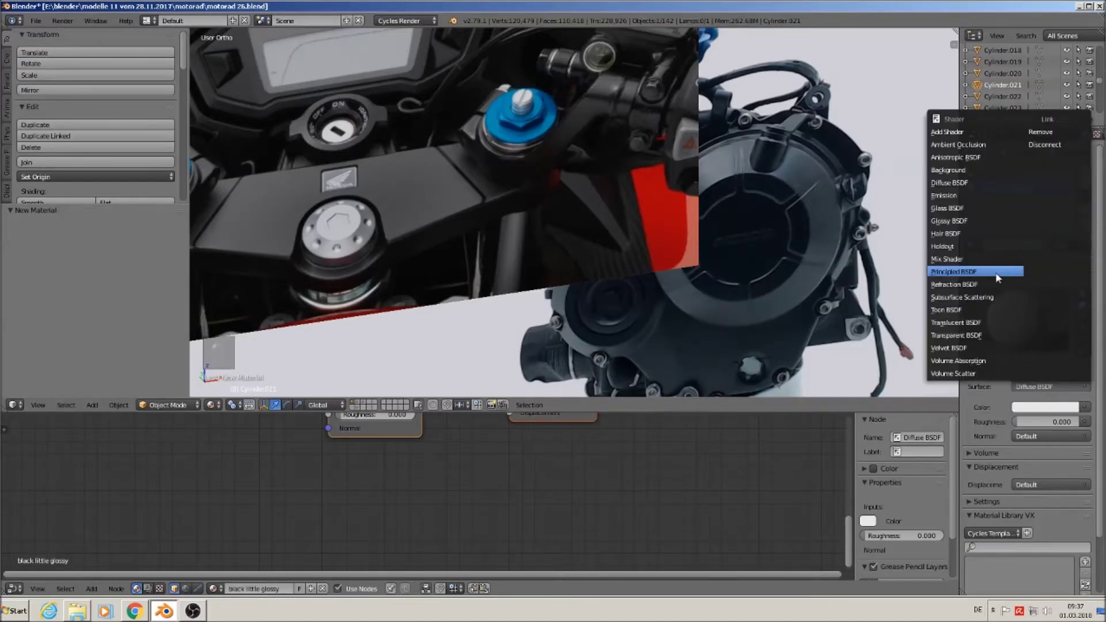
pyautogui.click(956, 272)
pyautogui.press('Home')
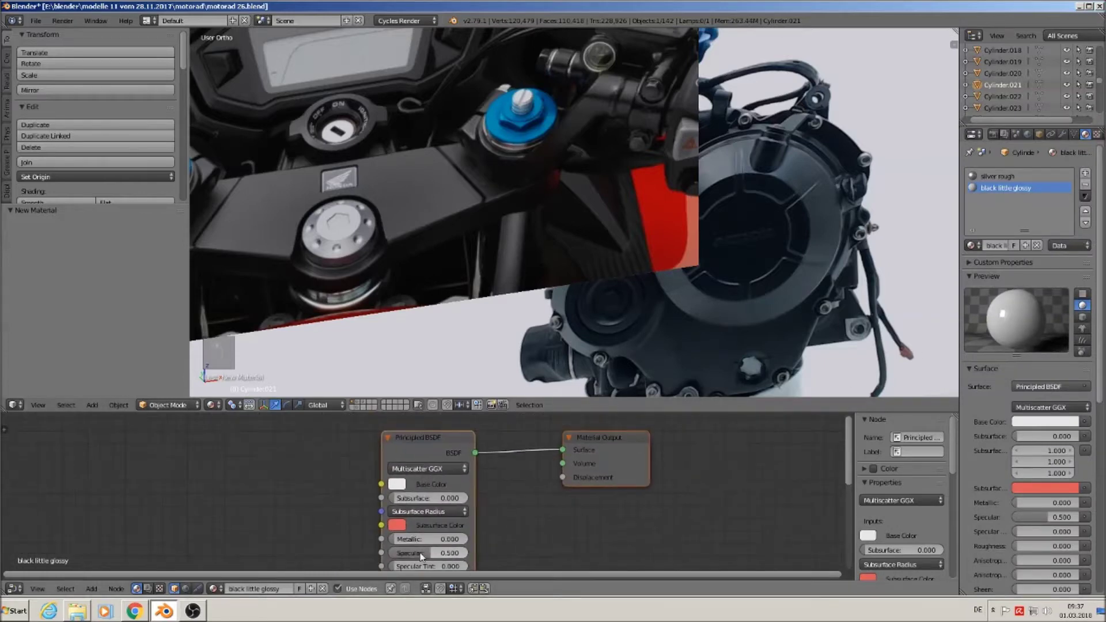
pyautogui.click(392, 493)
pyautogui.click(397, 485)
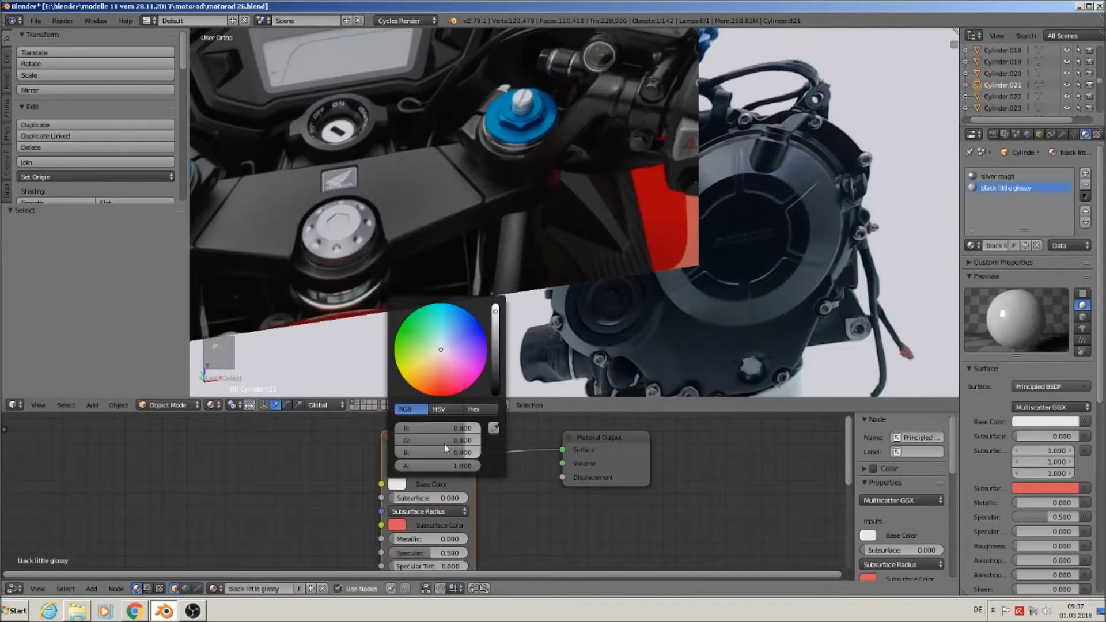
pyautogui.click(496, 391)
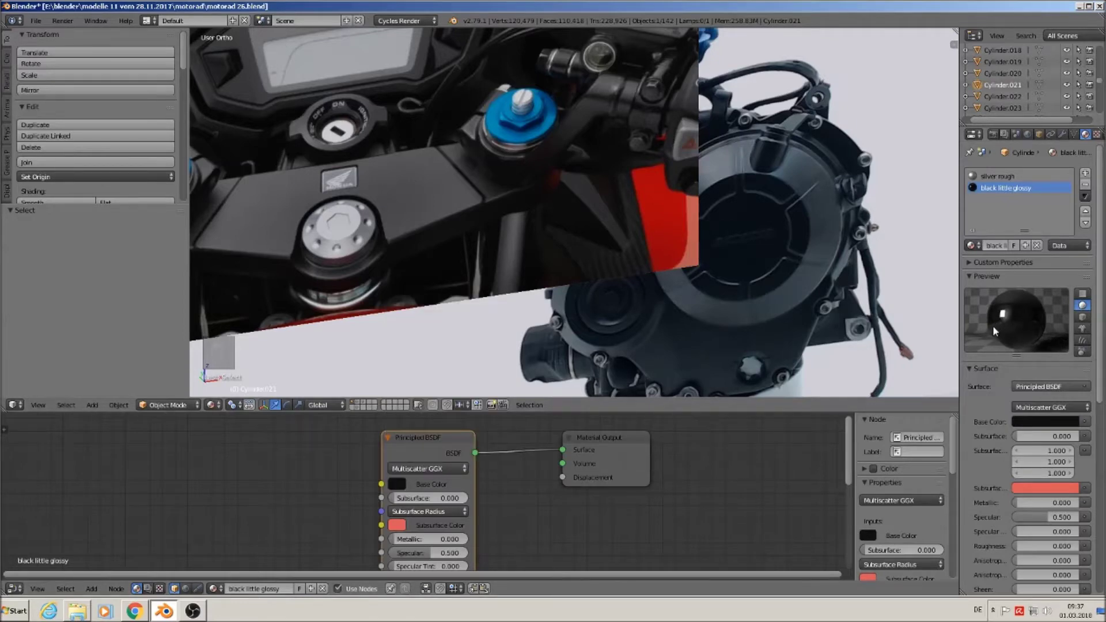
# Raise the black little glossy material's Roughness to about 0.392.
pyautogui.moveTo(477, 555); pyautogui.dragTo(500, 516, button='middle')
pyautogui.moveTo(420, 542); pyautogui.dragTo(444, 543)
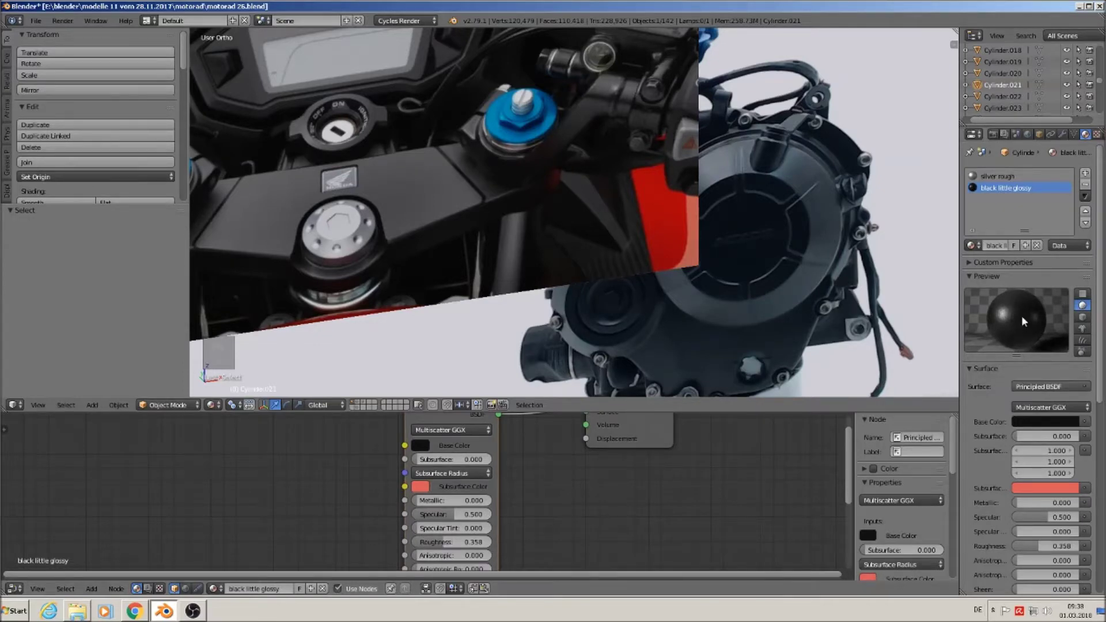
pyautogui.moveTo(444, 542)
pyautogui.mouseDown()
pyautogui.moveTo(468, 546)
pyautogui.moveTo(451, 545)
pyautogui.mouseUp()
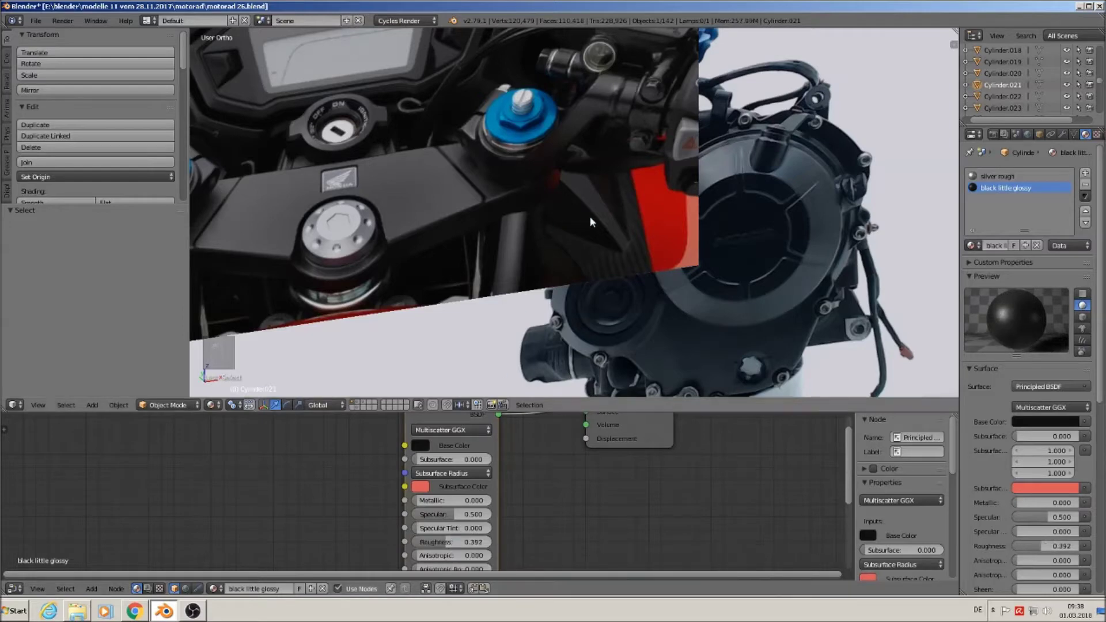
# Assign the black little glossy material to the handlebar clamp's arm and tube, leaving out the nut and rings on top.
pyautogui.moveTo(589, 216); pyautogui.dragTo(621, 253, button='middle')
pyautogui.keyDown('shift'); pyautogui.moveTo(689, 320); pyautogui.dragTo(567, 254, button='middle'); pyautogui.keyUp('shift')
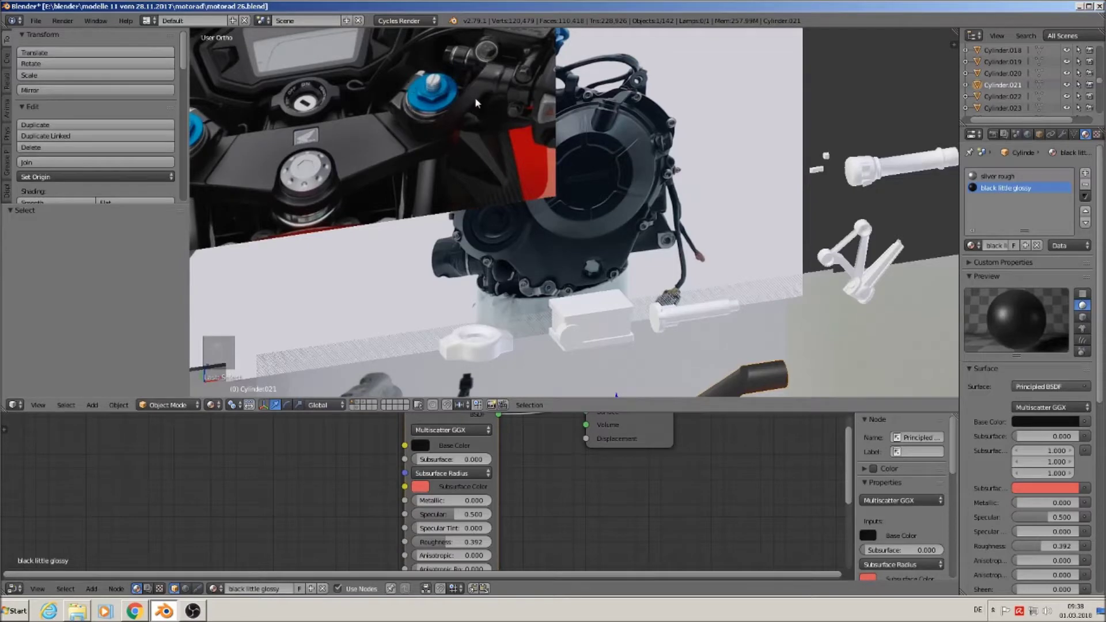
pyautogui.keyDown('shift'); pyautogui.moveTo(705, 304); pyautogui.dragTo(760, 160, button='middle'); pyautogui.keyUp('shift')
pyautogui.scroll(4, 793, 280)
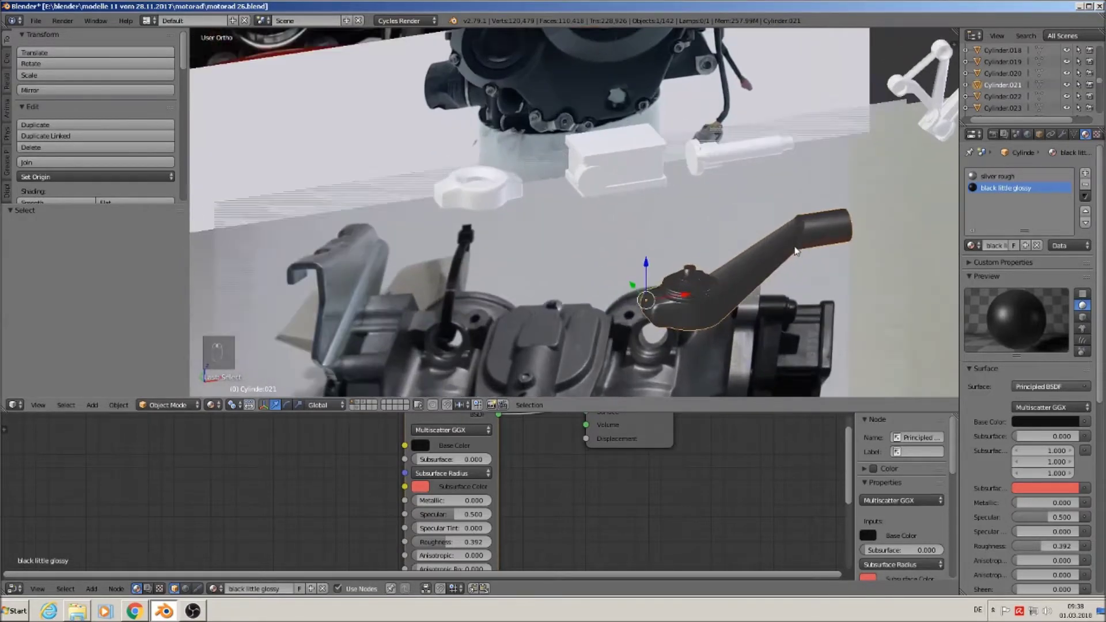
pyautogui.press('Tab')
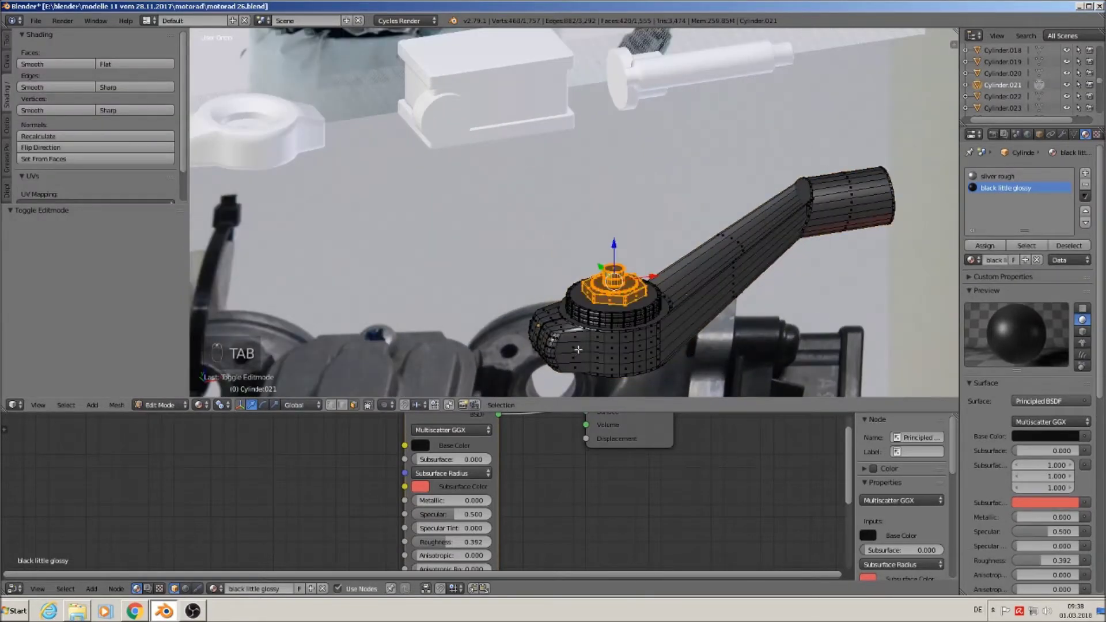
pyautogui.press('a')
pyautogui.press('a')
pyautogui.press('l')
pyautogui.press('l')
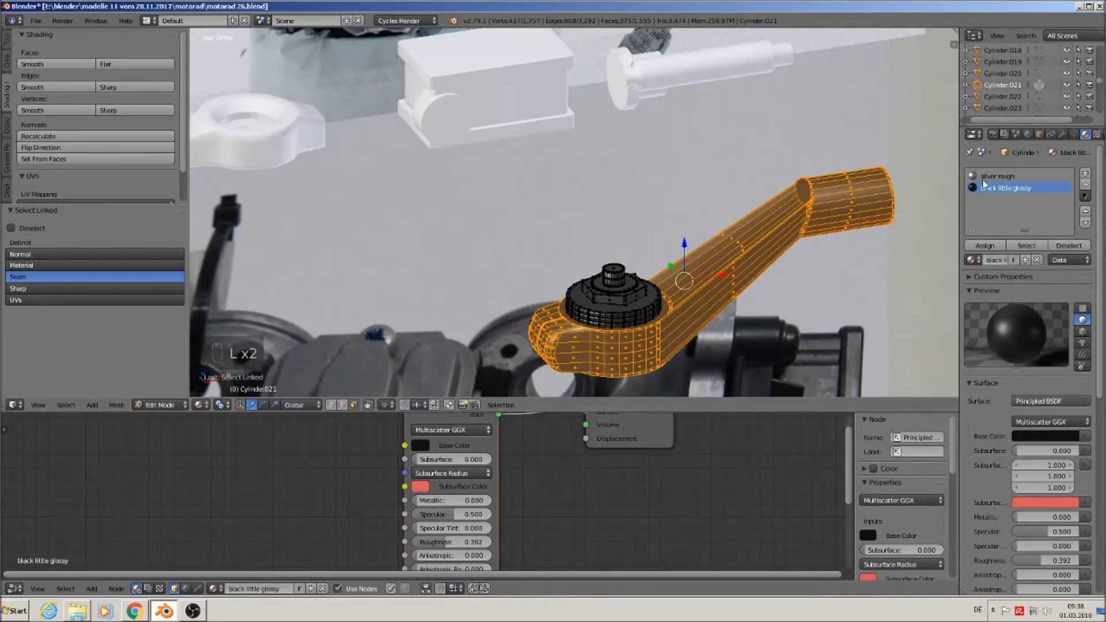
pyautogui.click(992, 249)
pyautogui.press('Tab')
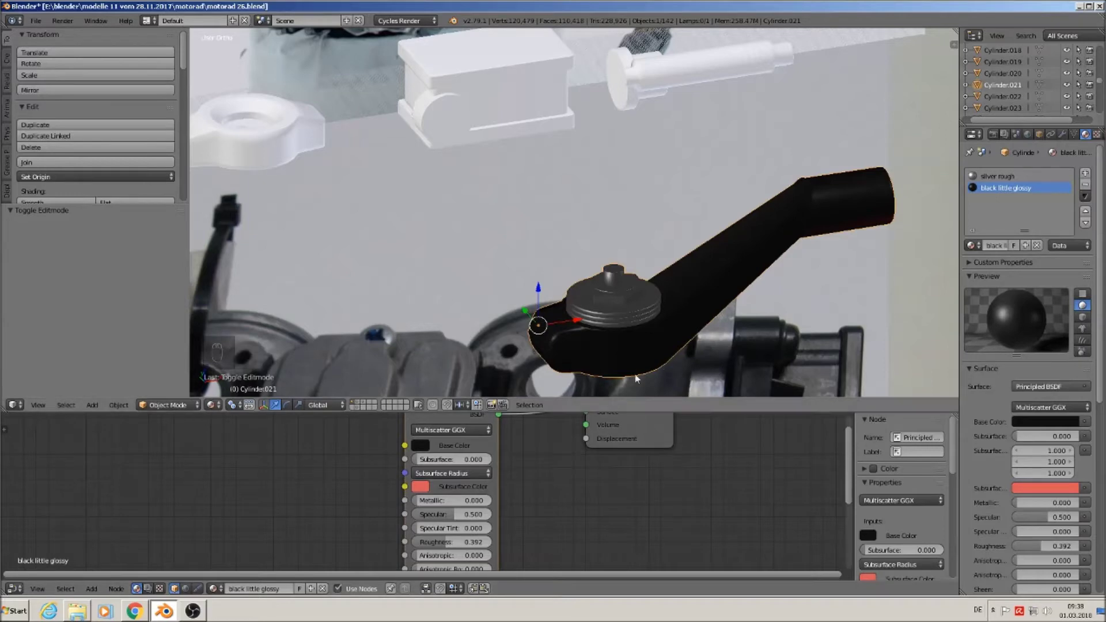
# Set the black little glossy material's Metallic to 1 and lower its Roughness to 0.250.
pyautogui.moveTo(441, 507); pyautogui.dragTo(395, 487, button='middle')
pyautogui.click(396, 482)
pyautogui.write('1')
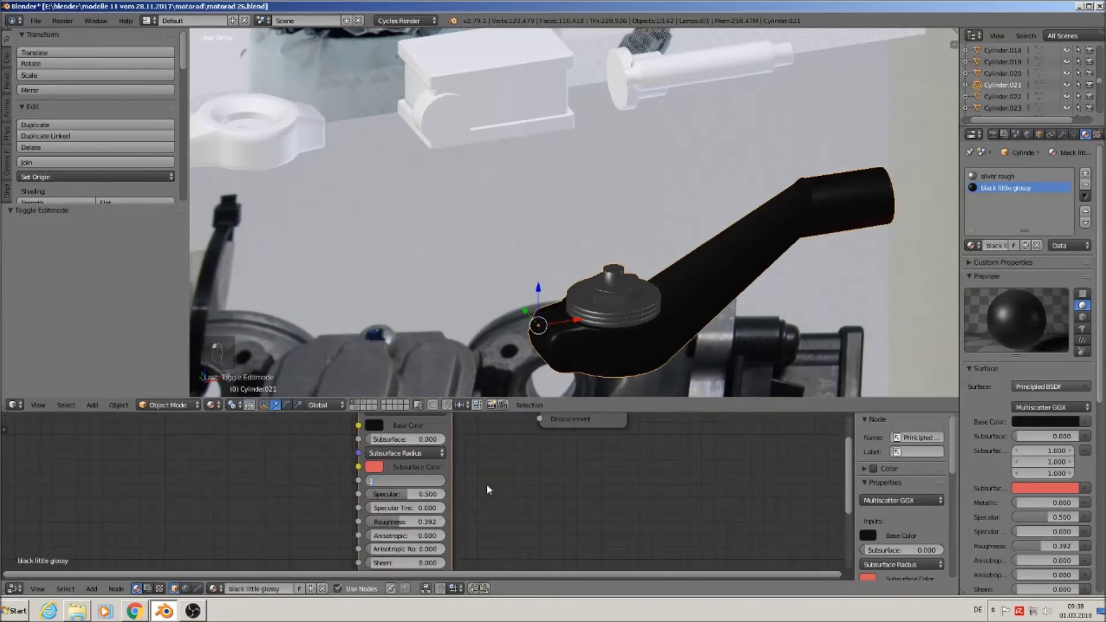
pyautogui.press('Return')
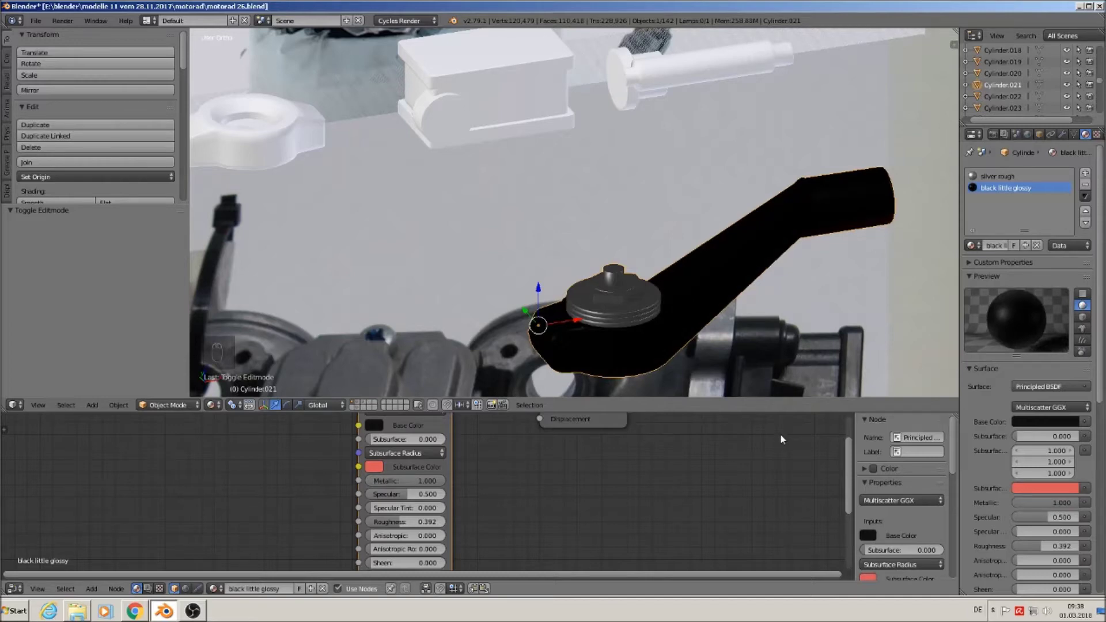
pyautogui.moveTo(429, 522); pyautogui.dragTo(390, 524)
# Add a third material slot to the clamp arm with a new material named "blau metall min glossy".
pyautogui.moveTo(562, 381); pyautogui.dragTo(732, 341, button='middle')
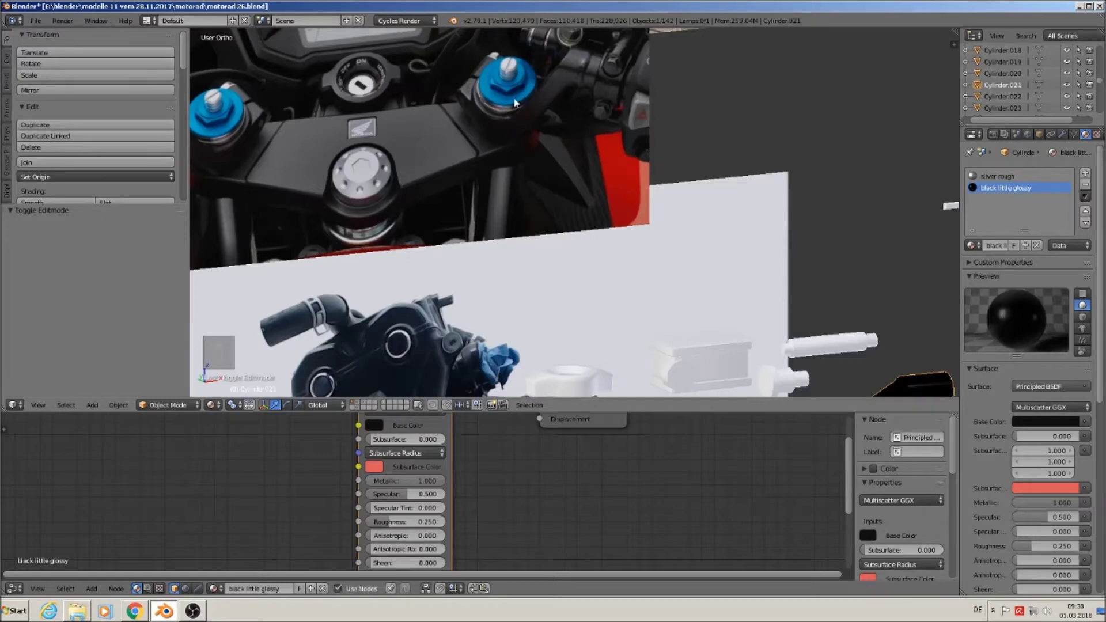
pyautogui.click(1086, 173)
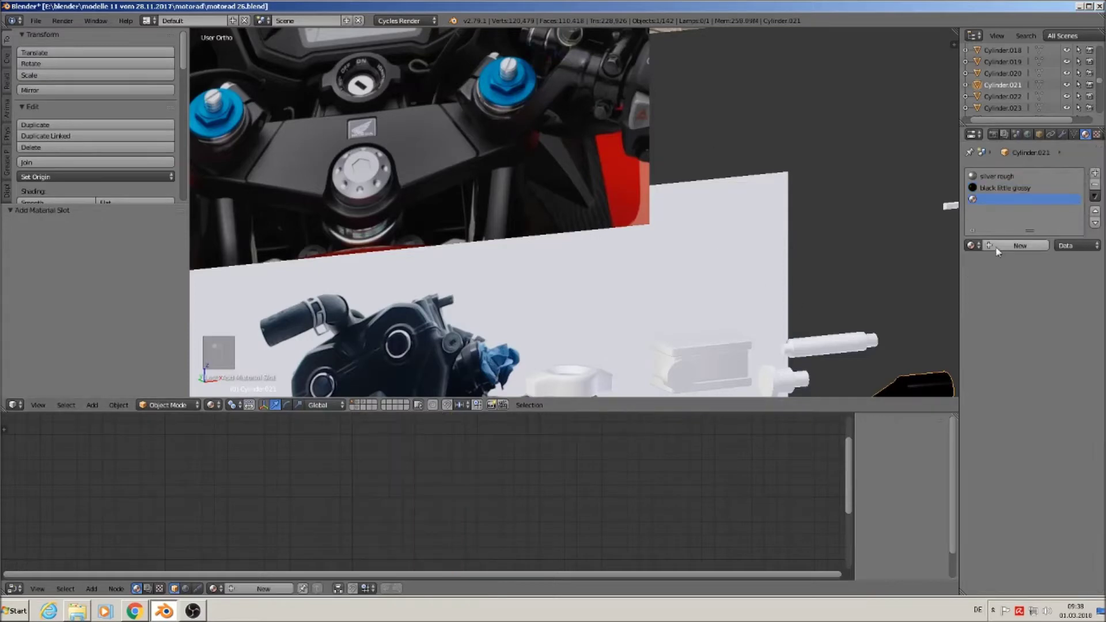
pyautogui.click(1008, 249)
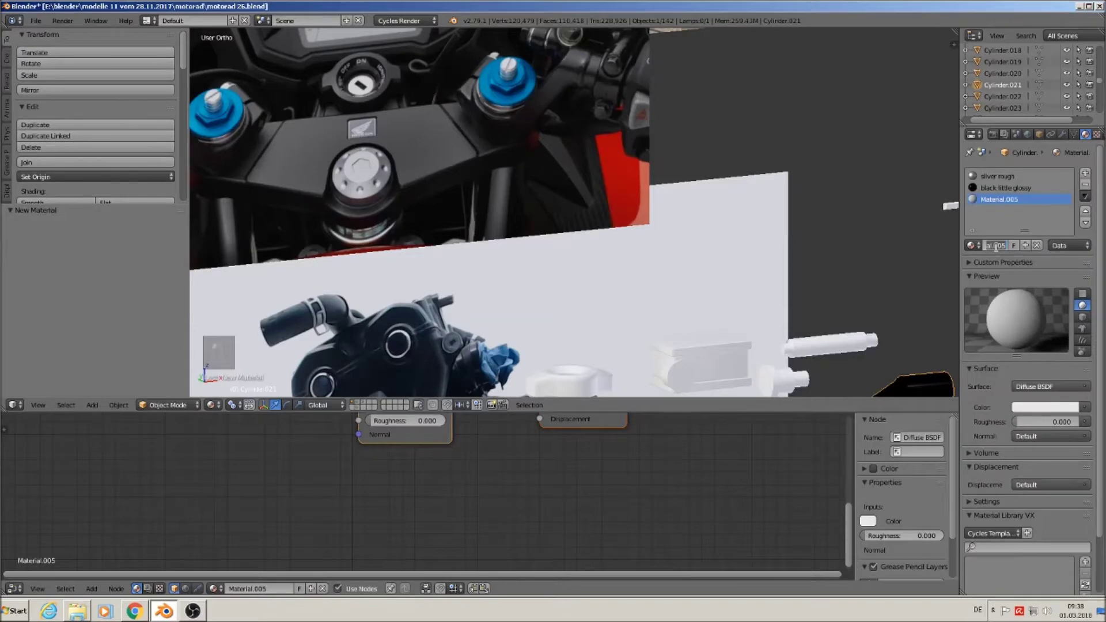
pyautogui.press('BackSpace')
pyautogui.press('BackSpace')
pyautogui.press('BackSpace')
pyautogui.press('BackSpace')
pyautogui.write('l')
pyautogui.press('Return')
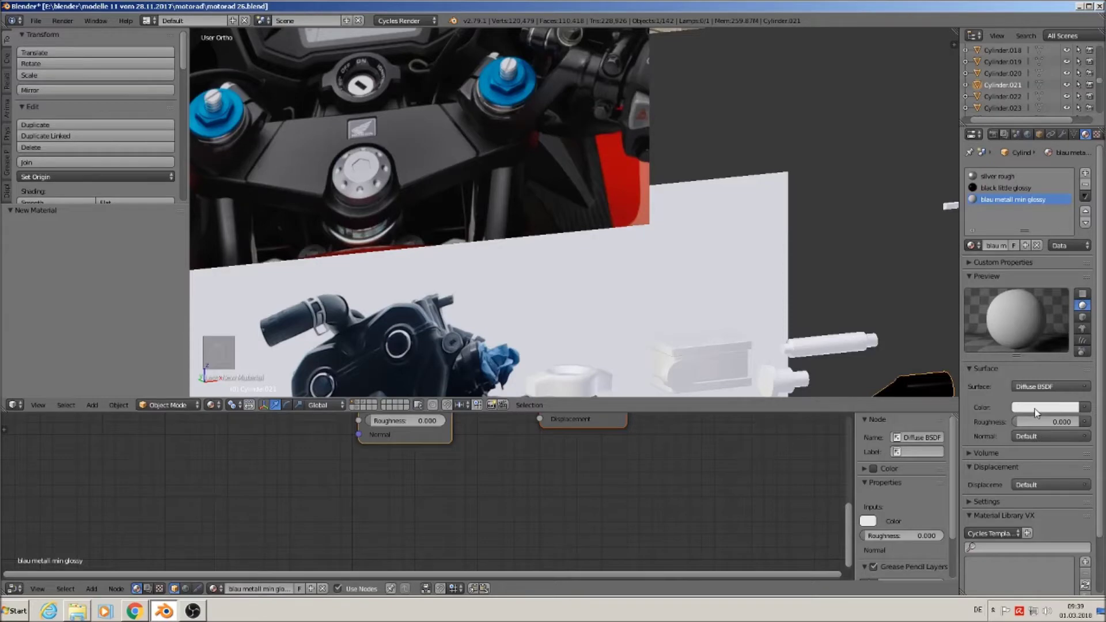
# Switch the blau metall min glossy surface to Principled BSDF and sample its base color from the blue fork cap in the reference photo.
pyautogui.click(1044, 390)
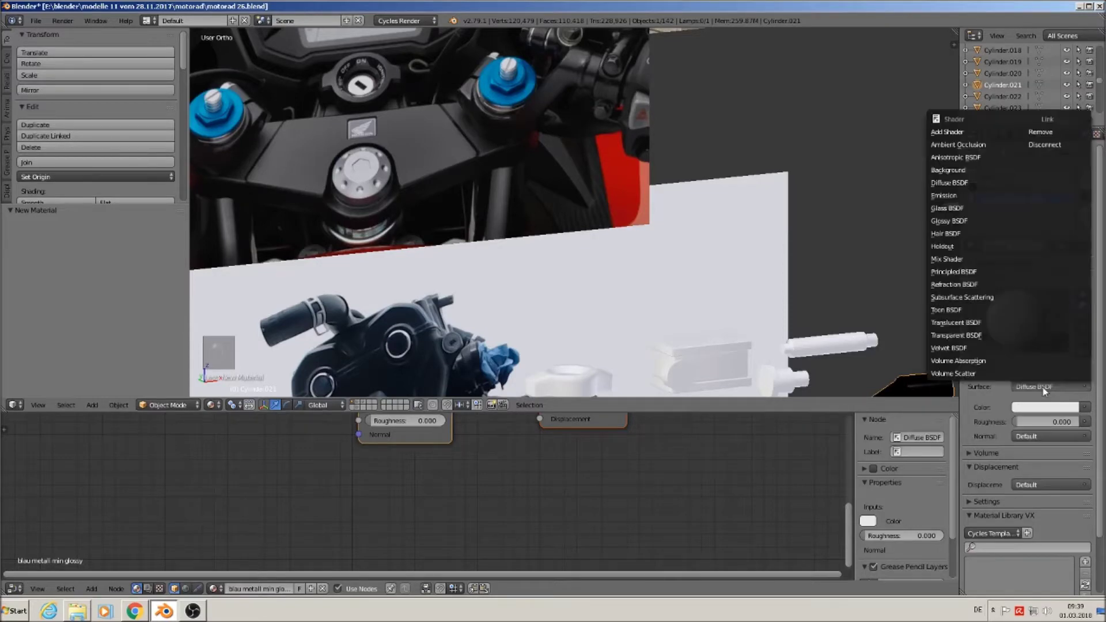
pyautogui.click(980, 273)
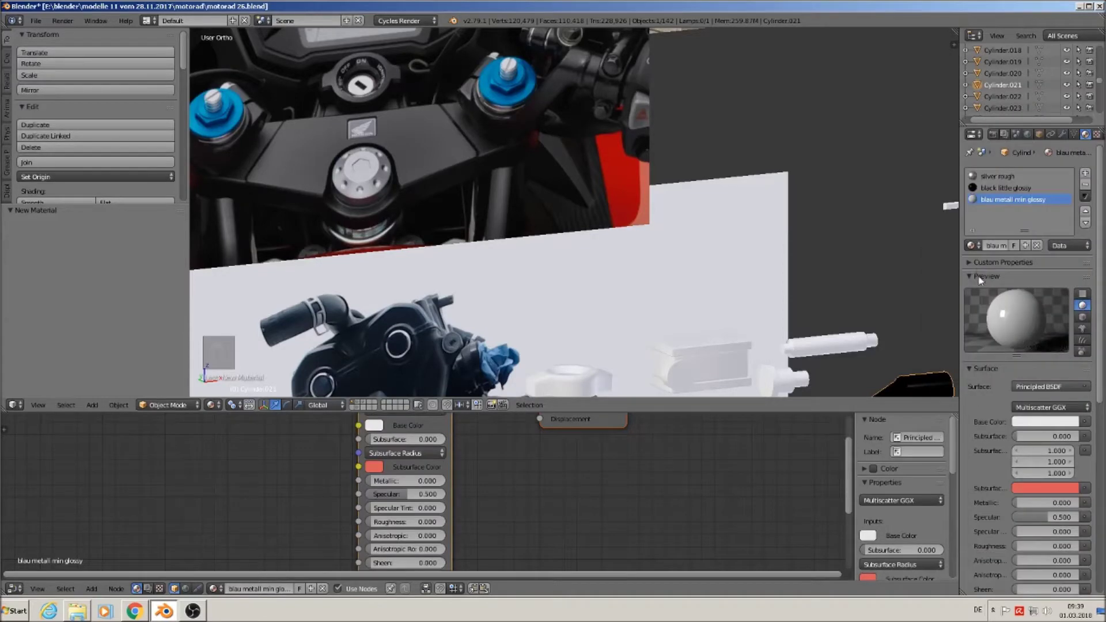
pyautogui.click(1066, 422)
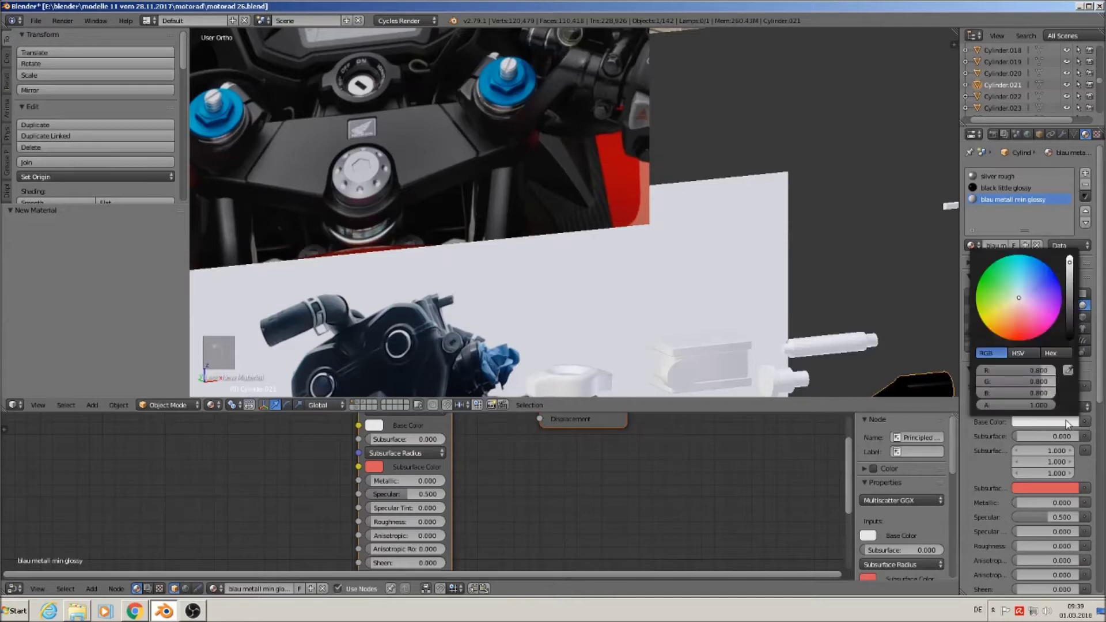
pyautogui.click(1067, 373)
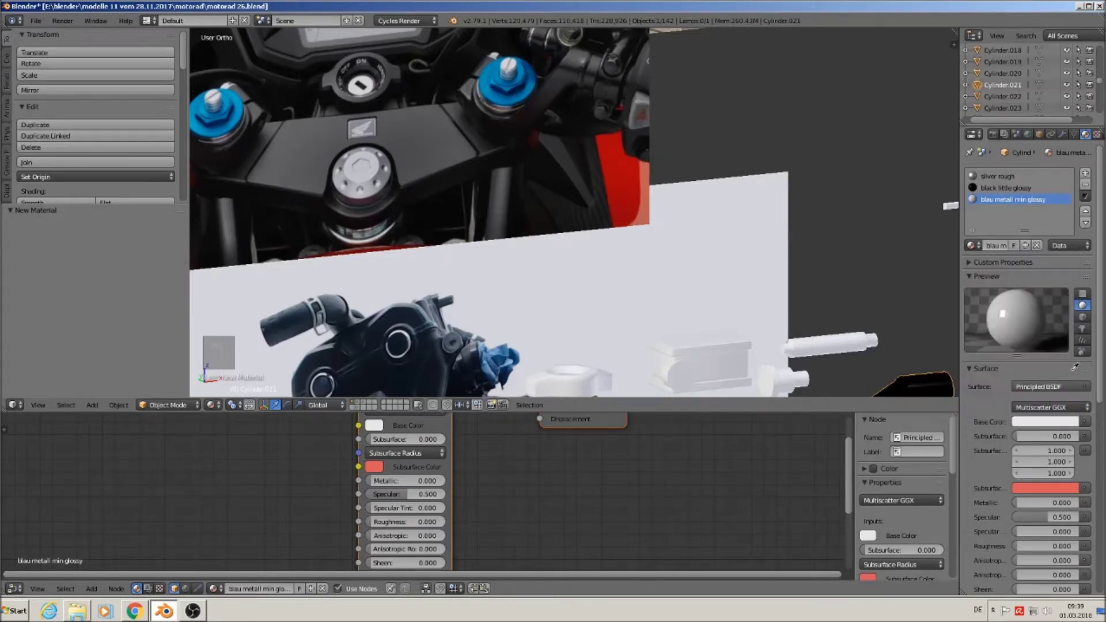
pyautogui.click(502, 90)
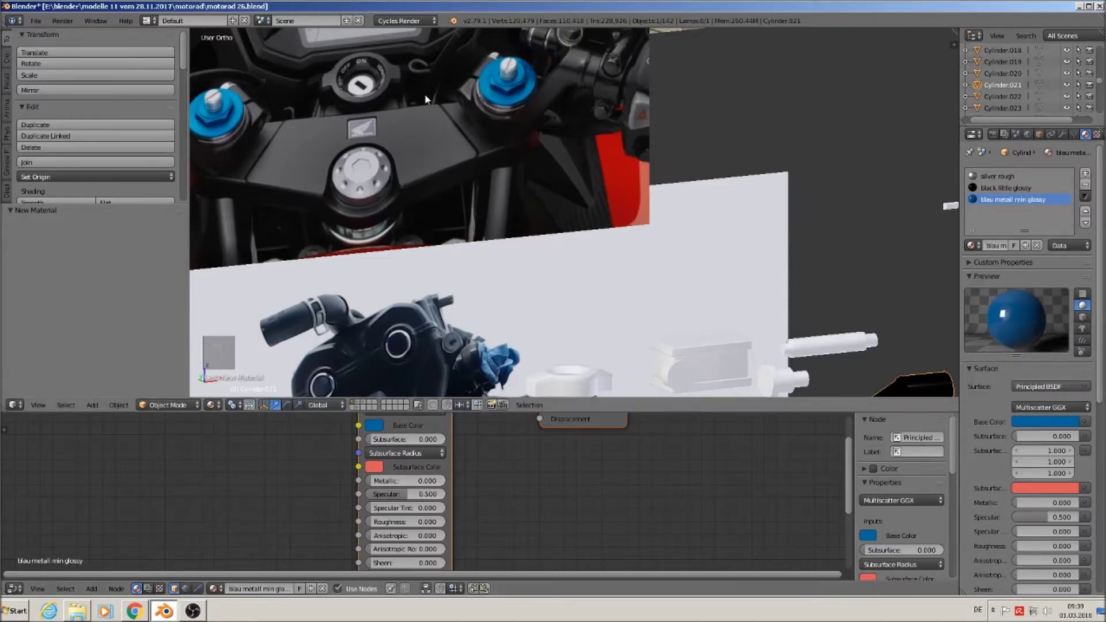
# Set the blau metall min glossy material's Metallic to 1 and raise its Roughness to about 0.383.
pyautogui.click(425, 481)
pyautogui.write('0.0')
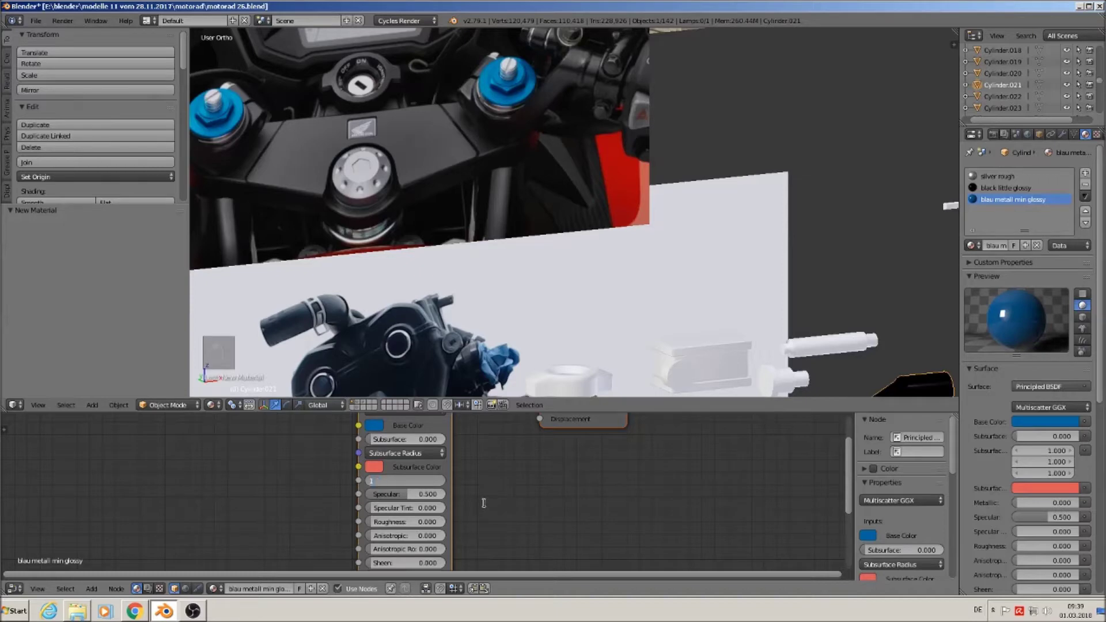
pyautogui.press('Return')
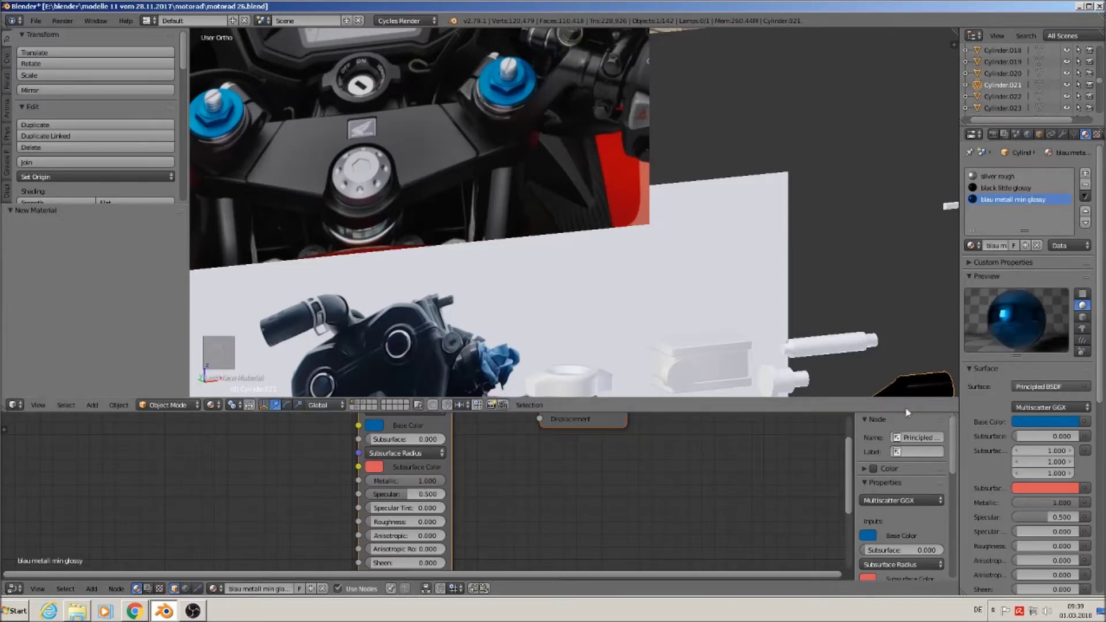
pyautogui.click(392, 522)
pyautogui.moveTo(370, 522); pyautogui.dragTo(398, 523)
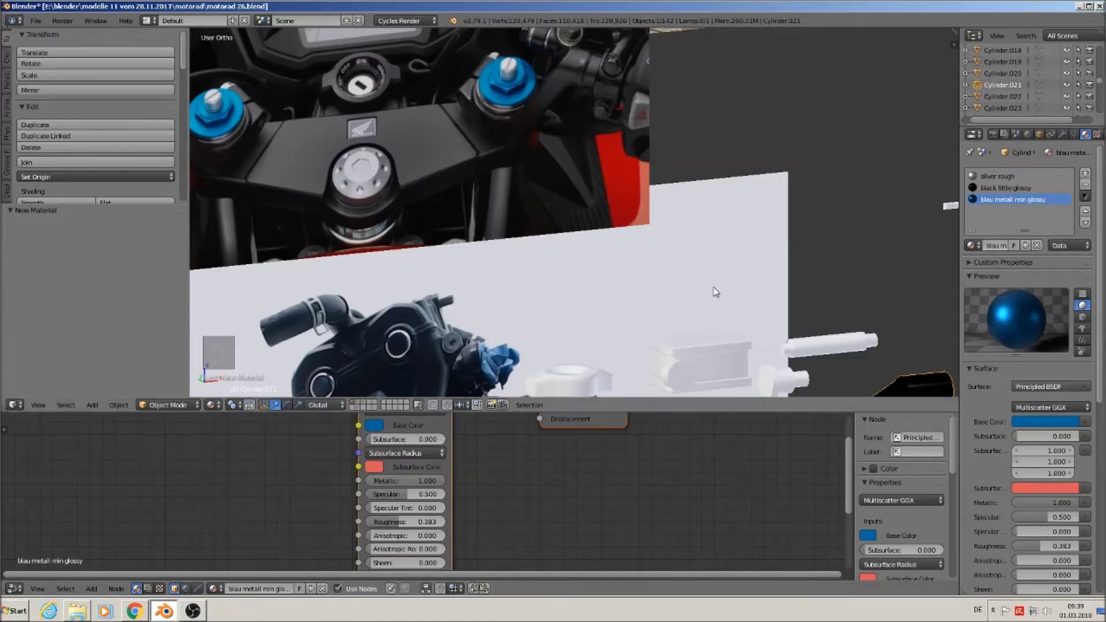
# Assign the blau metall min glossy material to the hex nut, its top ring and the upper flange disc on the clamp.
pyautogui.moveTo(745, 329); pyautogui.dragTo(576, 132, button='middle')
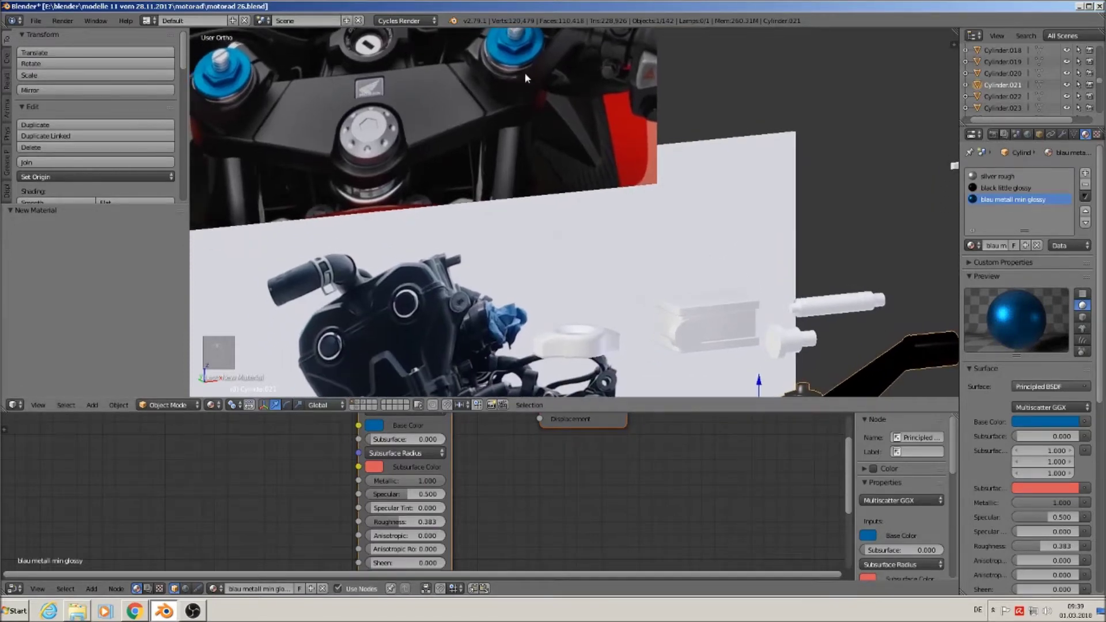
pyautogui.moveTo(524, 54); pyautogui.dragTo(691, 182, button='middle')
pyautogui.scroll(5, 749, 245)
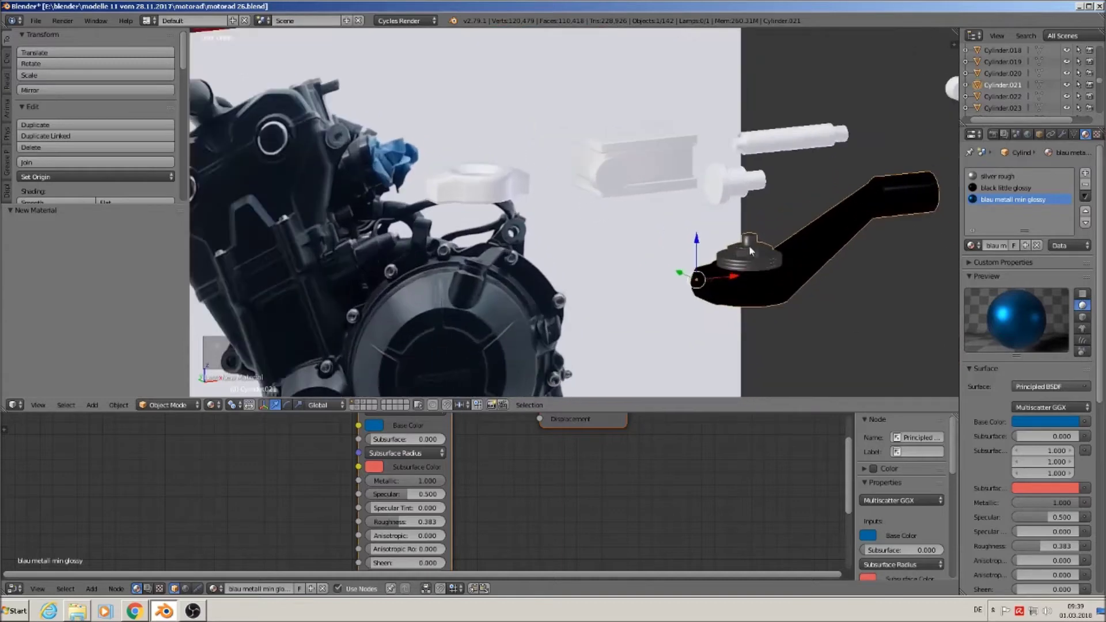
pyautogui.press('Tab')
pyautogui.press('a')
pyautogui.press('a')
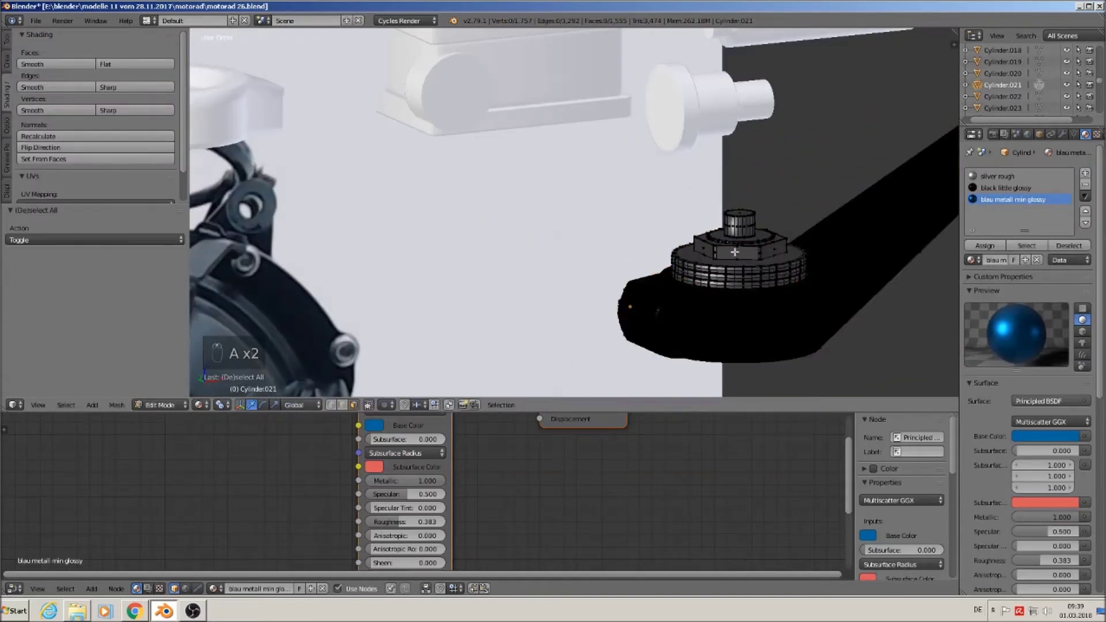
pyautogui.press('l')
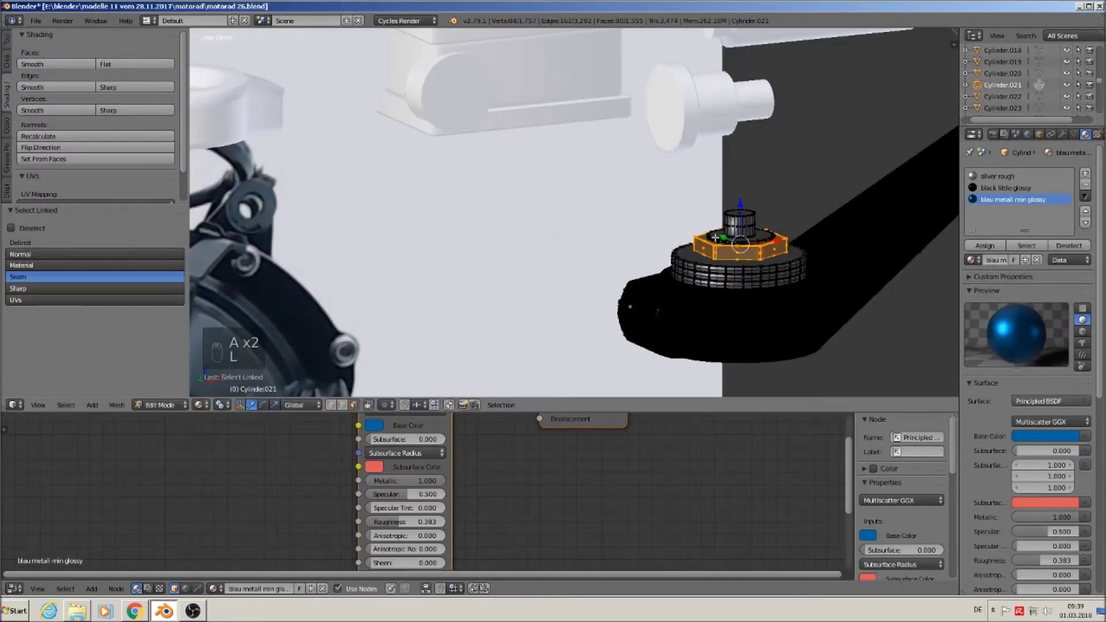
pyautogui.press('l')
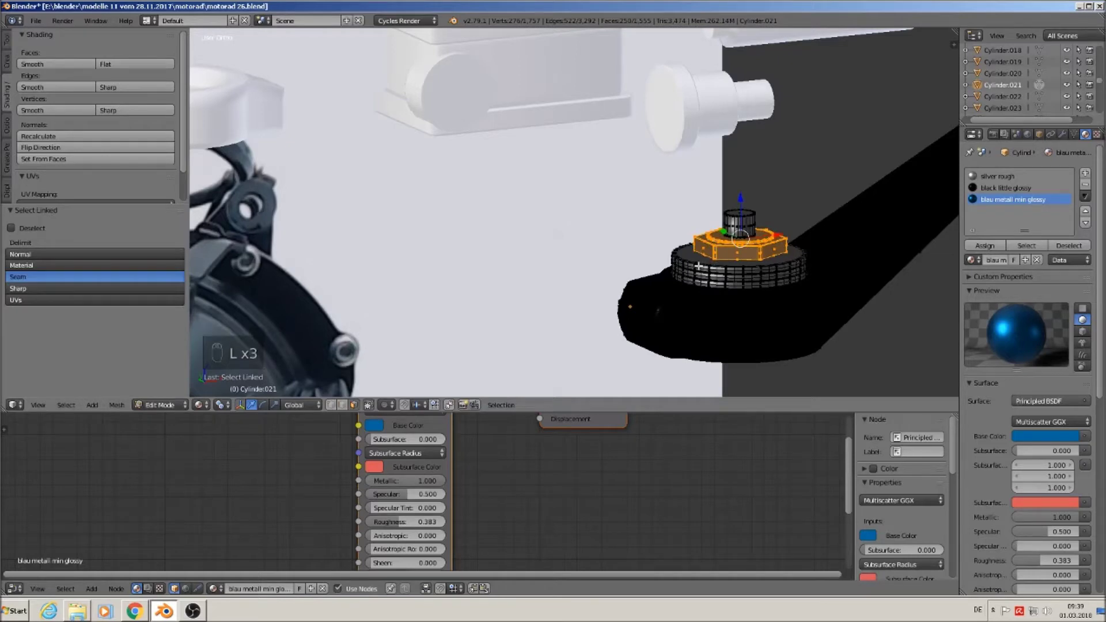
pyautogui.press('l')
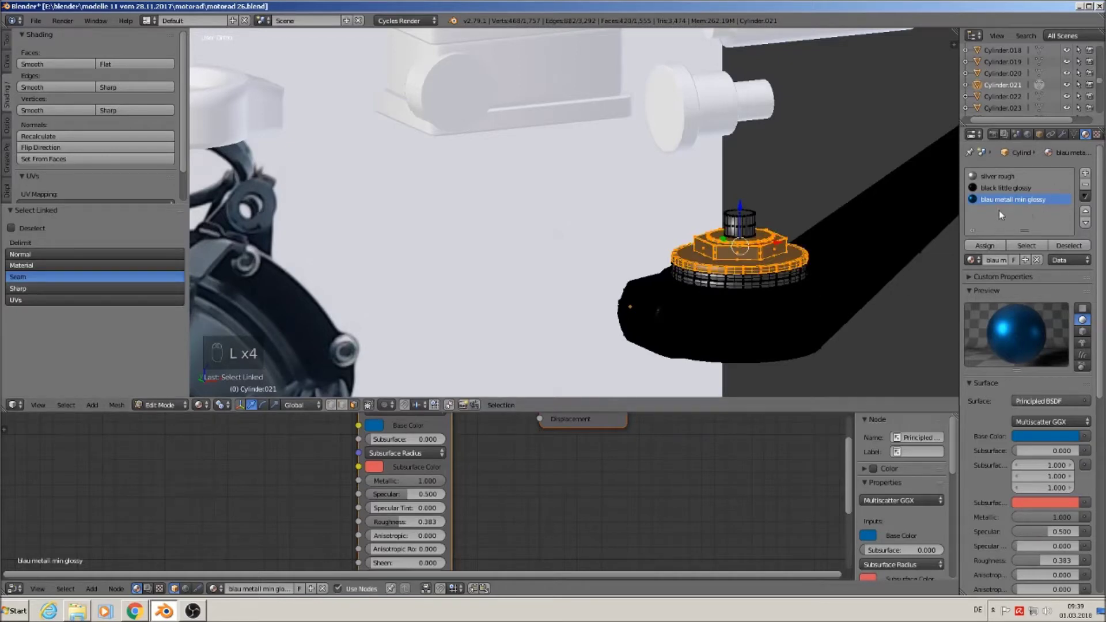
pyautogui.click(985, 246)
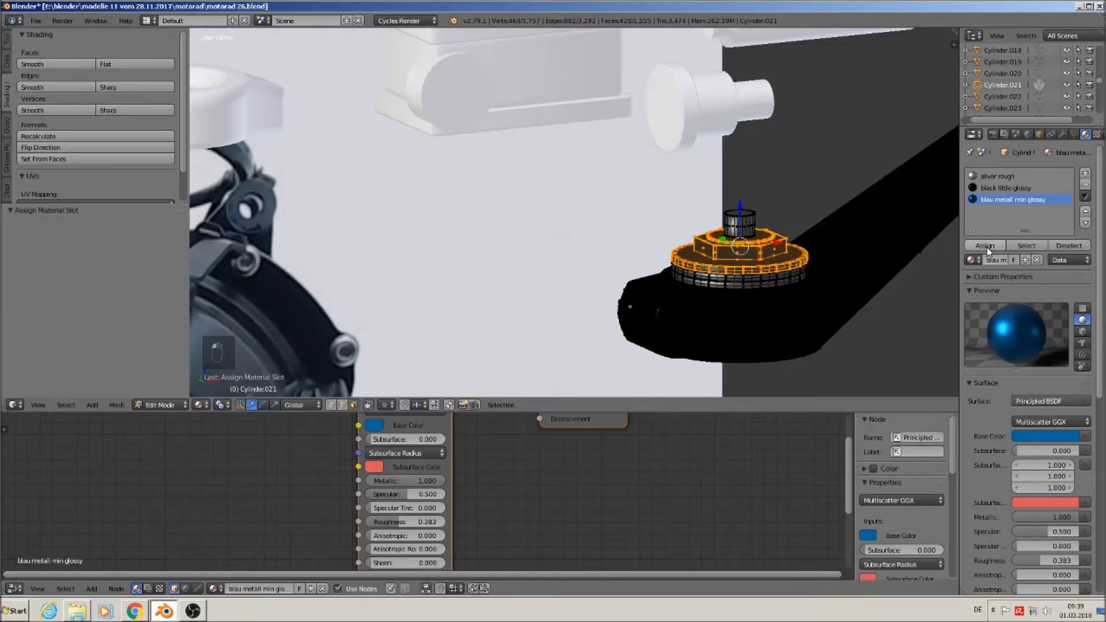
pyautogui.scroll(-2, 766, 325)
pyautogui.press('Tab')
# Examine the blue fork cap in the handlebar reference photo for comparison with the clamp's materials.
pyautogui.scroll(-5, 760, 317)
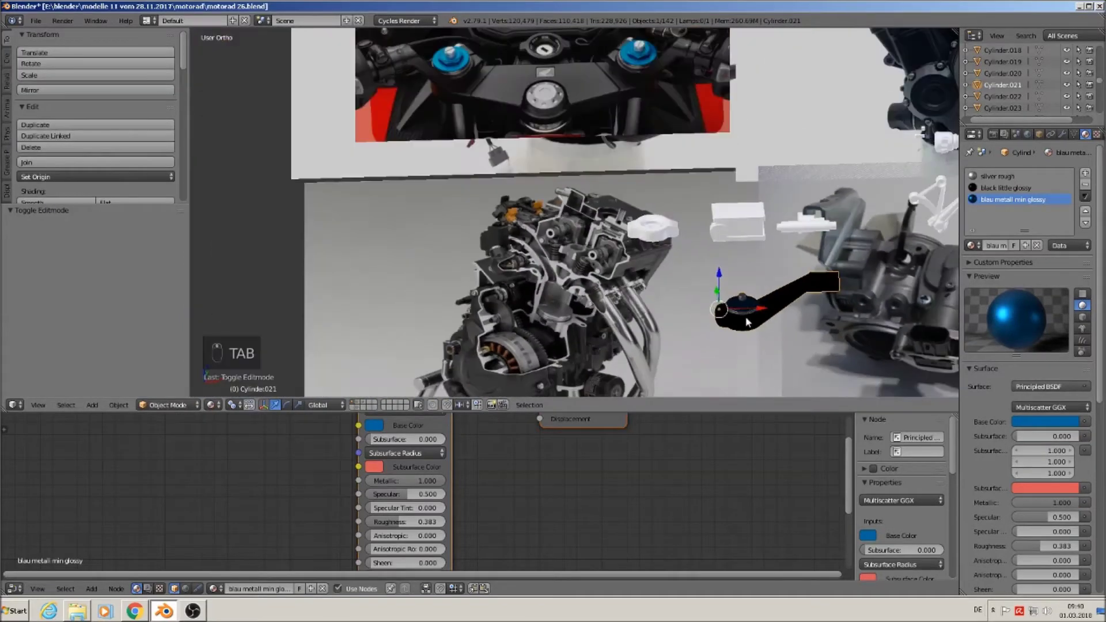
pyautogui.keyDown('shift'); pyautogui.moveTo(746, 304); pyautogui.dragTo(695, 337, button='middle'); pyautogui.keyUp('shift')
pyautogui.scroll(2, 699, 317)
pyautogui.scroll(-2, 696, 320)
pyautogui.keyDown('shift'); pyautogui.moveTo(669, 288); pyautogui.dragTo(668, 303, button='middle'); pyautogui.keyUp('shift')
pyautogui.scroll(4, 669, 301)
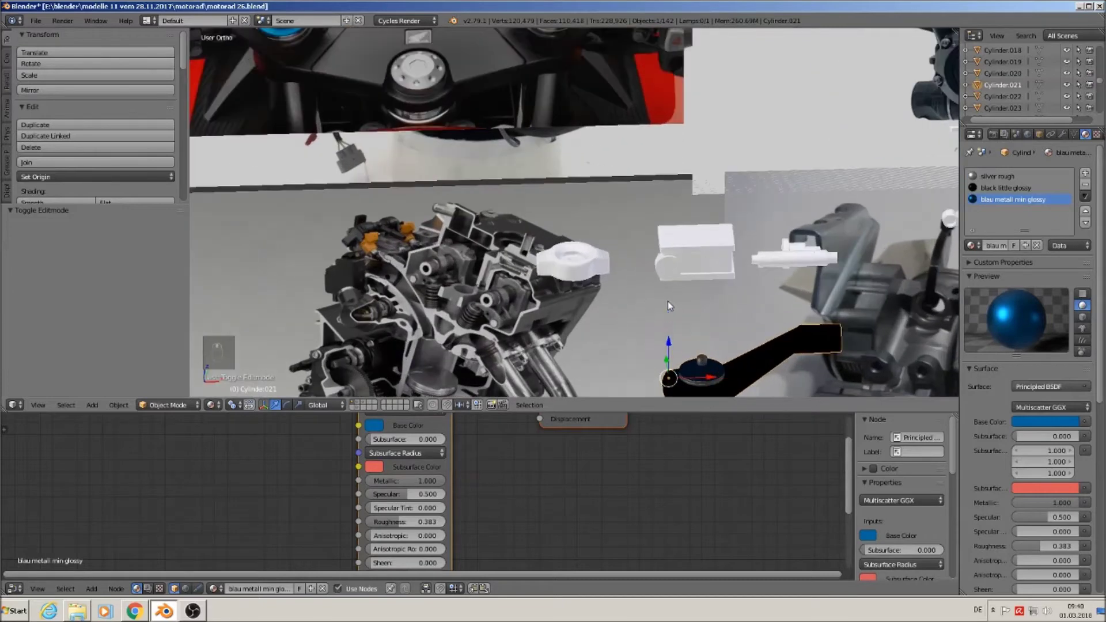
pyautogui.keyDown('shift'); pyautogui.moveTo(628, 251); pyautogui.dragTo(712, 70, button='middle'); pyautogui.keyUp('shift')
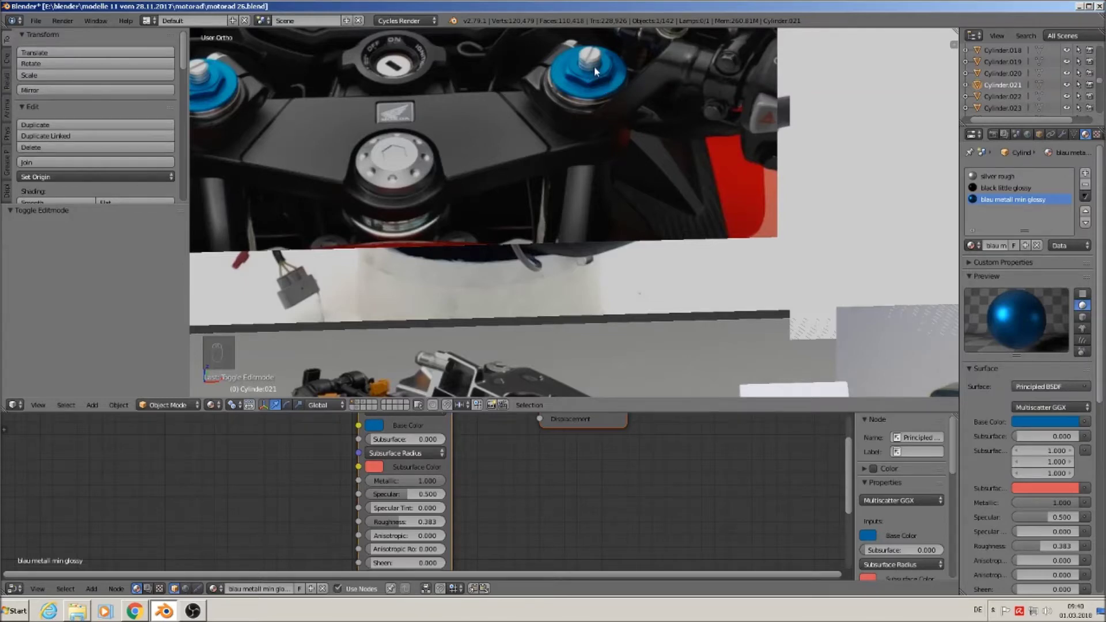
# Inspect the blue nut, silver rings and black arm of the clamp up close, in front view and from several angles.
pyautogui.scroll(-7, 594, 67)
pyautogui.scroll(4, 740, 285)
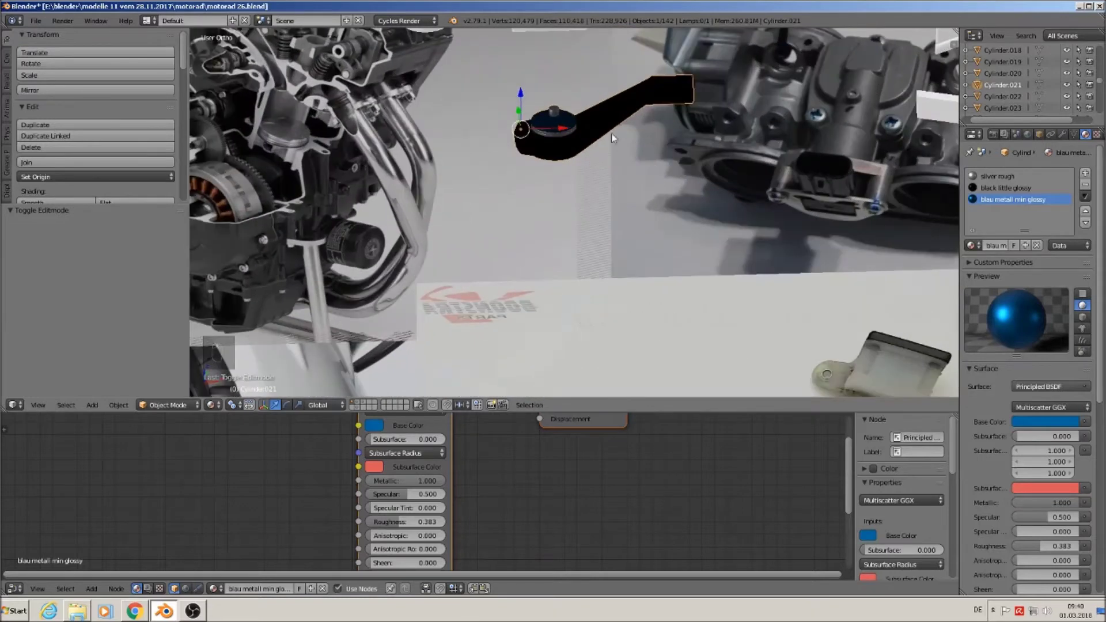
pyautogui.scroll(6, 573, 134)
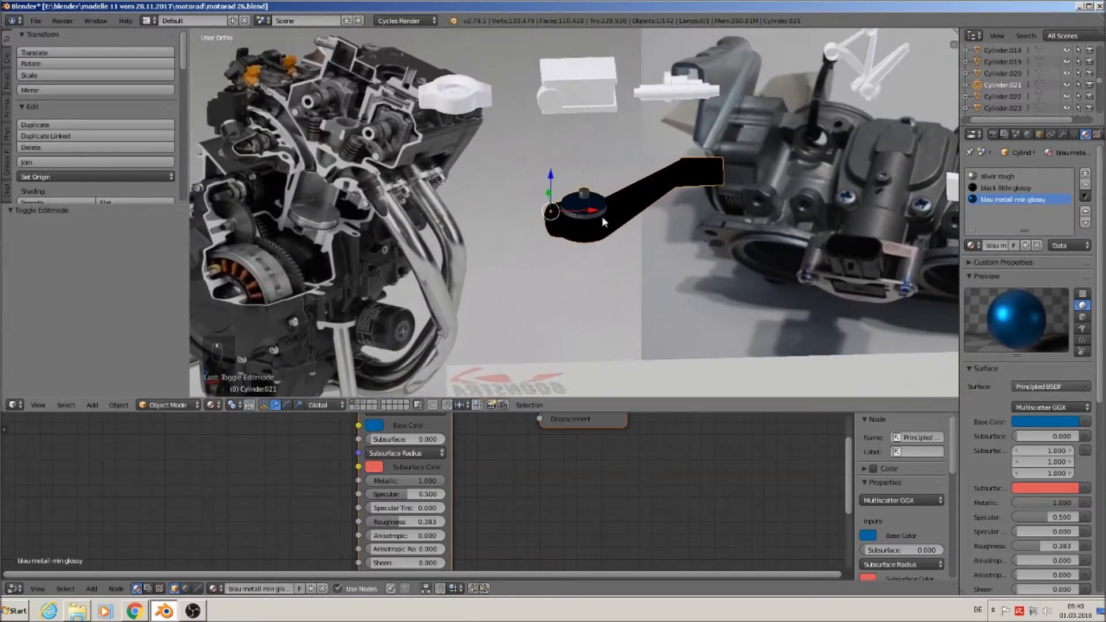
pyautogui.scroll(2, 580, 194)
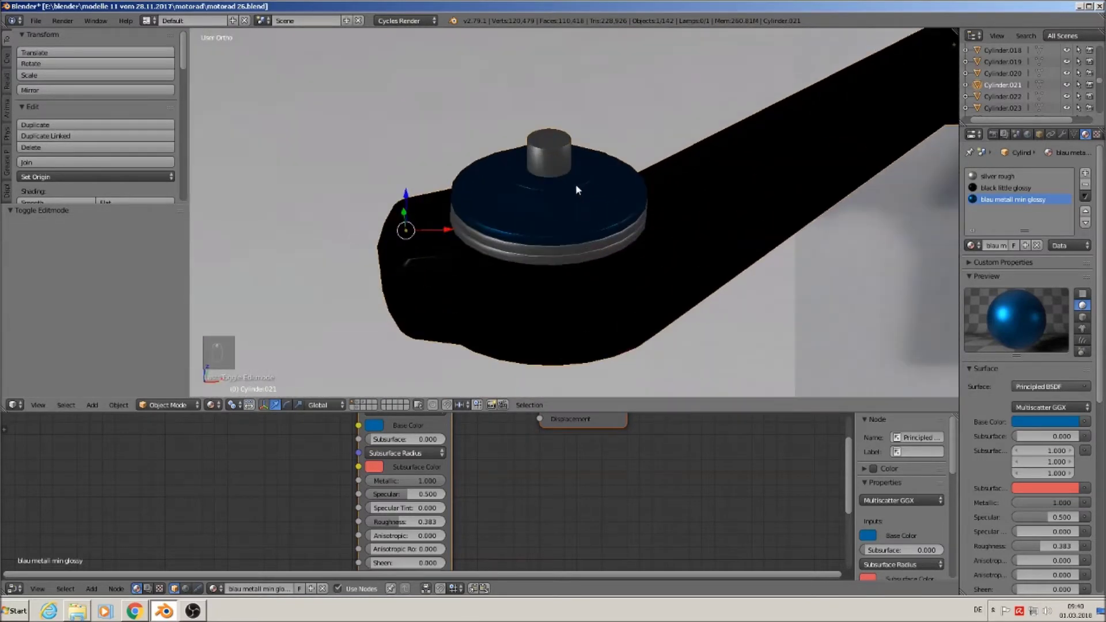
pyautogui.press('KP_1')
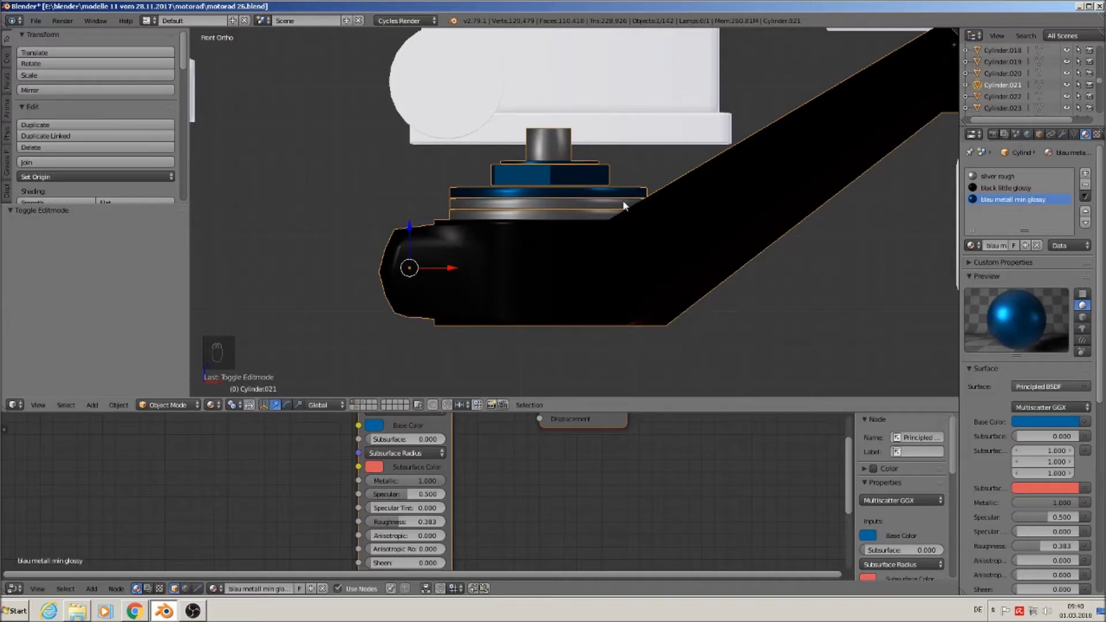
pyautogui.moveTo(576, 257); pyautogui.dragTo(713, 309, button='middle')
pyautogui.scroll(2, 712, 306)
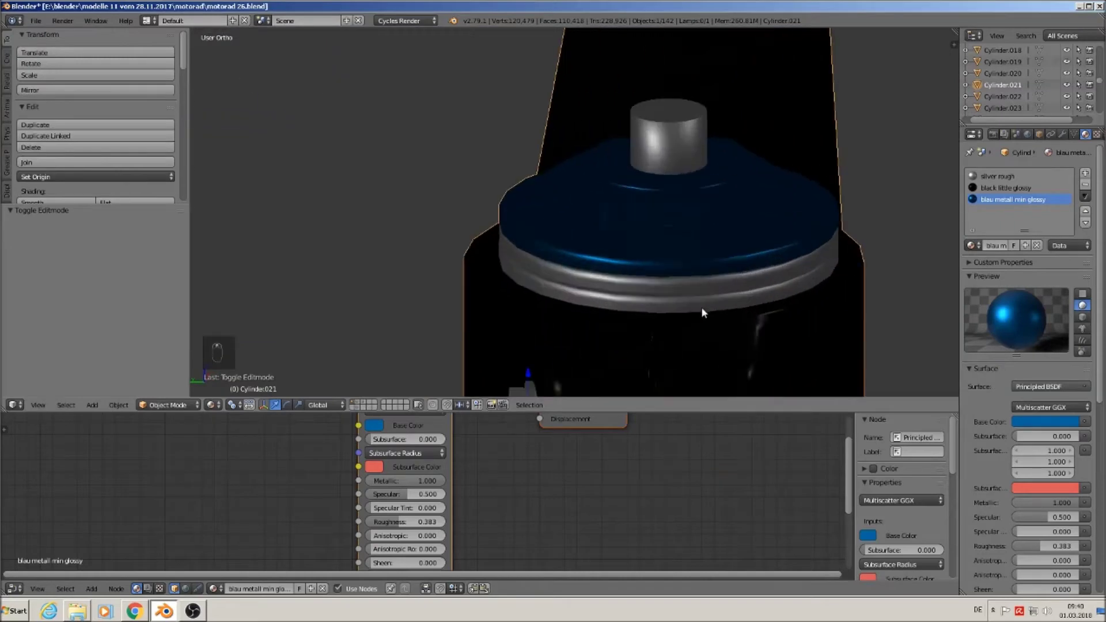
pyautogui.keyDown('shift'); pyautogui.moveTo(695, 263); pyautogui.dragTo(734, 98, button='middle'); pyautogui.keyUp('shift')
pyautogui.scroll(1, 720, 142)
pyautogui.moveTo(720, 143); pyautogui.dragTo(567, 314, button='middle')
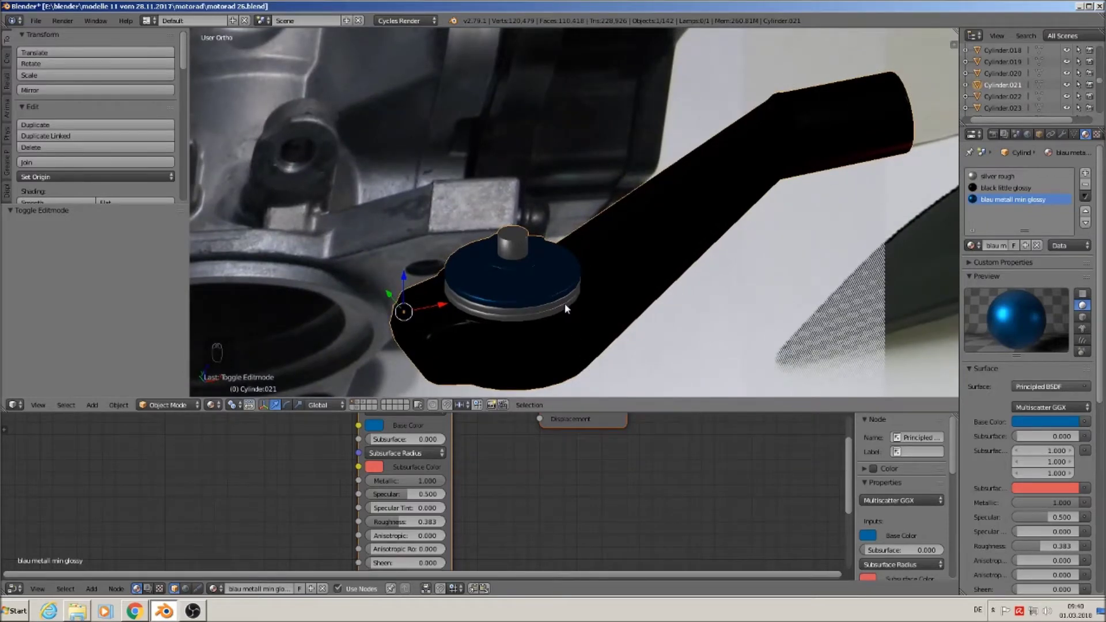
# Place the 3D cursor in the empty area left of the handlebar parts in front view and add a cube there.
pyautogui.press('KP_1')
pyautogui.press('a')
pyautogui.press('a')
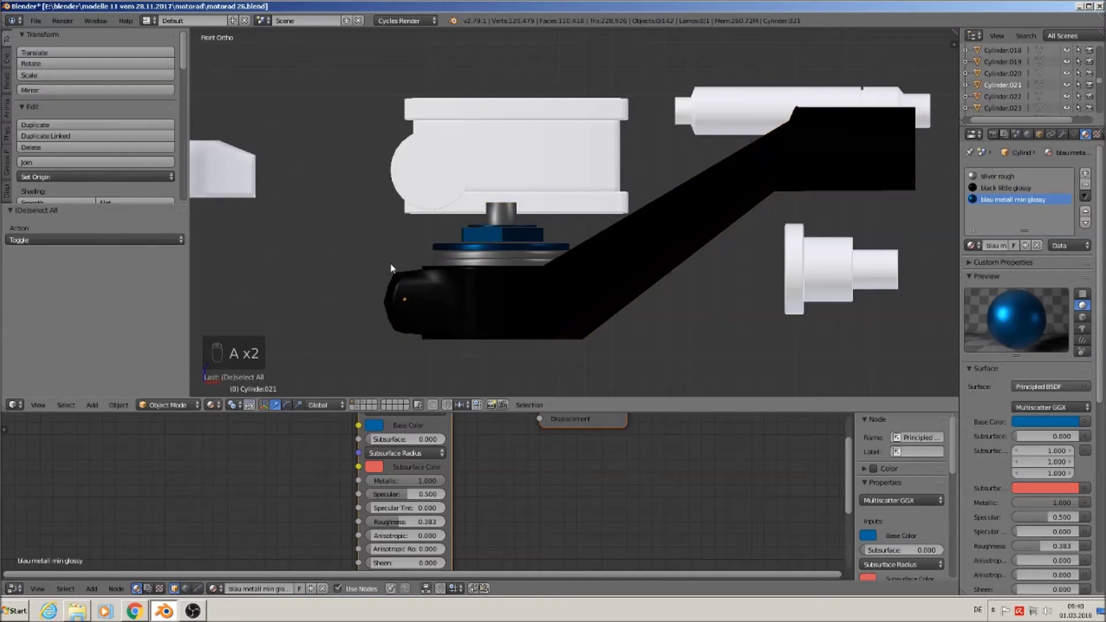
pyautogui.scroll(-3, 397, 288)
pyautogui.keyDown('shift'); pyautogui.moveTo(443, 266); pyautogui.dragTo(532, 218, button='middle'); pyautogui.keyUp('shift')
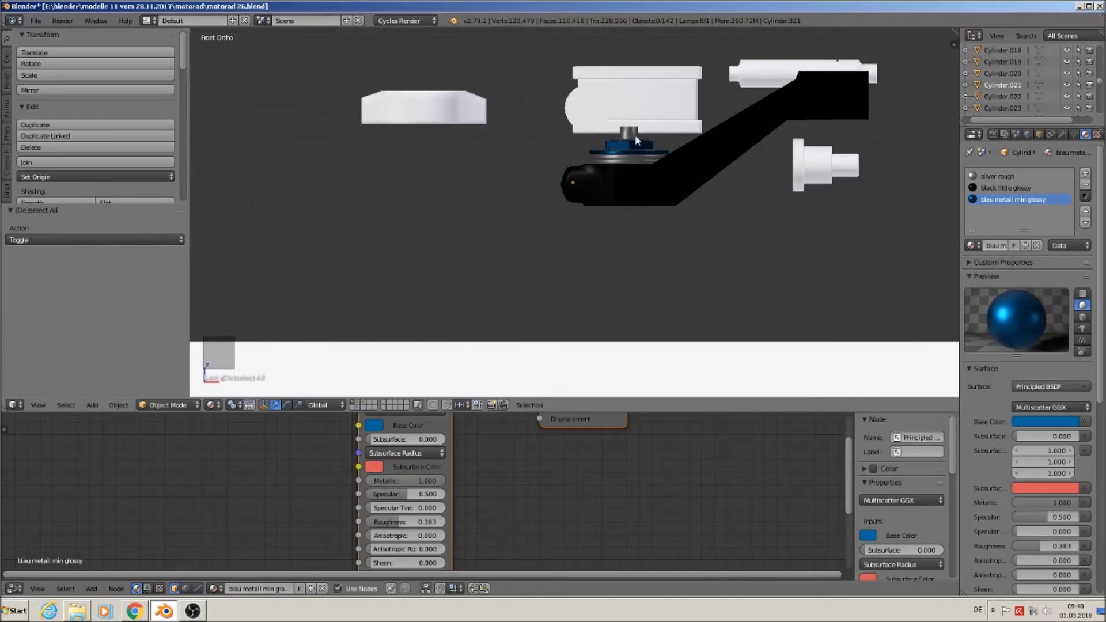
pyautogui.keyDown('shift'); pyautogui.moveTo(339, 241); pyautogui.dragTo(641, 179, button='middle'); pyautogui.keyUp('shift')
pyautogui.scroll(1, 382, 163)
pyautogui.scroll(-3, 381, 163)
pyautogui.keyDown('shift'); pyautogui.moveTo(385, 191); pyautogui.dragTo(570, 327, button='middle'); pyautogui.keyUp('shift')
pyautogui.click(374, 155)
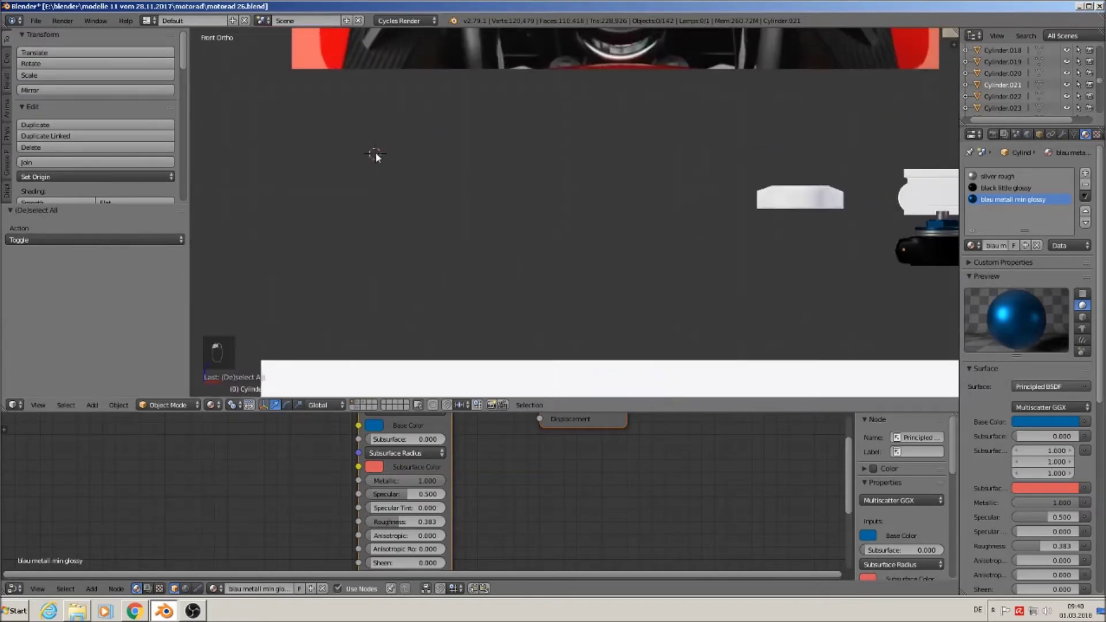
pyautogui.click(92, 405)
pyautogui.moveTo(115, 391)
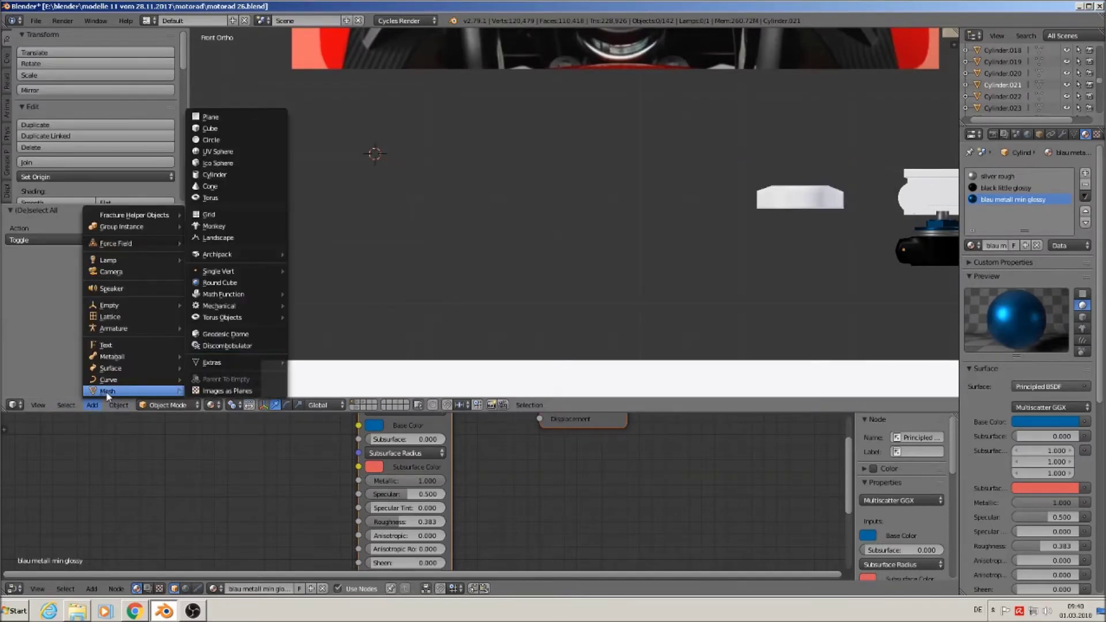
pyautogui.click(249, 128)
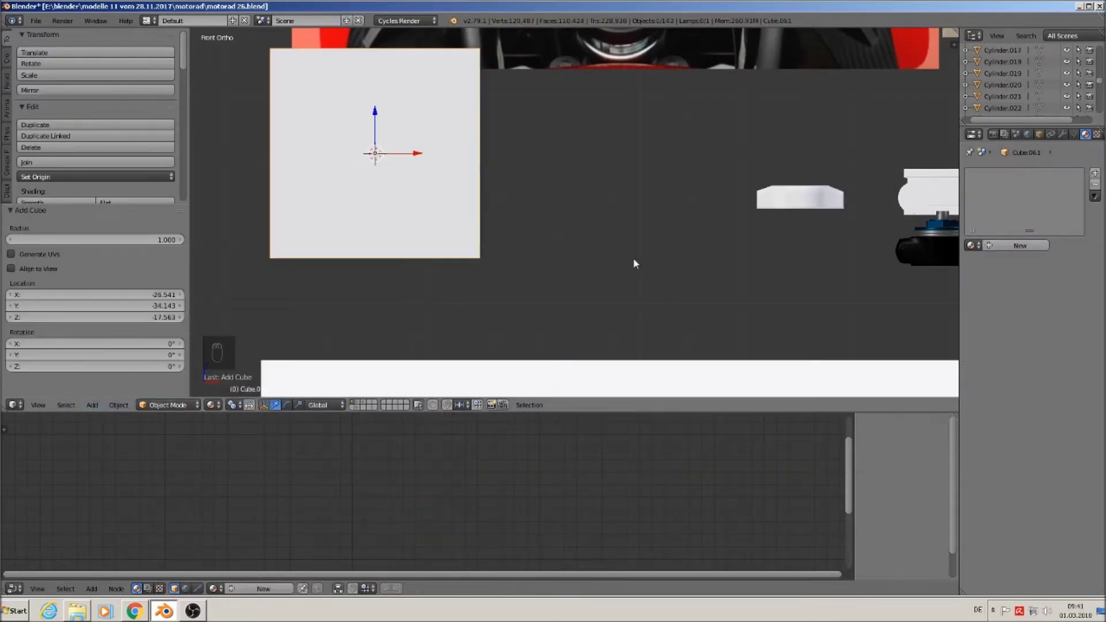
# Flatten the cube into a slim bar by scaling it to about 0.084 along Z and about 0.084 along Y.
pyautogui.press('s')
pyautogui.press('z')
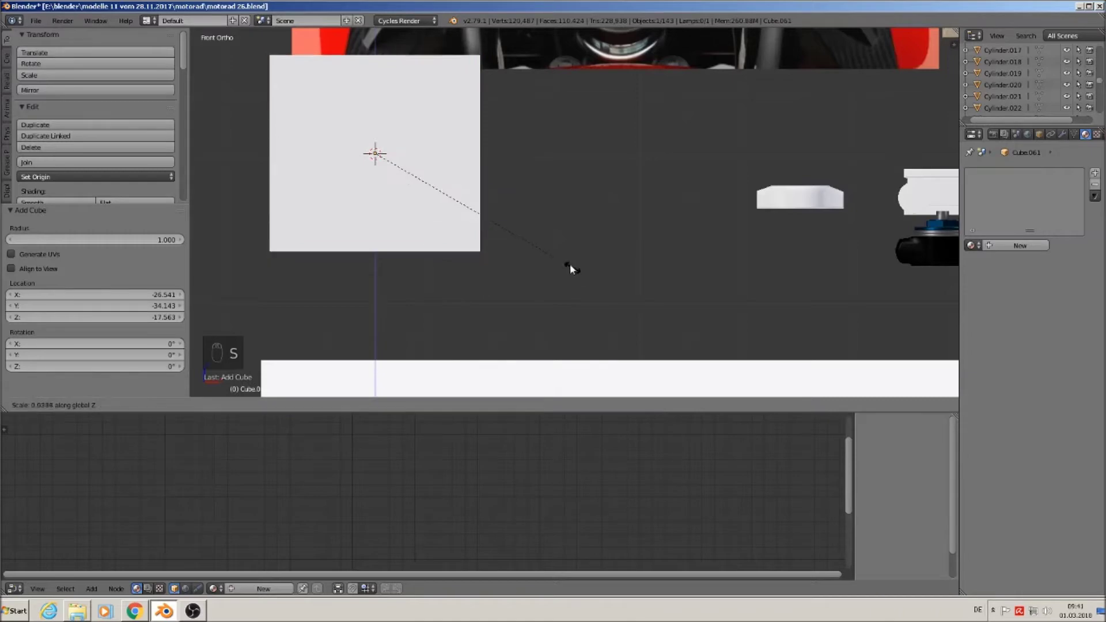
pyautogui.click(397, 162)
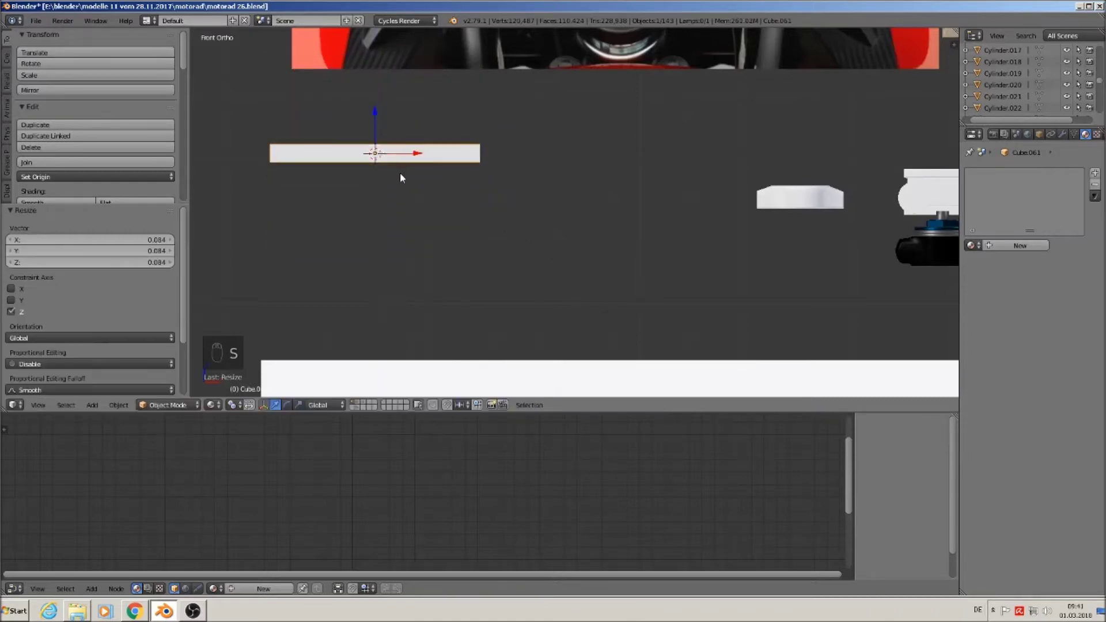
pyautogui.moveTo(395, 167); pyautogui.dragTo(532, 220, button='middle')
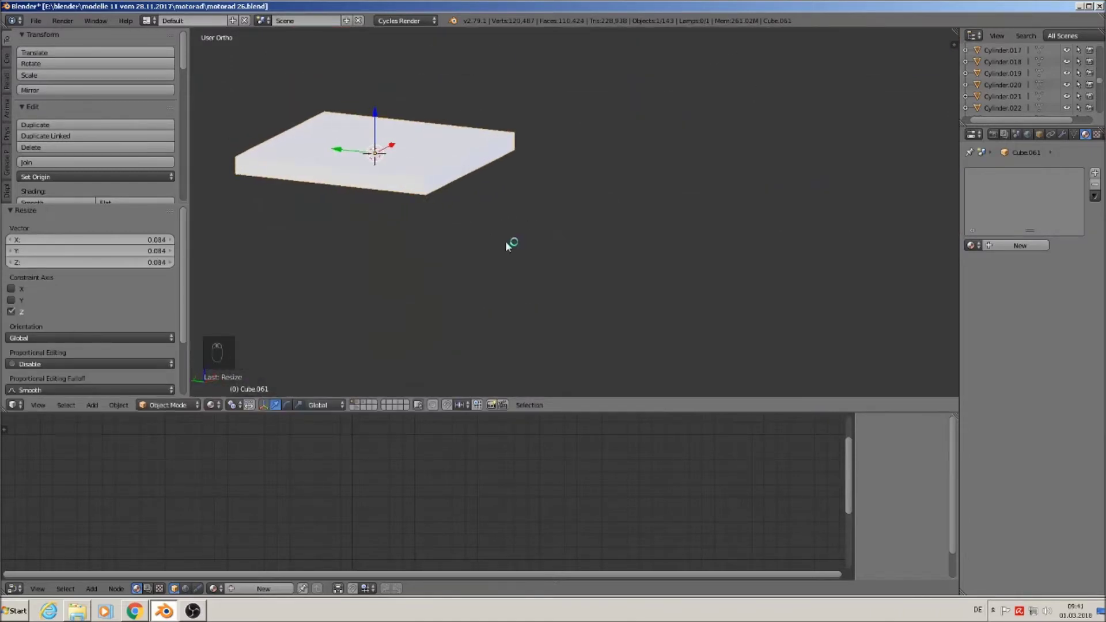
pyautogui.press('s')
pyautogui.press('y')
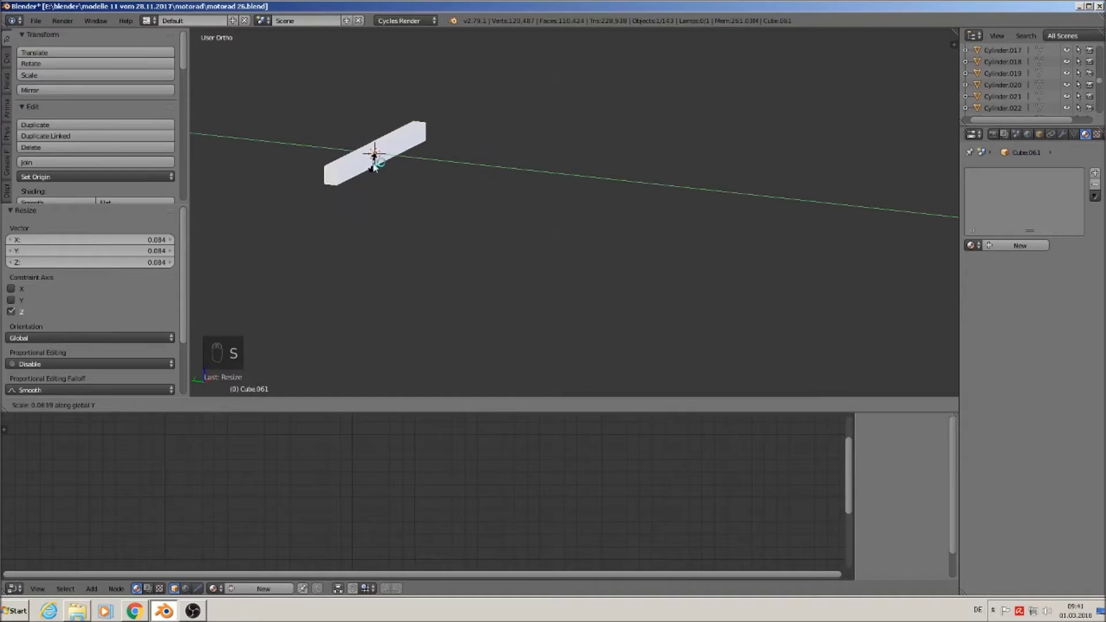
pyautogui.click(374, 164)
# Enlarge the bar's rear long face by a factor of about 1.171, plus about 1.481 along Z, to taper the bar's sides.
pyautogui.scroll(7, 325, 159)
pyautogui.keyDown('shift'); pyautogui.moveTo(402, 222); pyautogui.dragTo(484, 173, button='middle'); pyautogui.keyUp('shift')
pyautogui.press('Tab')
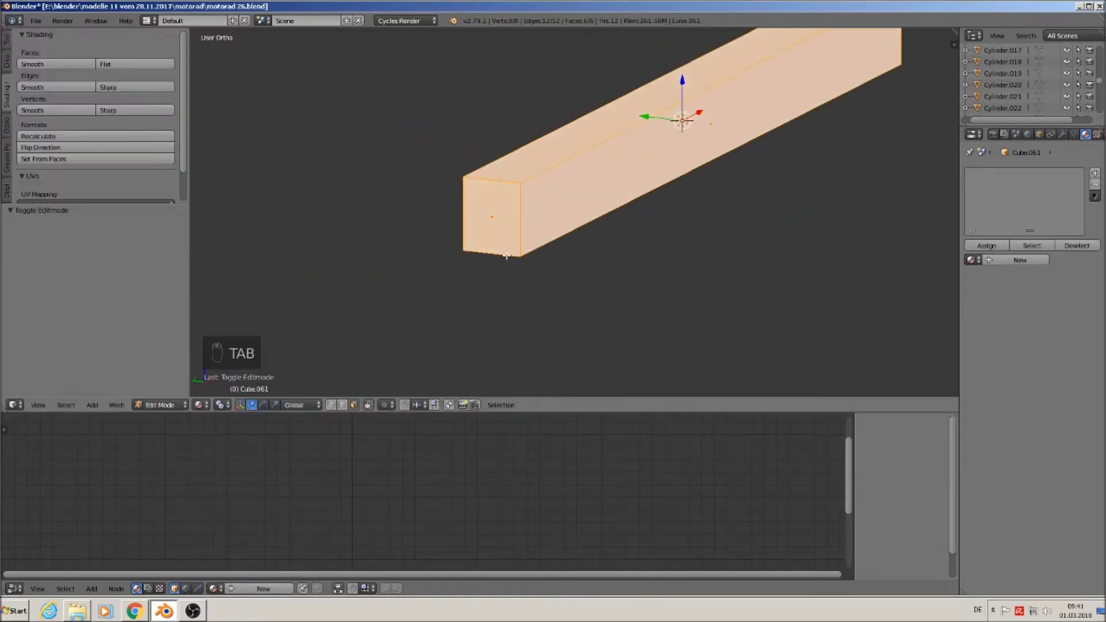
pyautogui.moveTo(518, 188); pyautogui.dragTo(573, 190, button='middle')
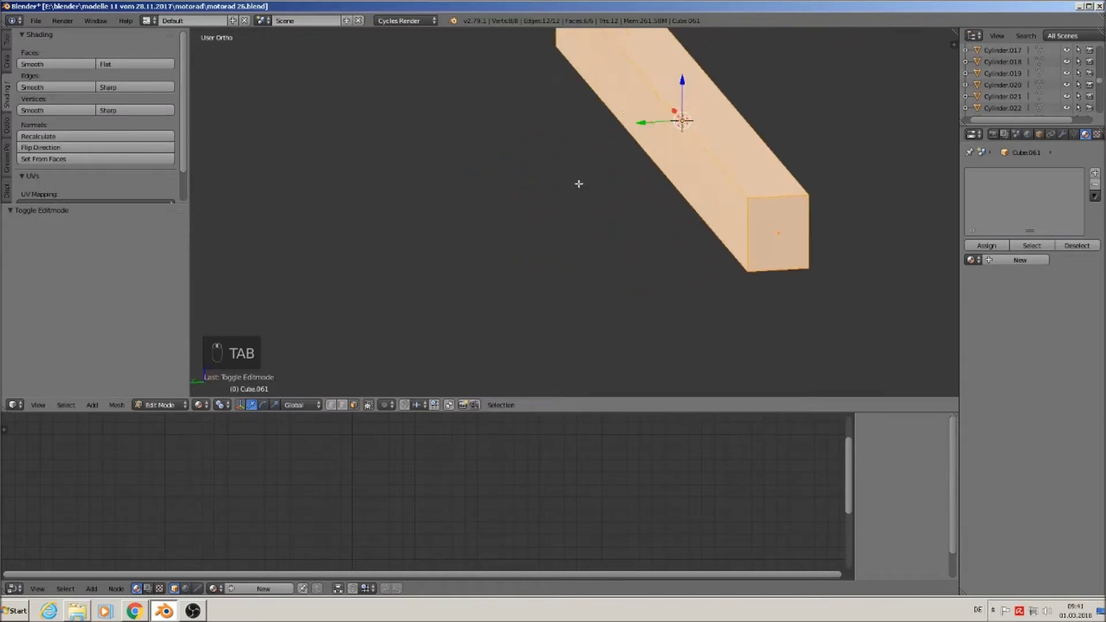
pyautogui.rightClick(740, 245)
pyautogui.press('KP_1')
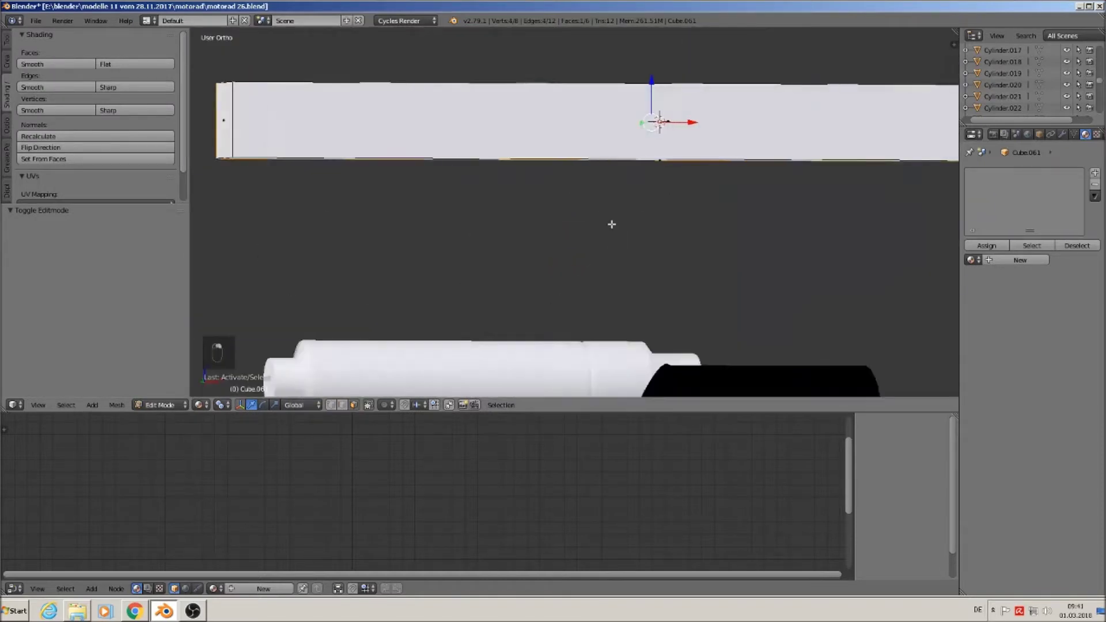
pyautogui.scroll(-2, 591, 222)
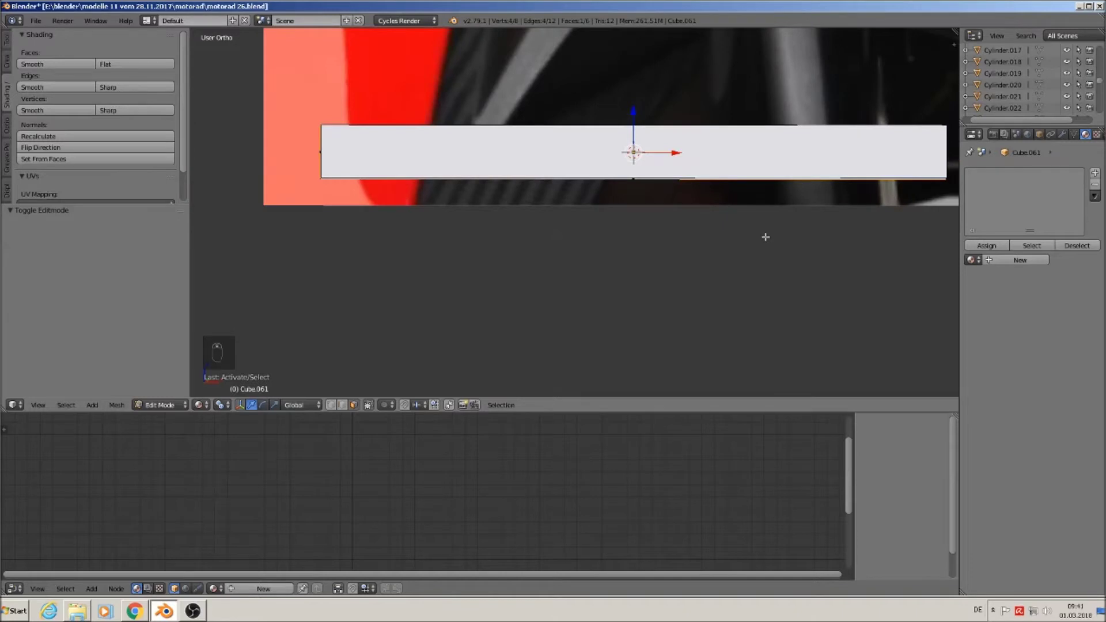
pyautogui.press('s')
pyautogui.click(786, 247)
pyautogui.press('s')
pyautogui.press('z')
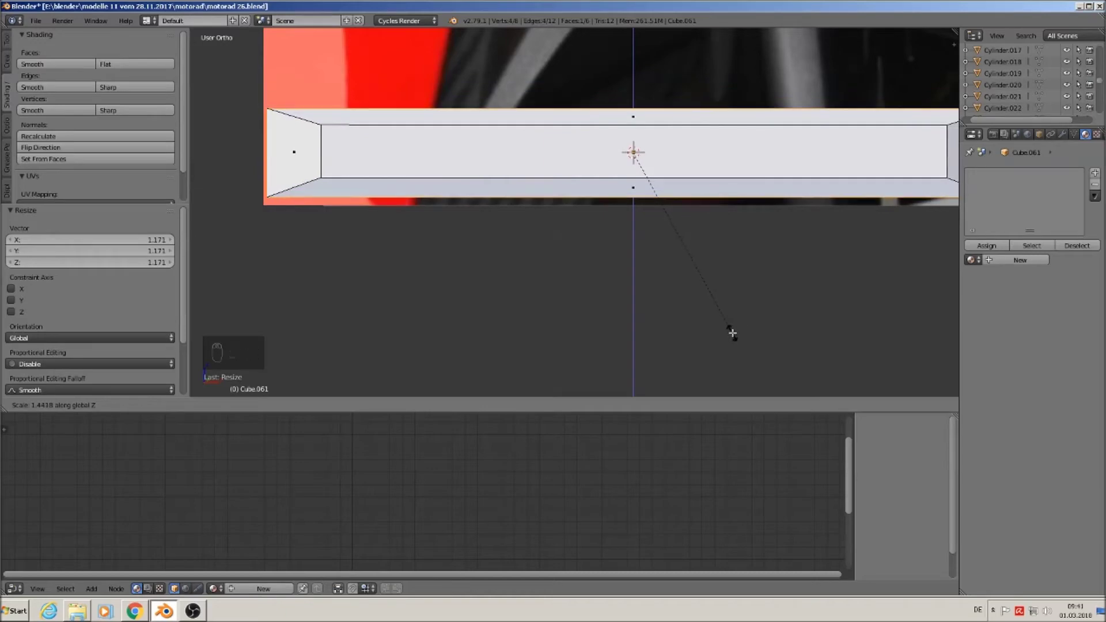
pyautogui.click(730, 340)
pyautogui.scroll(-3, 686, 265)
pyautogui.keyDown('shift'); pyautogui.moveTo(687, 265); pyautogui.dragTo(563, 207, button='middle'); pyautogui.keyUp('shift')
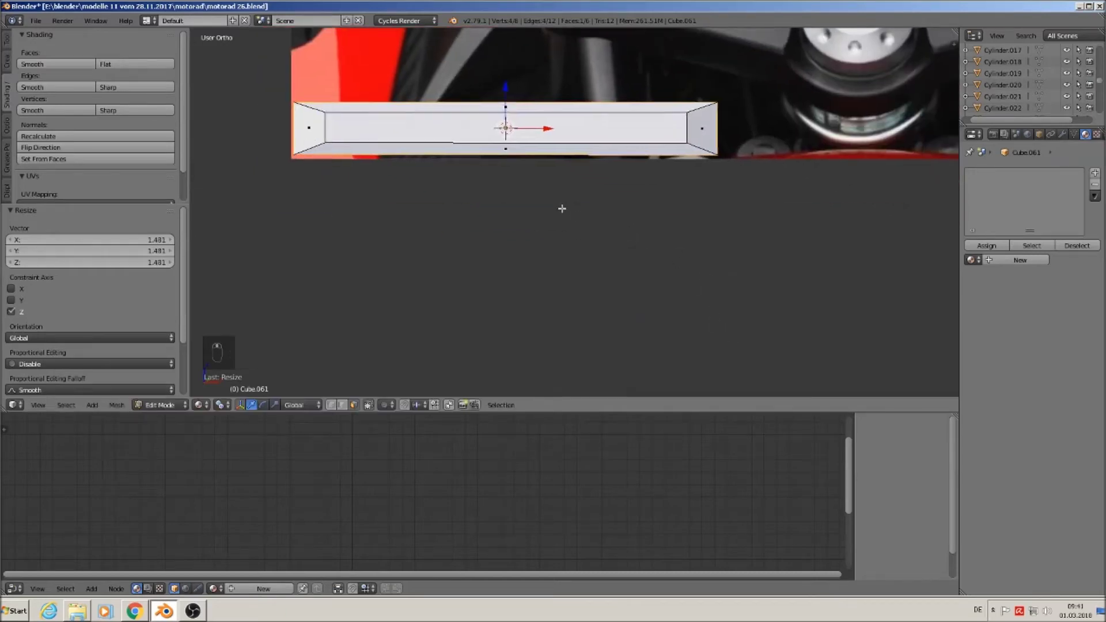
pyautogui.press('Tab')
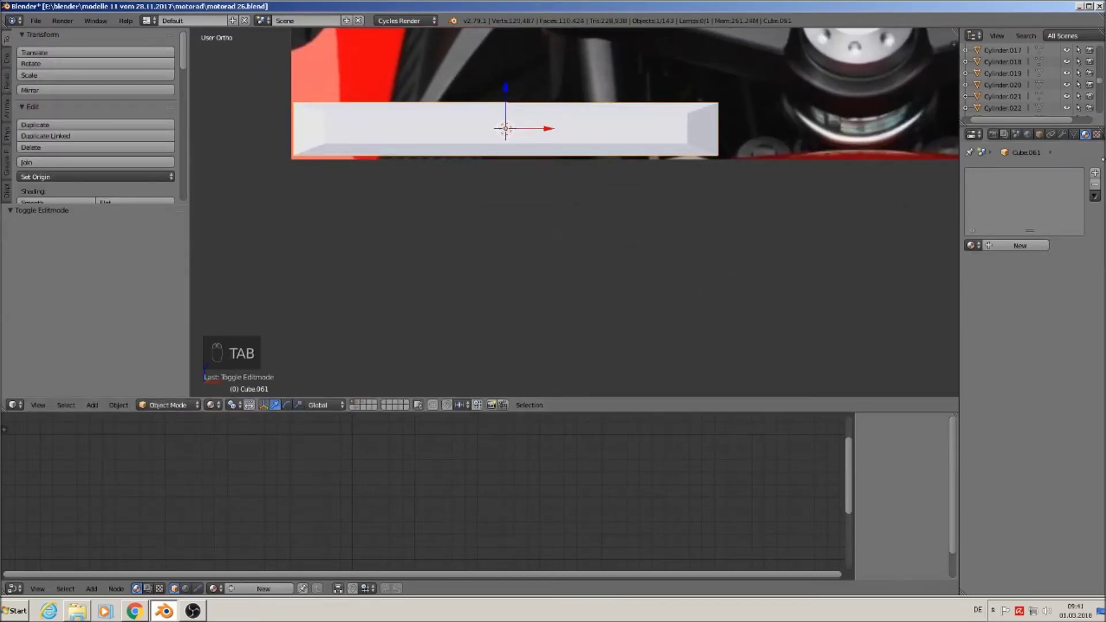
# Add an Array modifier to the tapered bar and set its relative X offset to 0.
pyautogui.click(1064, 136)
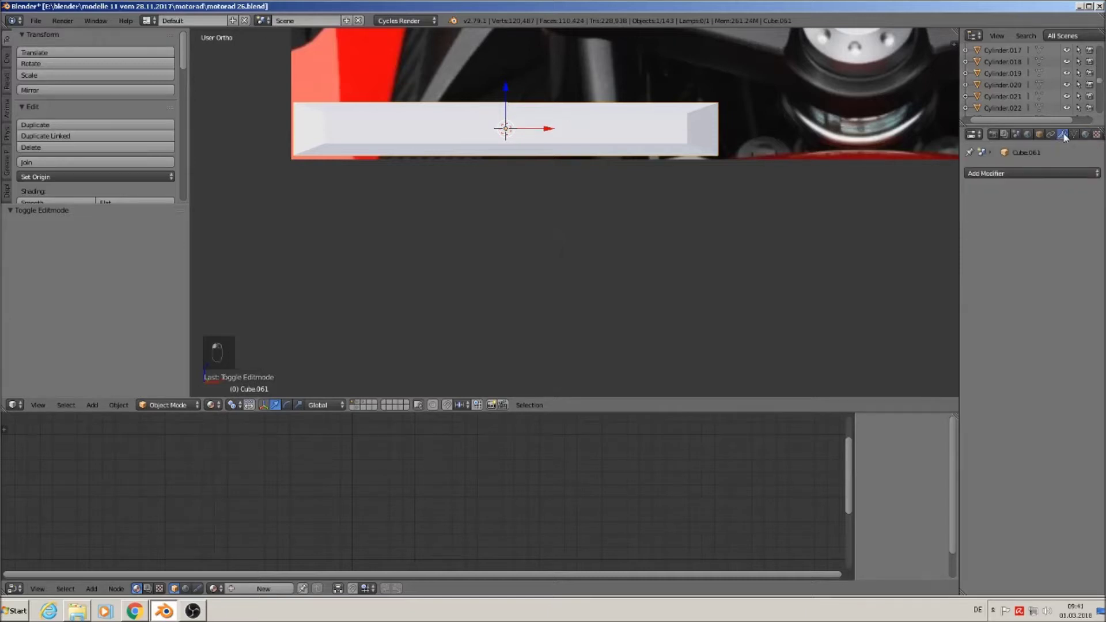
pyautogui.click(992, 175)
pyautogui.click(909, 202)
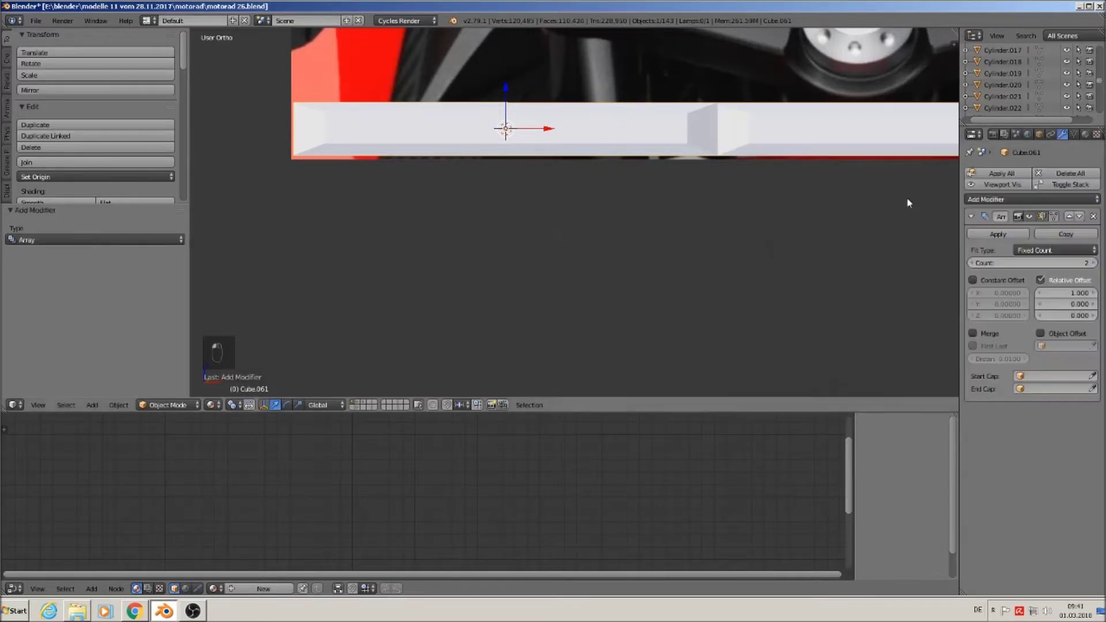
pyautogui.click(1067, 294)
pyautogui.write('0')
pyautogui.press('Return')
pyautogui.click(1067, 302)
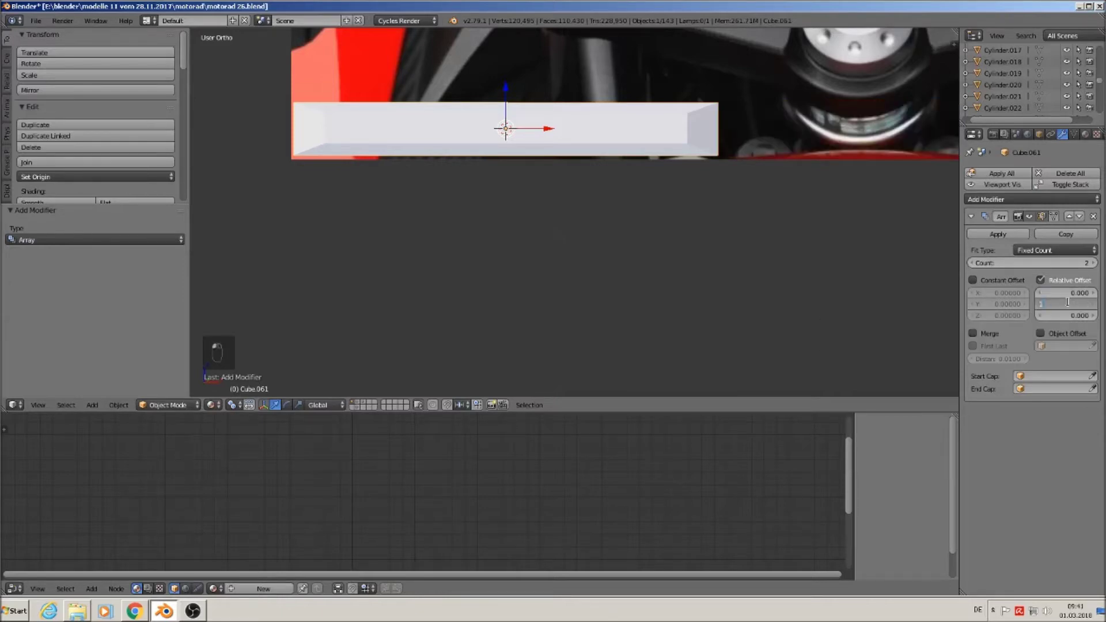
pyautogui.write('1')
pyautogui.press('Return')
pyautogui.click(1071, 301)
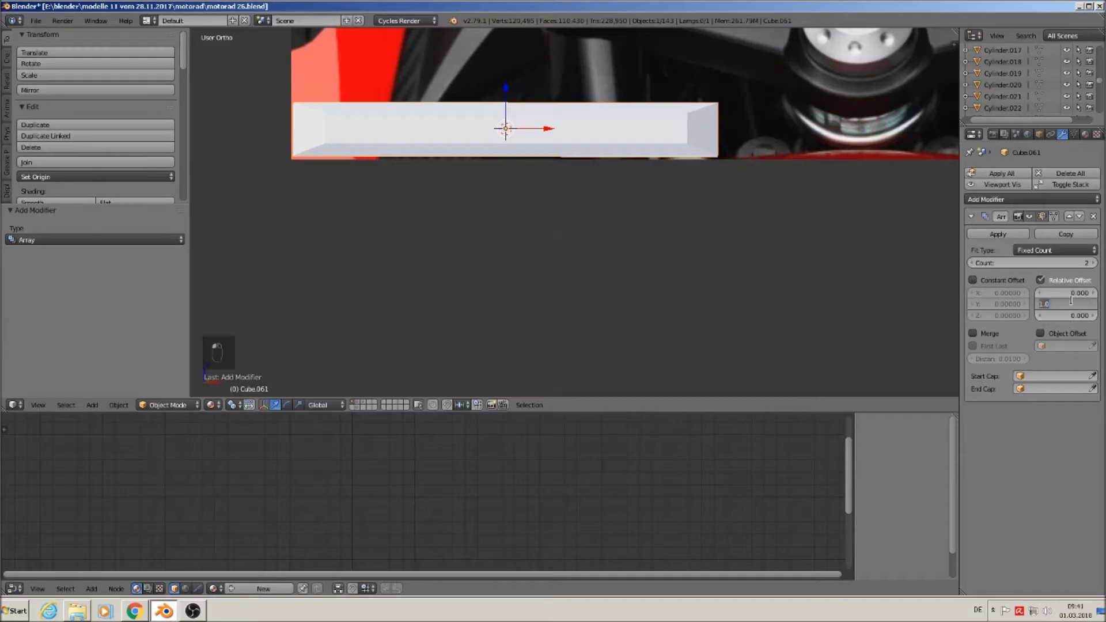
pyautogui.write('0')
pyautogui.press('Return')
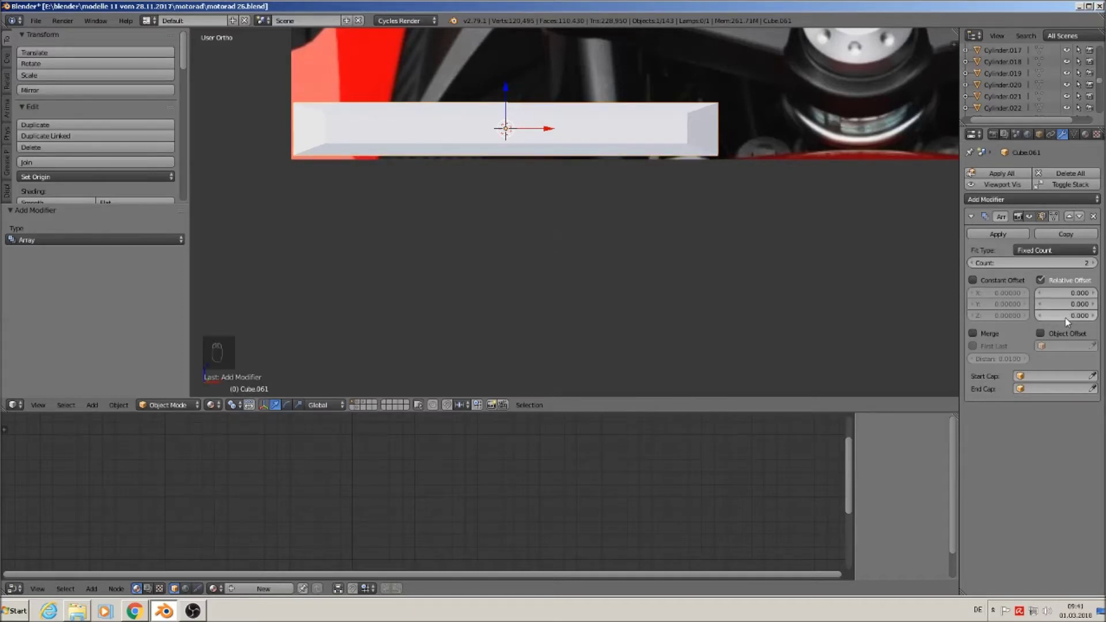
# Set the array's relative Z offset to 1 and raise its count to 7 to stack the bars upward.
pyautogui.write('1')
pyautogui.press('Return')
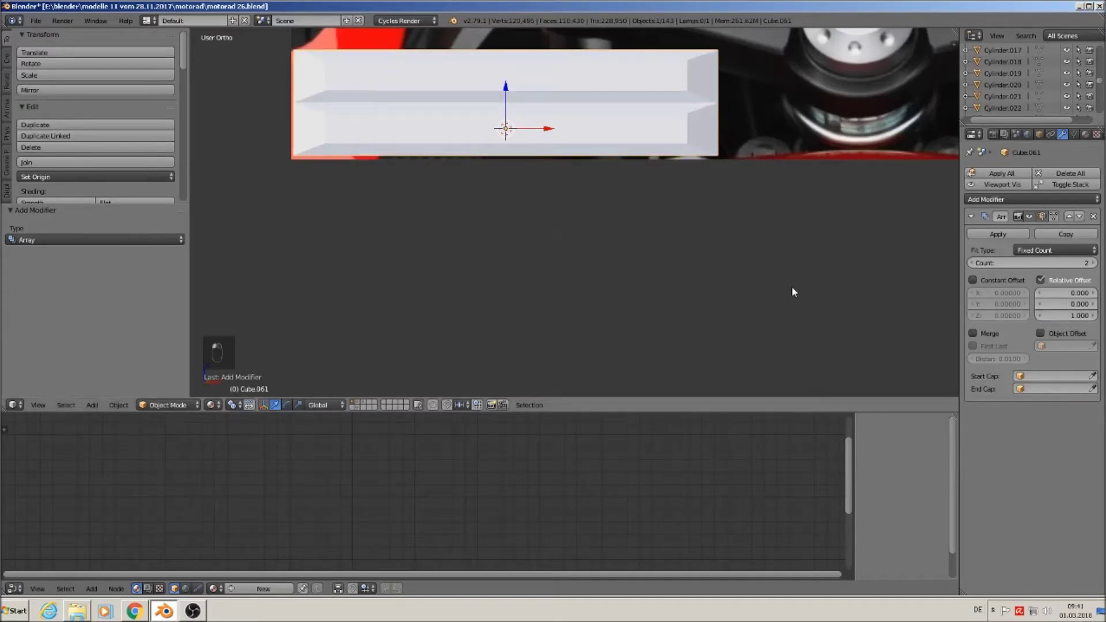
pyautogui.click(1092, 263)
pyautogui.click(1093, 263)
pyautogui.scroll(-4, 710, 292)
pyautogui.keyDown('shift'); pyautogui.moveTo(644, 306); pyautogui.dragTo(569, 376, button='middle'); pyautogui.keyUp('shift')
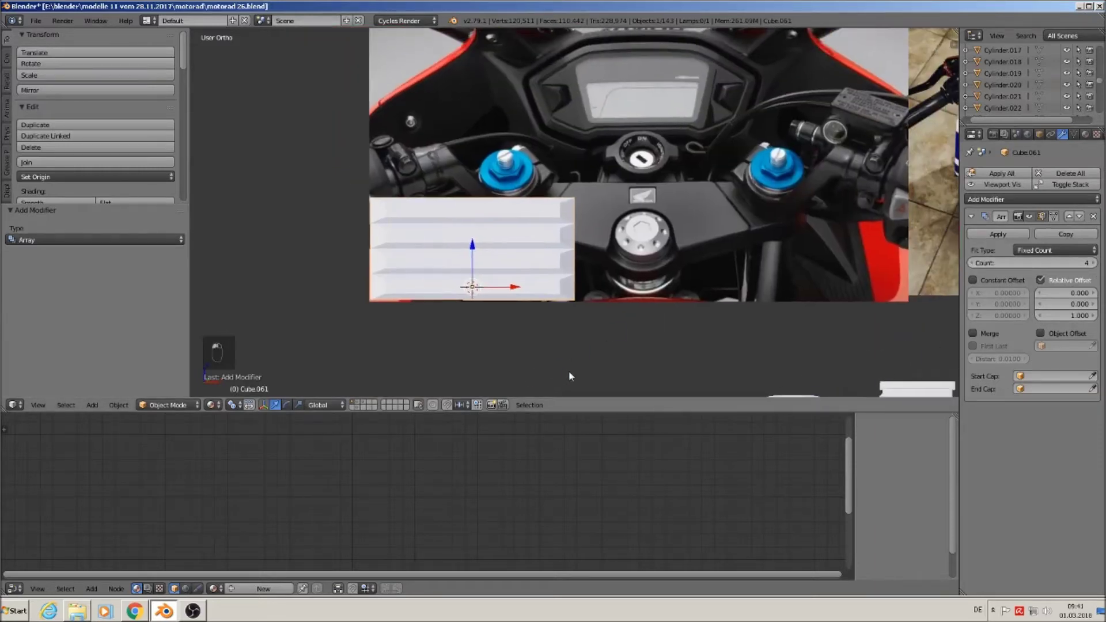
pyautogui.click(1093, 263)
pyautogui.click(1093, 263)
pyautogui.click(1094, 263)
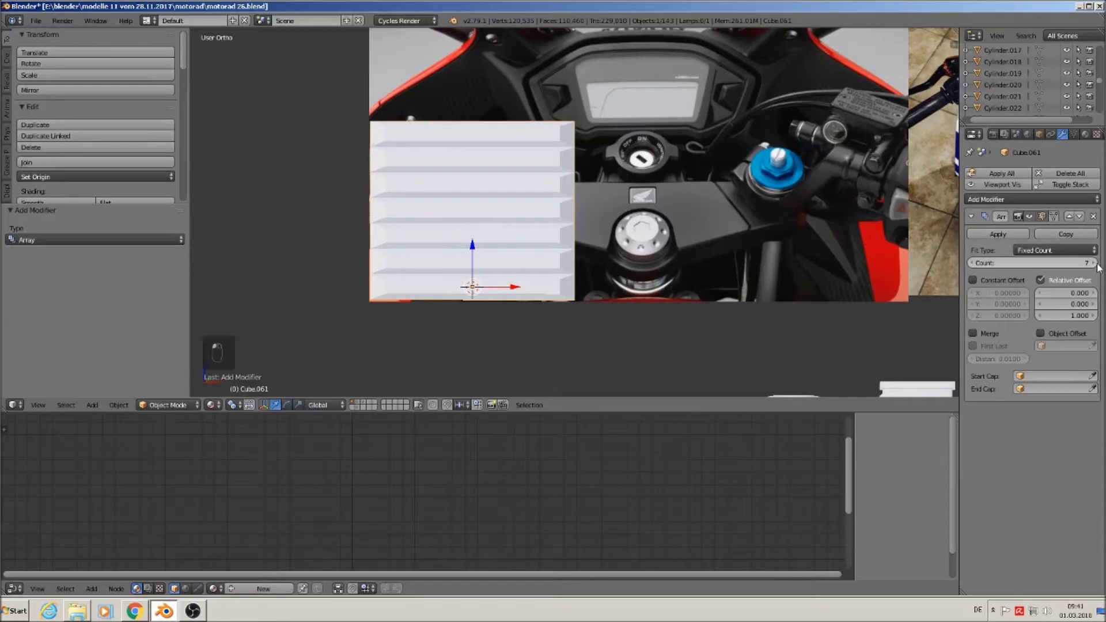
# Add a single centred loop cut around the sloped sides of the original bottom bar of the array.
pyautogui.moveTo(488, 259); pyautogui.dragTo(552, 278, button='middle')
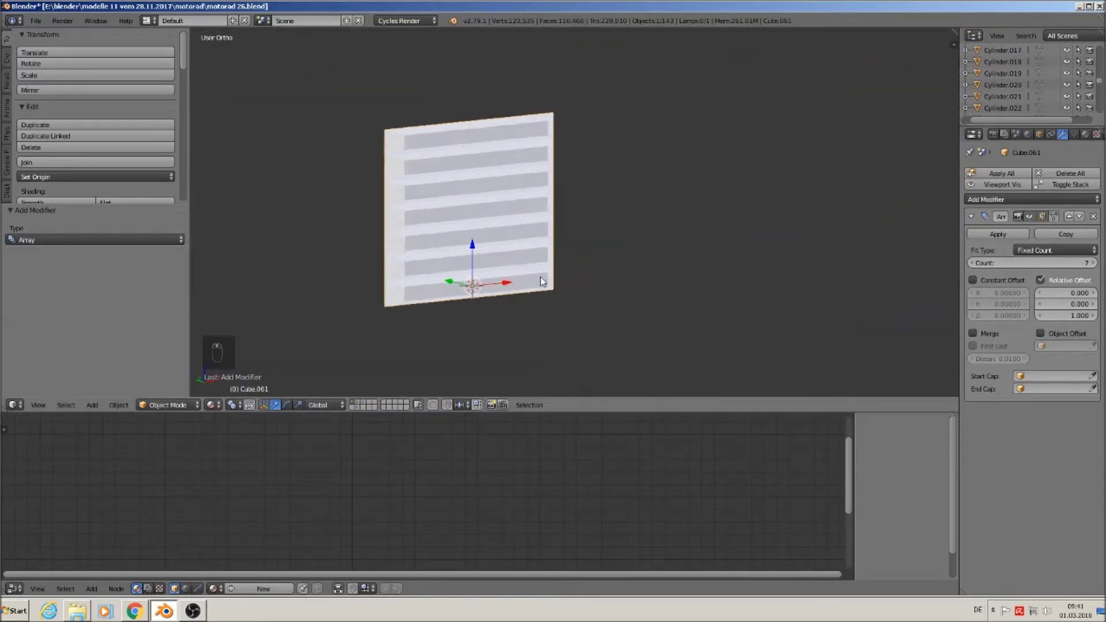
pyautogui.scroll(3, 460, 191)
pyautogui.scroll(1, 459, 191)
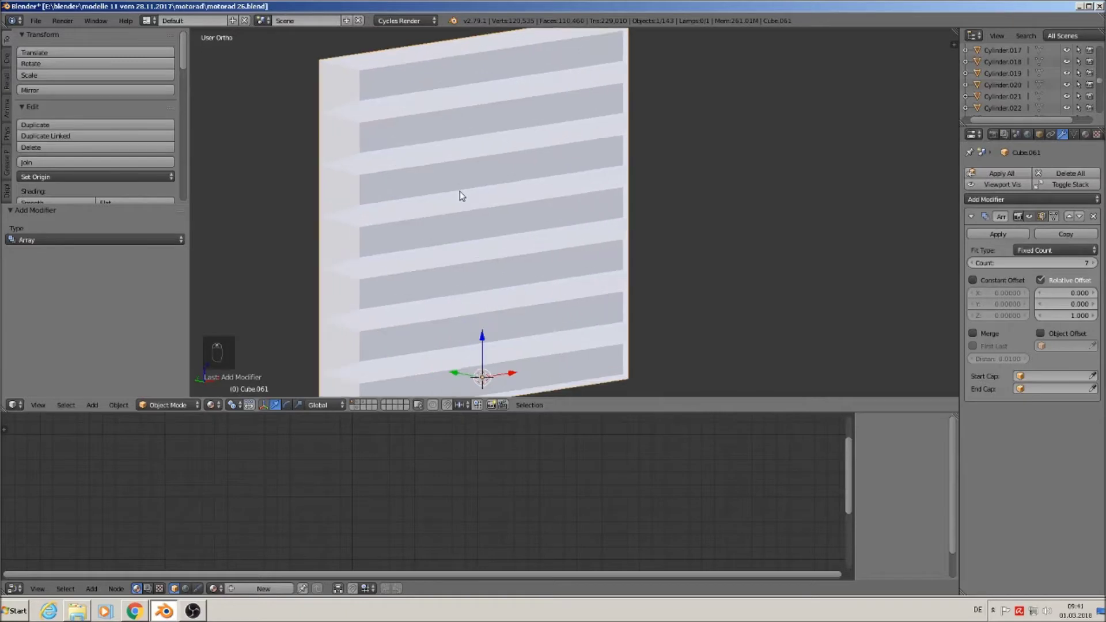
pyautogui.scroll(-3, 459, 192)
pyautogui.moveTo(460, 202); pyautogui.dragTo(420, 205, button='middle')
pyautogui.scroll(3, 420, 205)
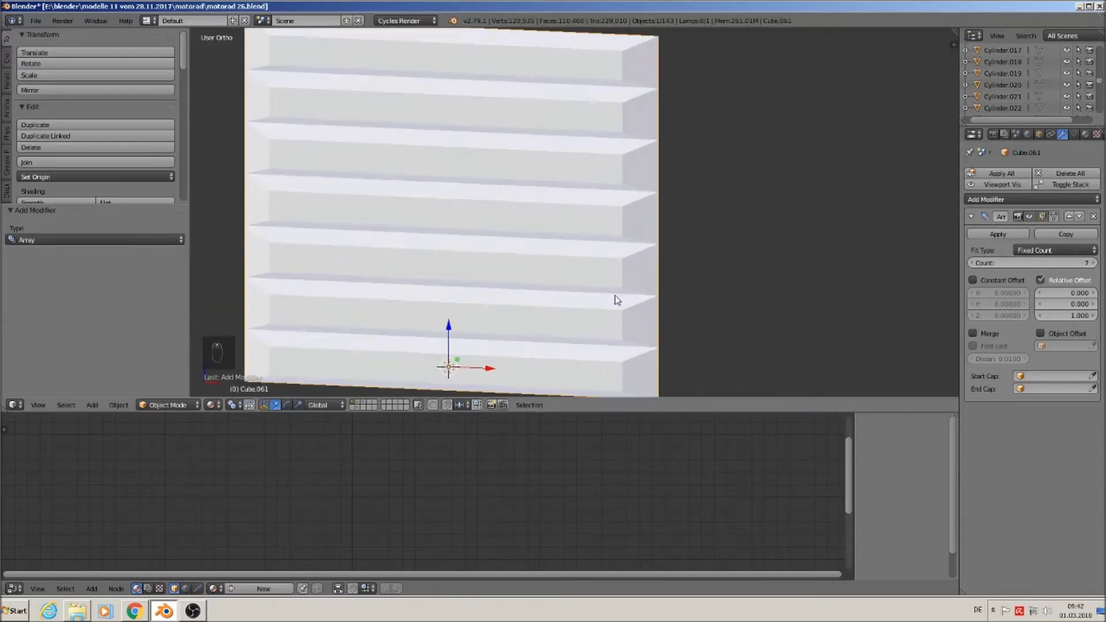
pyautogui.press('Tab')
pyautogui.keyDown('shift'); pyautogui.moveTo(662, 373); pyautogui.dragTo(586, 231, button='middle'); pyautogui.keyUp('shift')
pyautogui.scroll(3, 610, 226)
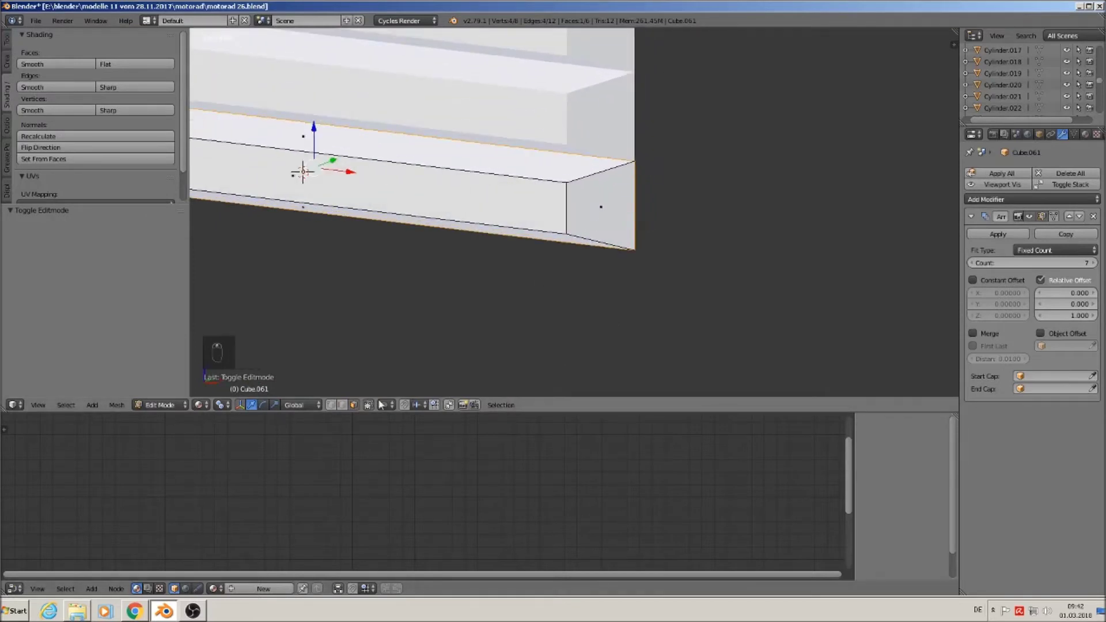
pyautogui.click(343, 405)
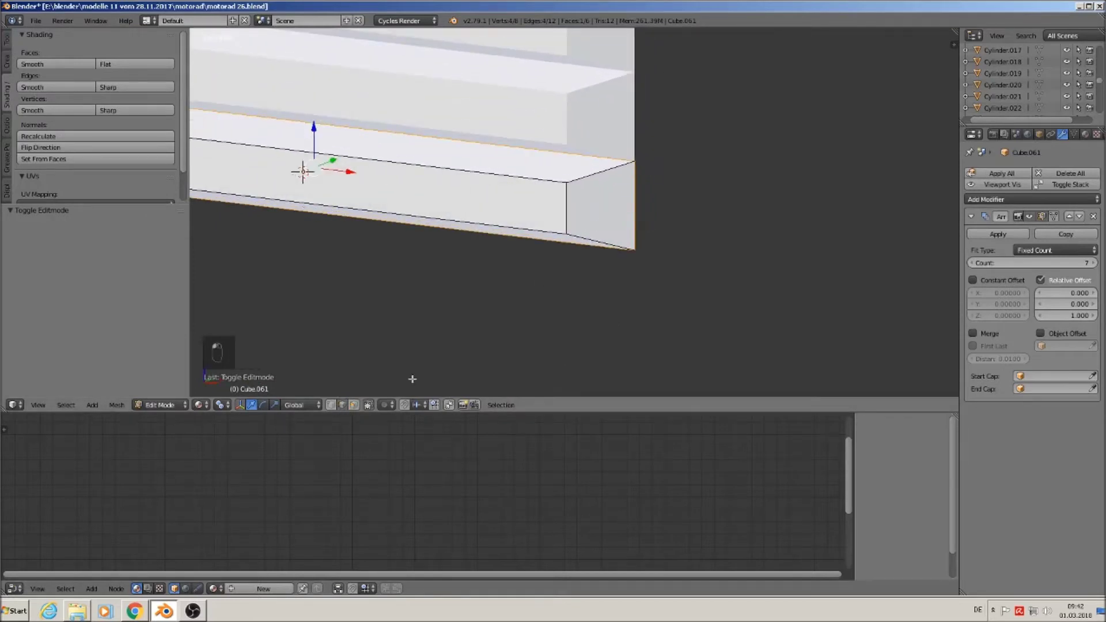
pyautogui.hotkey('ctrl', 'r')
pyautogui.click(603, 183)
pyautogui.rightClick(602, 183)
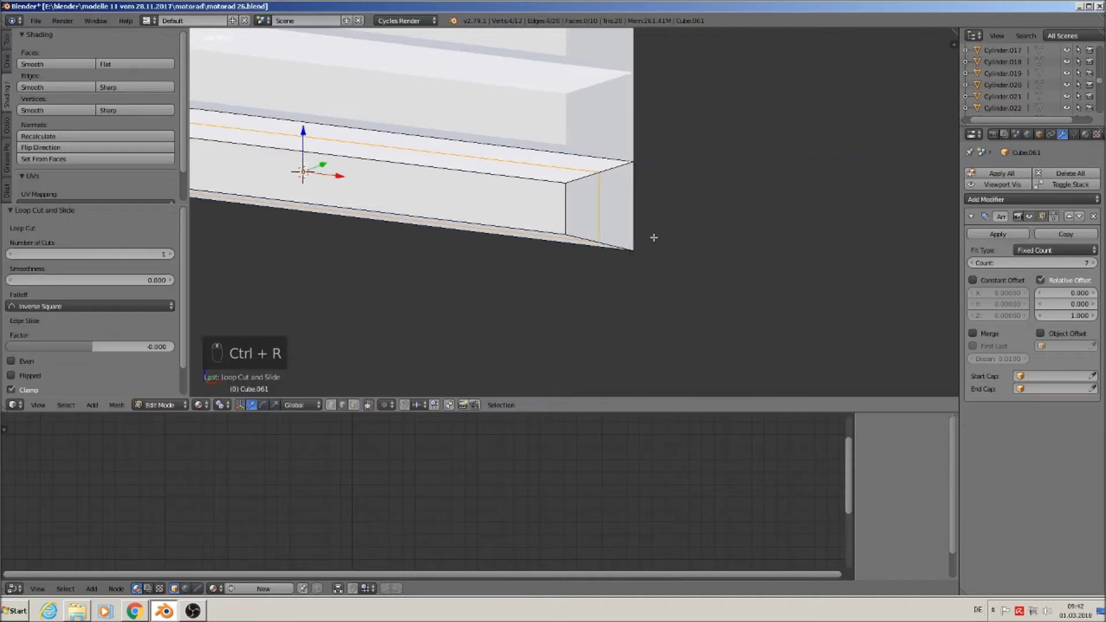
# Bevel the new edge loop on the bar's sloped sides with 2 segments.
pyautogui.moveTo(655, 237); pyautogui.dragTo(608, 228, button='middle')
pyautogui.hotkey('ctrl', 'b')
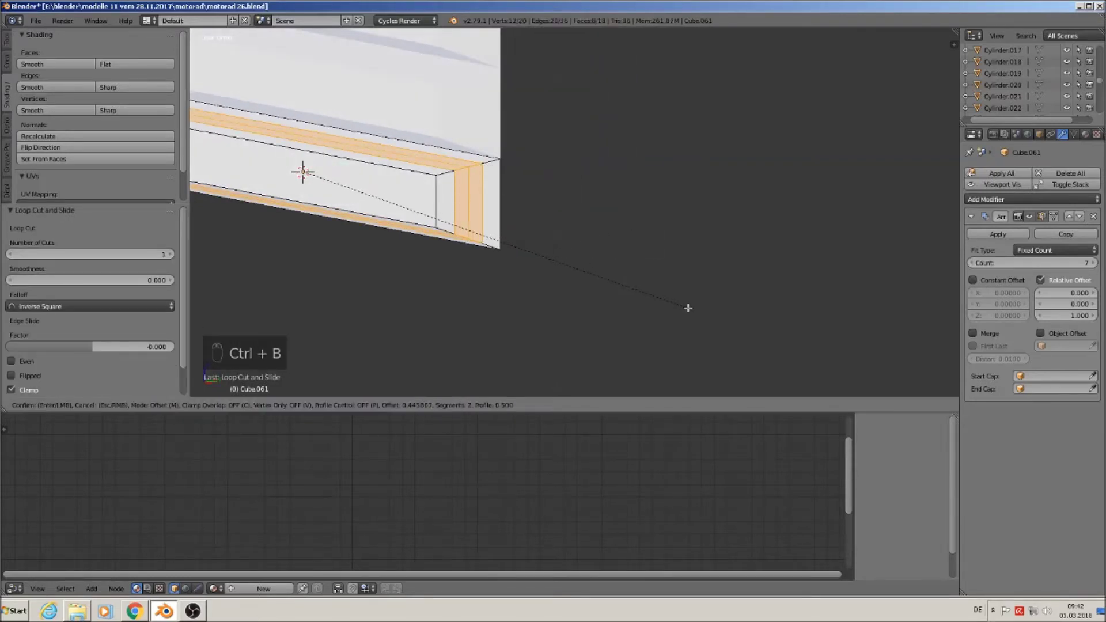
pyautogui.click(758, 336)
pyautogui.press('Tab')
pyautogui.moveTo(612, 280); pyautogui.dragTo(630, 257, button='middle')
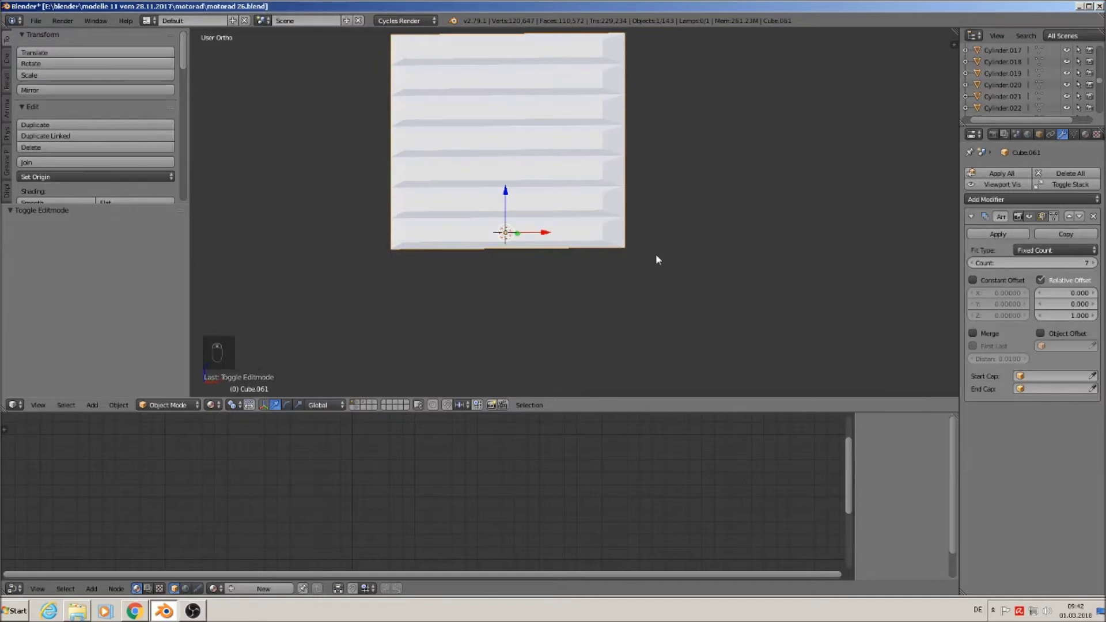
# Move the stacked panel in front view away from the reference photos, by about -4.242 and another -2.154 along X.
pyautogui.press('KP_1')
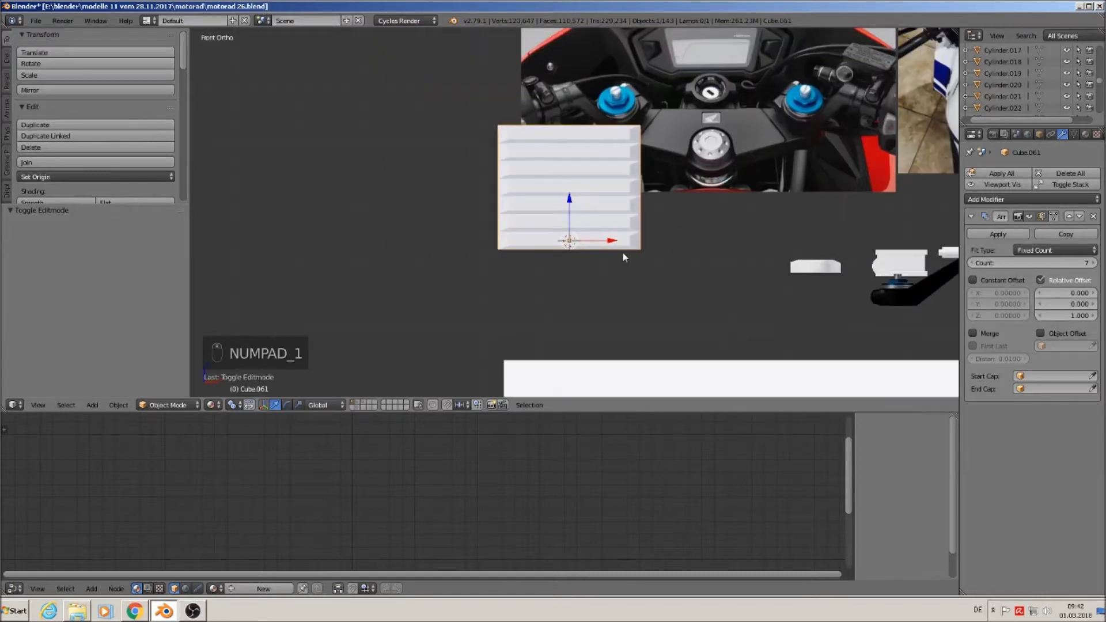
pyautogui.press('g')
pyautogui.click(366, 276)
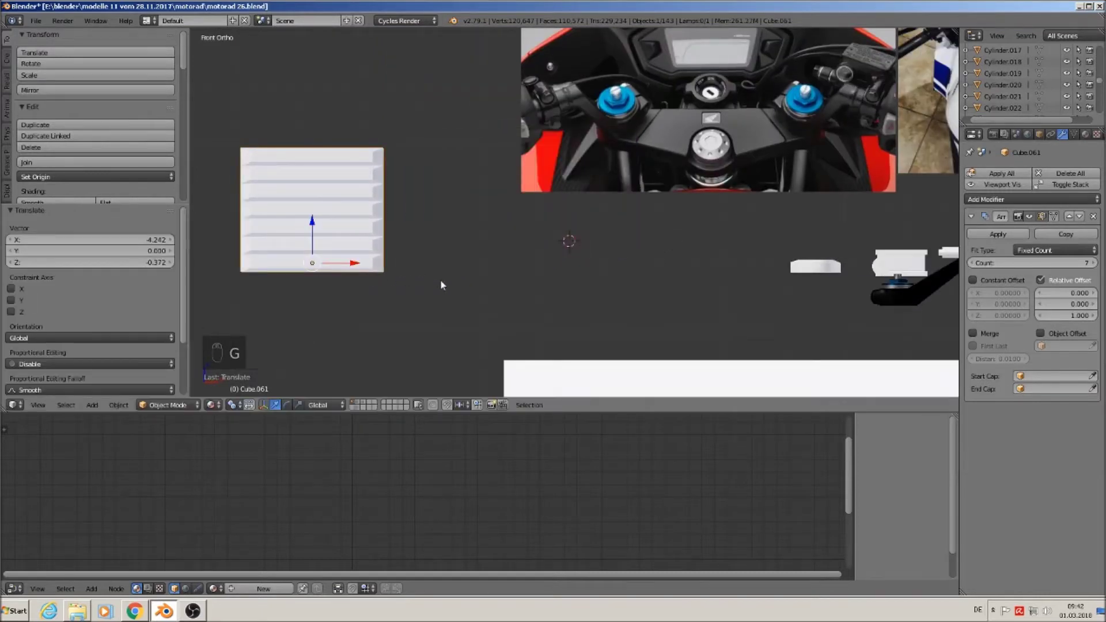
pyautogui.keyDown('shift'); pyautogui.moveTo(441, 282); pyautogui.dragTo(701, 266, button='middle'); pyautogui.keyUp('shift')
pyautogui.press('g')
pyautogui.click(488, 266)
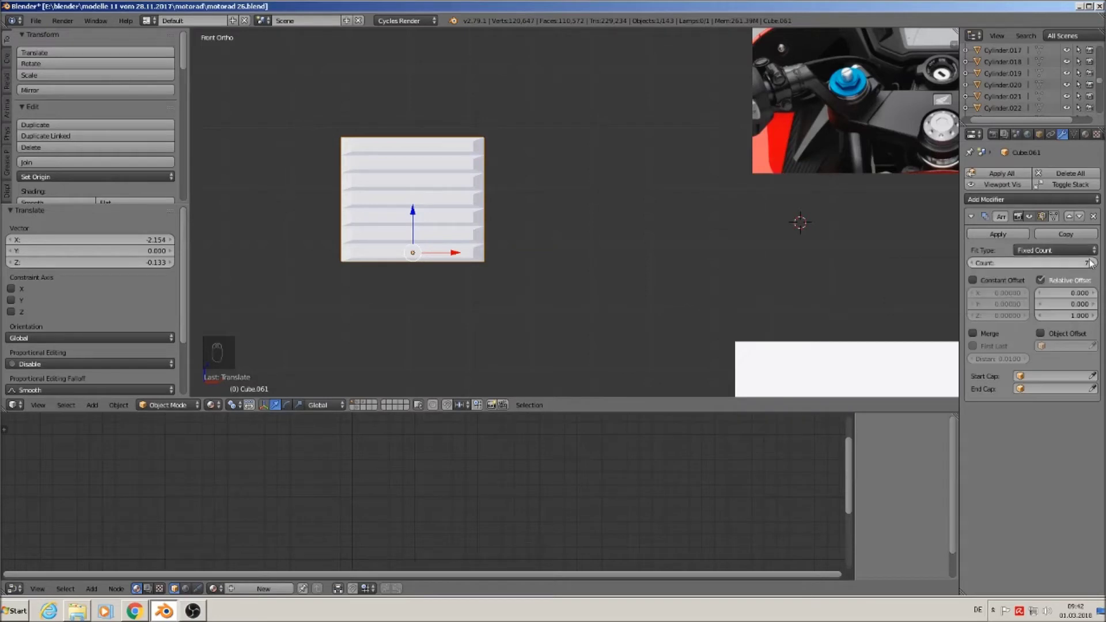
# Scale the whole base bar of the array along global Z by a factor of about 0.714 in Edit Mode.
pyautogui.scroll(3, 503, 291)
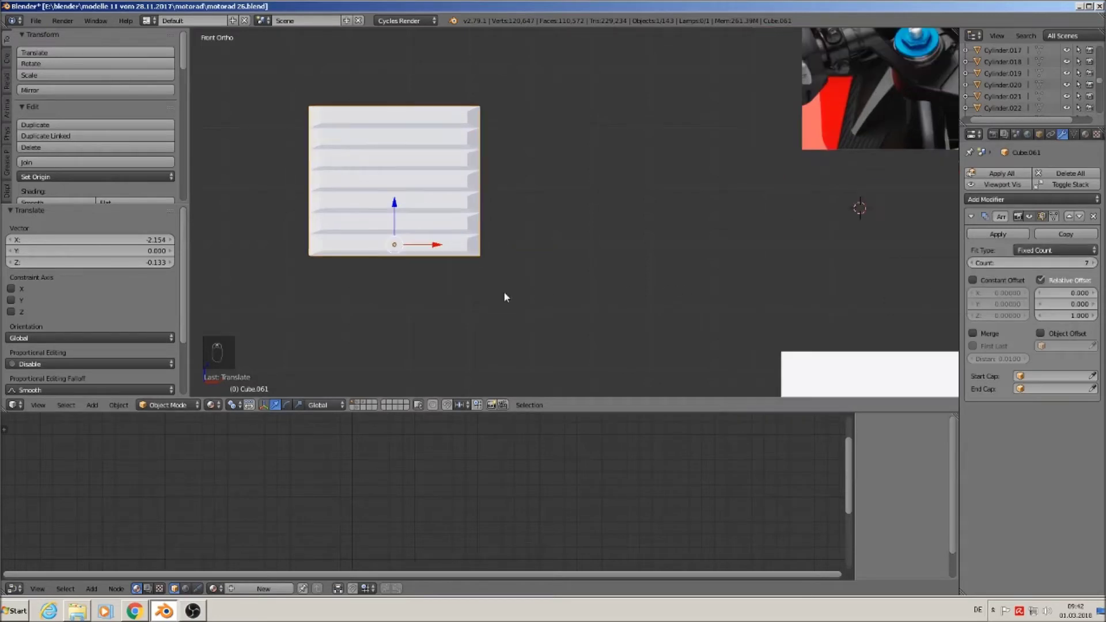
pyautogui.press('s')
pyautogui.rightClick(501, 287)
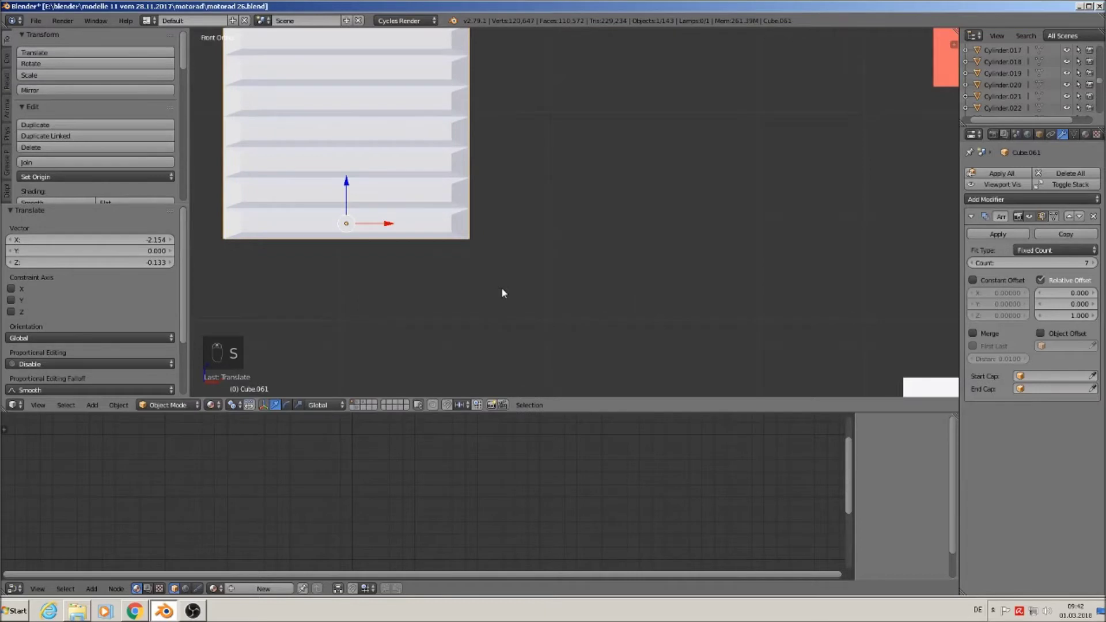
pyautogui.press('Tab')
pyautogui.press('a')
pyautogui.press('a')
pyautogui.press('a')
pyautogui.press('a')
pyautogui.press('s')
pyautogui.press('z')
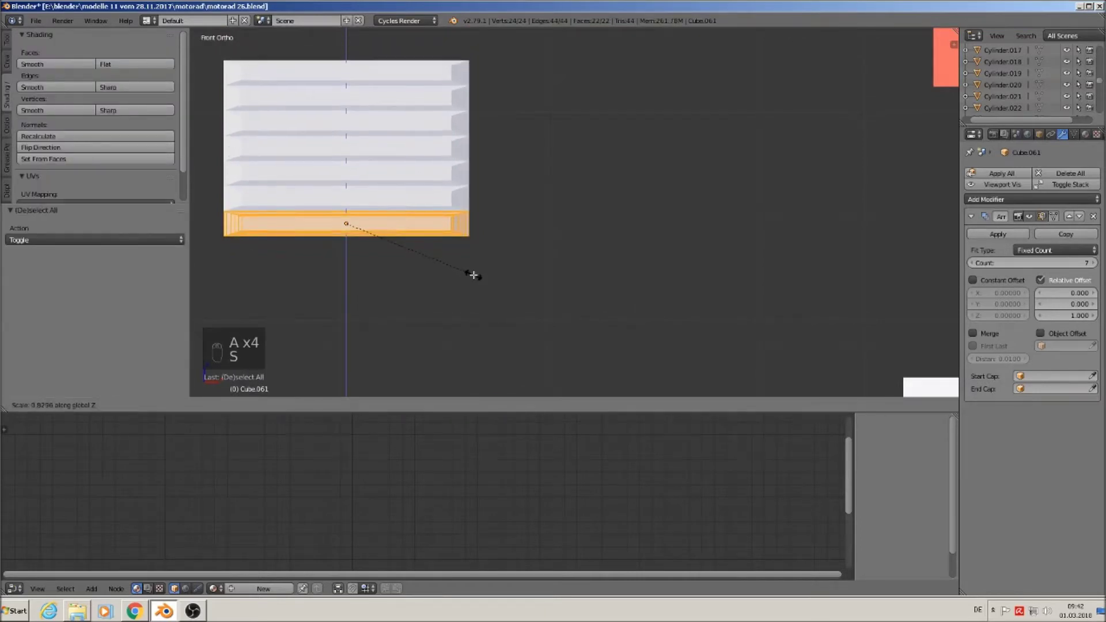
pyautogui.click(457, 270)
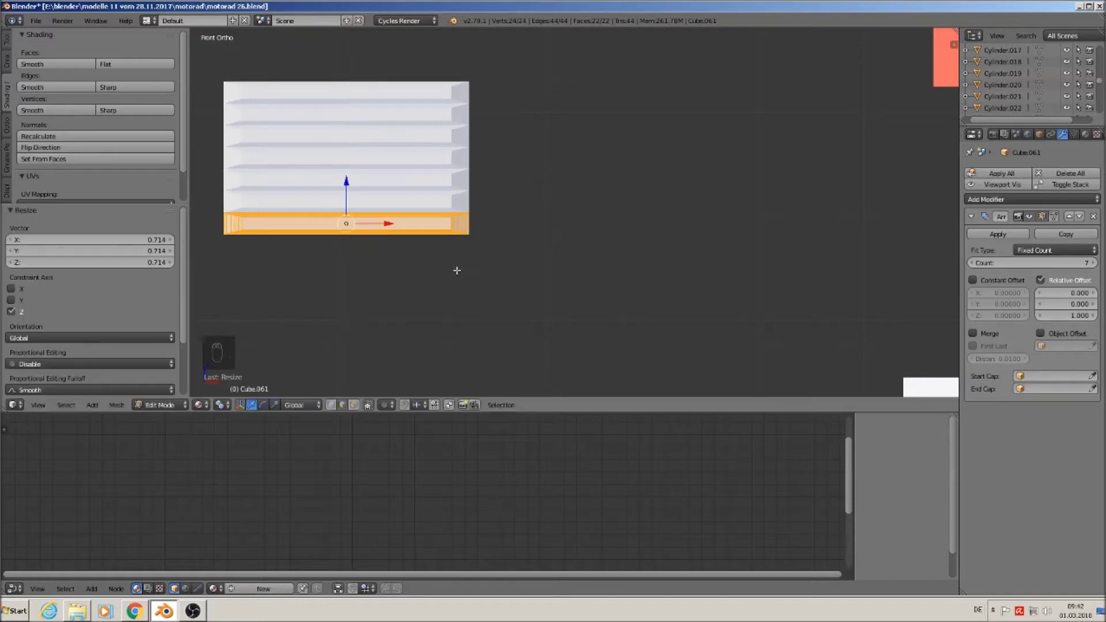
# Raise the Array modifier's count to 10 so the panel gets more ribs.
pyautogui.click(1092, 264)
pyautogui.click(1093, 264)
pyautogui.click(1093, 263)
pyautogui.scroll(-4, 649, 296)
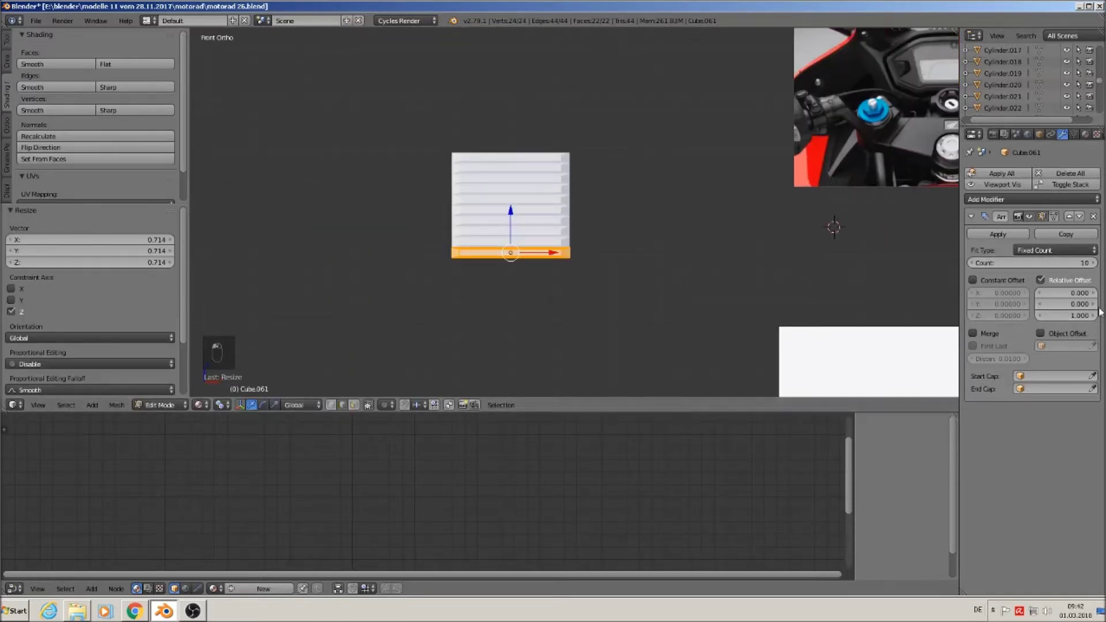
pyautogui.keyDown('shift'); pyautogui.moveTo(571, 272); pyautogui.dragTo(546, 297, button='middle'); pyautogui.keyUp('shift')
# Return the panel to Object Mode and apply its Array modifier.
pyautogui.press('a')
pyautogui.press('a')
pyautogui.press('Tab')
pyautogui.click(649, 198)
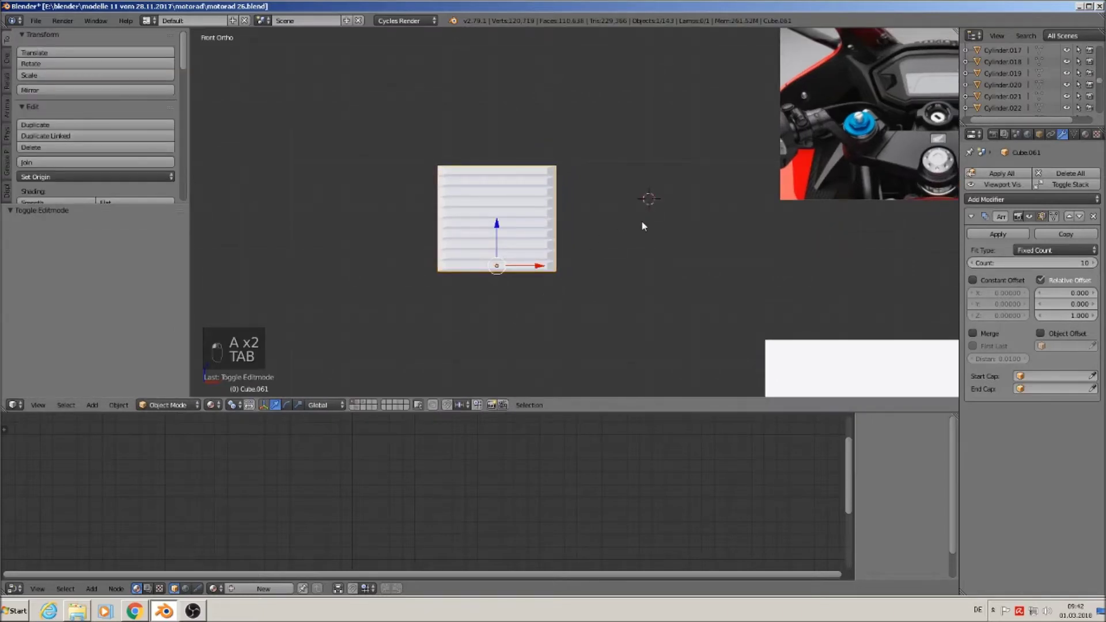
pyautogui.click(116, 404)
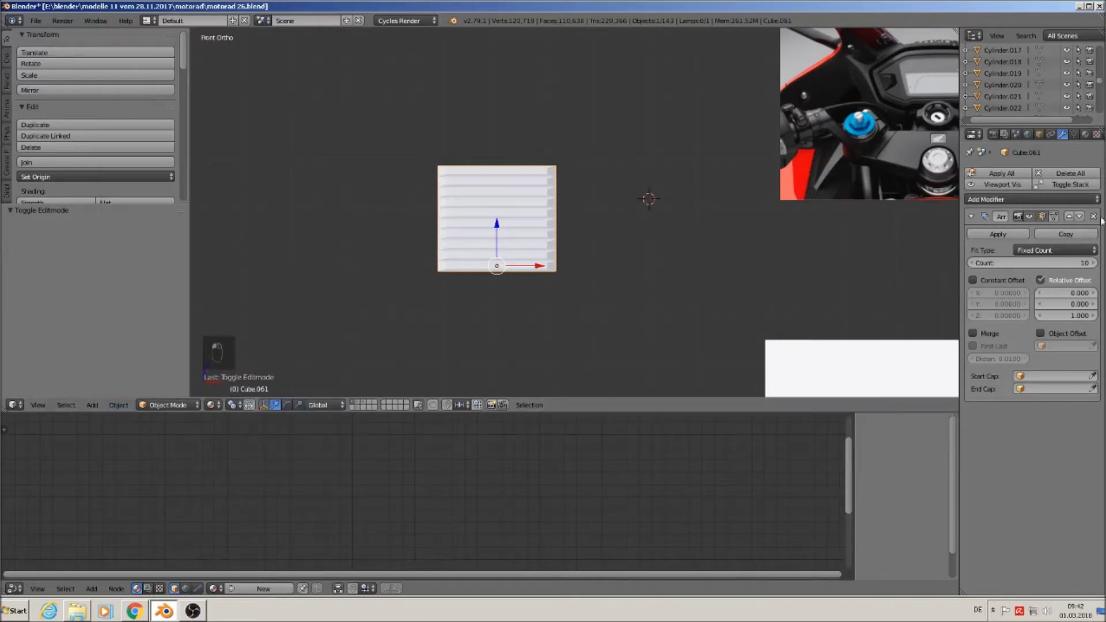
pyautogui.click(998, 234)
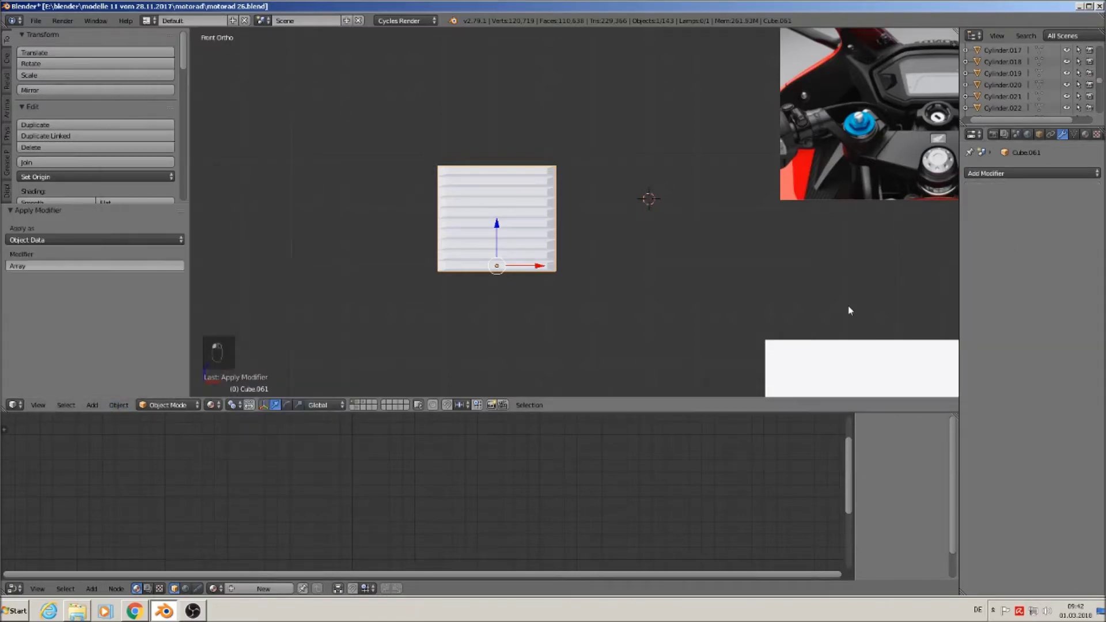
# Apply the panel's rotation and scale, and set its origin to its geometry.
pyautogui.click(119, 406)
pyautogui.moveTo(172, 317)
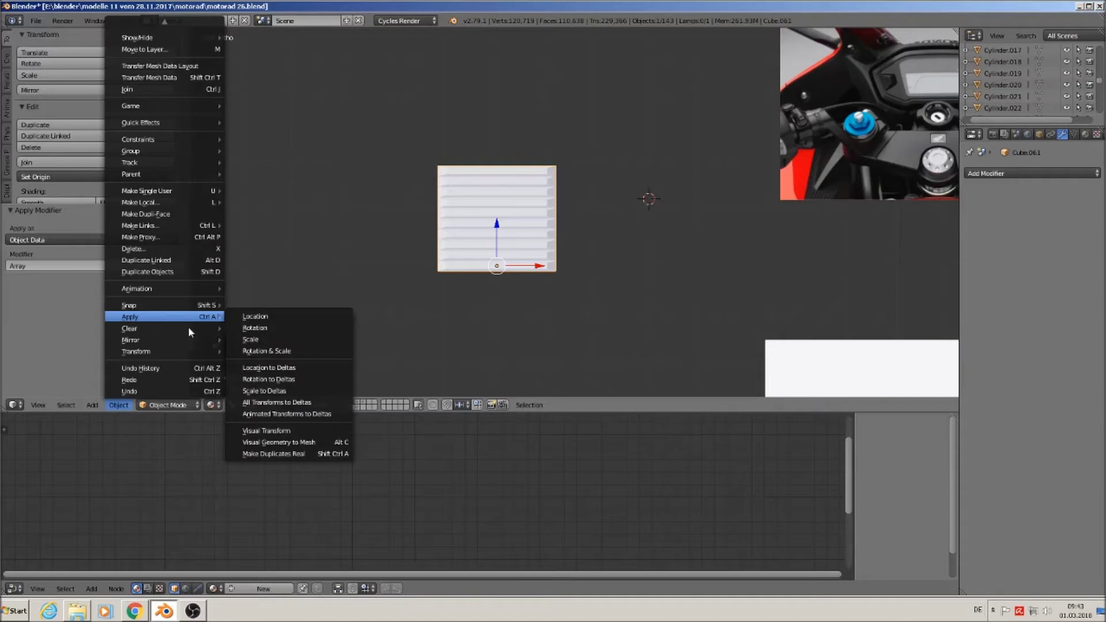
pyautogui.click(273, 350)
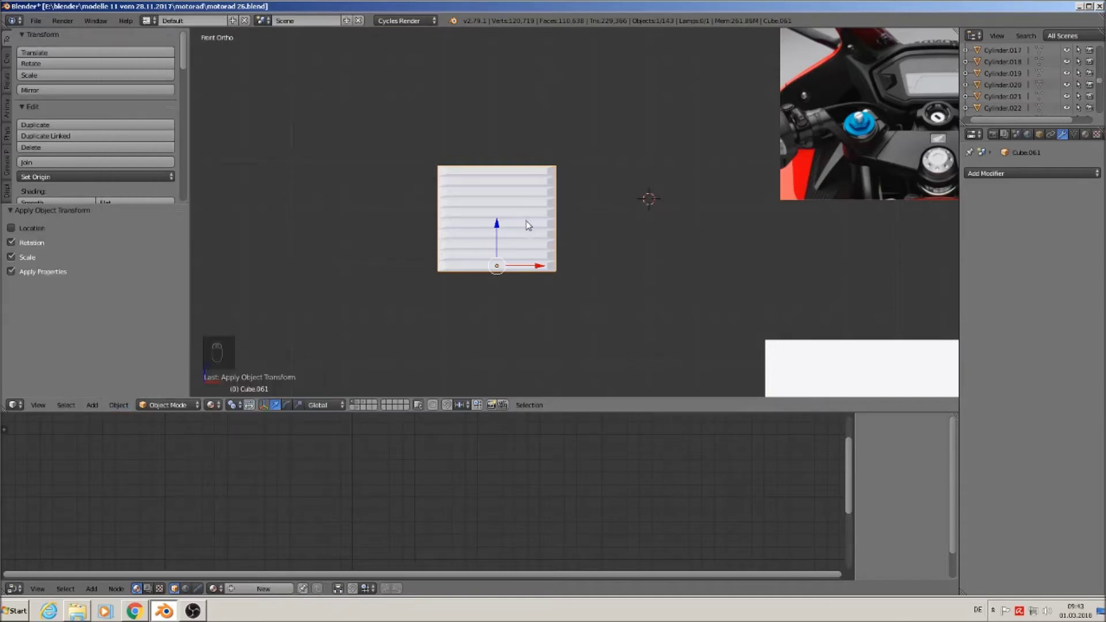
pyautogui.click(67, 176)
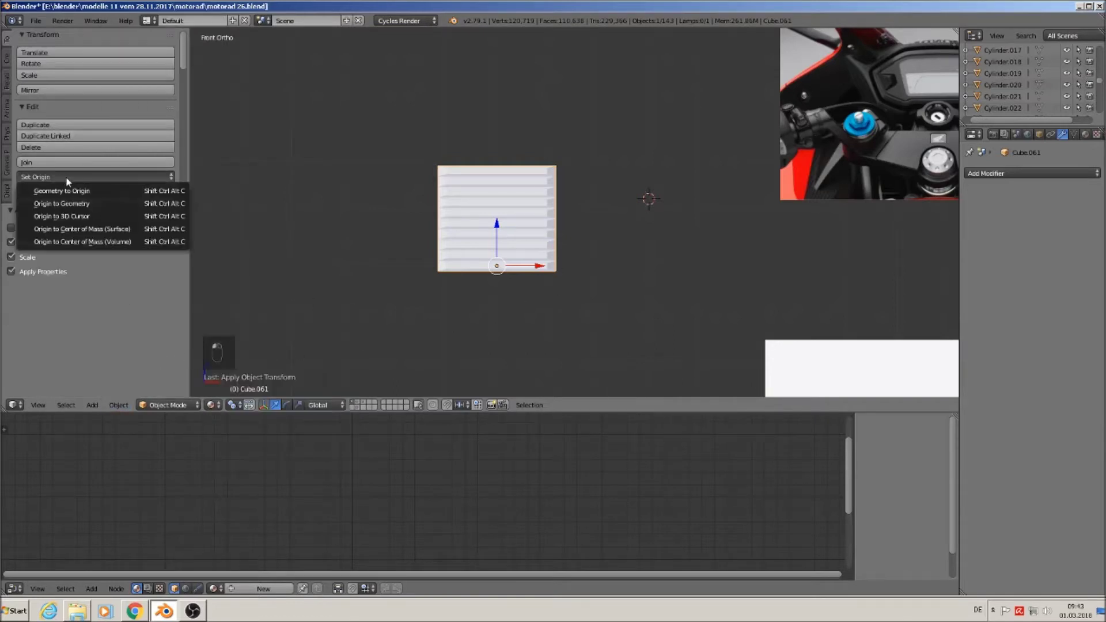
pyautogui.click(87, 204)
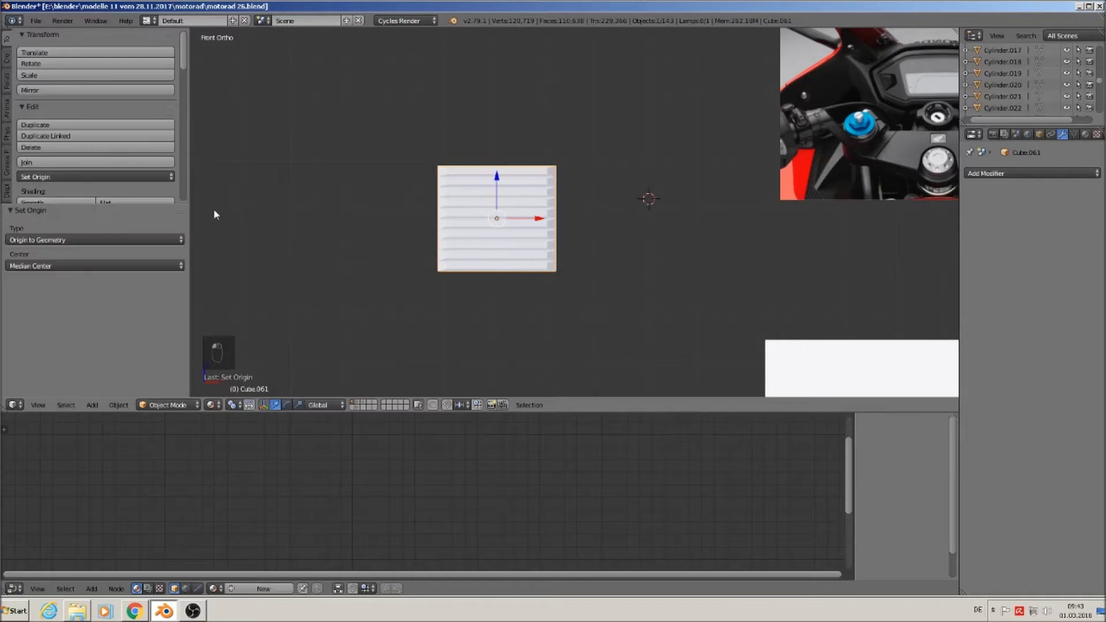
# Create a new material for the ribbed panel and name it screwarray.
pyautogui.click(1085, 134)
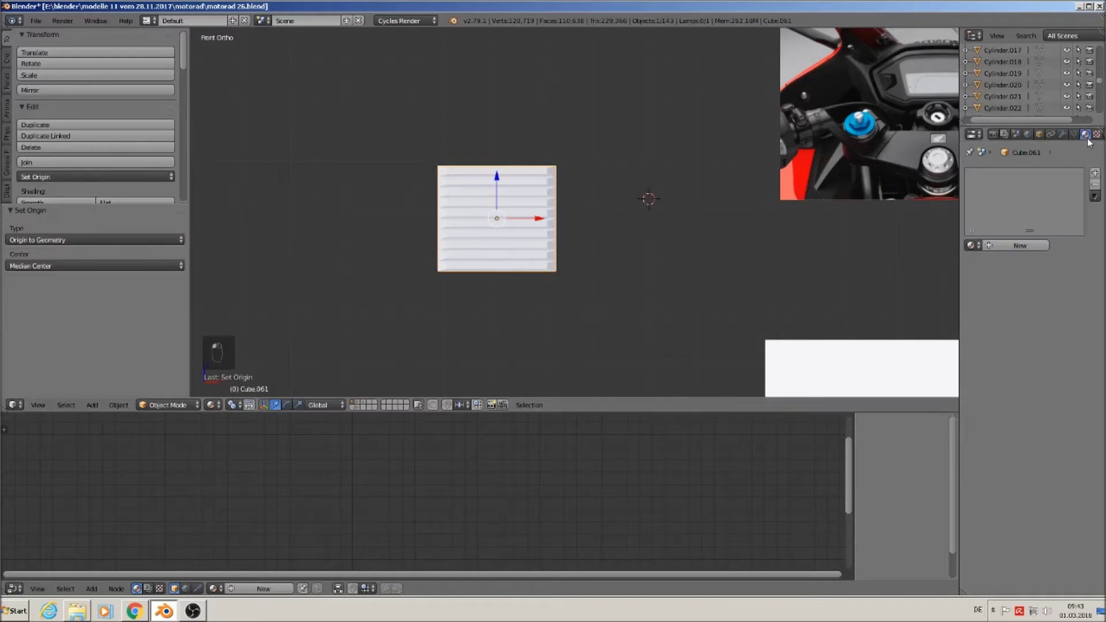
pyautogui.click(1019, 245)
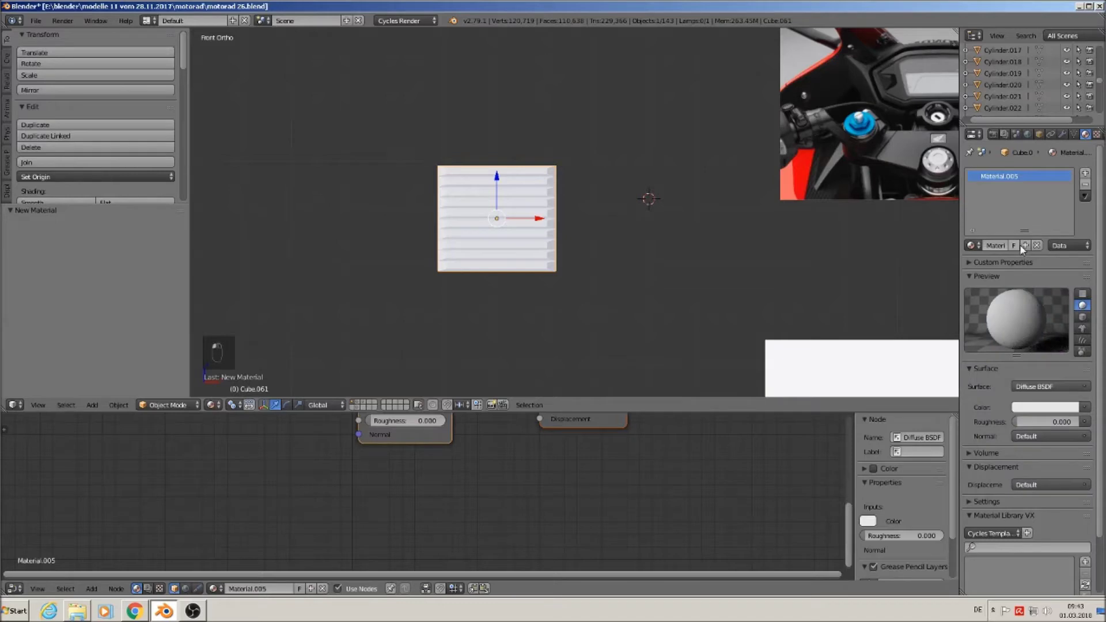
pyautogui.click(1001, 245)
pyautogui.write('s')
pyautogui.write('rewarray')
pyautogui.press('Return')
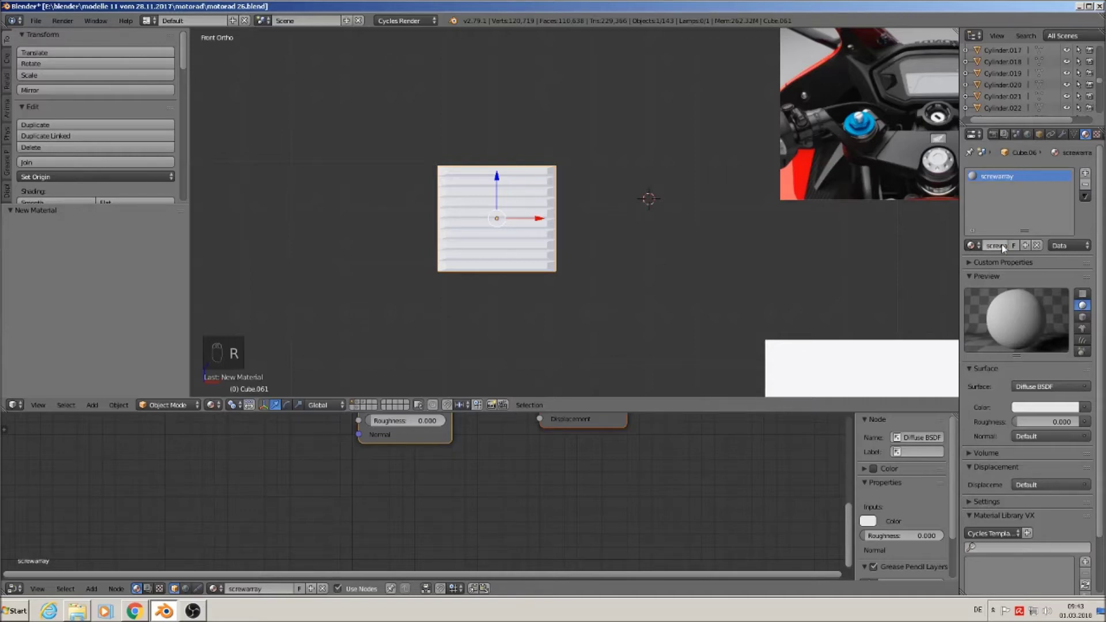
# Split the Node Editor in two, hide the first half's properties sidebar and turn the other half into a UV/Image Editor.
pyautogui.scroll(1, 516, 218)
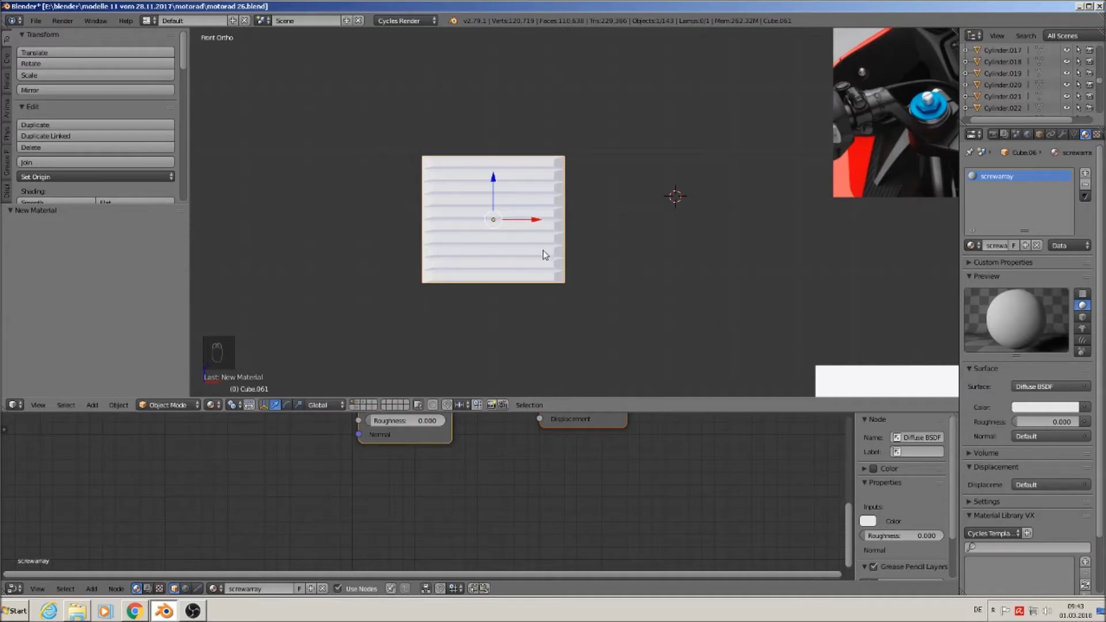
pyautogui.moveTo(954, 417); pyautogui.dragTo(497, 427)
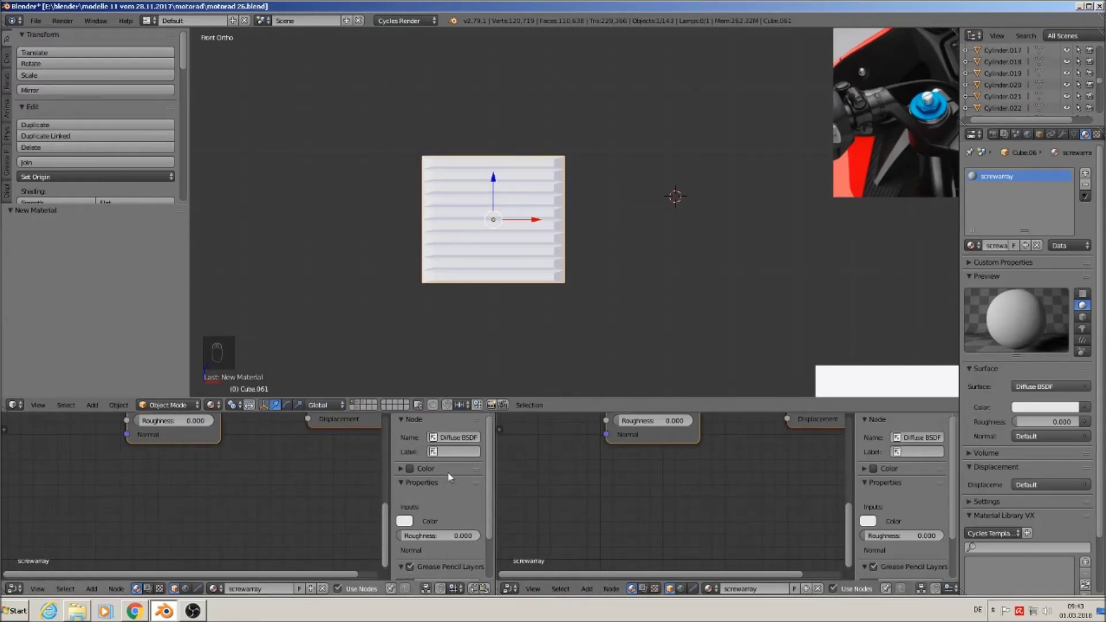
pyautogui.press('n')
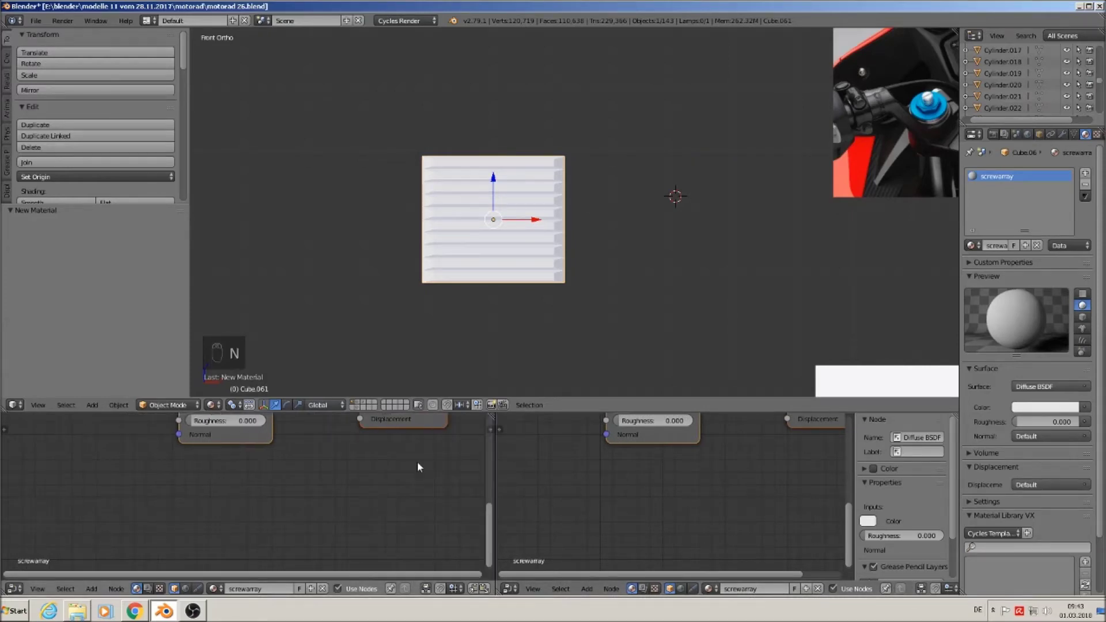
pyautogui.click(510, 589)
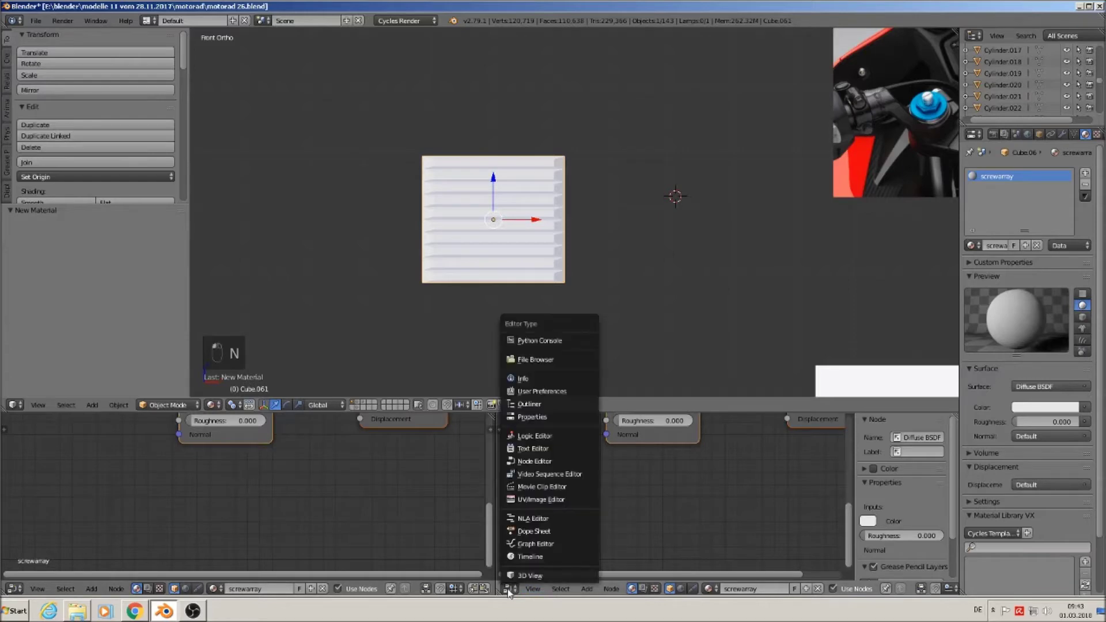
pyautogui.click(559, 501)
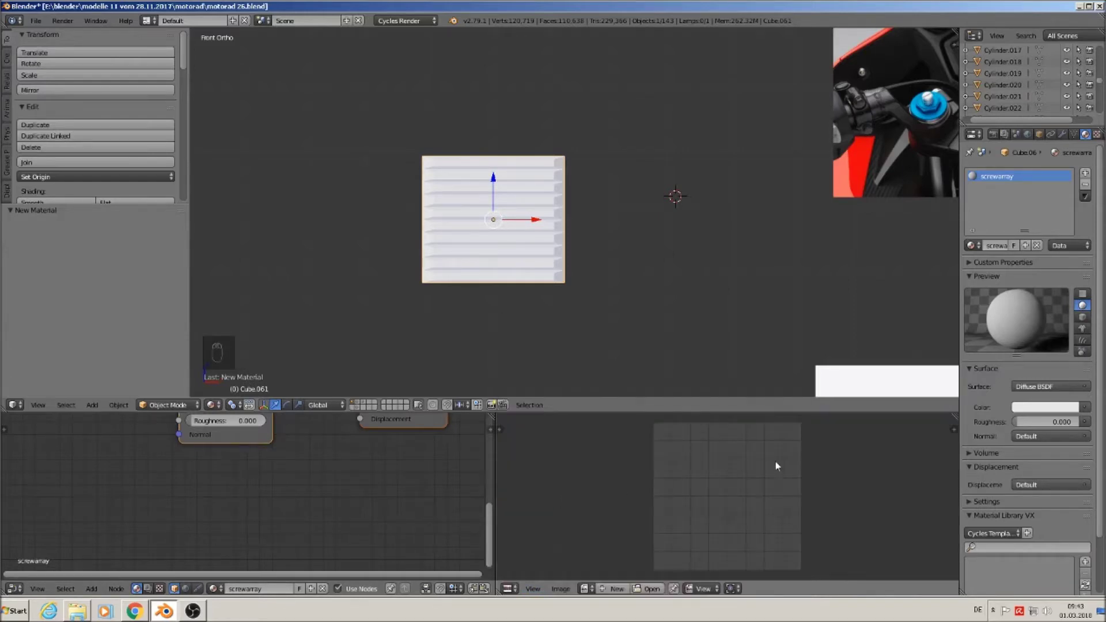
pyautogui.scroll(1, 554, 231)
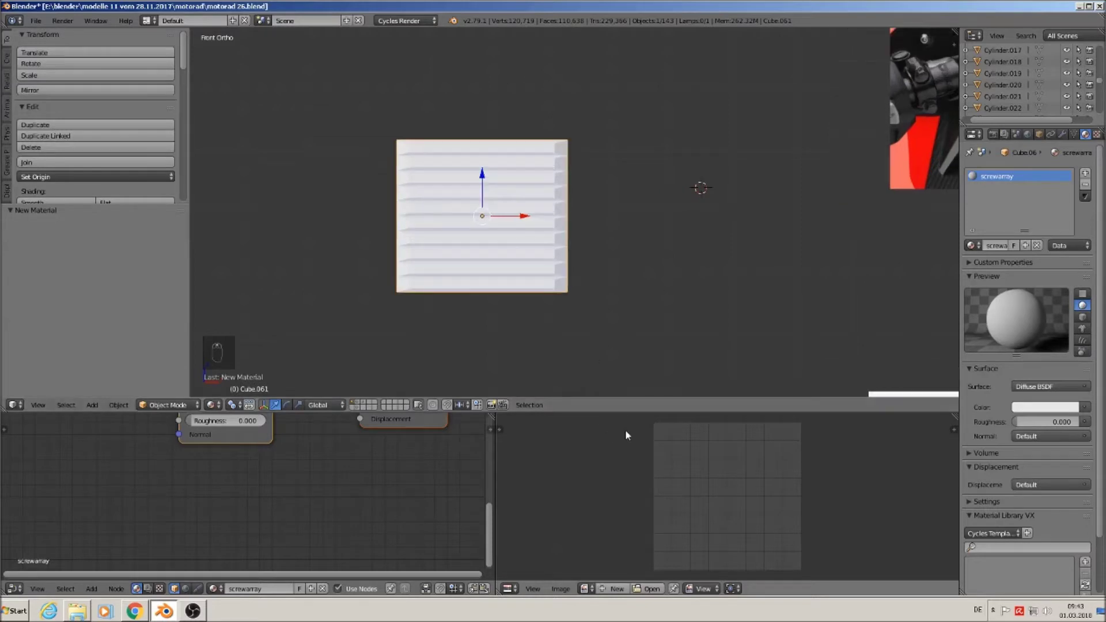
# Create a blank black image named screwarrayuv, 512 by 512 px, with alpha disabled.
pyautogui.click(613, 589)
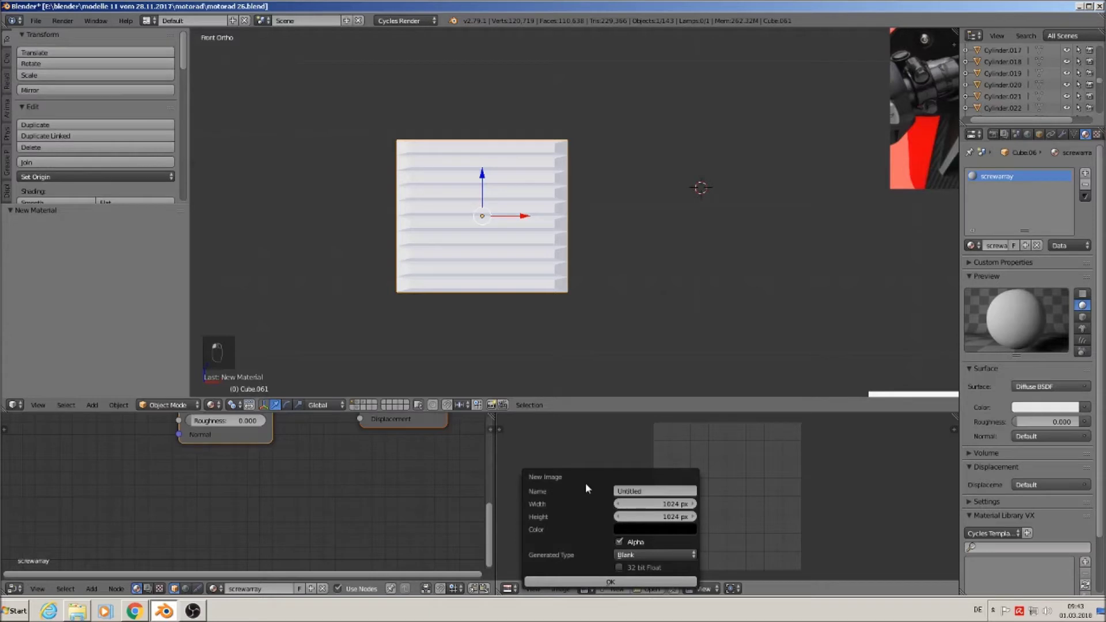
pyautogui.click(646, 490)
pyautogui.write('screwarrayuv')
pyautogui.doubleClick(676, 505)
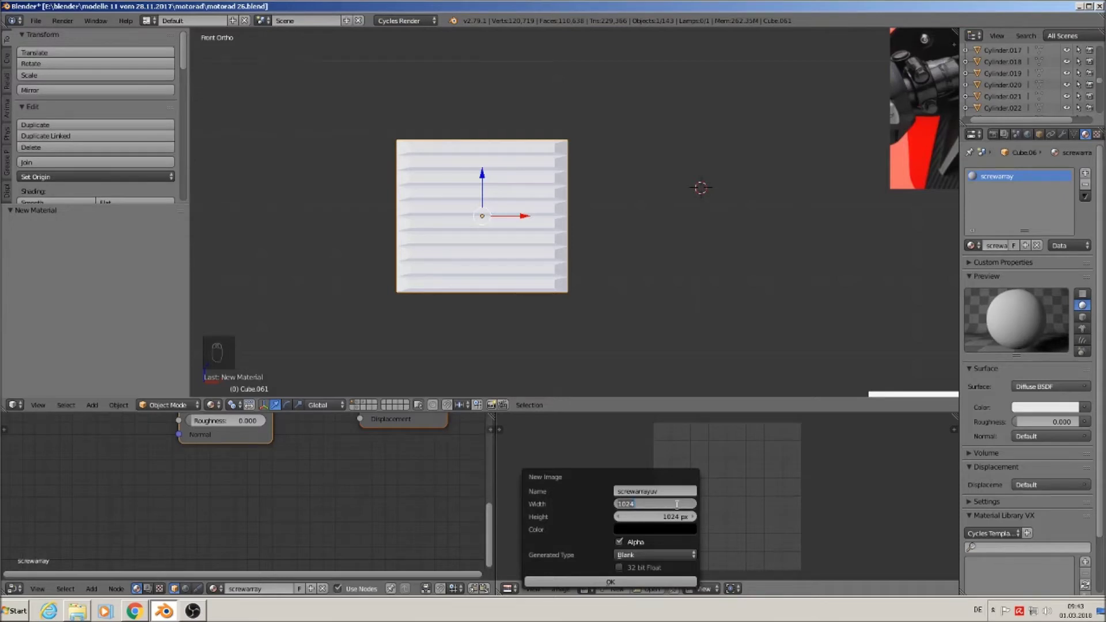
pyautogui.write('512')
pyautogui.doubleClick(662, 515)
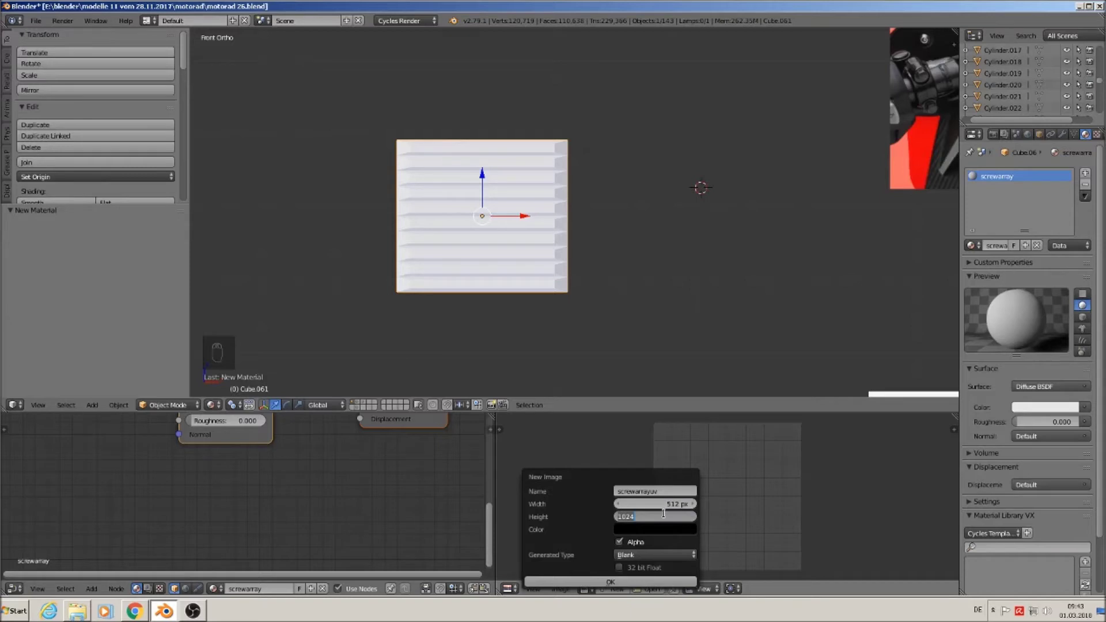
pyautogui.write('512')
pyautogui.press('Return')
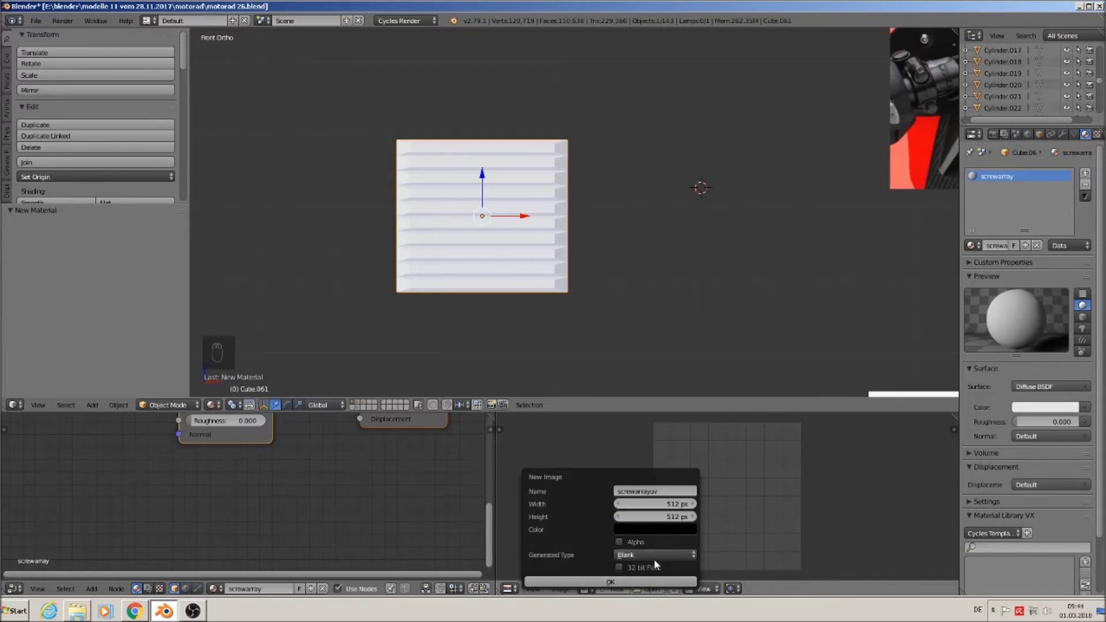
pyautogui.click(603, 583)
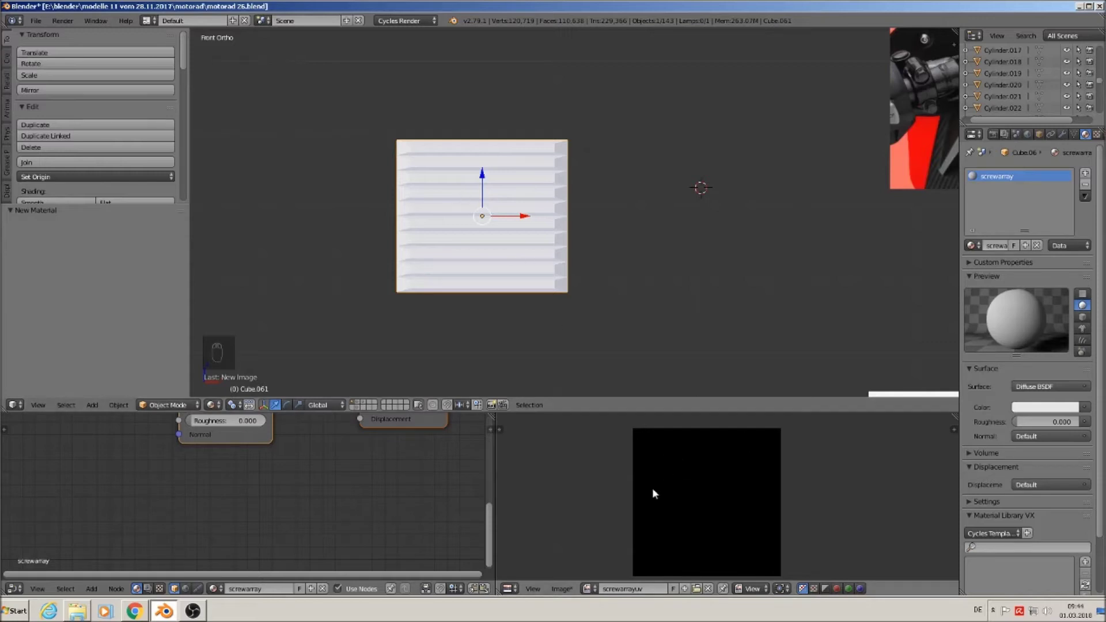
# Save the new image as screwarrayuv.png in the motorad project's textures folder.
pyautogui.click(564, 589)
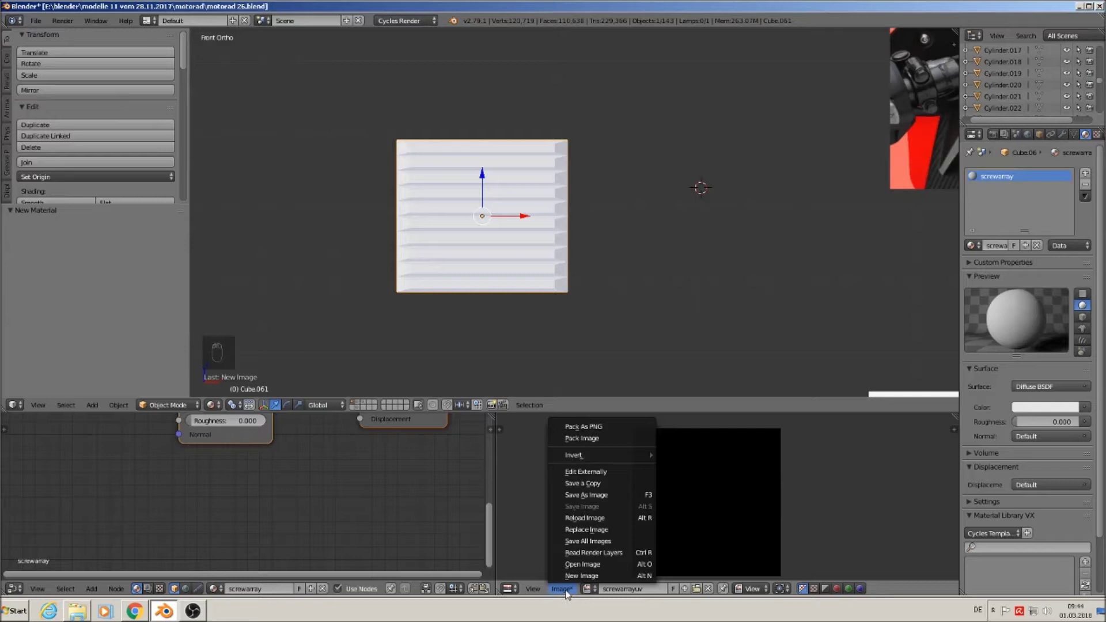
pyautogui.click(607, 494)
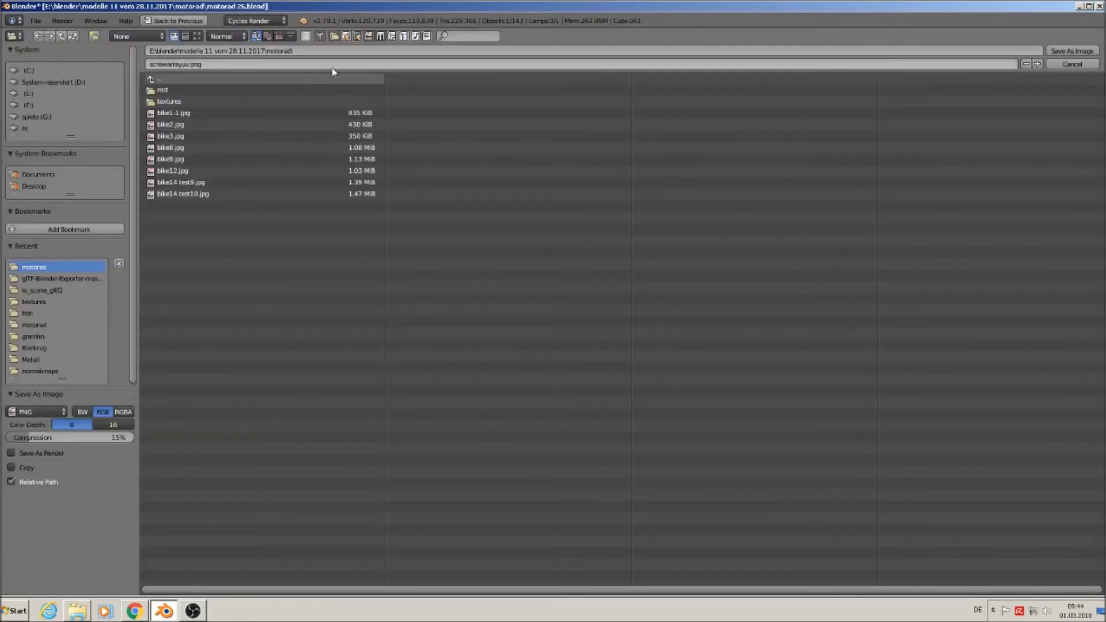
pyautogui.click(165, 102)
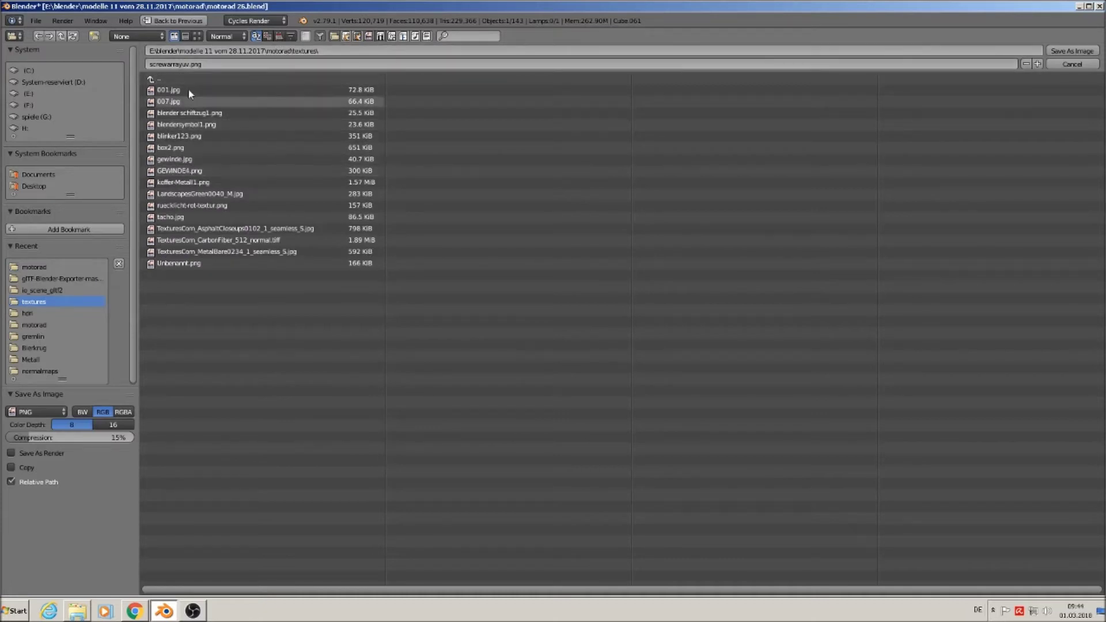
pyautogui.click(207, 64)
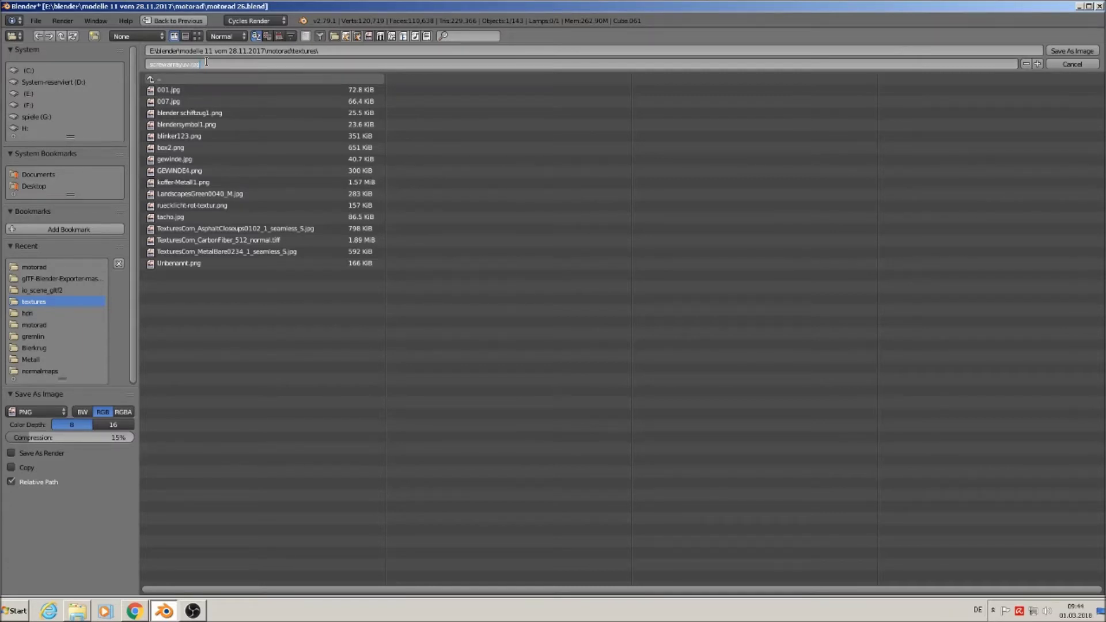
pyautogui.click(1067, 51)
pyautogui.click(1066, 51)
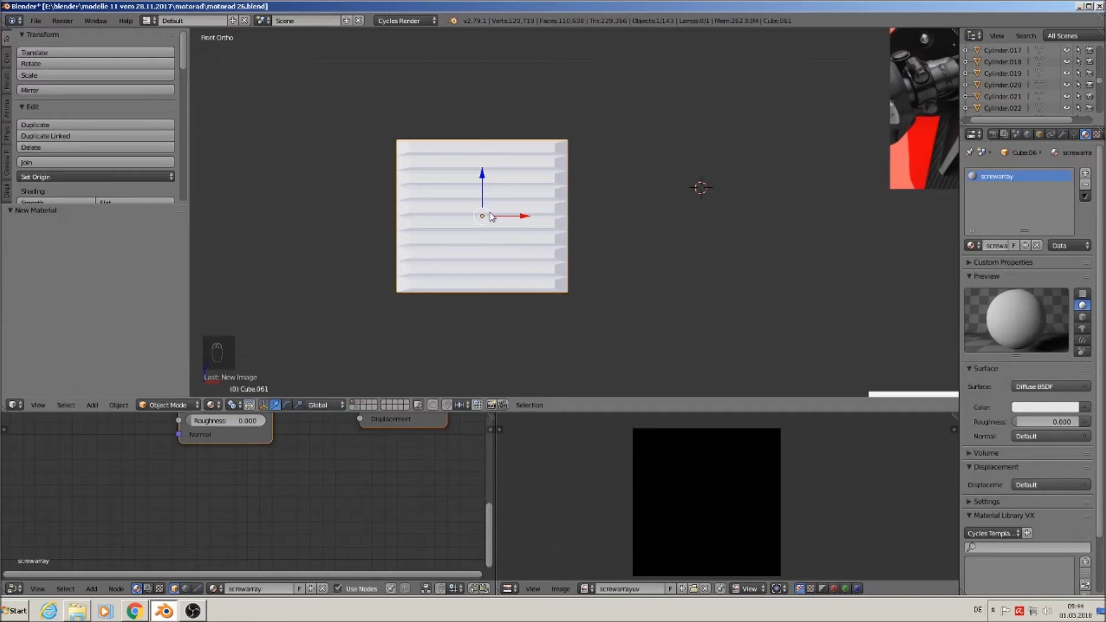
# Add an Image Texture node to the ribbed panel's screwarray material, placed before the Diffuse BSDF node.
pyautogui.rightClick(528, 185)
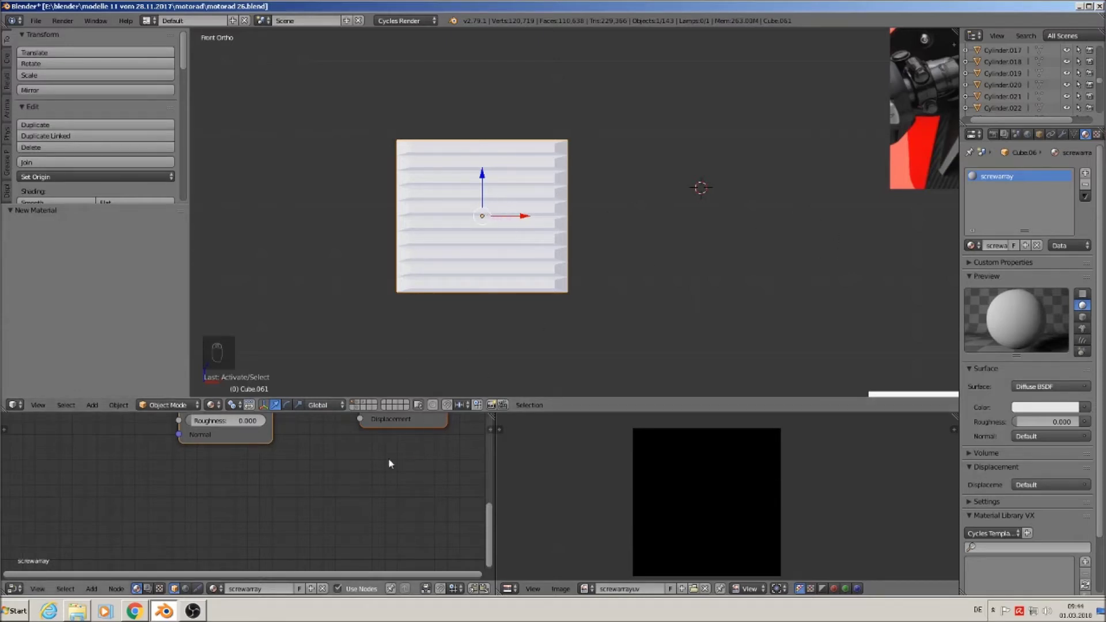
pyautogui.press('Home')
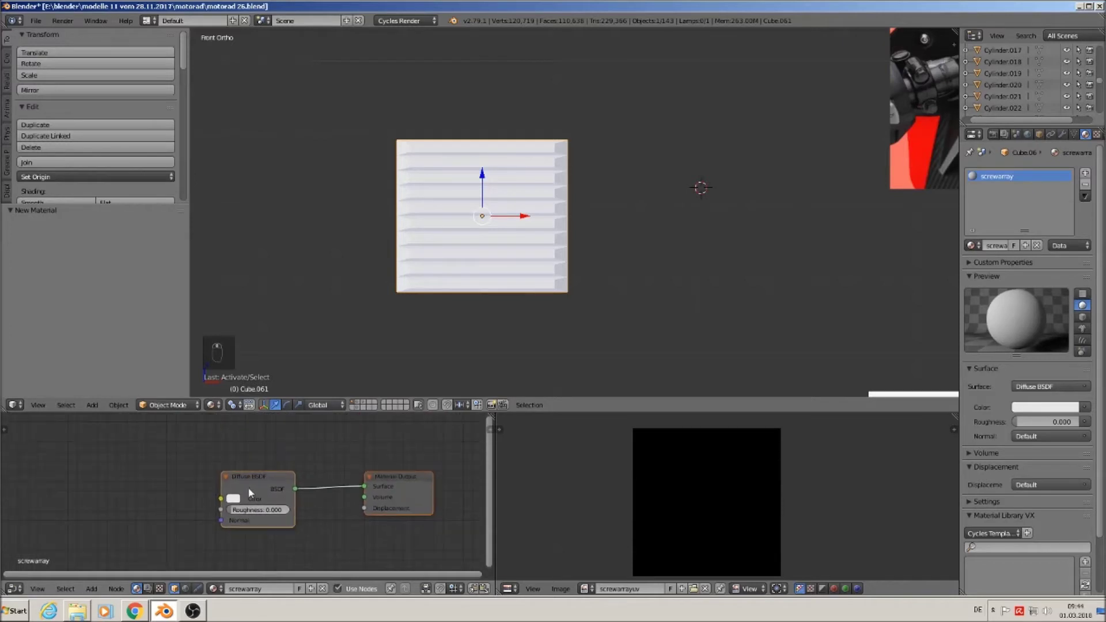
pyautogui.moveTo(274, 483); pyautogui.dragTo(309, 464, button='middle')
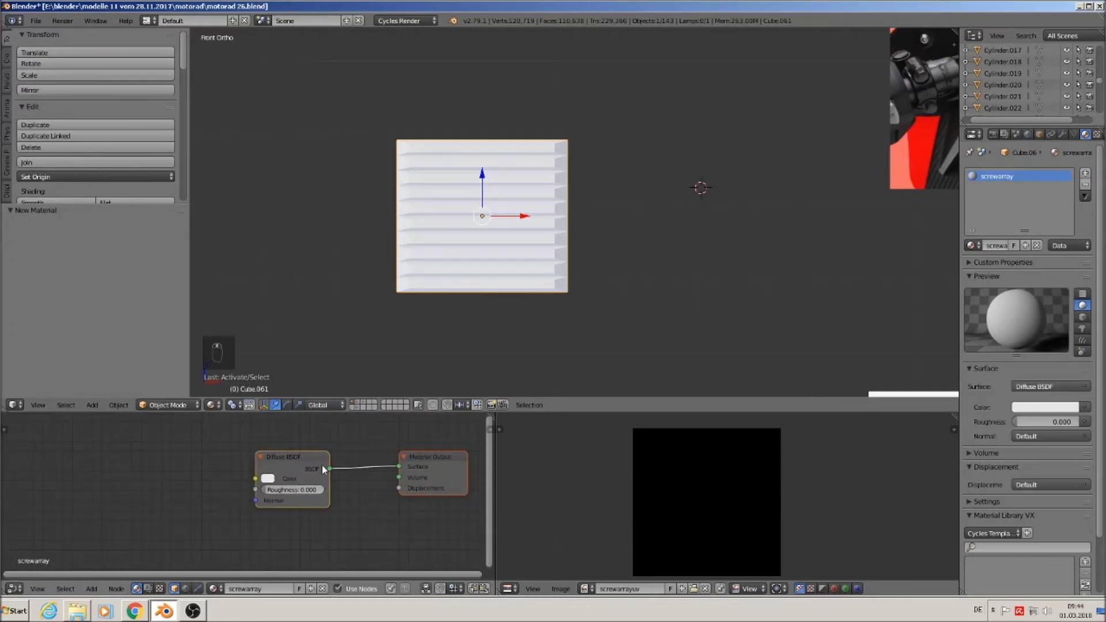
pyautogui.scroll(-1, 322, 464)
pyautogui.scroll(-1, 320, 471)
pyautogui.moveTo(261, 485); pyautogui.dragTo(292, 499, button='middle')
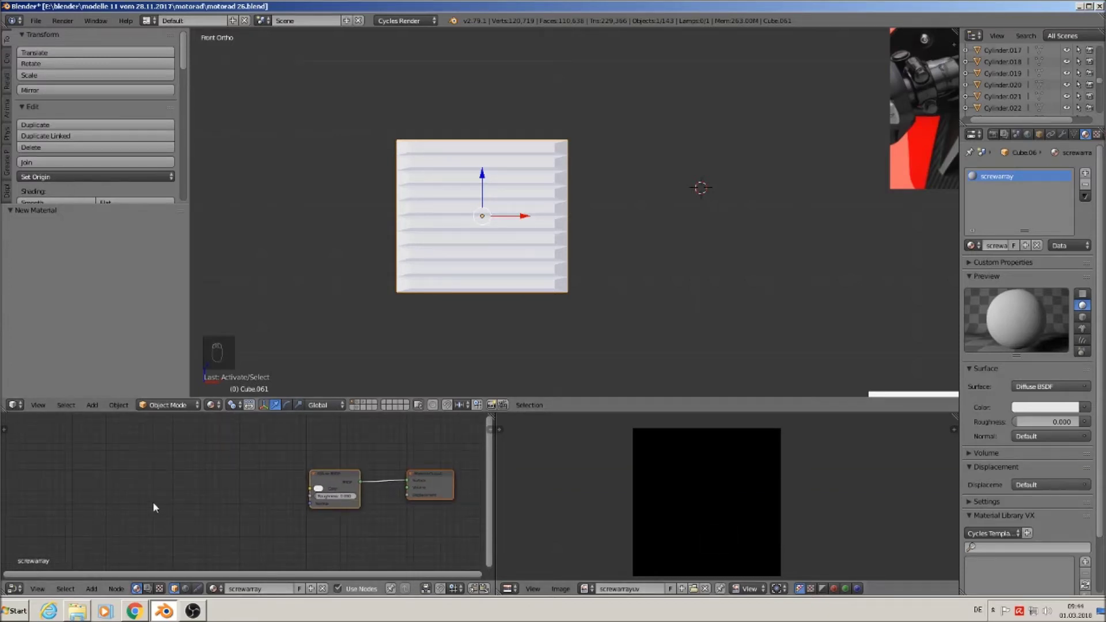
pyautogui.click(94, 587)
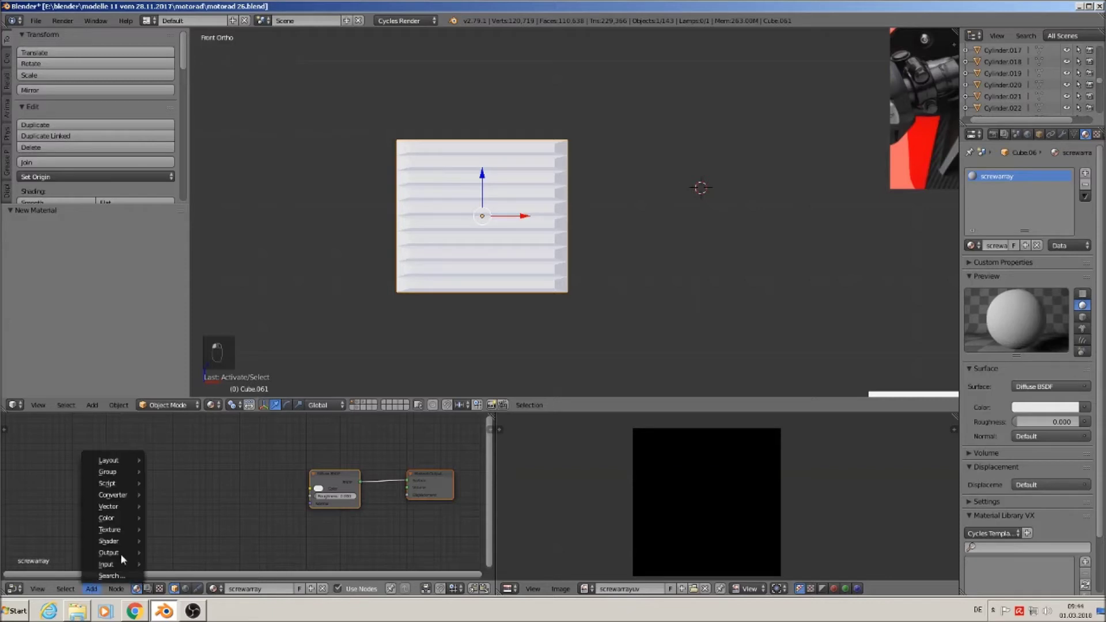
pyautogui.moveTo(112, 530)
pyautogui.click(194, 442)
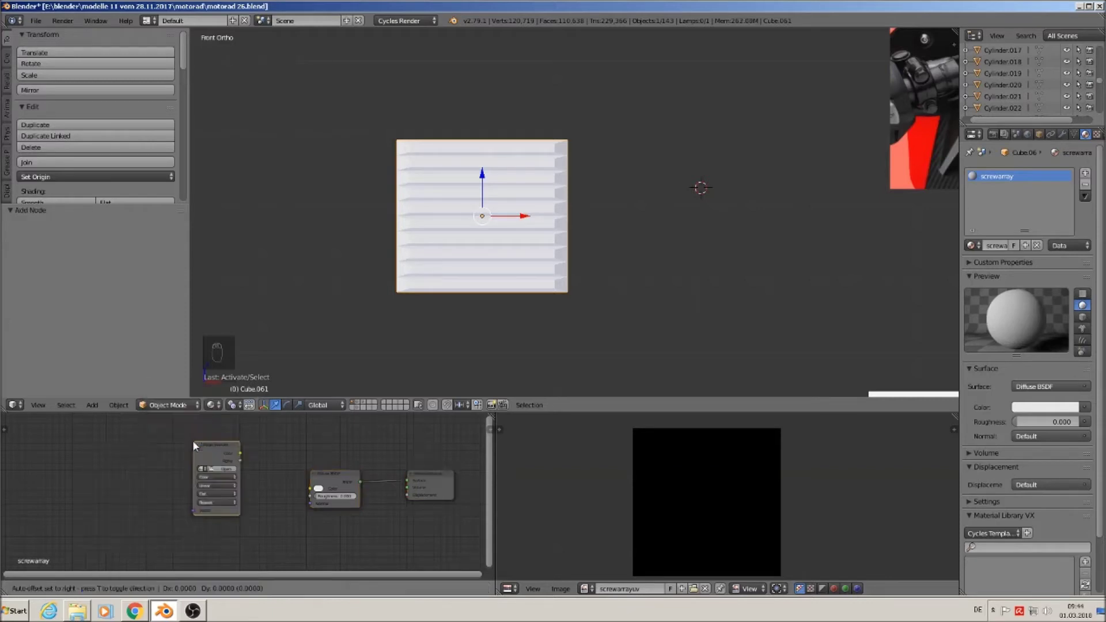
pyautogui.click(165, 430)
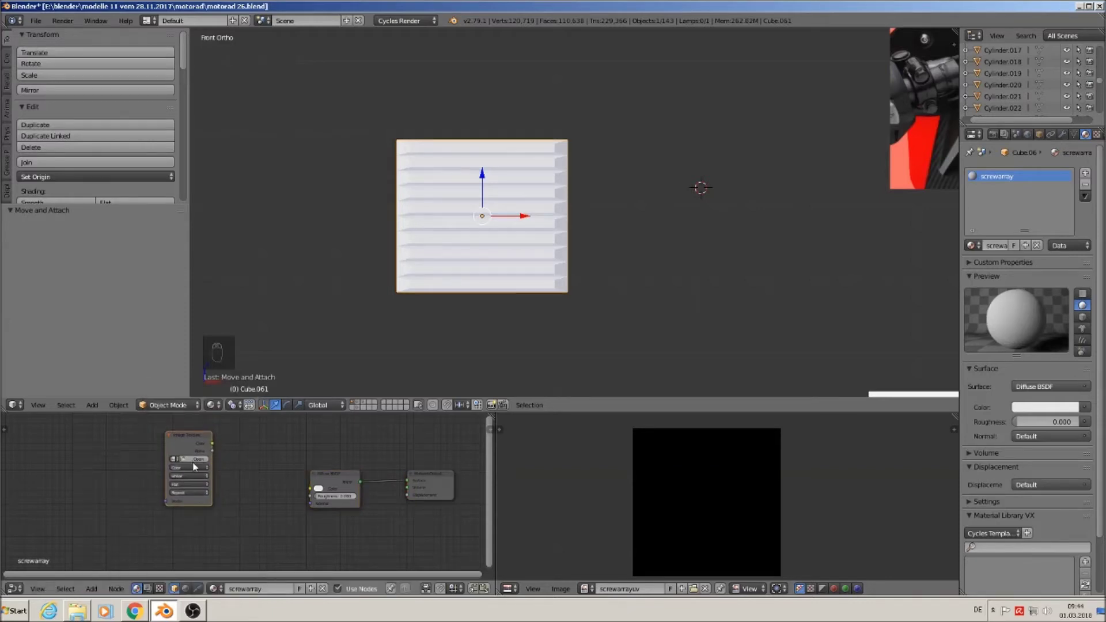
# Load screwarrayuv.png from the motorad project's textures folder into the screwarray material's Image Texture node and keep that node selected.
pyautogui.scroll(3, 214, 480)
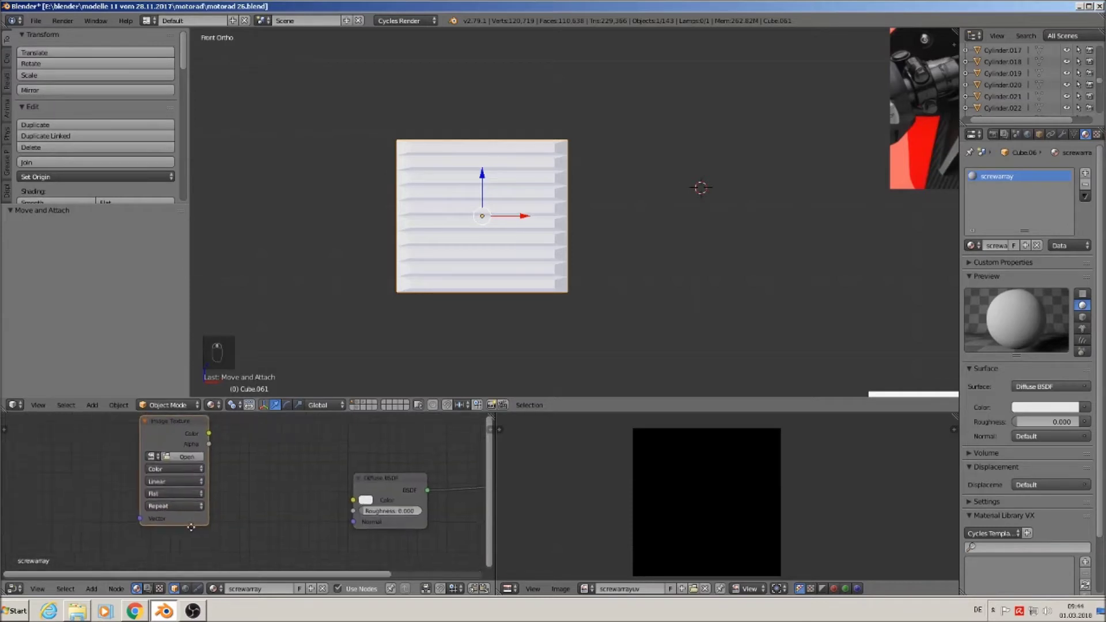
pyautogui.moveTo(192, 526); pyautogui.dragTo(159, 535, button='middle')
pyautogui.click(160, 486)
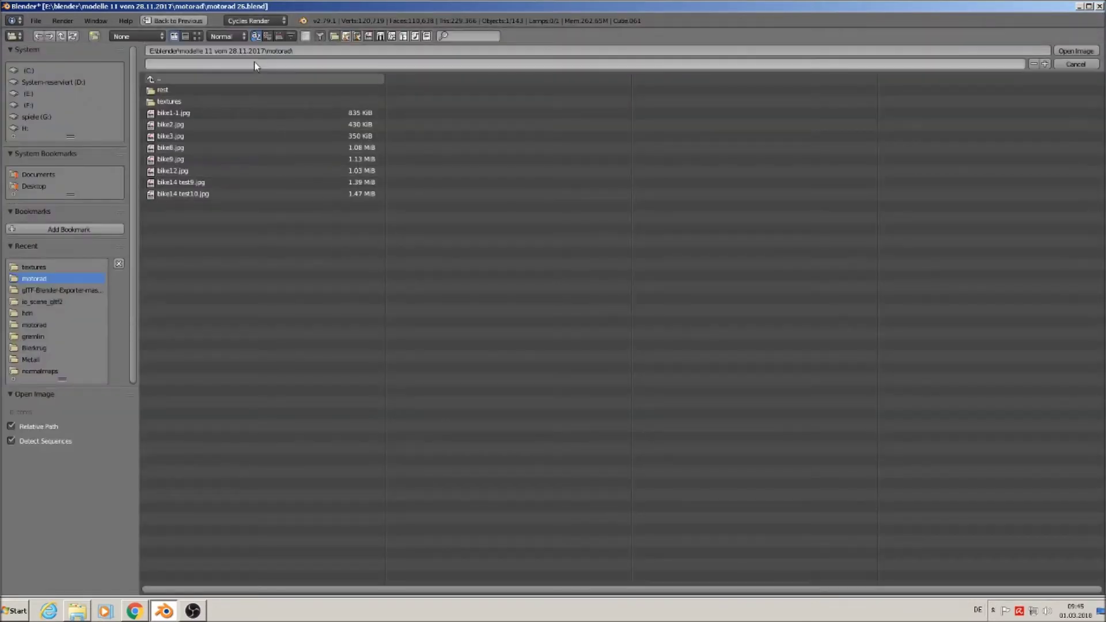
pyautogui.click(205, 101)
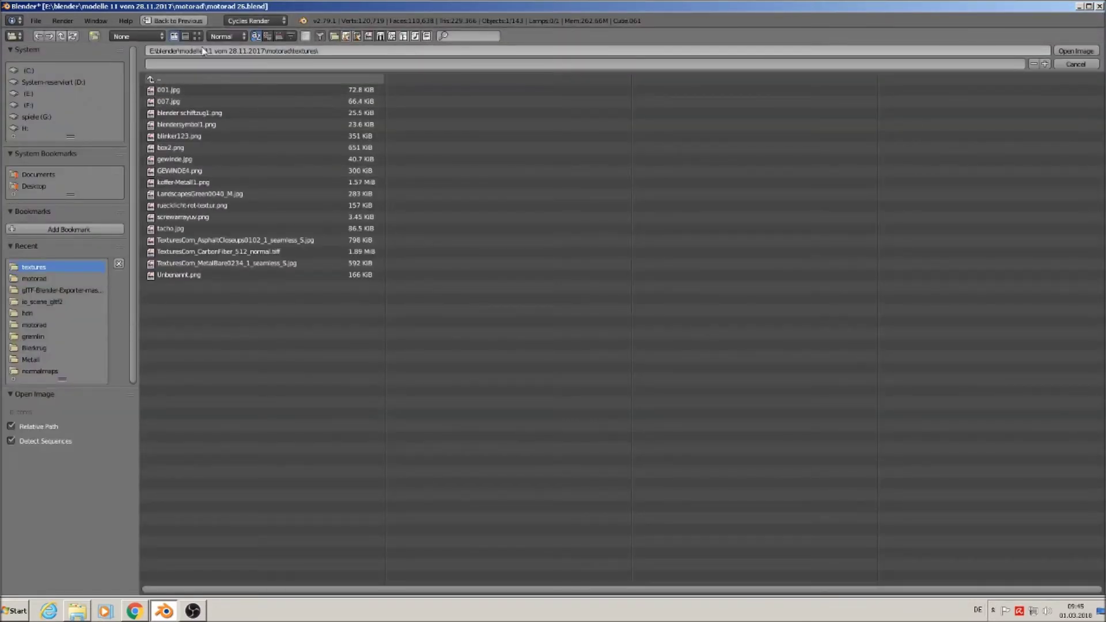
pyautogui.doubleClick(202, 220)
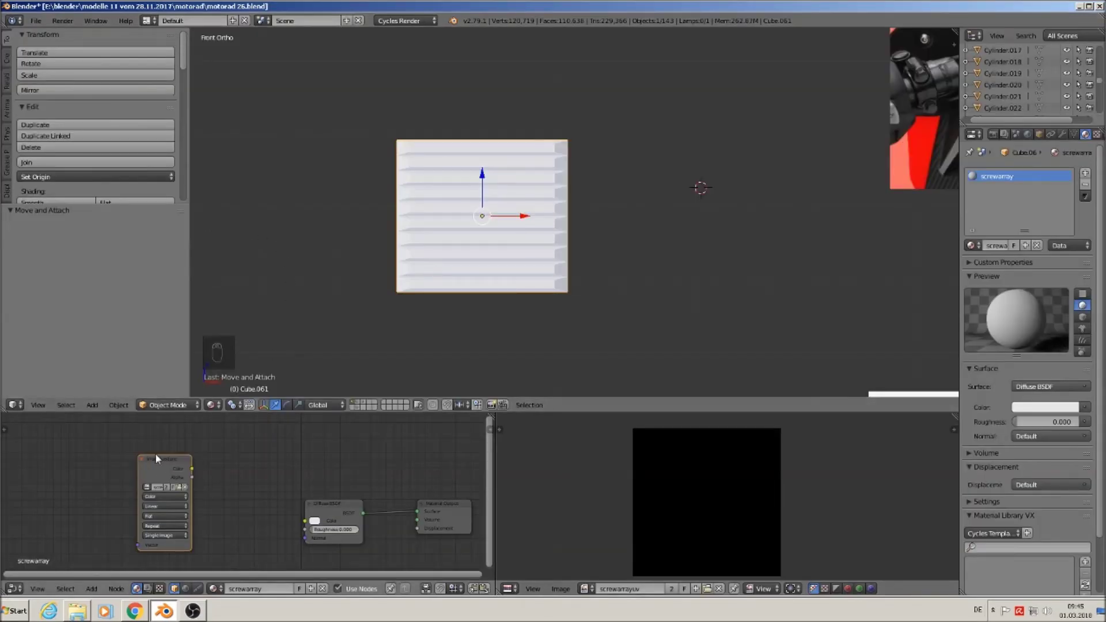
pyautogui.click(168, 466)
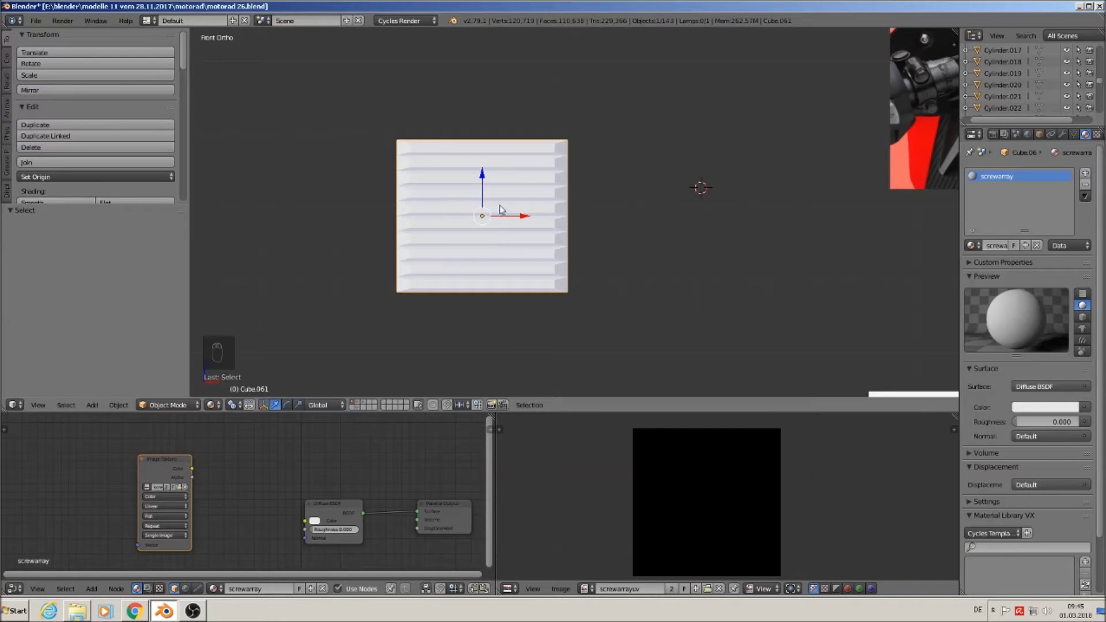
# Add a mesh plane just beside the ribbed panel and rotate it 90° about the X axis.
pyautogui.click(617, 222)
pyautogui.click(92, 405)
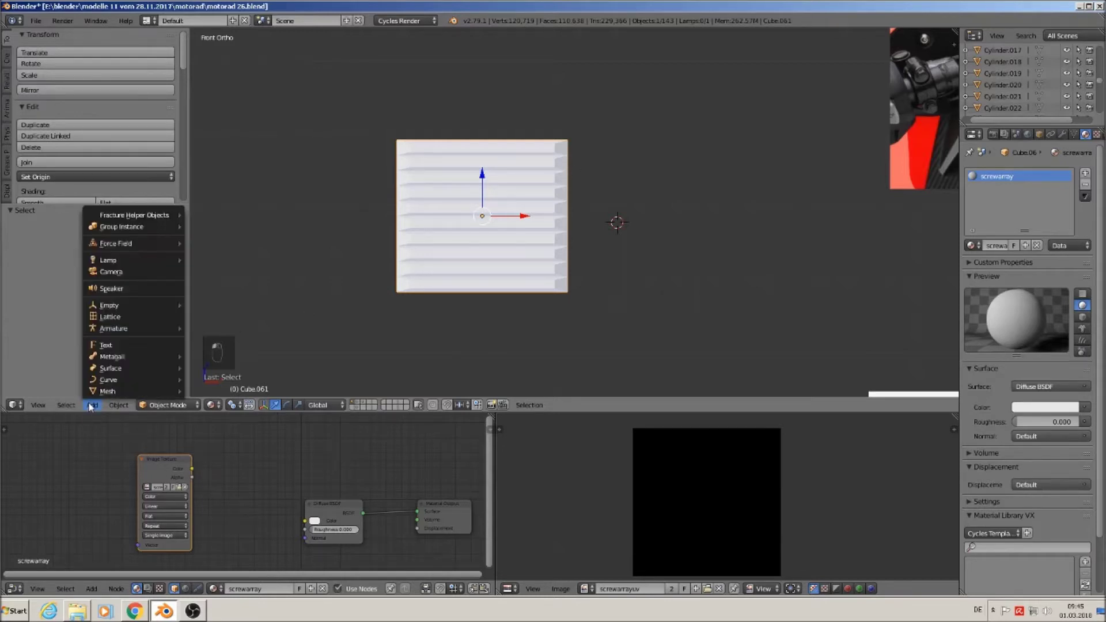
pyautogui.moveTo(105, 392)
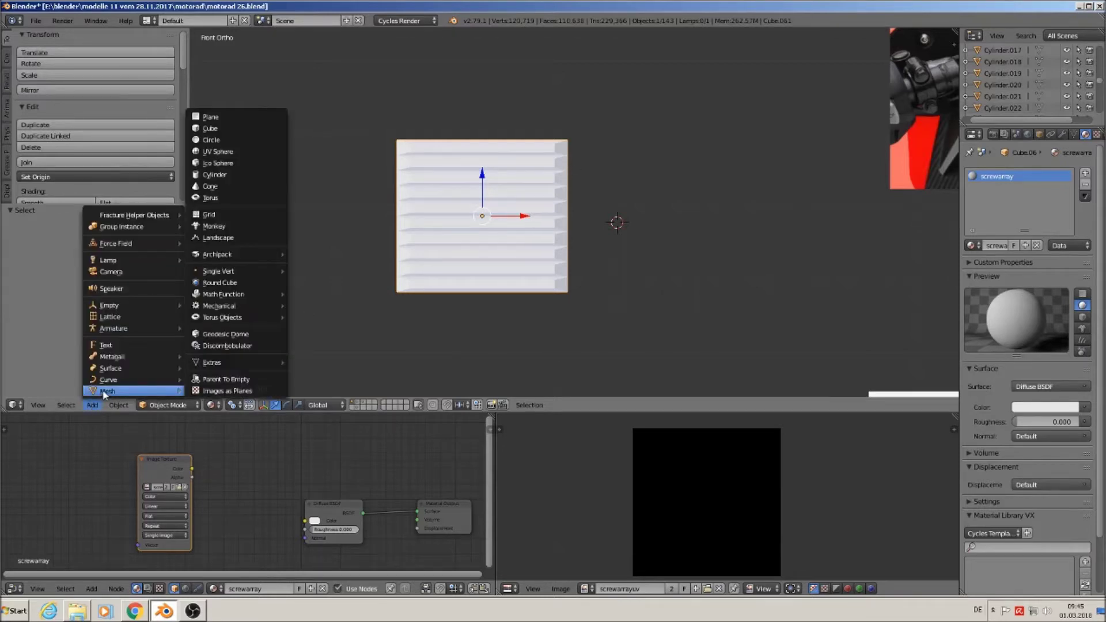
pyautogui.click(260, 116)
pyautogui.write('rx90')
pyautogui.press('Return')
# Move the plane about -1.875 along X over the ribbed panel and about -0.076 along Y to sit in front of it.
pyautogui.moveTo(661, 222); pyautogui.dragTo(520, 224)
pyautogui.moveTo(526, 247); pyautogui.dragTo(444, 295, button='middle')
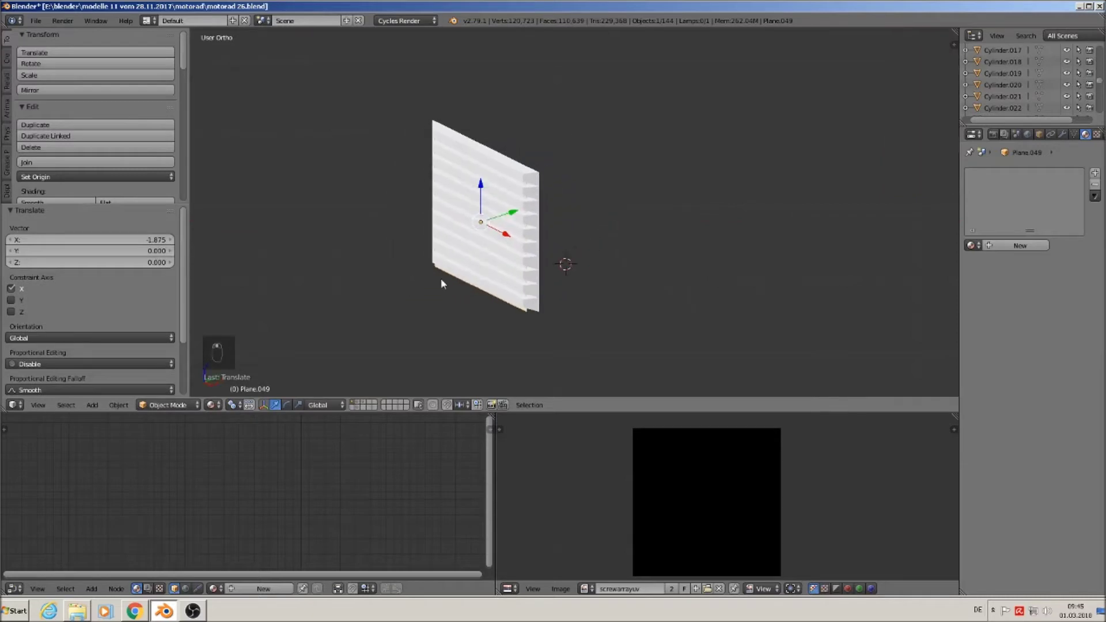
pyautogui.moveTo(524, 214); pyautogui.dragTo(512, 218)
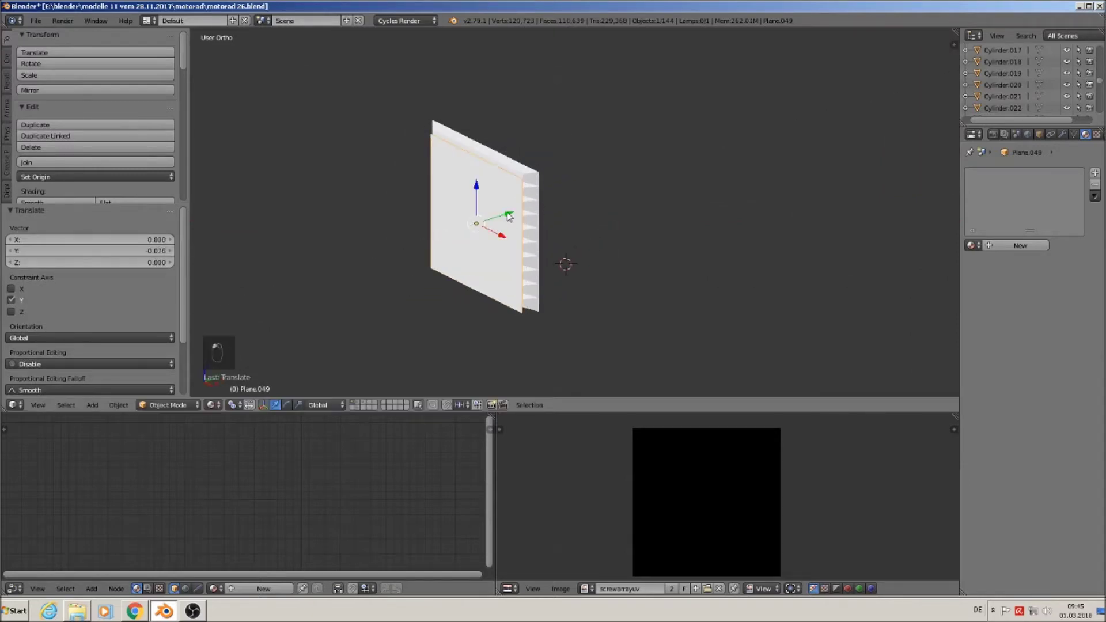
# Scale and centre the plane on the ribbed panel to match its height, finishing with a scale factor of about 0.965.
pyautogui.press('KP_1')
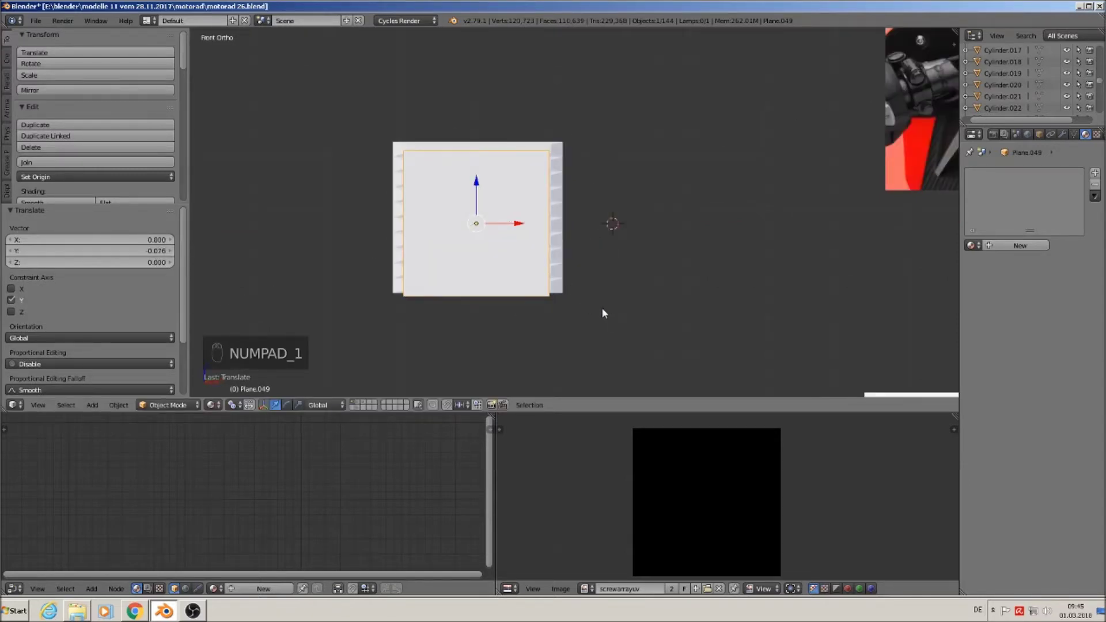
pyautogui.press('s')
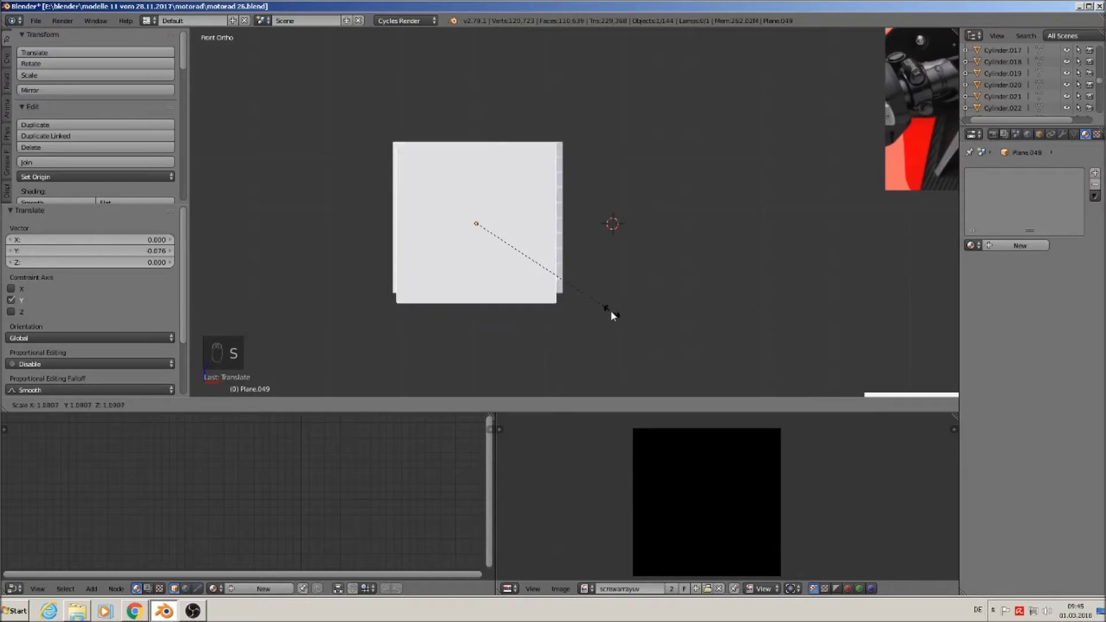
pyautogui.click(606, 310)
pyautogui.moveTo(484, 190); pyautogui.dragTo(479, 186)
pyautogui.moveTo(524, 226); pyautogui.dragTo(517, 220)
pyautogui.press('s')
pyautogui.click(590, 277)
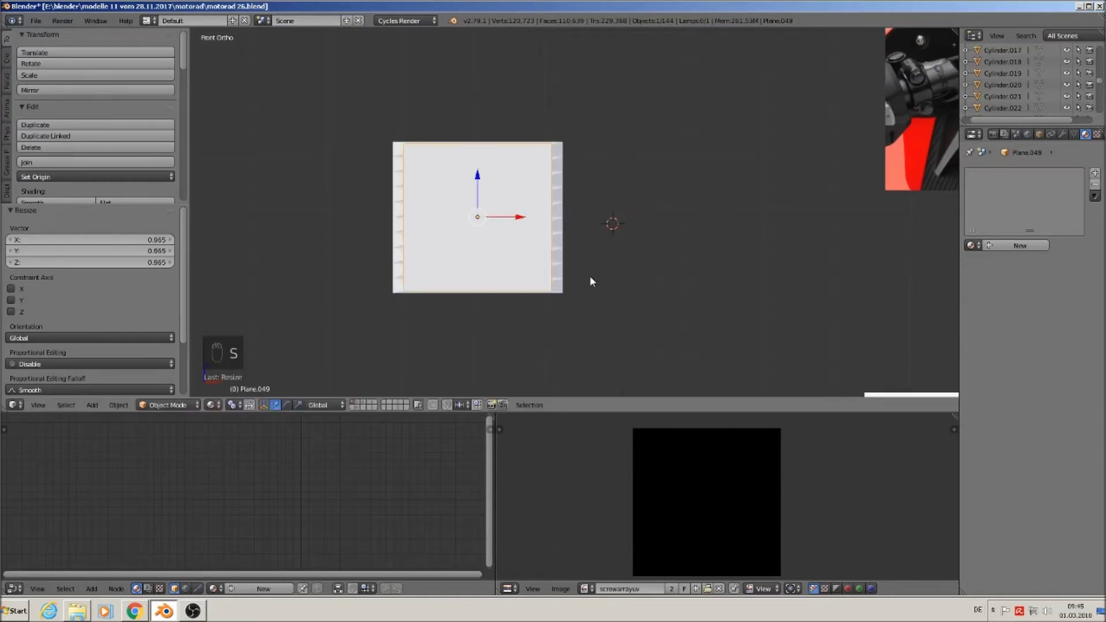
pyautogui.scroll(-2, 617, 245)
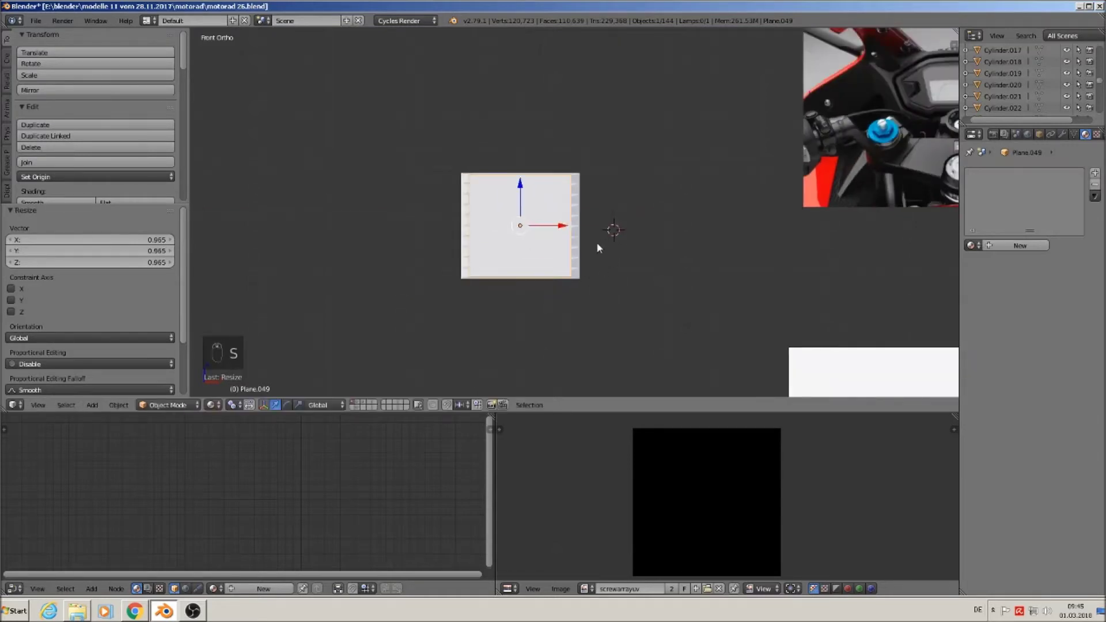
pyautogui.click(193, 611)
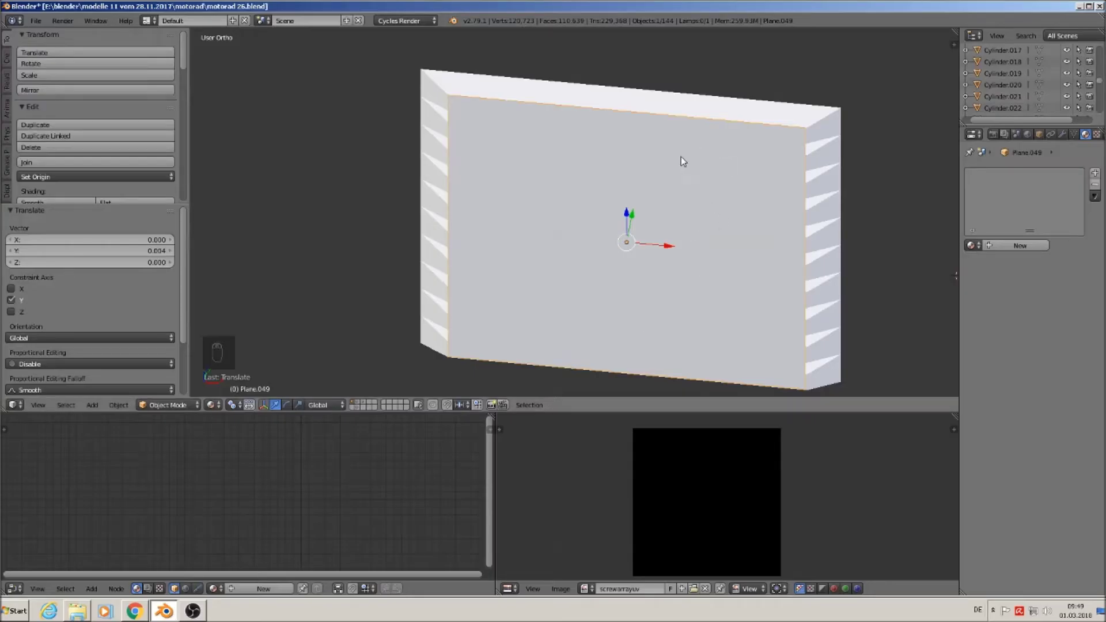
pyautogui.moveTo(702, 191); pyautogui.dragTo(712, 262, button='middle')
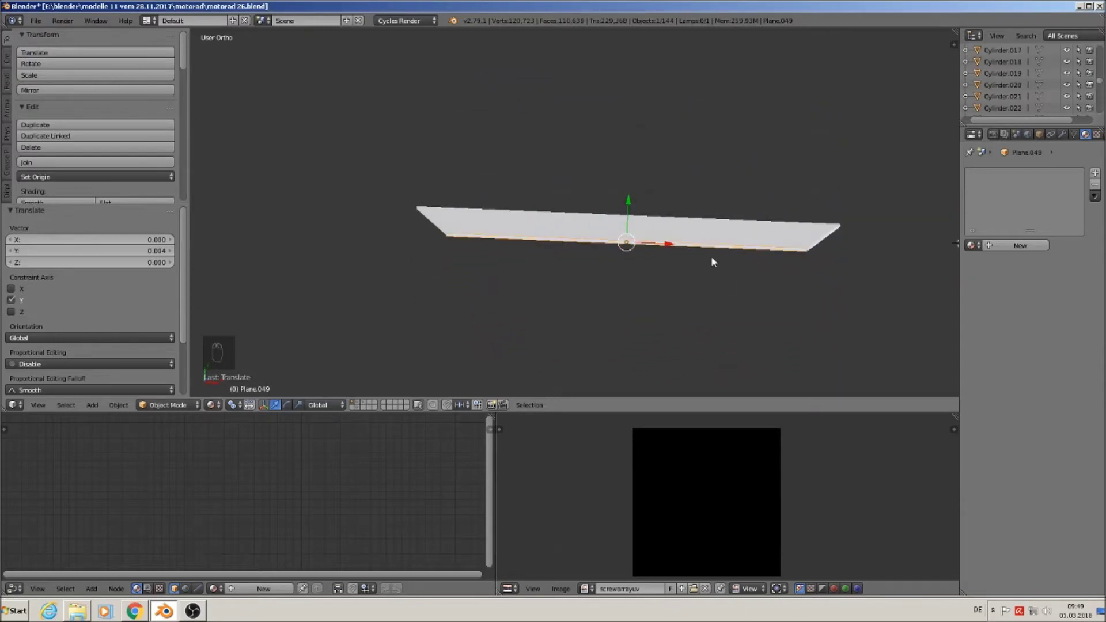
# Create a new material for the plane in front of the ribbed panel and name it bakeplane.
pyautogui.press('KP_1')
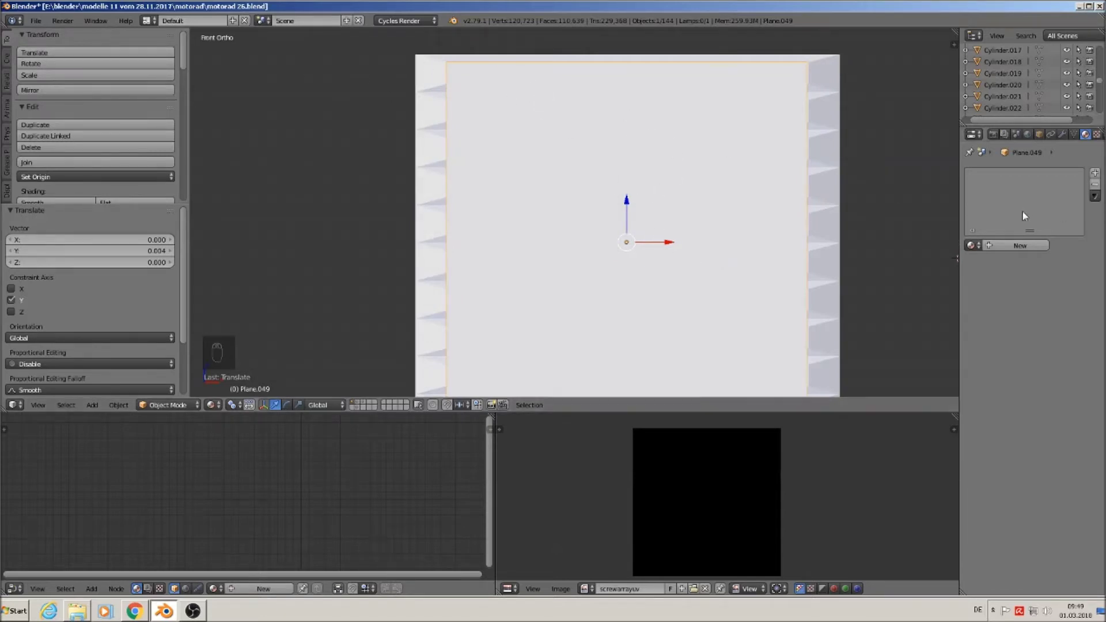
pyautogui.click(1020, 246)
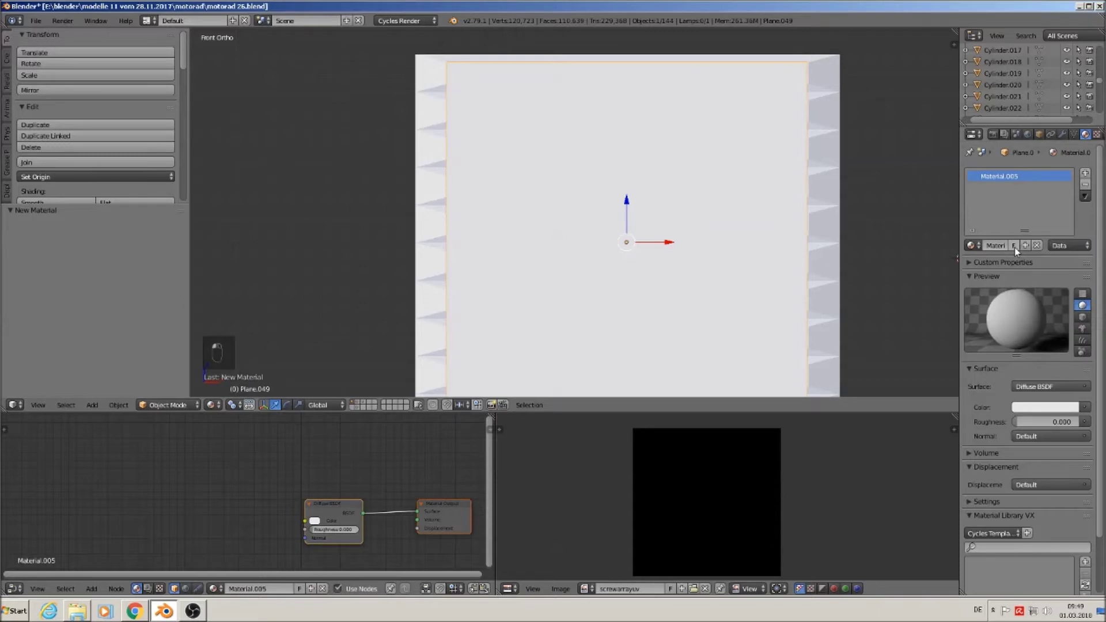
pyautogui.click(999, 245)
pyautogui.press('BackSpace')
pyautogui.write('rahmen')
pyautogui.press('Return')
# Unwrap the plane's face from the front with Project from View (Bounds) so it fills the UV area.
pyautogui.press('Tab')
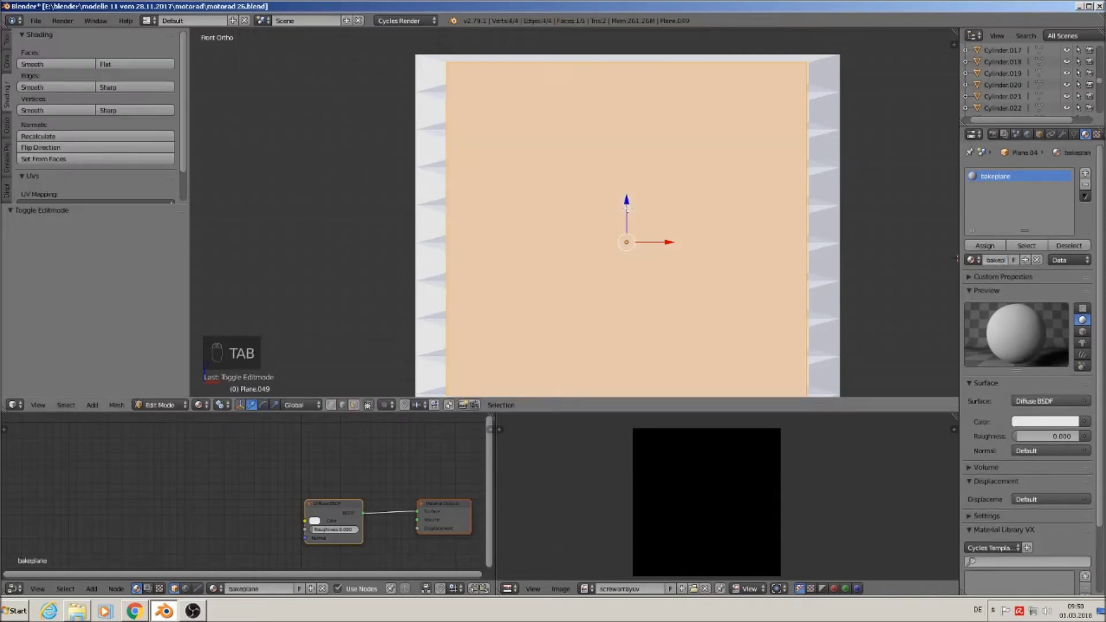
pyautogui.press('u')
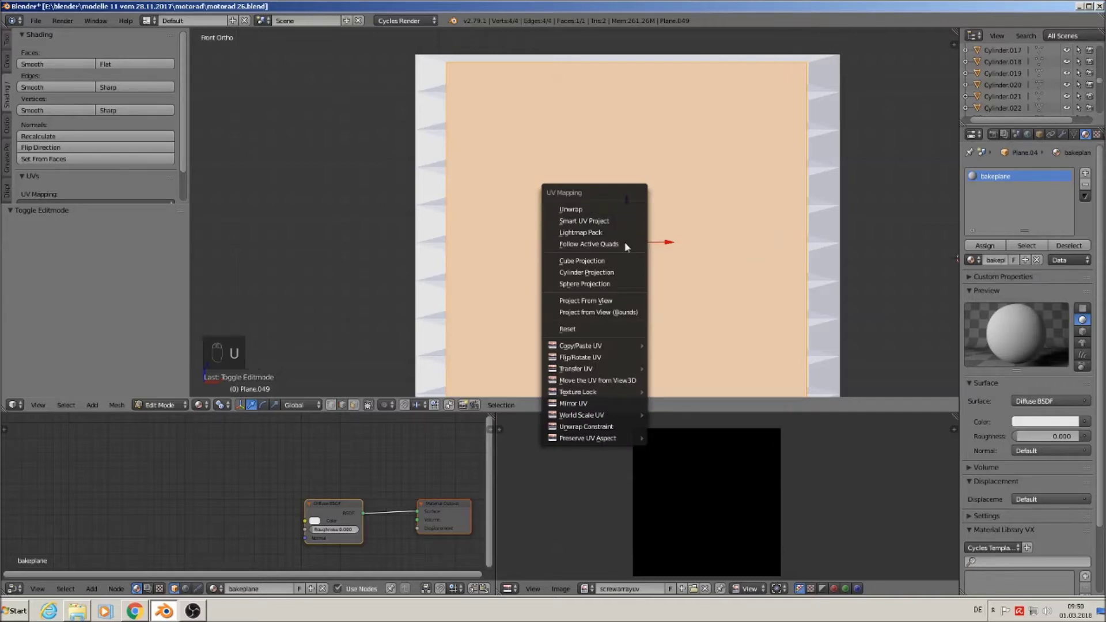
pyautogui.click(599, 312)
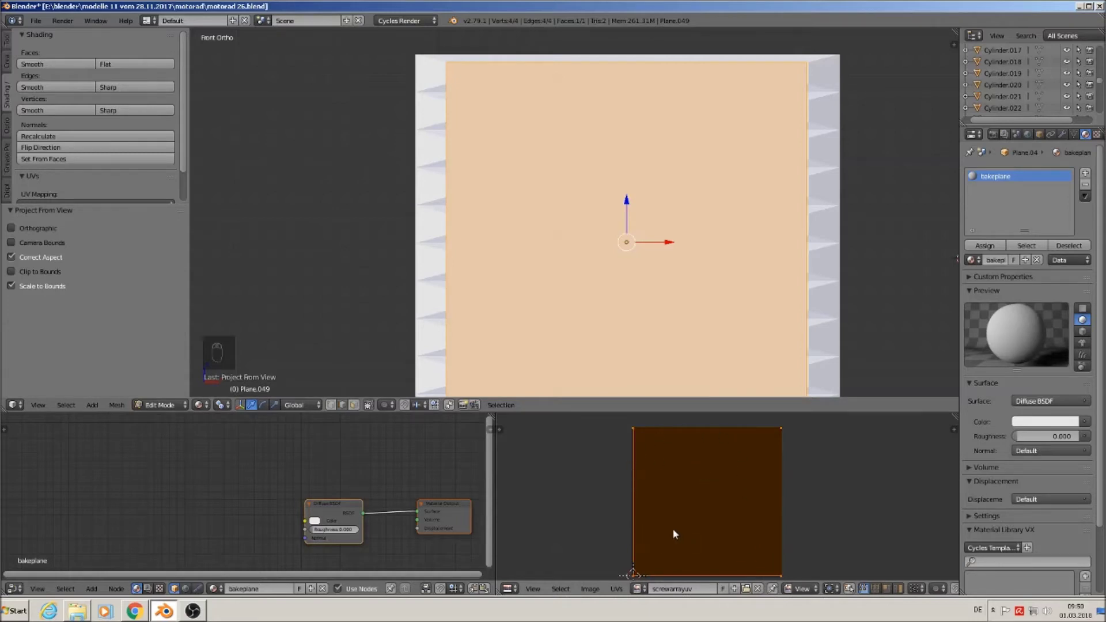
# Add an Image Texture node to the bakeplane material, placed before its Diffuse BSDF node.
pyautogui.moveTo(238, 499); pyautogui.dragTo(306, 512, button='middle')
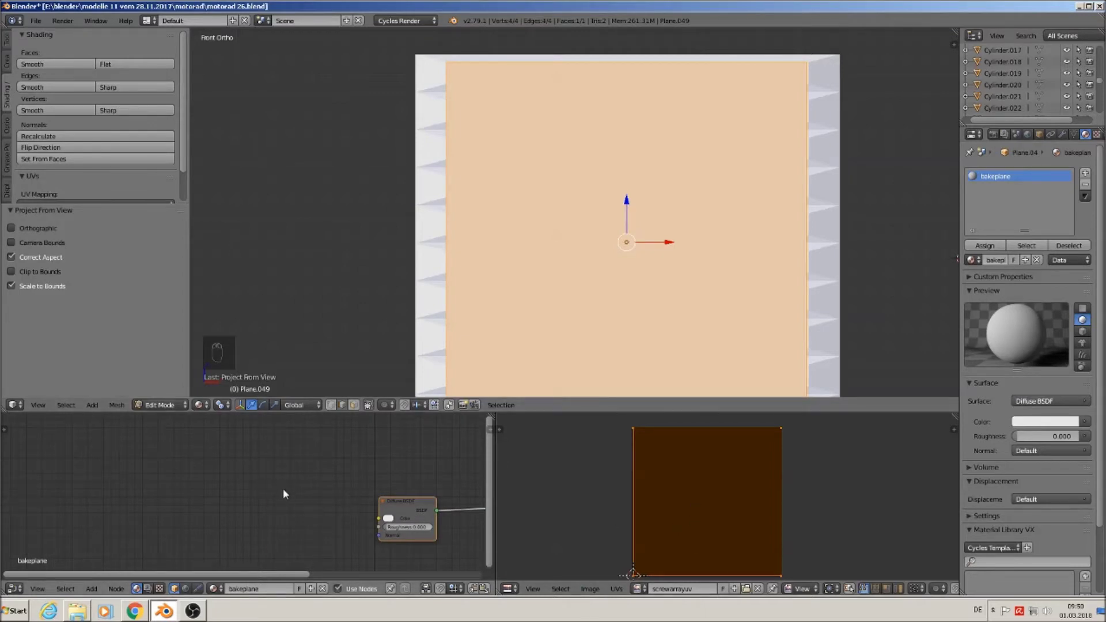
pyautogui.press('a')
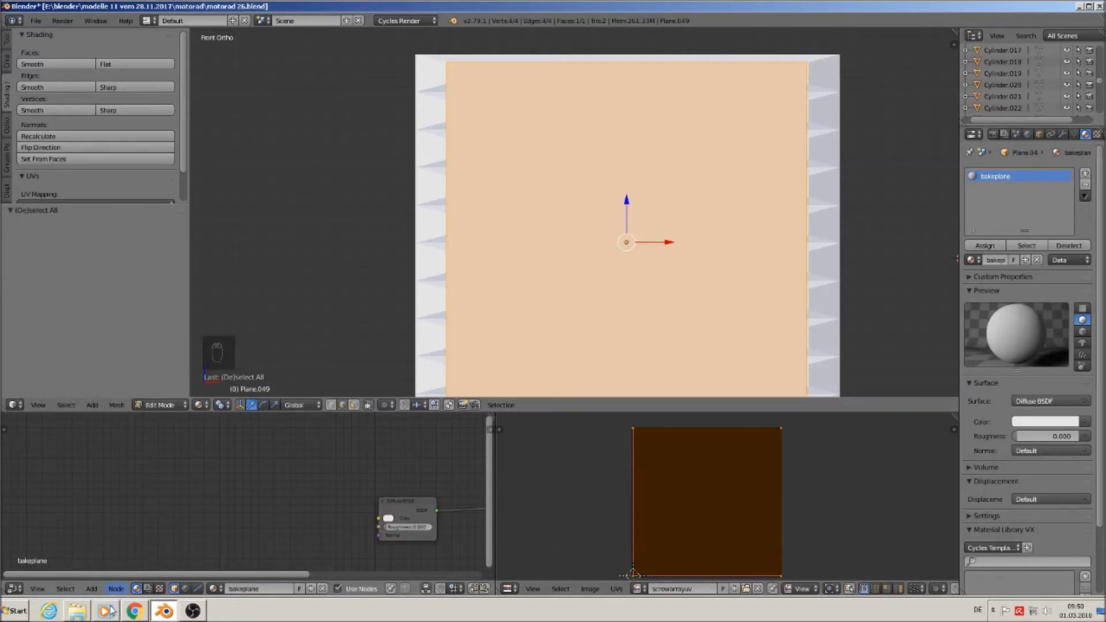
pyautogui.click(91, 589)
pyautogui.moveTo(109, 530)
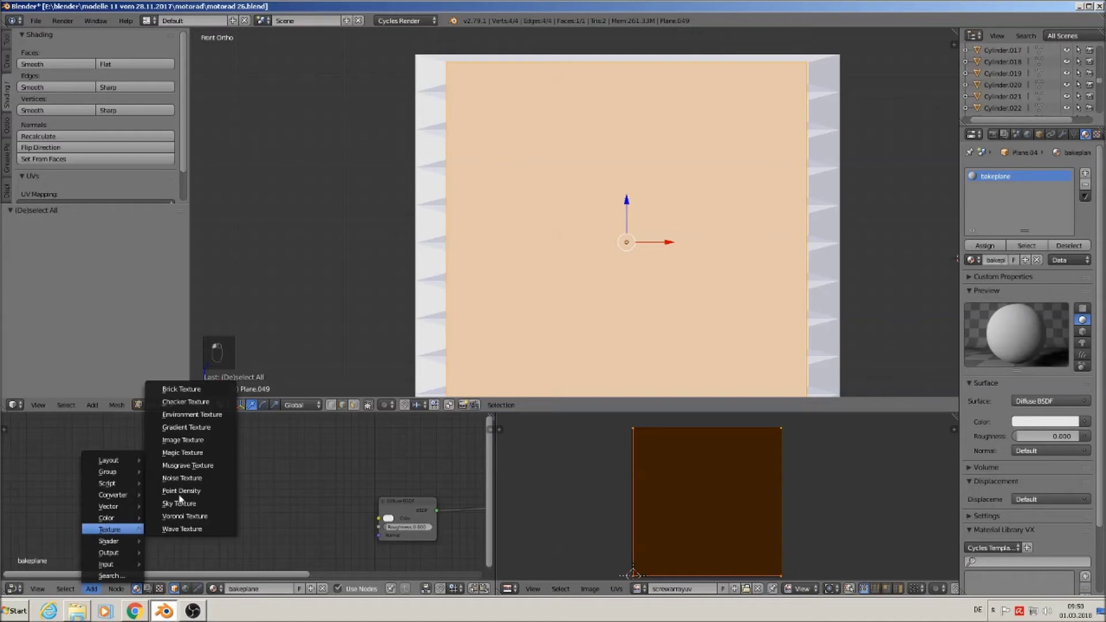
pyautogui.click(190, 441)
pyautogui.click(225, 455)
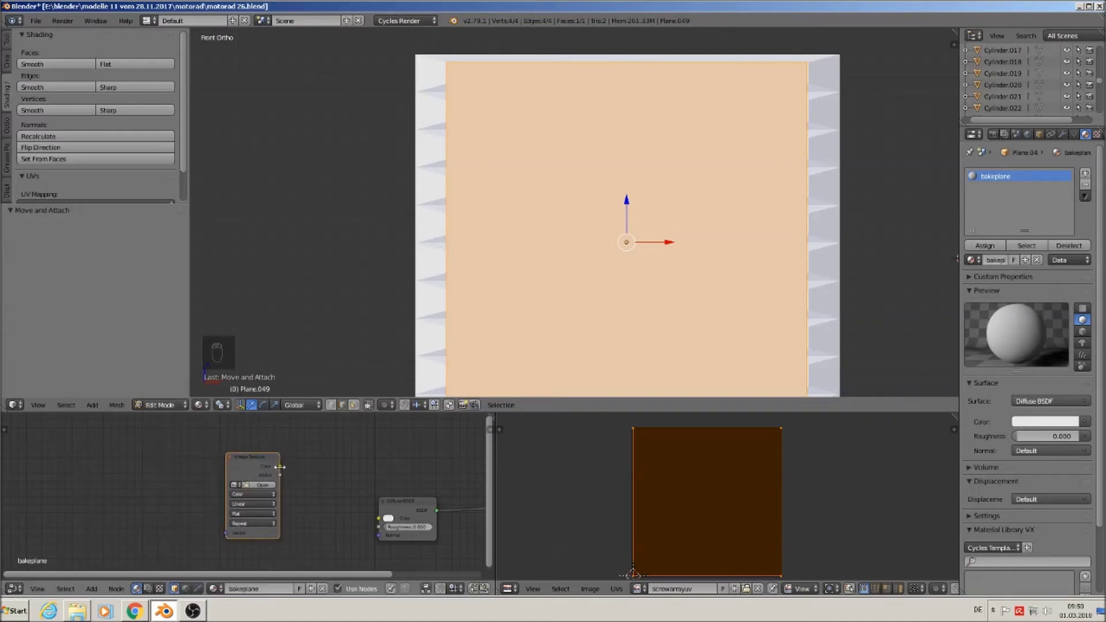
# Load screwarrayuv.png from the textures folder into bakeplane's Image Texture node, keep the node selected and return the plane to Object Mode.
pyautogui.click(264, 485)
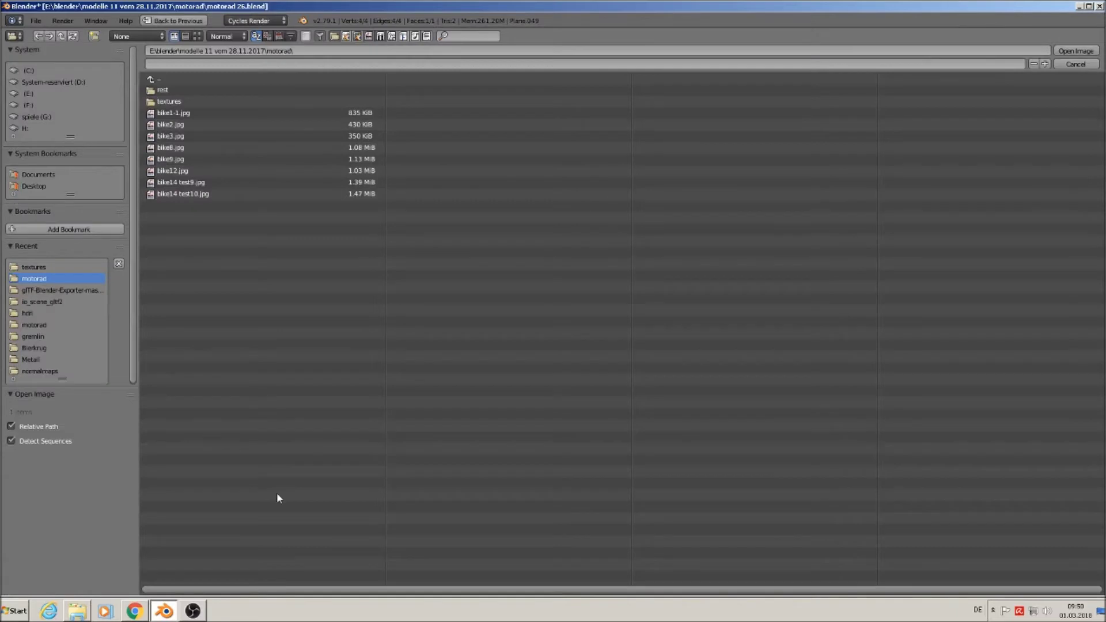
pyautogui.click(172, 101)
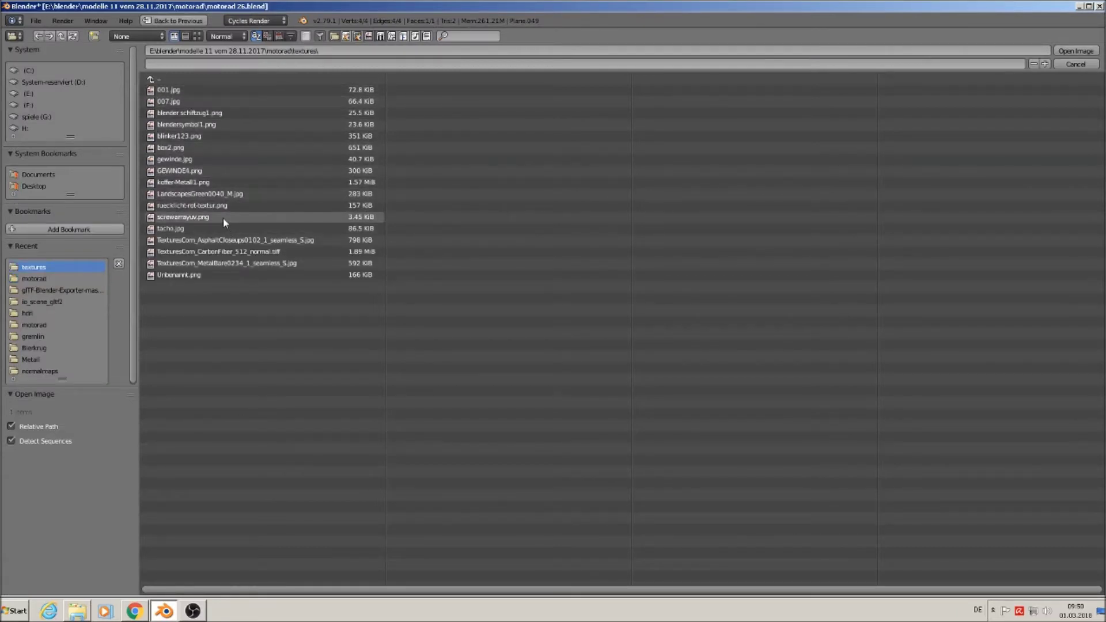
pyautogui.doubleClick(193, 217)
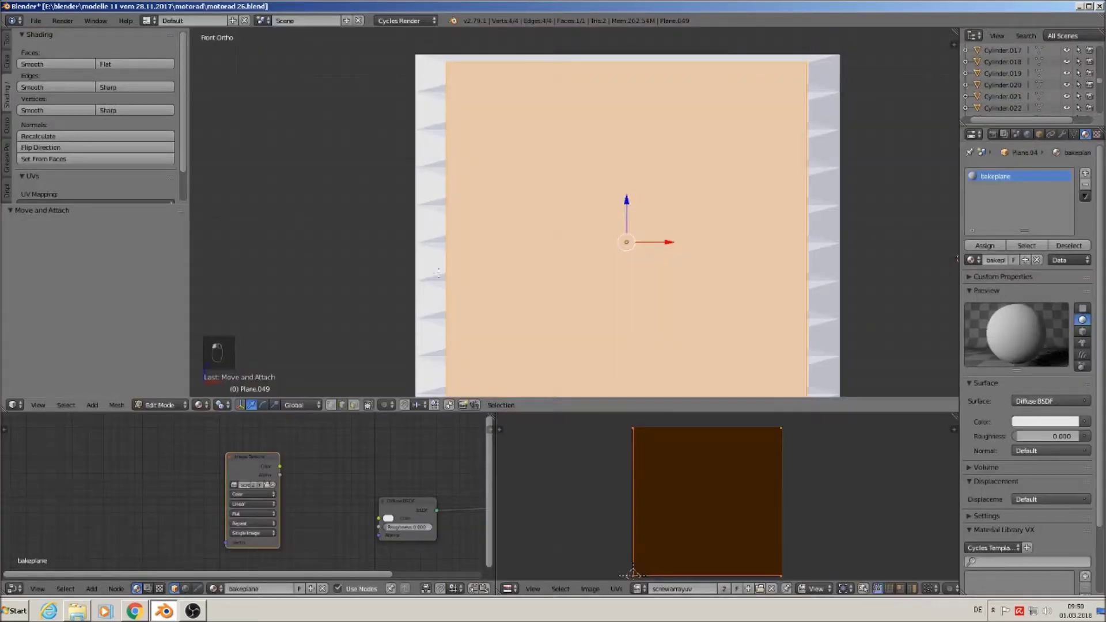
pyautogui.click(269, 467)
pyautogui.press('Tab')
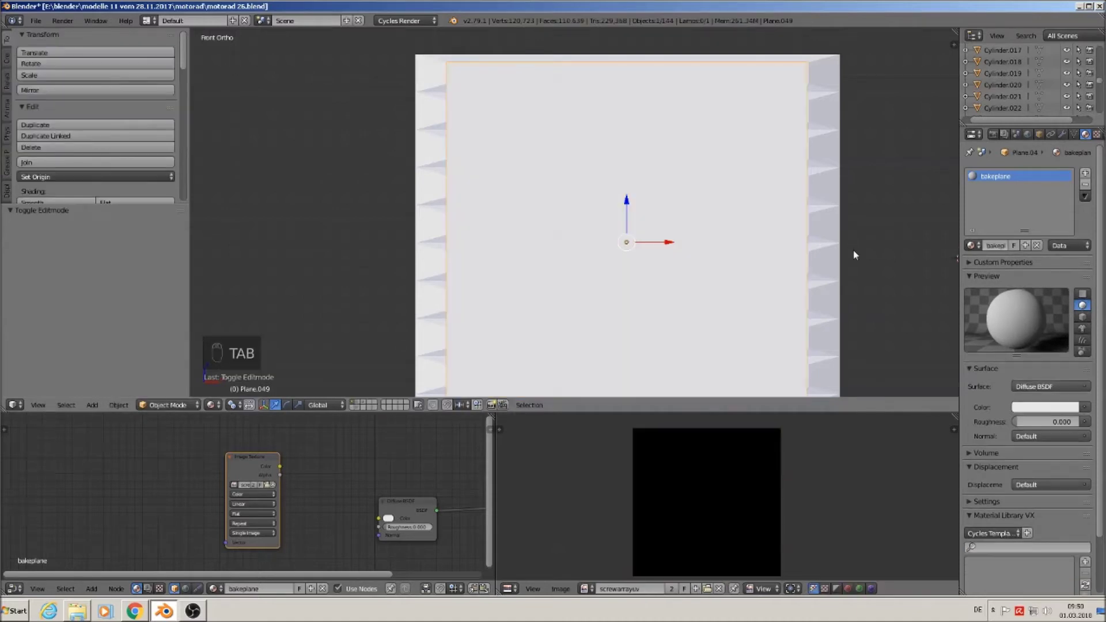
# Select the ribbed panel, add the bakeplane to the selection as the active object, and view both from the front.
pyautogui.moveTo(853, 253); pyautogui.dragTo(797, 271, button='middle')
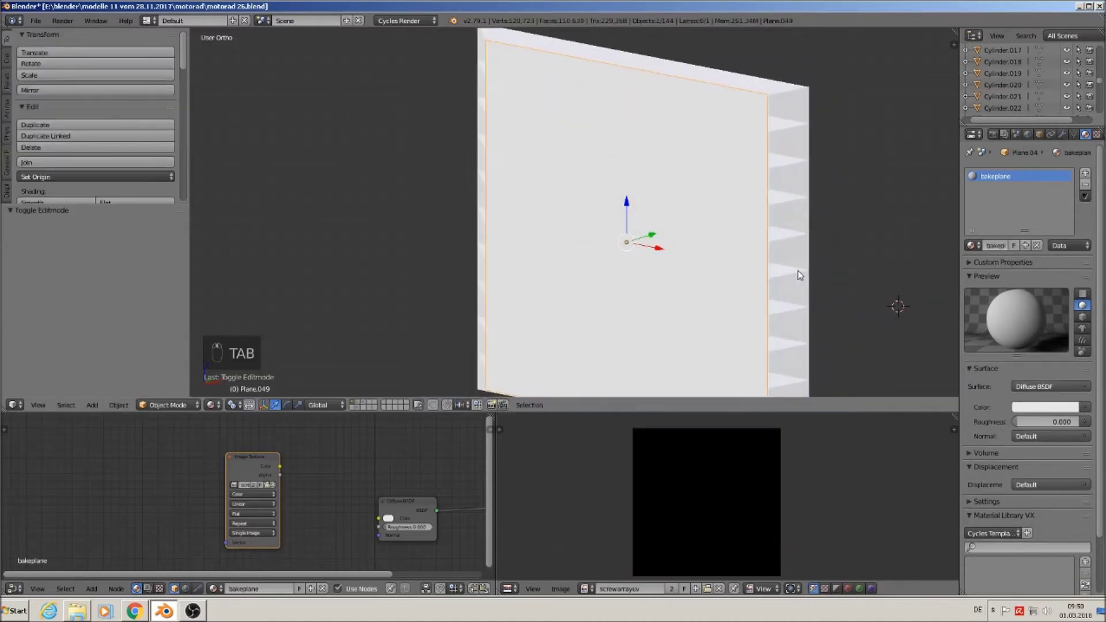
pyautogui.rightClick(792, 105)
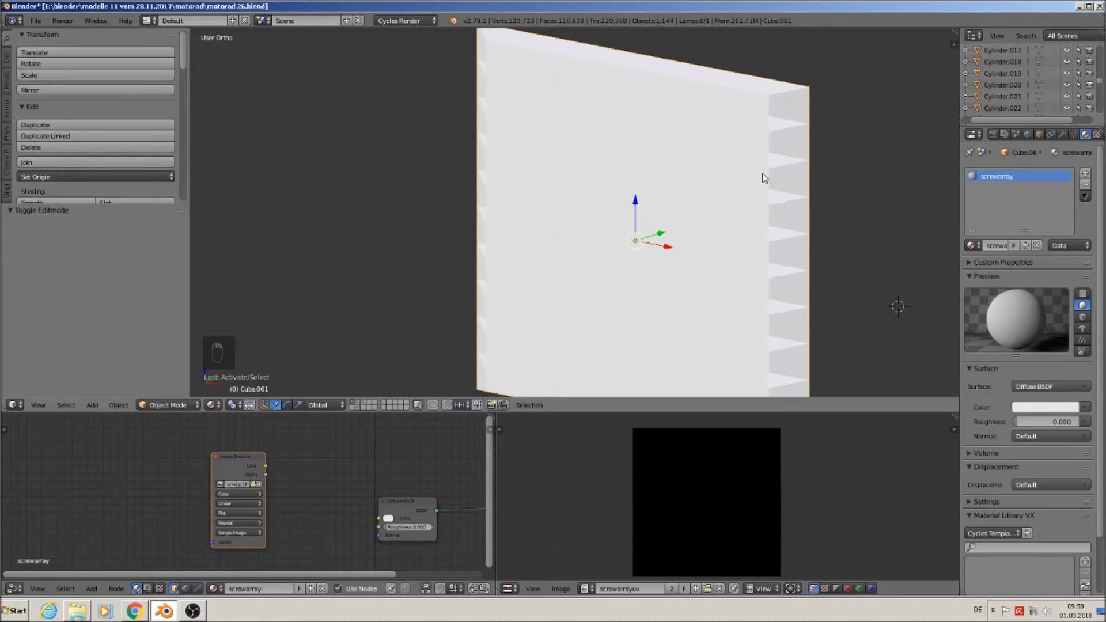
pyautogui.keyDown('shift'); pyautogui.rightClick(696, 183); pyautogui.keyUp('shift')
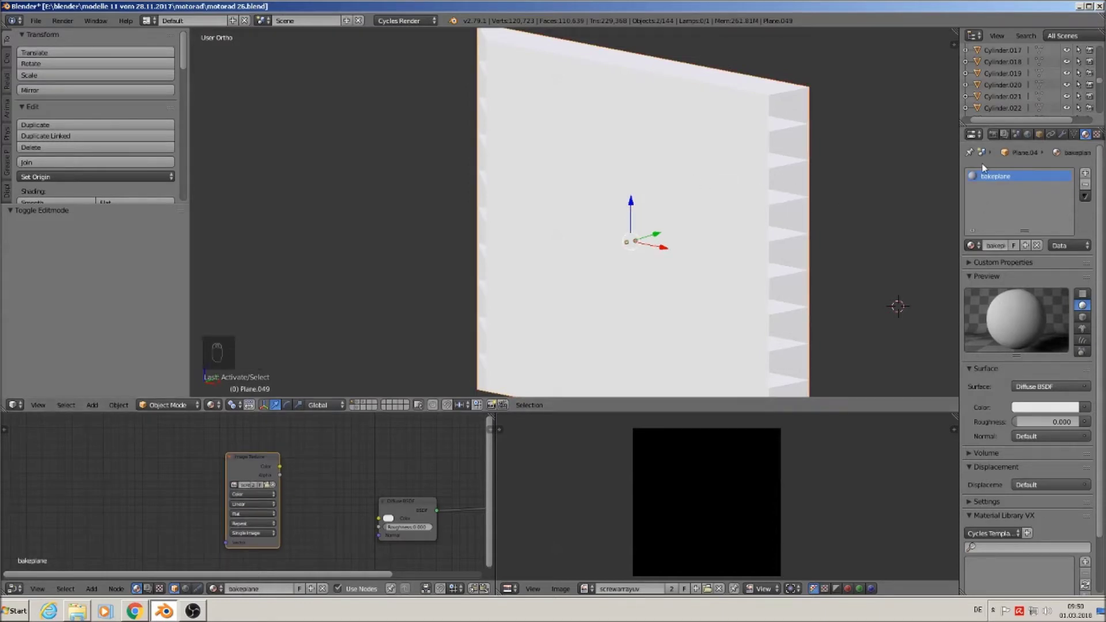
pyautogui.press('KP_1')
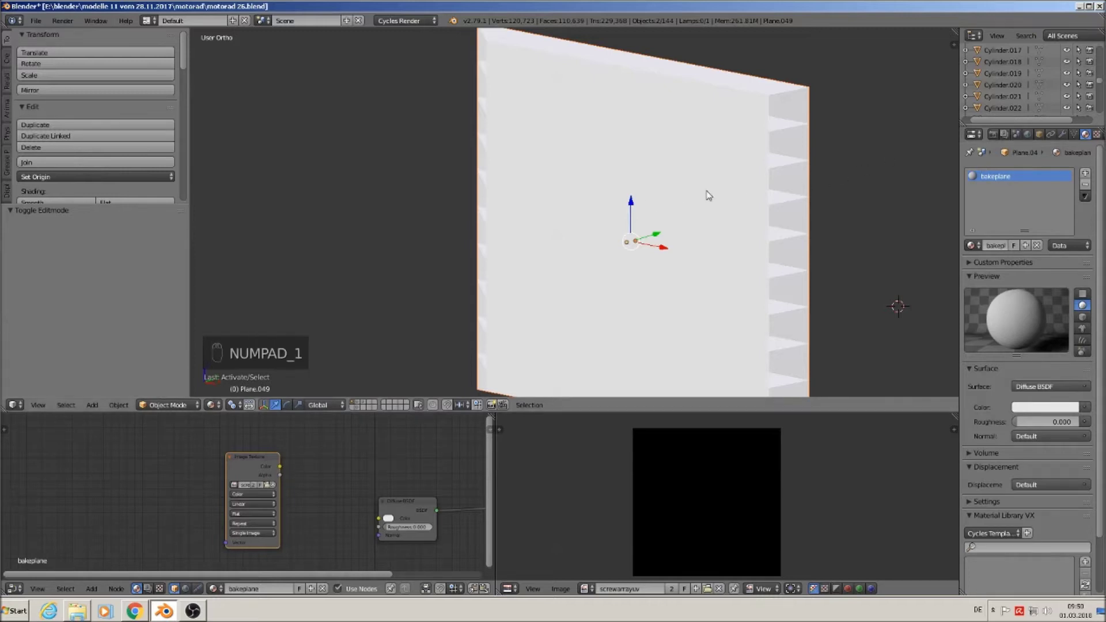
pyautogui.press('KP_1')
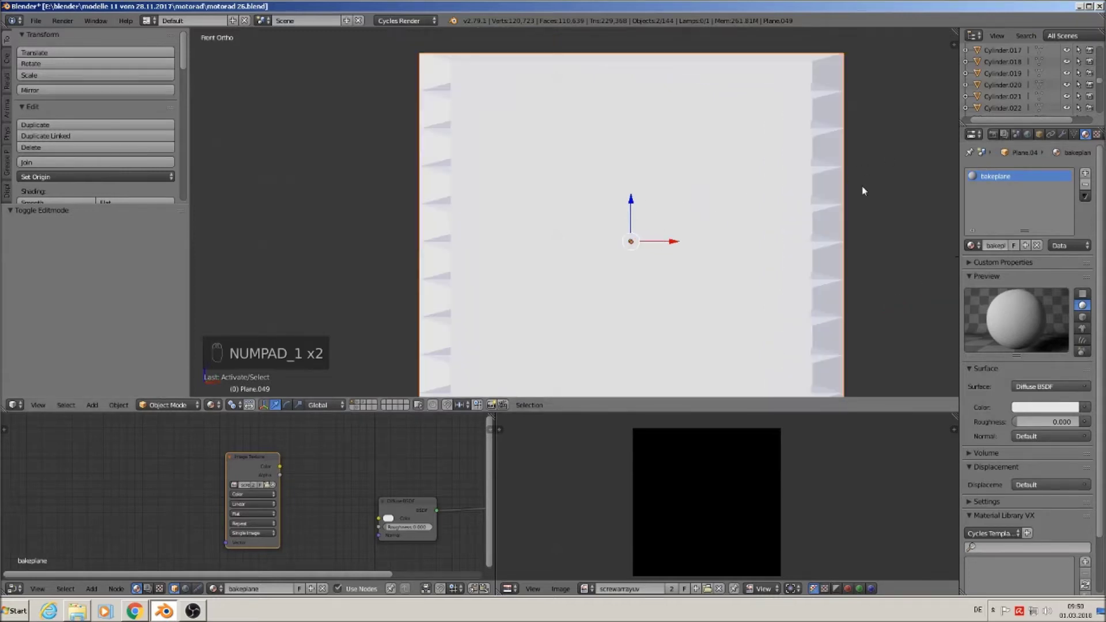
# Open the Bake options in the render settings and set the bake type to Normal.
pyautogui.click(994, 135)
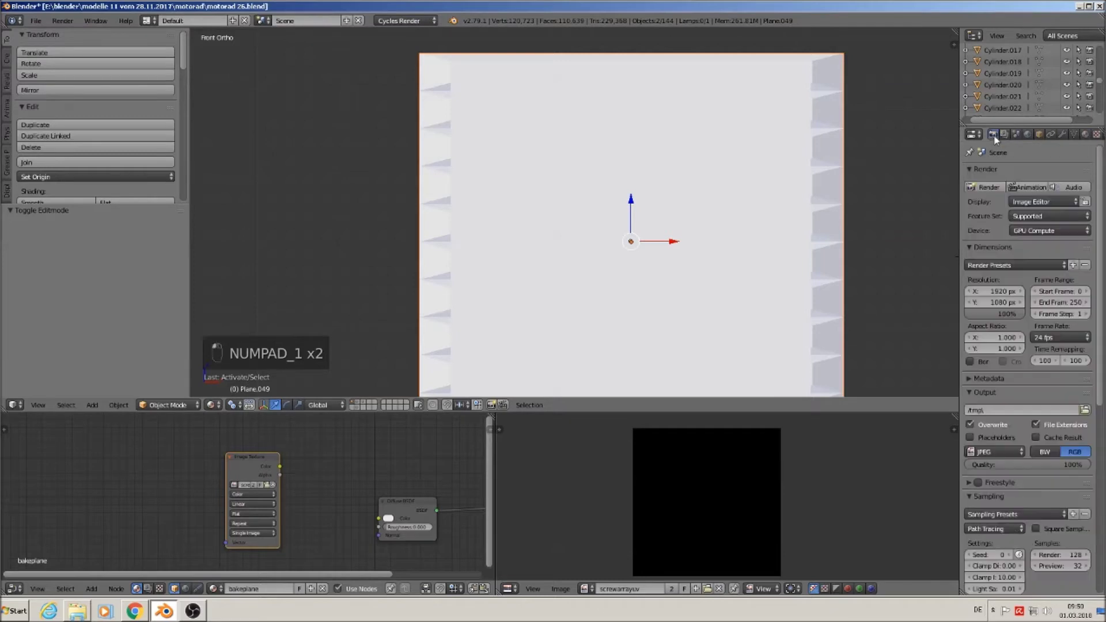
pyautogui.scroll(-7, 1052, 512)
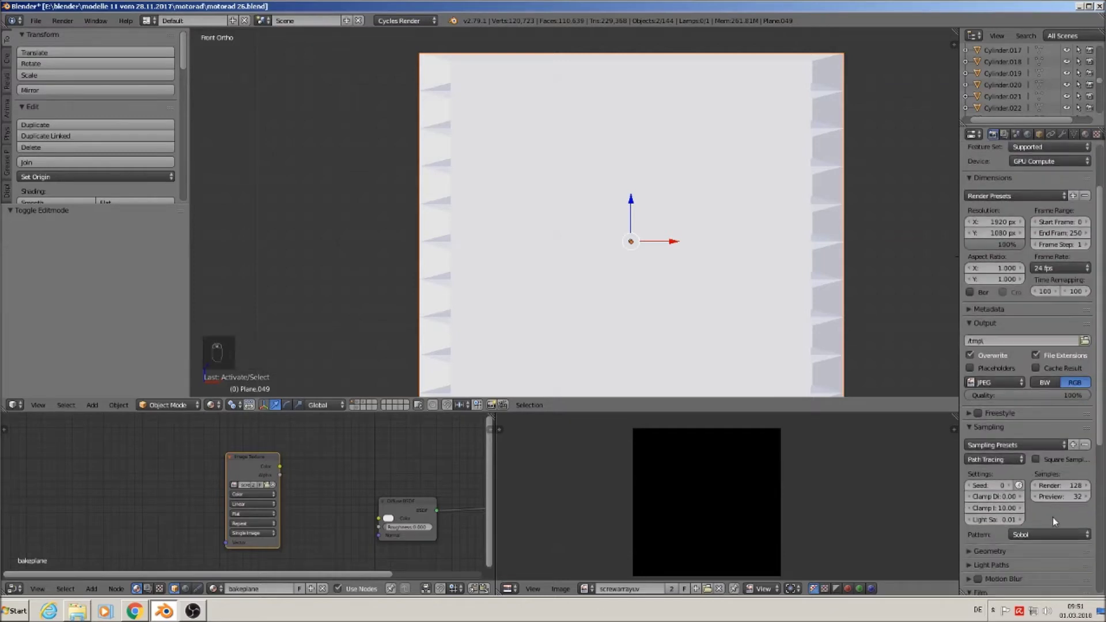
pyautogui.scroll(-7, 1029, 520)
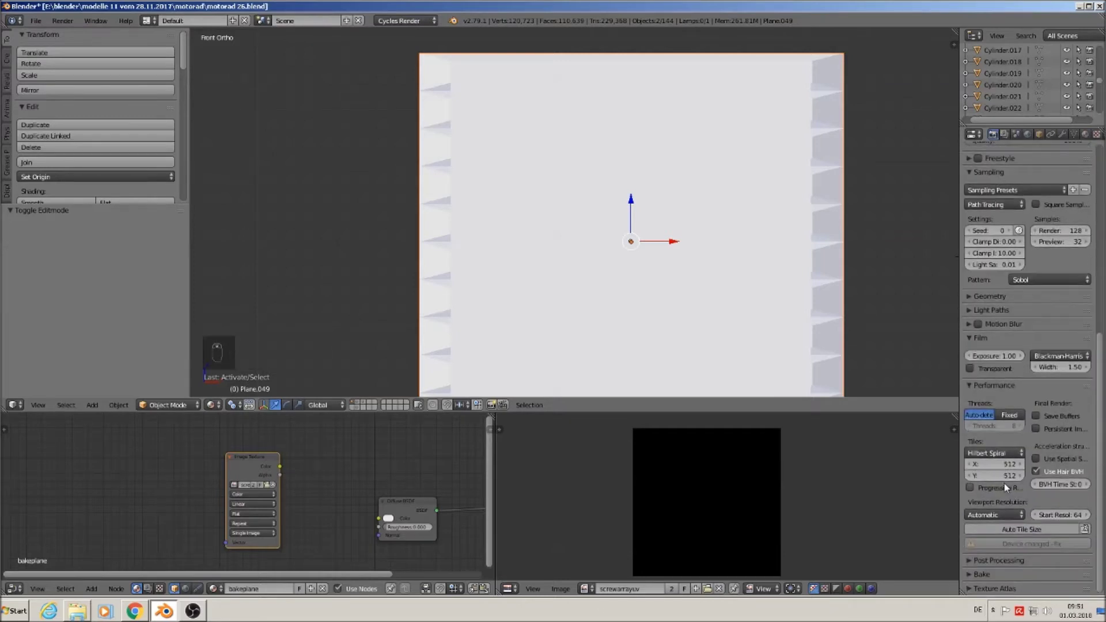
pyautogui.click(971, 573)
pyautogui.scroll(-6, 973, 490)
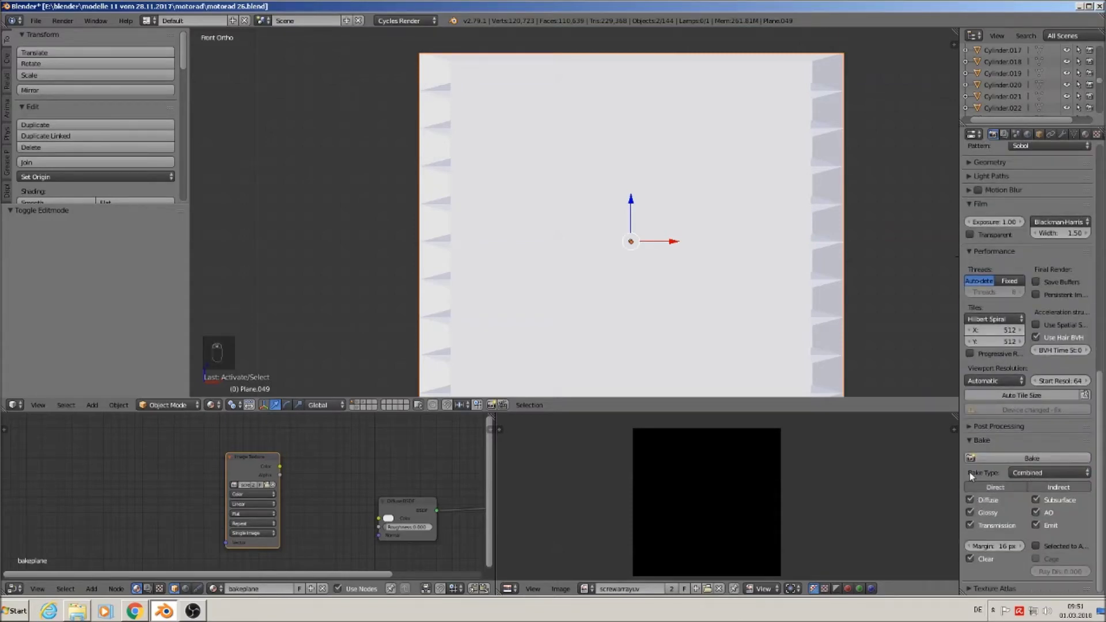
pyautogui.click(1021, 474)
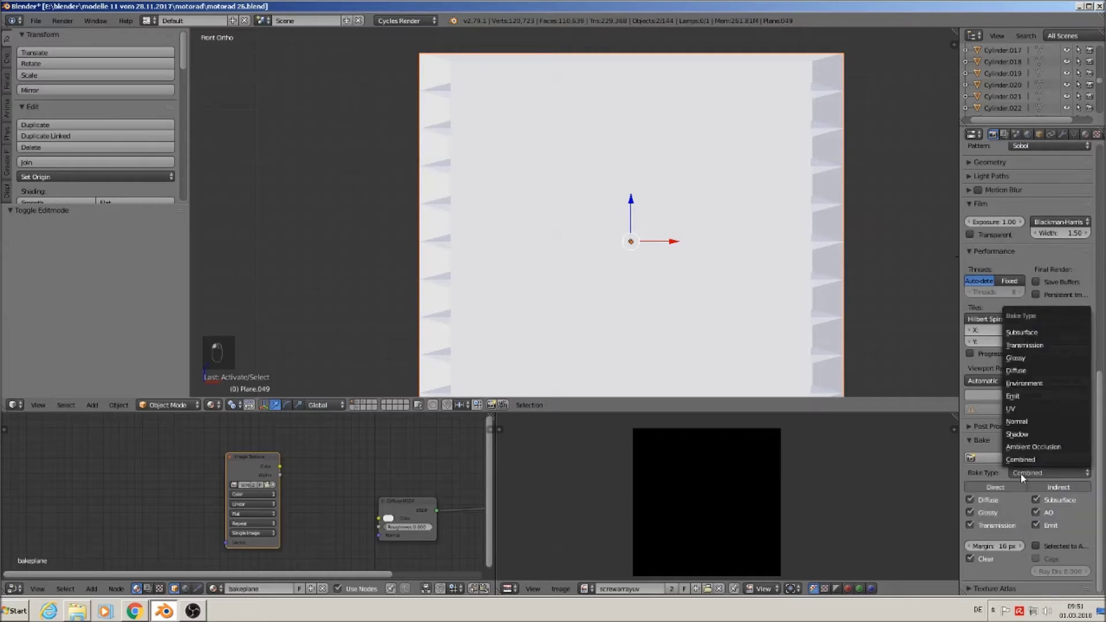
pyautogui.click(1031, 426)
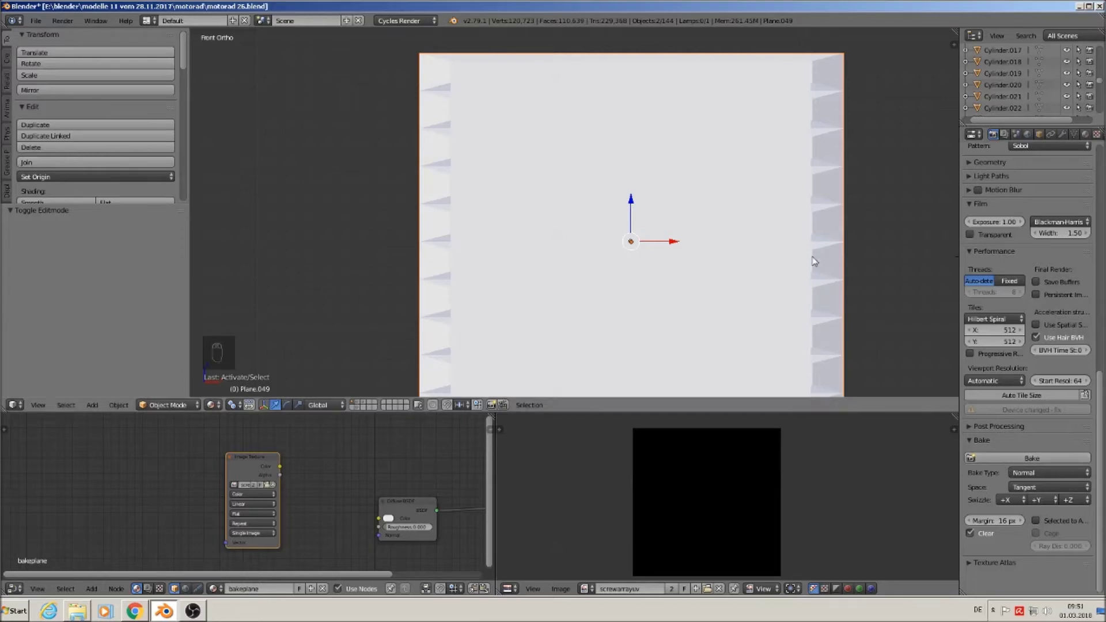
# Unwrap the ribbed panel's whole mesh from the front with Project from View (Bounds) and return it to Object Mode.
pyautogui.rightClick(828, 251)
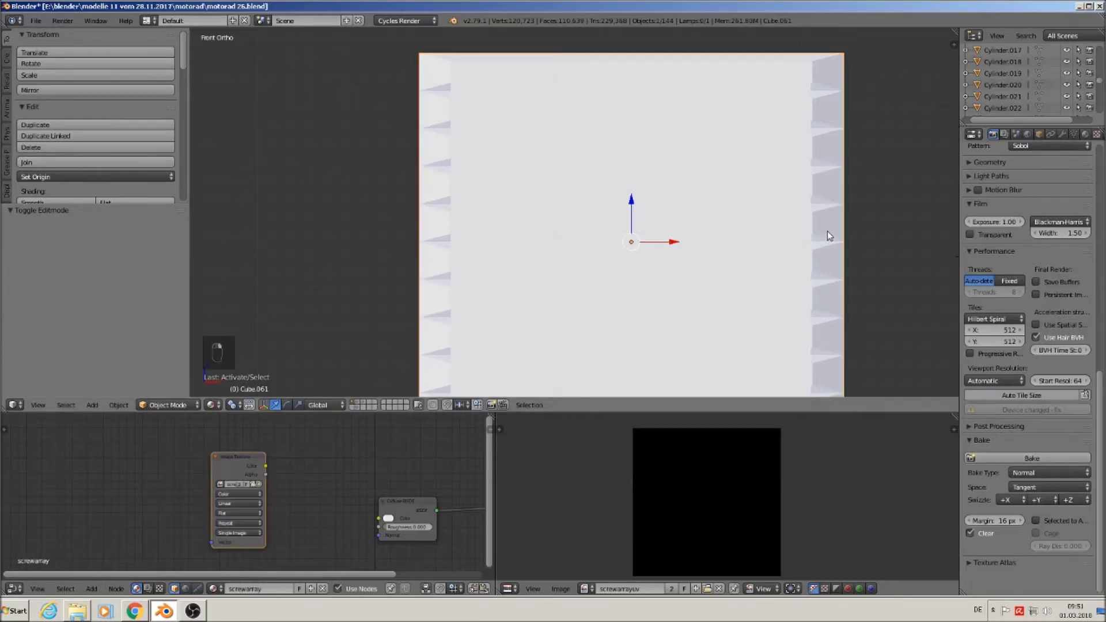
pyautogui.press('Tab')
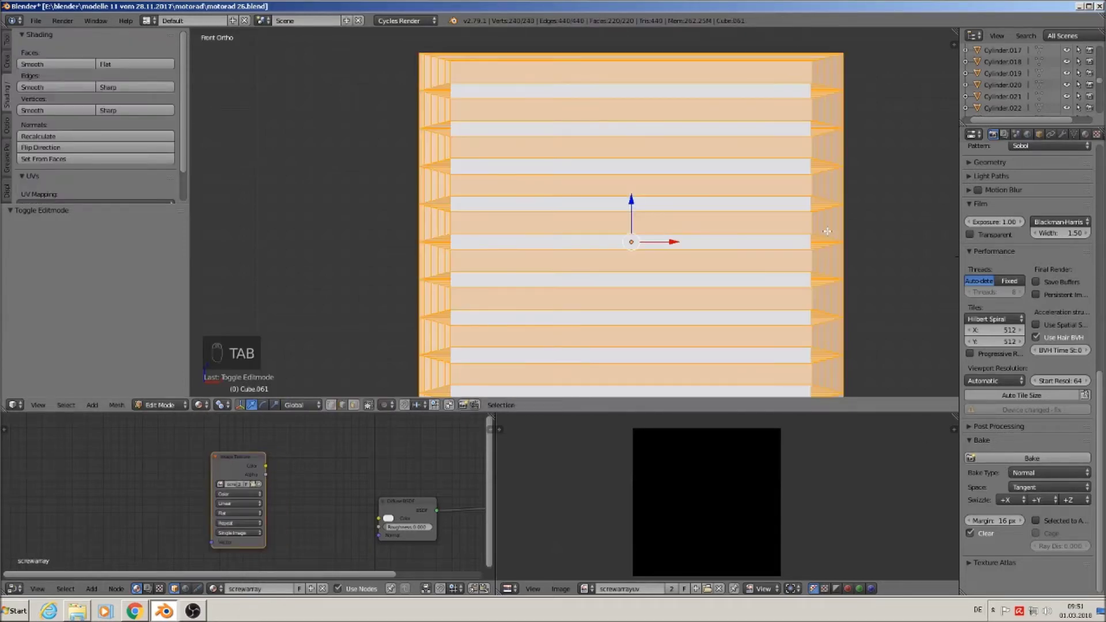
pyautogui.press('a')
pyautogui.press('a')
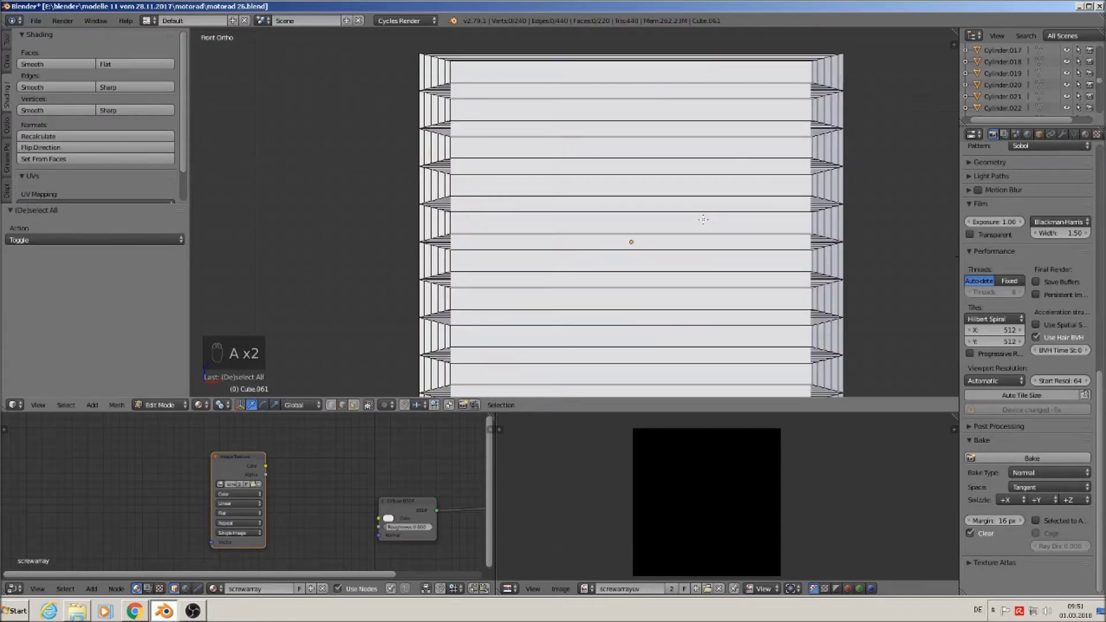
pyautogui.press('u')
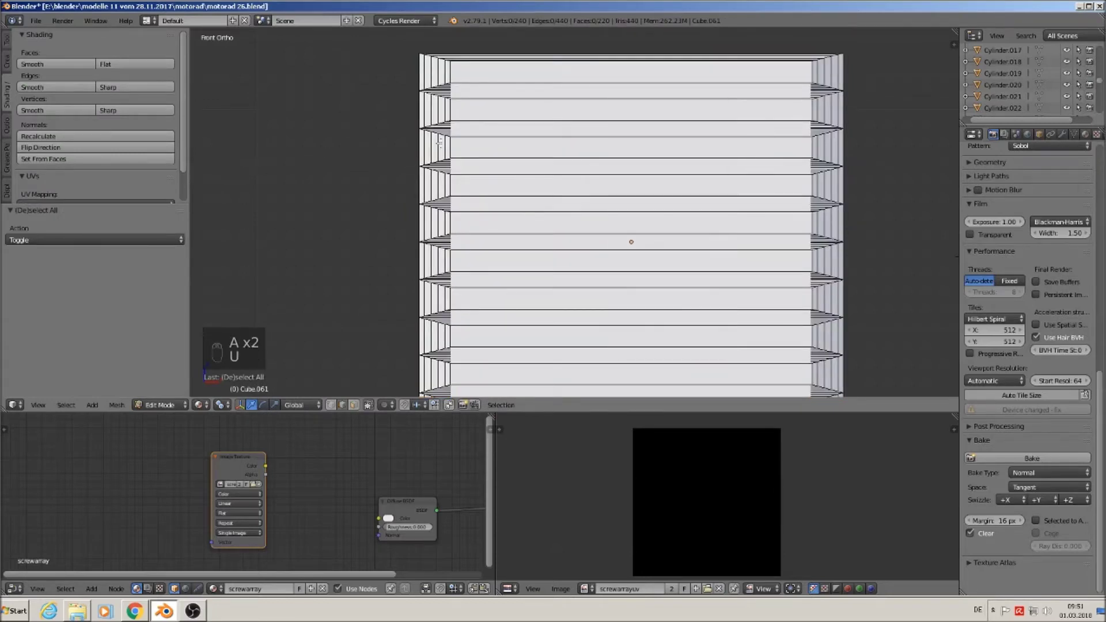
pyautogui.press('a')
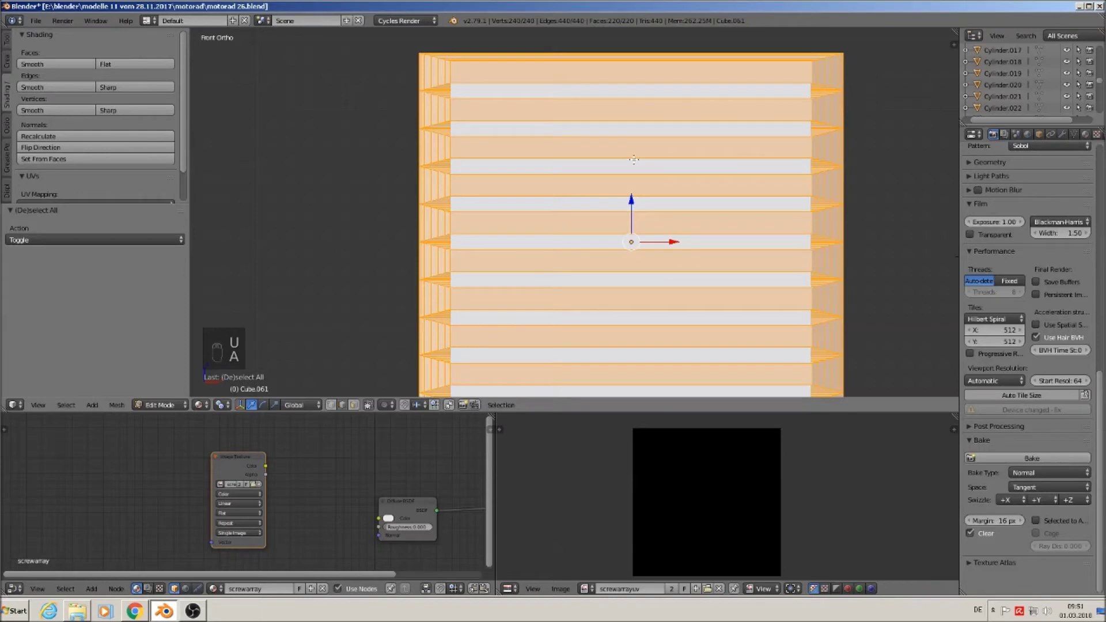
pyautogui.press('u')
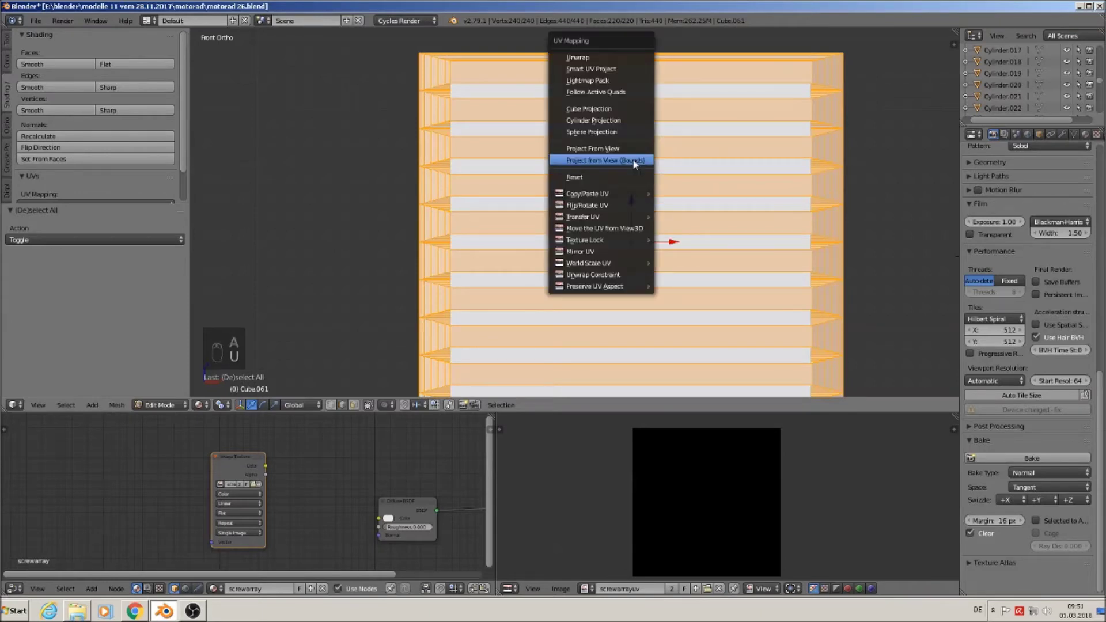
pyautogui.click(633, 160)
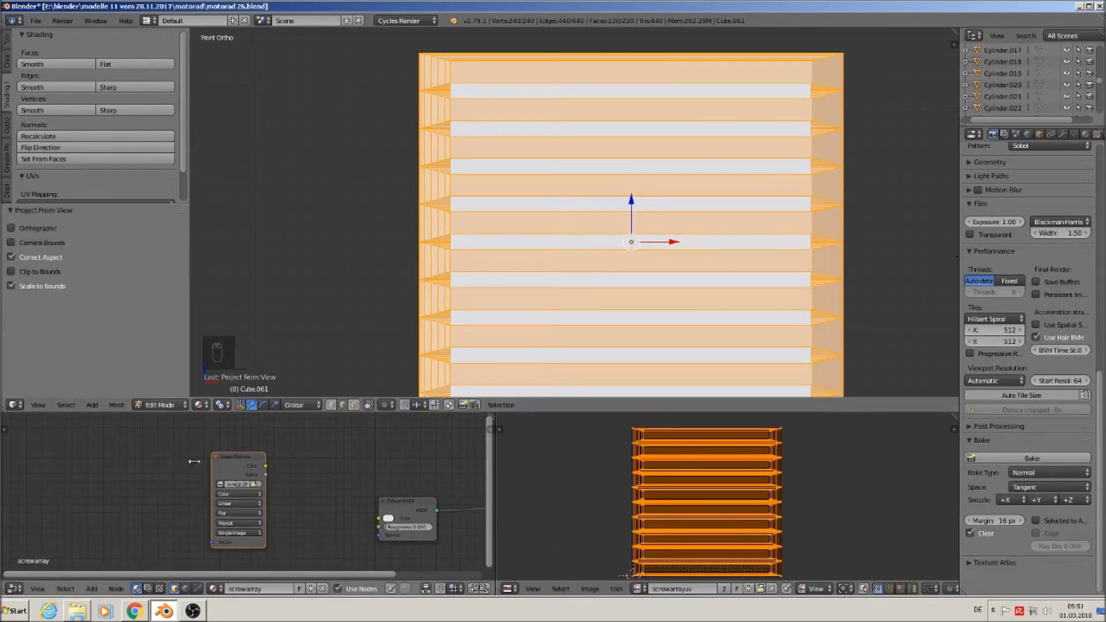
pyautogui.click(235, 467)
pyautogui.press('Tab')
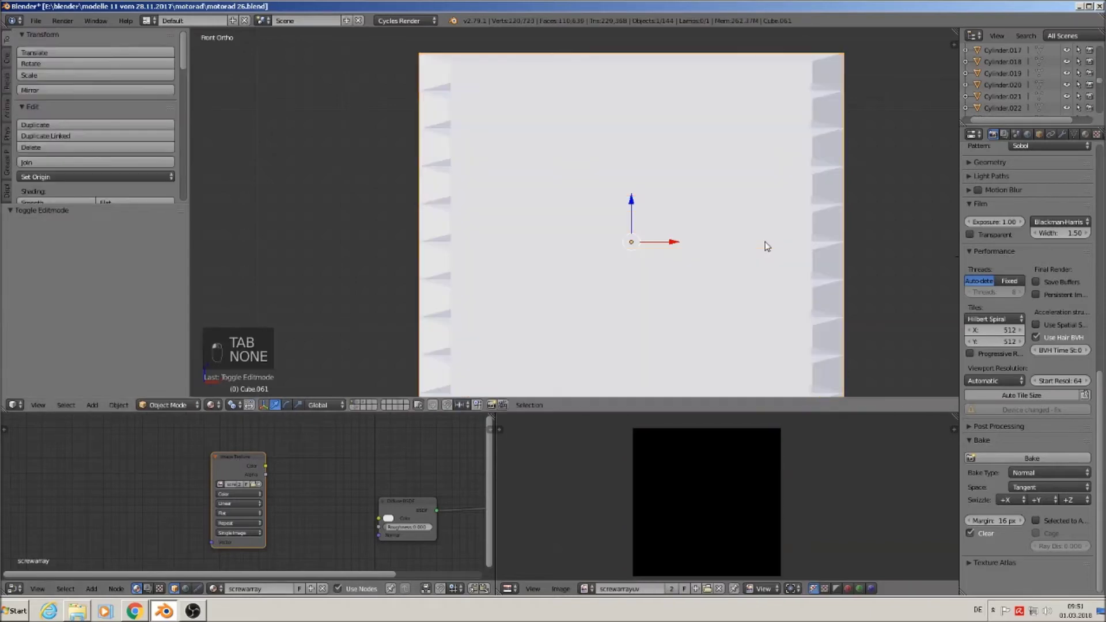
# Select the ribbed panel with the bakeplane as active object, enable Selected to Active and bake the normal map.
pyautogui.moveTo(859, 240); pyautogui.dragTo(789, 121, button='middle')
pyautogui.rightClick(816, 108)
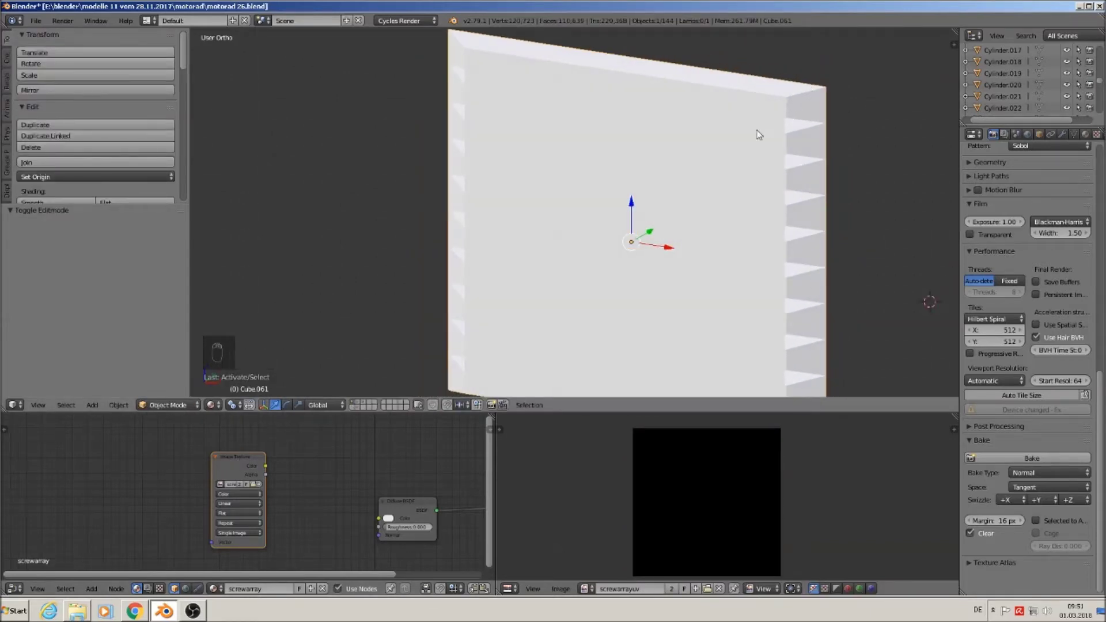
pyautogui.keyDown('shift'); pyautogui.rightClick(730, 149); pyautogui.keyUp('shift')
pyautogui.press('KP_1')
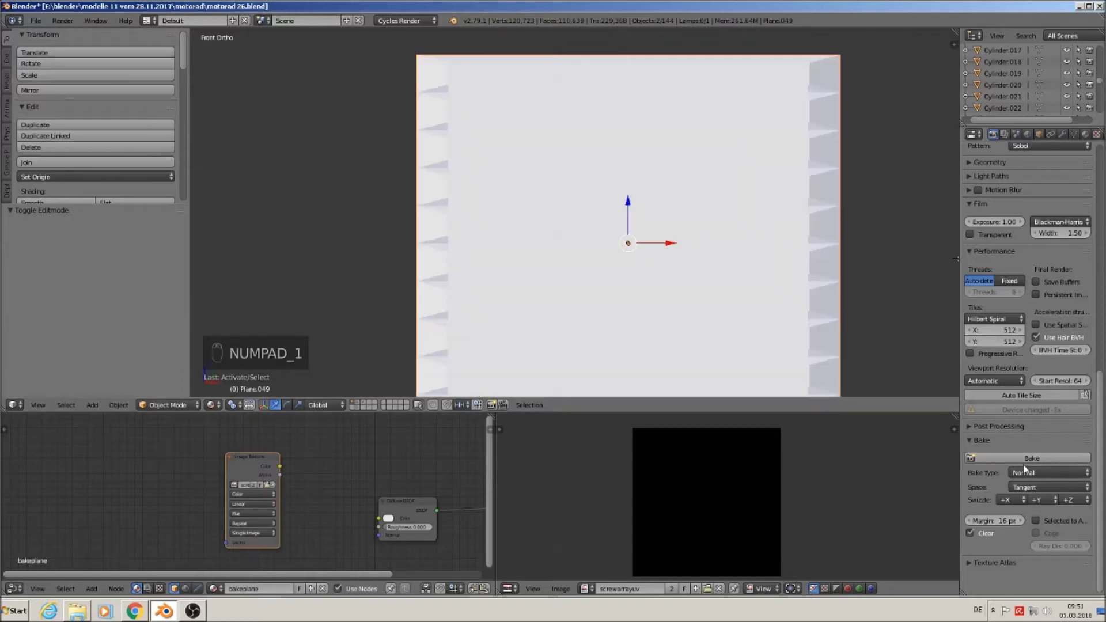
pyautogui.click(1036, 525)
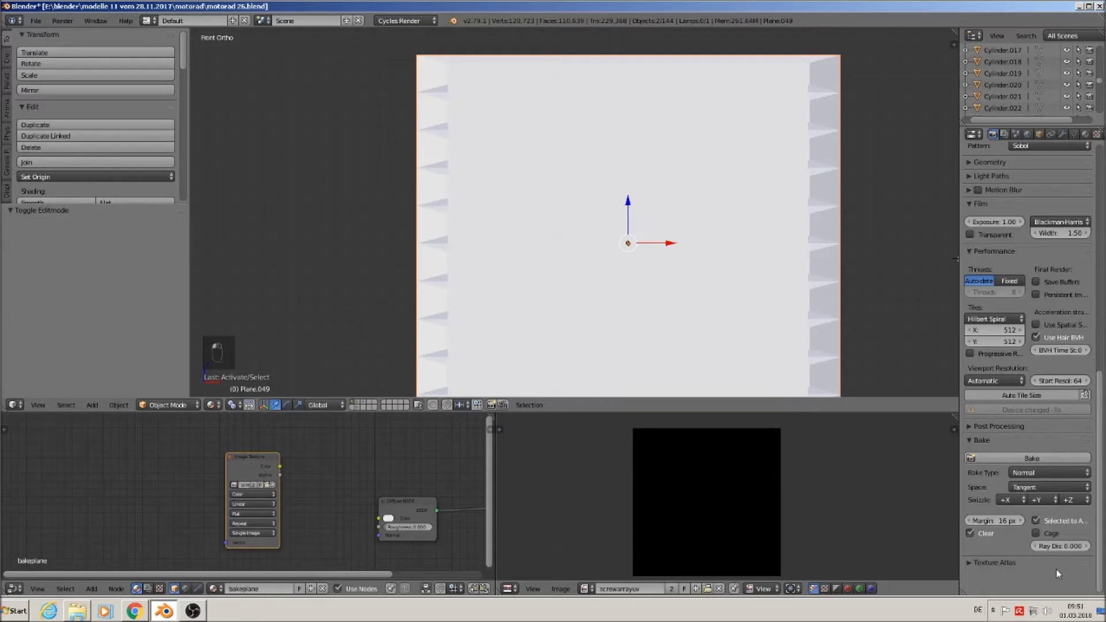
pyautogui.click(1011, 454)
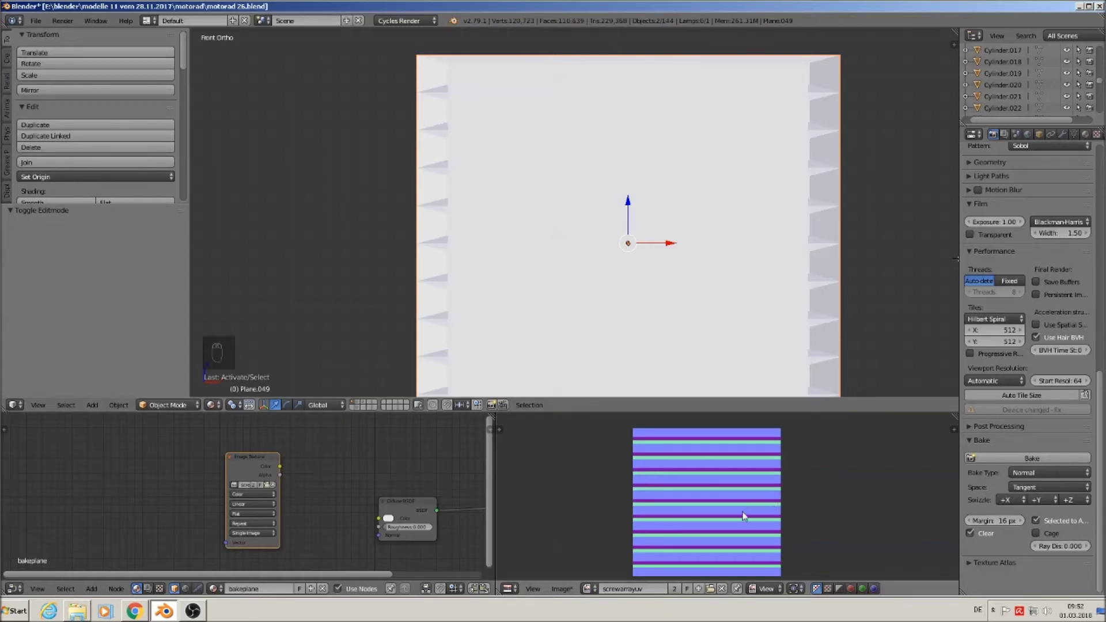
# Inspect the baked normal map in the image editor and save it to the existing screwarrayuv image file.
pyautogui.scroll(6, 657, 557)
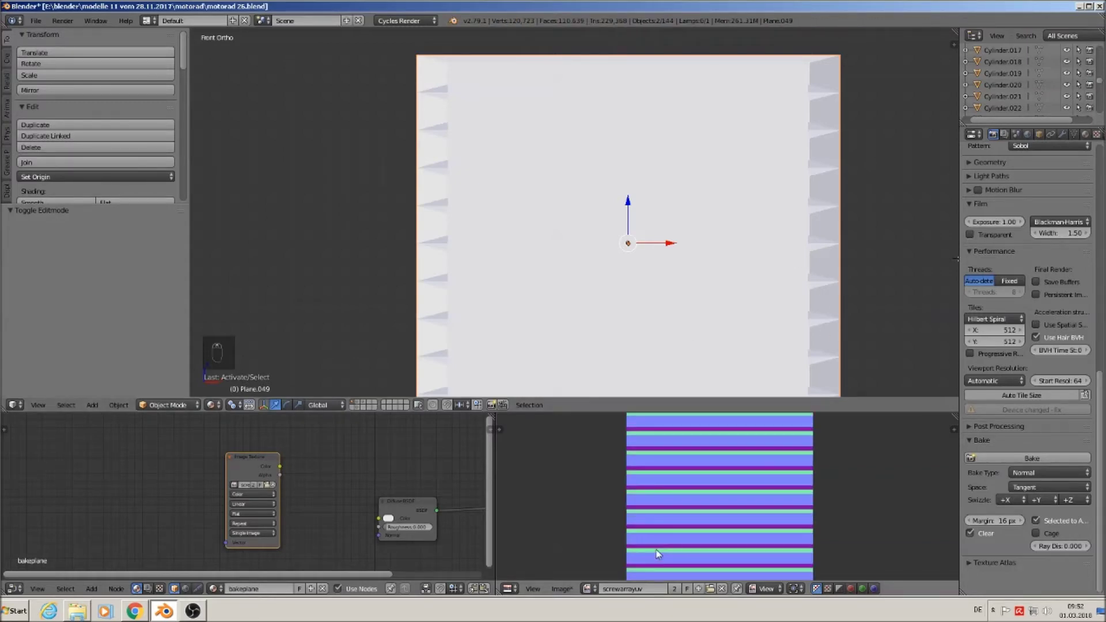
pyautogui.scroll(-7, 655, 555)
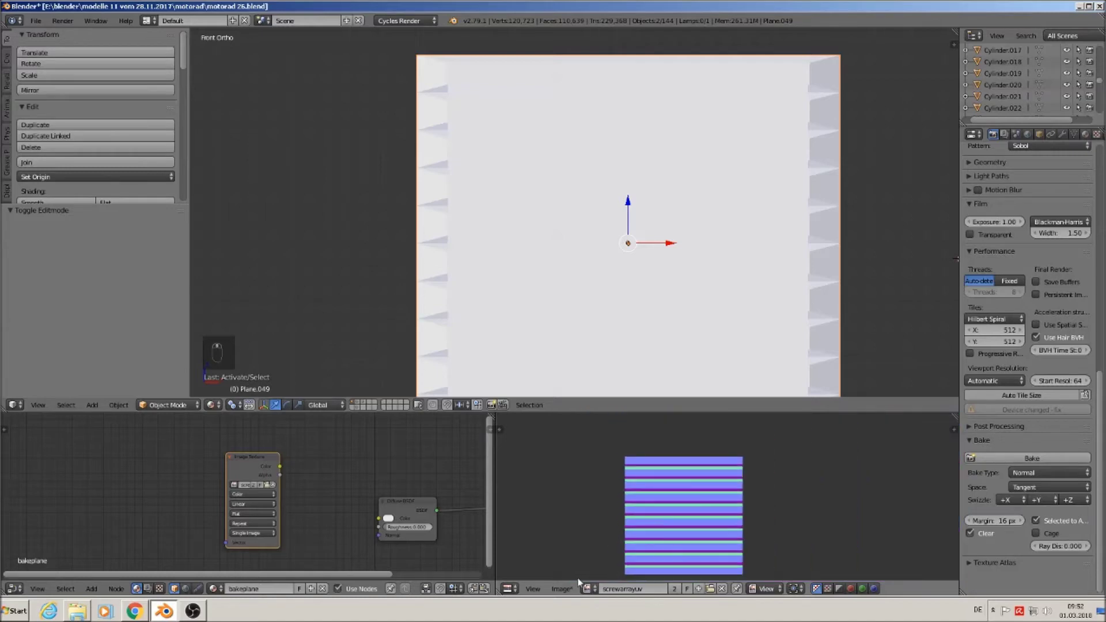
pyautogui.click(560, 589)
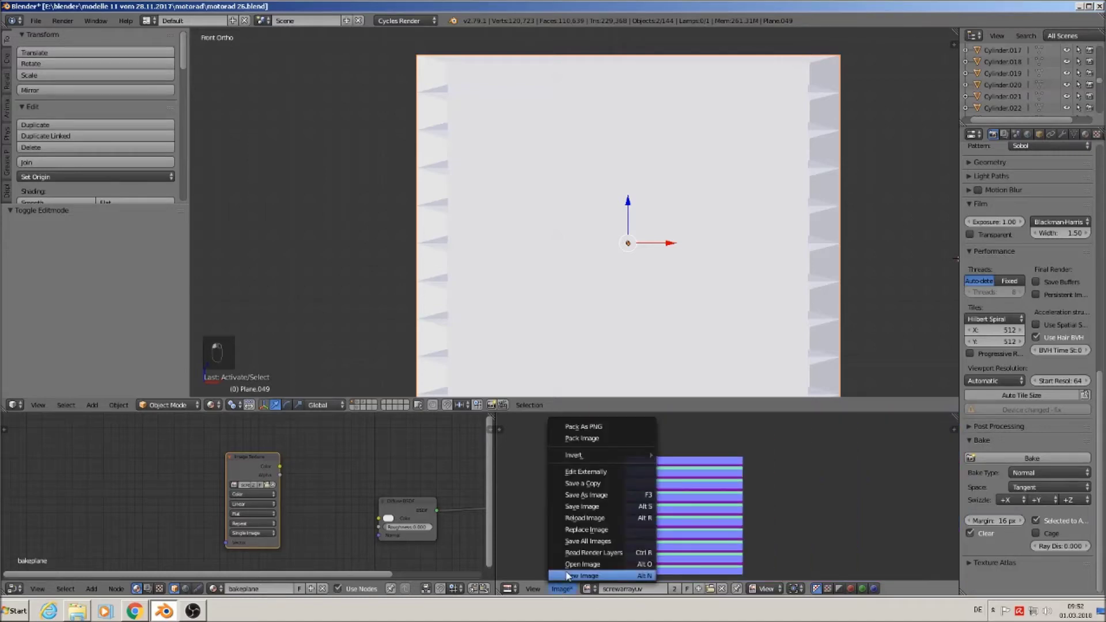
pyautogui.click(593, 507)
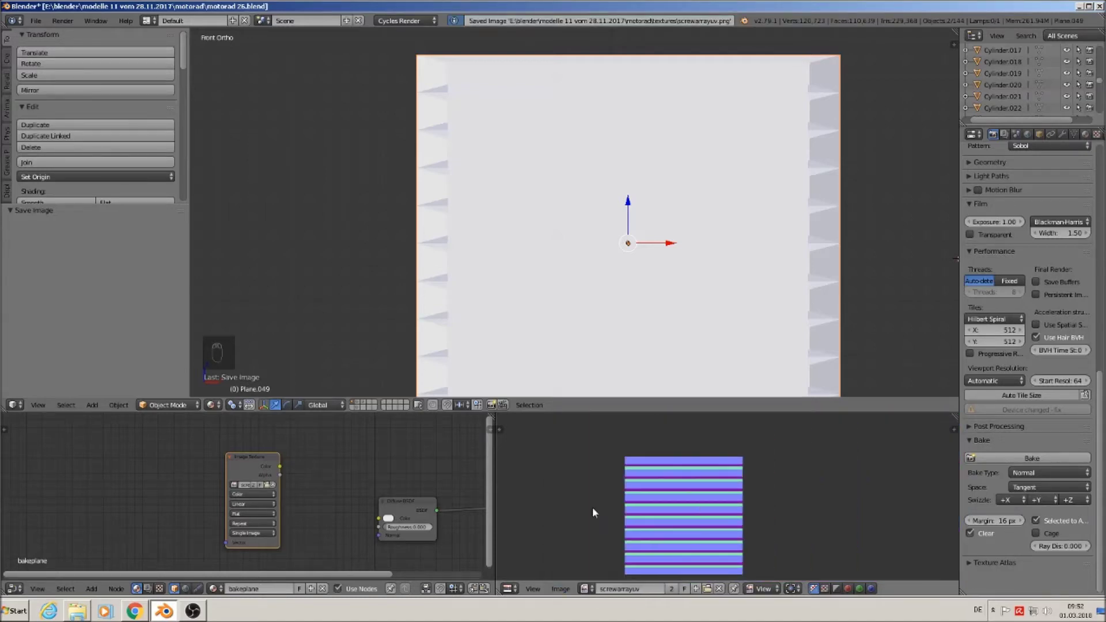
# Select the black clamp arm carrying the blue bolt and add a new material in an additional material slot.
pyautogui.scroll(-6, 772, 252)
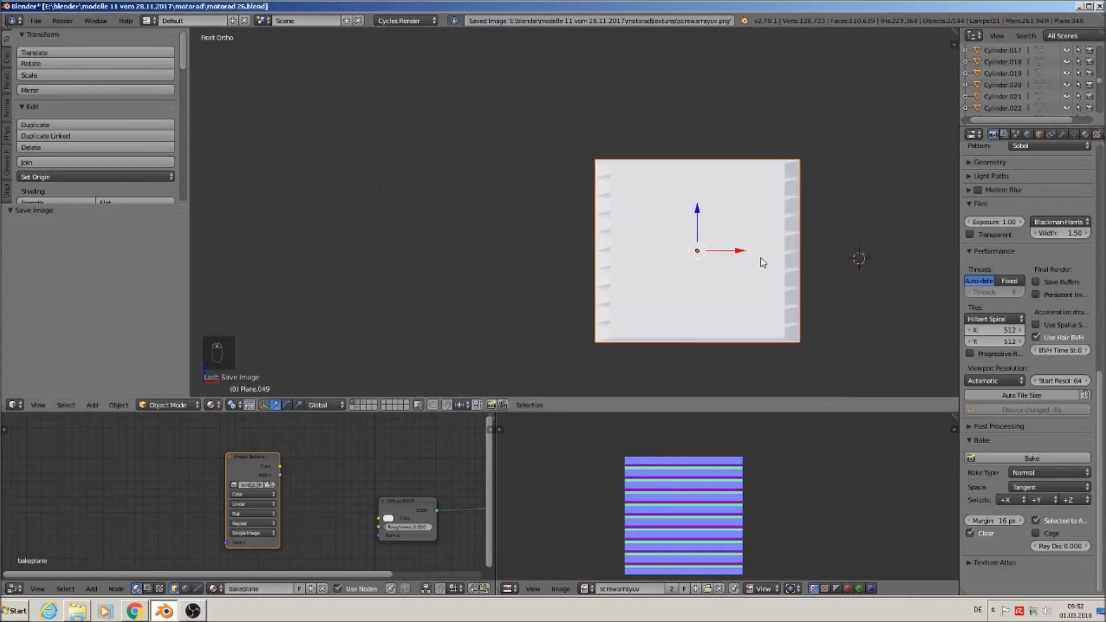
pyautogui.keyDown('shift'); pyautogui.moveTo(804, 317); pyautogui.dragTo(360, 260, button='middle'); pyautogui.keyUp('shift')
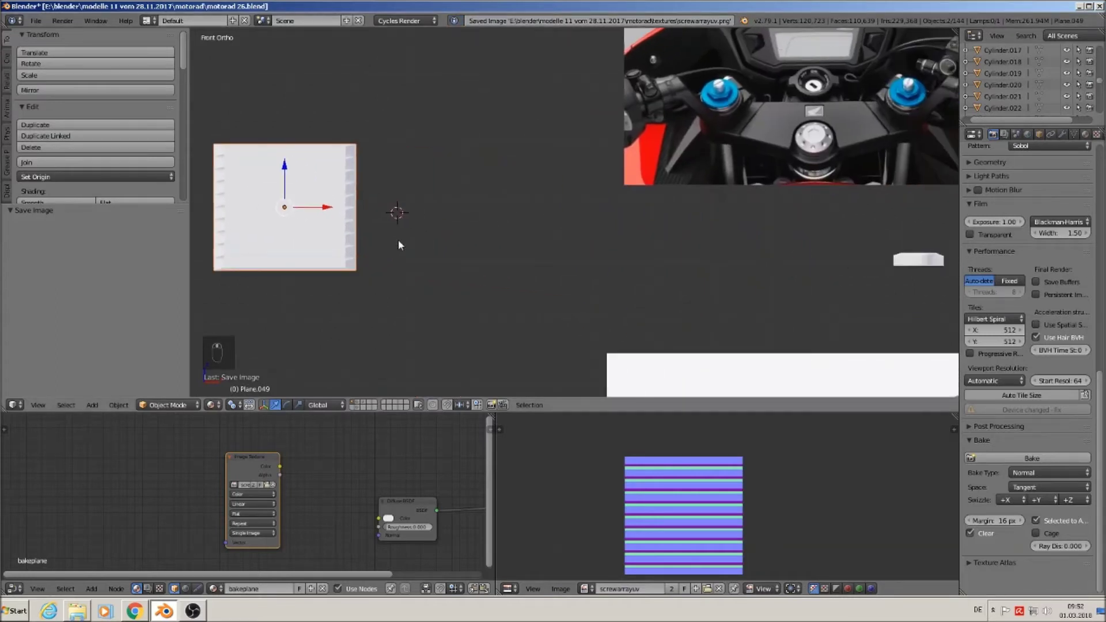
pyautogui.scroll(-1, 399, 240)
pyautogui.keyDown('shift'); pyautogui.moveTo(649, 329); pyautogui.dragTo(460, 278, button='middle'); pyautogui.keyUp('shift')
pyautogui.scroll(8, 721, 240)
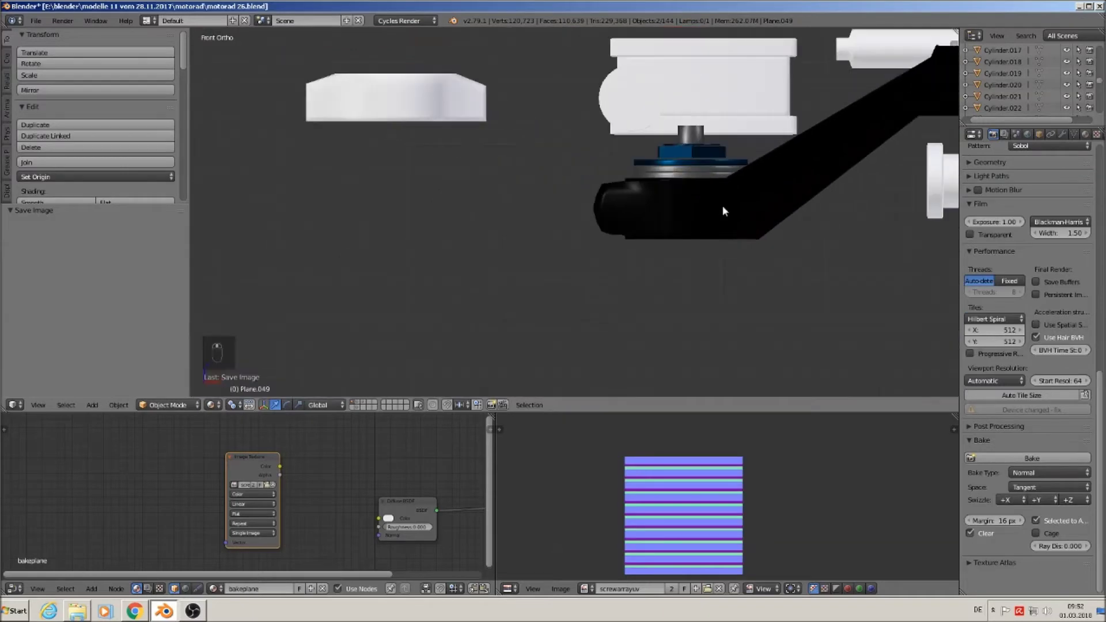
pyautogui.rightClick(691, 131)
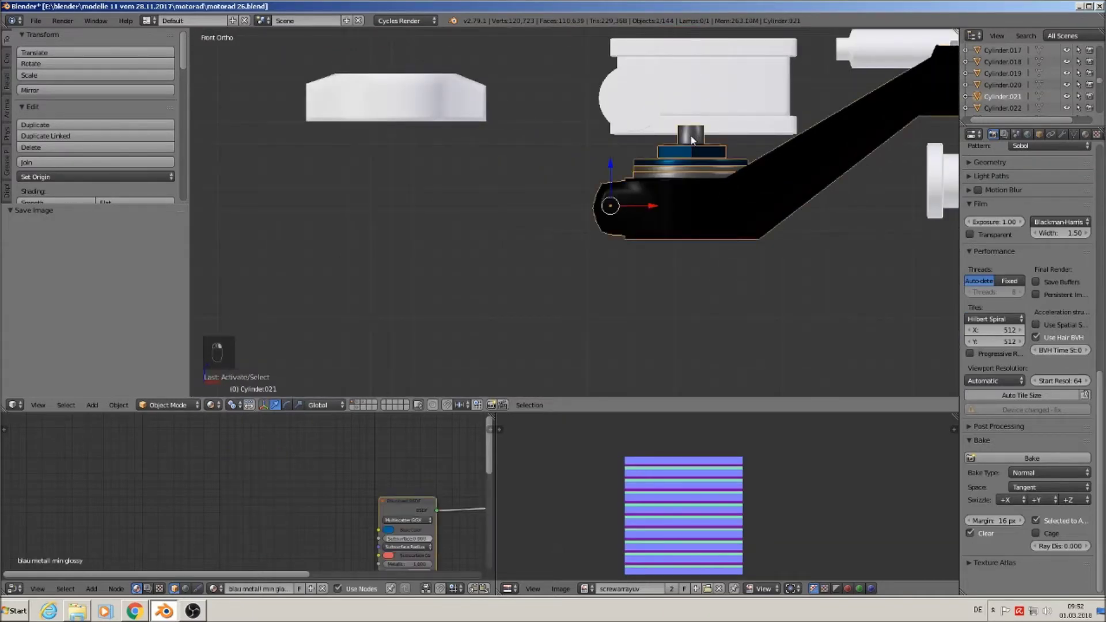
pyautogui.click(1085, 134)
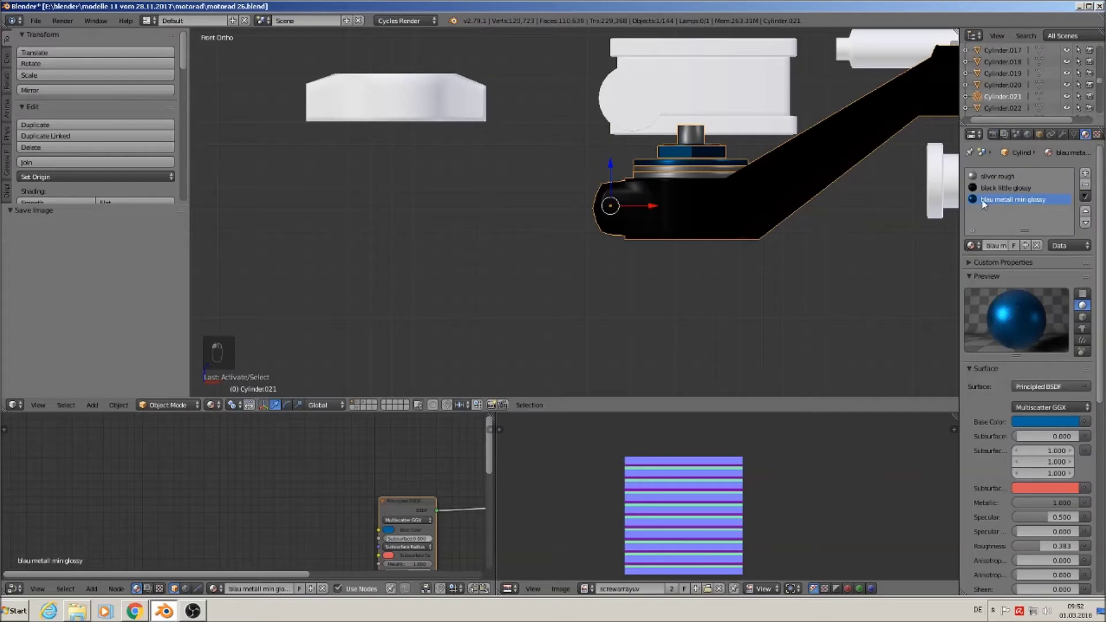
pyautogui.click(1086, 174)
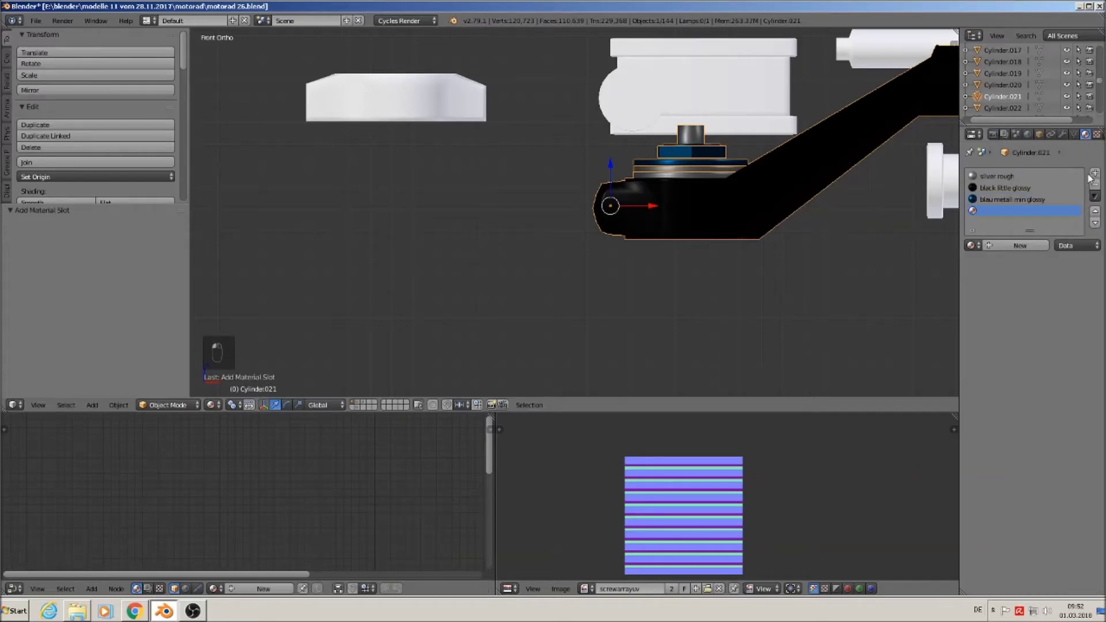
pyautogui.click(1017, 247)
# Name the clamp's new material "Silver screw normal array".
pyautogui.write('S')
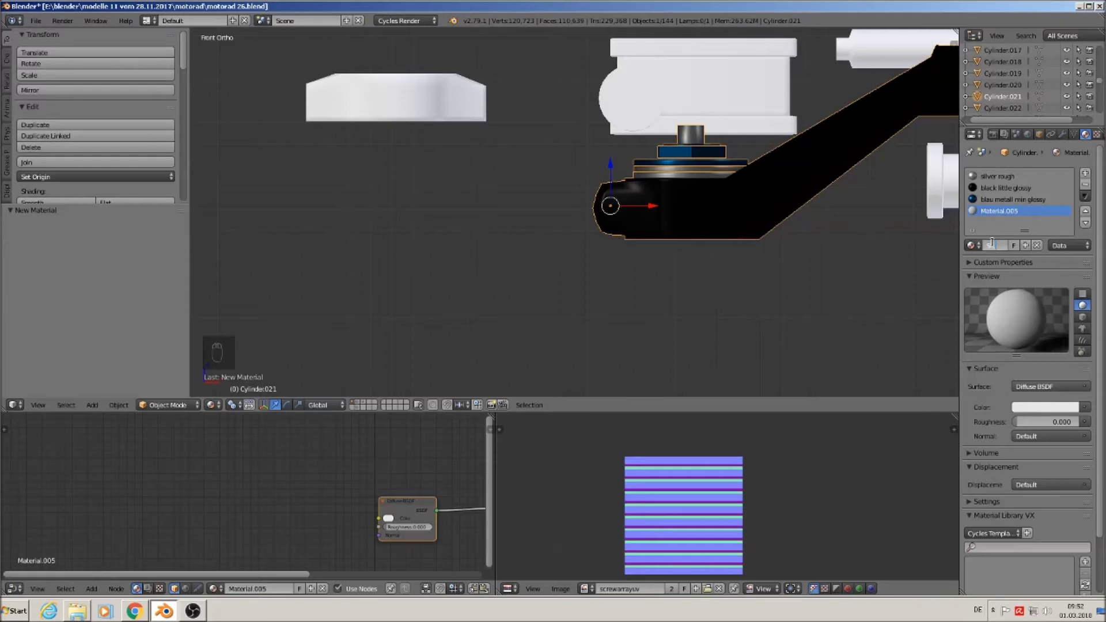
pyautogui.press('BackSpace')
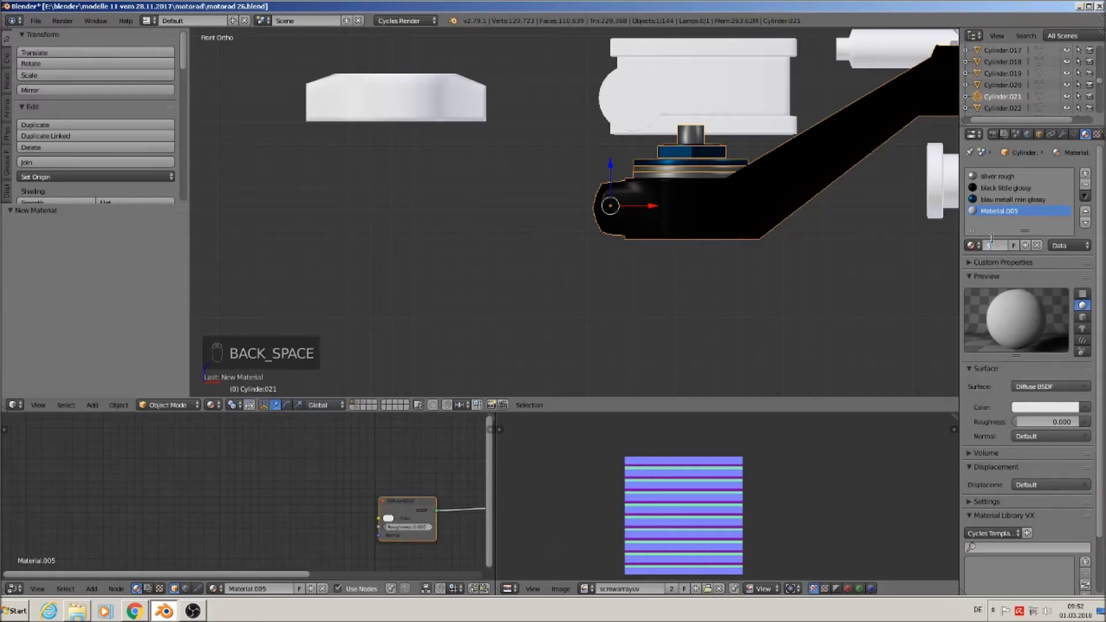
pyautogui.write('ilver')
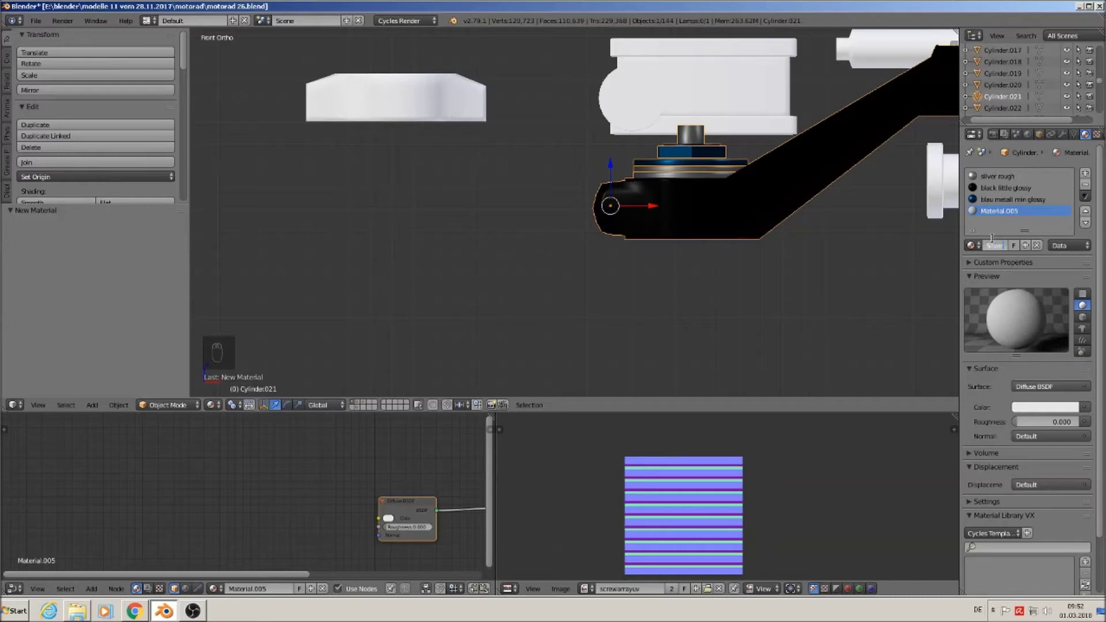
pyautogui.write(' screw')
pyautogui.write(' r')
pyautogui.press('Return')
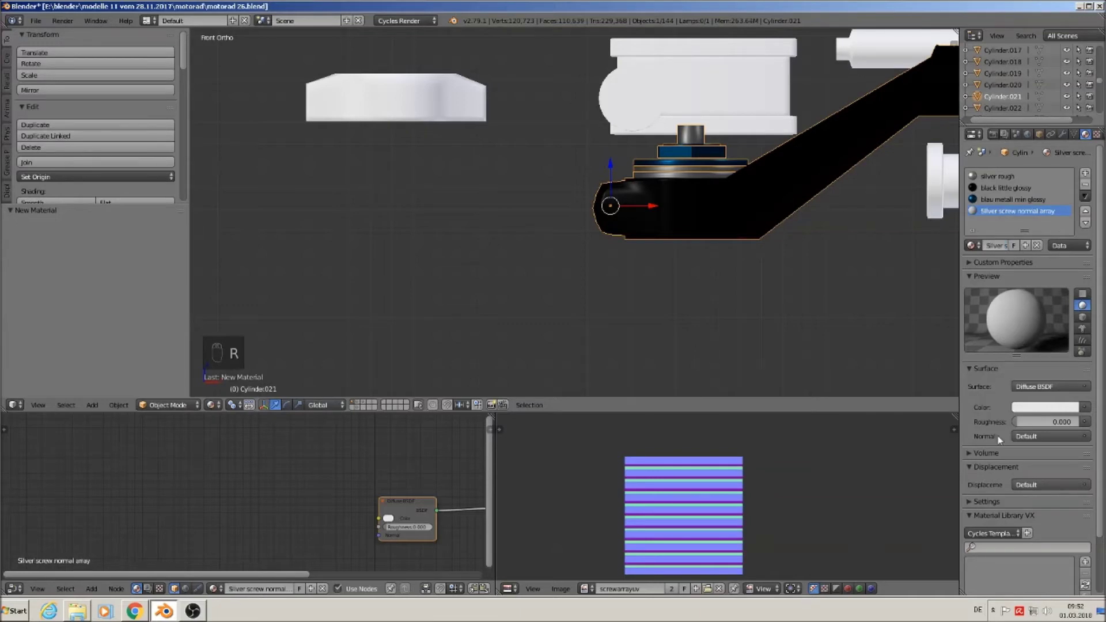
# Switch the new material's surface to Principled BSDF with metallic 1 and roughness about 0.472.
pyautogui.click(1021, 388)
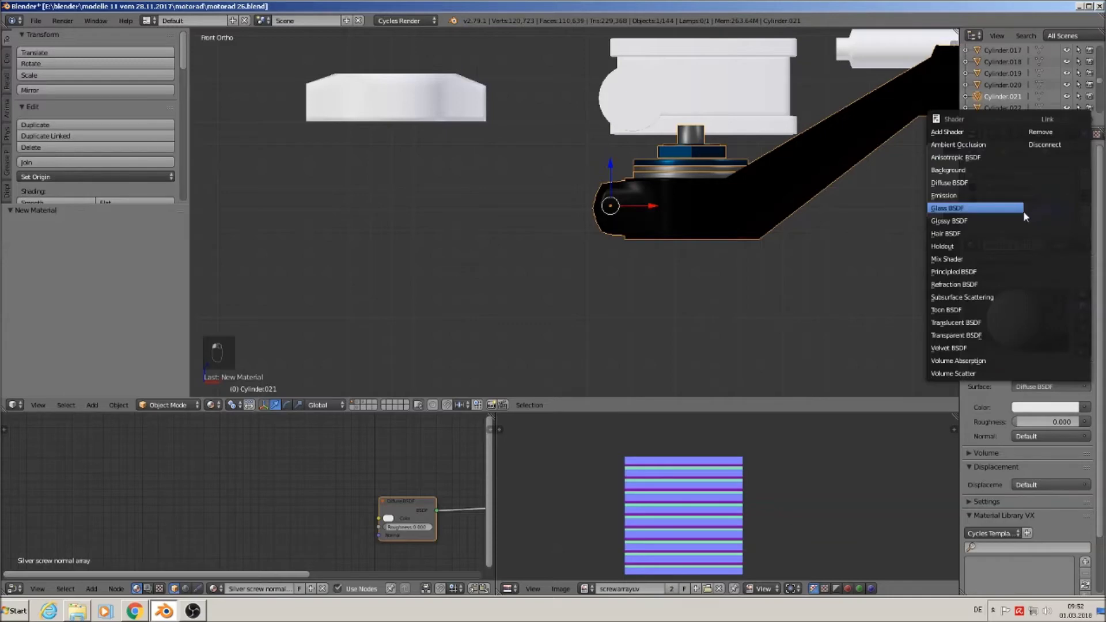
pyautogui.click(972, 272)
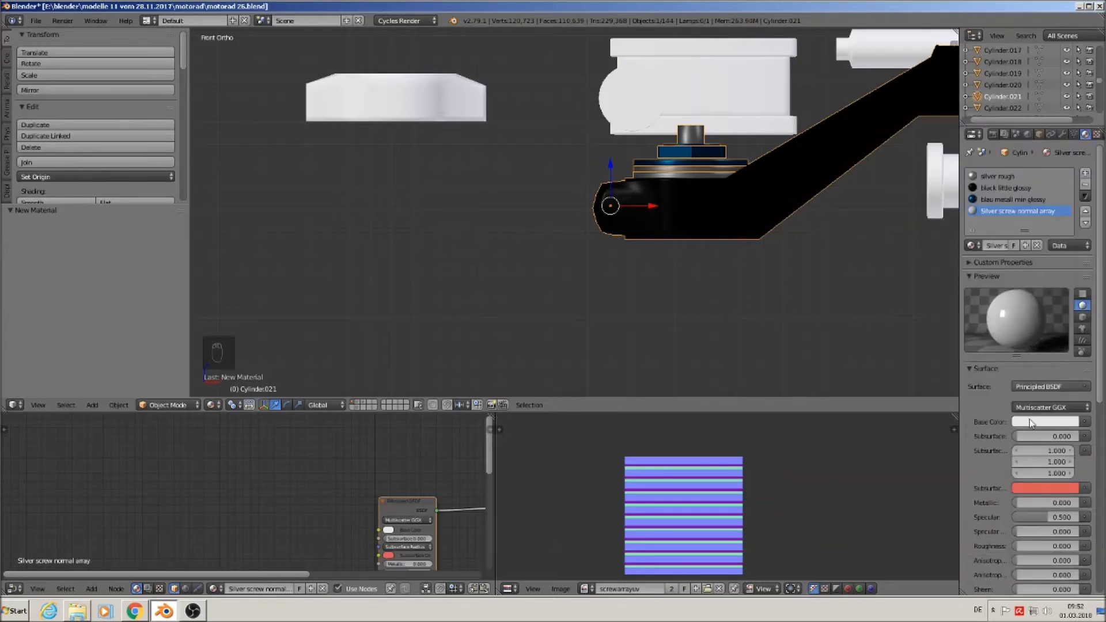
pyautogui.click(1040, 503)
pyautogui.write('1')
pyautogui.press('Return')
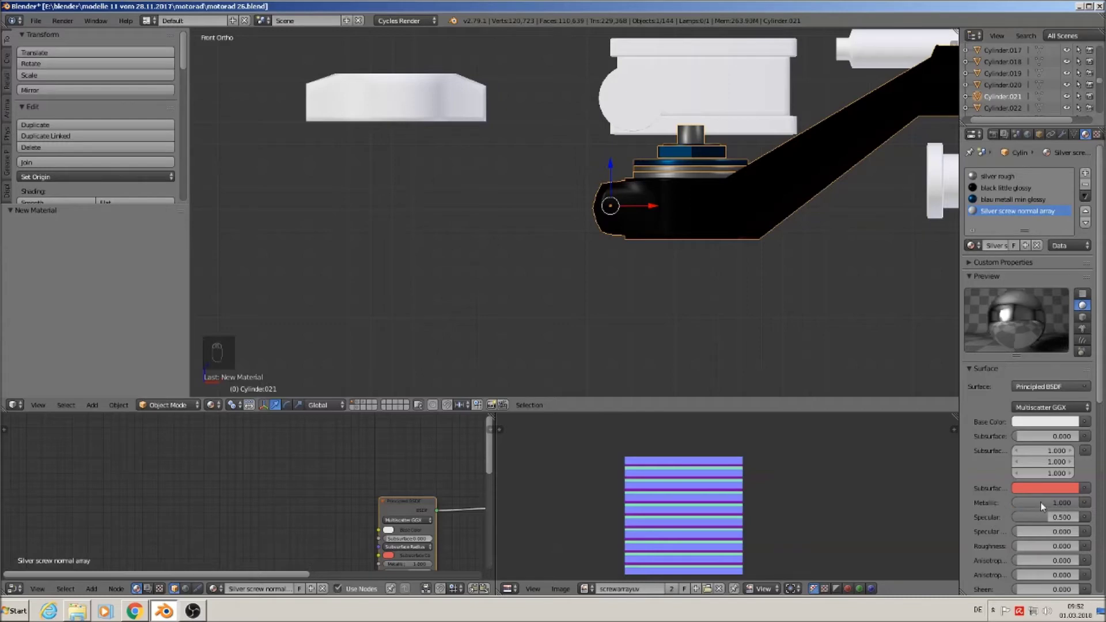
pyautogui.moveTo(1028, 545); pyautogui.dragTo(1046, 546)
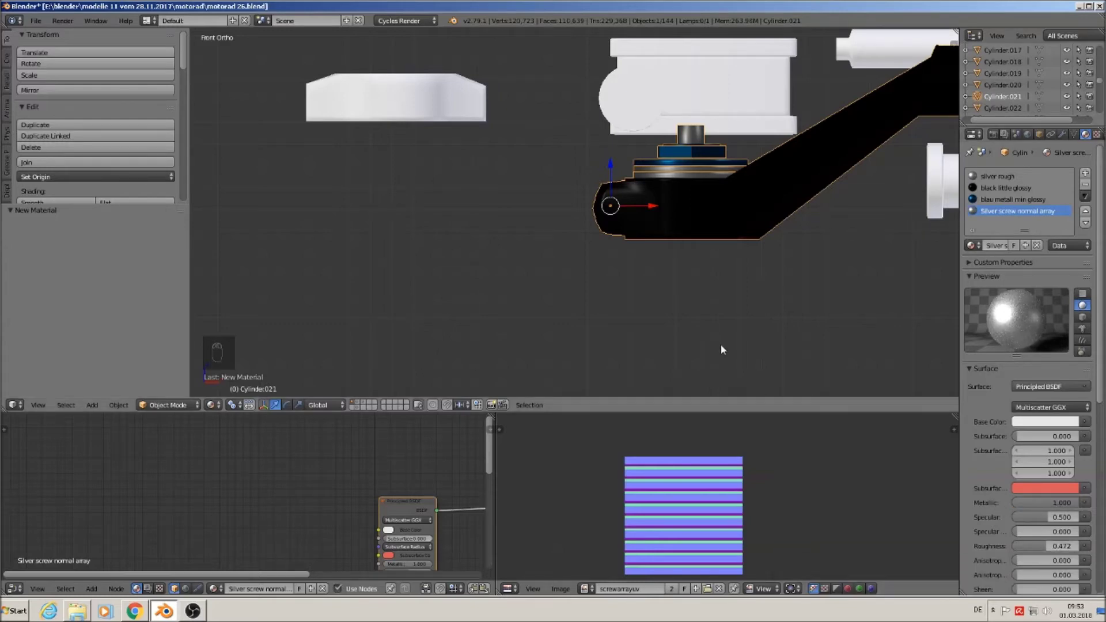
pyautogui.moveTo(368, 489); pyautogui.dragTo(316, 436, button='middle')
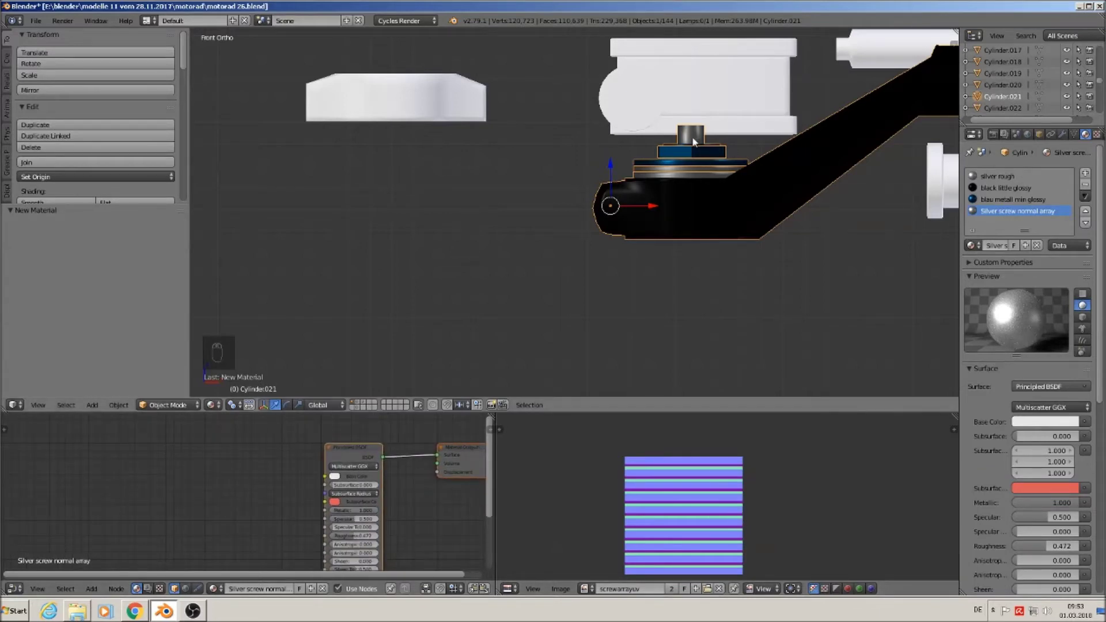
# In Edit Mode, select the linked cylinder on top of the blue nut and assign the Silver screw normal array material to it.
pyautogui.scroll(4, 666, 192)
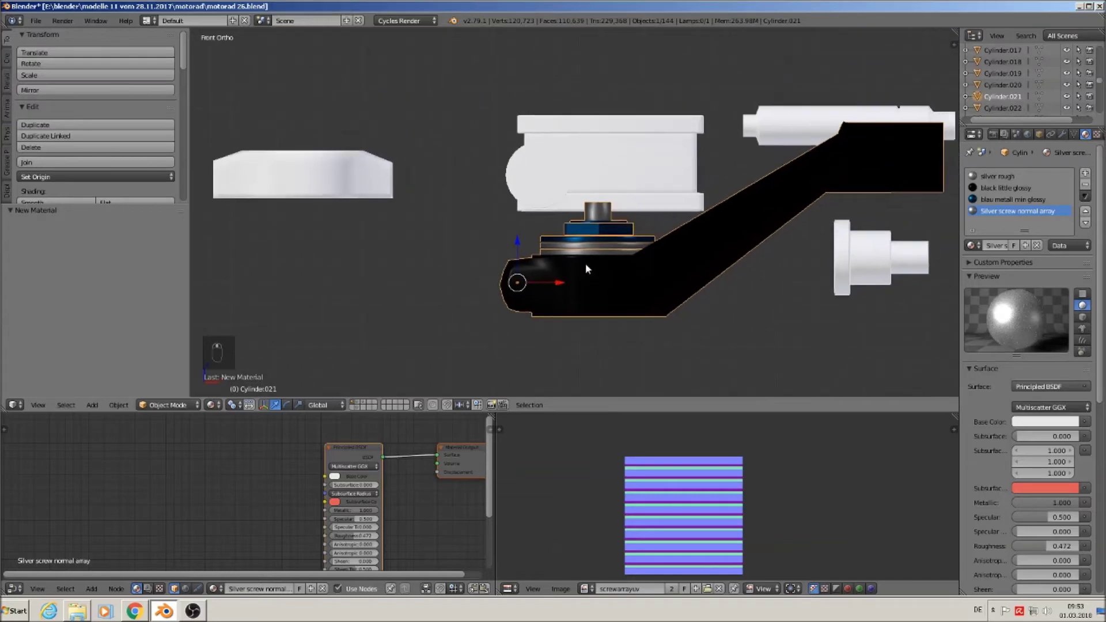
pyautogui.scroll(2, 602, 258)
pyautogui.press('Tab')
pyautogui.press('a')
pyautogui.press('a')
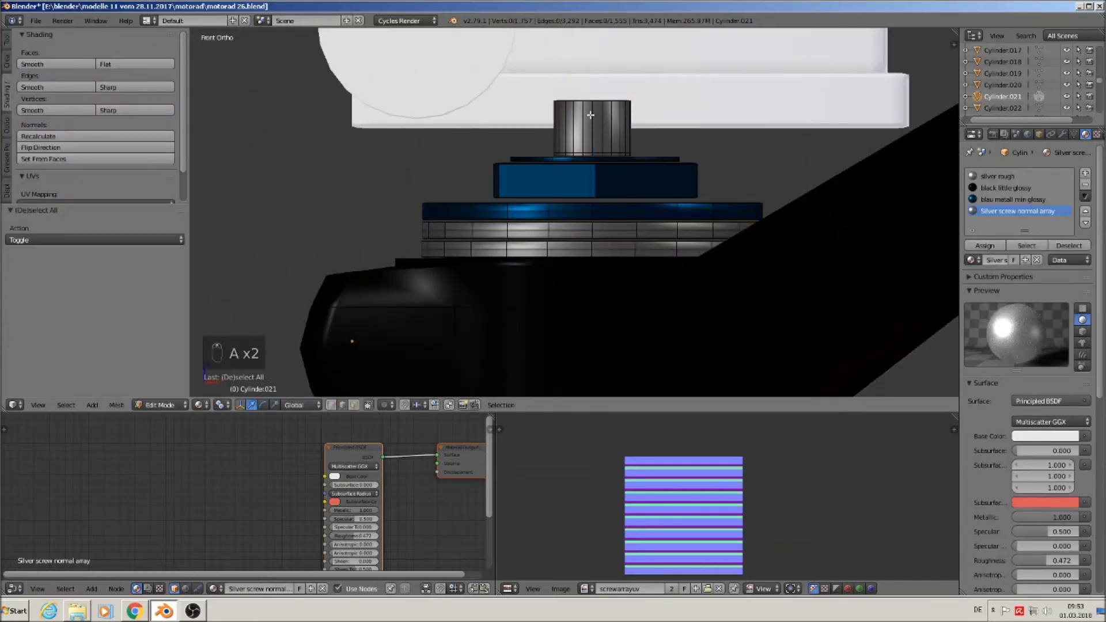
pyautogui.press('l')
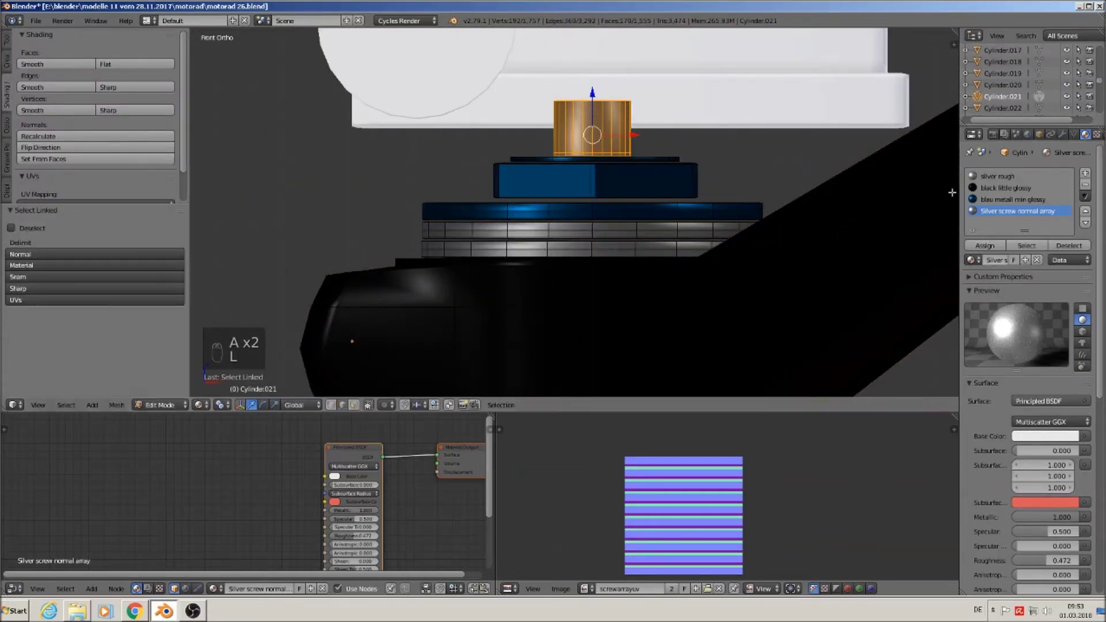
pyautogui.click(986, 246)
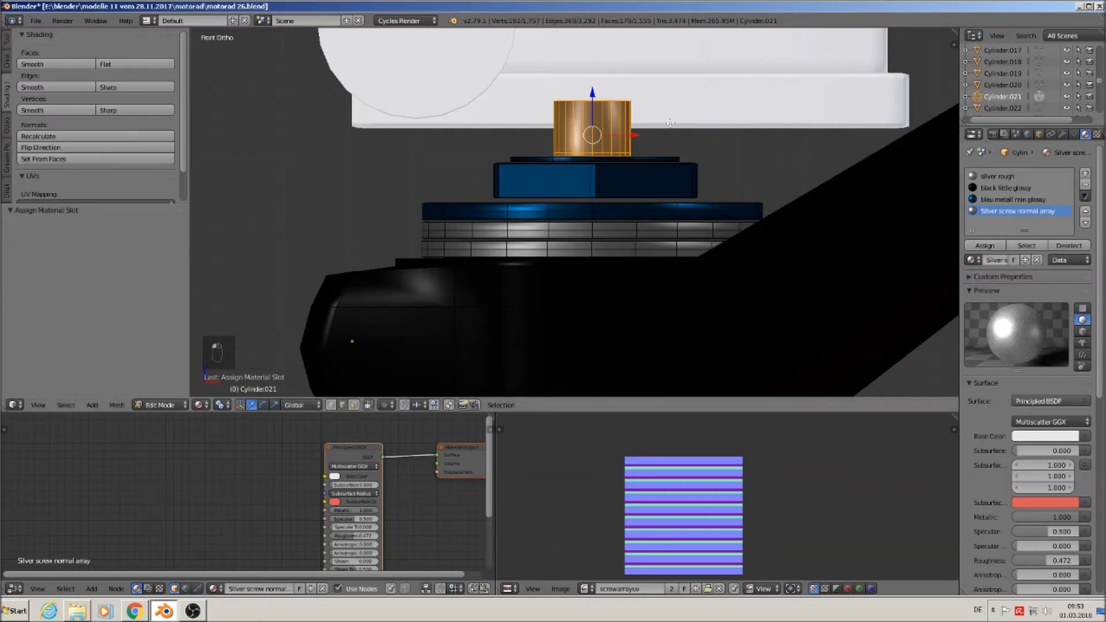
# Mark the edge loops around the bolt cylinder's upper and lower rims as seams.
pyautogui.moveTo(660, 114); pyautogui.dragTo(538, 104, button='middle')
pyautogui.scroll(3, 538, 105)
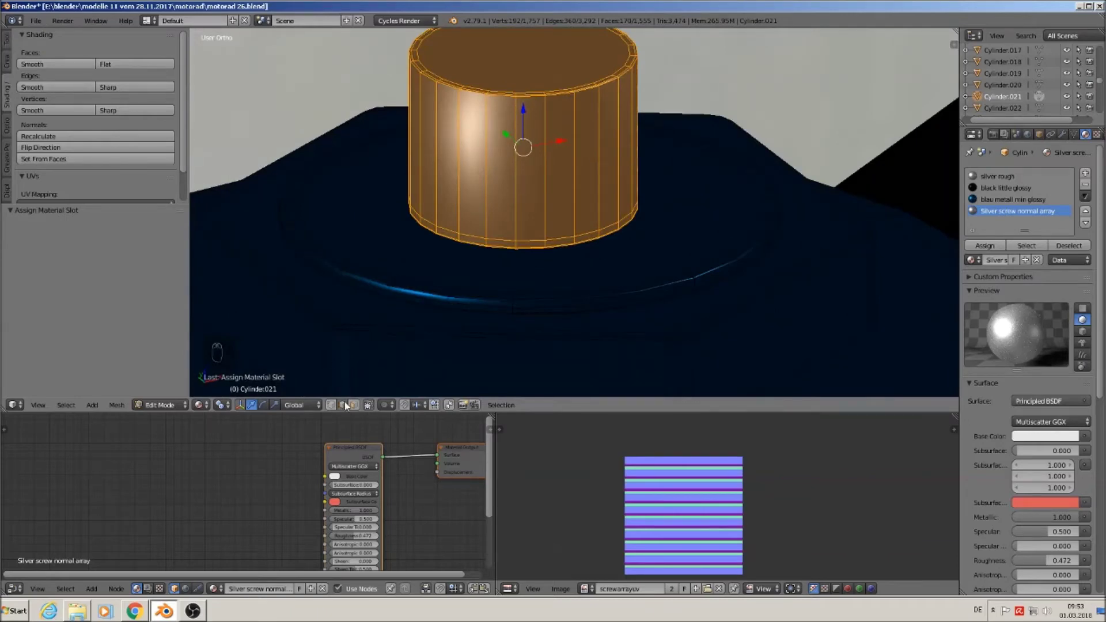
pyautogui.keyDown('alt'); pyautogui.rightClick(472, 92); pyautogui.keyUp('alt')
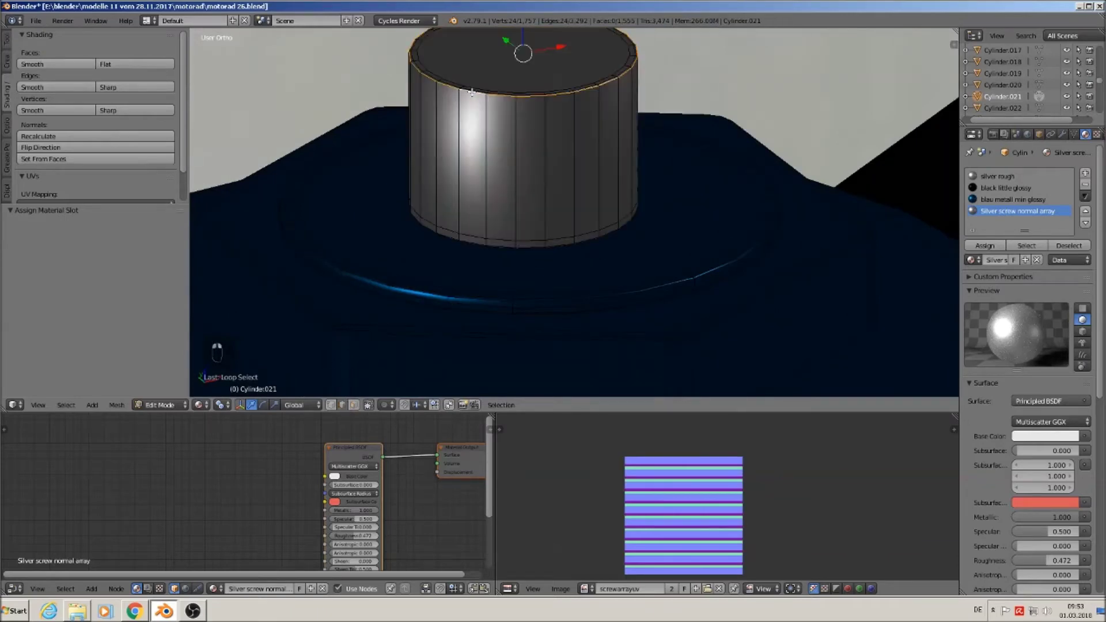
pyautogui.keyDown('alt'); pyautogui.keyDown('shift'); pyautogui.rightClick(498, 238); pyautogui.keyUp('shift'); pyautogui.keyUp('alt')
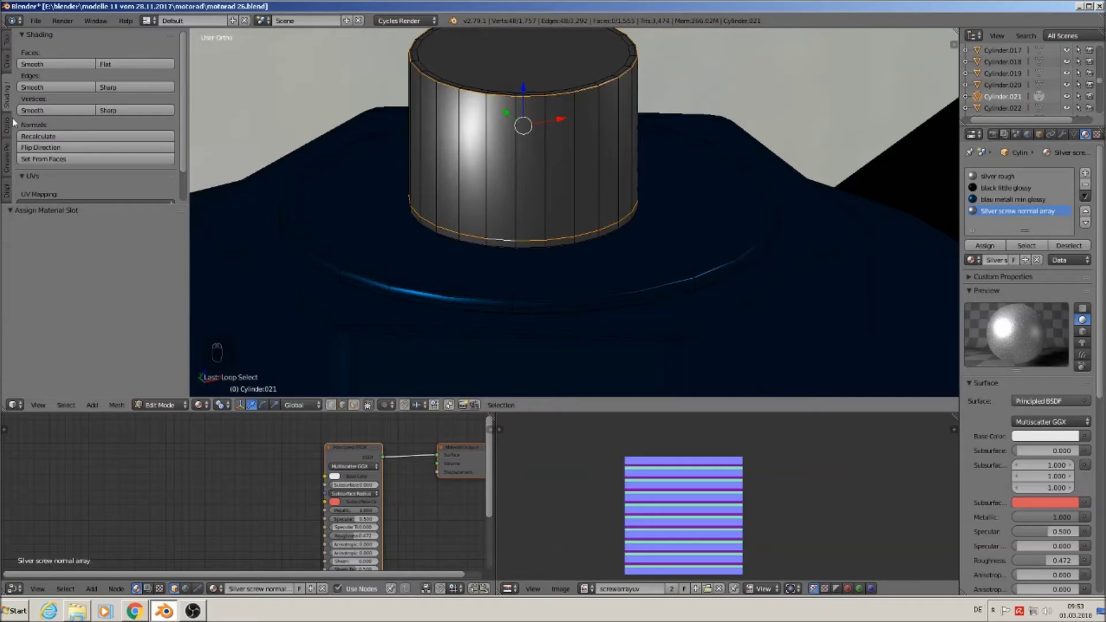
pyautogui.scroll(-2, 111, 148)
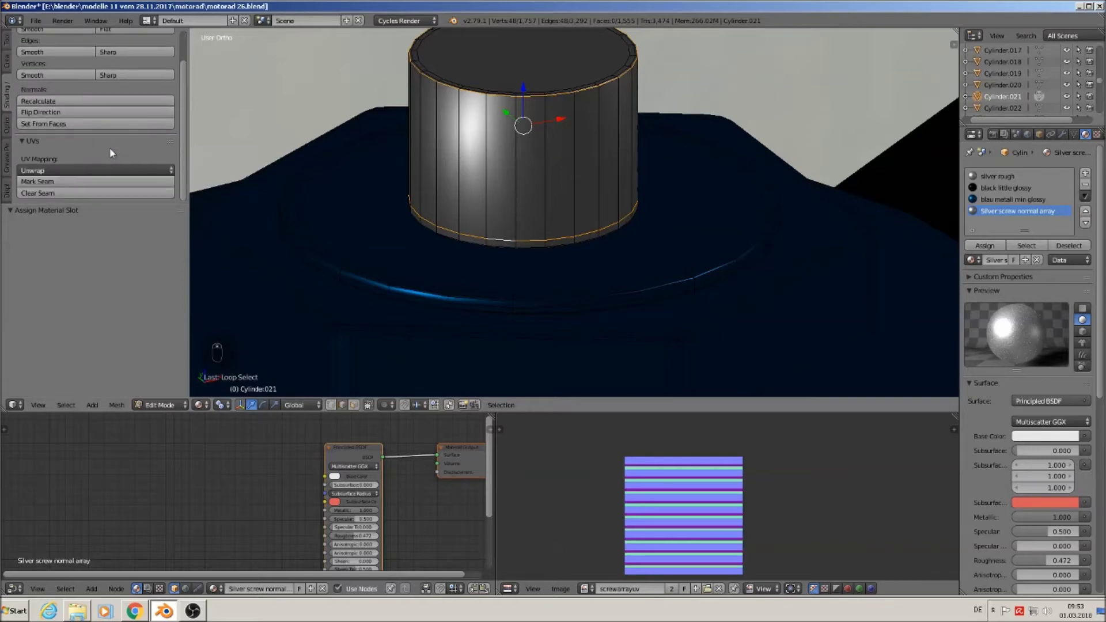
pyautogui.click(52, 182)
# Mark one vertical edge on the bolt cylinder's side wall as a seam.
pyautogui.scroll(-5, 388, 103)
pyautogui.moveTo(499, 195); pyautogui.dragTo(625, 209, button='middle')
pyautogui.scroll(2, 624, 209)
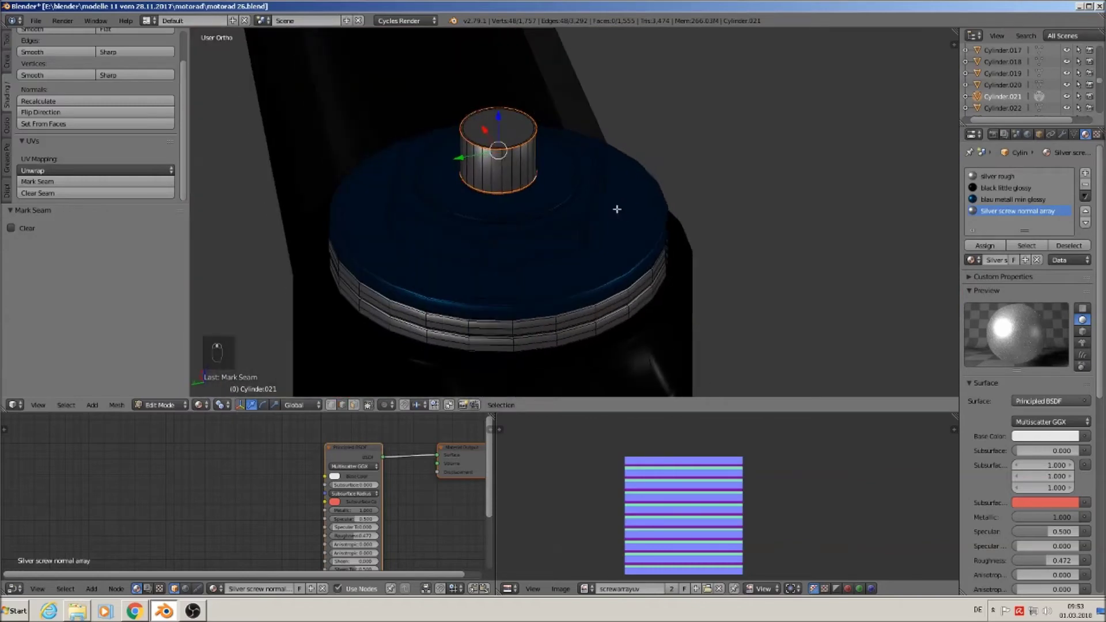
pyautogui.scroll(2, 486, 152)
pyautogui.rightClick(435, 135)
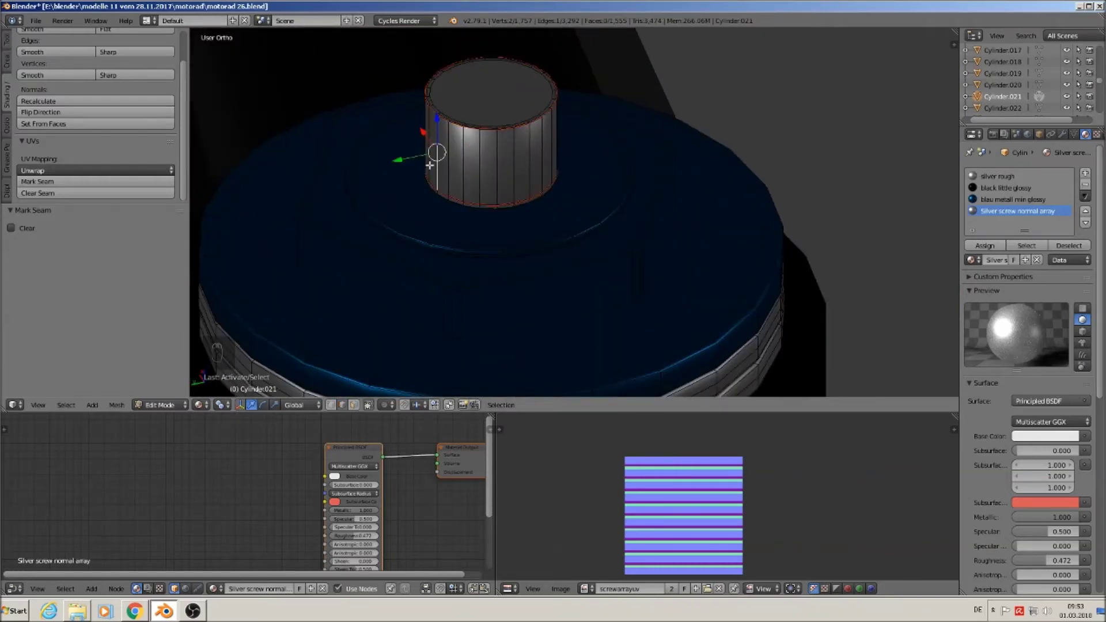
pyautogui.click(57, 181)
# Select the clamp's whole mesh, unwrap it along the marked seams and return to Object Mode.
pyautogui.press('KP_1')
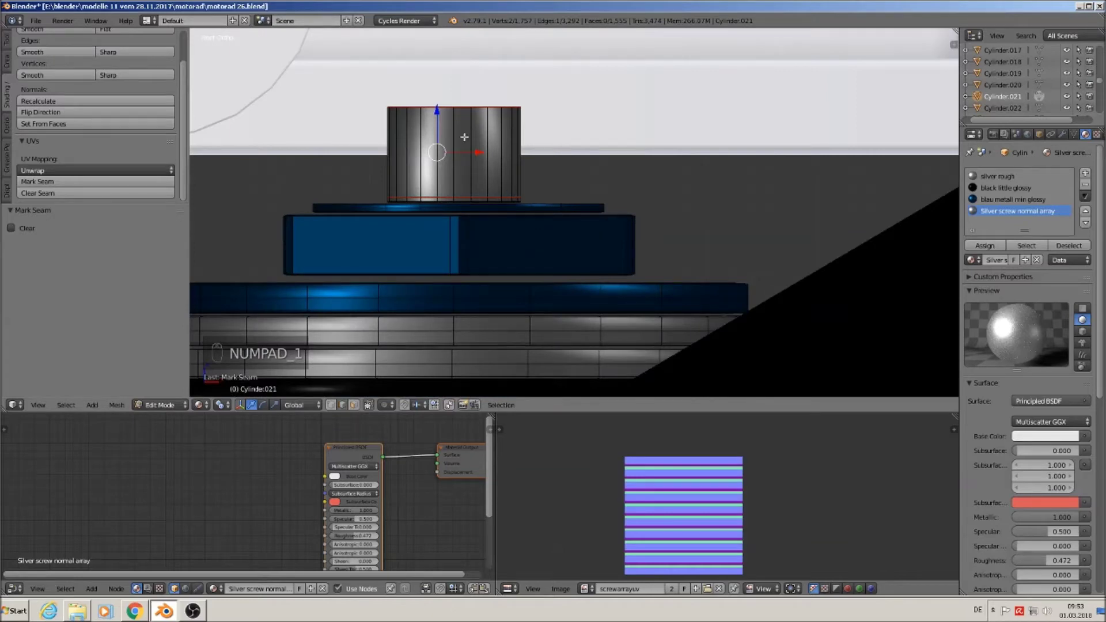
pyautogui.press('a')
pyautogui.press('a')
pyautogui.press('a')
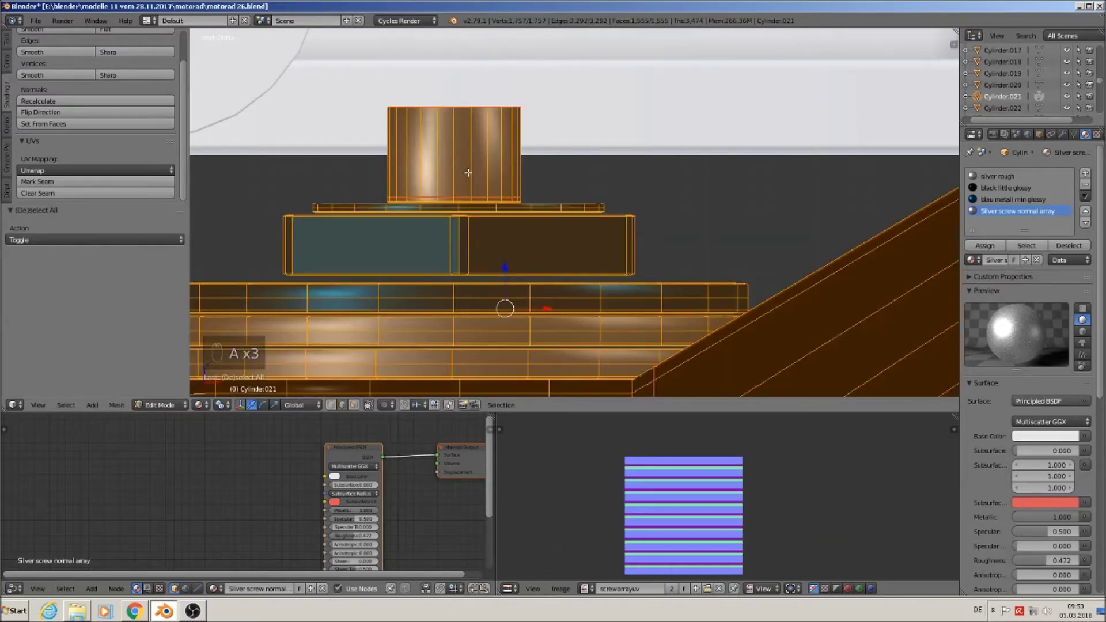
pyautogui.press('u')
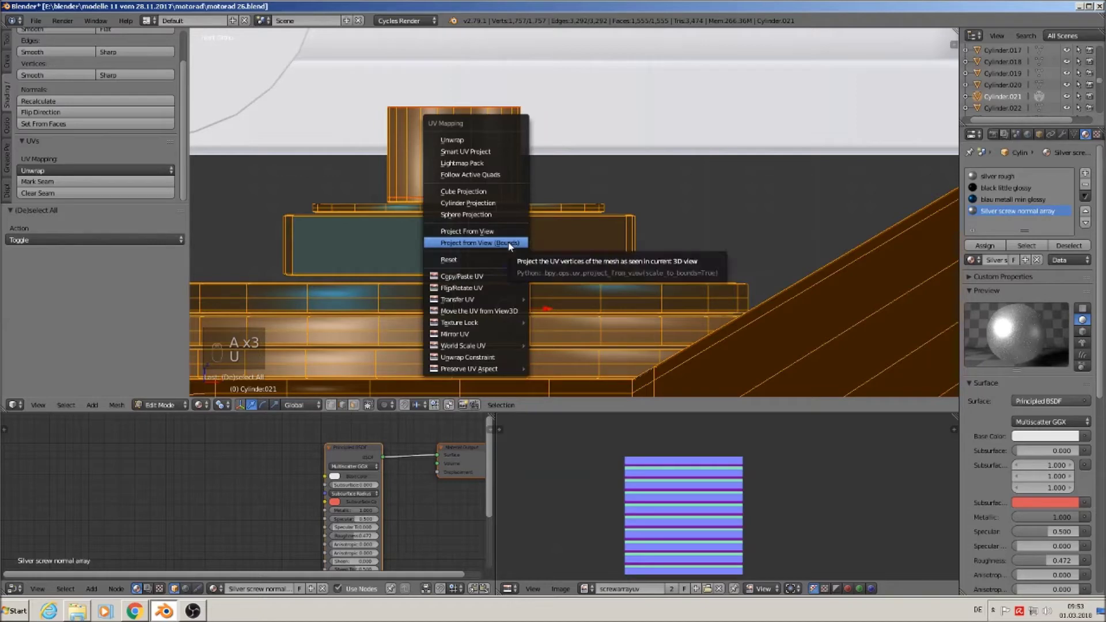
pyautogui.click(492, 140)
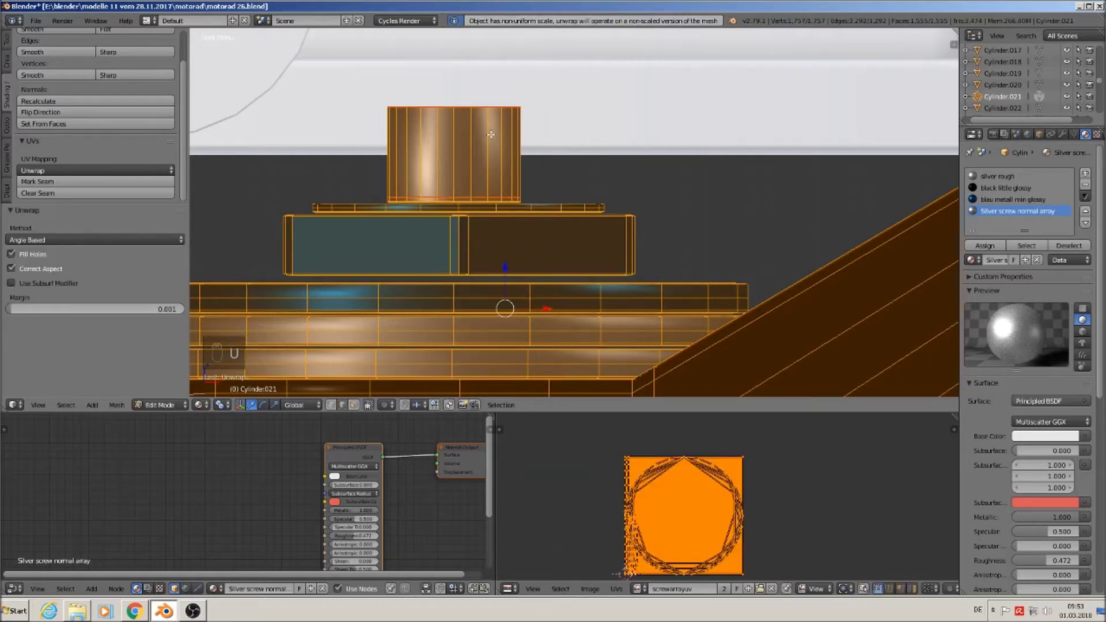
pyautogui.press('Tab')
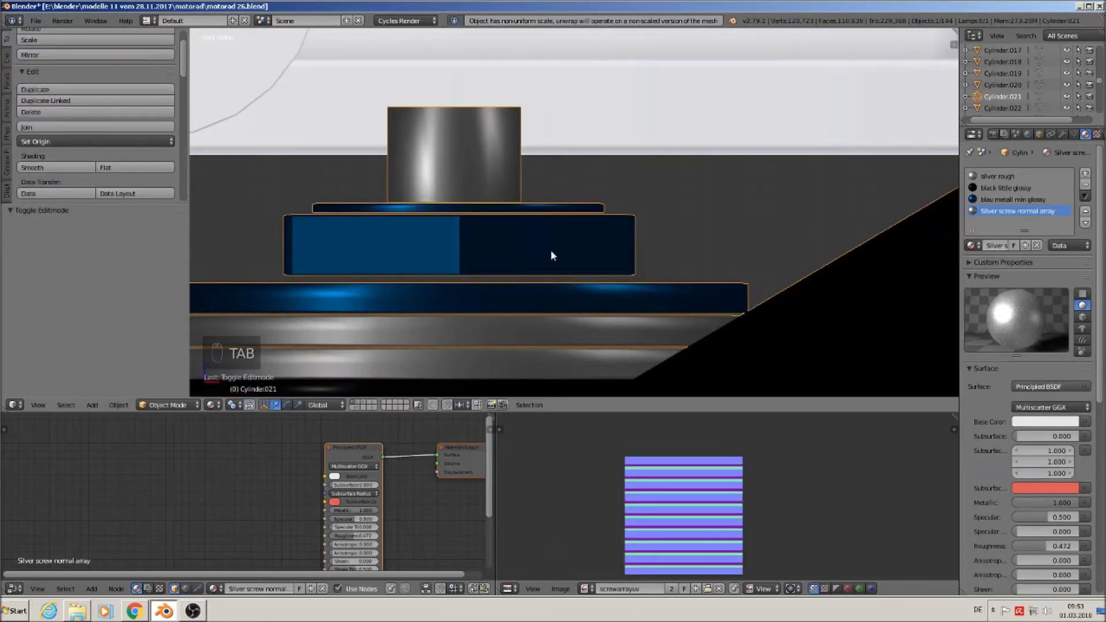
# Apply the clamp object's rotation and scale.
pyautogui.scroll(-6, 542, 259)
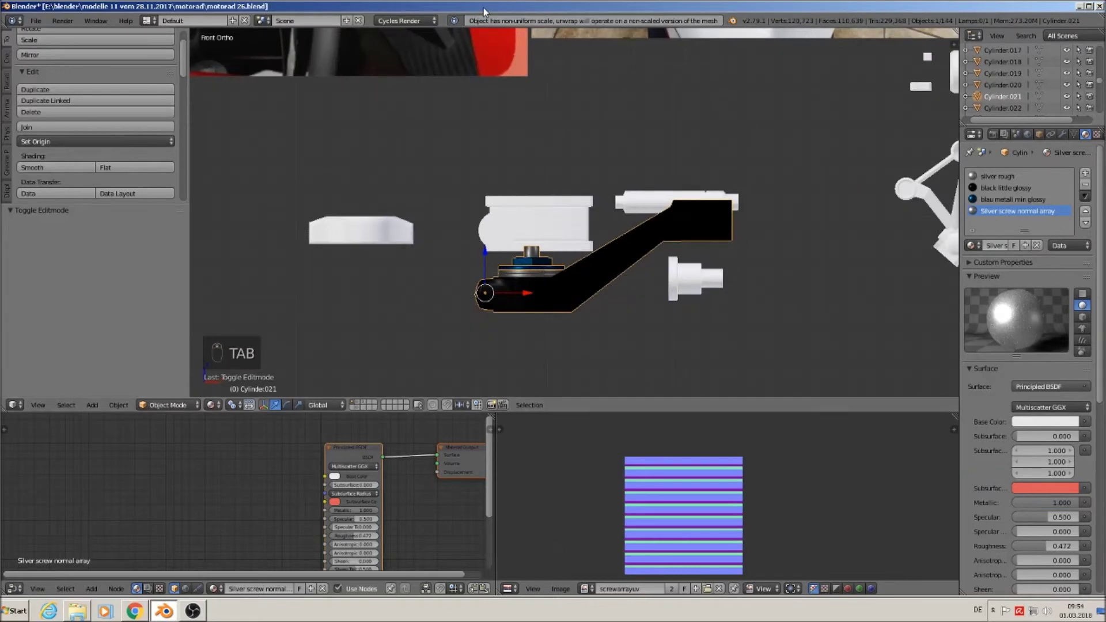
pyautogui.moveTo(520, 320); pyautogui.dragTo(545, 287, button='middle')
pyautogui.click(110, 404)
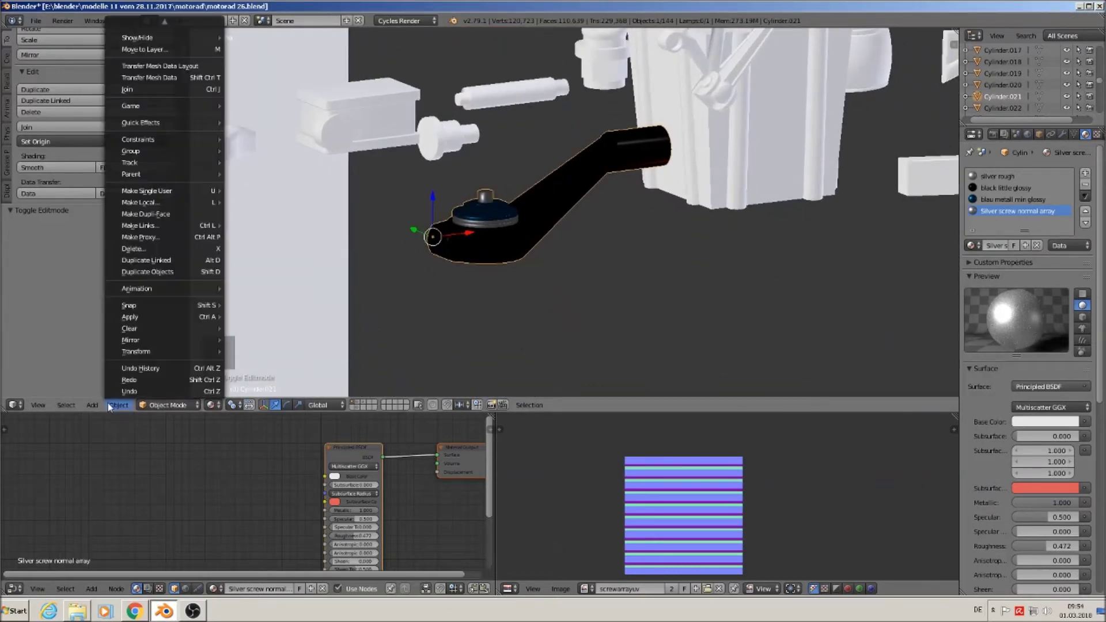
pyautogui.moveTo(170, 323)
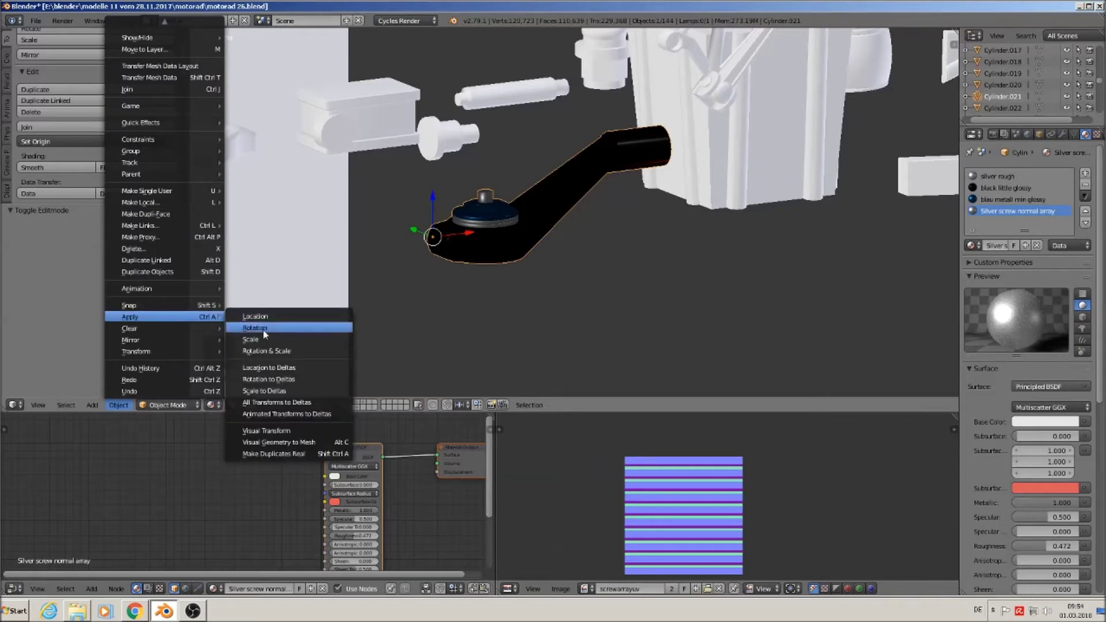
pyautogui.click(277, 351)
# Unwrap the clamp's whole mesh again along its seams with the rotation and scale applied.
pyautogui.press('KP_1')
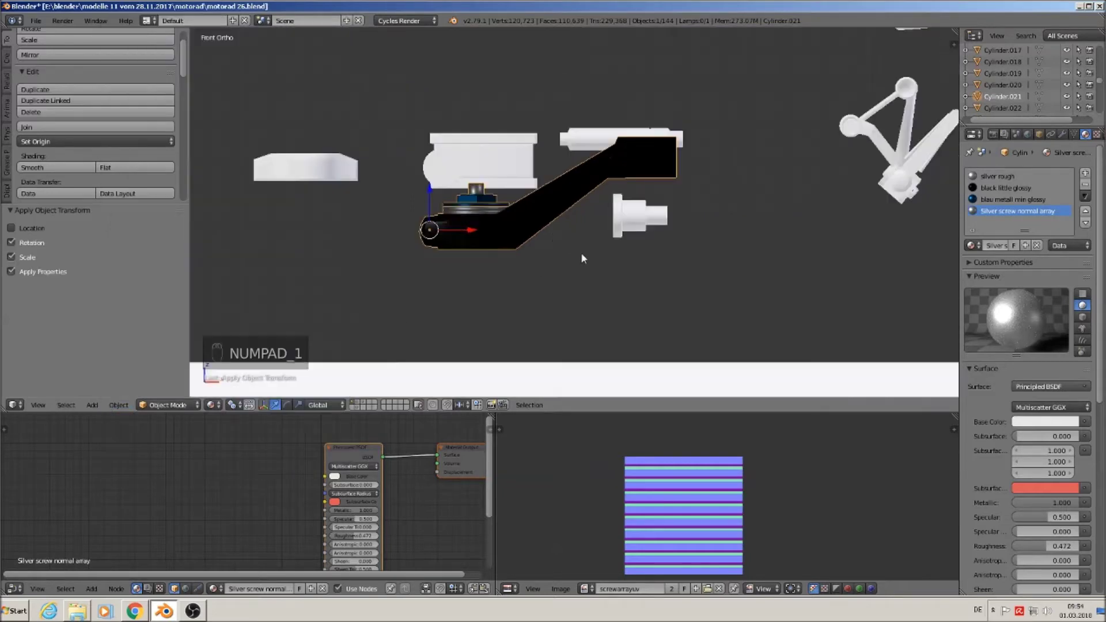
pyautogui.press('Tab')
pyautogui.press('u')
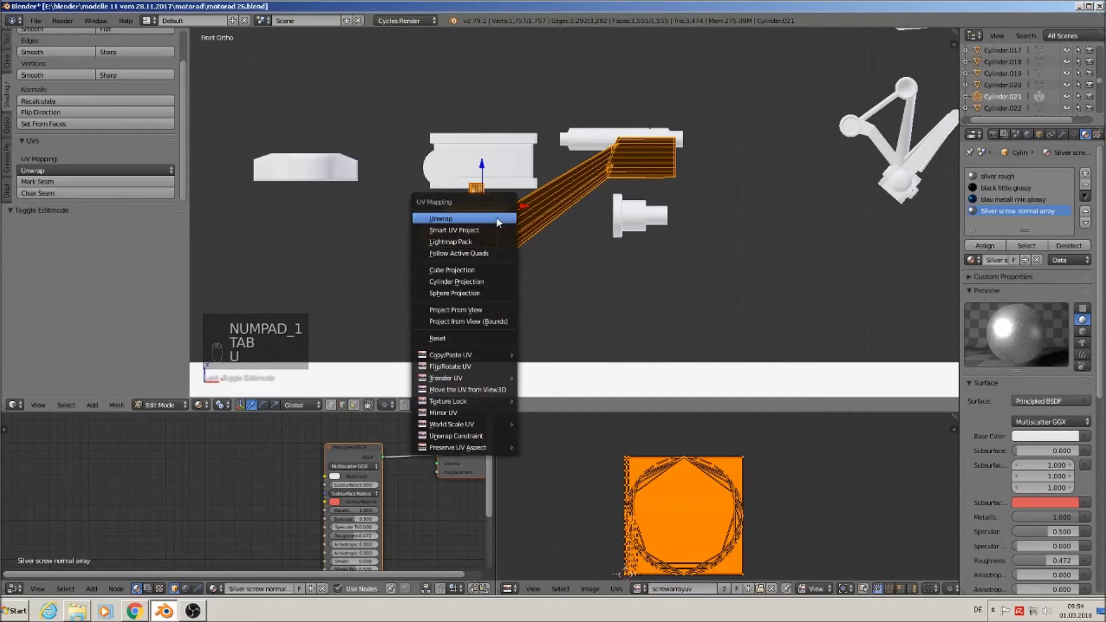
pyautogui.click(498, 222)
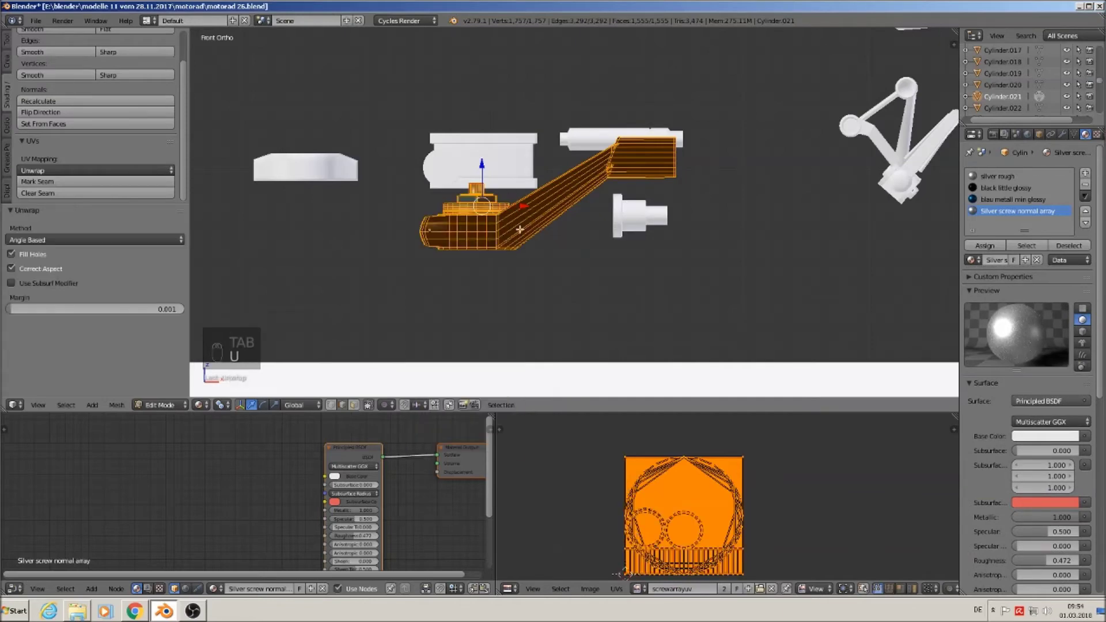
# Select only the side-wall faces of the bolt cylinder, using face select mode and the seam-bounded linked selection.
pyautogui.scroll(3, 515, 237)
pyautogui.scroll(2, 419, 139)
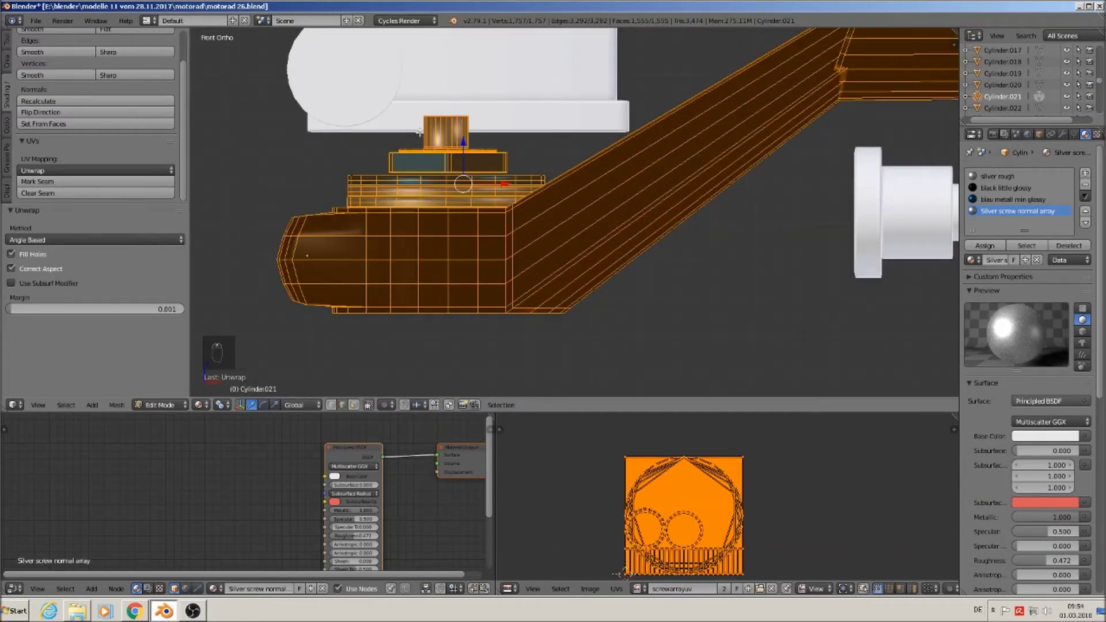
pyautogui.keyDown('alt'); pyautogui.rightClick(440, 134); pyautogui.keyUp('alt')
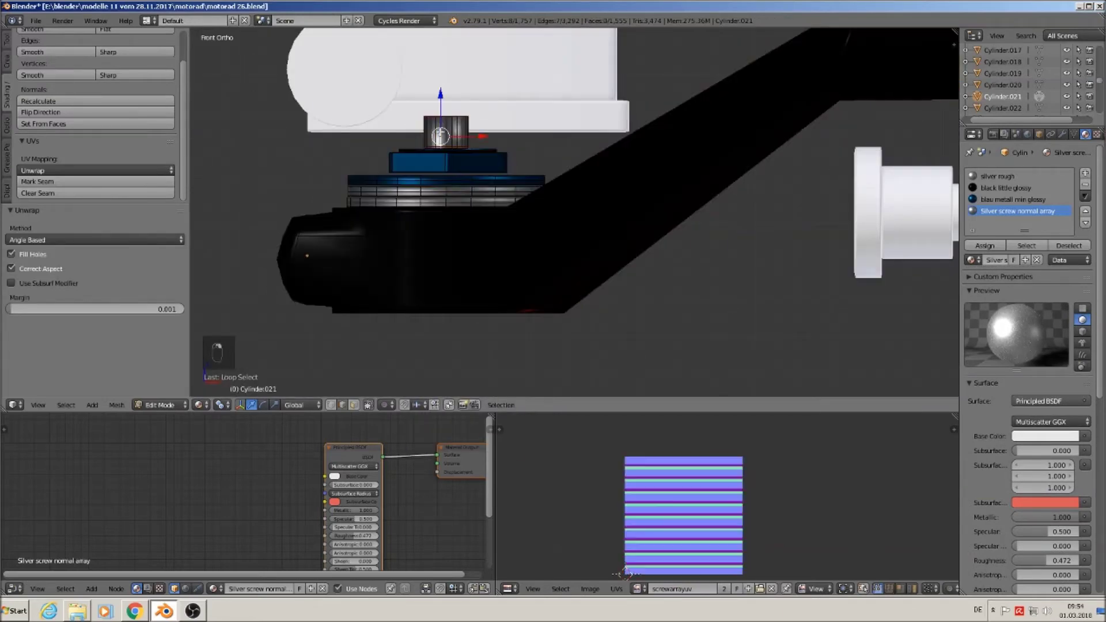
pyautogui.click(354, 405)
pyautogui.press('l')
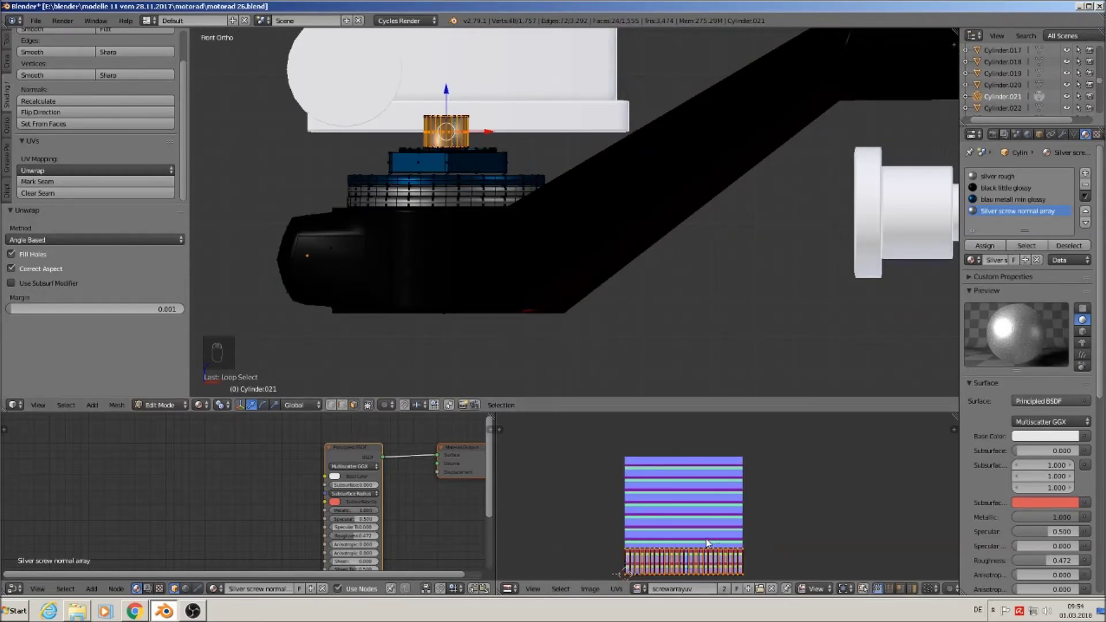
# Enlarge the node editor and add a Texture Coordinate node well ahead of the Principled BSDF node.
pyautogui.moveTo(331, 485); pyautogui.dragTo(301, 457, button='middle')
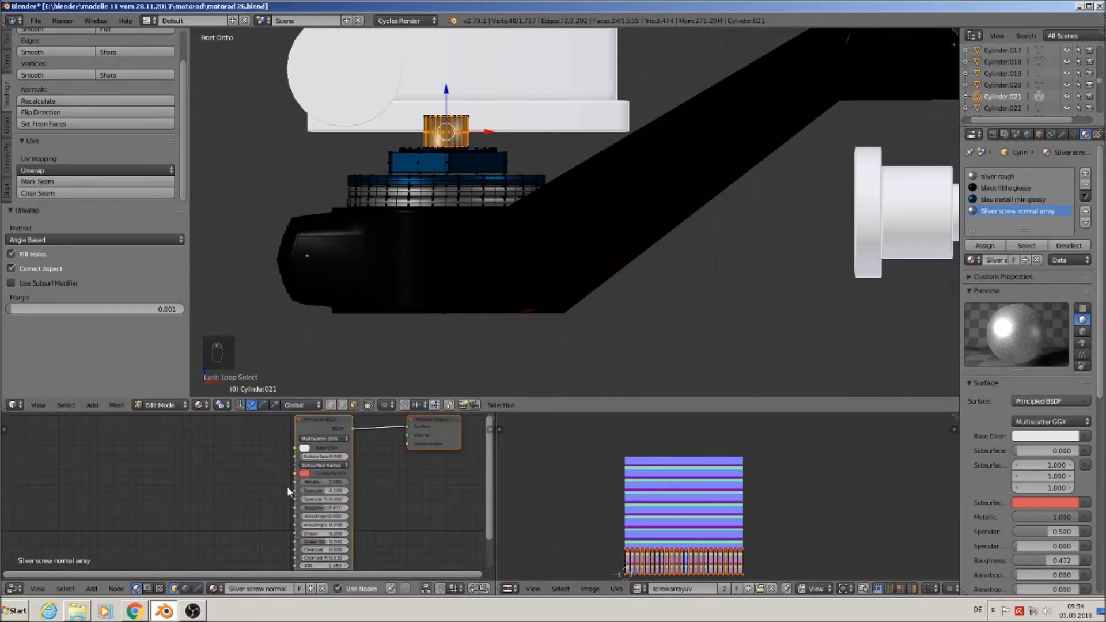
pyautogui.moveTo(383, 411); pyautogui.dragTo(382, 304)
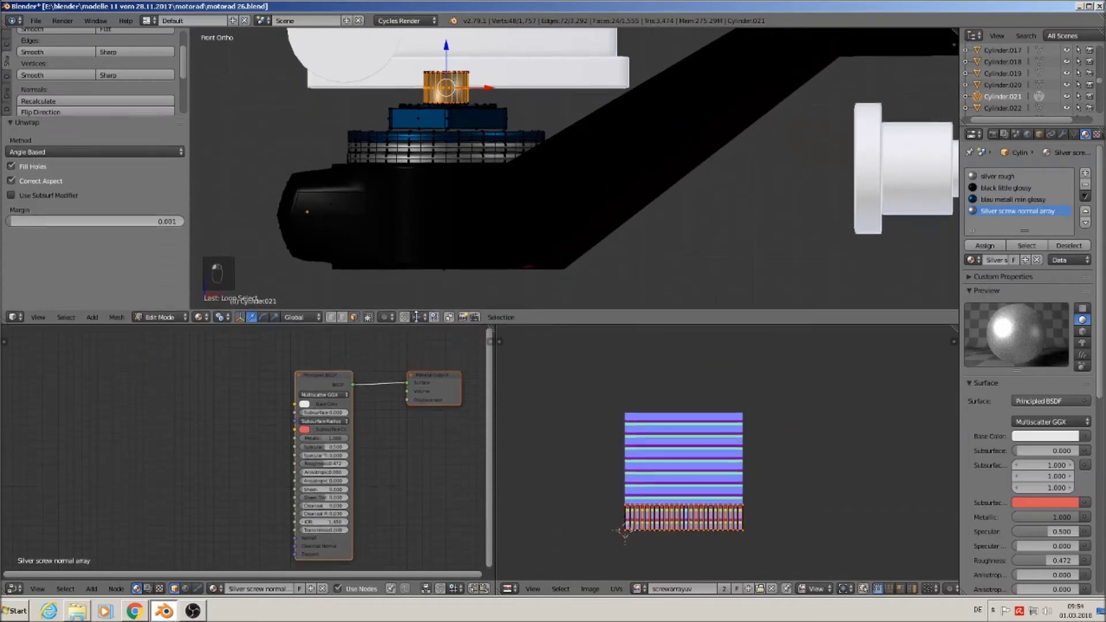
pyautogui.moveTo(148, 488); pyautogui.dragTo(213, 469, button='middle')
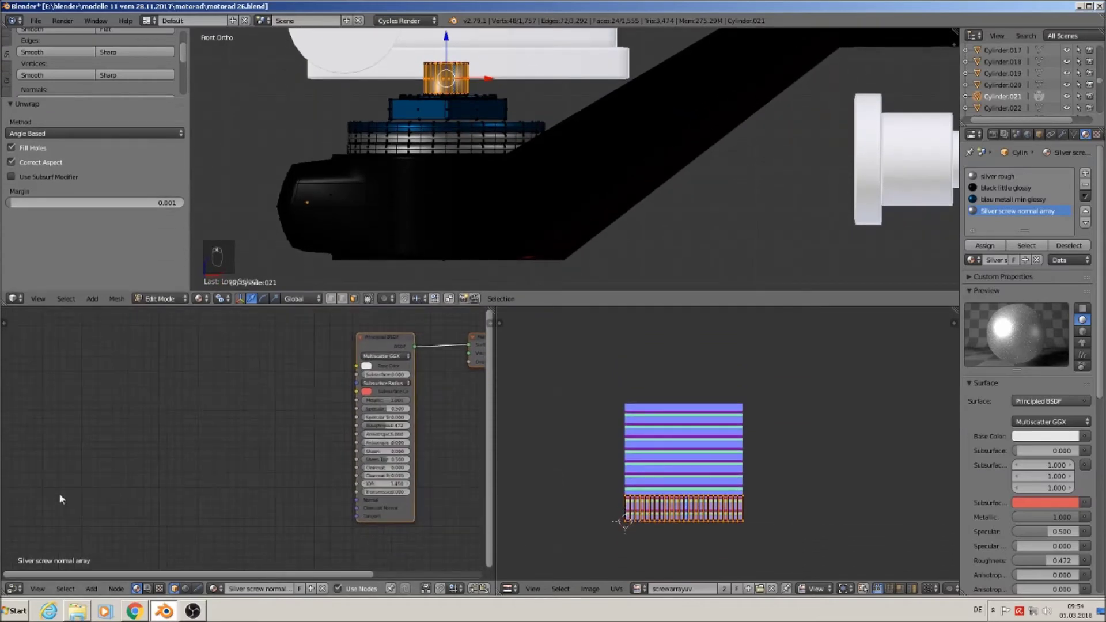
pyautogui.click(91, 588)
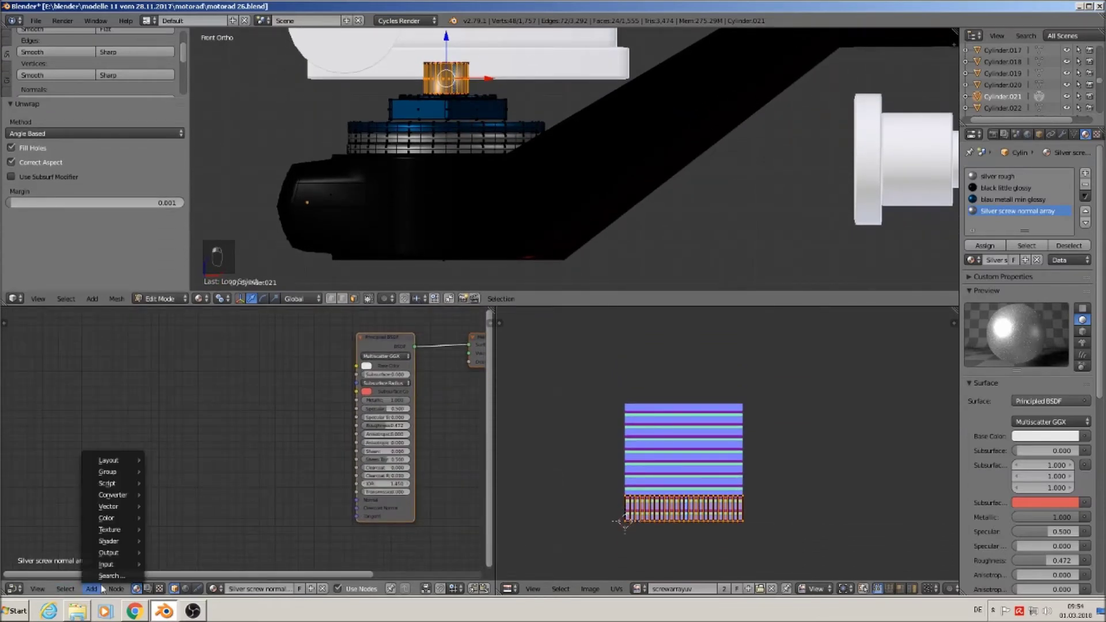
pyautogui.moveTo(107, 564)
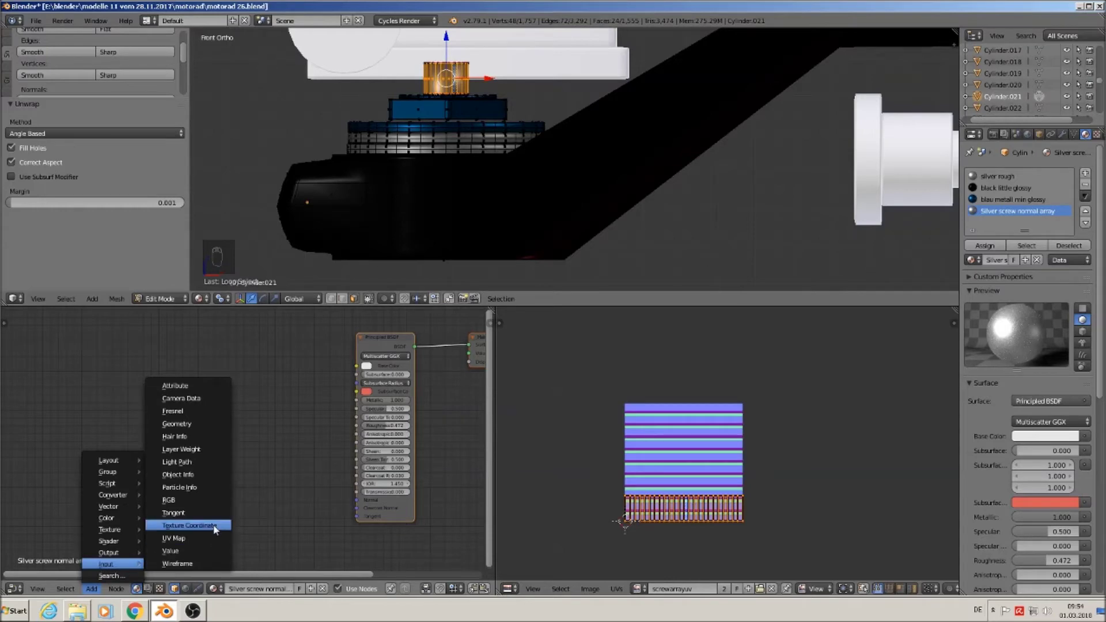
pyautogui.click(222, 530)
pyautogui.click(3, 412)
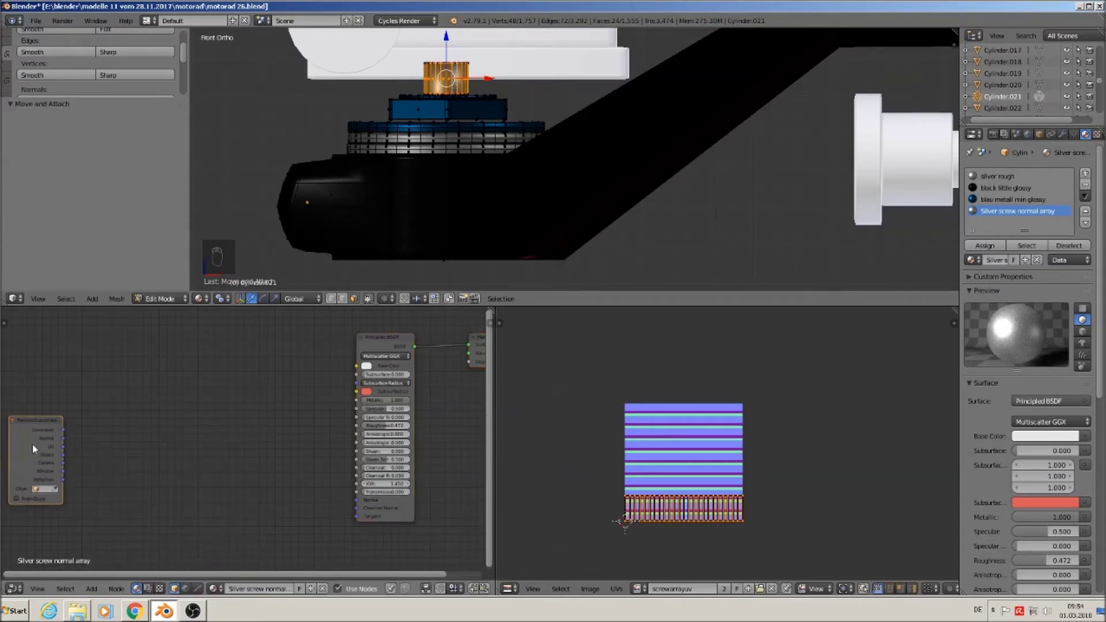
# Add a Mapping node beside the Texture Coordinate node.
pyautogui.click(92, 589)
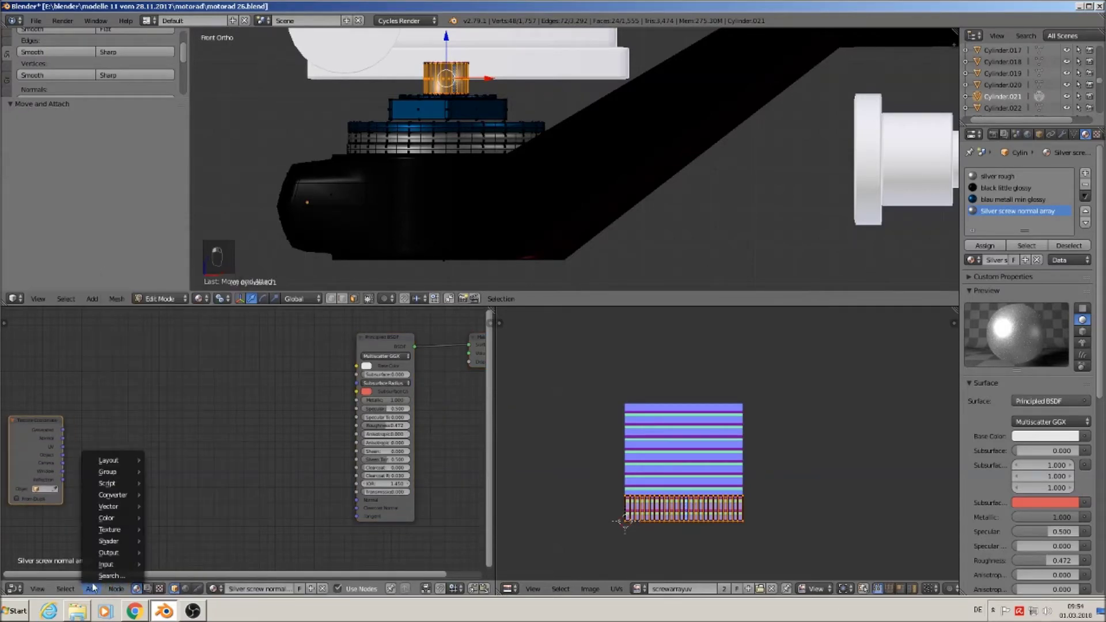
pyautogui.moveTo(109, 506)
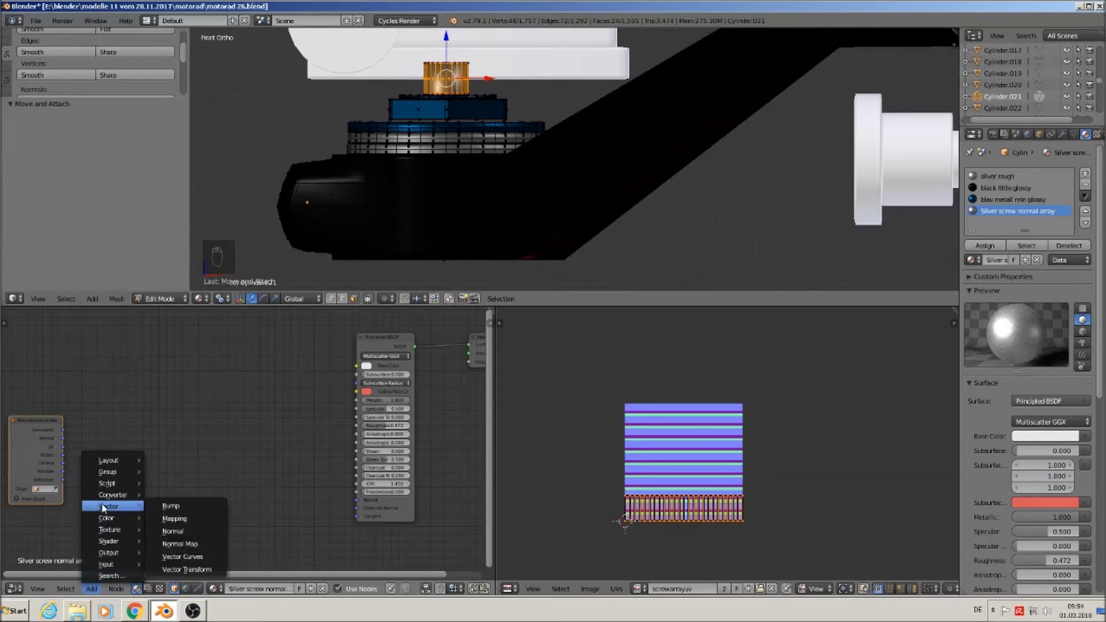
pyautogui.click(166, 518)
pyautogui.click(184, 526)
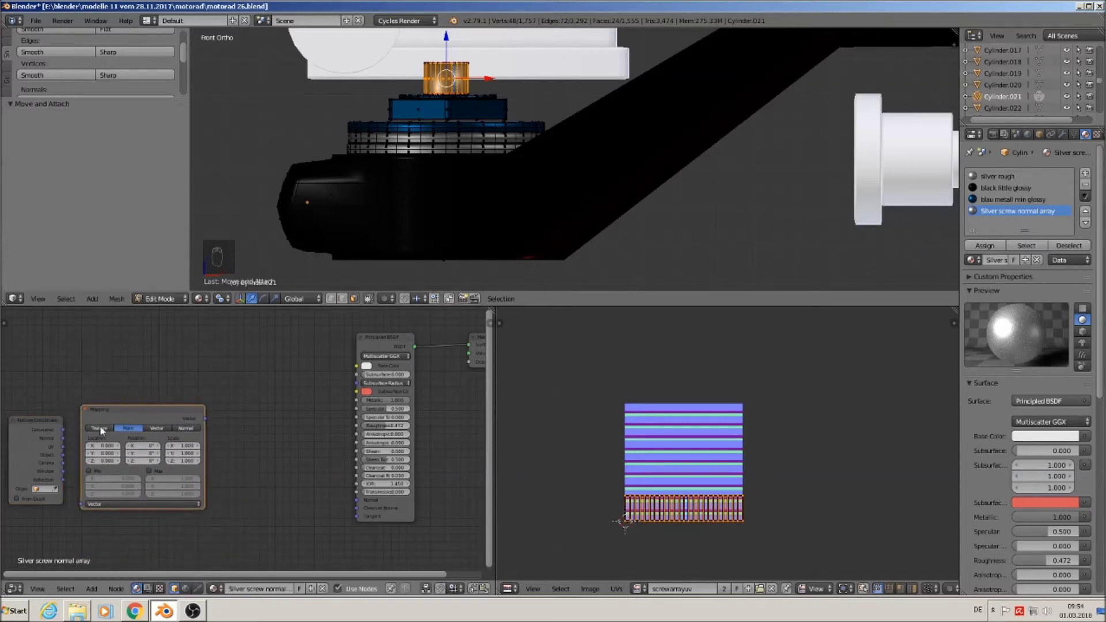
# Add a Normal Map node and place it just before the Principled BSDF node.
pyautogui.click(92, 589)
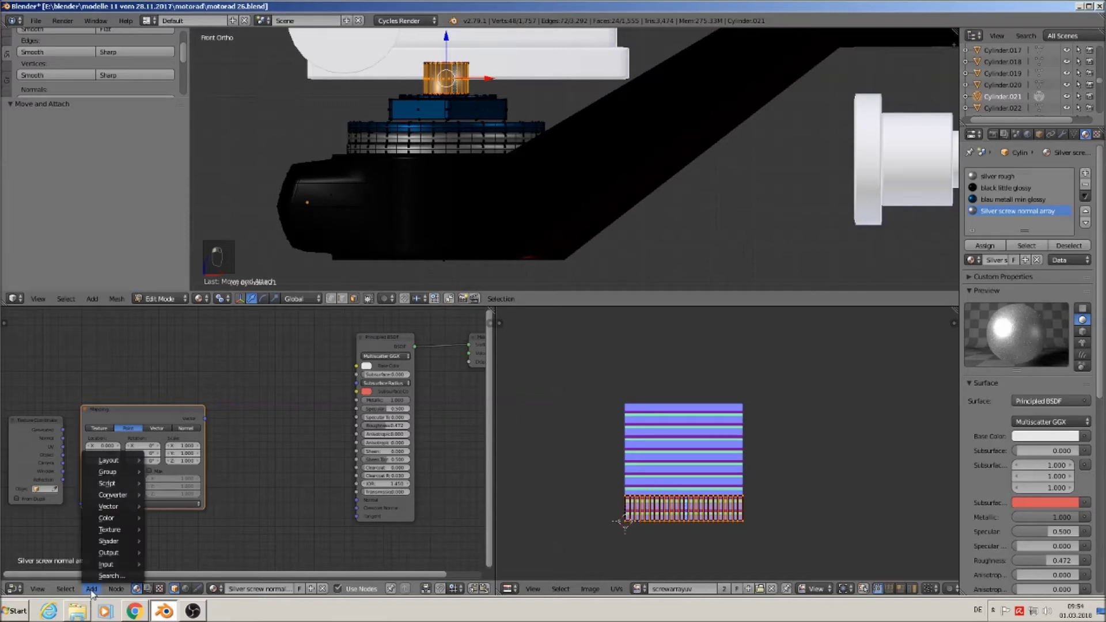
pyautogui.moveTo(120, 509)
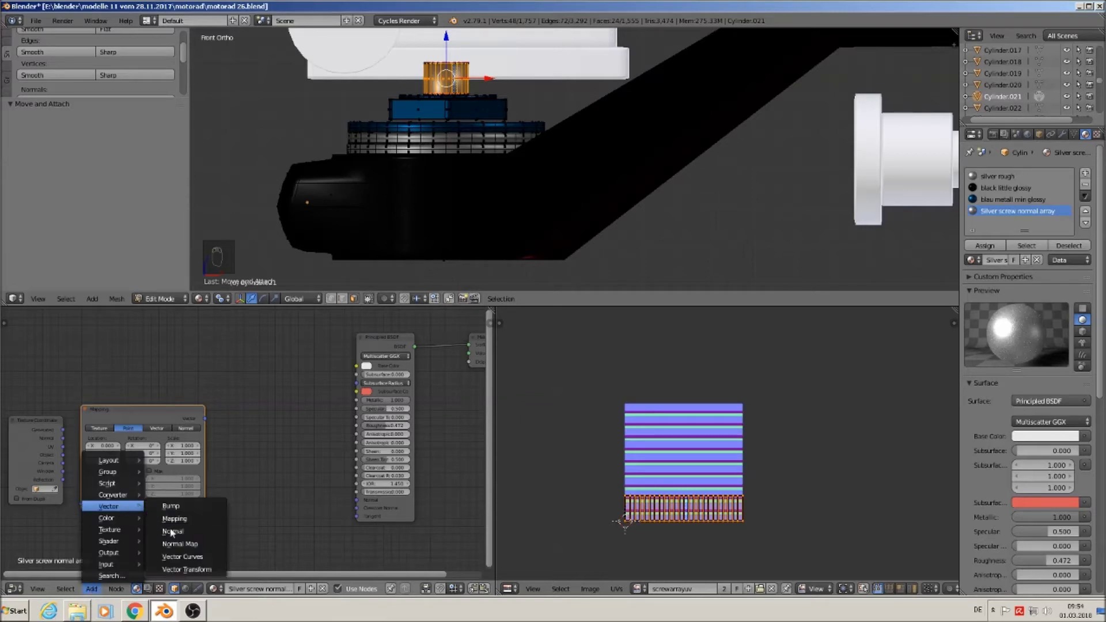
pyautogui.click(190, 543)
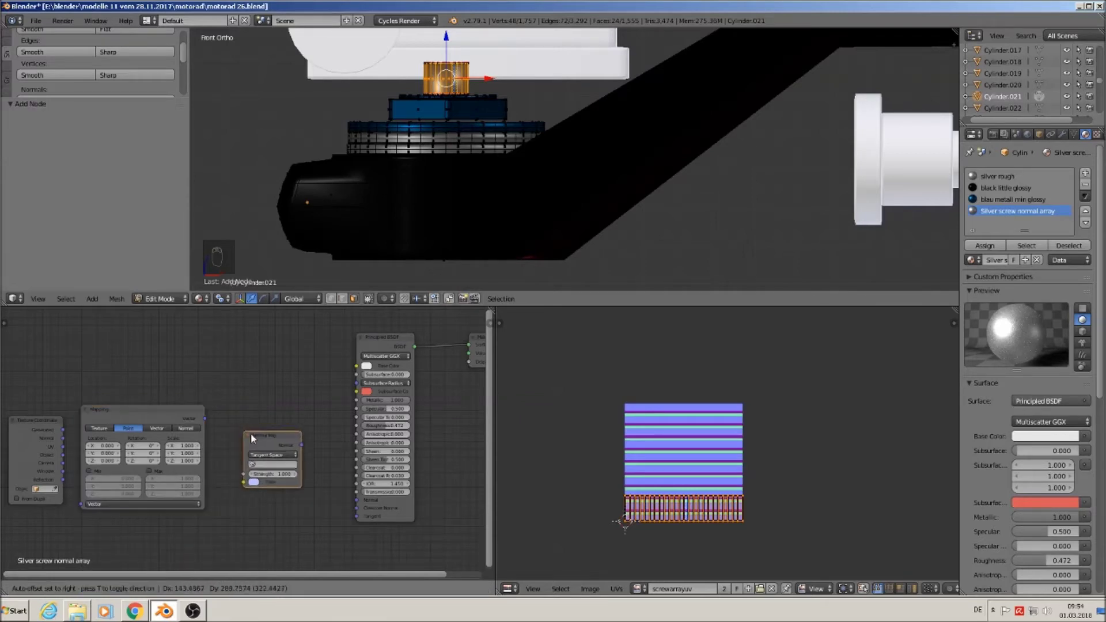
pyautogui.click(271, 436)
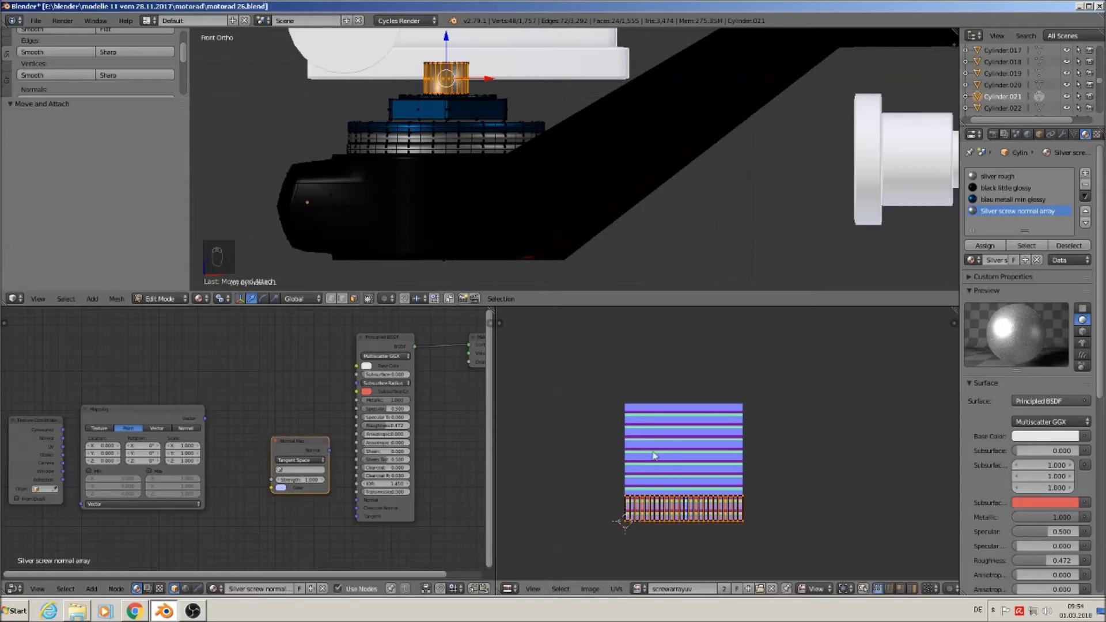
pyautogui.moveTo(306, 450); pyautogui.dragTo(314, 453)
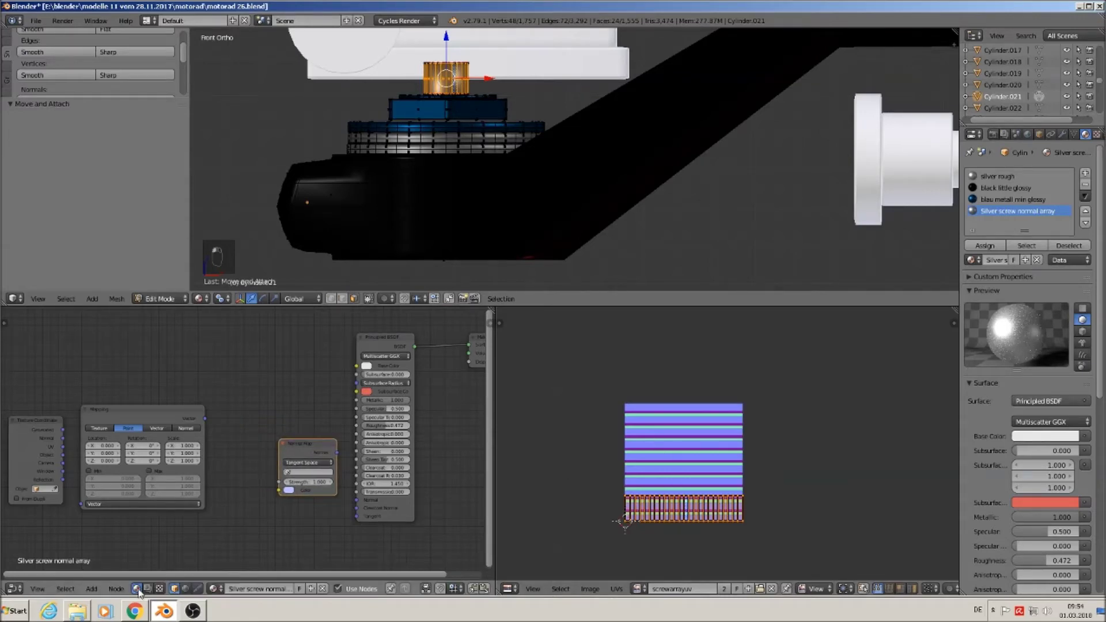
# Add an Image Texture node between the Mapping and Normal Map nodes and widen the node editor to fit the whole chain.
pyautogui.click(91, 589)
pyautogui.moveTo(108, 529)
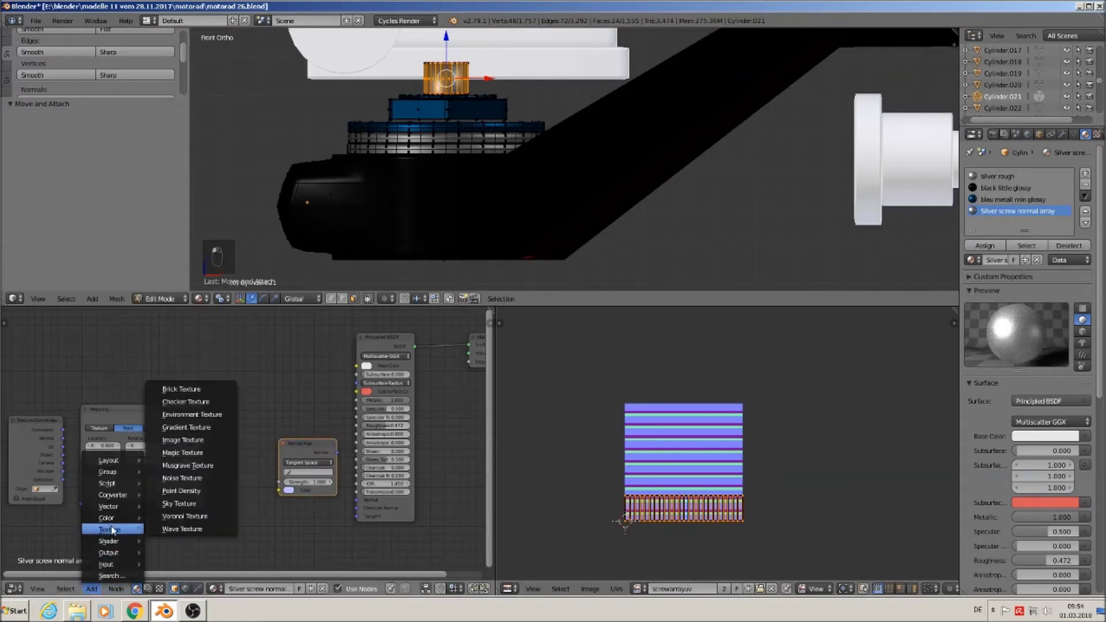
pyautogui.click(202, 441)
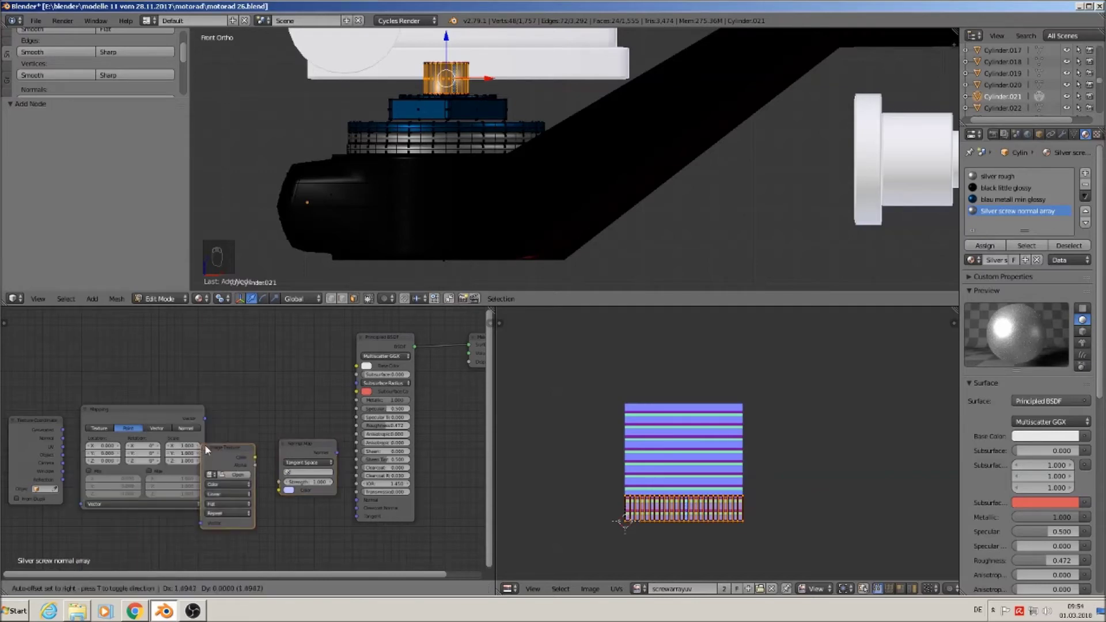
pyautogui.click(220, 407)
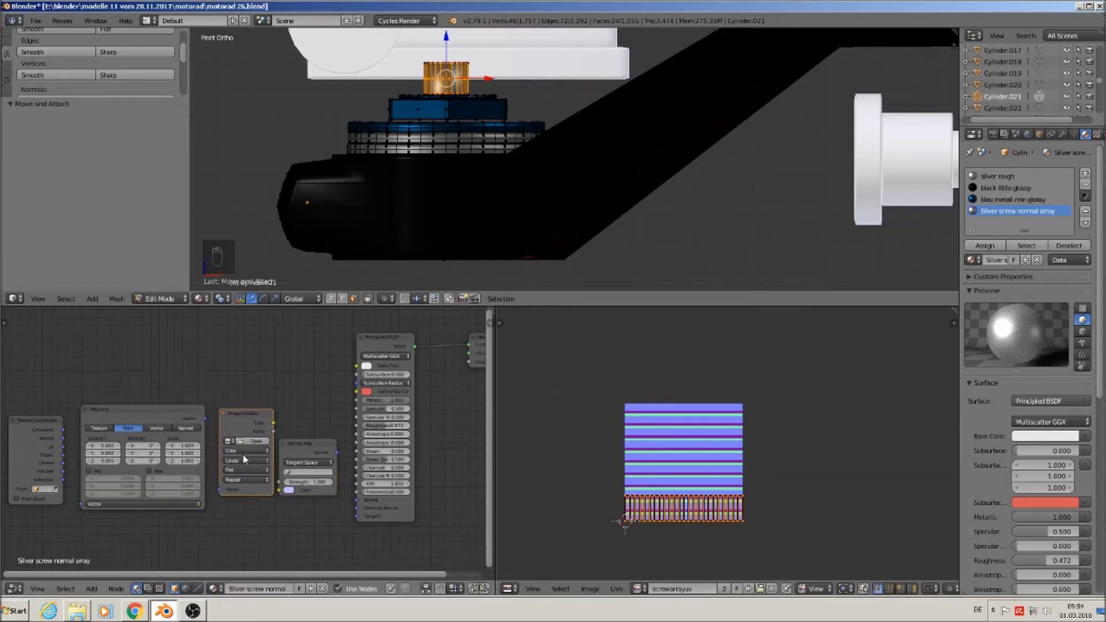
pyautogui.moveTo(140, 422); pyautogui.dragTo(173, 410, button='middle')
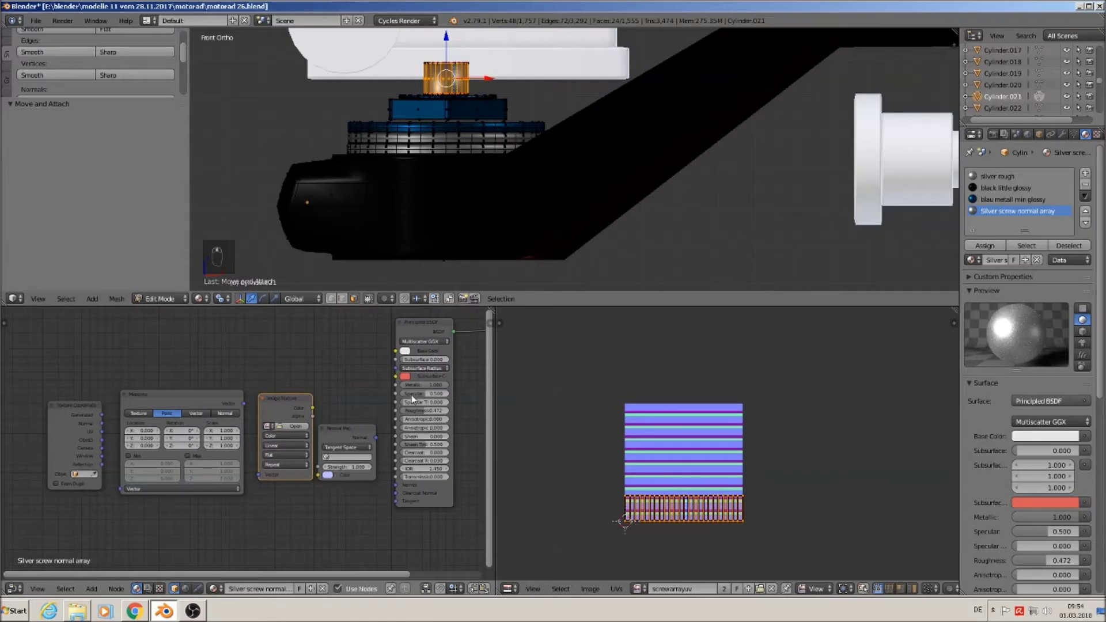
pyautogui.moveTo(498, 354); pyautogui.dragTo(627, 380)
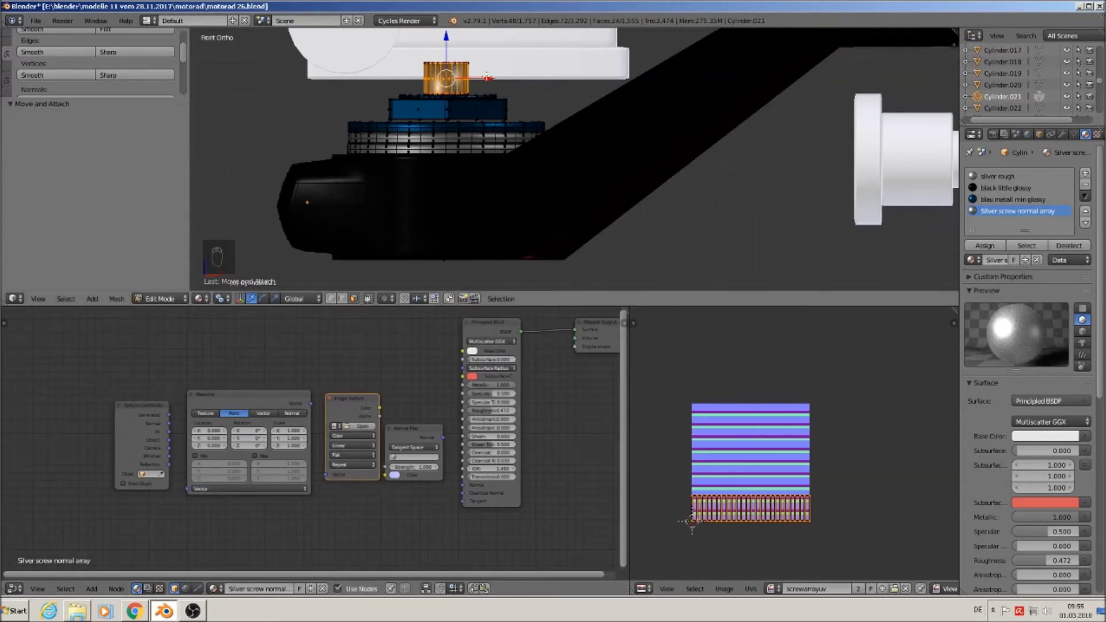
pyautogui.press('Home')
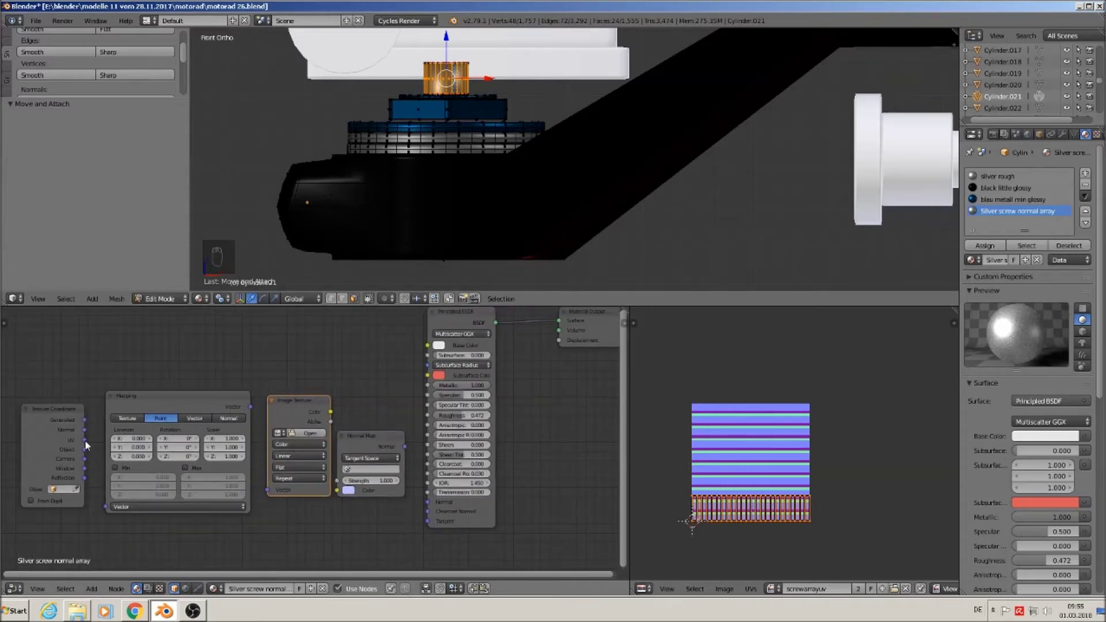
# Link the UV coordinates through the Mapping node, set to Texture type, into the Image Texture's Vector input.
pyautogui.moveTo(86, 441); pyautogui.dragTo(91, 444)
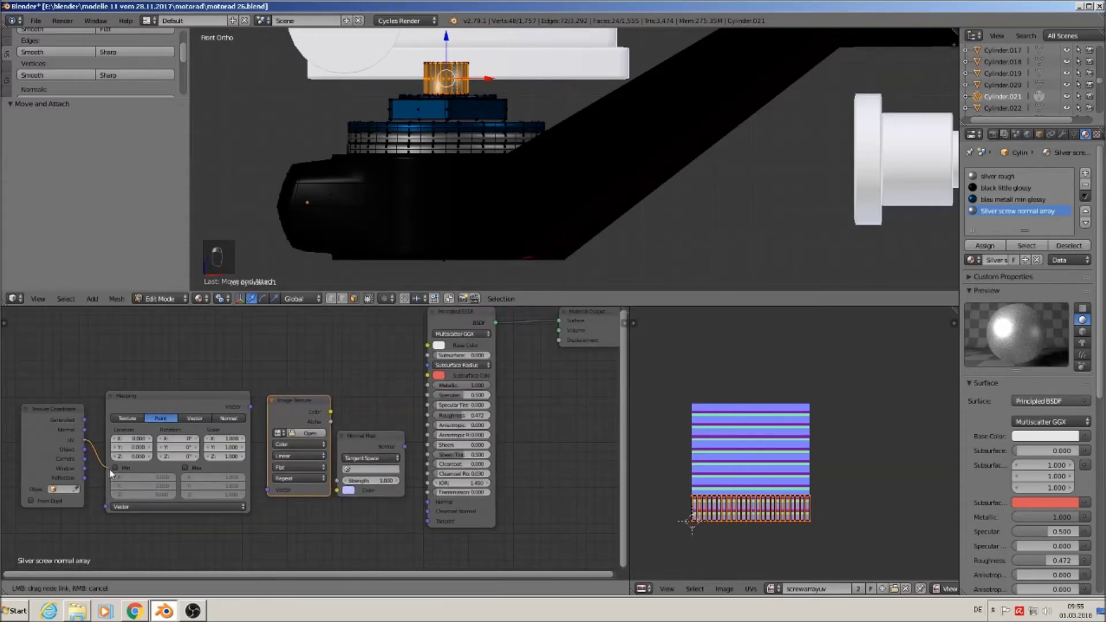
pyautogui.moveTo(116, 505); pyautogui.dragTo(107, 507)
pyautogui.scroll(1, 119, 499)
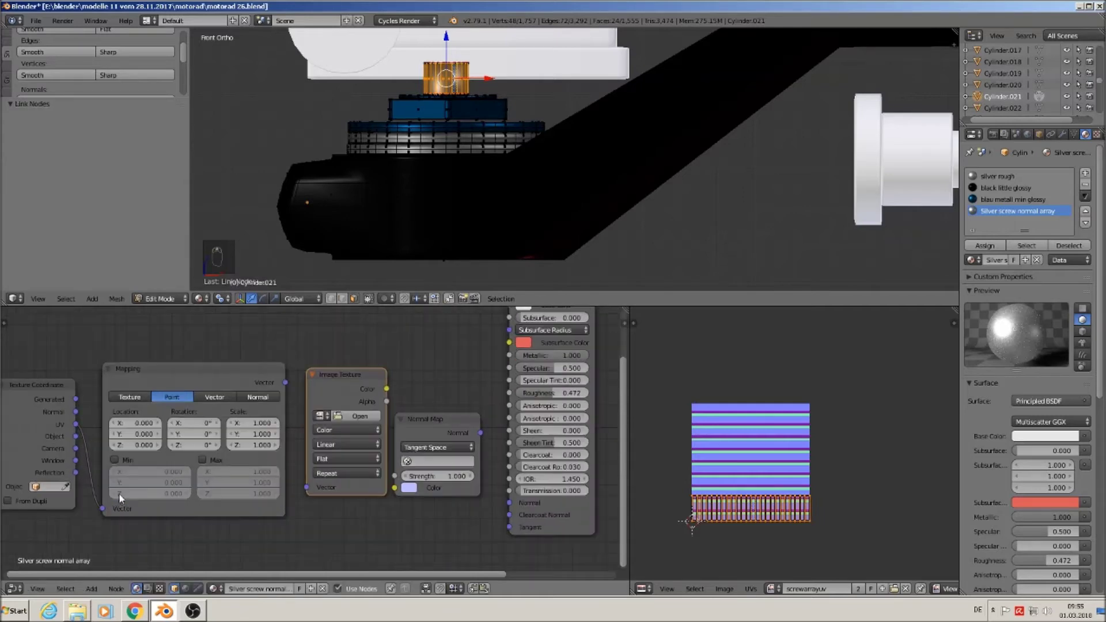
pyautogui.click(128, 397)
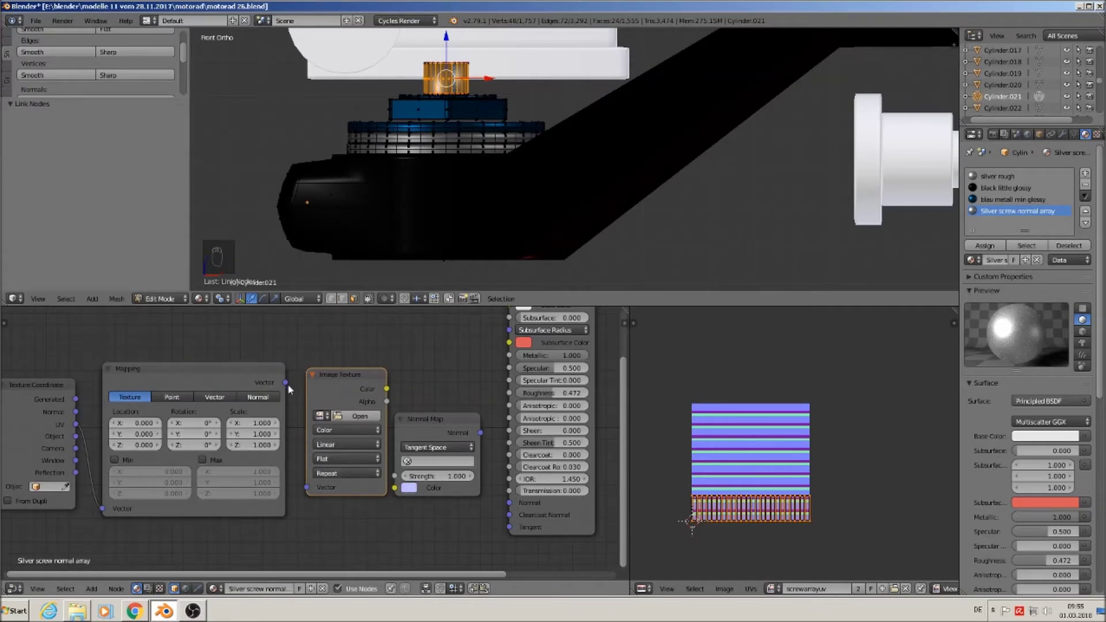
pyautogui.moveTo(286, 382); pyautogui.dragTo(310, 487)
# Load screwarrayuv.png from the textures folder into the Image Texture node.
pyautogui.click(357, 416)
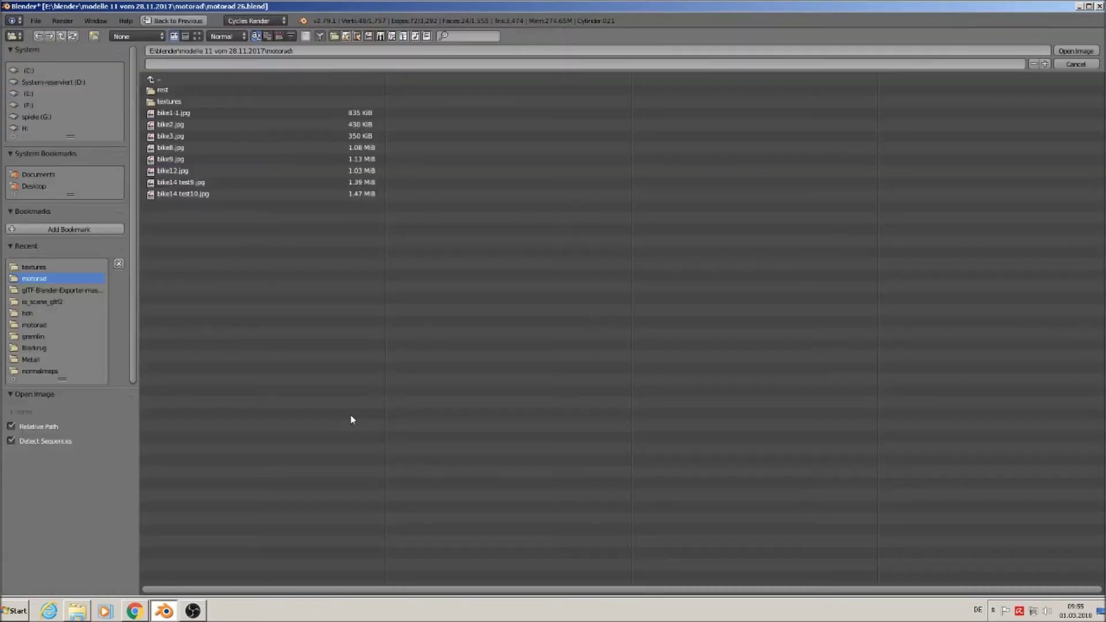
pyautogui.click(173, 102)
pyautogui.click(200, 37)
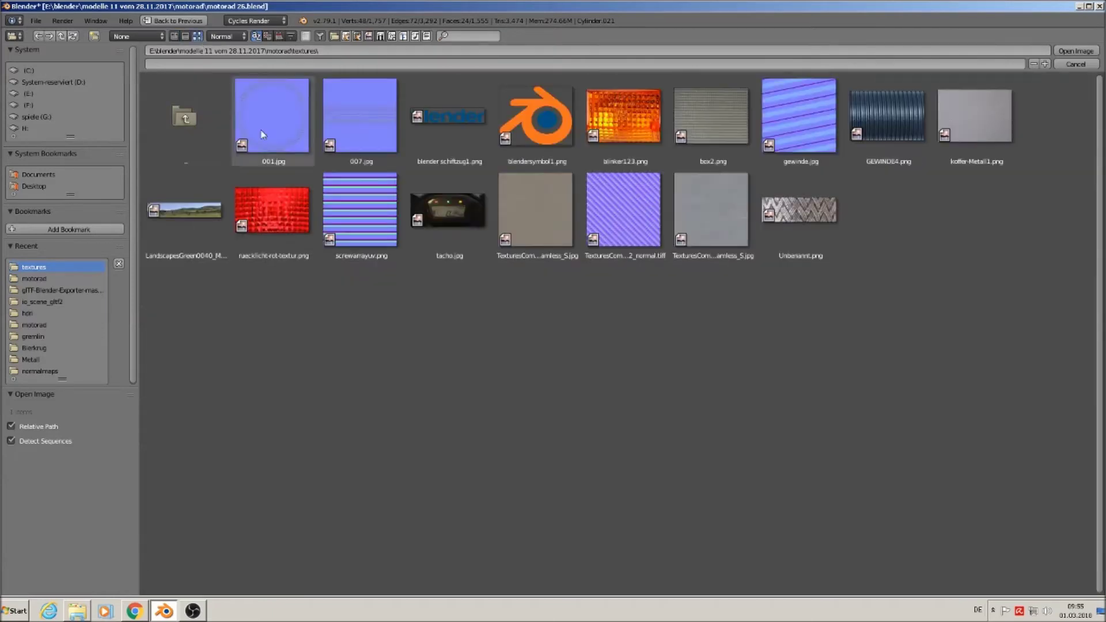
pyautogui.doubleClick(361, 226)
# Link the image's Color through the Normal Map node to the Principled BSDF's Normal input and set its UV map to UVMap.
pyautogui.moveTo(436, 424); pyautogui.dragTo(416, 471)
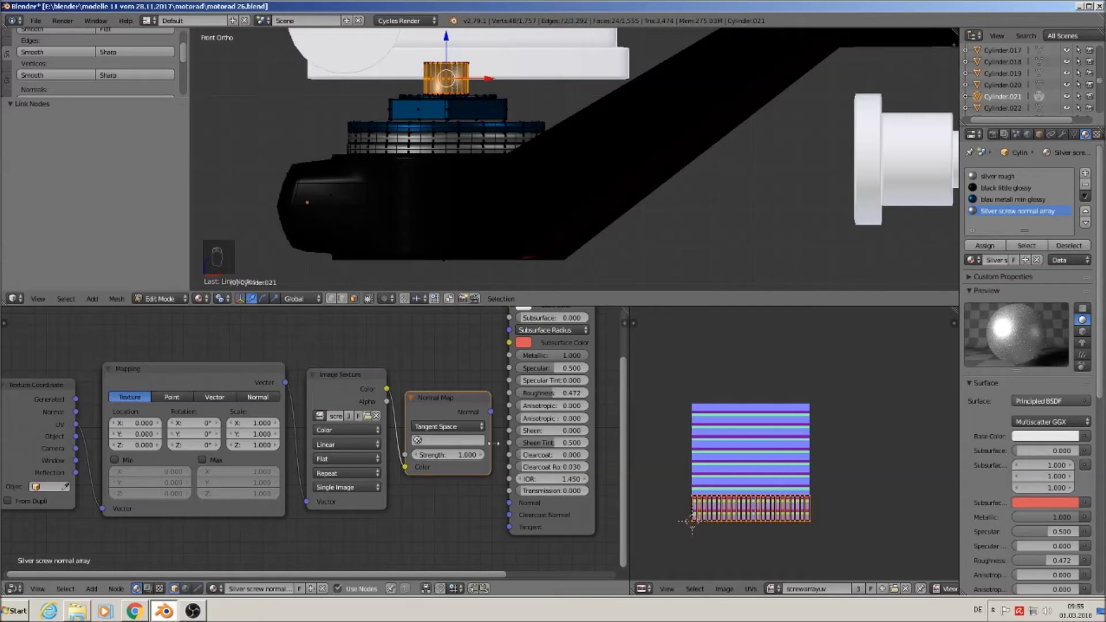
pyautogui.moveTo(491, 412); pyautogui.dragTo(517, 502)
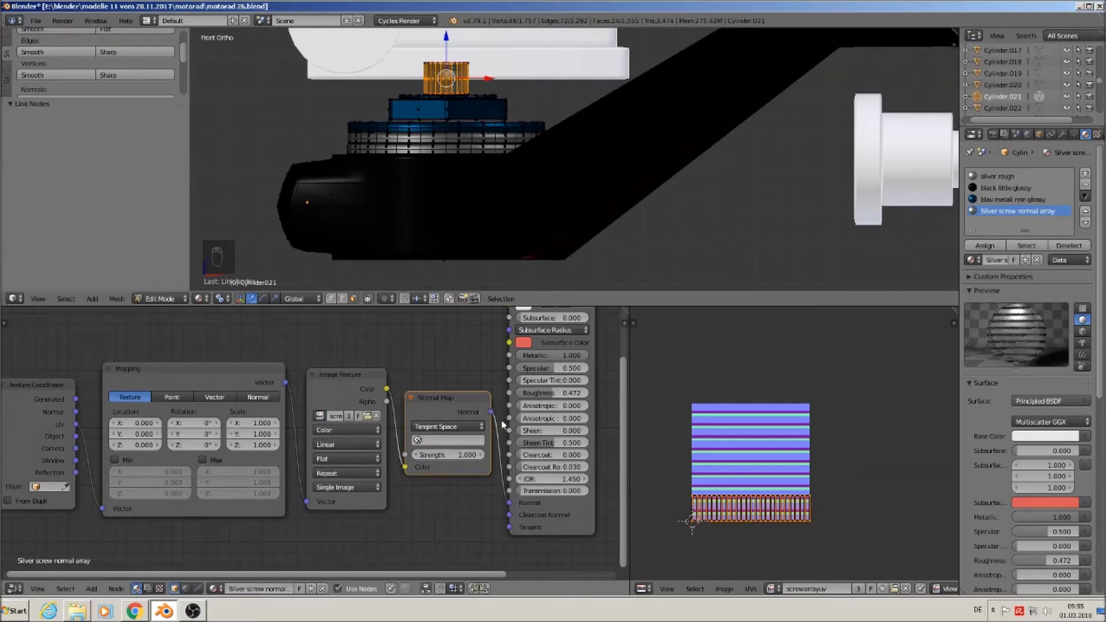
pyautogui.click(429, 441)
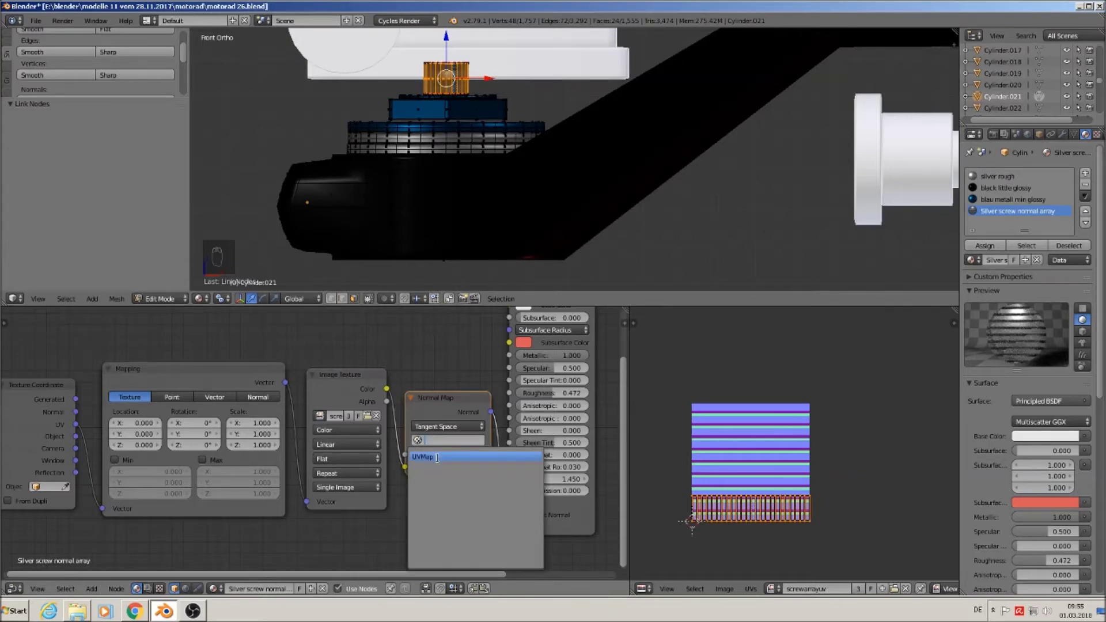
pyautogui.click(436, 458)
# Examine the thread normal map on the bolt cylinder in Object Mode and return to Edit Mode.
pyautogui.scroll(4, 437, 88)
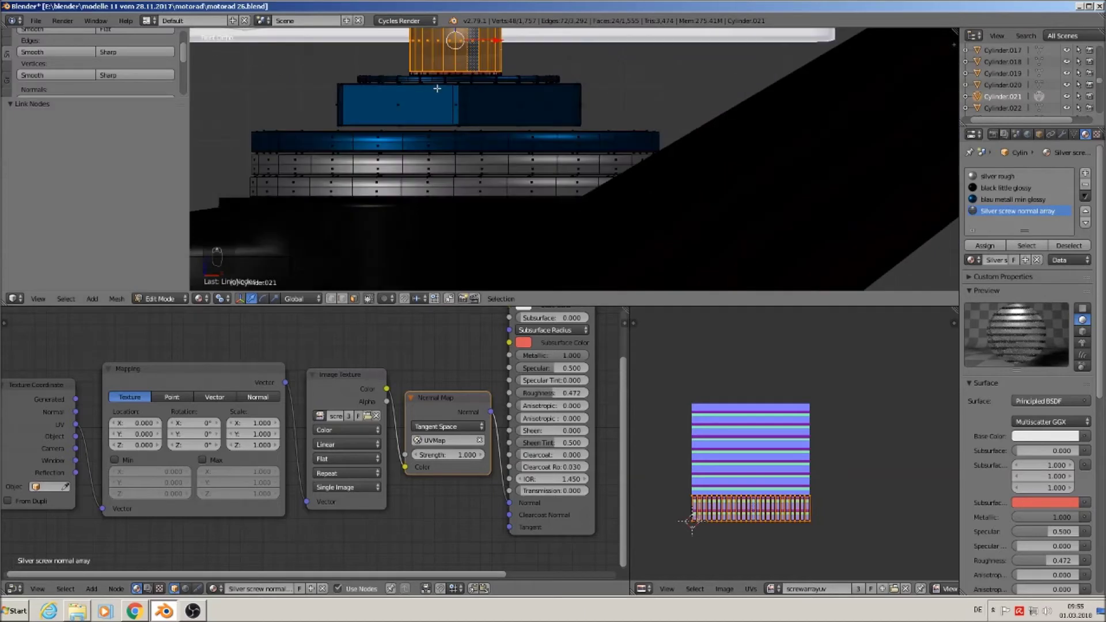
pyautogui.scroll(3, 475, 86)
pyautogui.press('Tab')
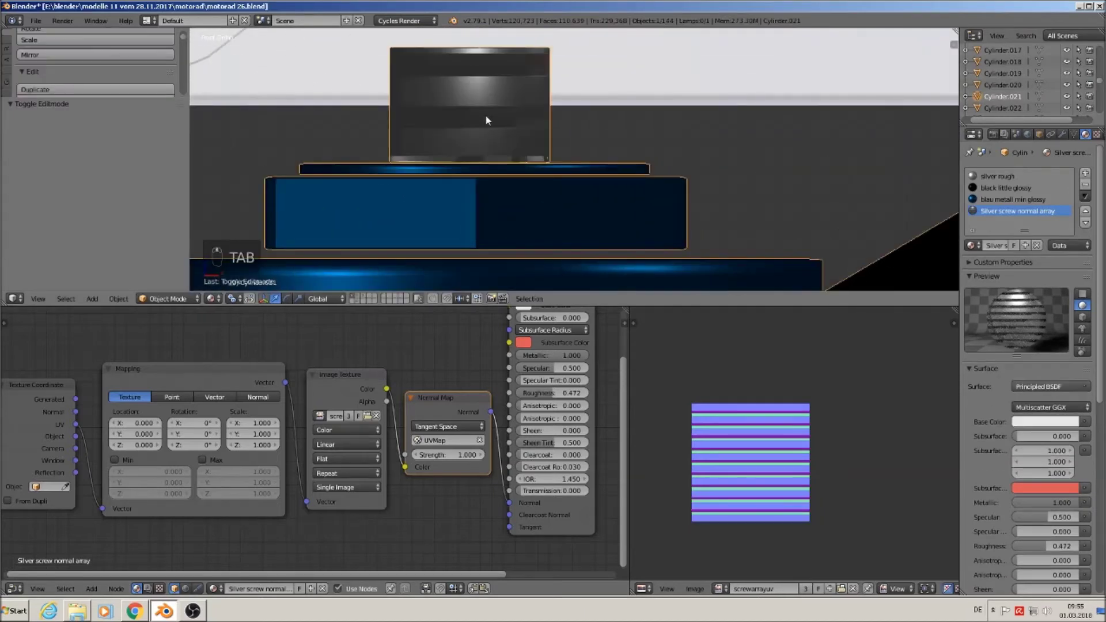
pyautogui.moveTo(475, 130); pyautogui.dragTo(538, 169, button='middle')
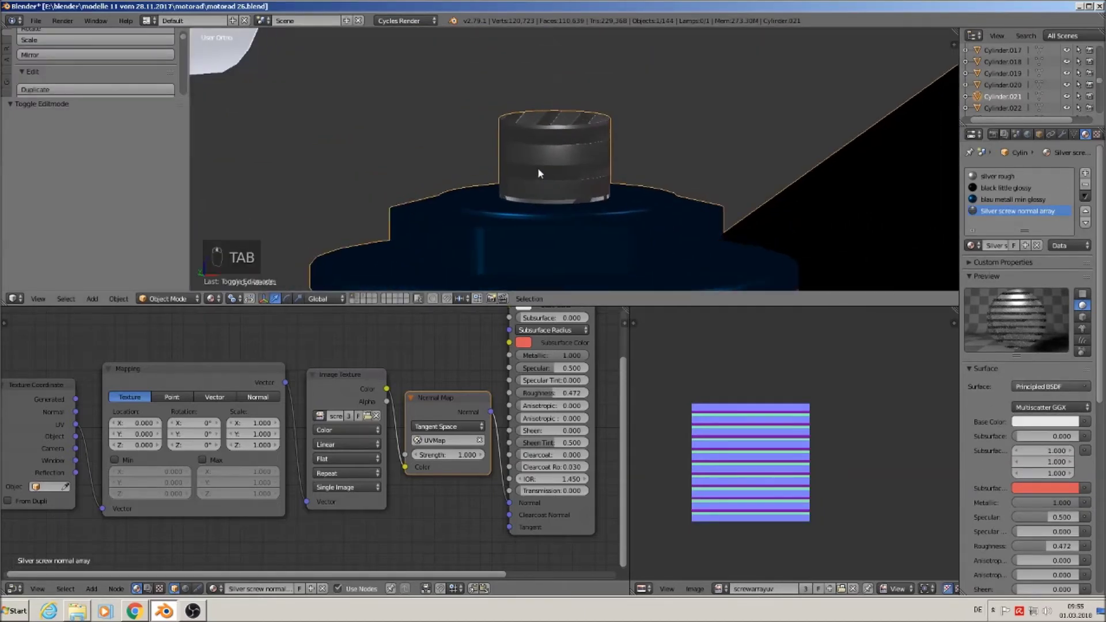
pyautogui.scroll(2, 575, 179)
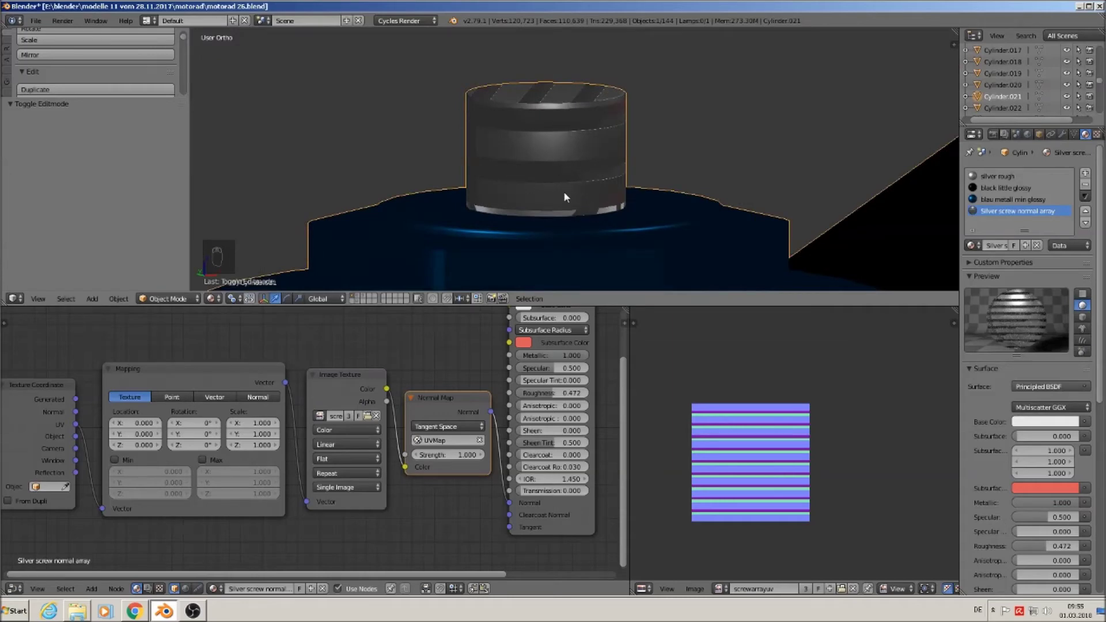
pyautogui.press('Tab')
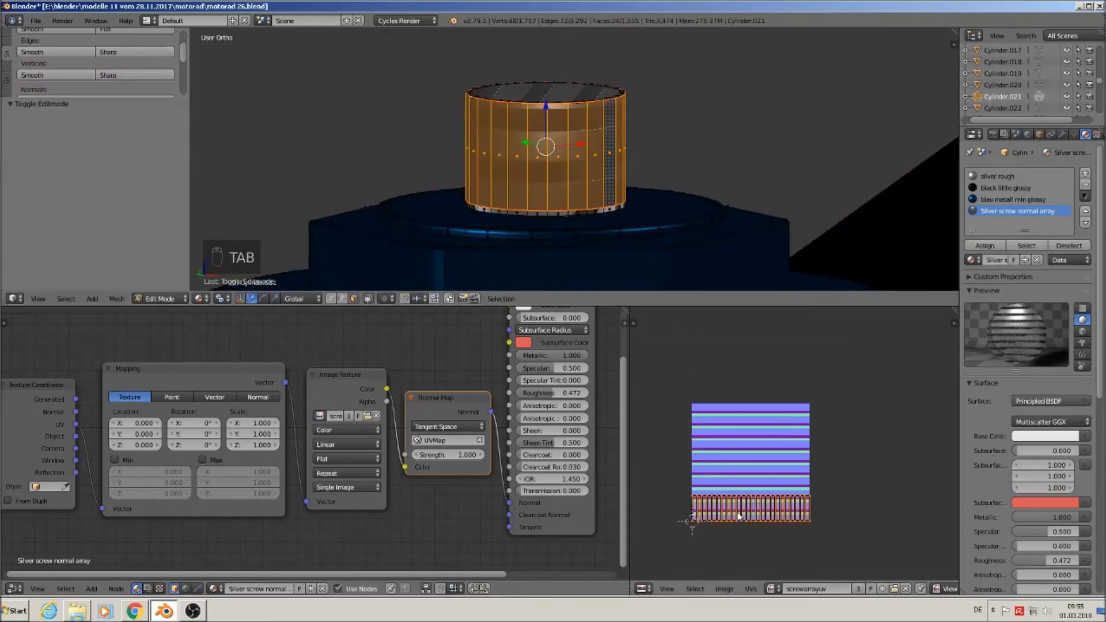
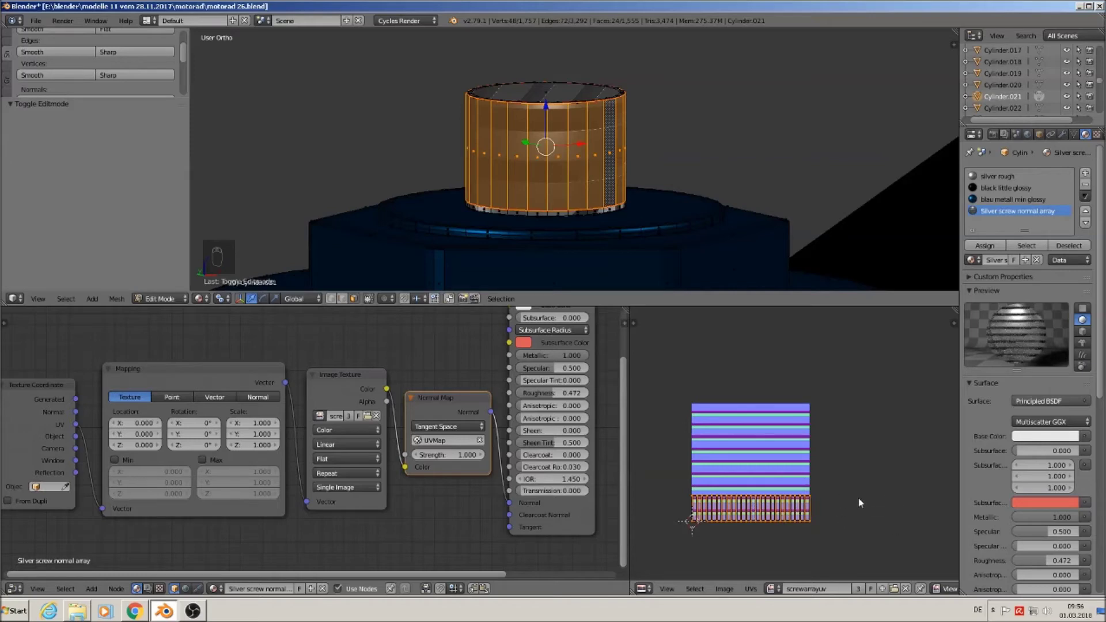
# Scale the screw side's UVs by about 3.46 and align their lower edge with the bottom of the thread image, finishing mesh editing.
pyautogui.press('s')
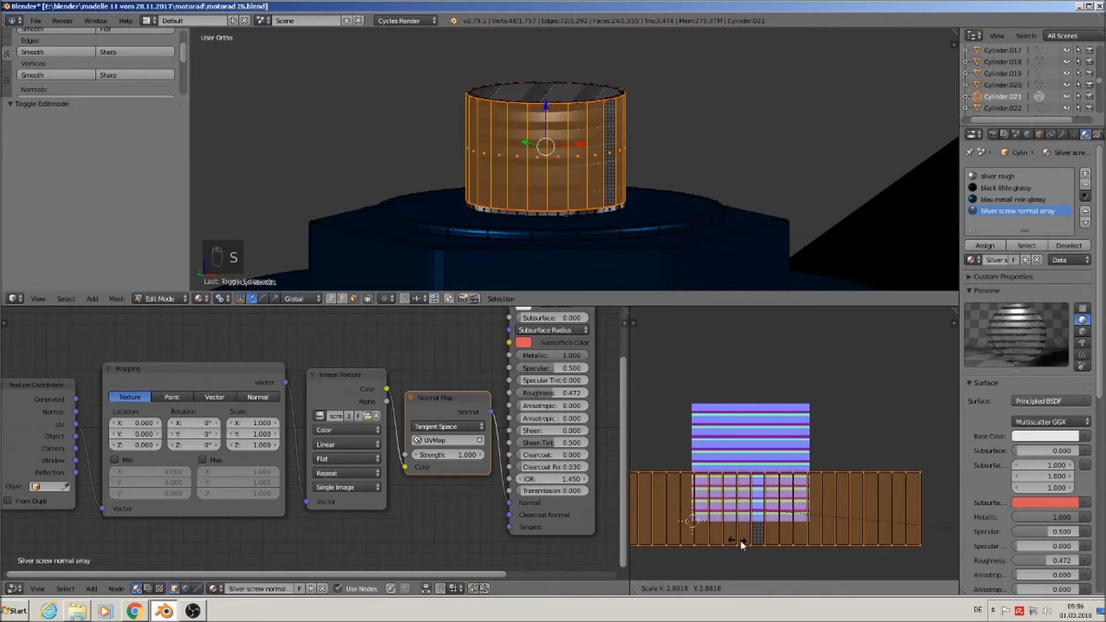
pyautogui.click(796, 551)
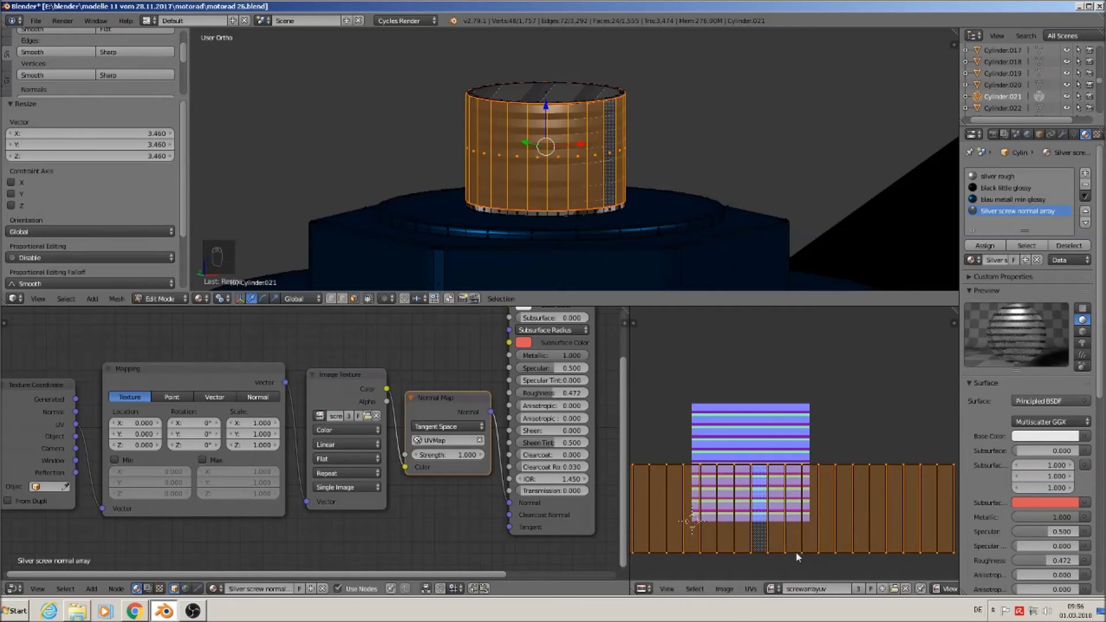
pyautogui.press('g')
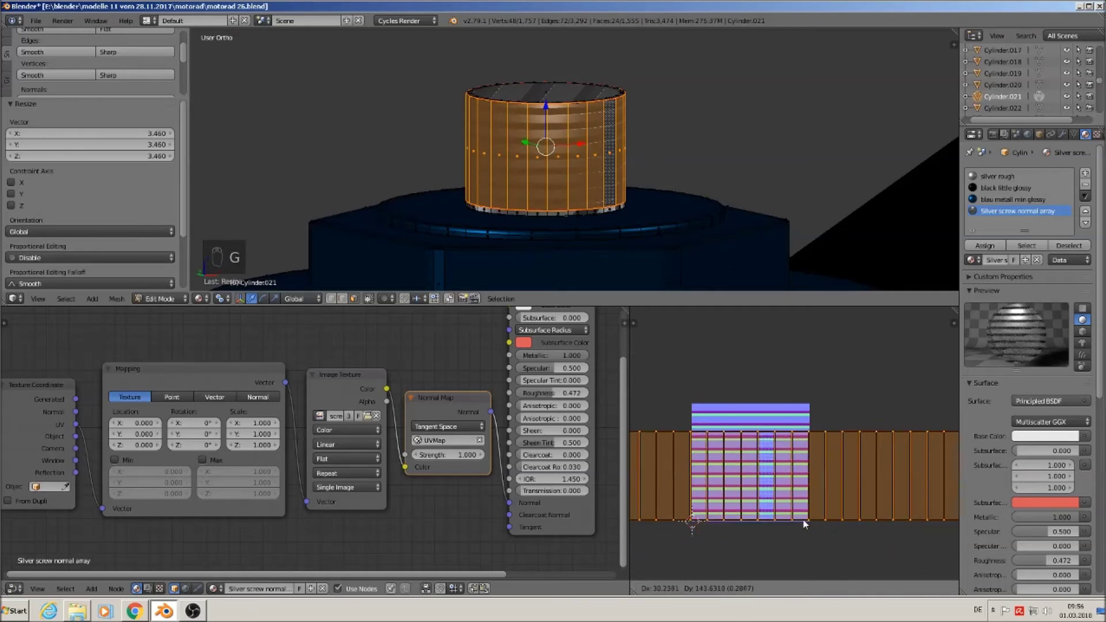
pyautogui.click(803, 520)
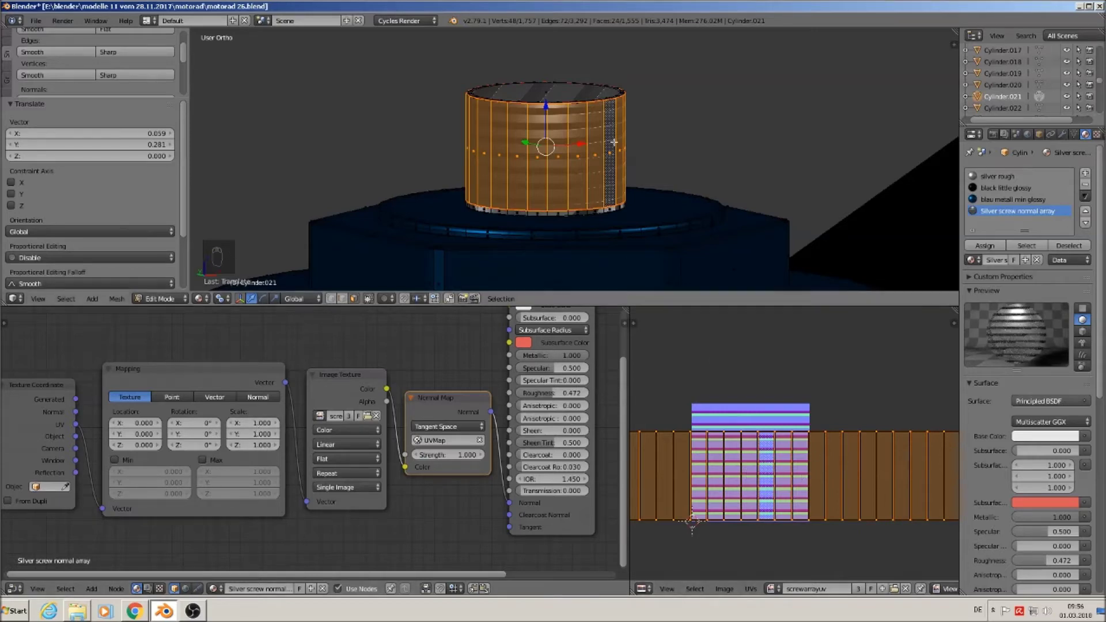
pyautogui.press('Tab')
# Assign the "silver rough" material to the screw's top face and the surrounding rim faces, growing the selection twice.
pyautogui.scroll(-5, 647, 222)
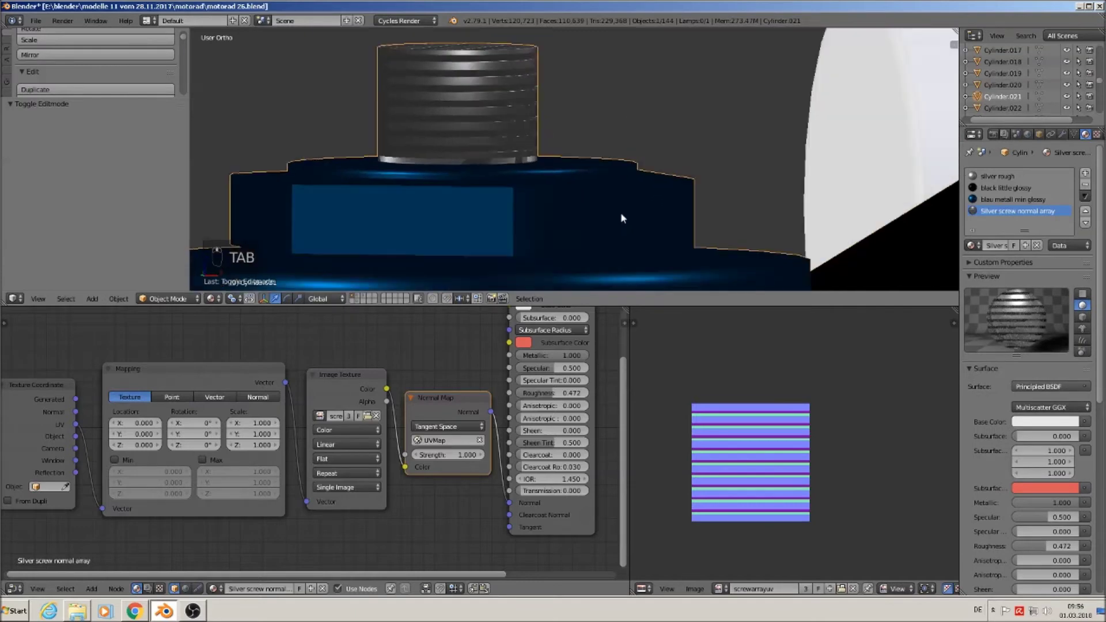
pyautogui.moveTo(579, 254)
pyautogui.mouseDown(button='middle')
pyautogui.moveTo(633, 264)
pyautogui.moveTo(571, 255)
pyautogui.mouseUp(button='middle')
pyautogui.scroll(5, 570, 254)
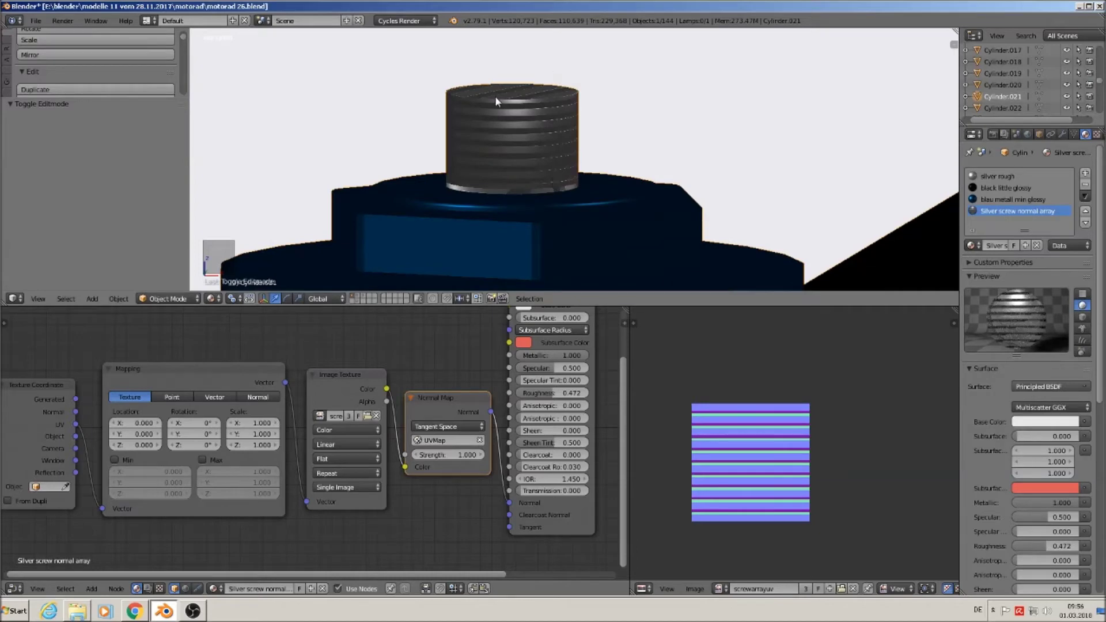
pyautogui.moveTo(525, 127); pyautogui.dragTo(530, 158, button='middle')
pyautogui.scroll(1, 530, 159)
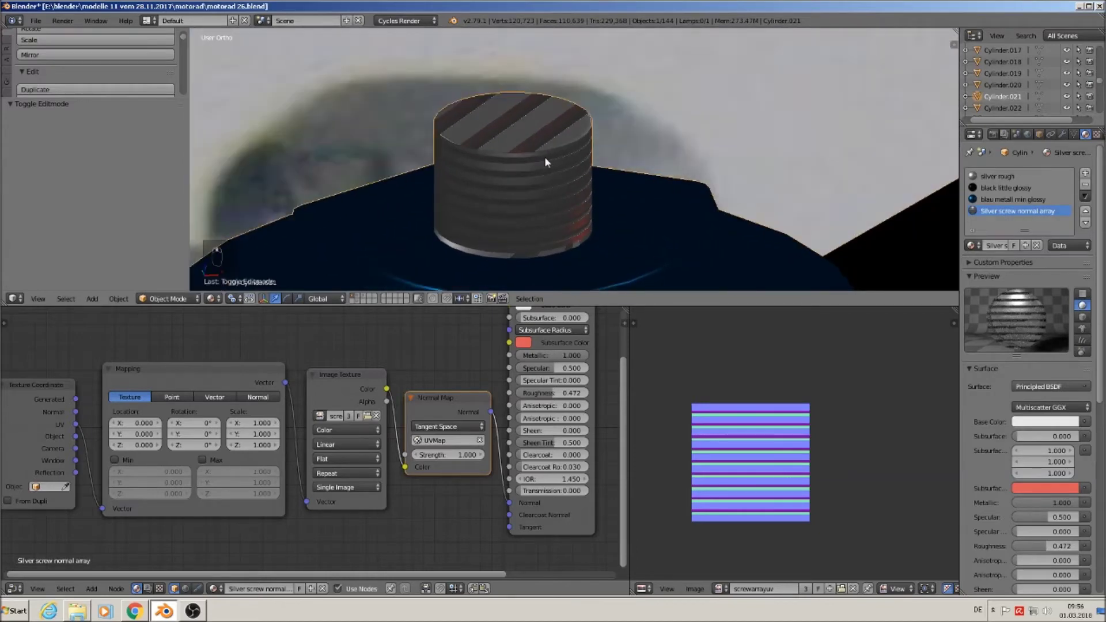
pyautogui.press('Tab')
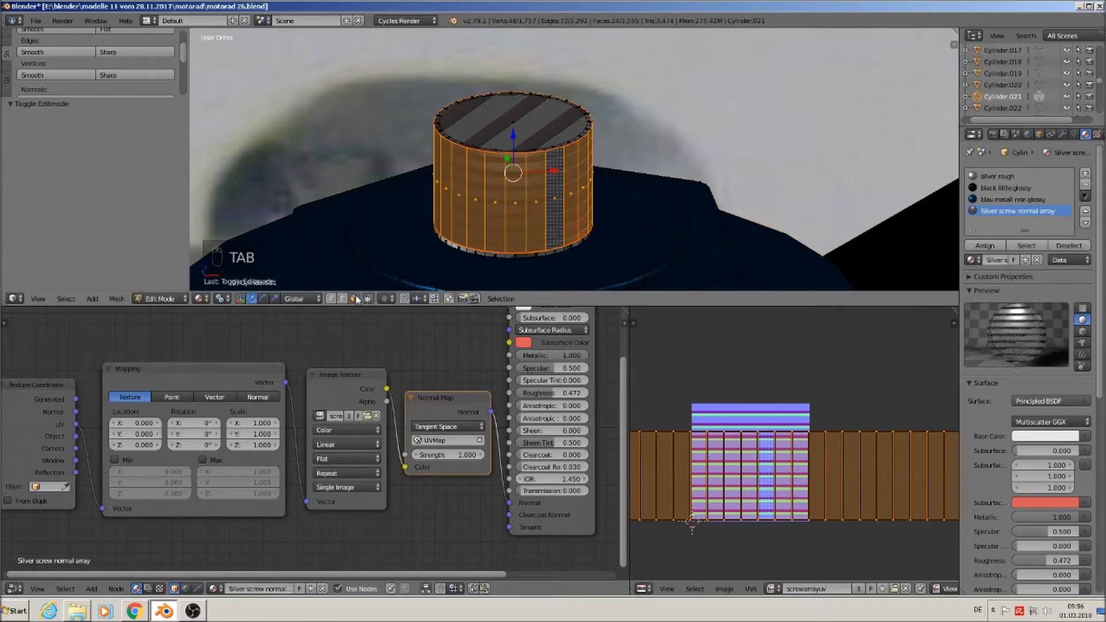
pyautogui.rightClick(514, 119)
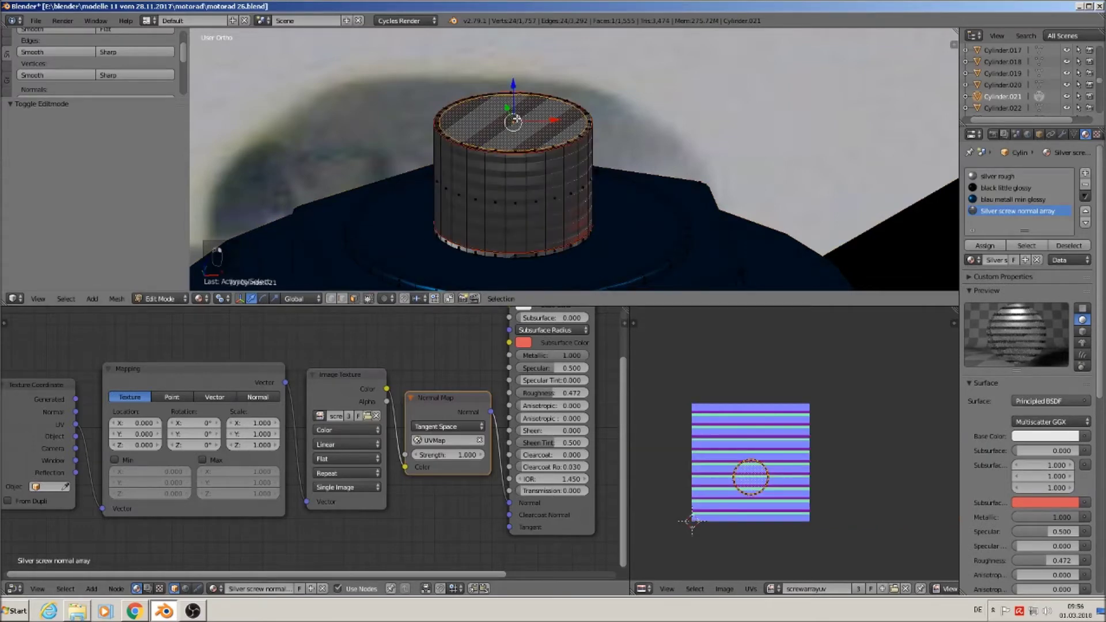
pyautogui.press('ctrl+KP_Add')
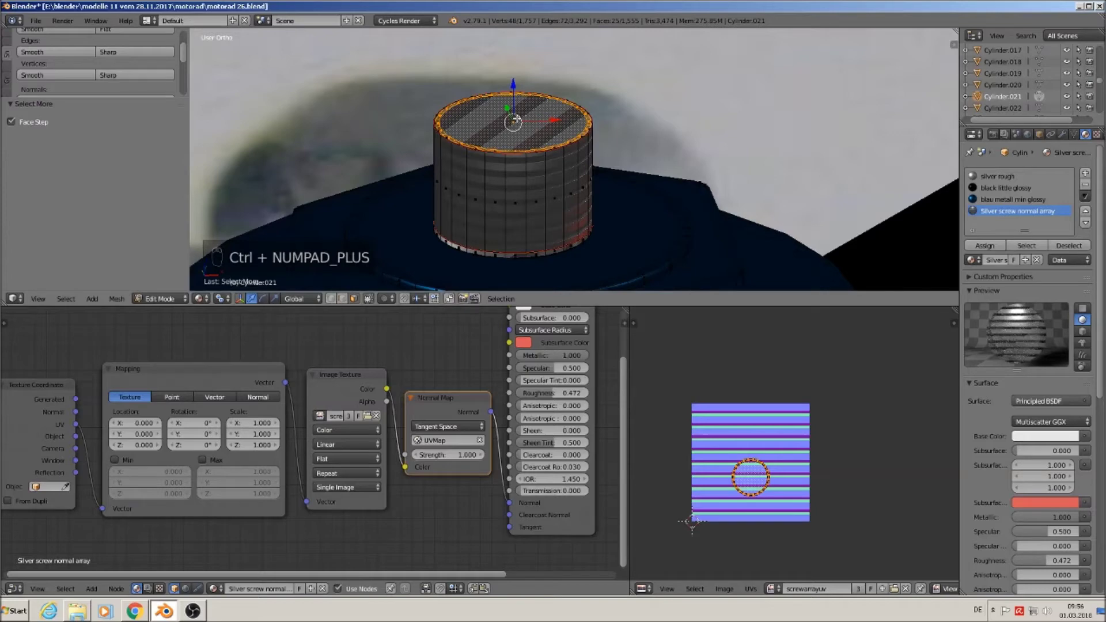
pyautogui.press('ctrl+KP_Add')
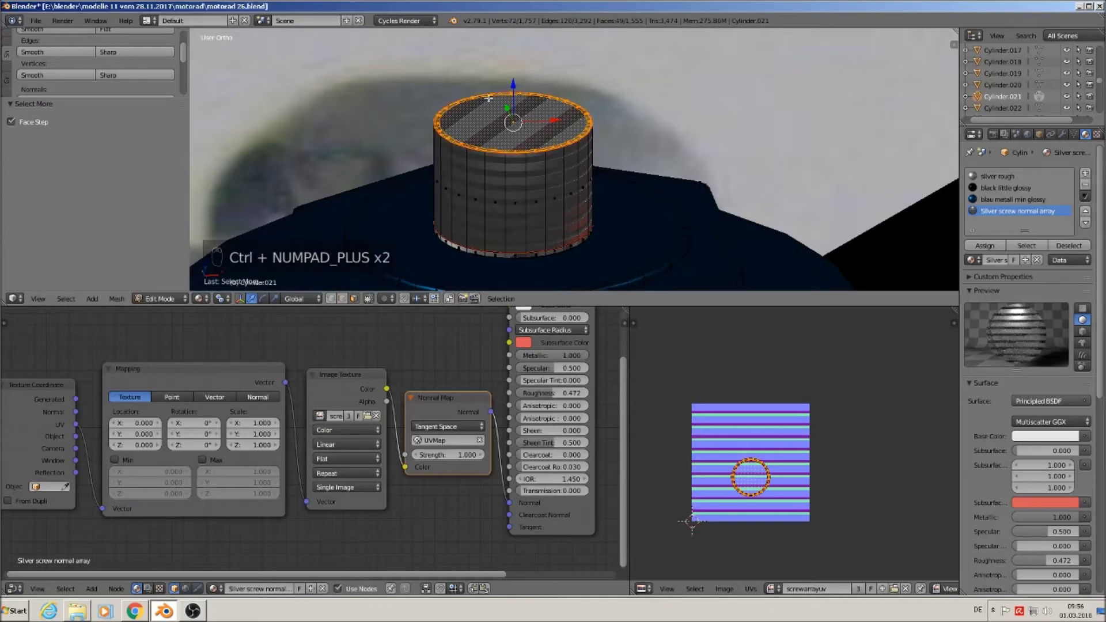
pyautogui.click(999, 177)
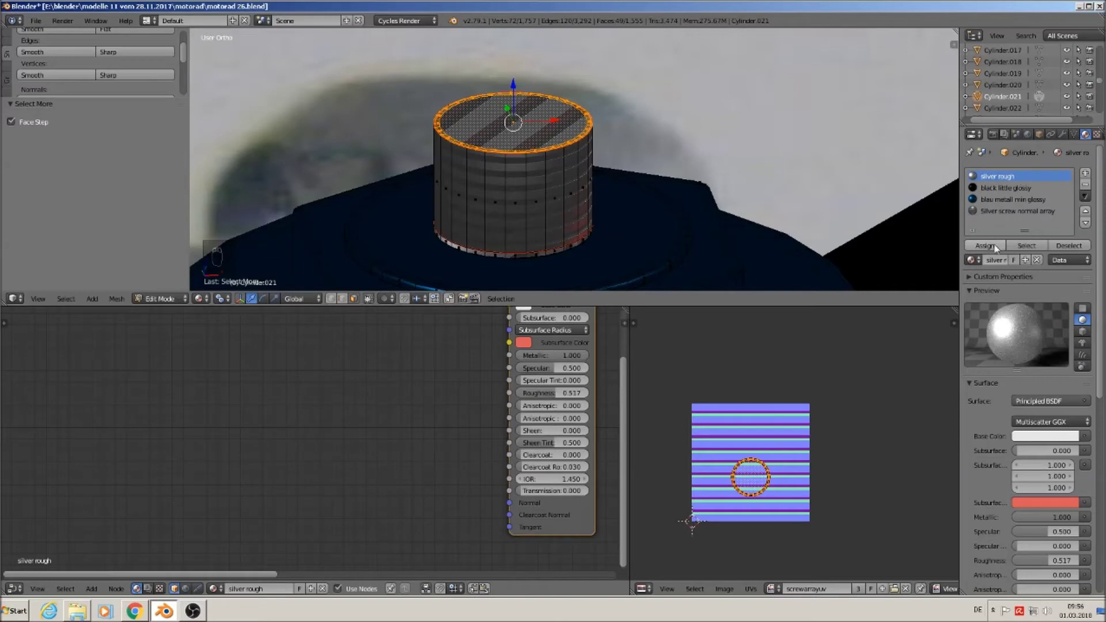
pyautogui.click(996, 244)
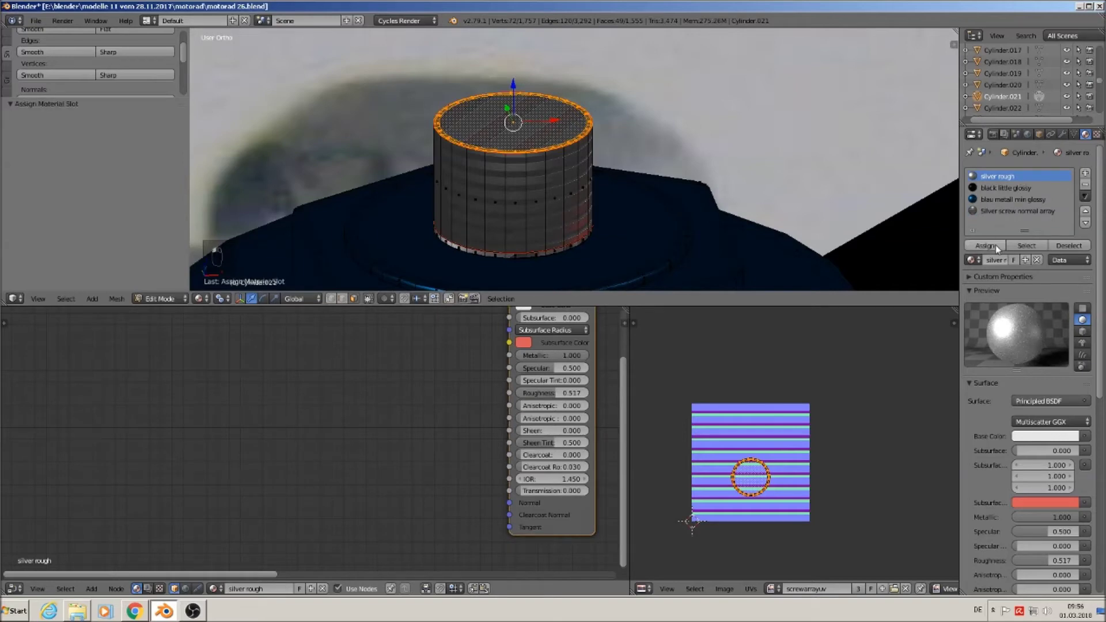
# Assign "silver rough" to the face loop around the screw's bottom edge and return to Object Mode.
pyautogui.keyDown('alt'); pyautogui.rightClick(500, 254); pyautogui.keyUp('alt')
pyautogui.keyDown('alt'); pyautogui.rightClick(506, 255); pyautogui.keyUp('alt')
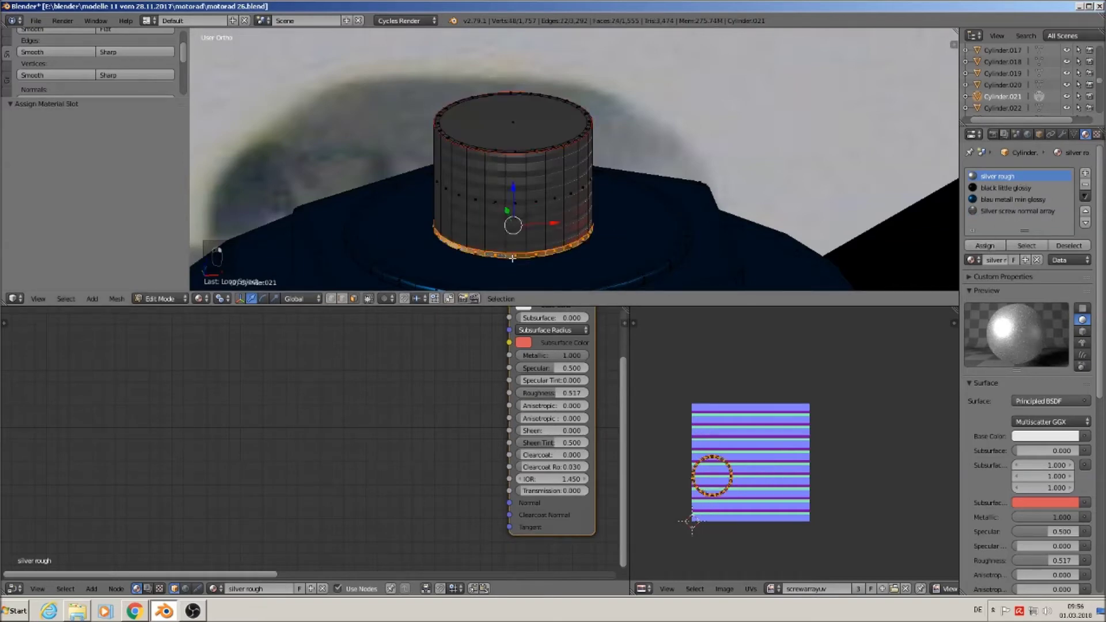
pyautogui.click(990, 247)
pyautogui.press('Tab')
pyautogui.moveTo(598, 235); pyautogui.dragTo(565, 213, button='middle')
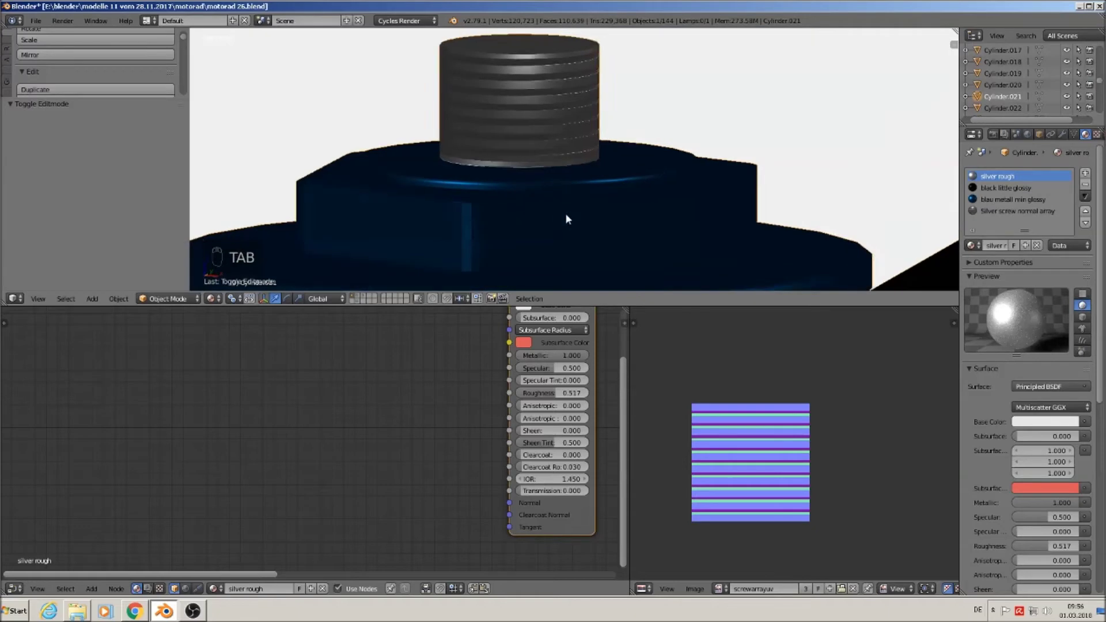
# Deselect all objects, switch to the front view and save the motorcycle blend file.
pyautogui.scroll(-10, 569, 236)
pyautogui.keyDown('shift'); pyautogui.moveTo(572, 256); pyautogui.dragTo(653, 181, button='middle'); pyautogui.keyUp('shift')
pyautogui.press('a')
pyautogui.scroll(4, 656, 185)
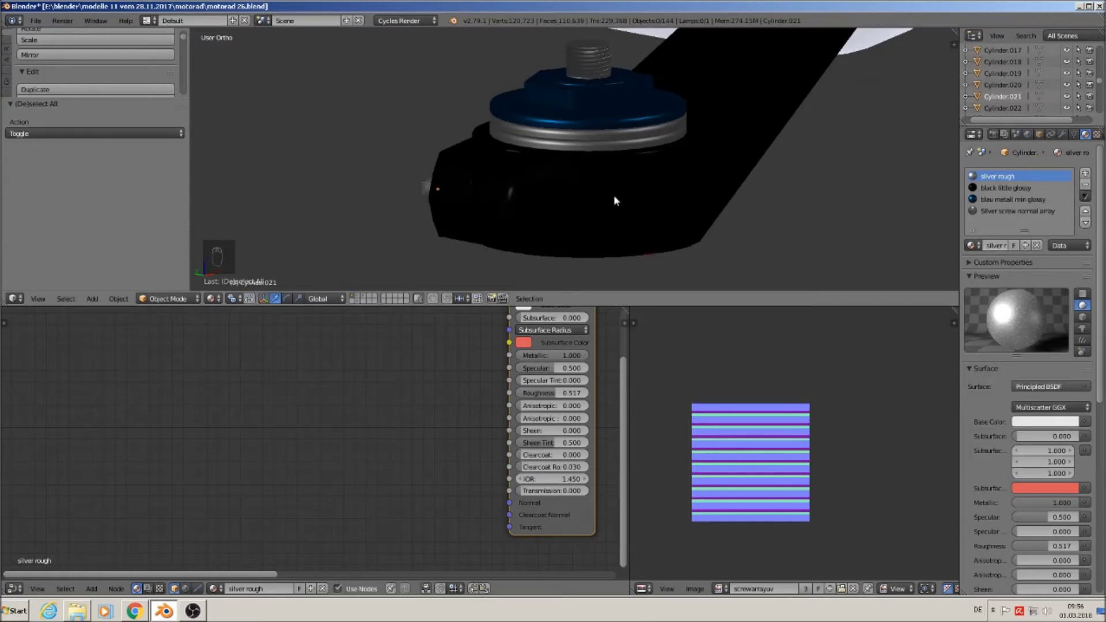
pyautogui.scroll(-6, 614, 194)
pyautogui.scroll(-4, 576, 191)
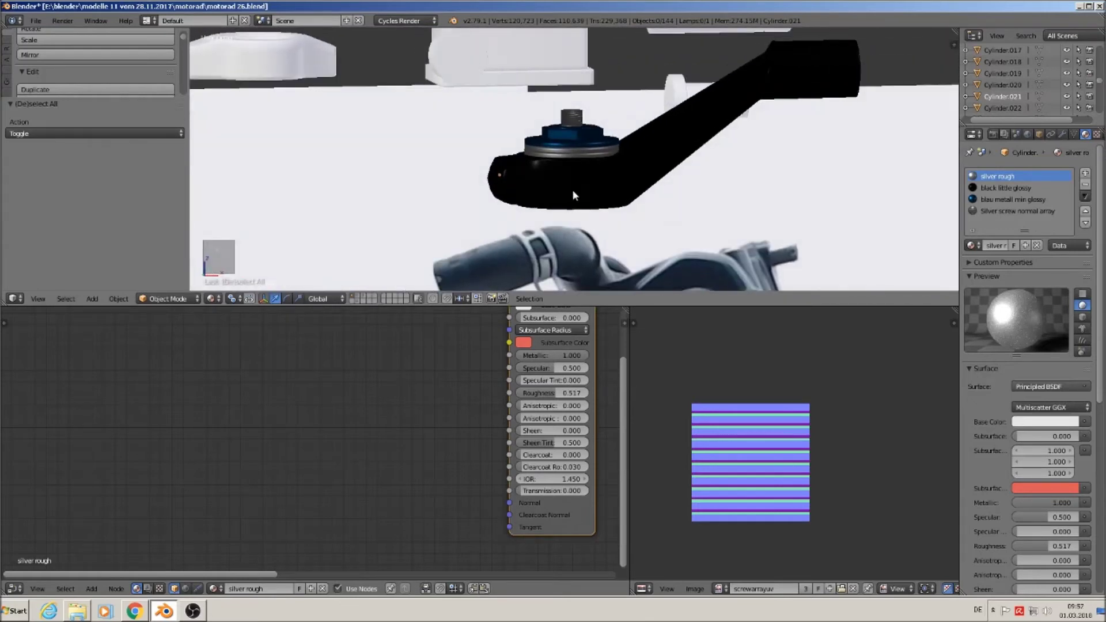
pyautogui.press('KP_1')
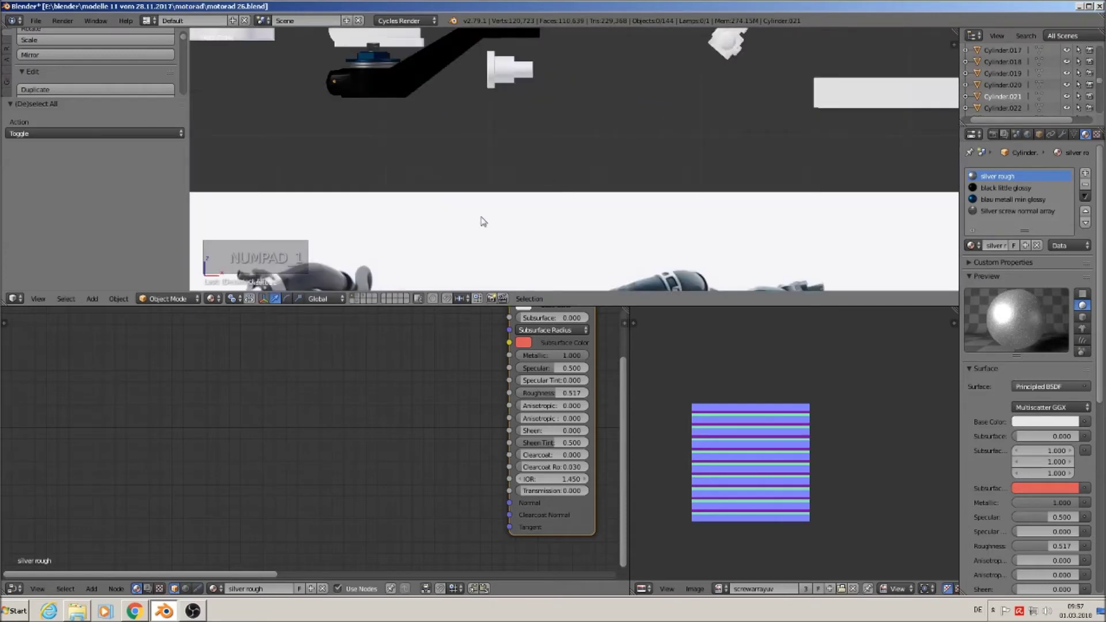
pyautogui.scroll(-3, 434, 155)
pyautogui.keyDown('shift'); pyautogui.moveTo(438, 133); pyautogui.dragTo(500, 150, button='middle'); pyautogui.keyUp('shift')
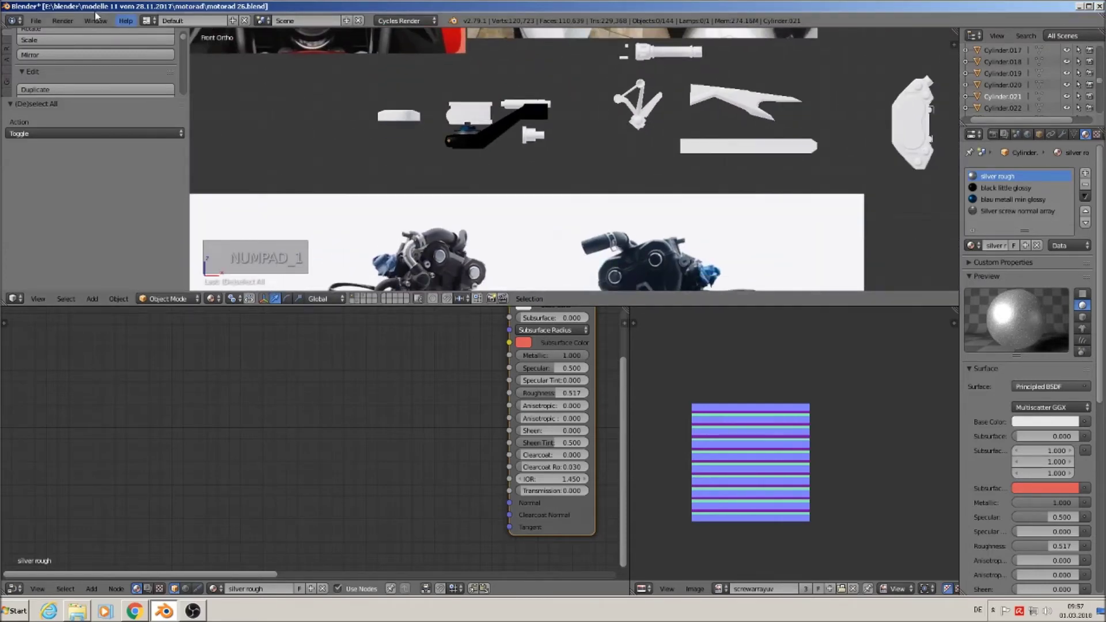
pyautogui.click(35, 20)
pyautogui.click(74, 110)
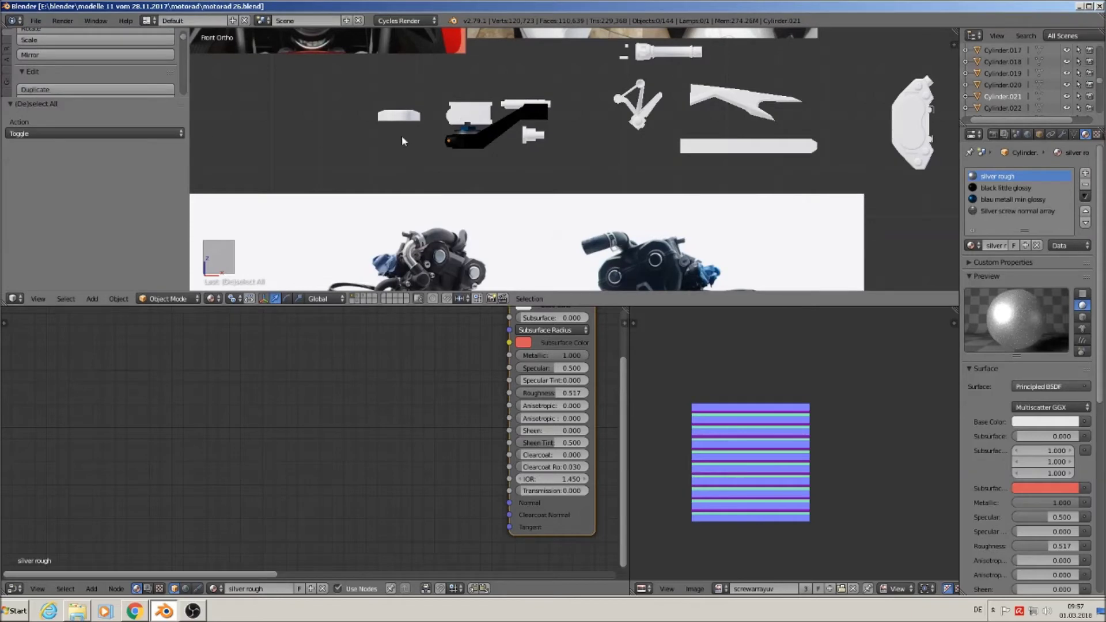
# Move the black arm with its blue nut and screw along the X axis by -4.862.
pyautogui.rightClick(475, 134)
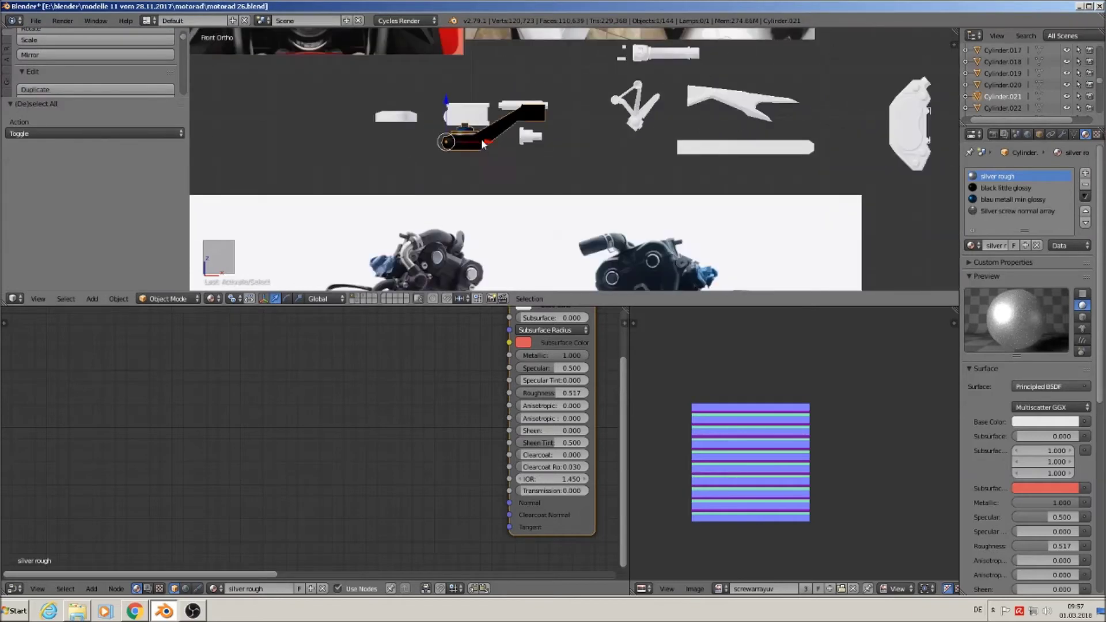
pyautogui.press('g')
pyautogui.press('x')
pyautogui.click(234, 135)
# Select the small white winged ring and examine its shape against the motorcycle cockpit reference photo.
pyautogui.keyDown('shift'); pyautogui.moveTo(358, 113); pyautogui.dragTo(526, 224, button='middle'); pyautogui.keyUp('shift')
pyautogui.scroll(1, 489, 130)
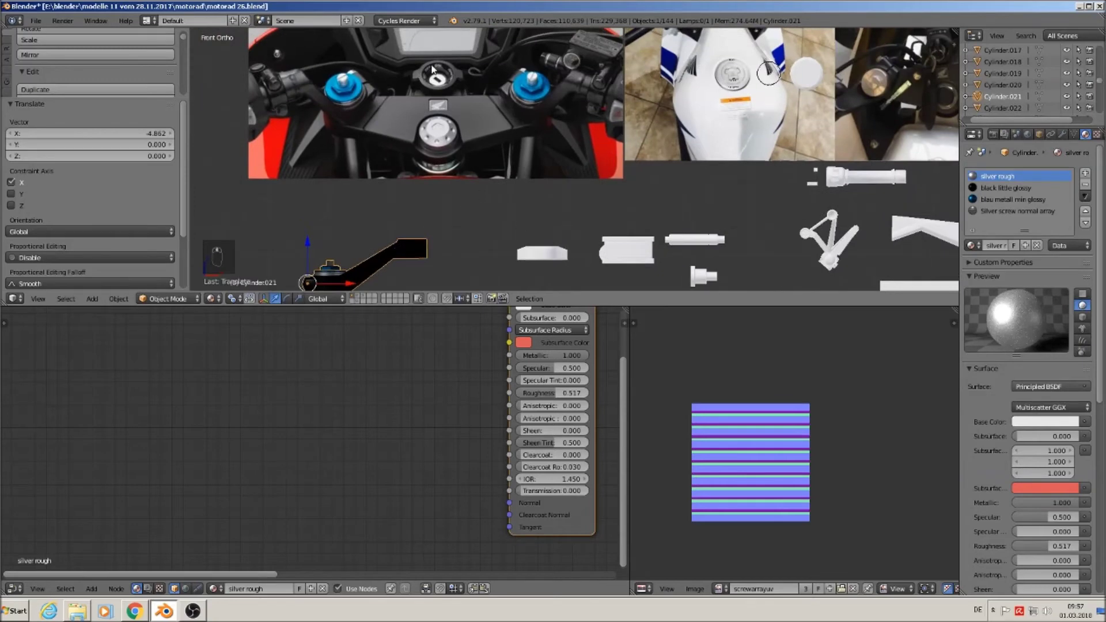
pyautogui.rightClick(537, 259)
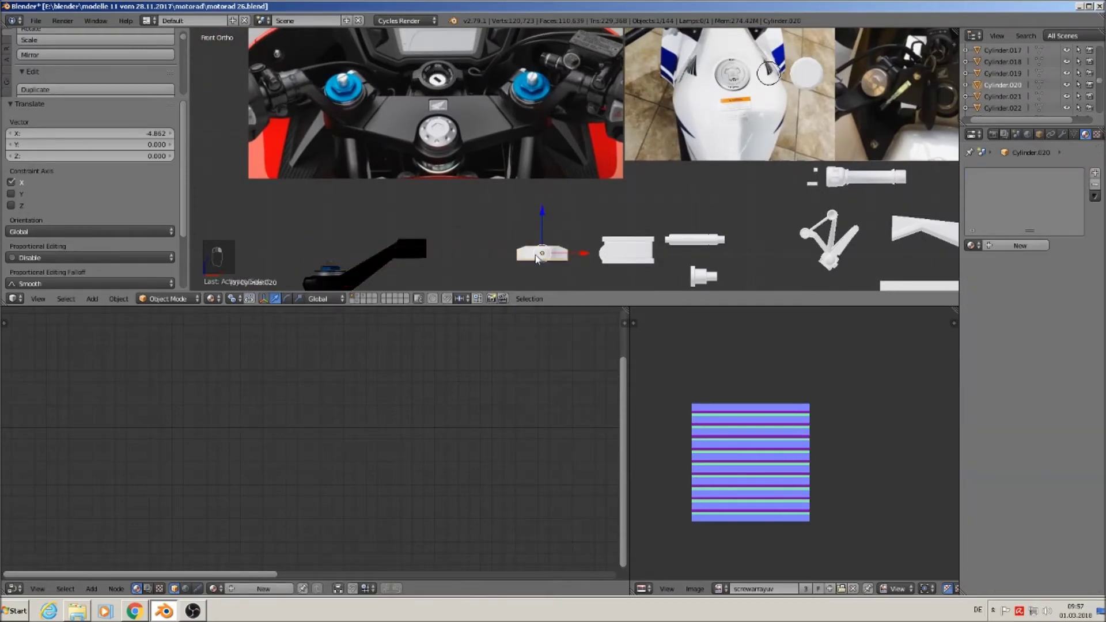
pyautogui.moveTo(569, 230); pyautogui.dragTo(574, 281, button='middle')
pyautogui.scroll(4, 574, 282)
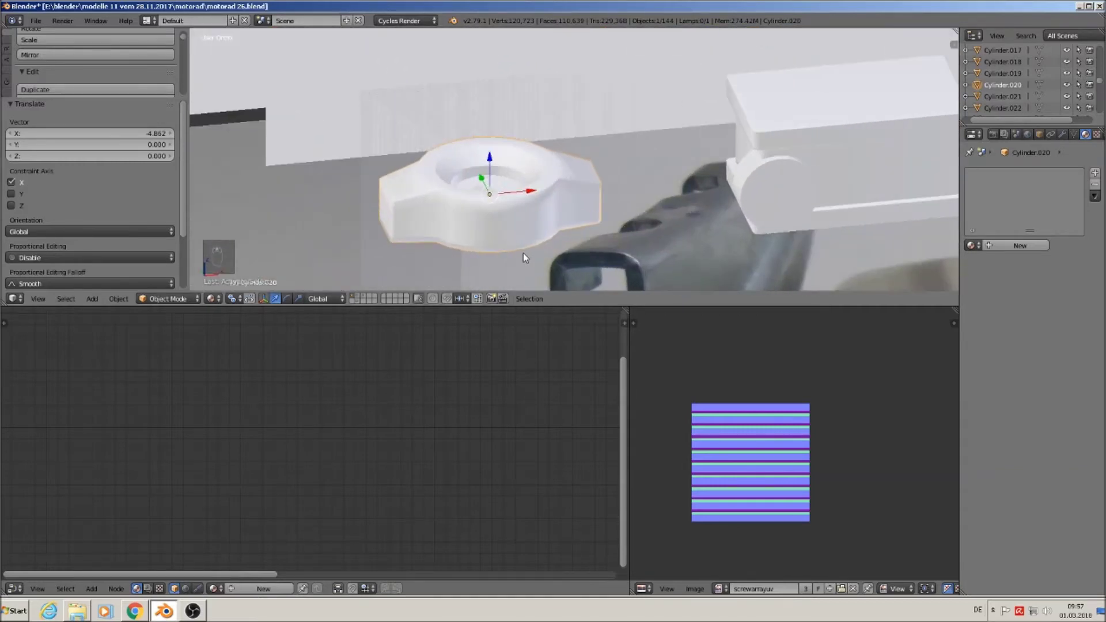
pyautogui.scroll(-8, 523, 254)
pyautogui.scroll(3, 428, 134)
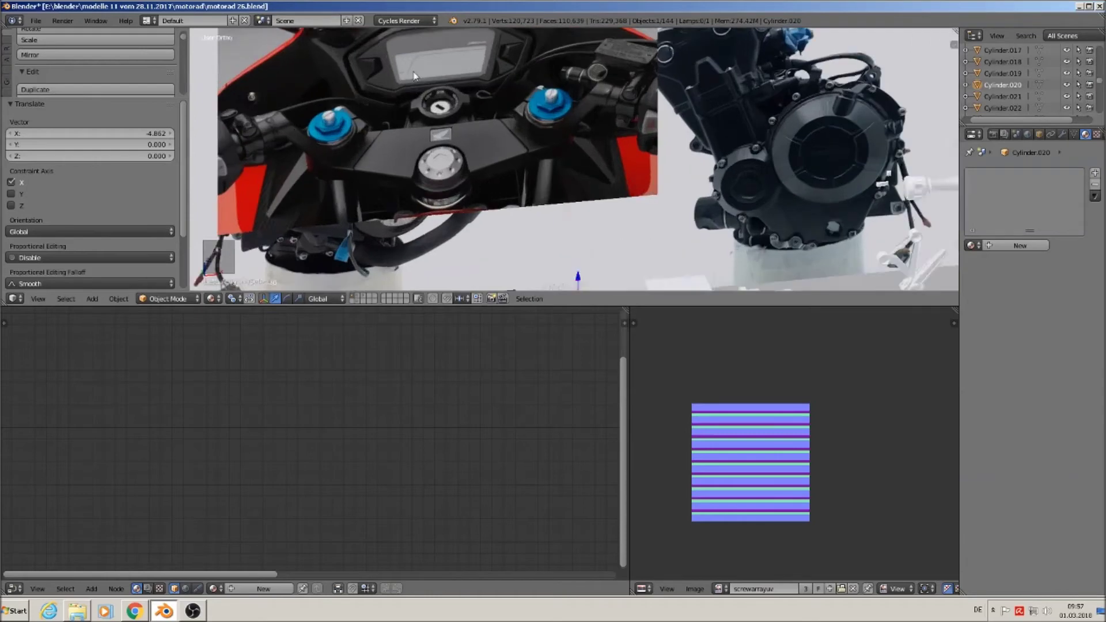
pyautogui.scroll(3, 413, 75)
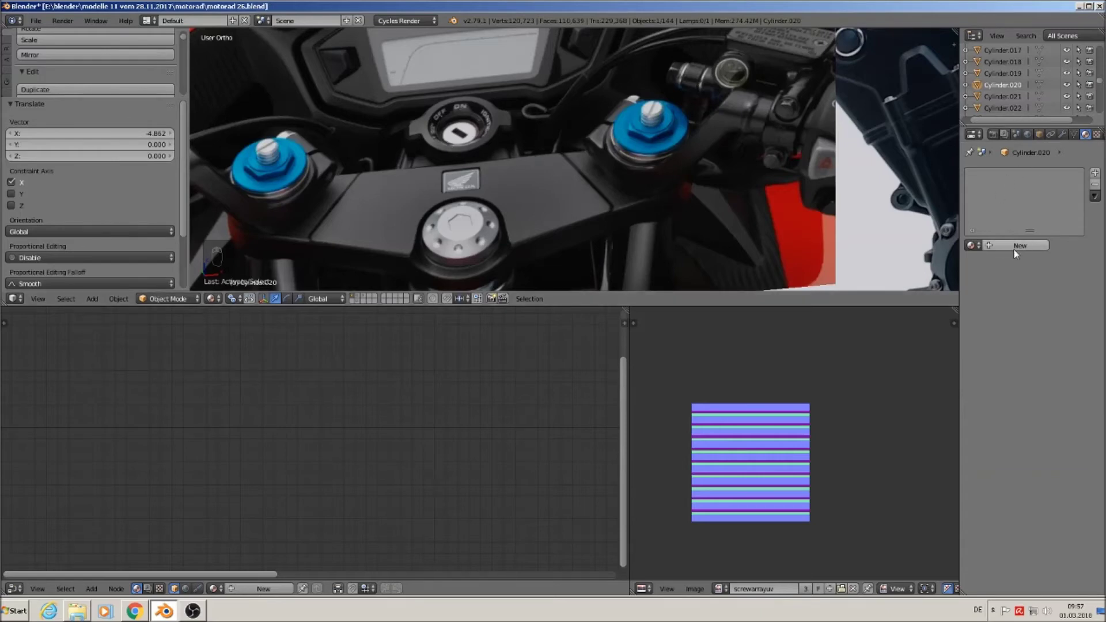
pyautogui.scroll(-5, 599, 227)
pyautogui.scroll(-3, 594, 229)
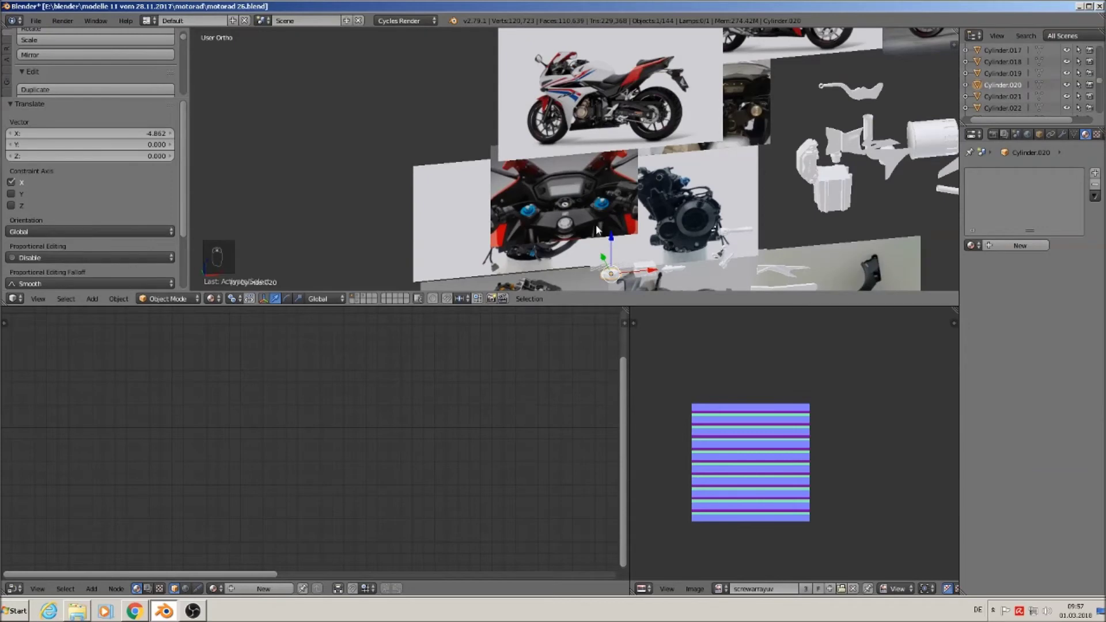
pyautogui.scroll(8, 599, 246)
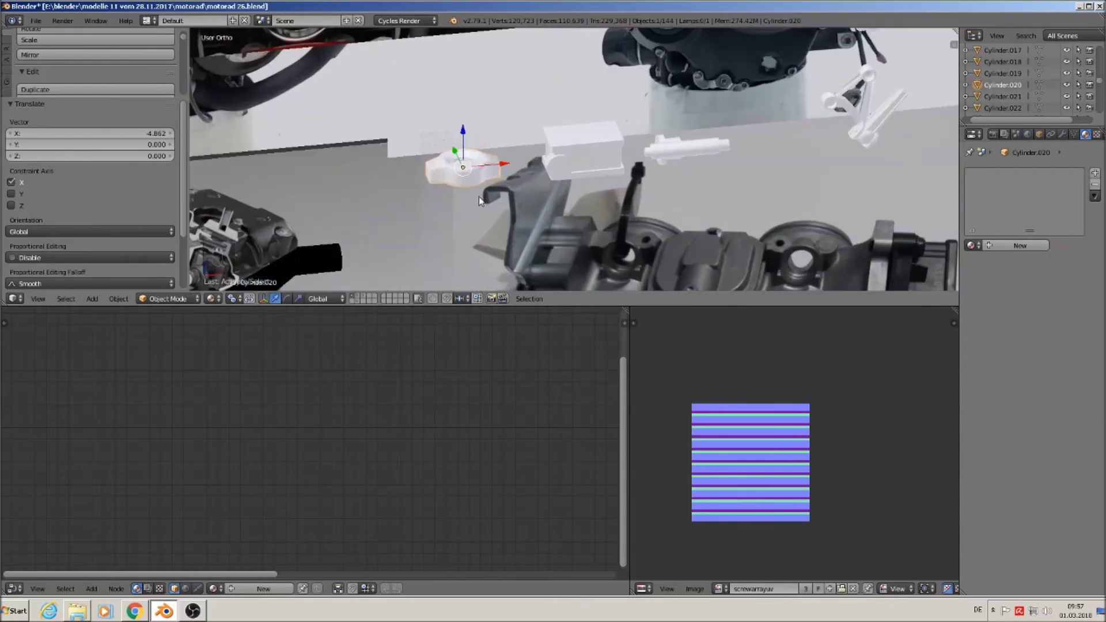
pyautogui.scroll(3, 451, 154)
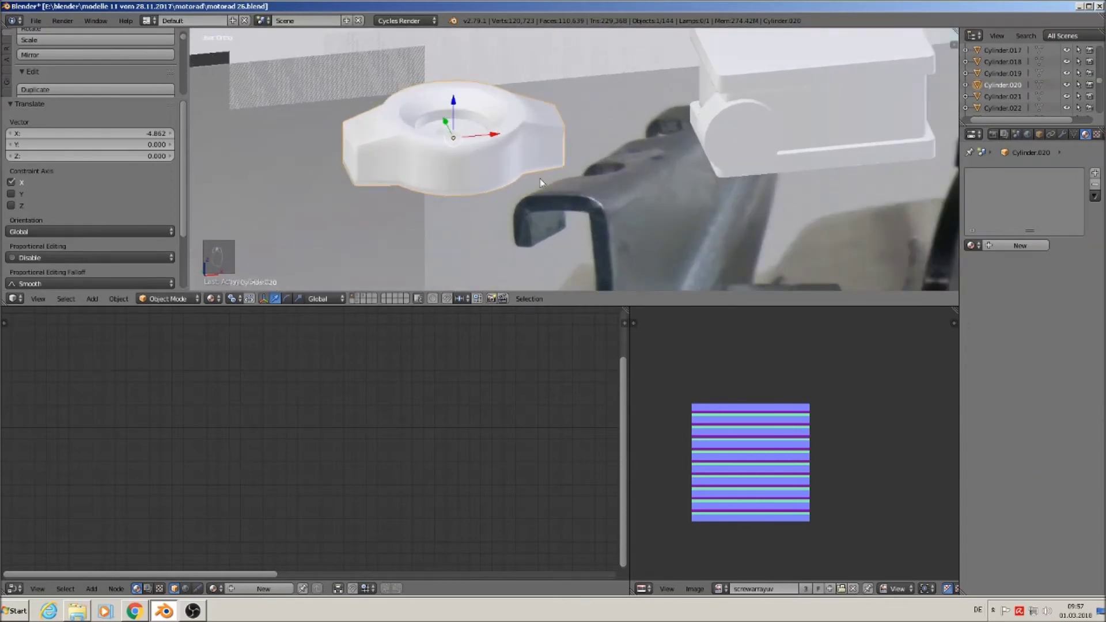
# Add a material slot to the winged ring and create a new material named "black plastic rough".
pyautogui.click(1095, 173)
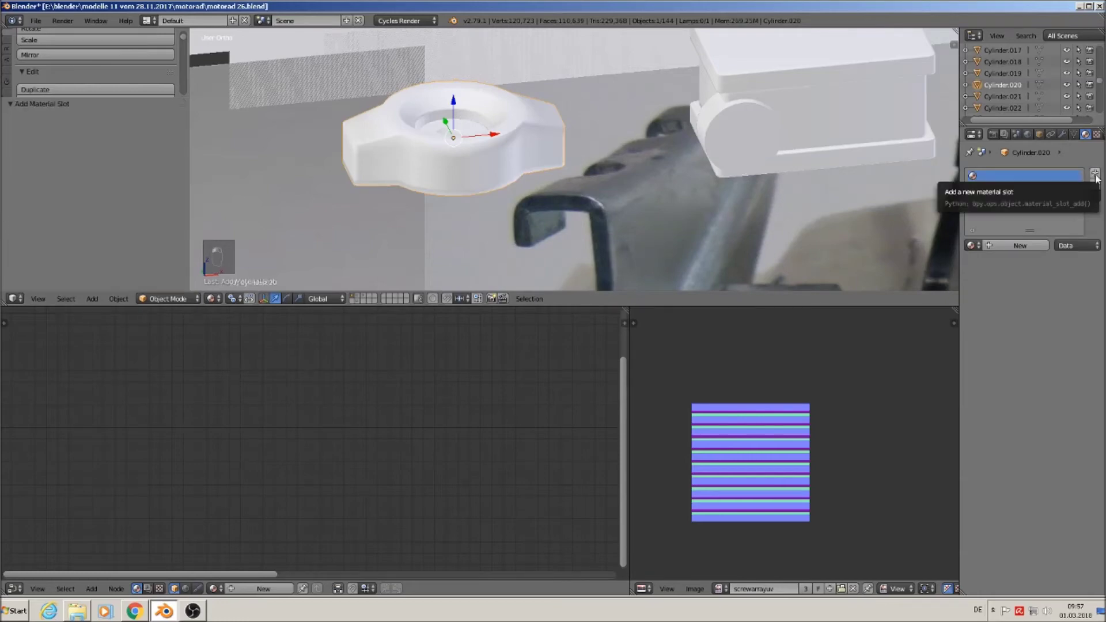
pyautogui.click(1006, 247)
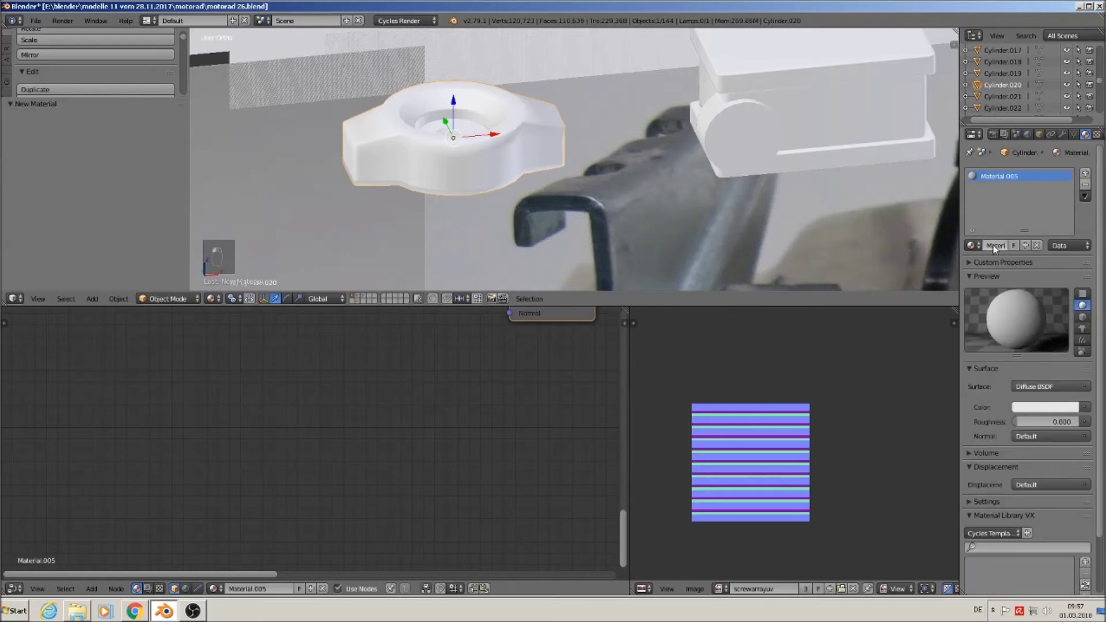
pyautogui.doubleClick(994, 246)
pyautogui.write('ack plastic rough')
pyautogui.press('Return')
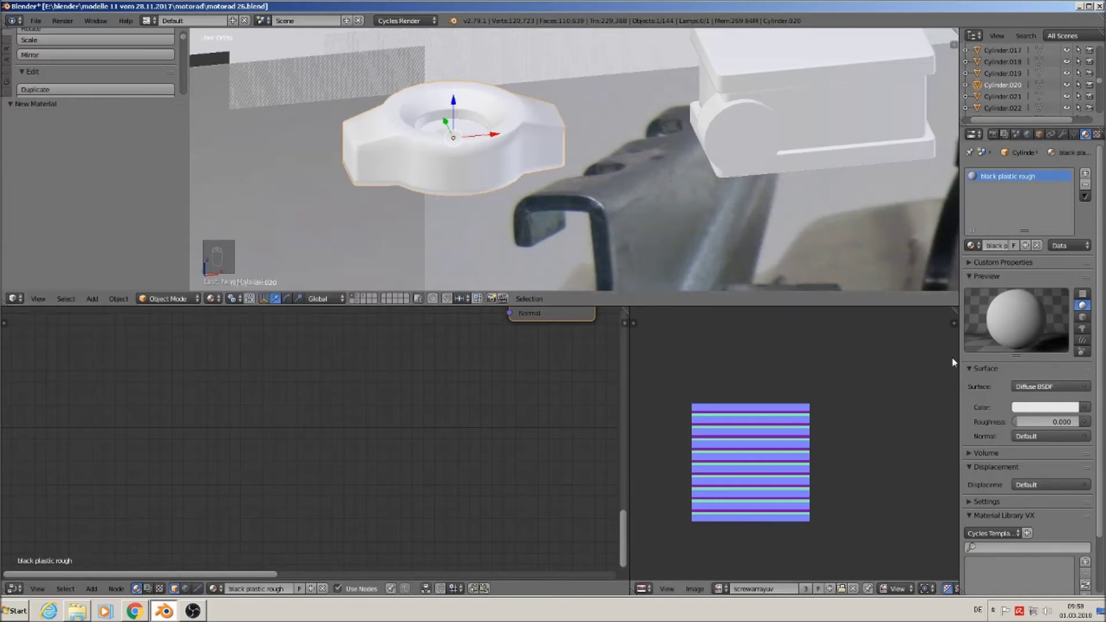
# Set the black plastic rough material to a Principled BSDF surface with a near-black base color and a roughness of 0.593.
pyautogui.click(1038, 385)
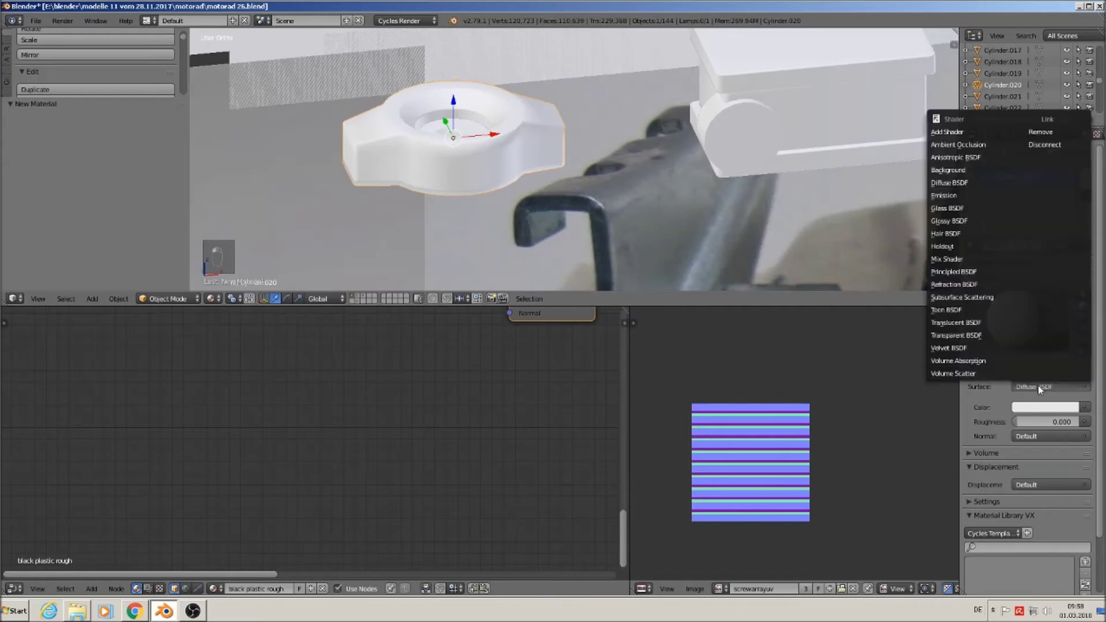
pyautogui.click(1011, 272)
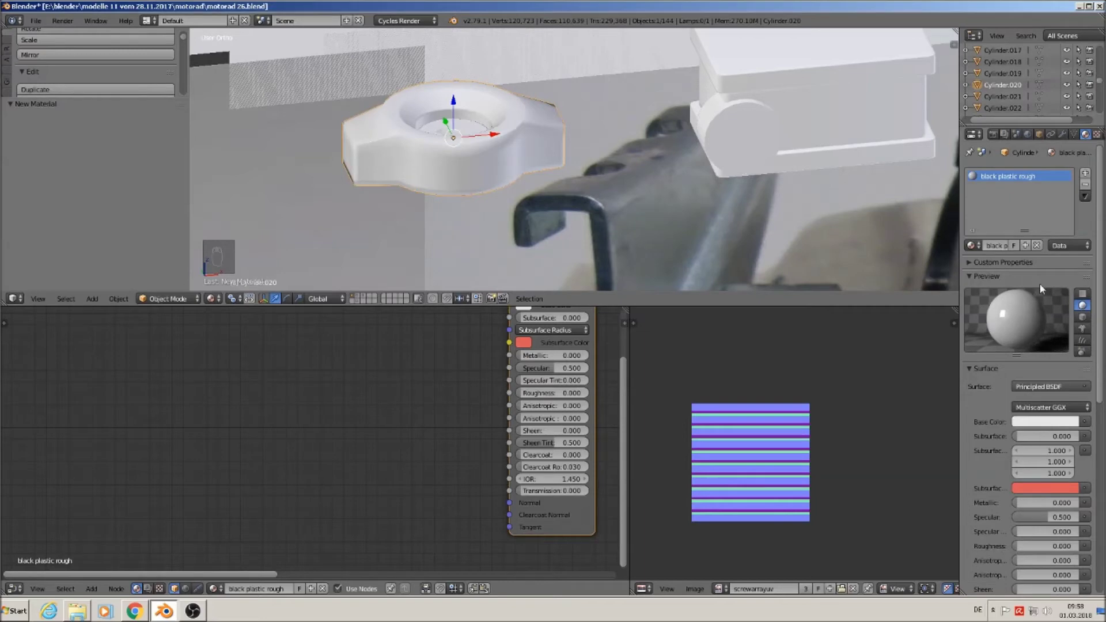
pyautogui.click(1052, 420)
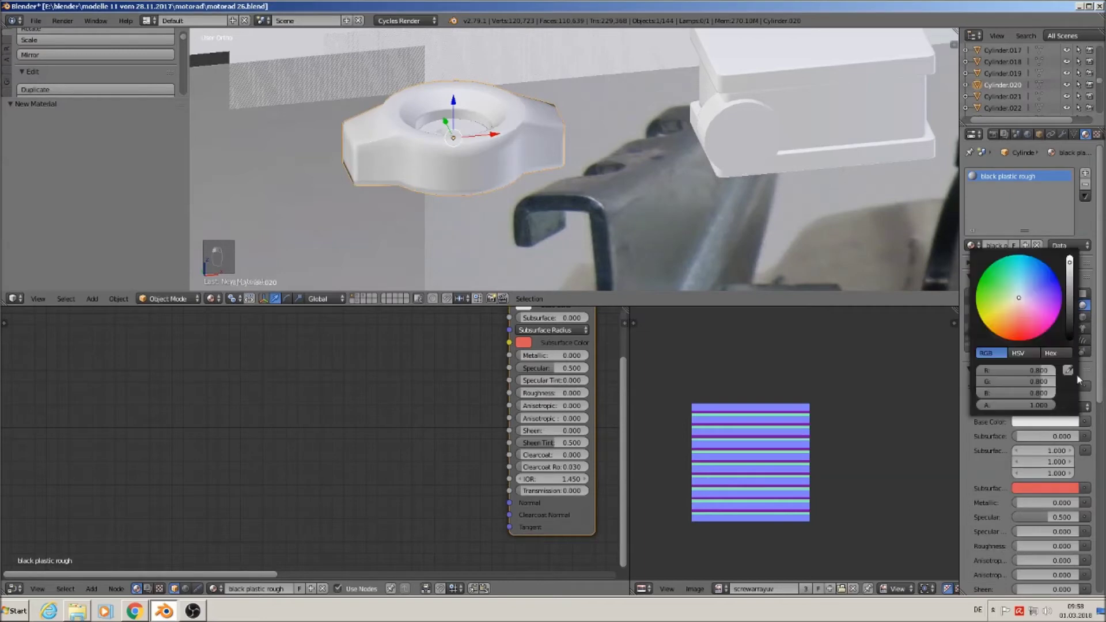
pyautogui.moveTo(1068, 333); pyautogui.dragTo(1069, 342)
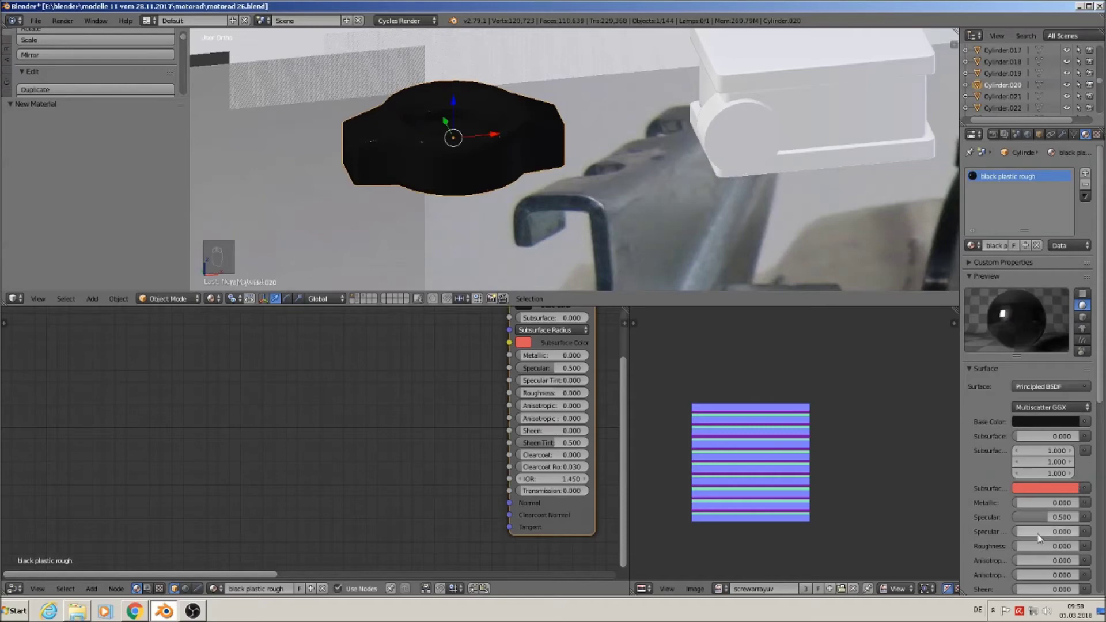
pyautogui.moveTo(1028, 549); pyautogui.dragTo(1056, 548)
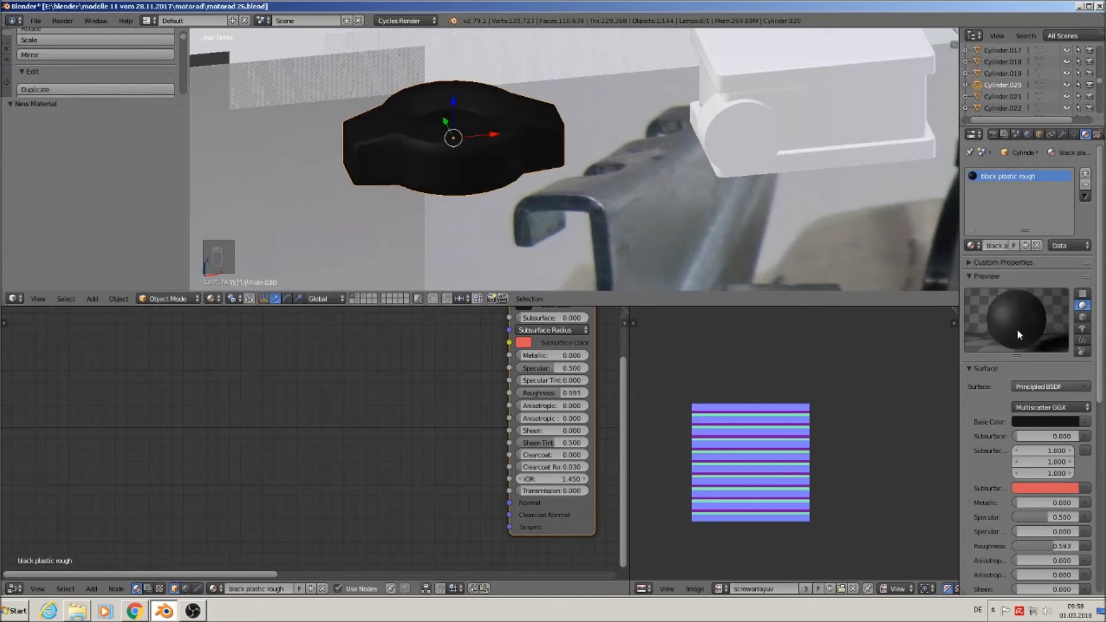
# Add a second material slot to the winged ring and create a new material named "black plastic glossy".
pyautogui.moveTo(384, 132); pyautogui.dragTo(520, 253, button='middle')
pyautogui.scroll(-7, 380, 153)
pyautogui.scroll(3, 439, 155)
pyautogui.keyDown('shift'); pyautogui.moveTo(440, 139); pyautogui.dragTo(527, 288, button='middle'); pyautogui.keyUp('shift')
pyautogui.scroll(3, 510, 122)
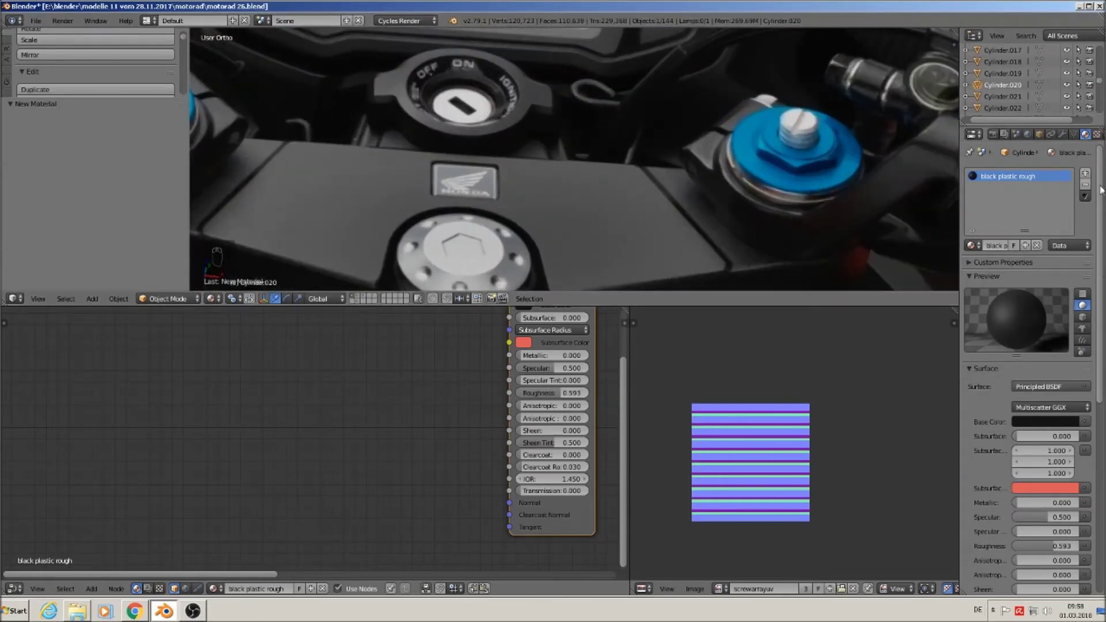
pyautogui.click(1085, 175)
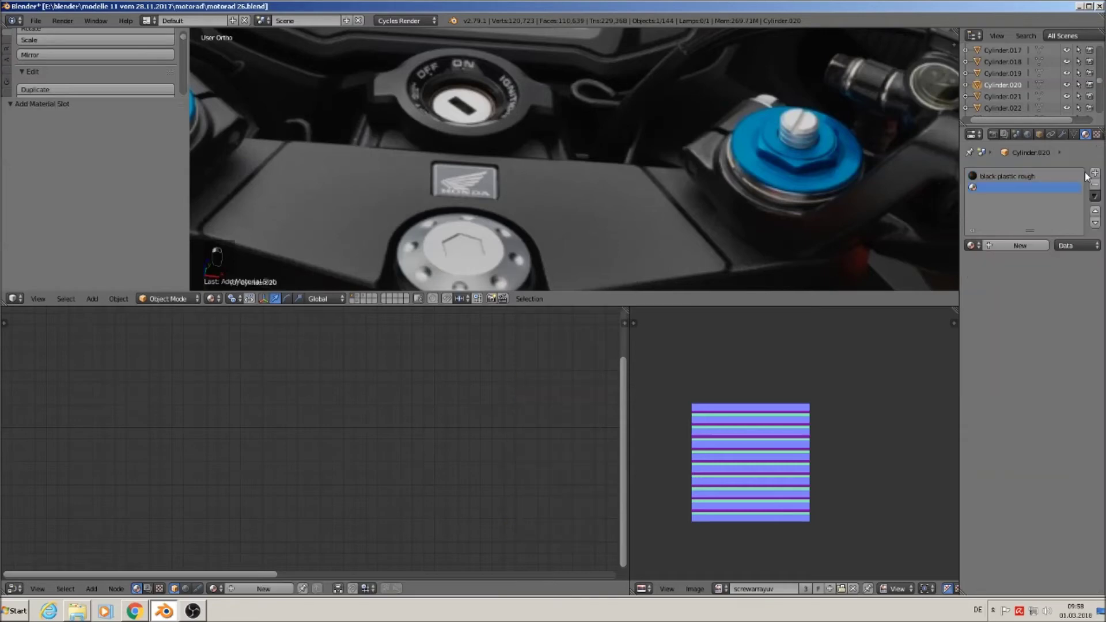
pyautogui.click(1011, 248)
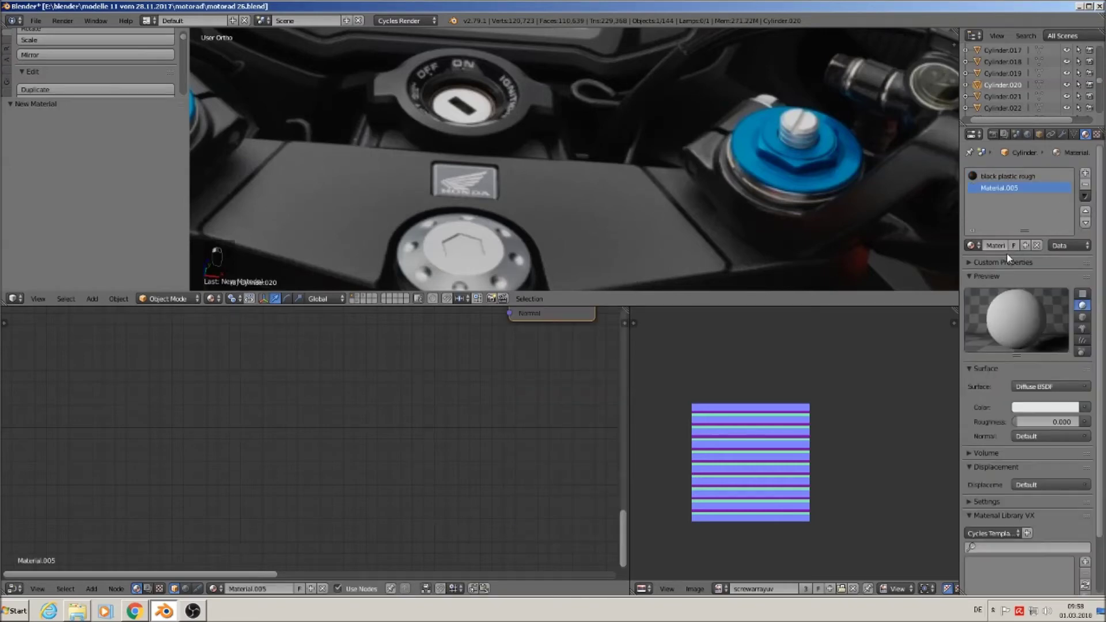
pyautogui.click(1000, 244)
pyautogui.write('al')
pyautogui.write('ssy')
pyautogui.press('Return')
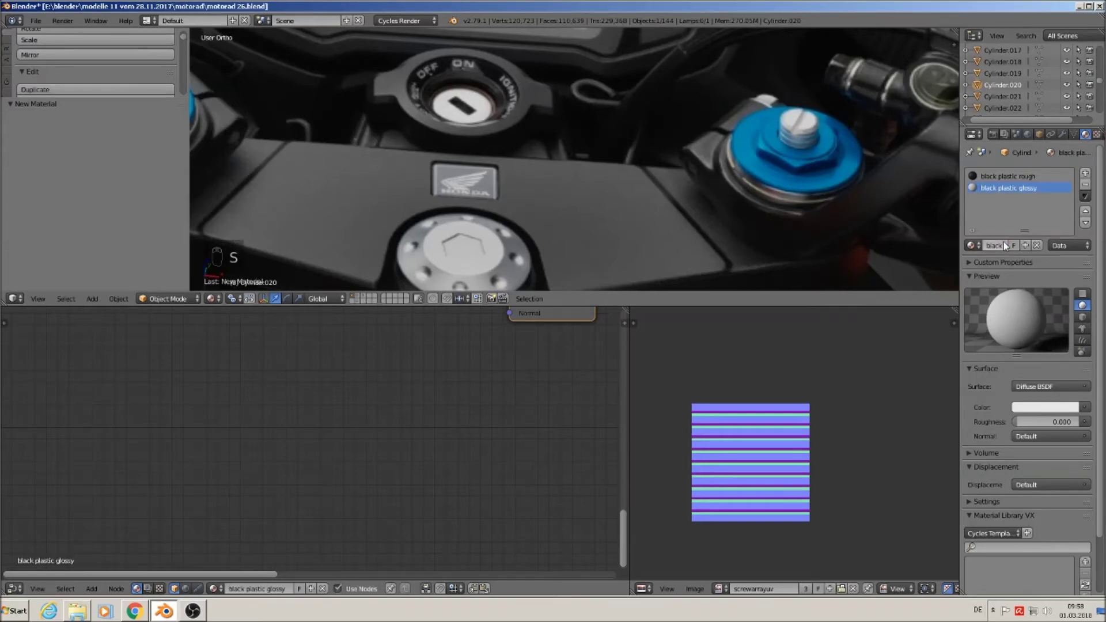
# Set the black plastic glossy material to a Principled BSDF surface with a near-black base color and a roughness of 0.083.
pyautogui.click(1038, 387)
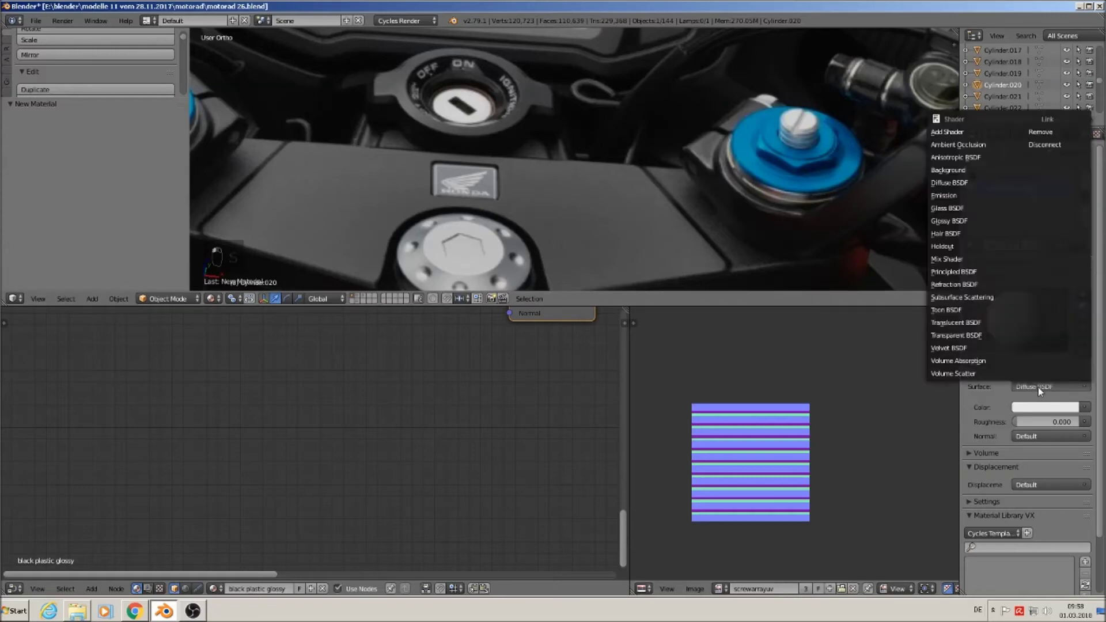
pyautogui.click(991, 271)
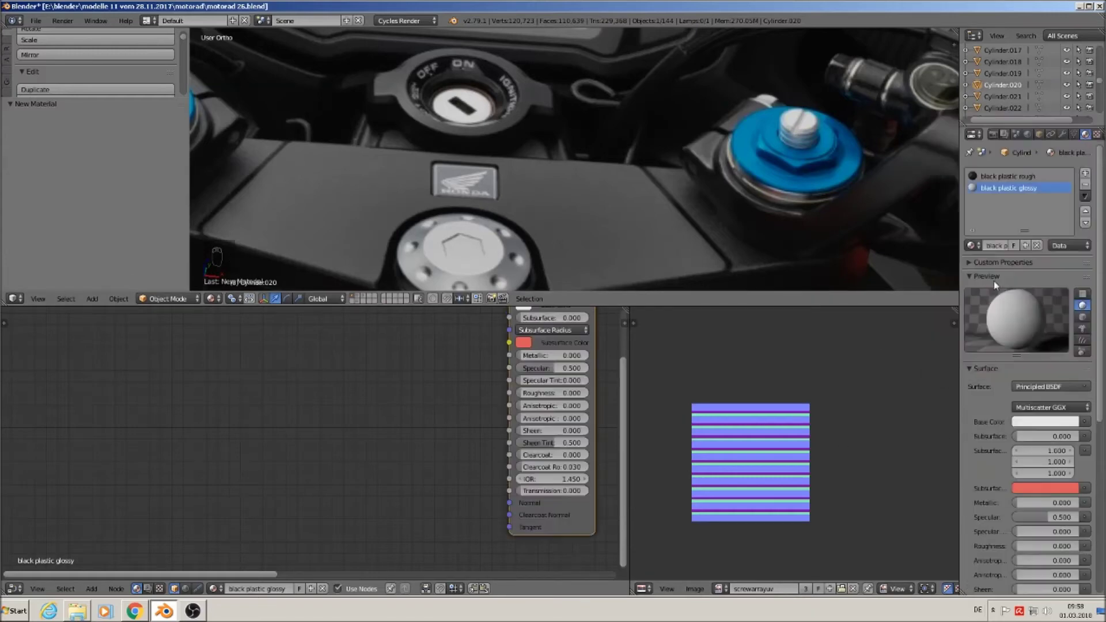
pyautogui.click(1086, 422)
pyautogui.click(1061, 422)
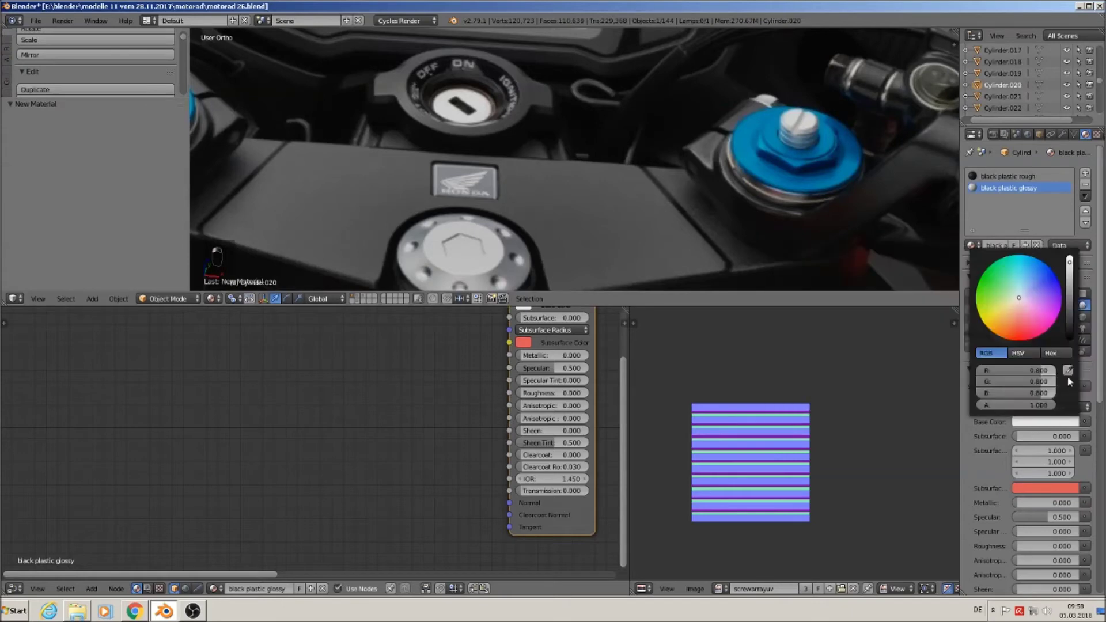
pyautogui.moveTo(1070, 330); pyautogui.dragTo(1070, 338)
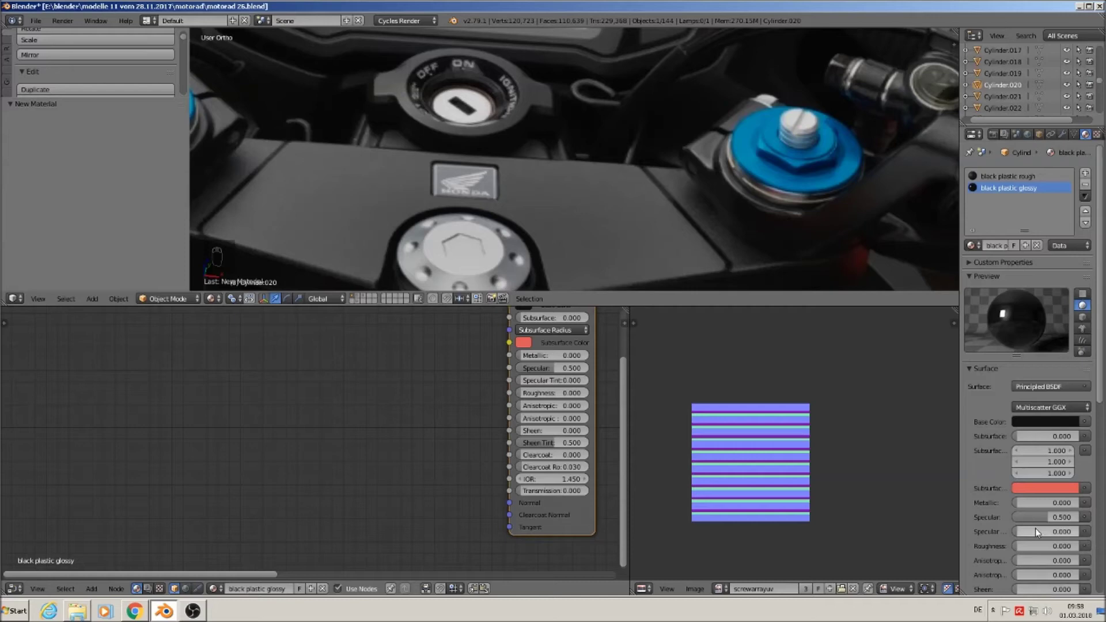
pyautogui.moveTo(1020, 547); pyautogui.dragTo(1022, 545)
pyautogui.click(1022, 545)
pyautogui.press('Tab')
pyautogui.press('Return')
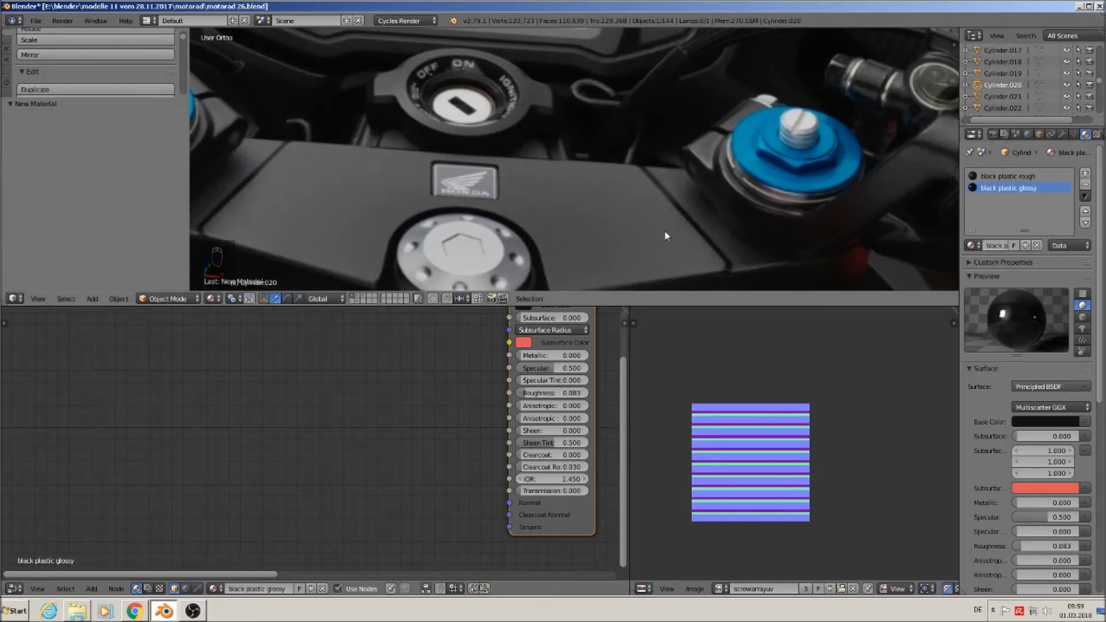
# Assign the black plastic glossy material to the sloped face loop around the winged ring's central opening.
pyautogui.scroll(-6, 665, 234)
pyautogui.keyDown('shift'); pyautogui.moveTo(663, 236); pyautogui.dragTo(629, 250, button='middle'); pyautogui.keyUp('shift')
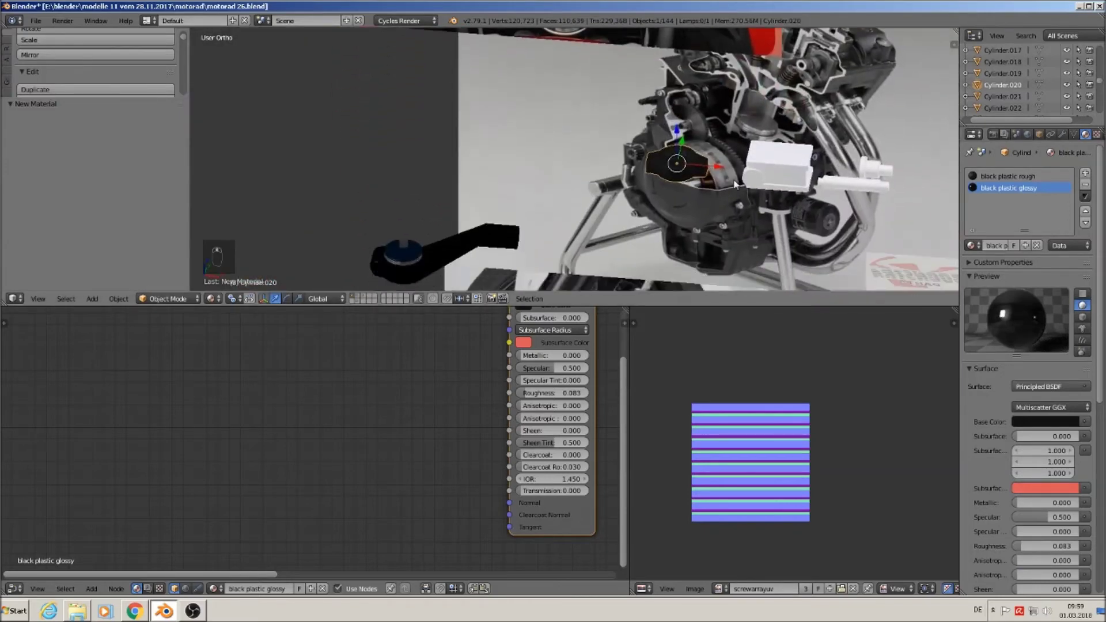
pyautogui.scroll(8, 725, 158)
pyautogui.keyDown('shift'); pyautogui.moveTo(609, 196); pyautogui.dragTo(610, 175, button='middle'); pyautogui.keyUp('shift')
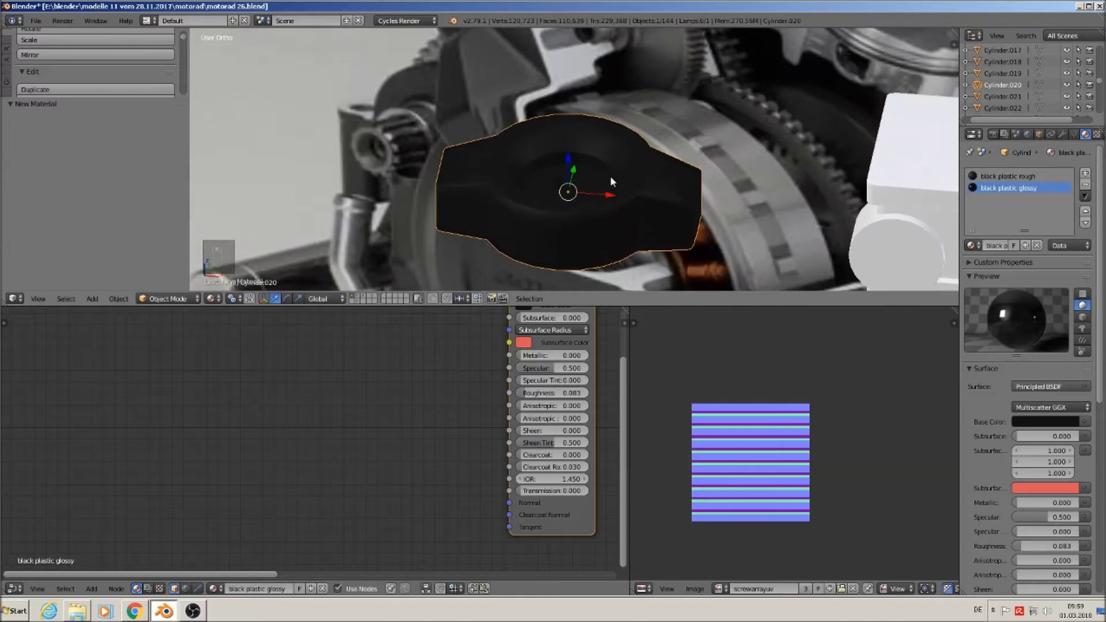
pyautogui.scroll(2, 609, 176)
pyautogui.press('Tab')
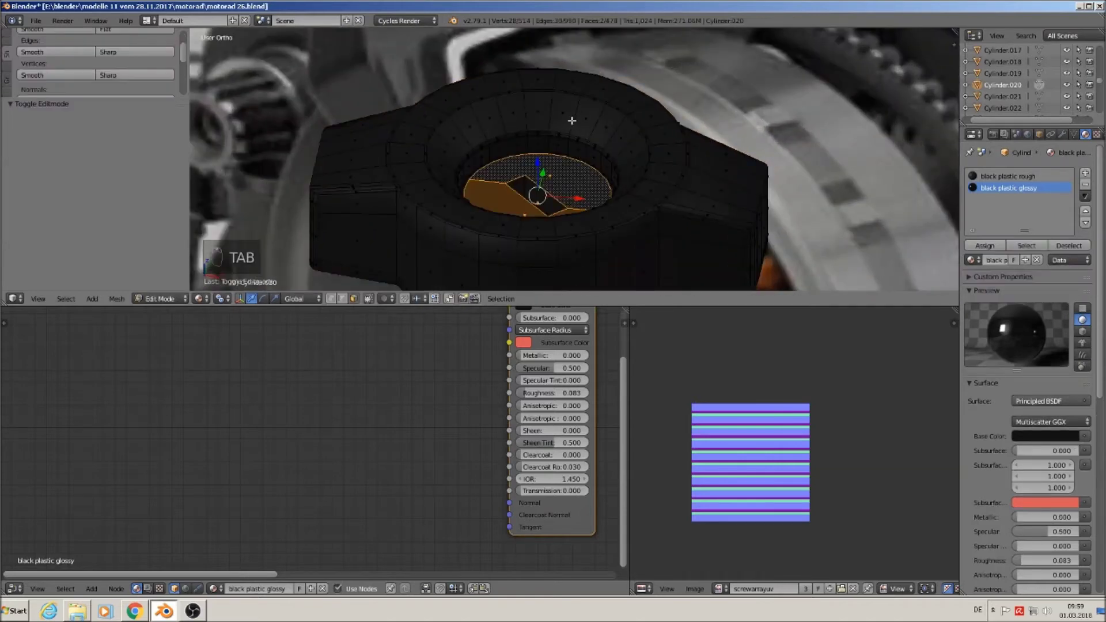
pyautogui.keyDown('alt'); pyautogui.rightClick(575, 115); pyautogui.keyUp('alt')
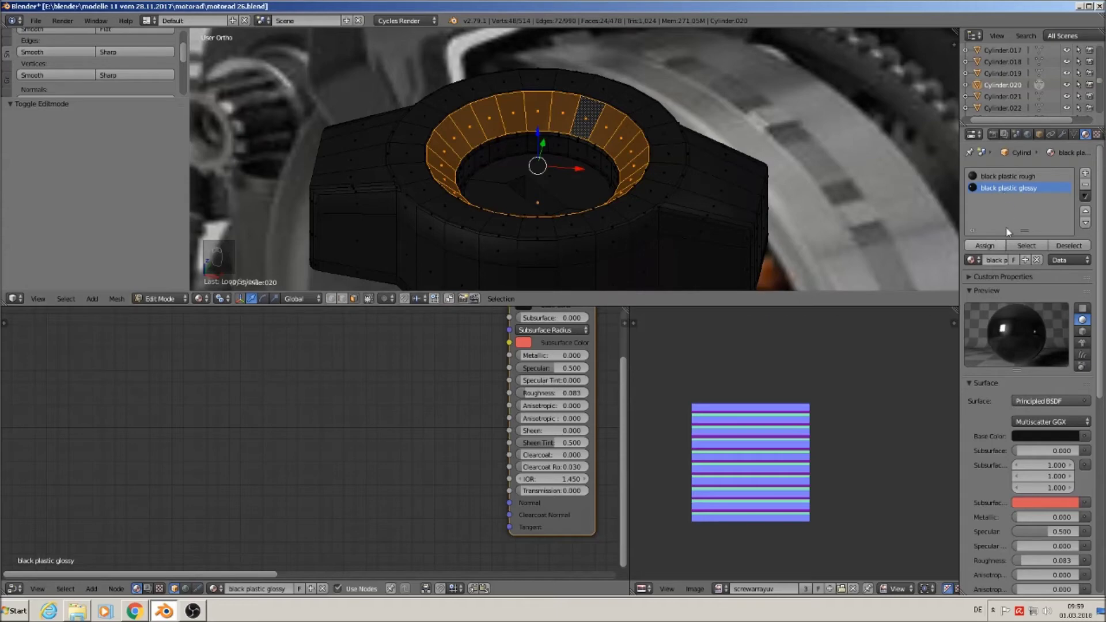
pyautogui.click(985, 246)
pyautogui.press('Tab')
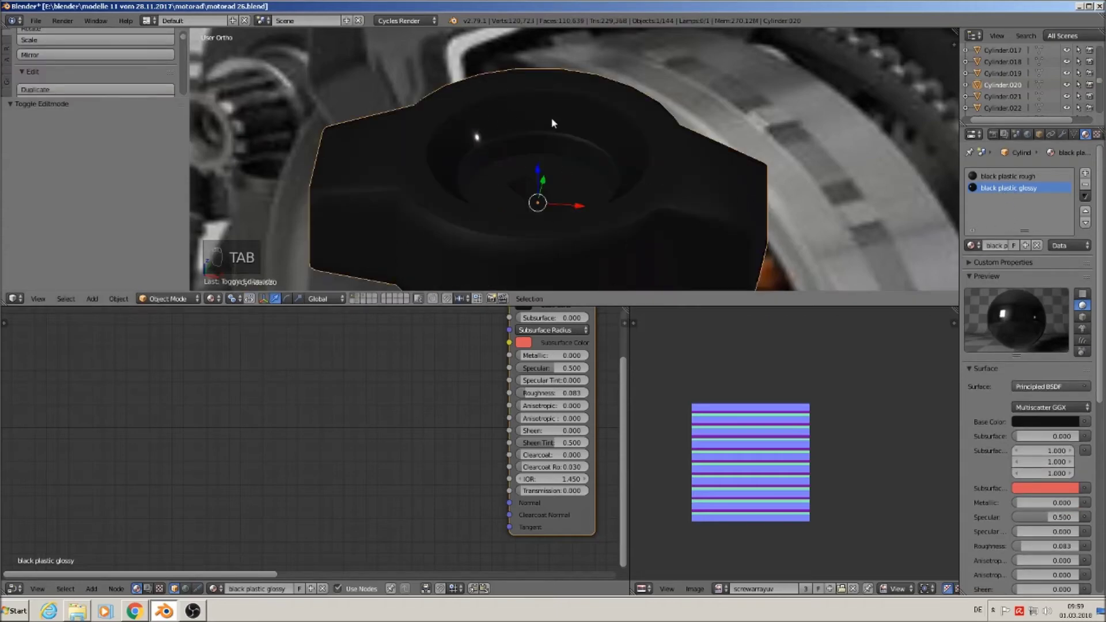
# Add a third material slot to the winged ring and fill it with the existing "silver rough" material.
pyautogui.scroll(-6, 606, 196)
pyautogui.keyDown('shift'); pyautogui.moveTo(585, 194); pyautogui.dragTo(647, 286, button='middle'); pyautogui.keyUp('shift')
pyautogui.keyDown('shift'); pyautogui.moveTo(599, 68); pyautogui.dragTo(550, 289, button='middle'); pyautogui.keyUp('shift')
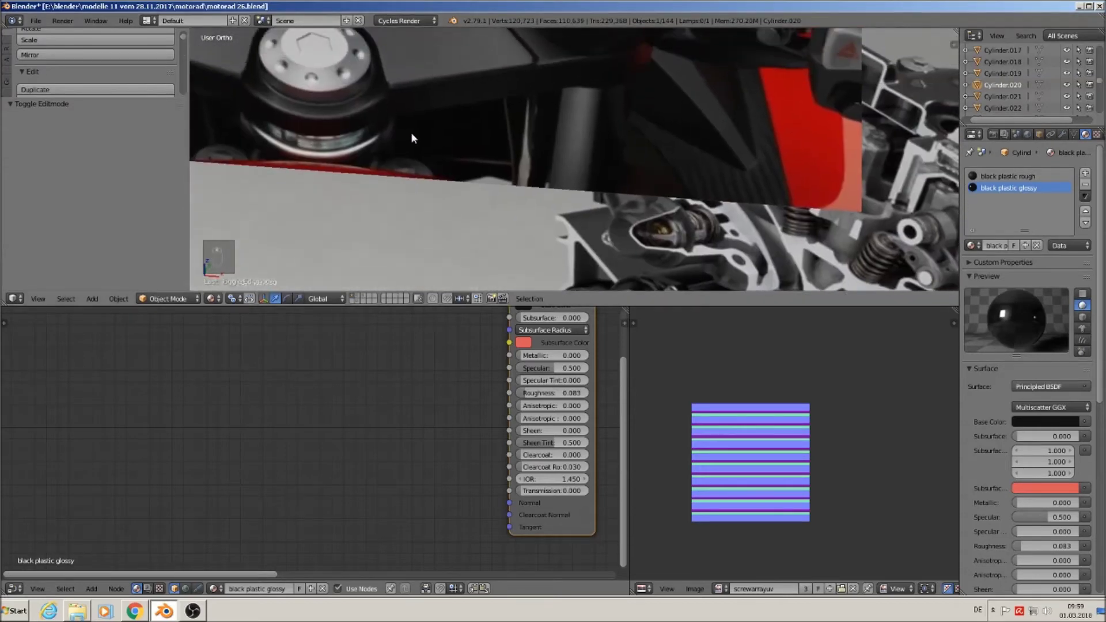
pyautogui.keyDown('shift'); pyautogui.moveTo(412, 138); pyautogui.dragTo(548, 78, button='middle'); pyautogui.keyUp('shift')
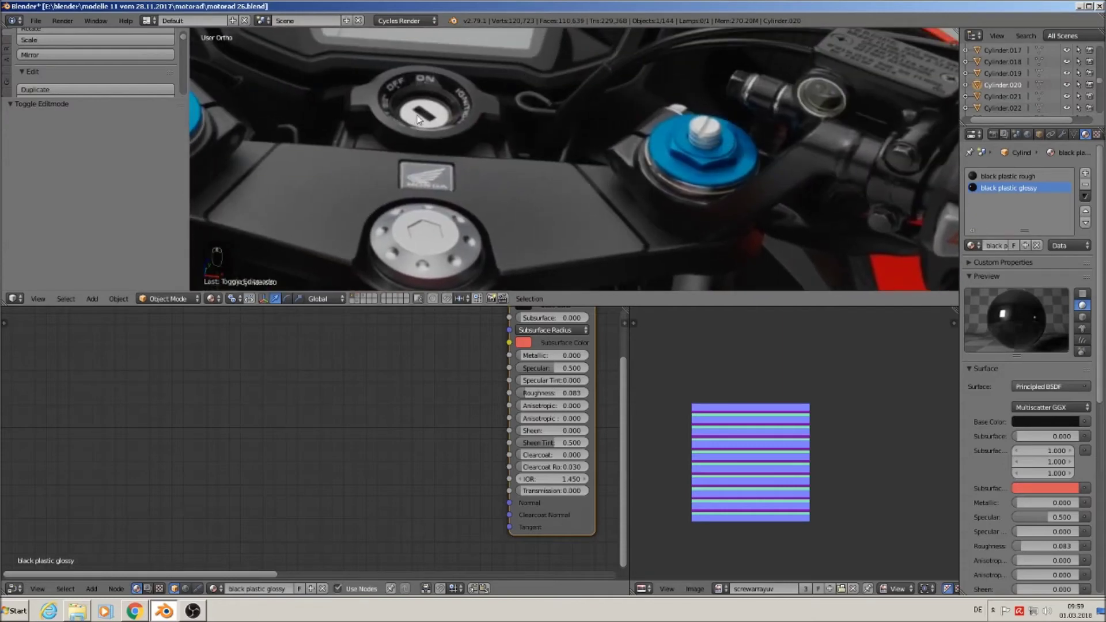
pyautogui.click(1085, 176)
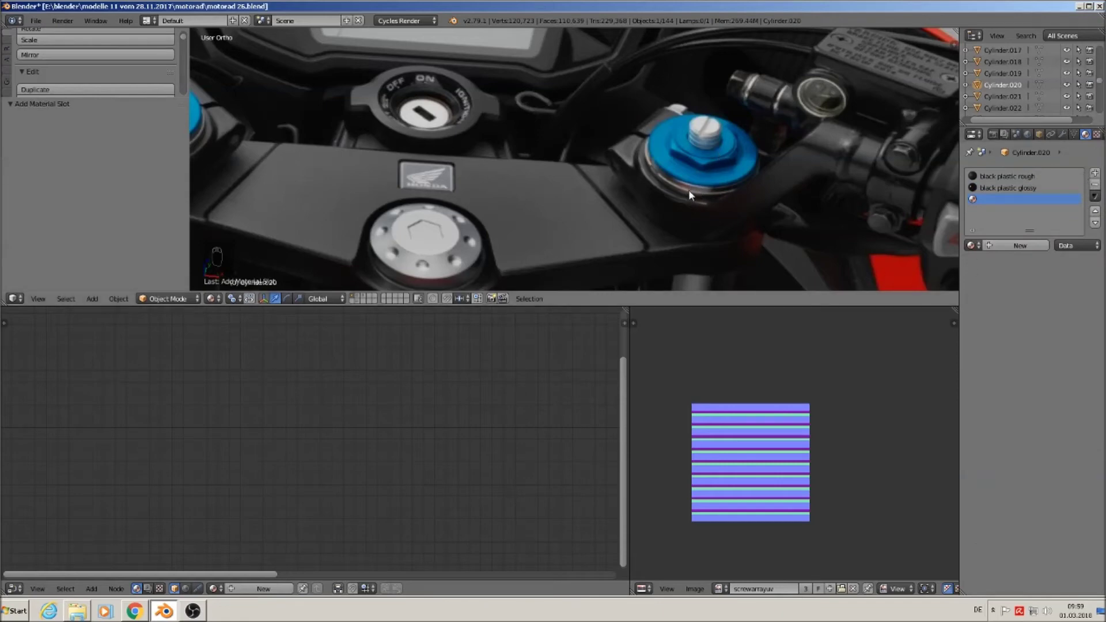
pyautogui.click(971, 246)
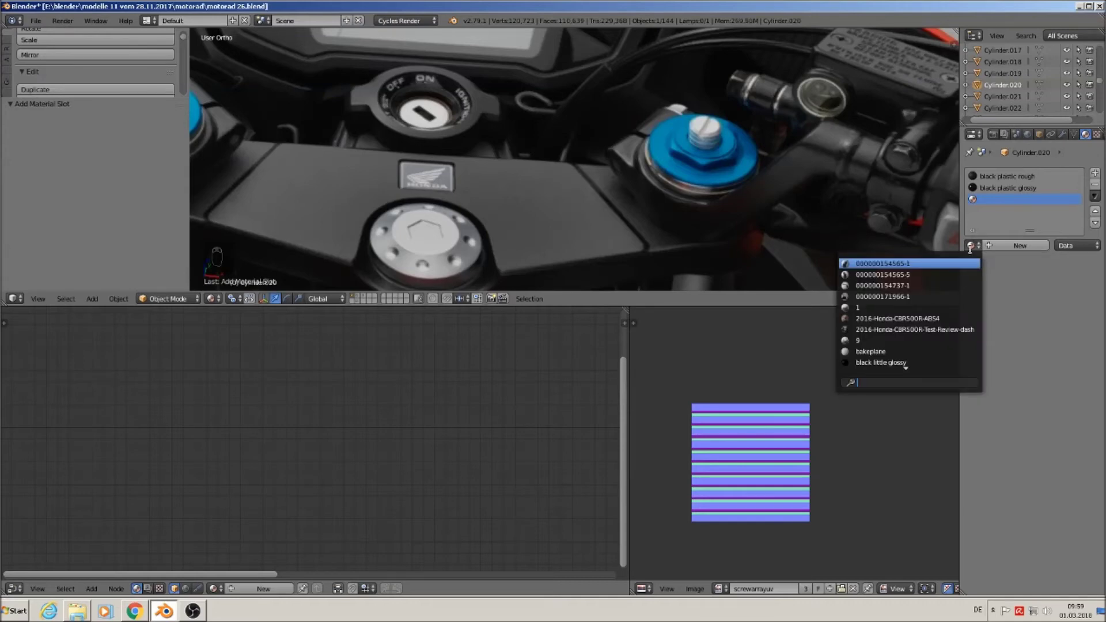
pyautogui.scroll(-10, 913, 339)
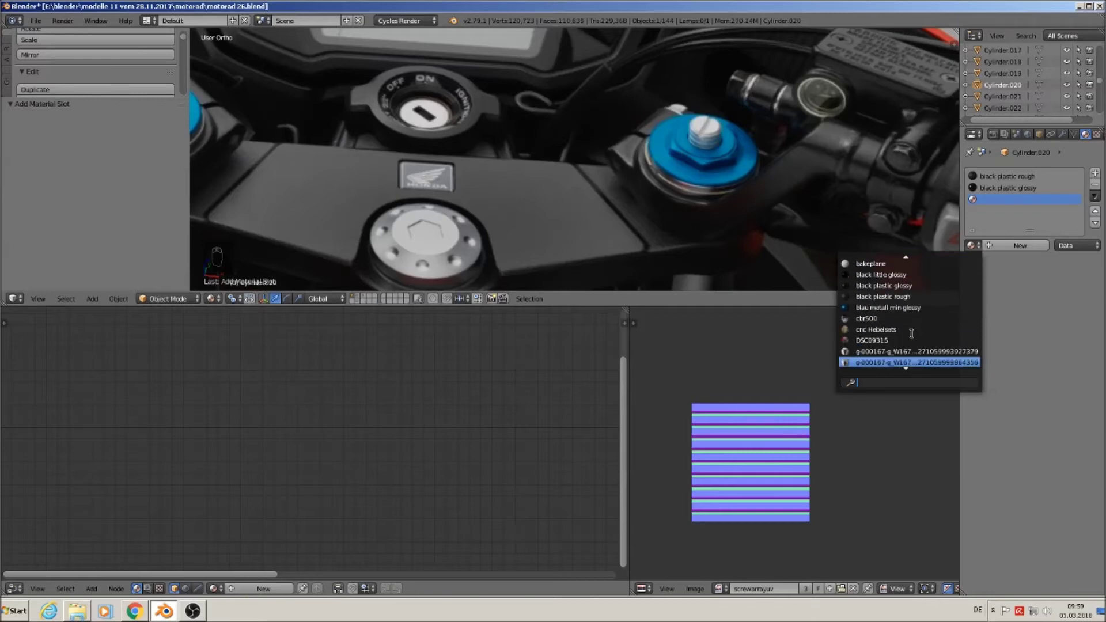
pyautogui.scroll(-10, 911, 334)
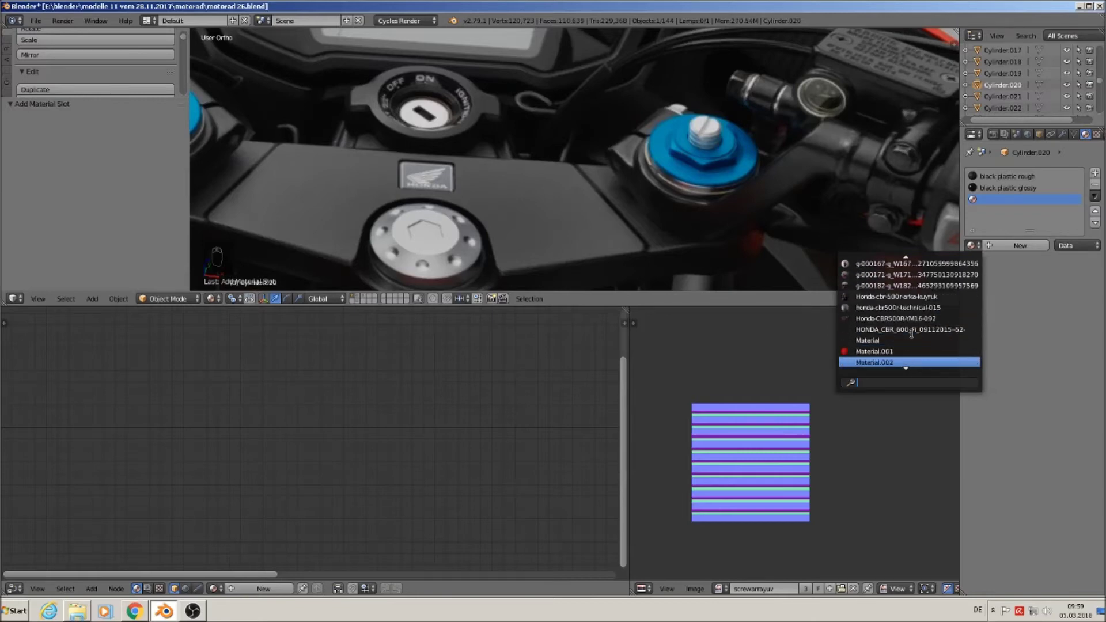
pyautogui.scroll(-3, 910, 333)
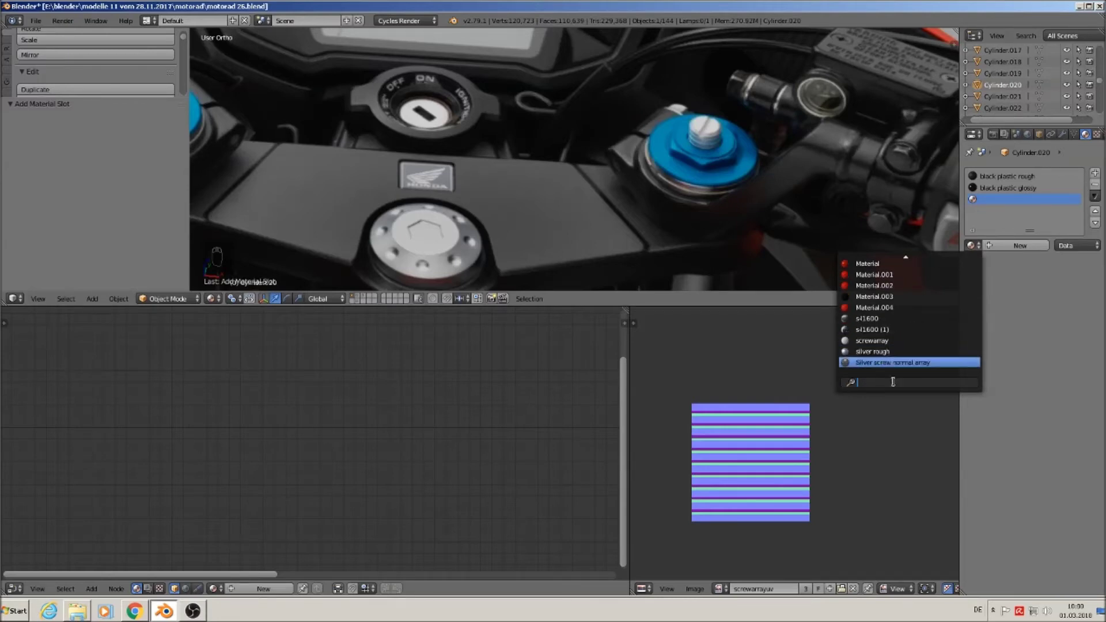
pyautogui.click(895, 352)
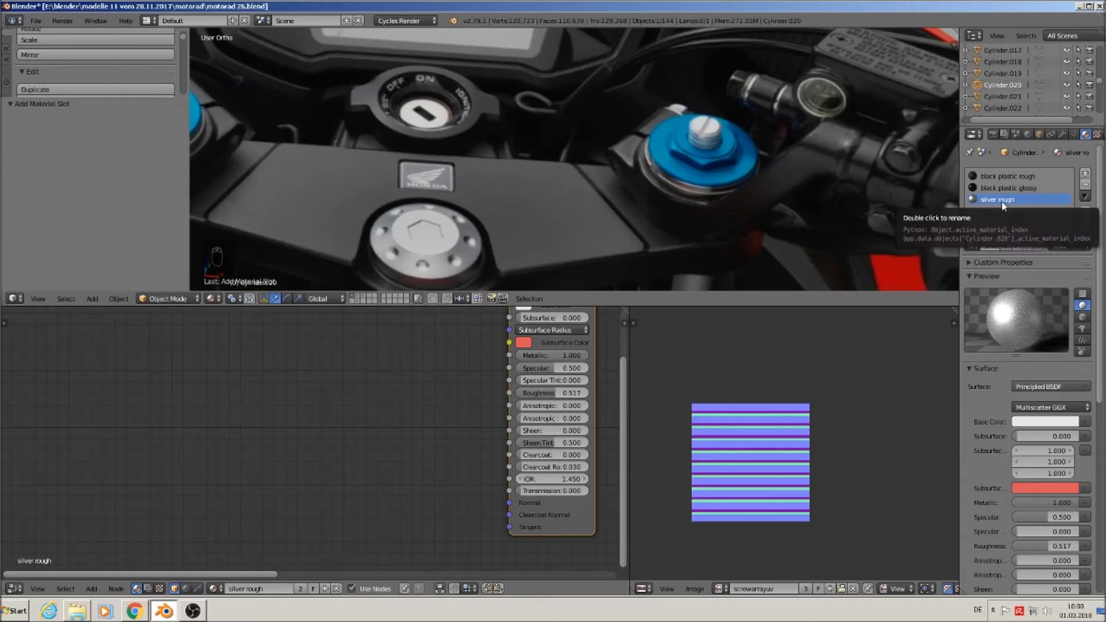
# Clear the ring's face selection and select only the two flat faces on the floor of its central recess.
pyautogui.press('KP_Decimal')
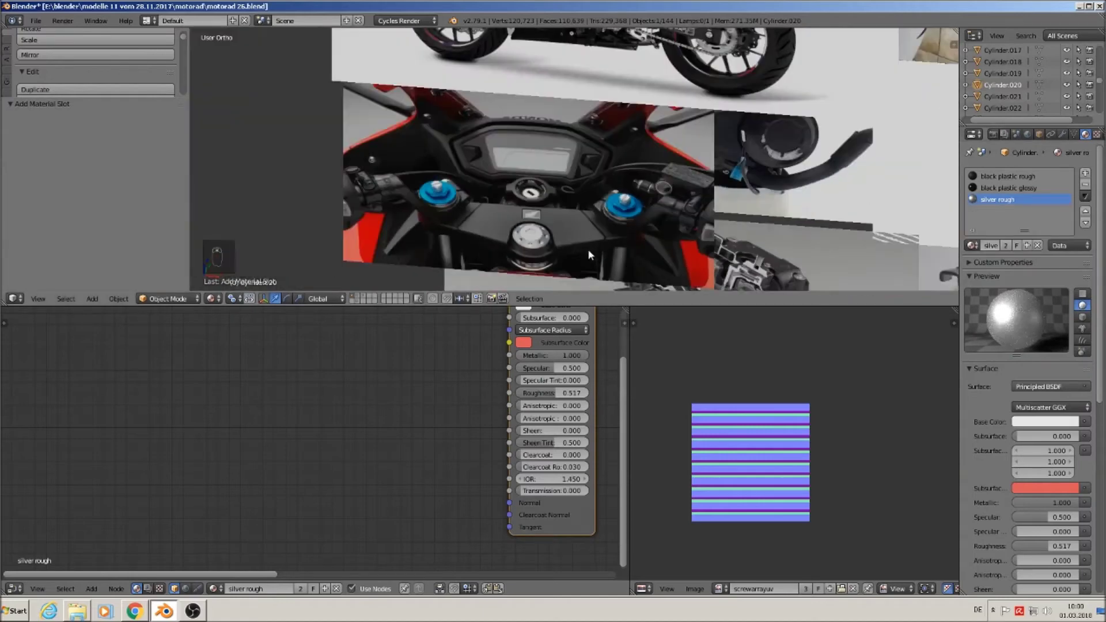
pyautogui.scroll(5, 555, 237)
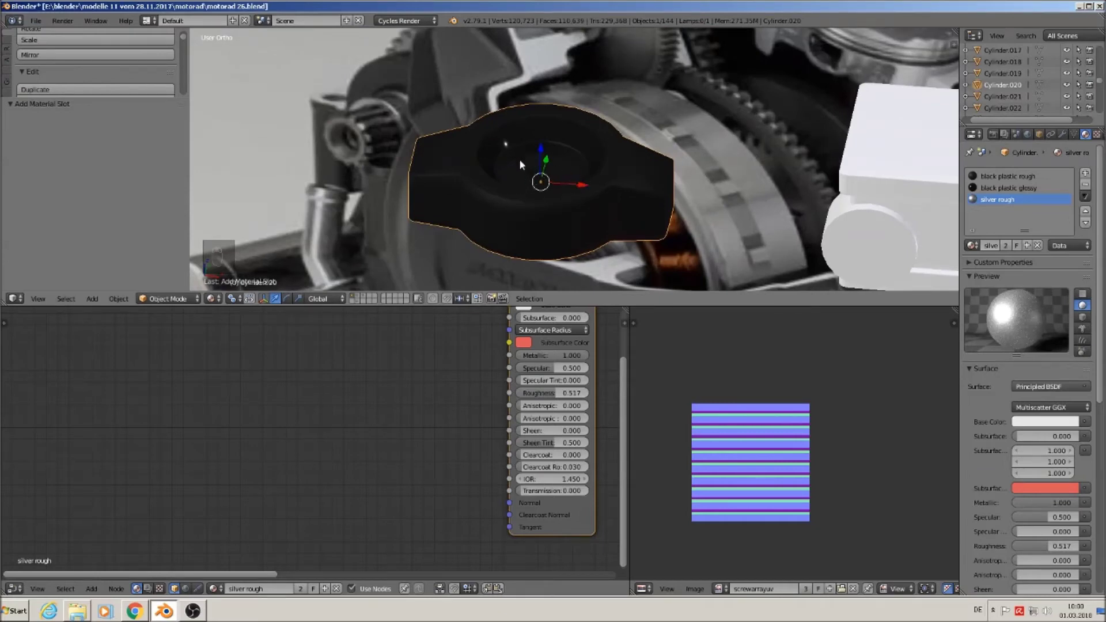
pyautogui.moveTo(580, 211); pyautogui.dragTo(608, 221, button='middle')
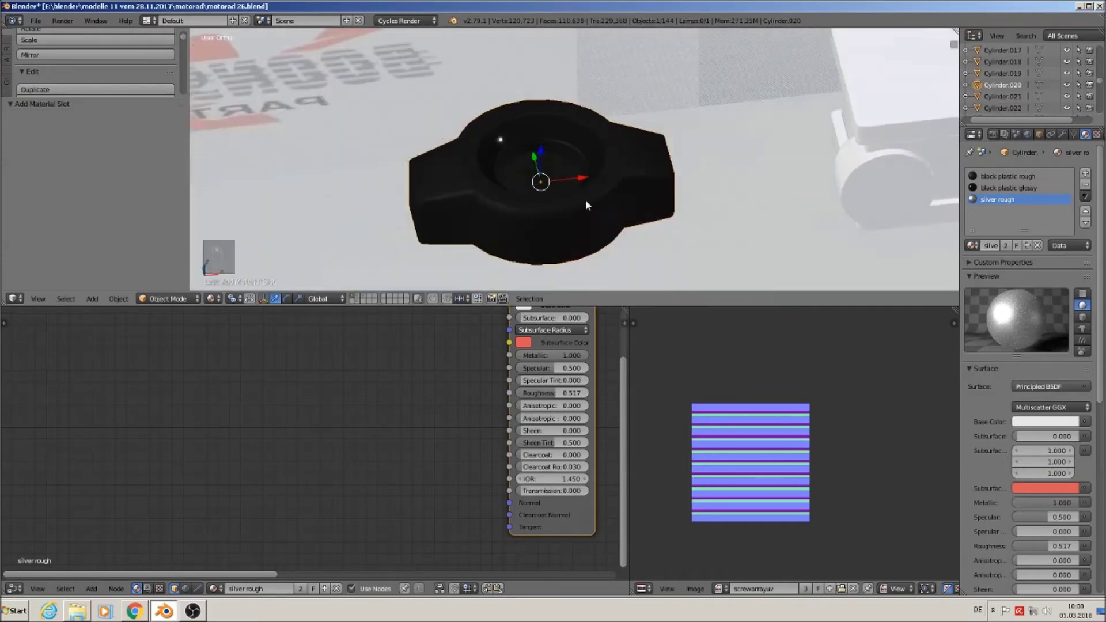
pyautogui.press('Tab')
pyautogui.scroll(3, 561, 189)
pyautogui.press('a')
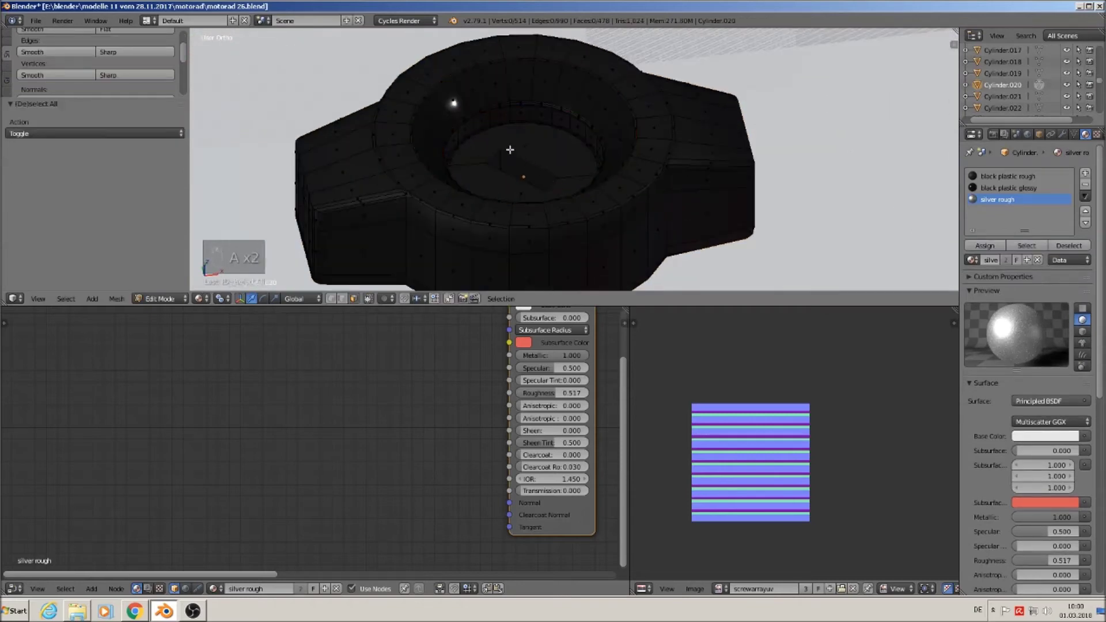
pyautogui.press('l')
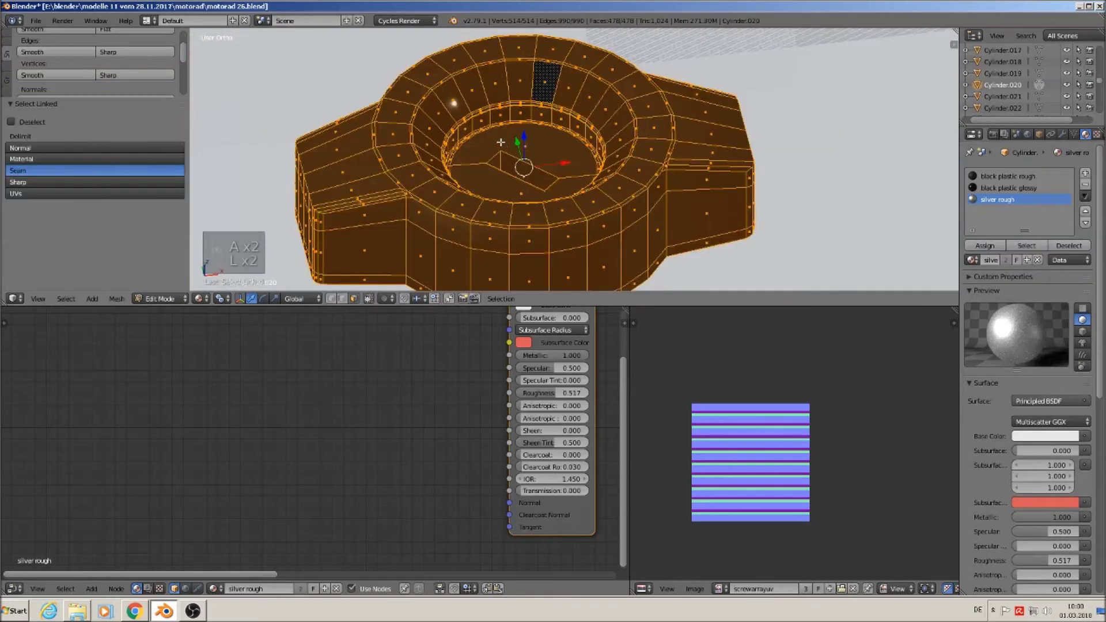
pyautogui.rightClick(500, 142)
pyautogui.press('l')
# Extend the recess floor selection with the key-slot faces and the surrounding rim face loop, and assign them the silver rough material.
pyautogui.scroll(2, 534, 185)
pyautogui.moveTo(513, 193); pyautogui.dragTo(510, 190, button='middle')
pyautogui.scroll(3, 510, 190)
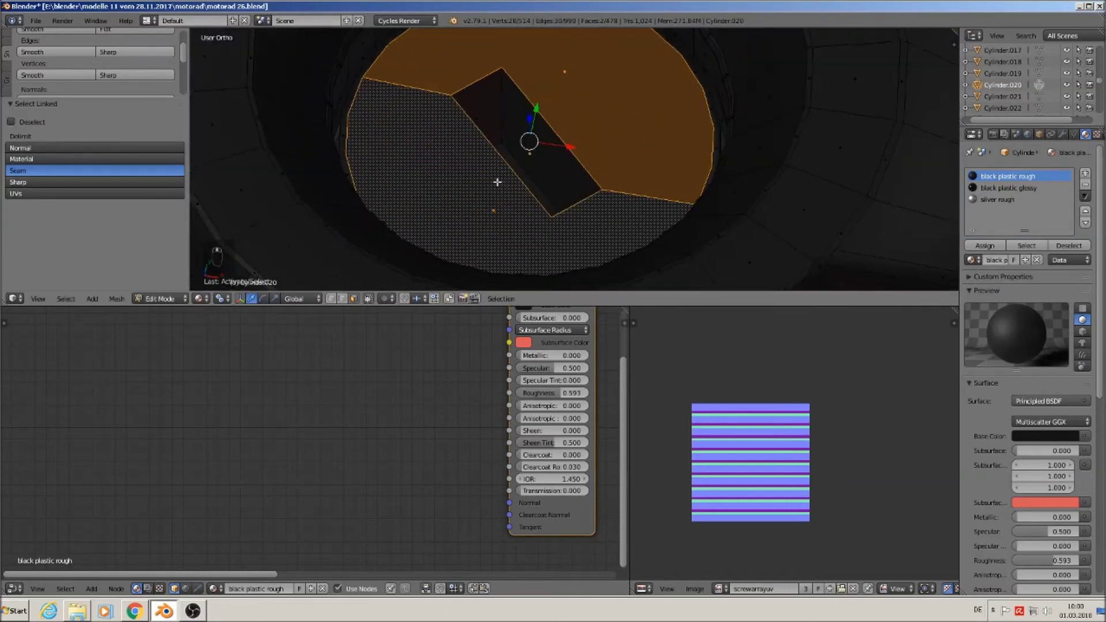
pyautogui.keyDown('alt'); pyautogui.keyDown('shift'); pyautogui.rightClick(523, 109); pyautogui.keyUp('shift'); pyautogui.keyUp('alt')
pyautogui.keyDown('shift'); pyautogui.rightClick(529, 181); pyautogui.keyUp('shift')
pyautogui.scroll(-3, 549, 221)
pyautogui.scroll(1, 515, 198)
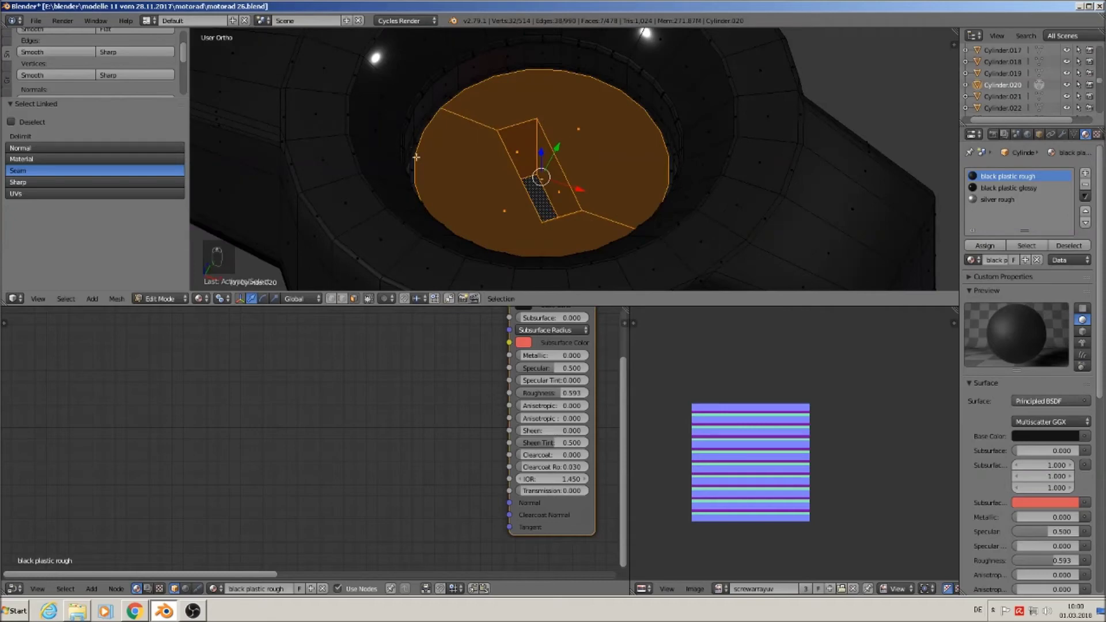
pyautogui.scroll(4, 426, 167)
pyautogui.keyDown('alt'); pyautogui.keyDown('shift'); pyautogui.rightClick(388, 141); pyautogui.keyUp('shift'); pyautogui.keyUp('alt')
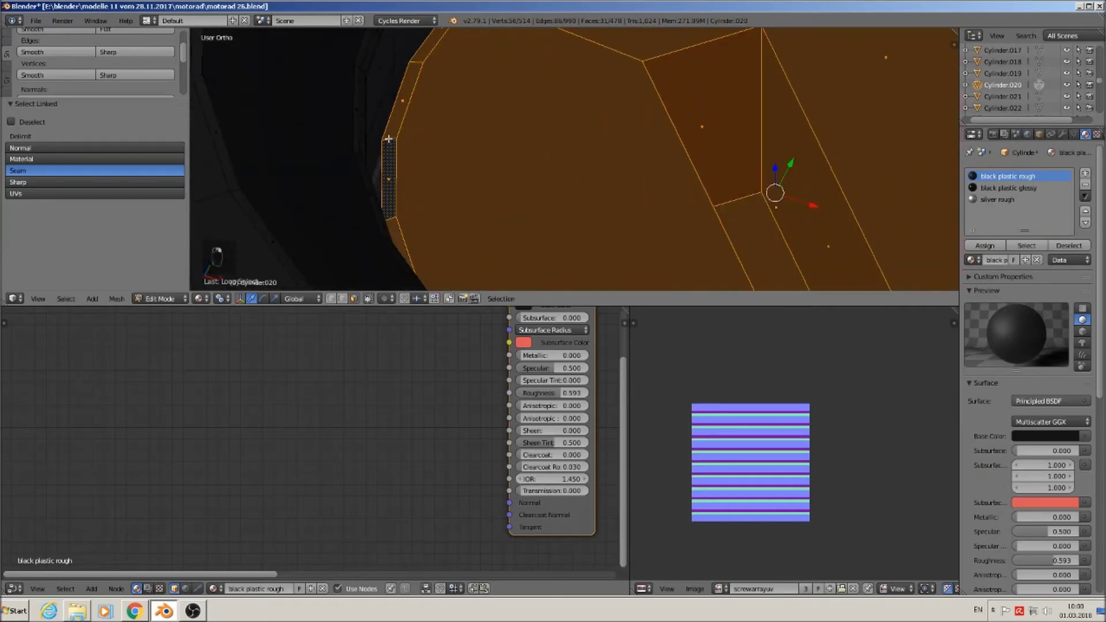
pyautogui.scroll(-5, 419, 155)
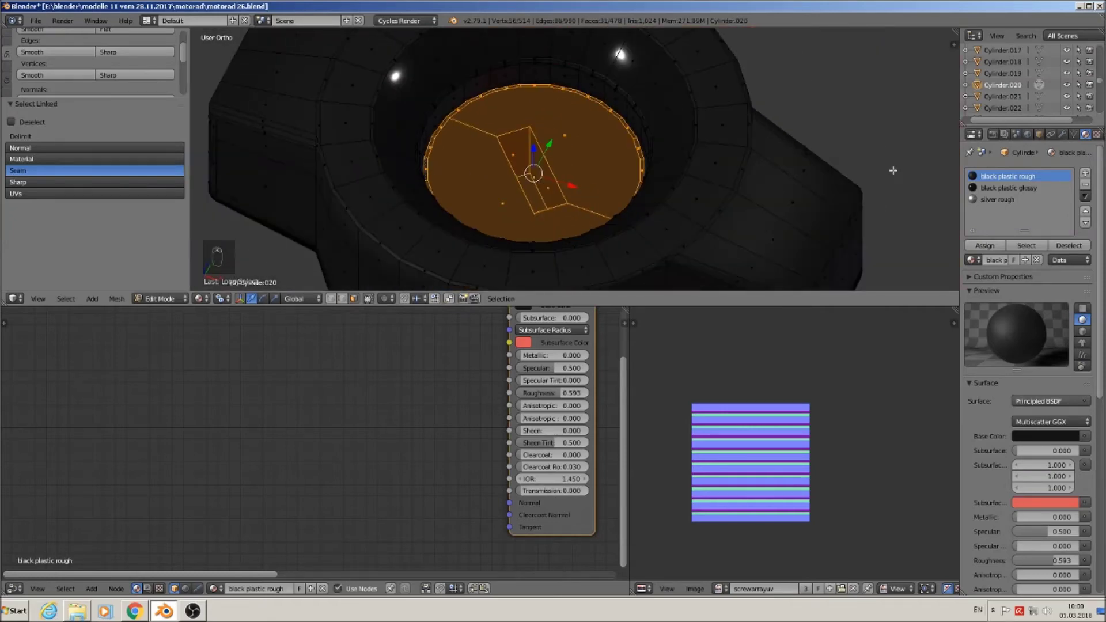
pyautogui.click(1005, 199)
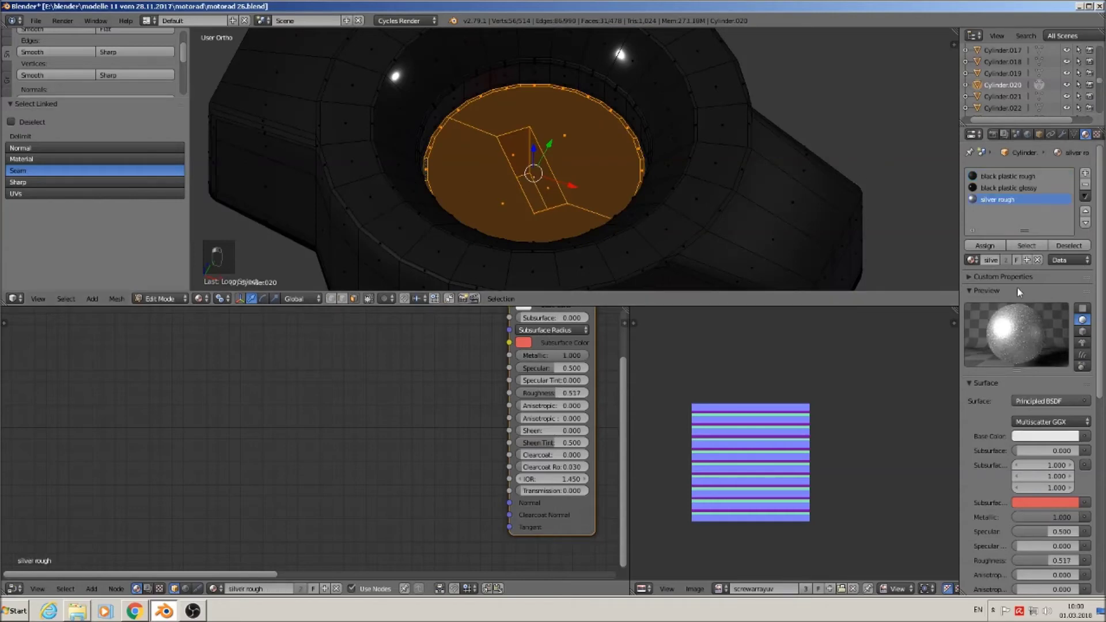
pyautogui.click(985, 246)
pyautogui.scroll(-4, 566, 197)
pyautogui.press('Tab')
# Assign the black plastic rough material to only the bottom face of the key slot in the ring's silver core.
pyautogui.moveTo(565, 197); pyautogui.dragTo(543, 221, button='middle')
pyautogui.scroll(4, 570, 205)
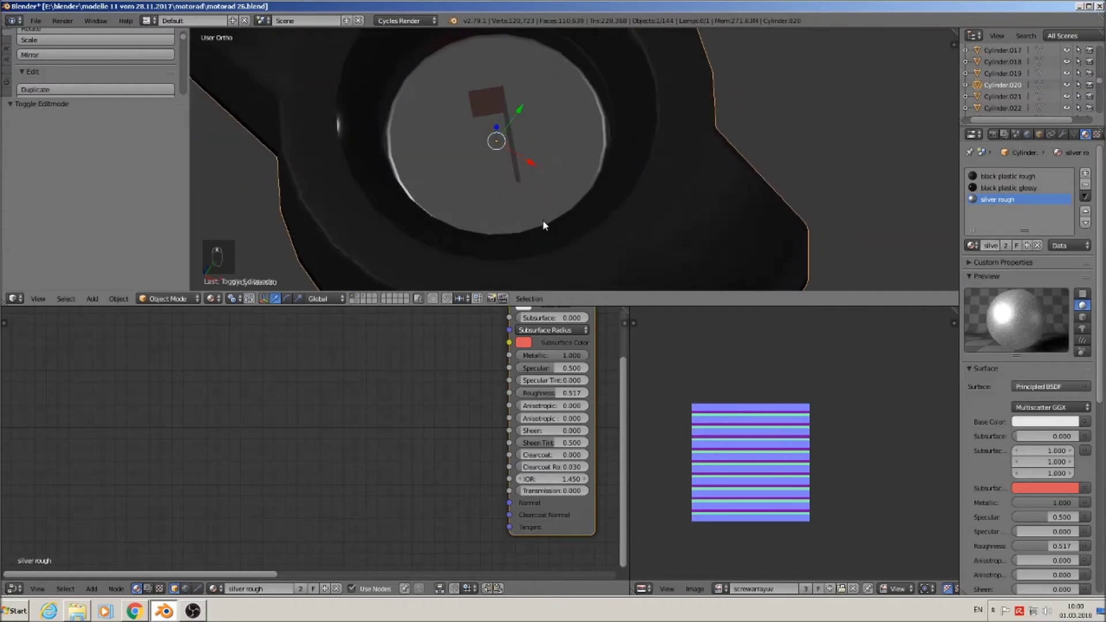
pyautogui.press('Tab')
pyautogui.rightClick(494, 148)
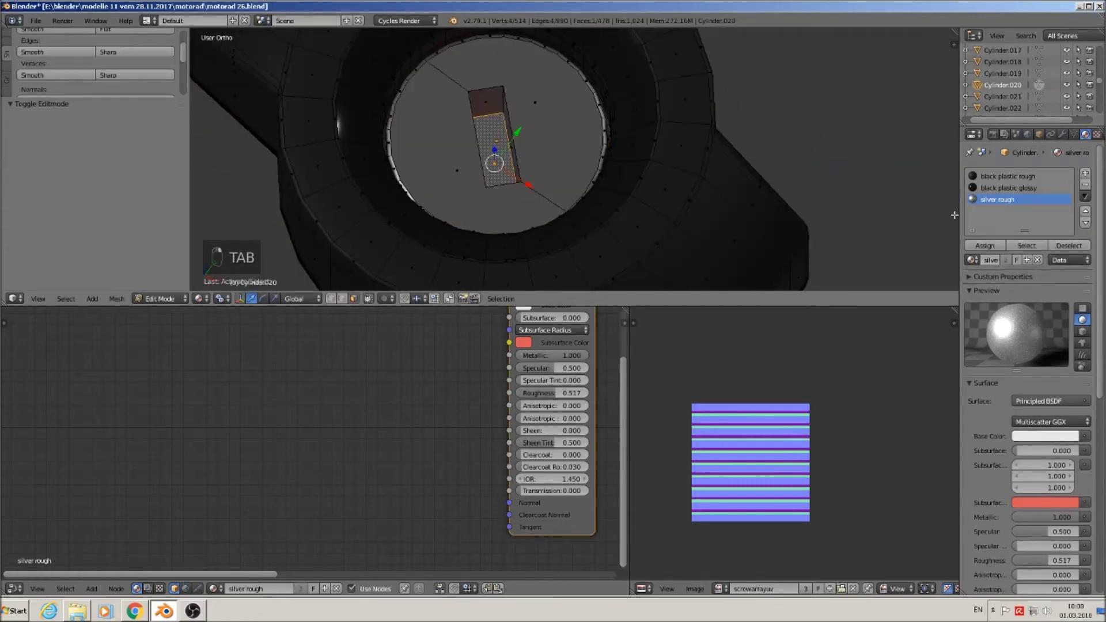
pyautogui.click(1008, 177)
pyautogui.click(985, 246)
pyautogui.press('Tab')
pyautogui.scroll(-5, 599, 202)
pyautogui.scroll(2, 573, 218)
pyautogui.moveTo(595, 232); pyautogui.dragTo(621, 197, button='middle')
pyautogui.scroll(-3, 613, 202)
pyautogui.scroll(-1, 609, 207)
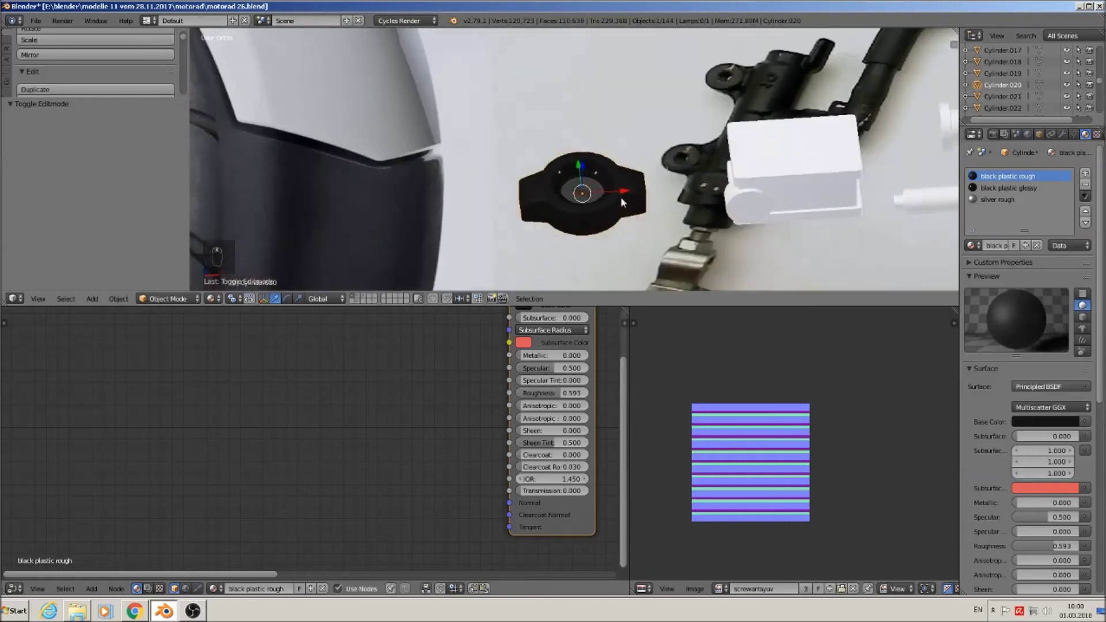
# Select all faces of the winged ring and unwrap its UVs with the standard Unwrap.
pyautogui.scroll(3, 611, 198)
pyautogui.press('Tab')
pyautogui.scroll(3, 611, 201)
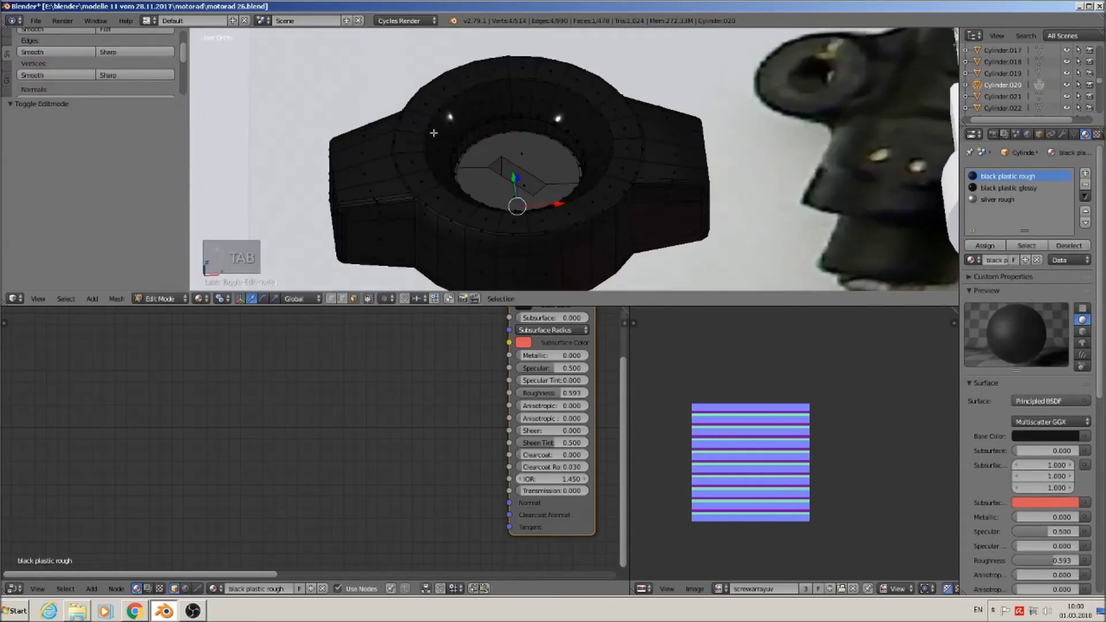
pyautogui.press('a')
pyautogui.press('a')
pyautogui.press('a')
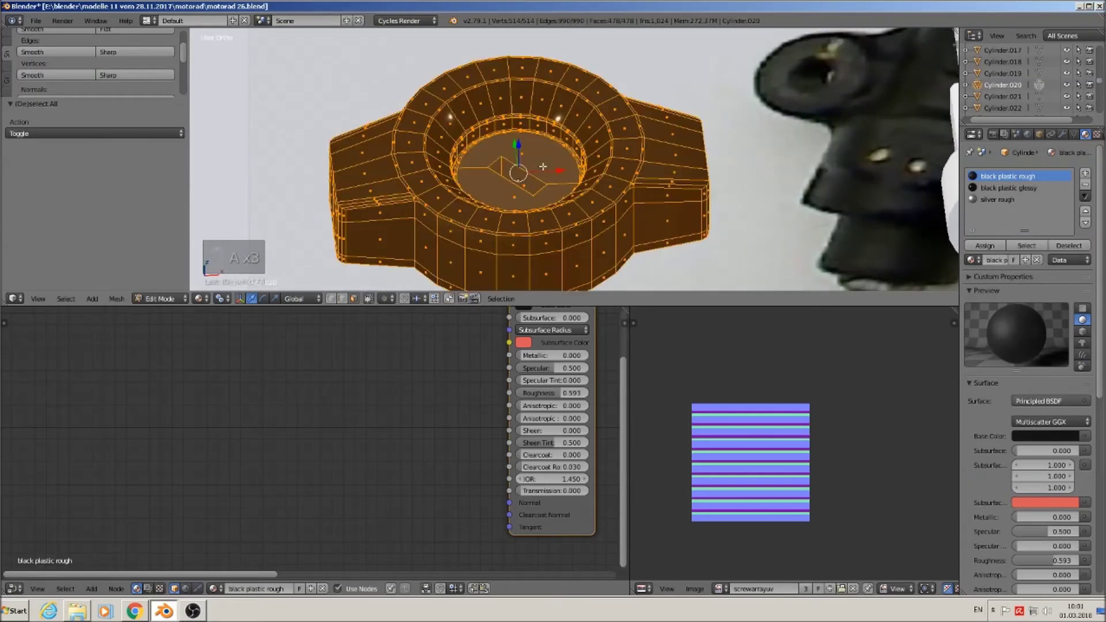
pyautogui.press('u')
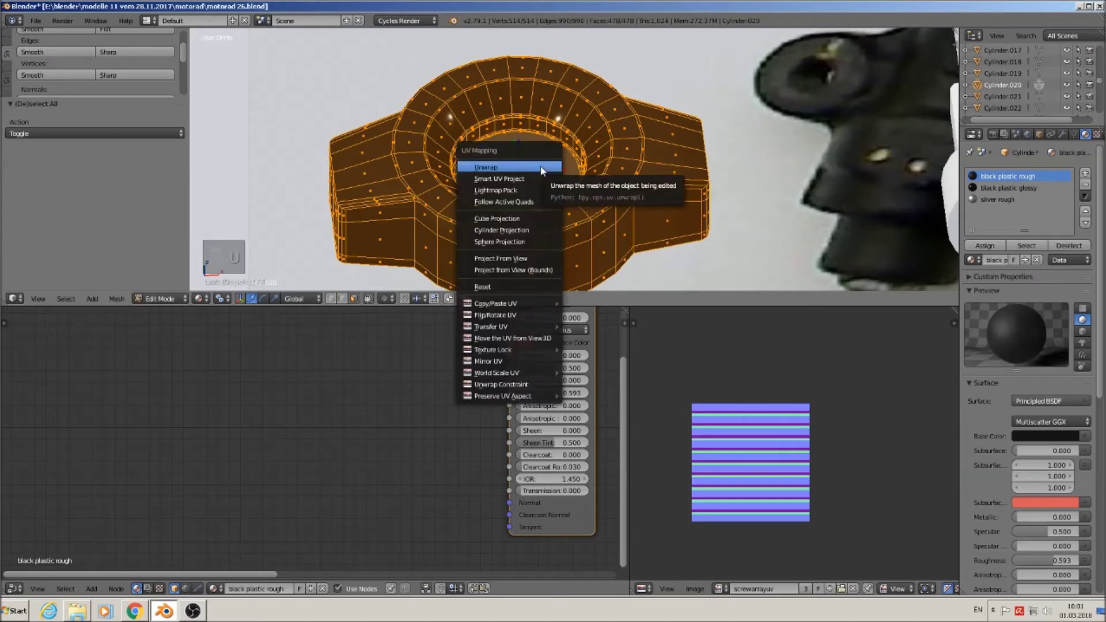
pyautogui.click(542, 169)
pyautogui.press('Tab')
pyautogui.scroll(-6, 558, 201)
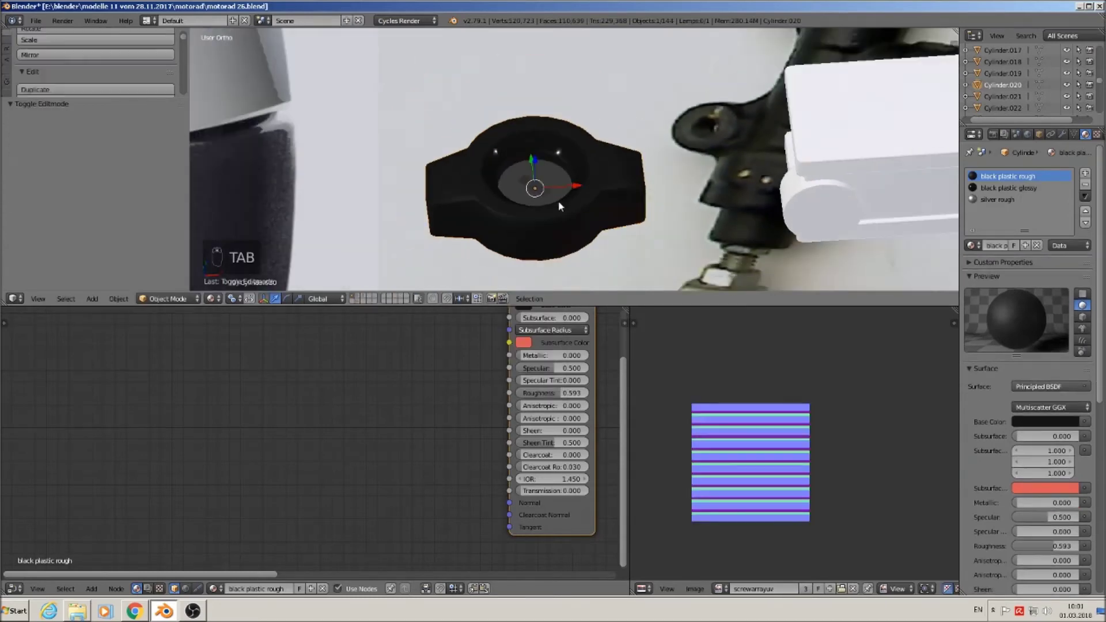
# Move the winged ring in front view about -1.92 in X and -0.44 in Z, beside the black handlebar clamp.
pyautogui.scroll(-3, 570, 223)
pyautogui.keyDown('shift'); pyautogui.moveTo(571, 224); pyautogui.dragTo(640, 92, button='middle'); pyautogui.keyUp('shift')
pyautogui.press('KP_1')
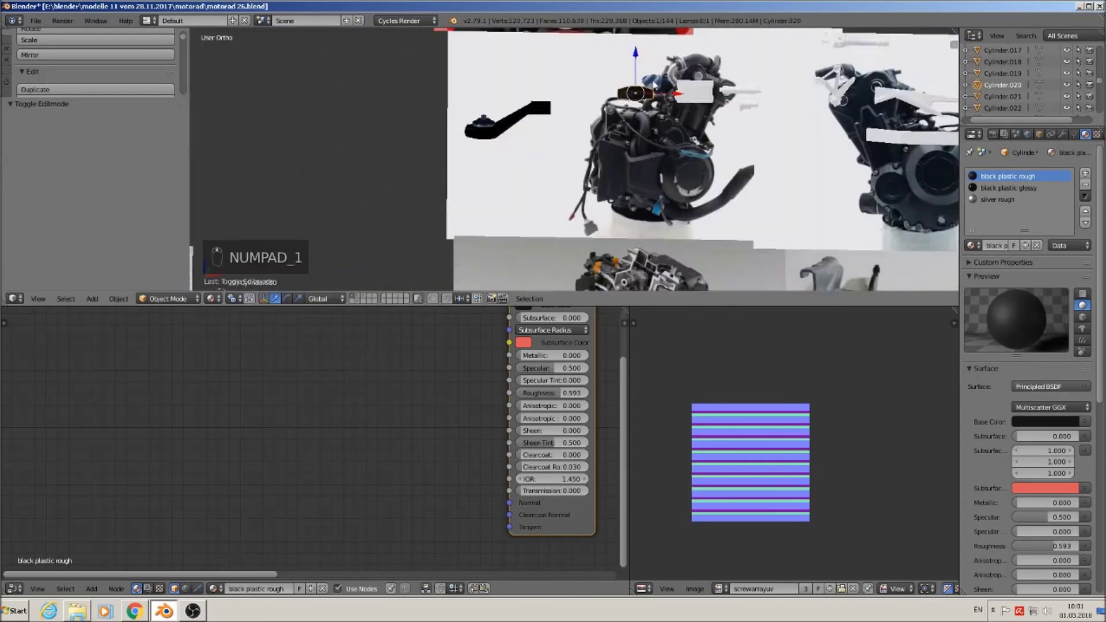
pyautogui.press('g')
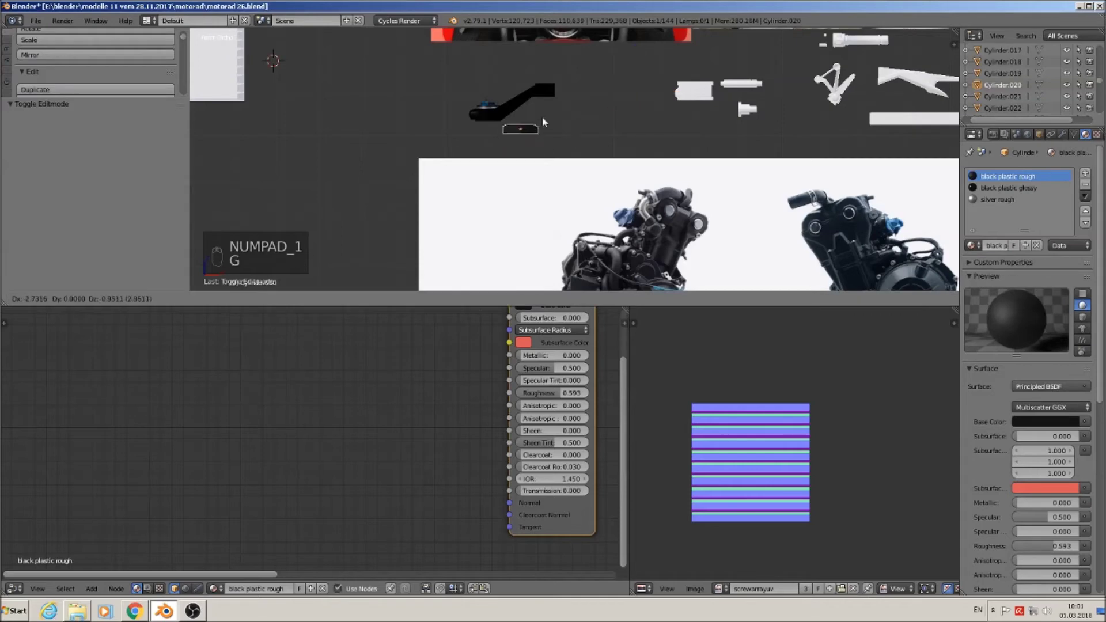
pyautogui.click(573, 102)
pyautogui.keyDown('shift'); pyautogui.moveTo(573, 102); pyautogui.dragTo(464, 217, button='middle'); pyautogui.keyUp('shift')
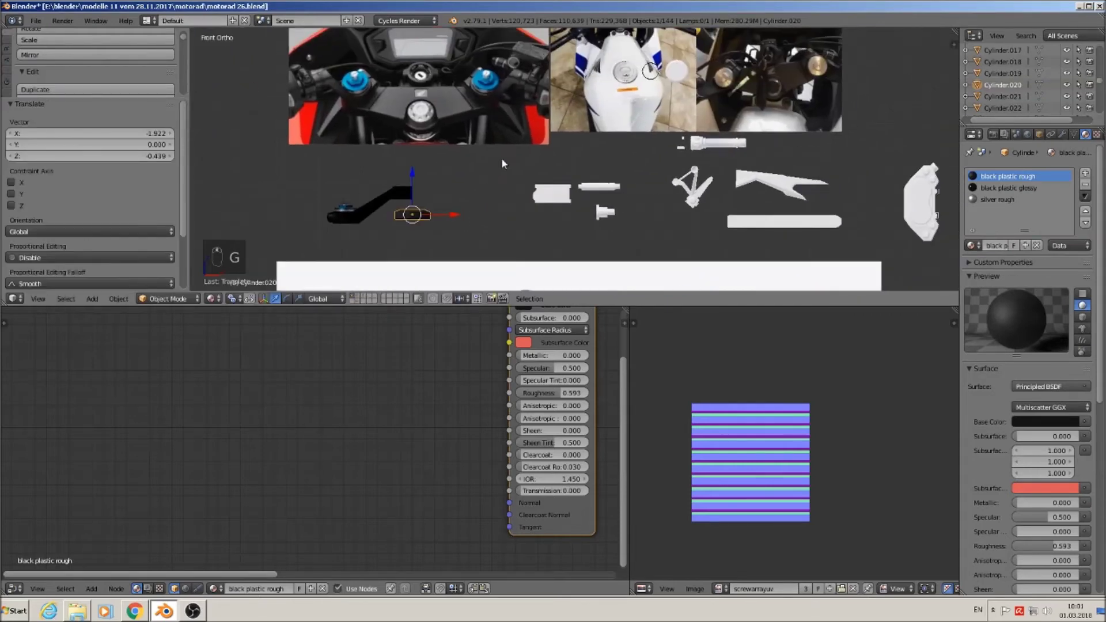
# Examine the ignition lock and its lettering closely in the cockpit reference photos.
pyautogui.scroll(2, 502, 164)
pyautogui.rightClick(569, 212)
pyautogui.moveTo(570, 212); pyautogui.dragTo(606, 269, button='middle')
pyautogui.keyDown('shift'); pyautogui.moveTo(547, 184); pyautogui.dragTo(590, 220, button='middle'); pyautogui.keyUp('shift')
pyautogui.scroll(4, 554, 95)
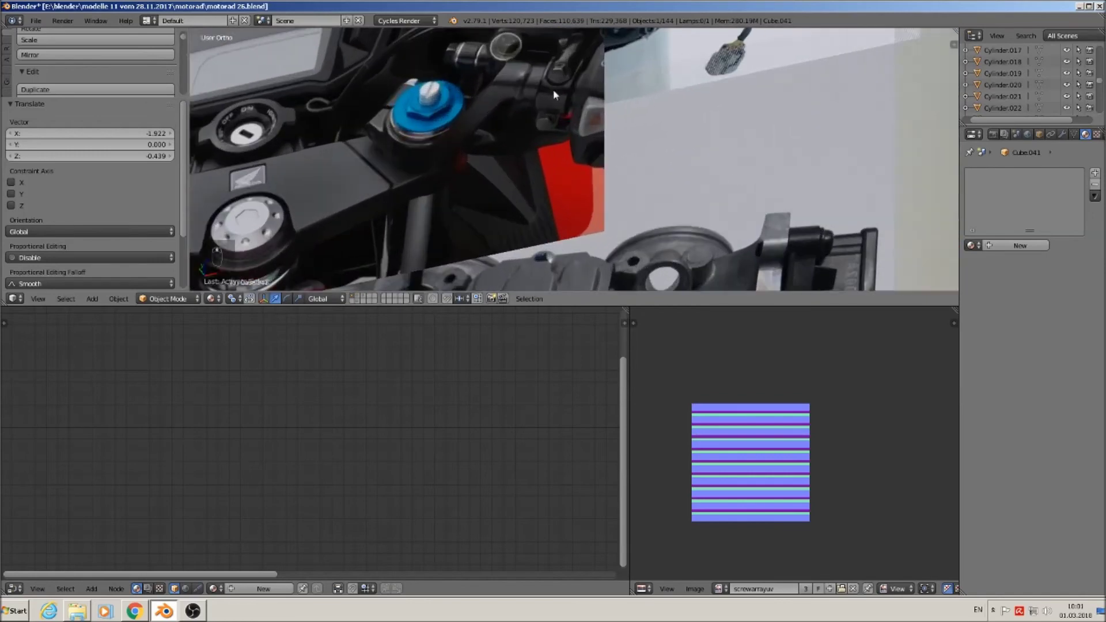
pyautogui.moveTo(554, 95); pyautogui.dragTo(575, 190, button='middle')
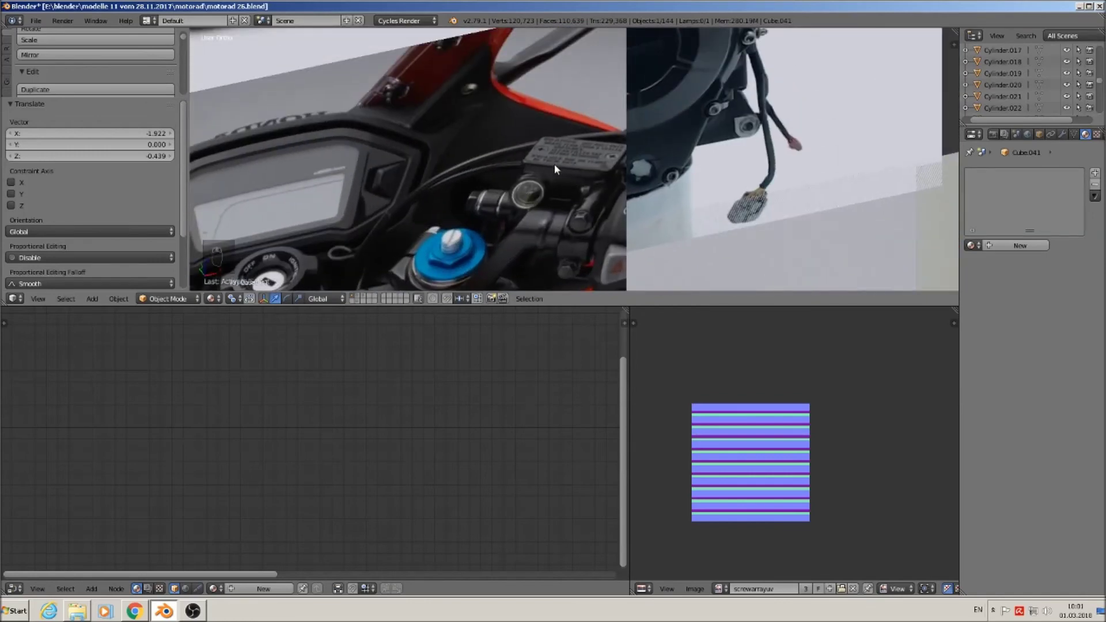
pyautogui.scroll(-3, 538, 199)
pyautogui.keyDown('shift'); pyautogui.moveTo(522, 251); pyautogui.dragTo(599, 85, button='middle'); pyautogui.keyUp('shift')
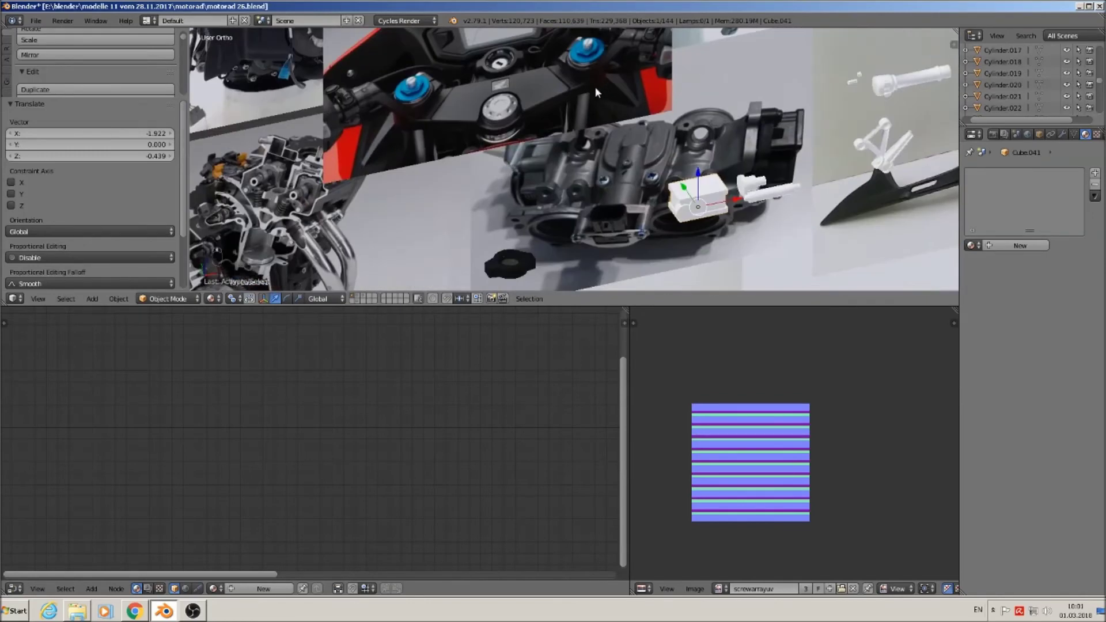
pyautogui.scroll(4, 501, 64)
pyautogui.moveTo(501, 64); pyautogui.dragTo(455, 72, button='middle')
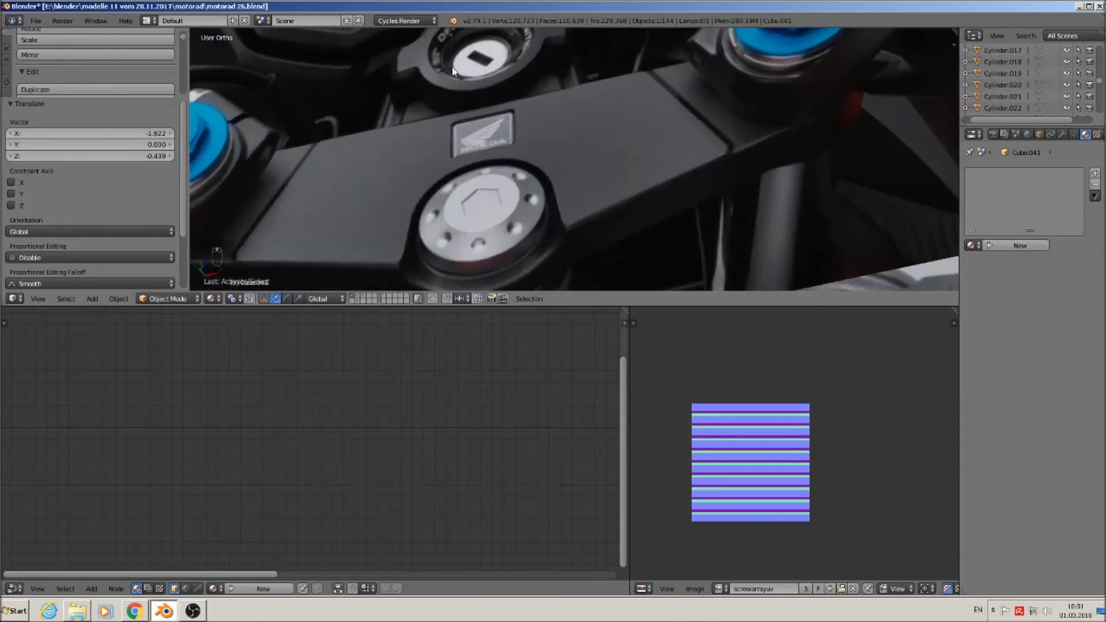
pyautogui.scroll(-5, 476, 123)
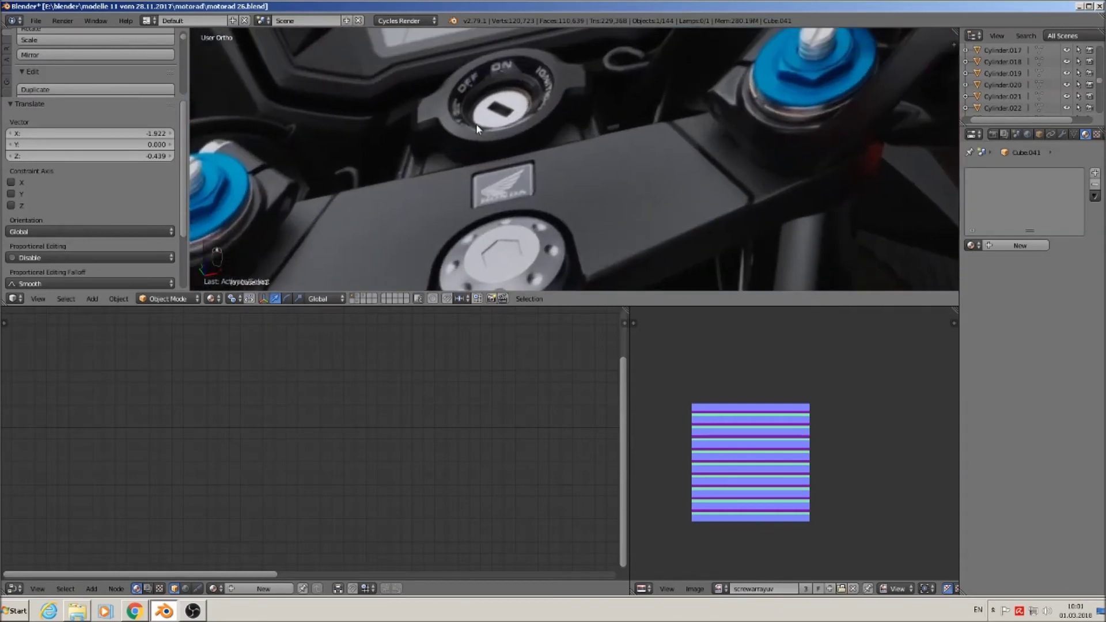
pyautogui.press('KP_1')
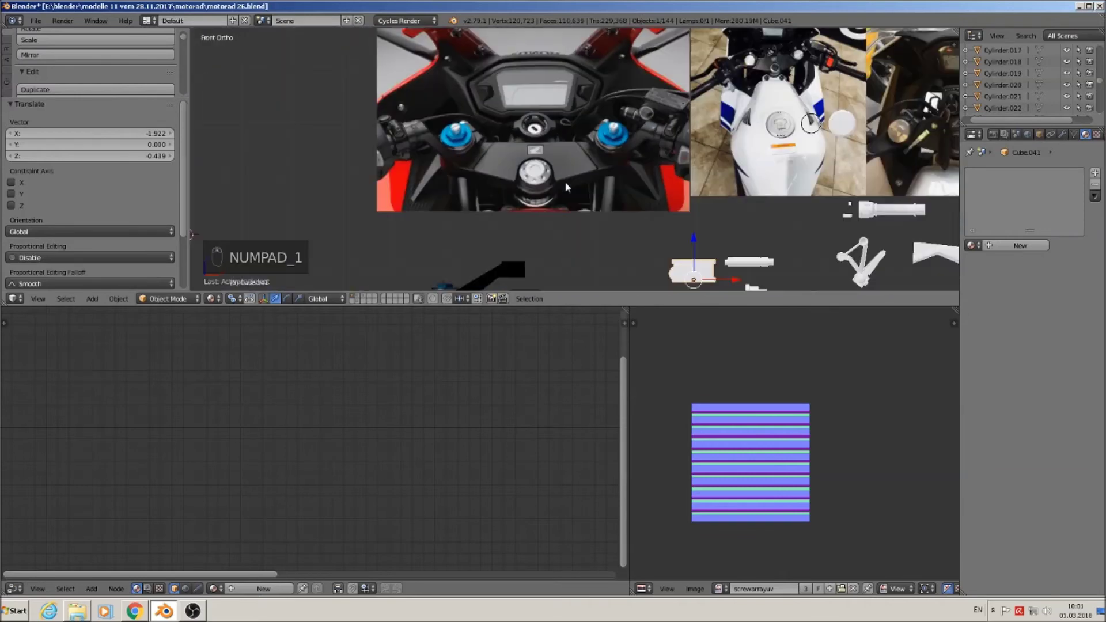
pyautogui.keyDown('shift'); pyautogui.moveTo(547, 231); pyautogui.dragTo(581, 122, button='middle'); pyautogui.keyUp('shift')
pyautogui.scroll(6, 567, 150)
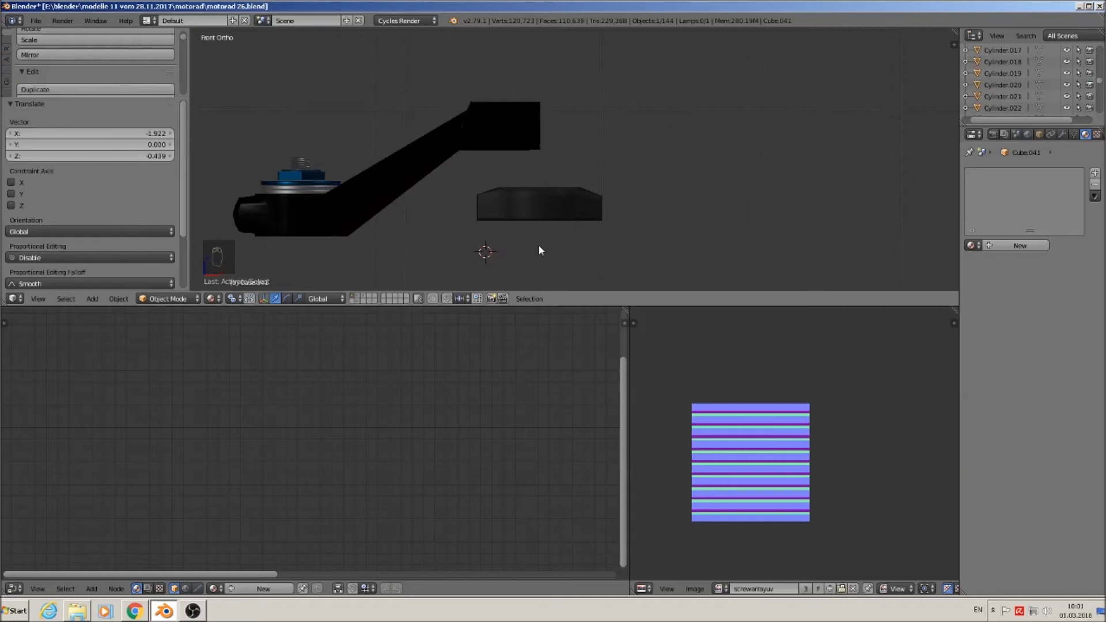
pyautogui.scroll(-10, 538, 244)
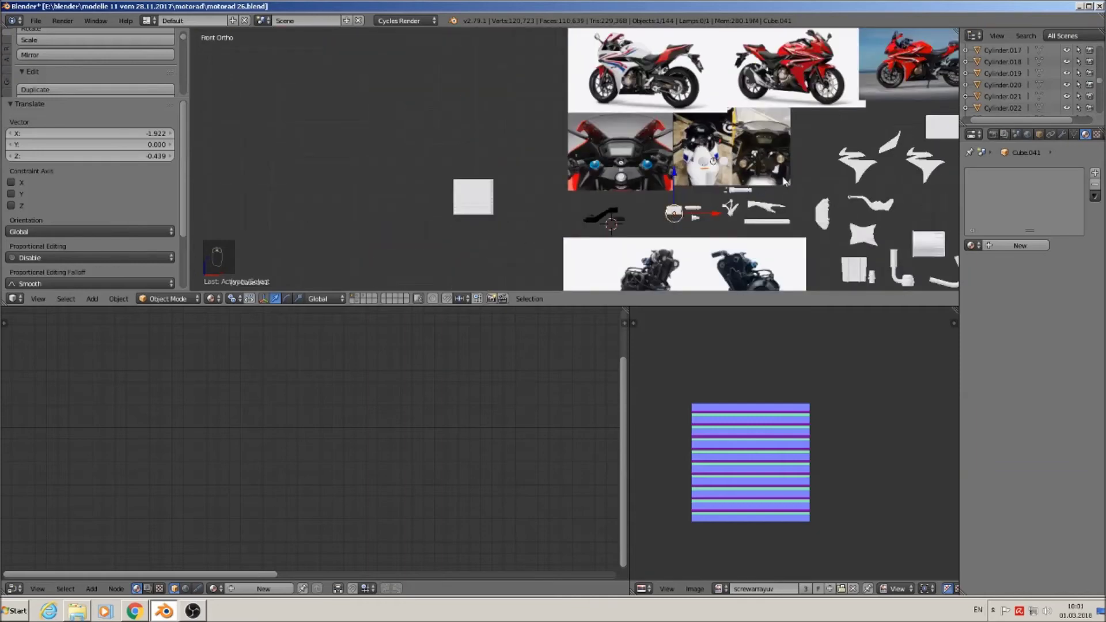
pyautogui.scroll(10, 647, 222)
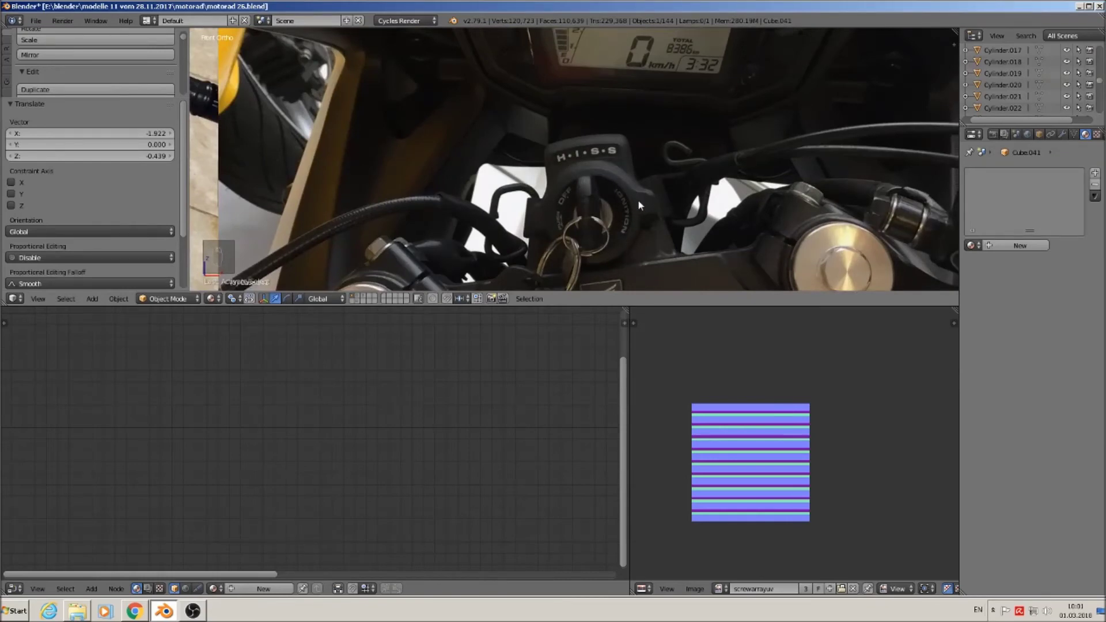
pyautogui.scroll(-10, 630, 220)
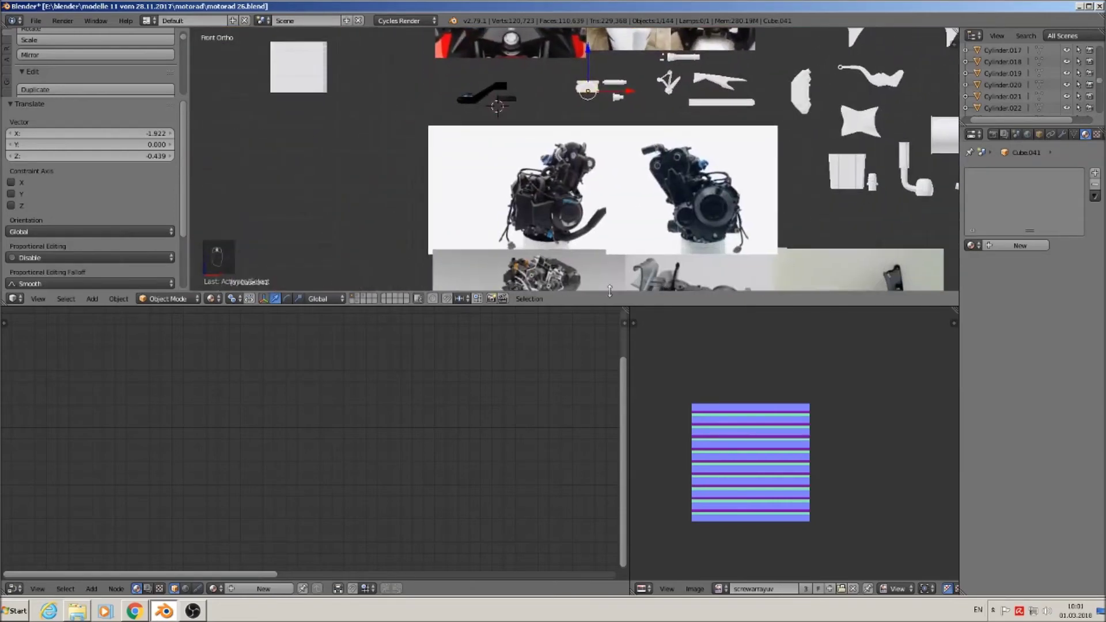
# Add a text object at the 3D cursor below the winged ring and rotate it 90° about the X axis.
pyautogui.scroll(6, 511, 96)
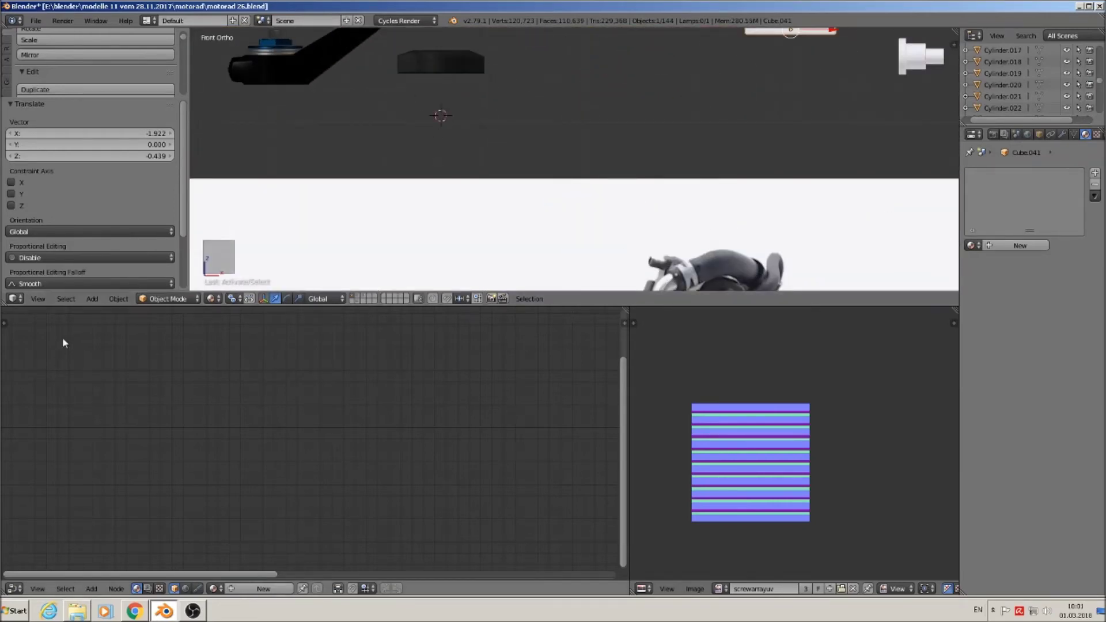
pyautogui.click(91, 302)
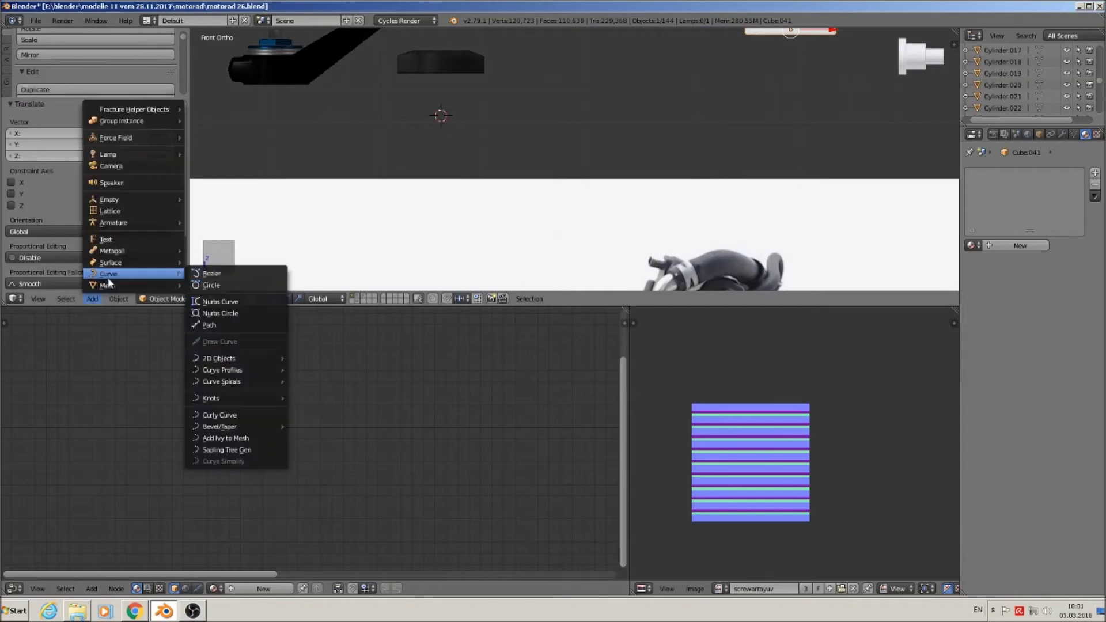
pyautogui.moveTo(106, 289)
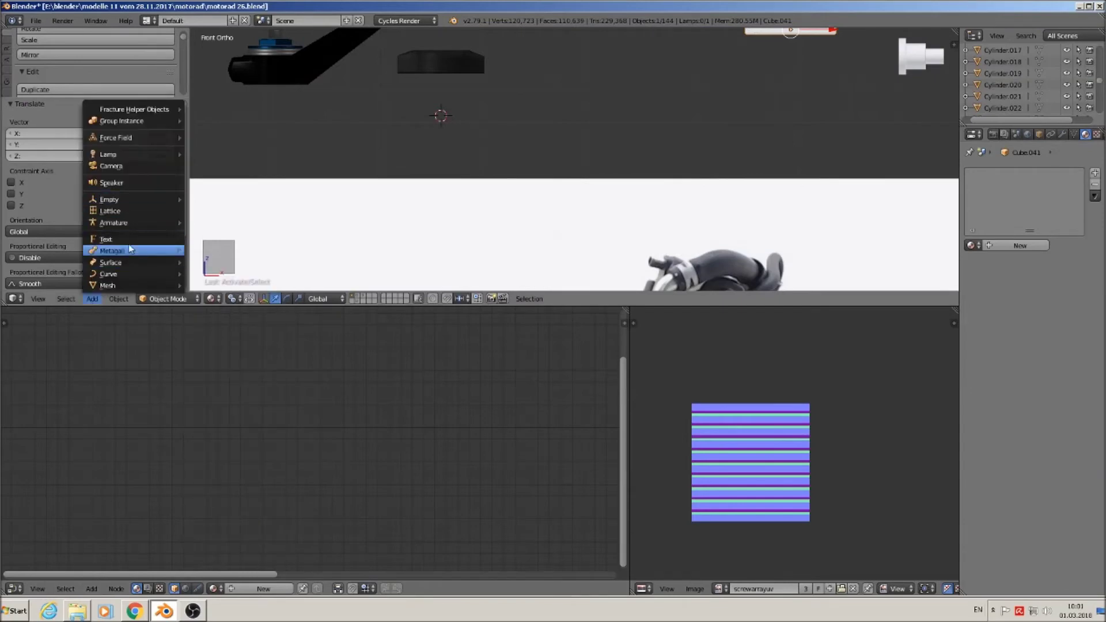
pyautogui.click(106, 239)
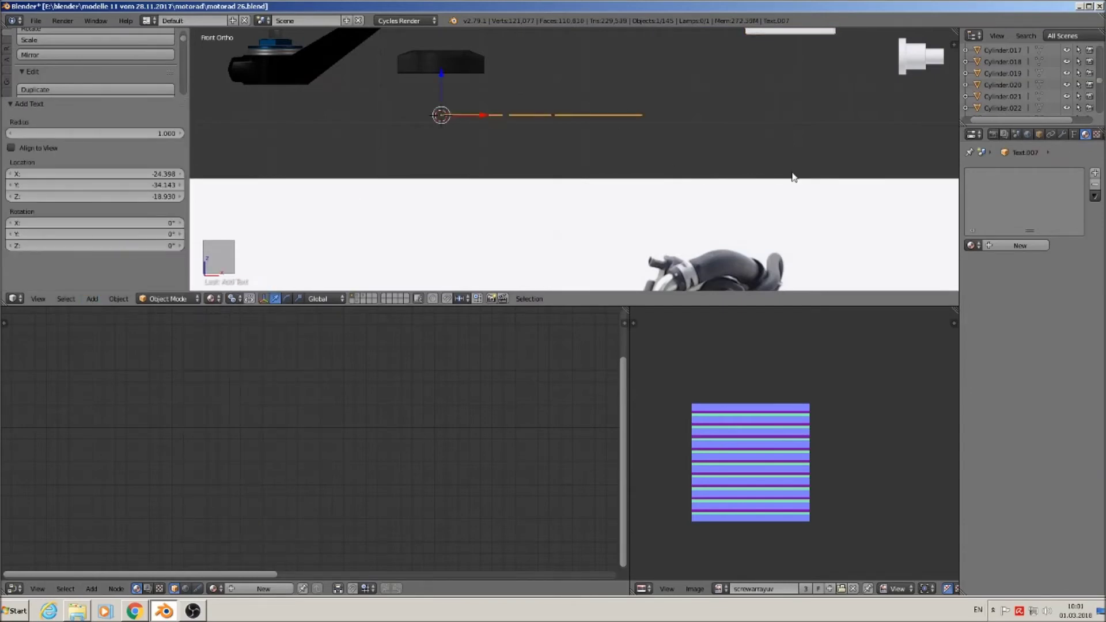
pyautogui.write('rx90')
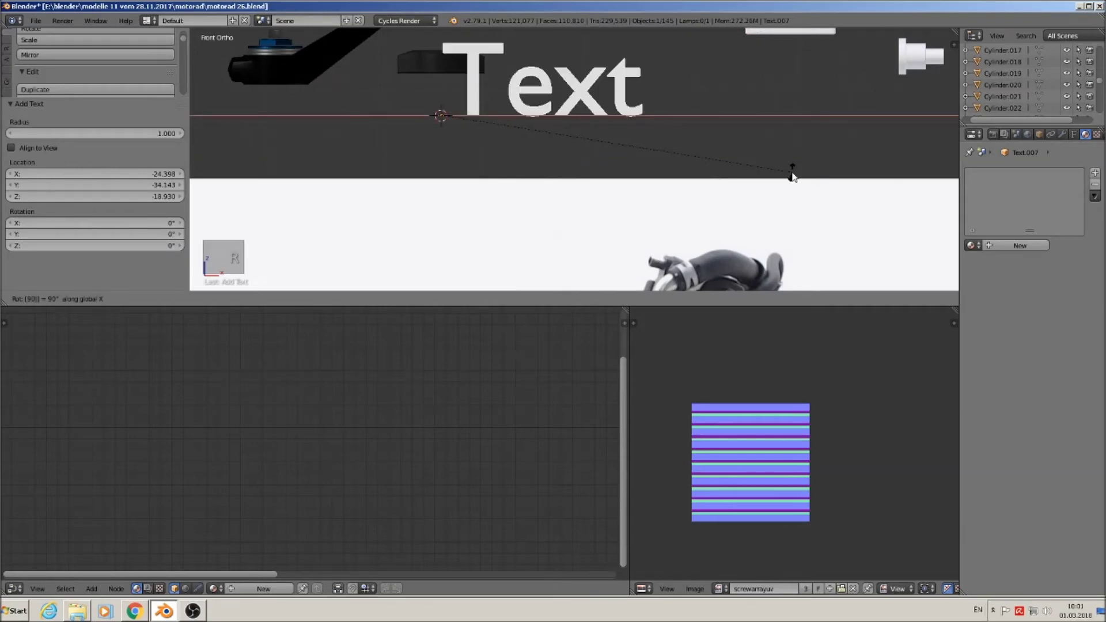
pyautogui.press('Return')
# Replace the text object's default content with "Off".
pyautogui.press('Tab')
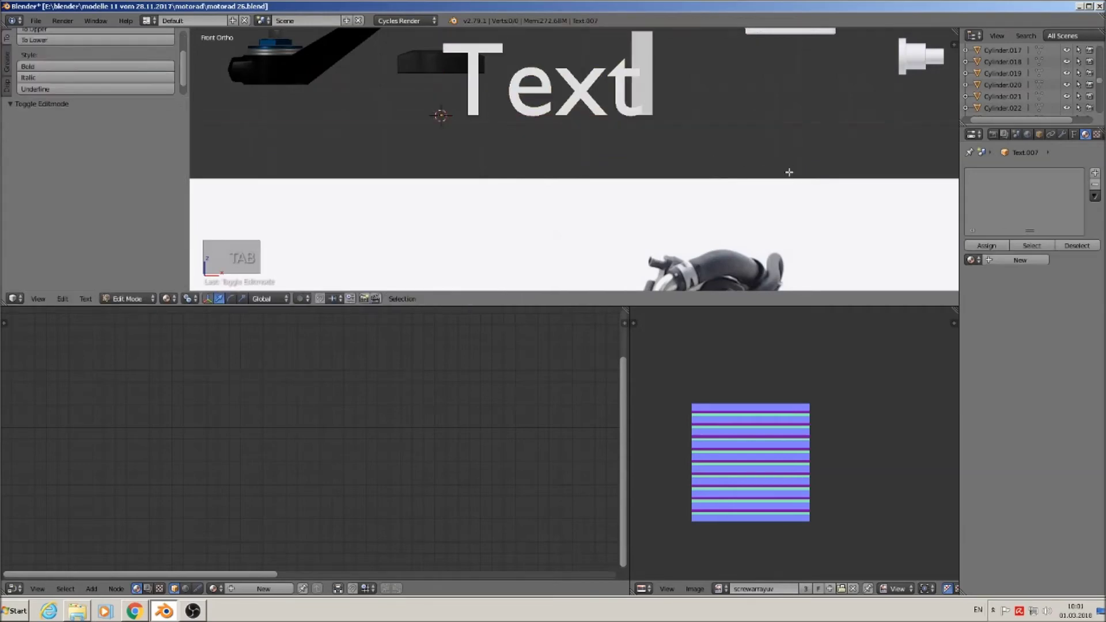
pyautogui.press('BackSpace')
pyautogui.press('BackSpace')
pyautogui.press('BackSpace')
pyautogui.press('BackSpace')
pyautogui.press('BackSpace')
pyautogui.press('BackSpace')
pyautogui.write('Off')
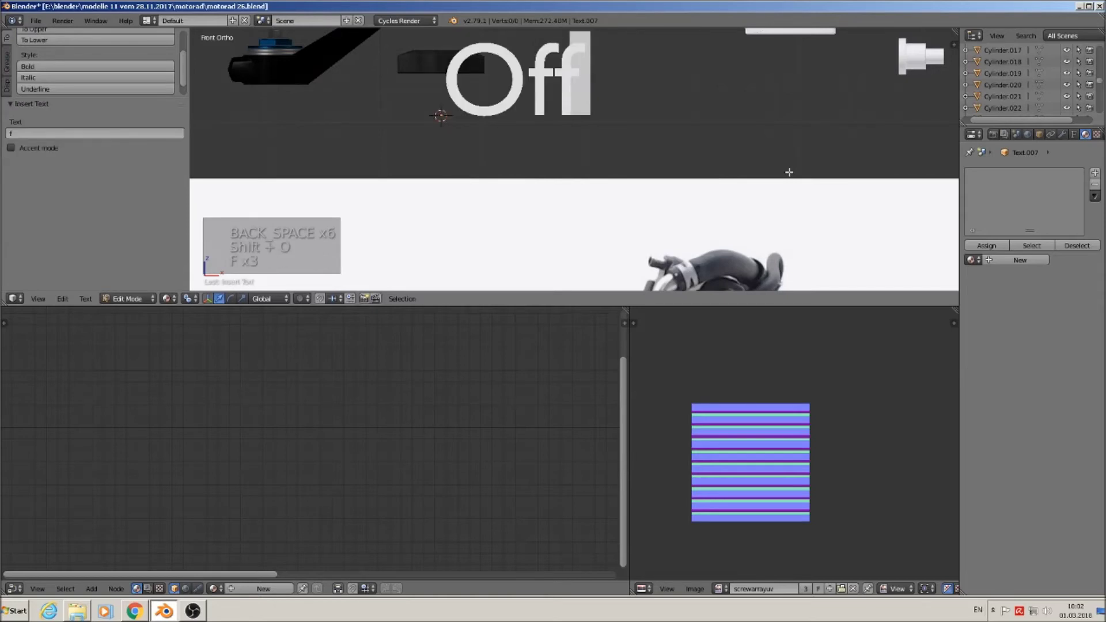
pyautogui.press('Tab')
# Append ten spaces and the word "On" after "Off" in the text object.
pyautogui.press('Tab')
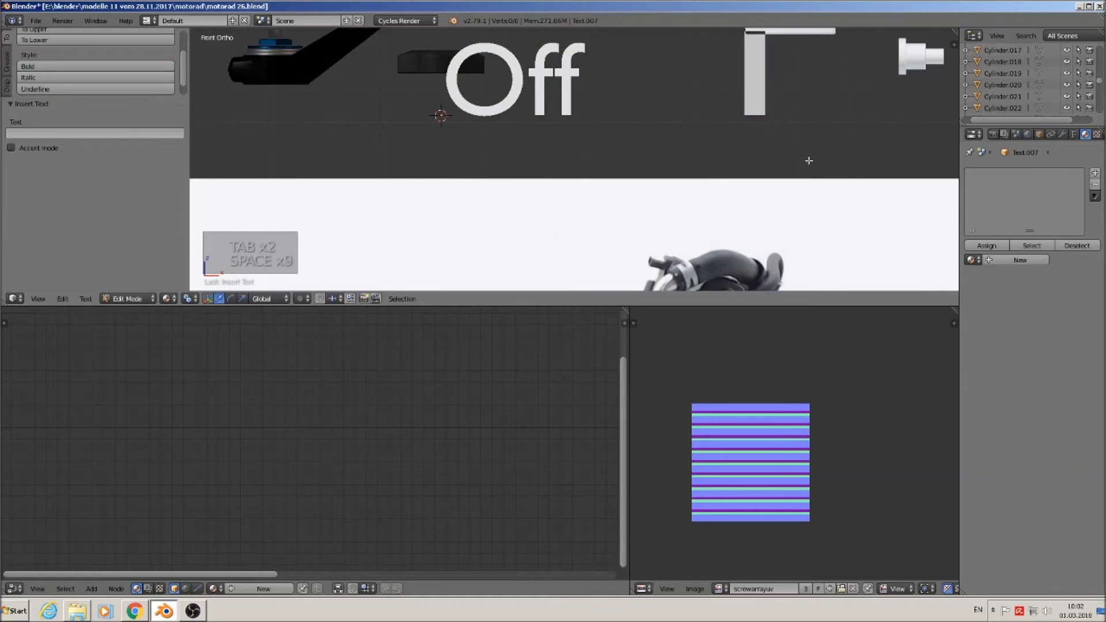
pyautogui.write('O')
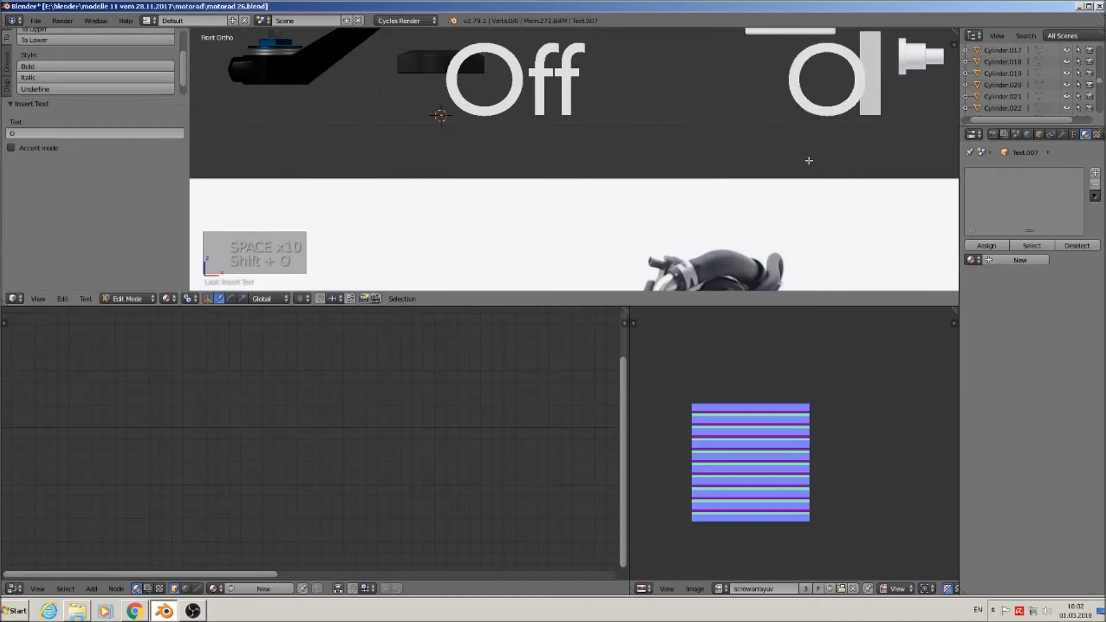
pyautogui.write('n')
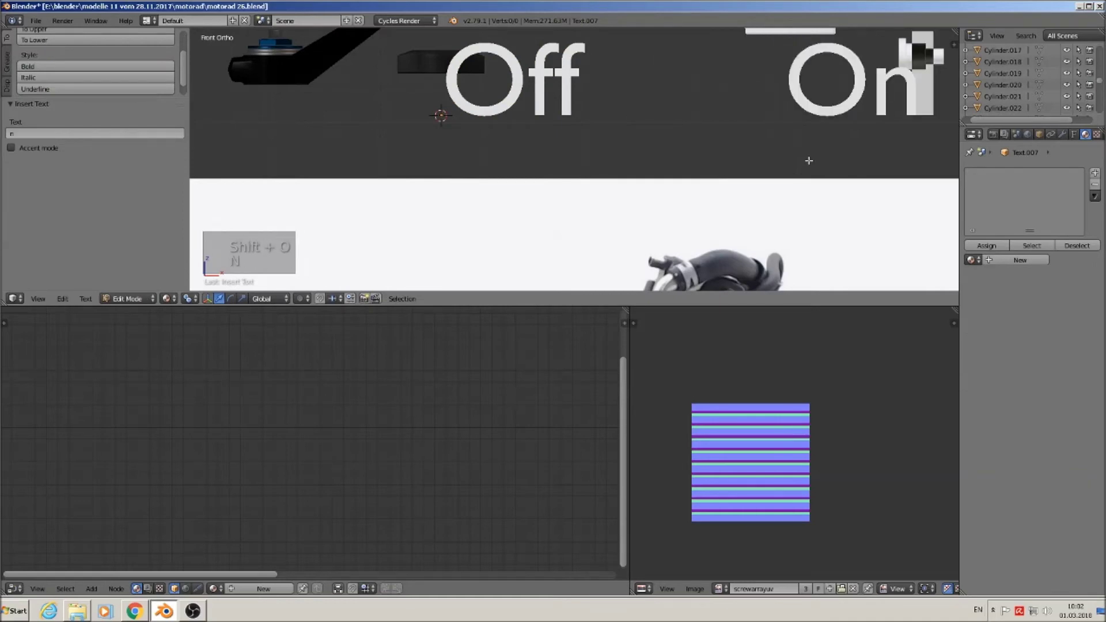
# Append twelve spaces and the word "Ignition" after "On" in the text object.
pyautogui.scroll(-7, 773, 147)
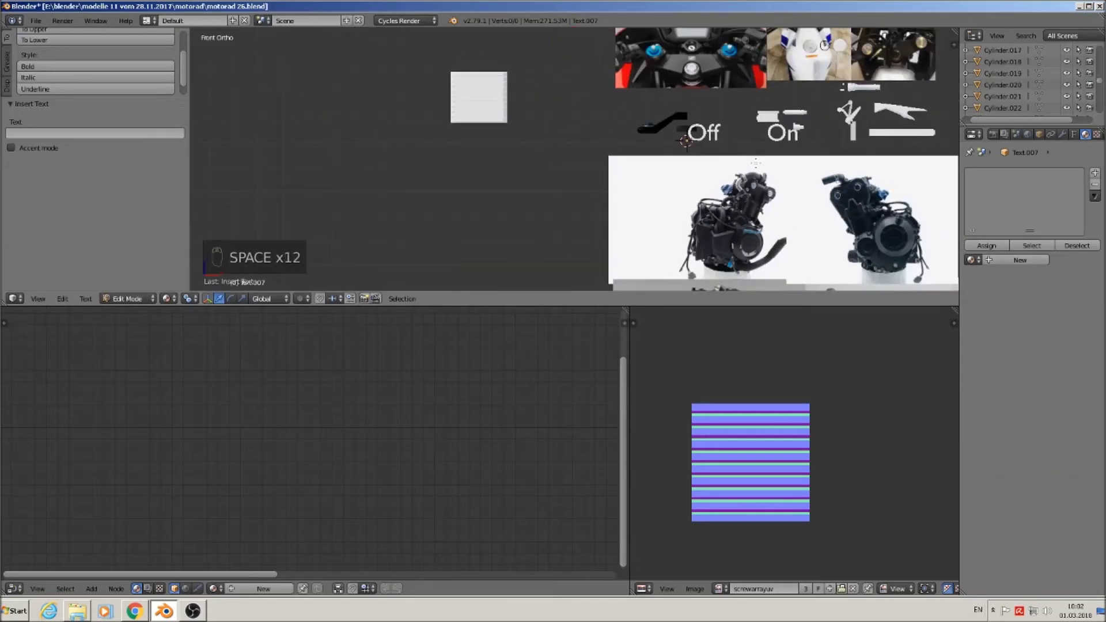
pyautogui.write('Ign')
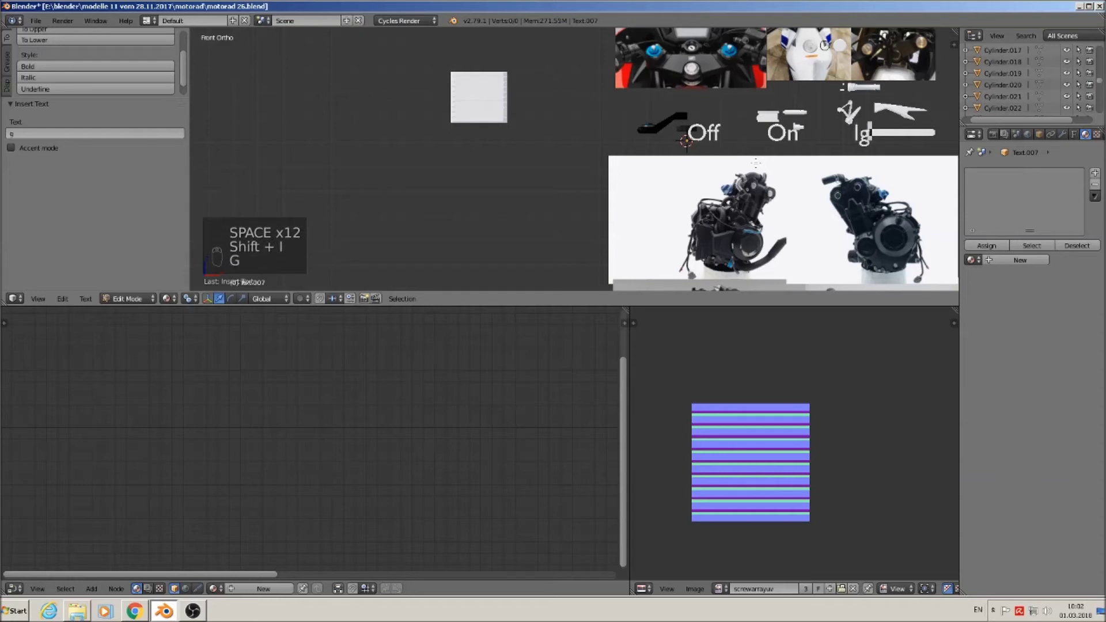
pyautogui.write('ition')
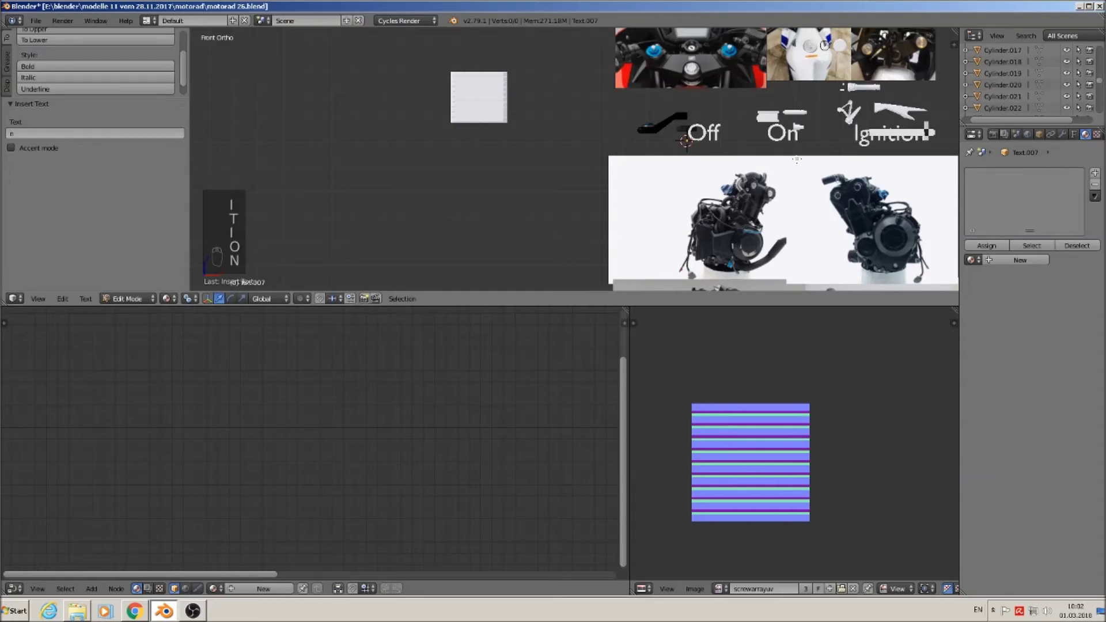
# Examine the capitalisation of the ignition lock's lettering in the cockpit reference photos.
pyautogui.keyDown('shift'); pyautogui.moveTo(901, 116); pyautogui.dragTo(731, 177, button='middle'); pyautogui.keyUp('shift')
pyautogui.scroll(5, 730, 177)
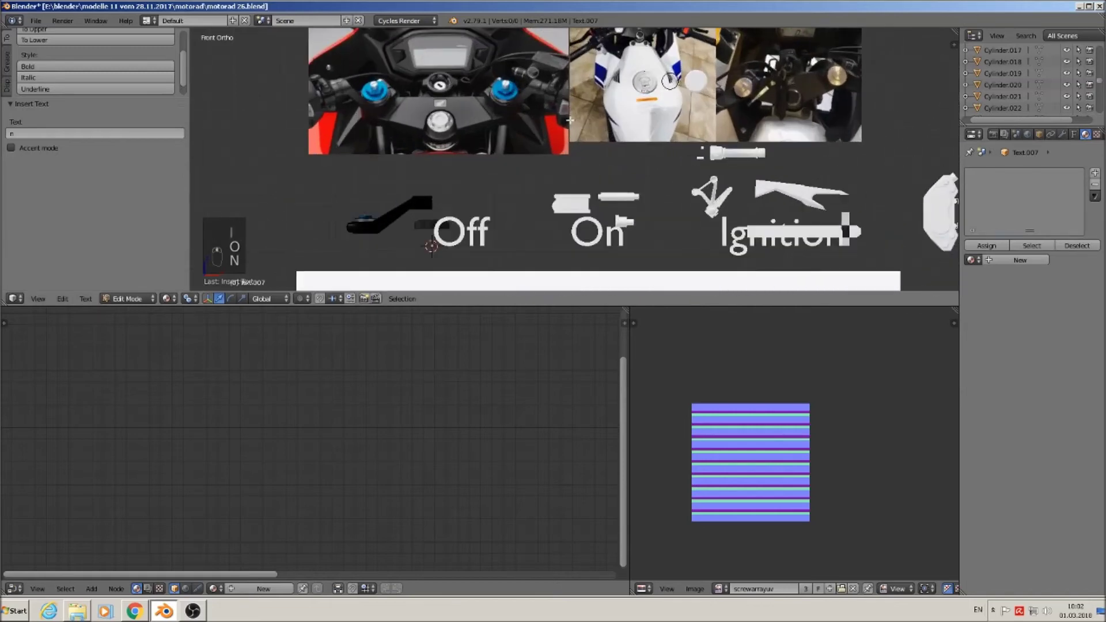
pyautogui.keyDown('shift'); pyautogui.moveTo(400, 235); pyautogui.dragTo(401, 236, button='middle'); pyautogui.keyUp('shift')
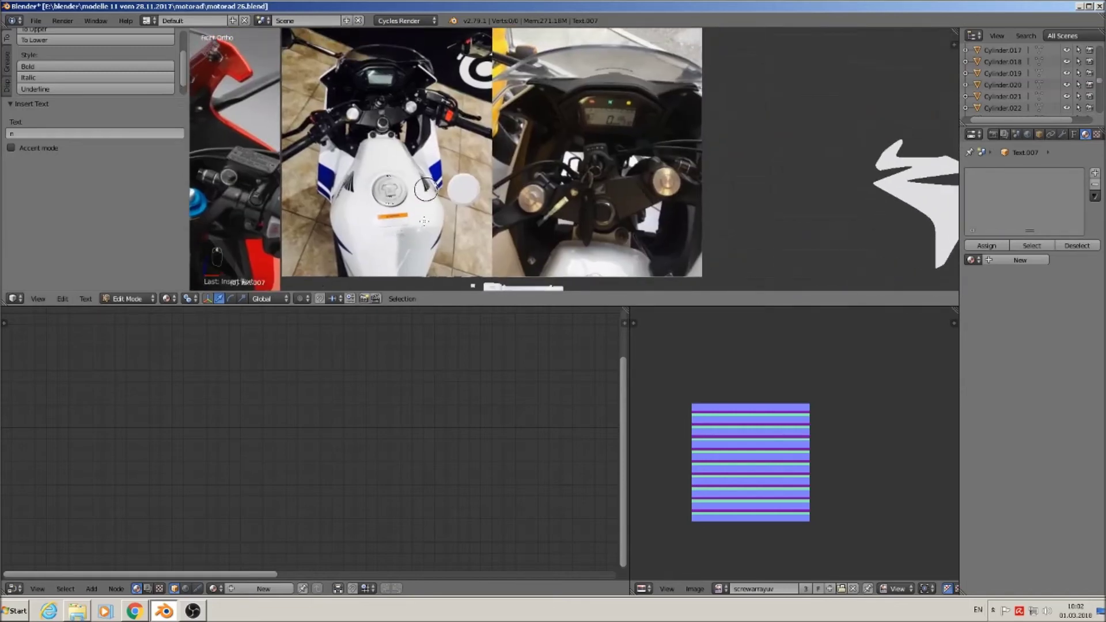
pyautogui.scroll(7, 640, 214)
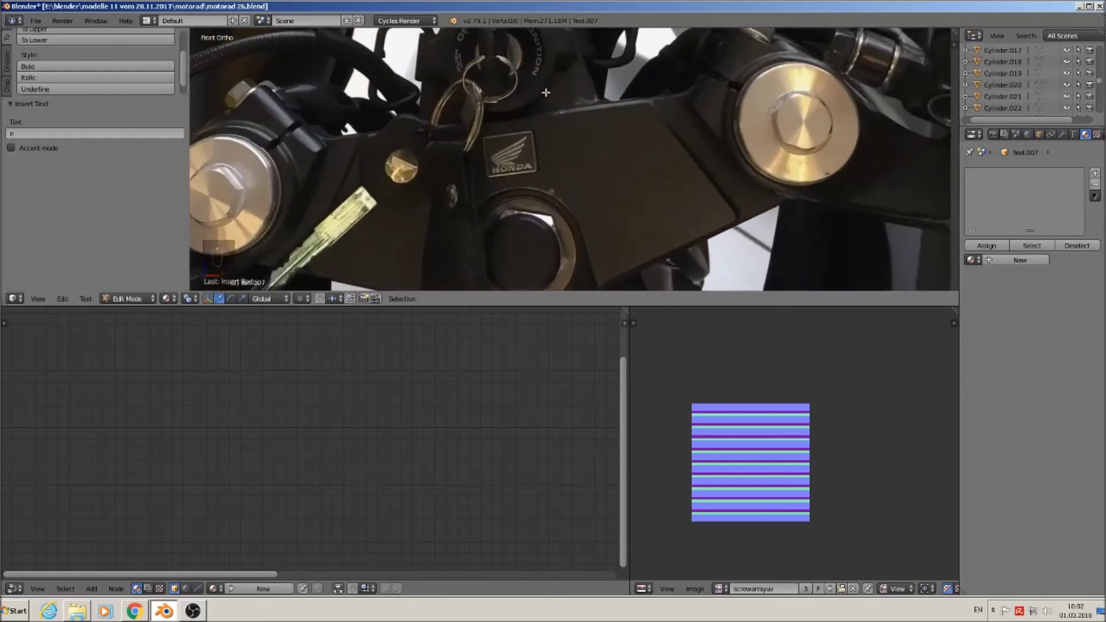
pyautogui.scroll(1, 553, 89)
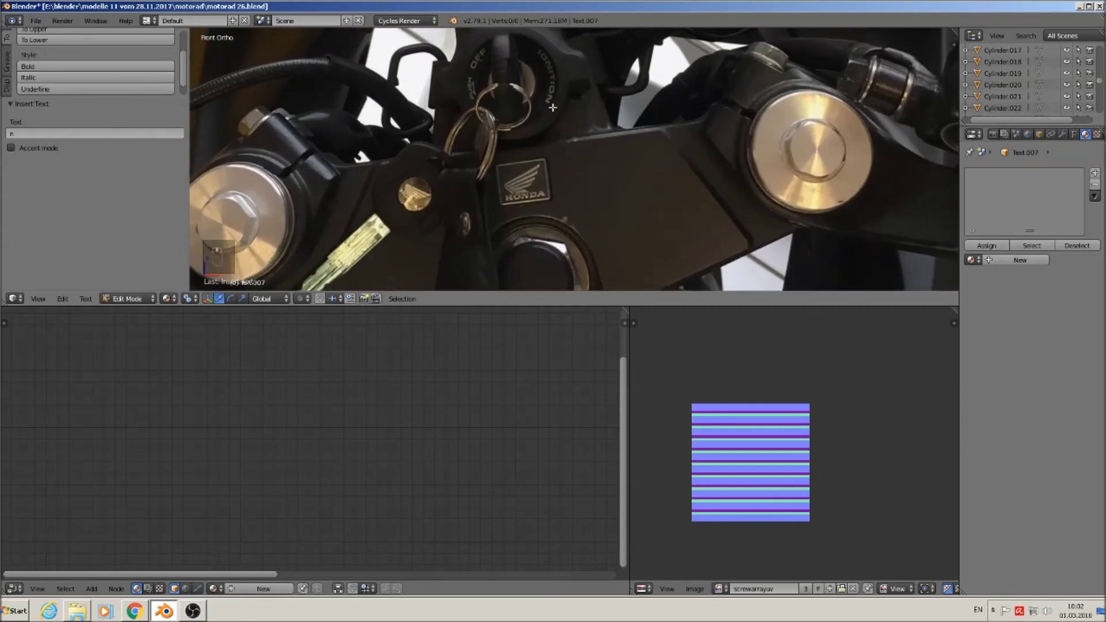
pyautogui.scroll(-4, 547, 164)
pyautogui.scroll(4, 550, 158)
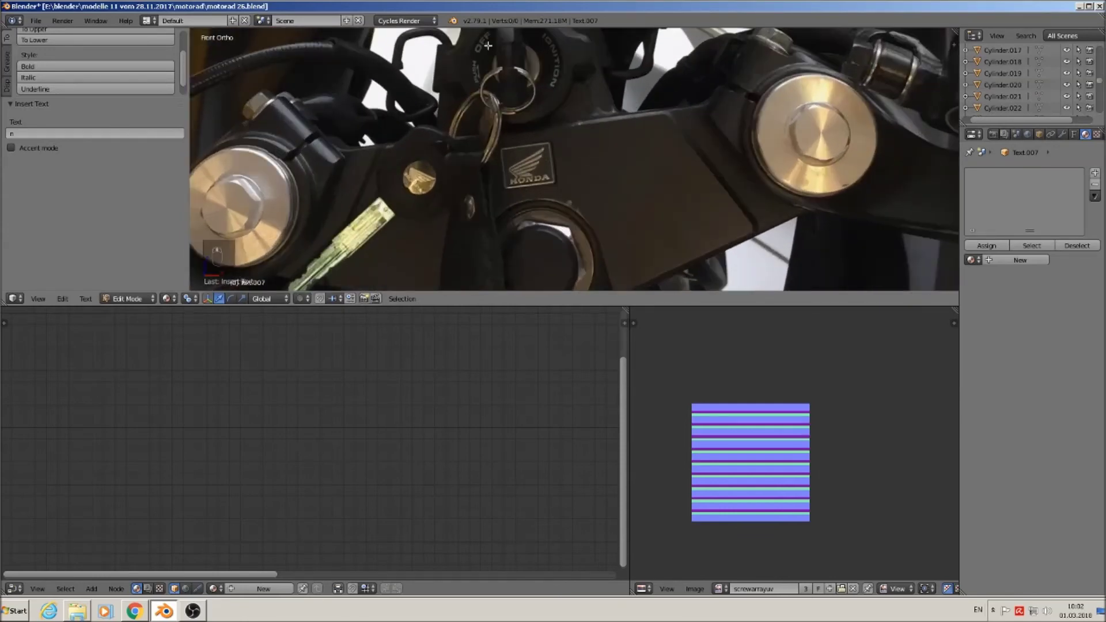
pyautogui.scroll(-5, 505, 103)
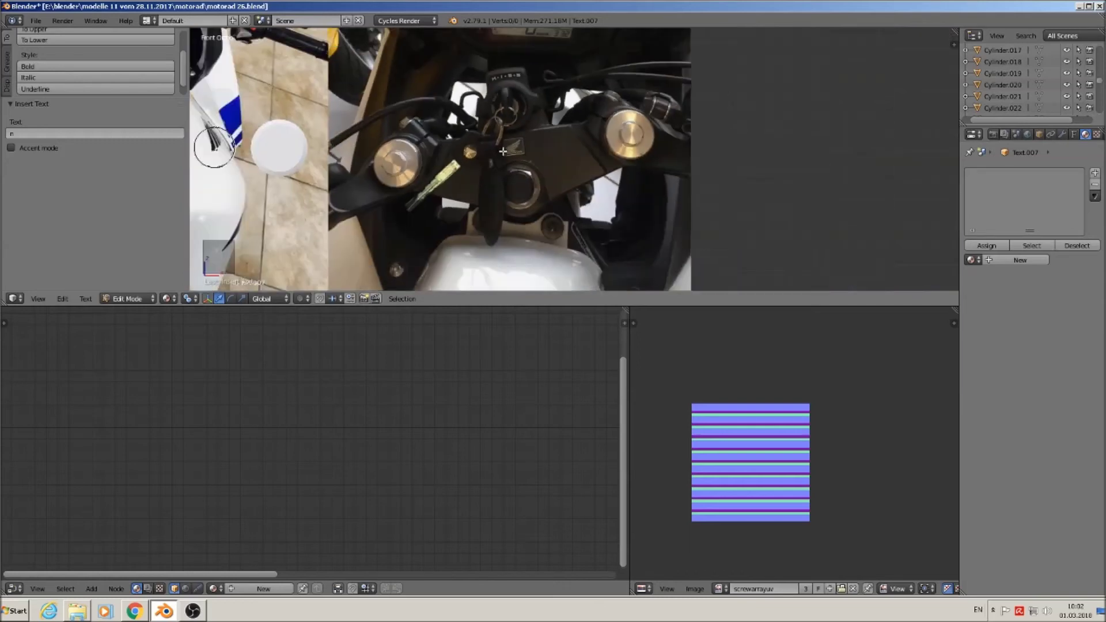
pyautogui.scroll(3, 653, 193)
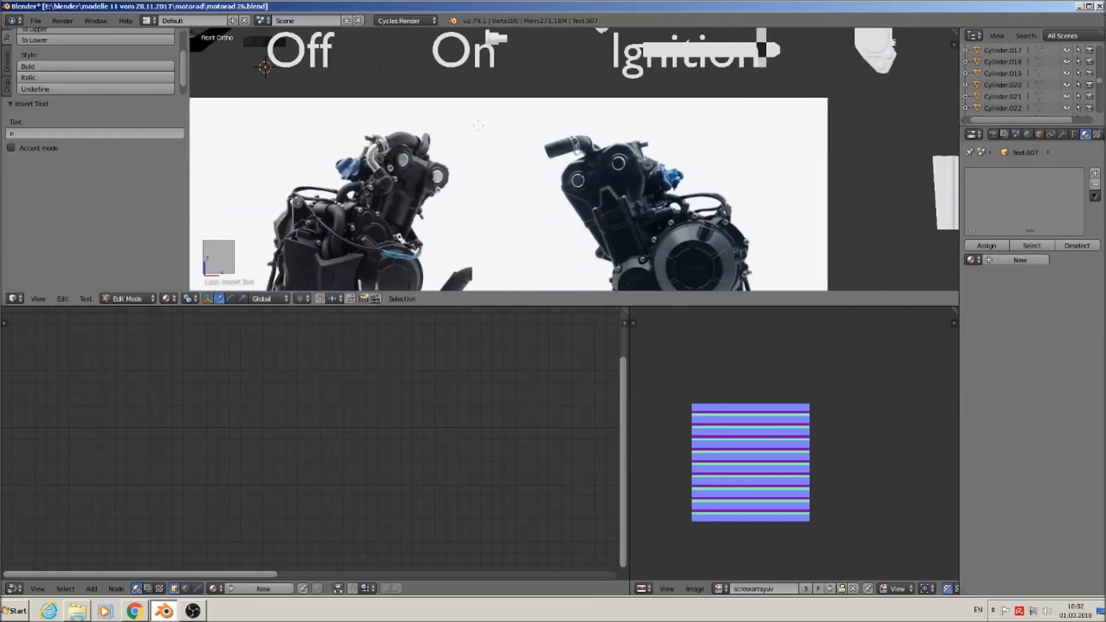
pyautogui.scroll(-2, 480, 125)
pyautogui.scroll(3, 457, 166)
pyautogui.scroll(-4, 569, 148)
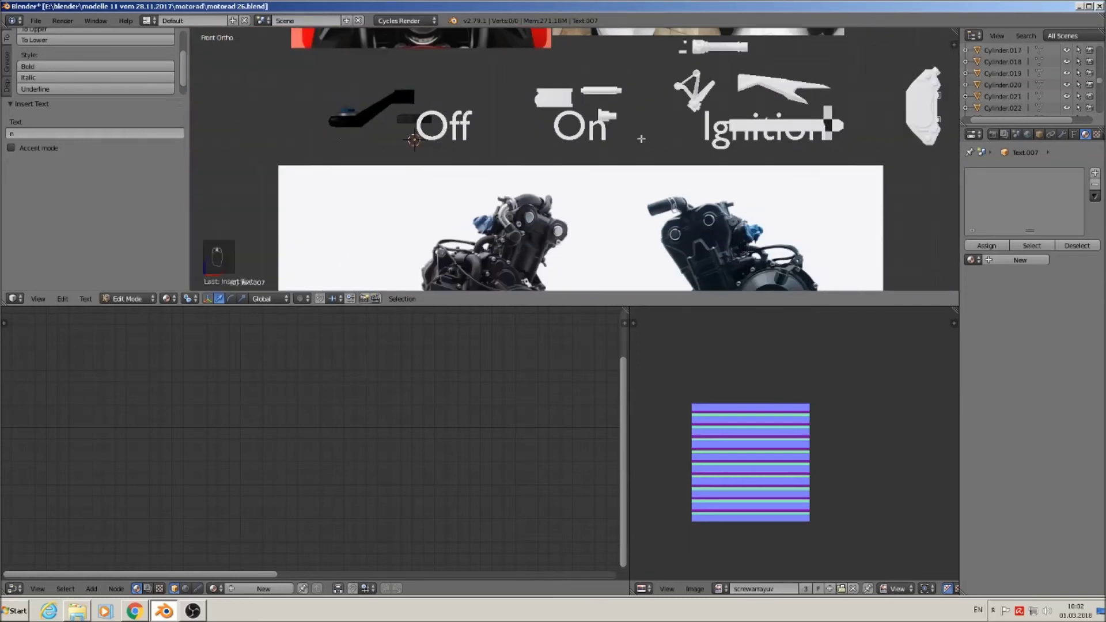
# Retype the word "Ignition" in capitals as "IGNITION" in the text object.
pyautogui.press('BackSpace')
pyautogui.press('BackSpace')
pyautogui.press('BackSpace')
pyautogui.press('BackSpace')
pyautogui.press('BackSpace')
pyautogui.press('BackSpace')
pyautogui.press('BackSpace')
pyautogui.press('BackSpace')
pyautogui.press('BackSpace')
pyautogui.press('BackSpace')
pyautogui.press('BackSpace')
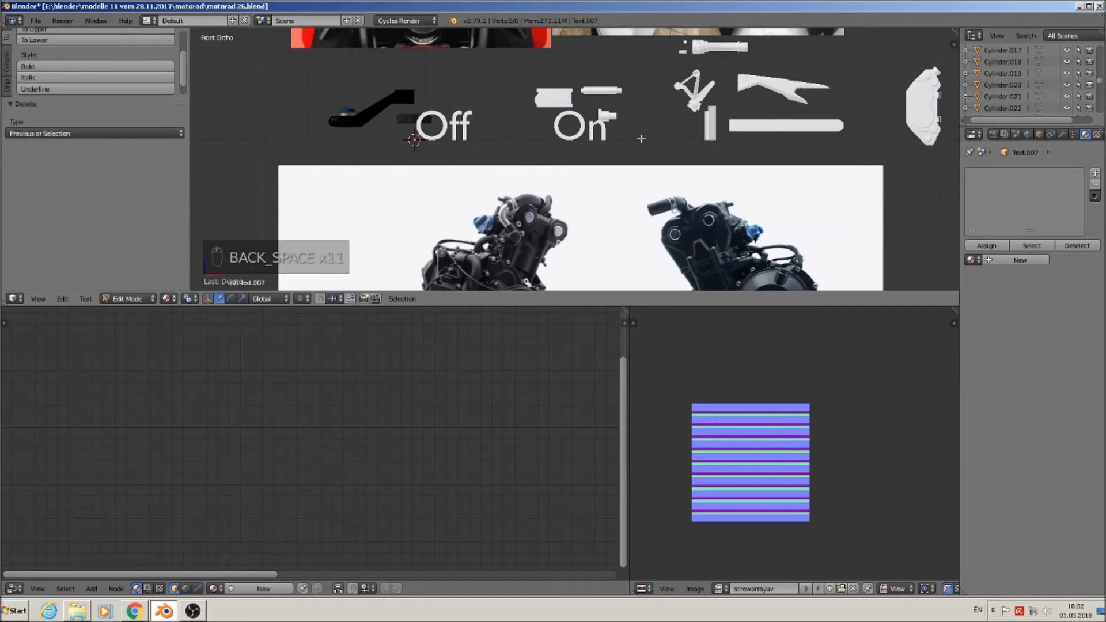
pyautogui.write('GNB')
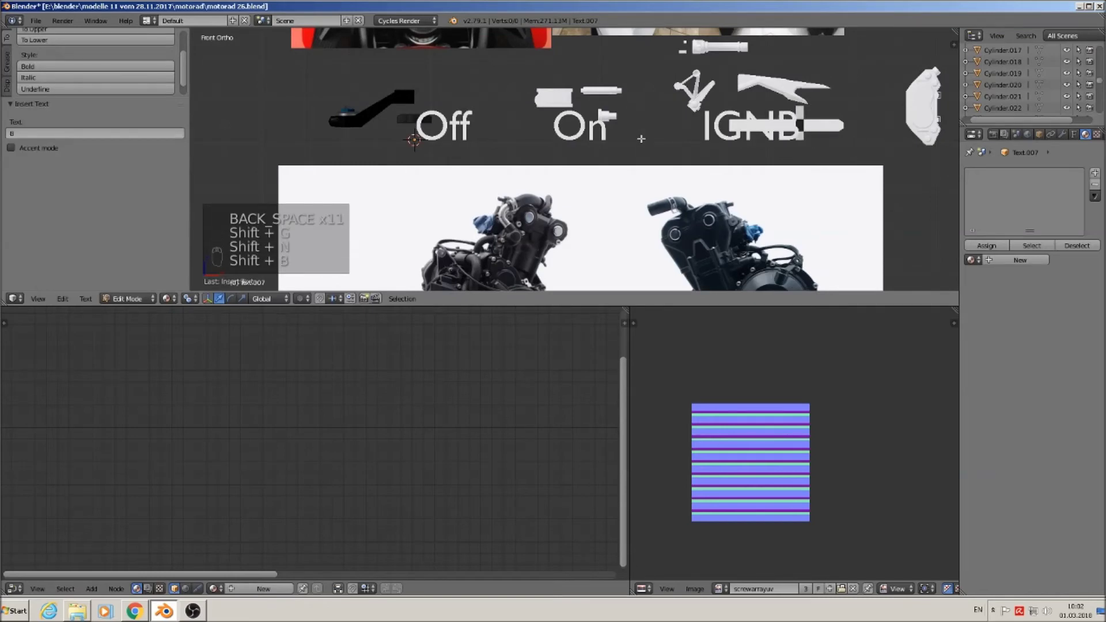
pyautogui.press('BackSpace')
pyautogui.write('ITION')
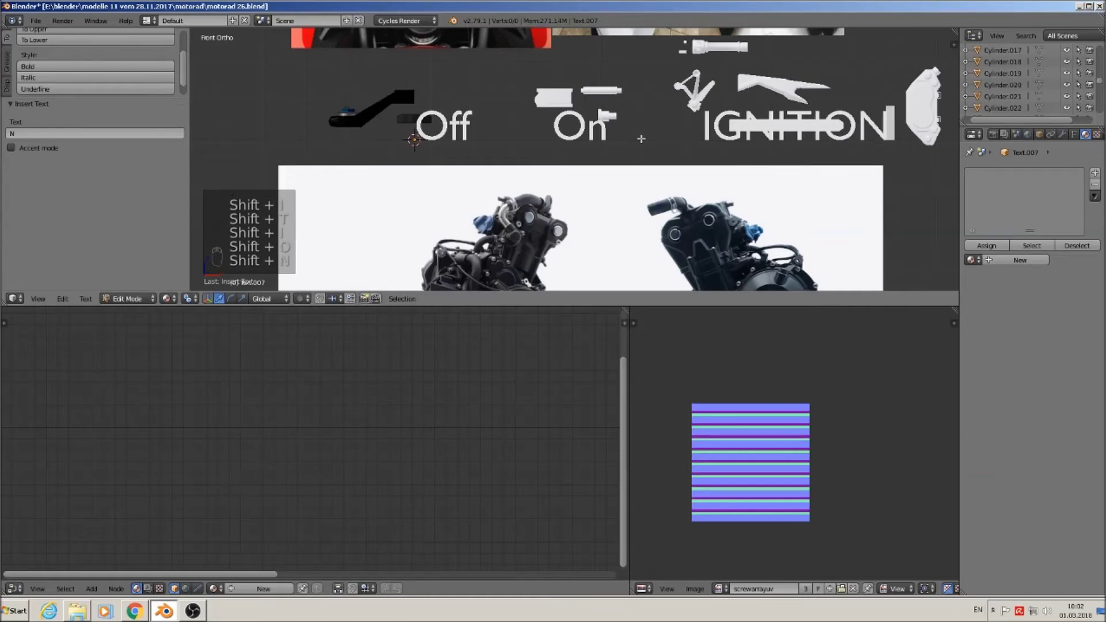
# Replace the lowercase "n" of "On" with a capital so the word reads "ON".
pyautogui.press('Left')
pyautogui.press('Left')
pyautogui.press('Left')
pyautogui.press('Left')
pyautogui.press('Left')
pyautogui.press('Left')
pyautogui.press('Left')
pyautogui.press('Left')
pyautogui.press('Left')
pyautogui.press('Left')
pyautogui.press('Left')
pyautogui.press('Left')
pyautogui.press('Left')
pyautogui.press('Left')
pyautogui.press('Left')
pyautogui.press('Left')
pyautogui.press('Left')
pyautogui.press('Left')
pyautogui.press('Left')
pyautogui.press('Left')
pyautogui.press('Left')
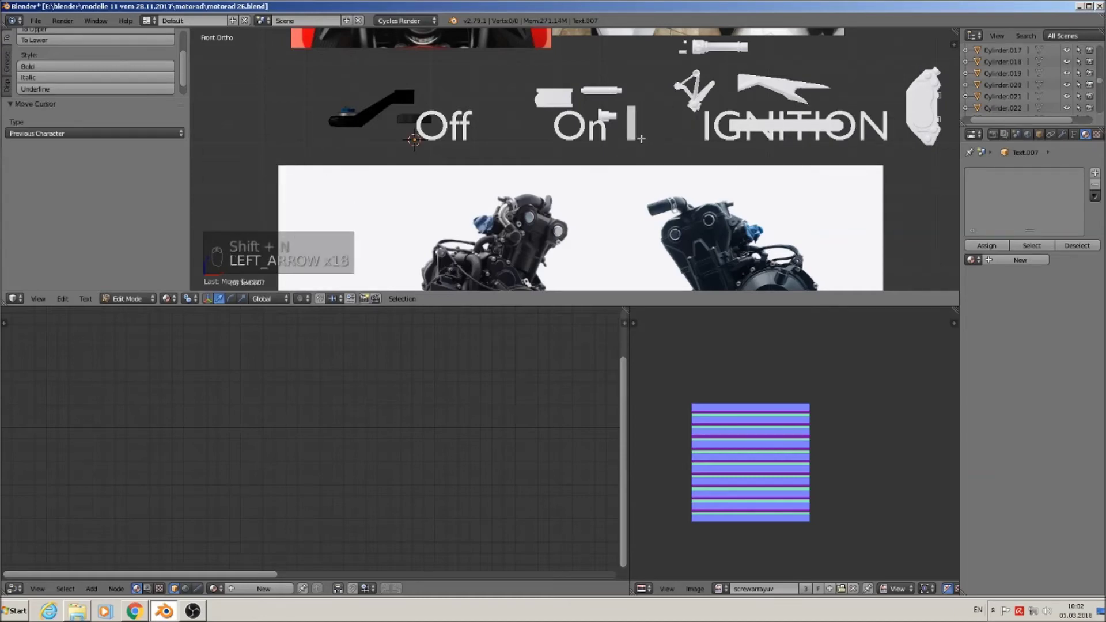
pyautogui.press('BackSpace')
pyautogui.write('N')
# Change "Off" to "OFF" at the start of the text and finish editing the text object.
pyautogui.press('Left')
pyautogui.press('Left')
pyautogui.press('Left')
pyautogui.press('Left')
pyautogui.press('Left')
pyautogui.press('Left')
pyautogui.press('Left')
pyautogui.press('Left')
pyautogui.press('Left')
pyautogui.press('Left')
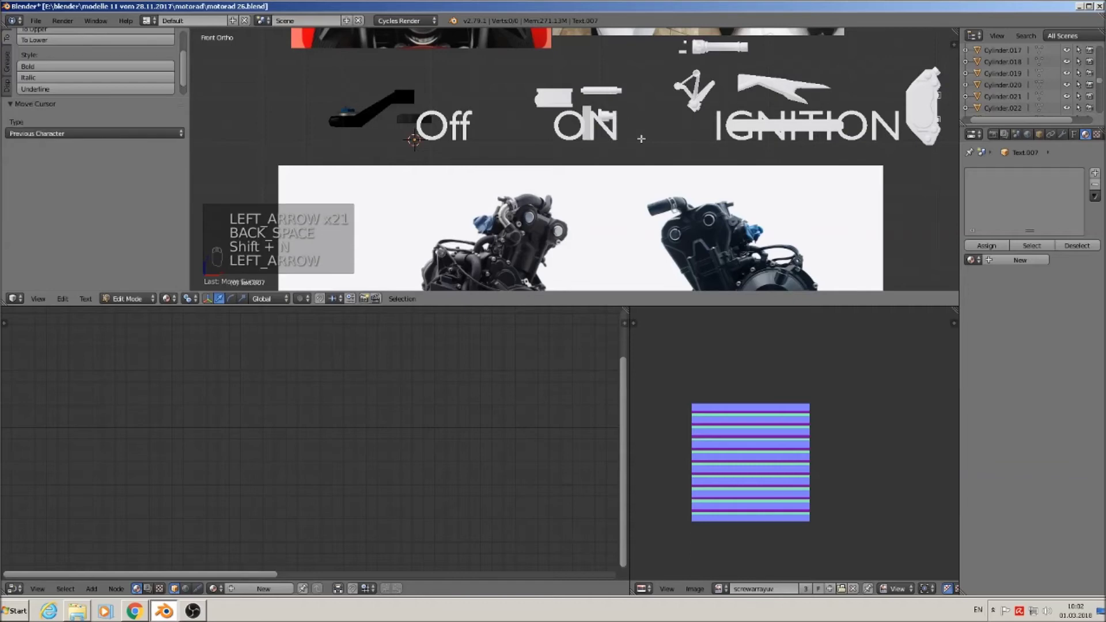
pyautogui.press('Left')
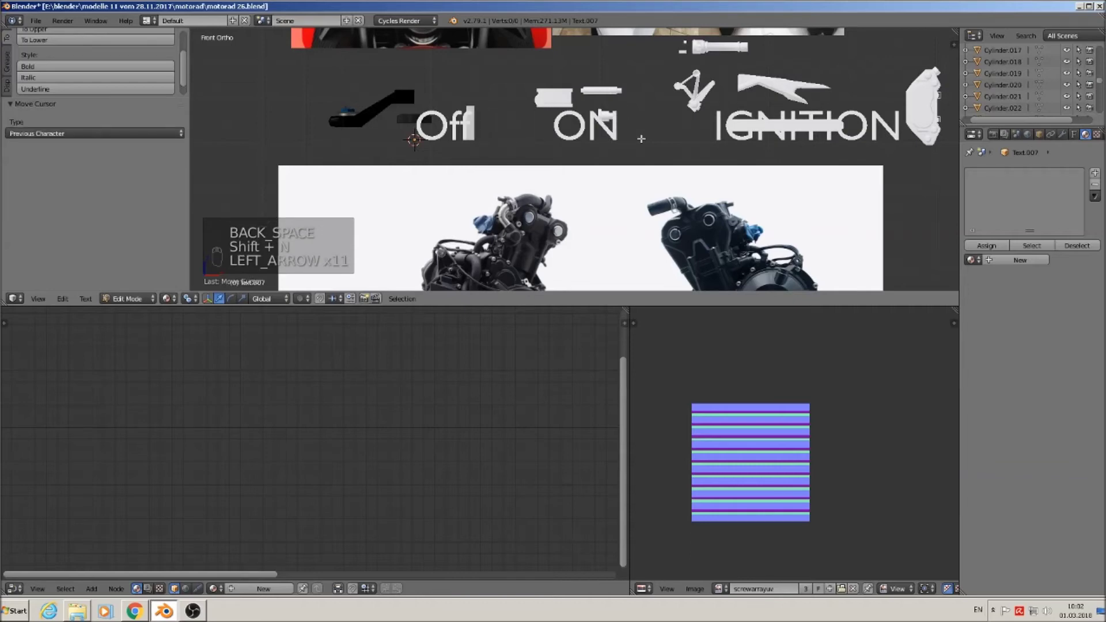
pyautogui.press('BackSpace')
pyautogui.press('BackSpace')
pyautogui.press('BackSpace')
pyautogui.write('FF')
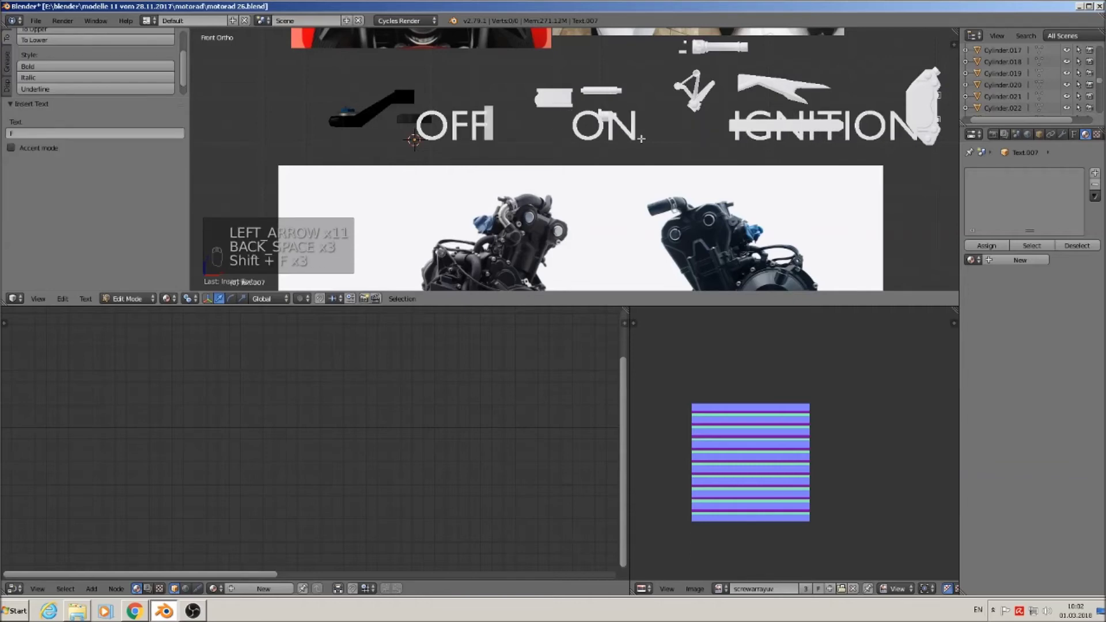
pyautogui.press('Tab')
# Scale the lettering by about 0.426 and place it just below the winged ring.
pyautogui.scroll(-3, 444, 184)
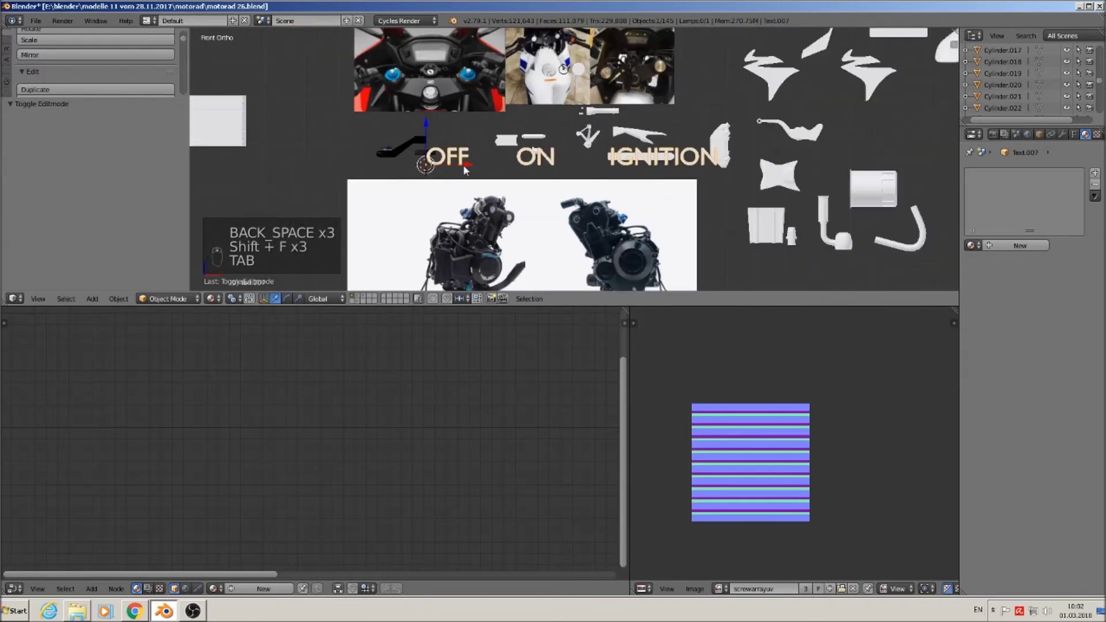
pyautogui.press('g')
pyautogui.press('x')
pyautogui.click(313, 167)
pyautogui.scroll(3, 321, 170)
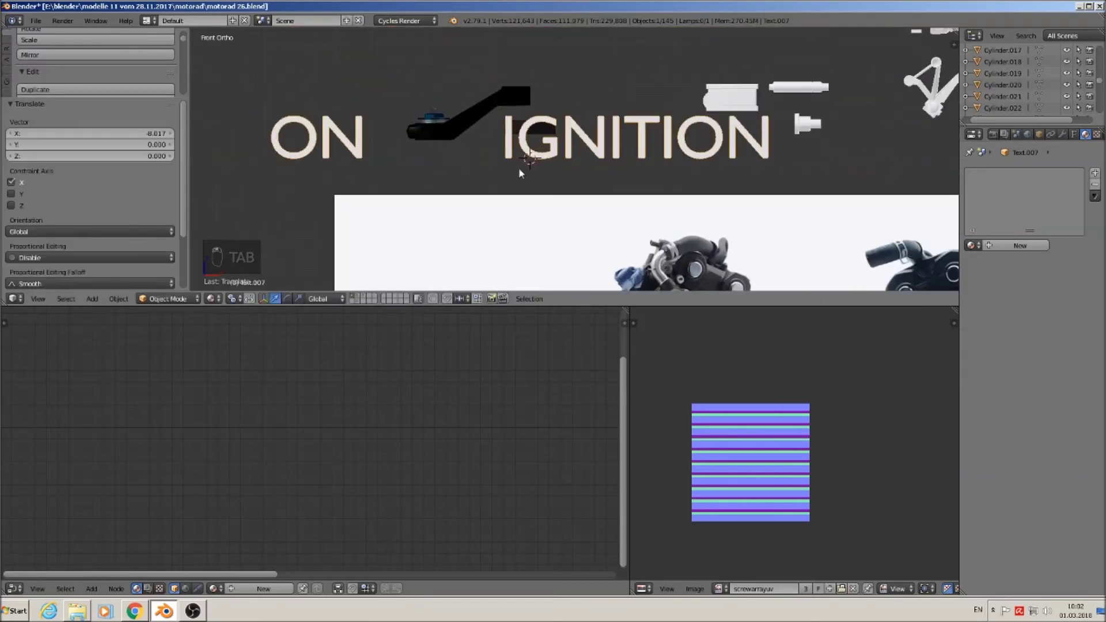
pyautogui.press('s')
pyautogui.click(283, 170)
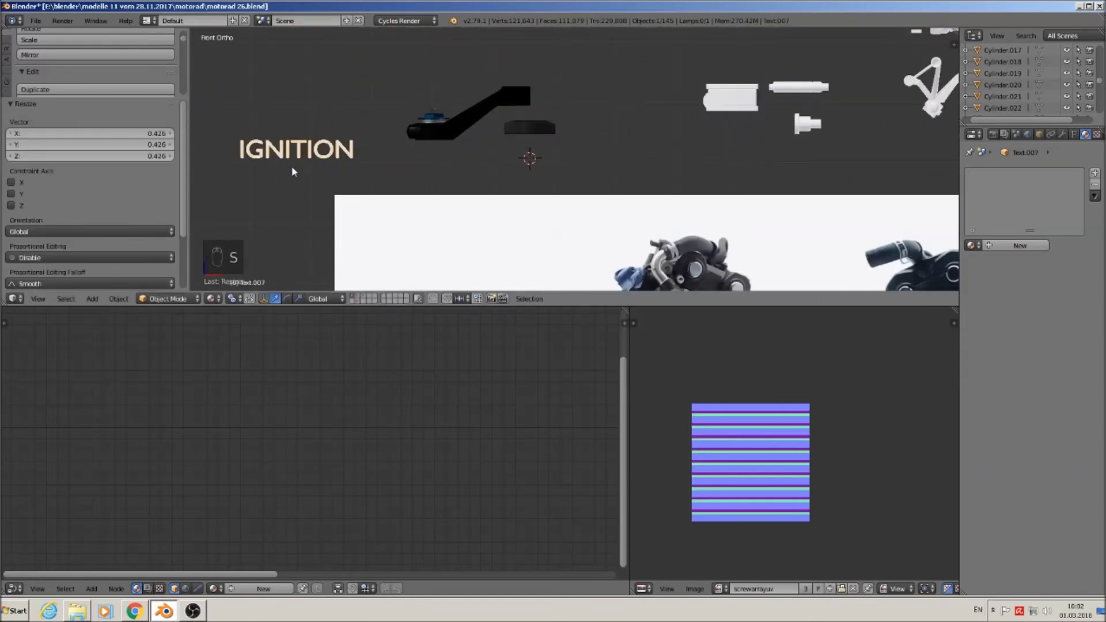
pyautogui.press('g')
pyautogui.click(609, 173)
pyautogui.moveTo(551, 139); pyautogui.dragTo(517, 125, button='middle')
pyautogui.scroll(-3, 535, 130)
pyautogui.press('KP_1')
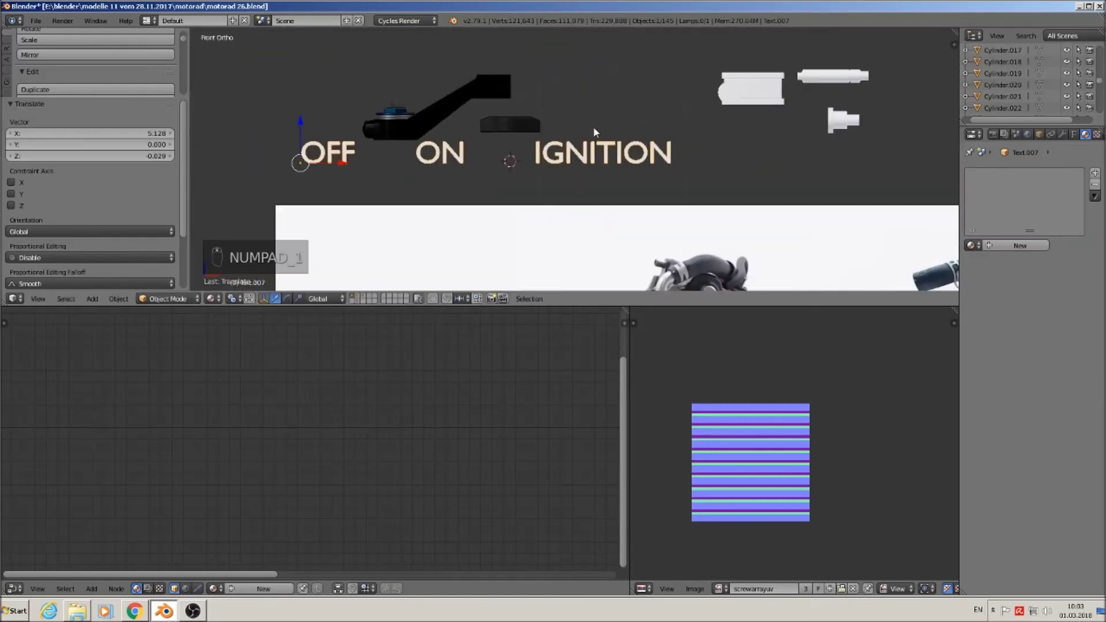
# Move the lettering along X and about -2.590 along Z into the empty area beside the engine reference images.
pyautogui.rightClick(498, 115)
pyautogui.press('KP_1')
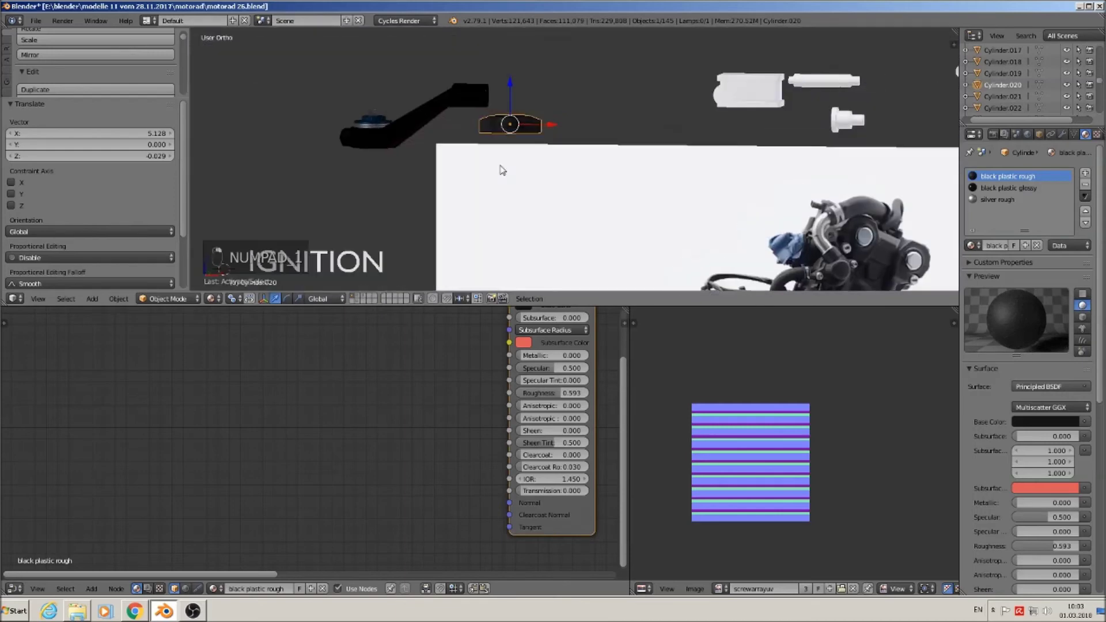
pyautogui.scroll(-5, 503, 140)
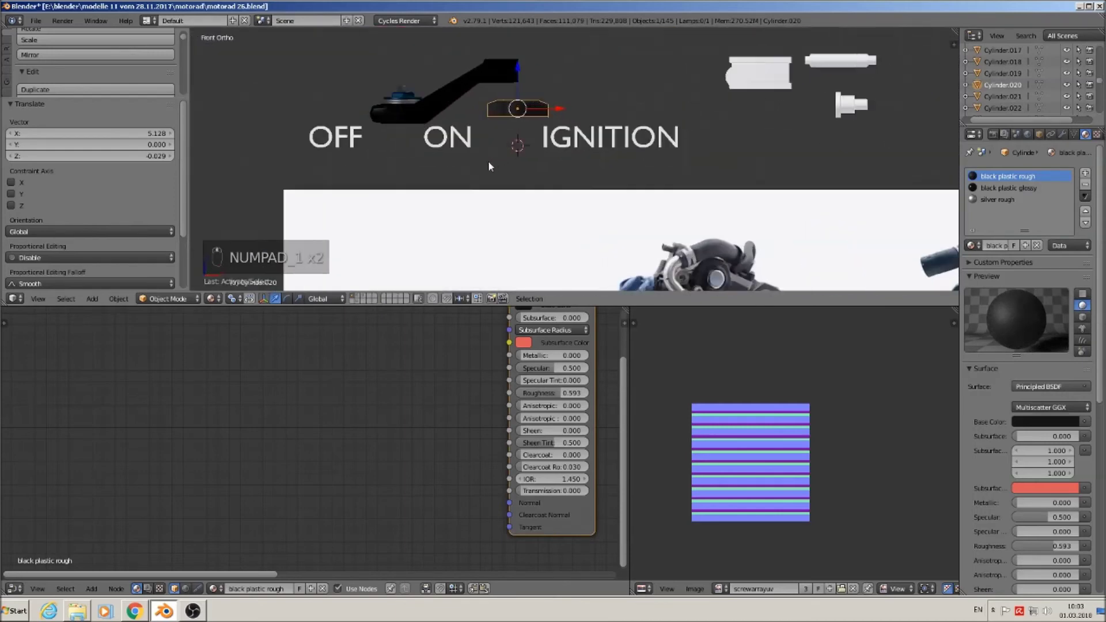
pyautogui.rightClick(455, 149)
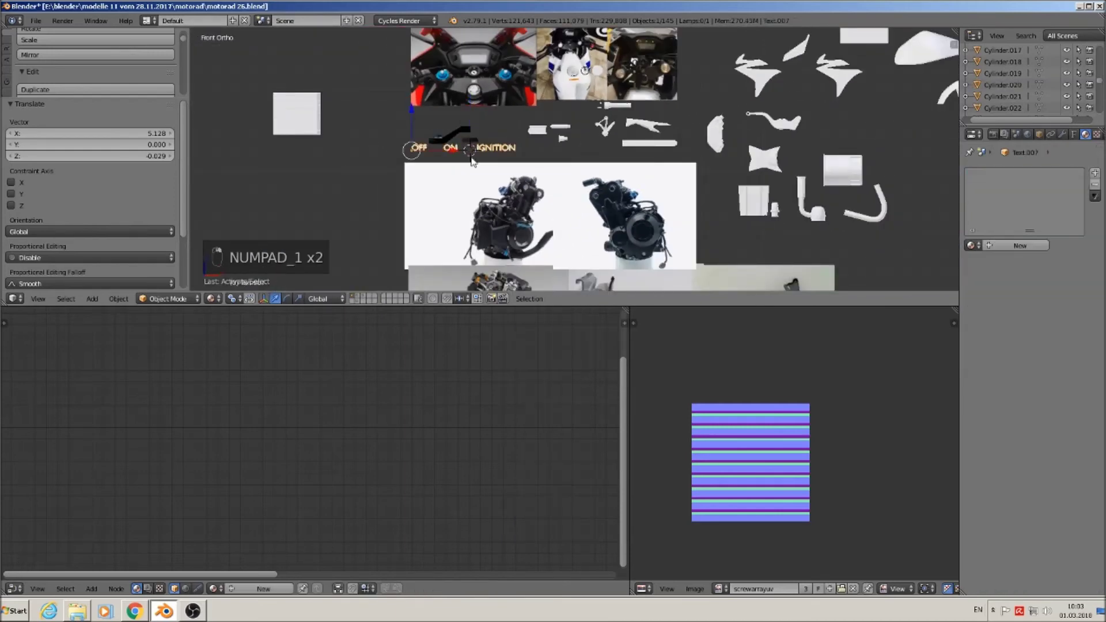
pyautogui.press('g')
pyautogui.press('x')
pyautogui.click(257, 182)
pyautogui.keyDown('shift'); pyautogui.moveTo(257, 182); pyautogui.dragTo(393, 107, button='middle'); pyautogui.keyUp('shift')
pyautogui.press('g')
pyautogui.press('z')
pyautogui.click(383, 144)
pyautogui.scroll(3, 404, 190)
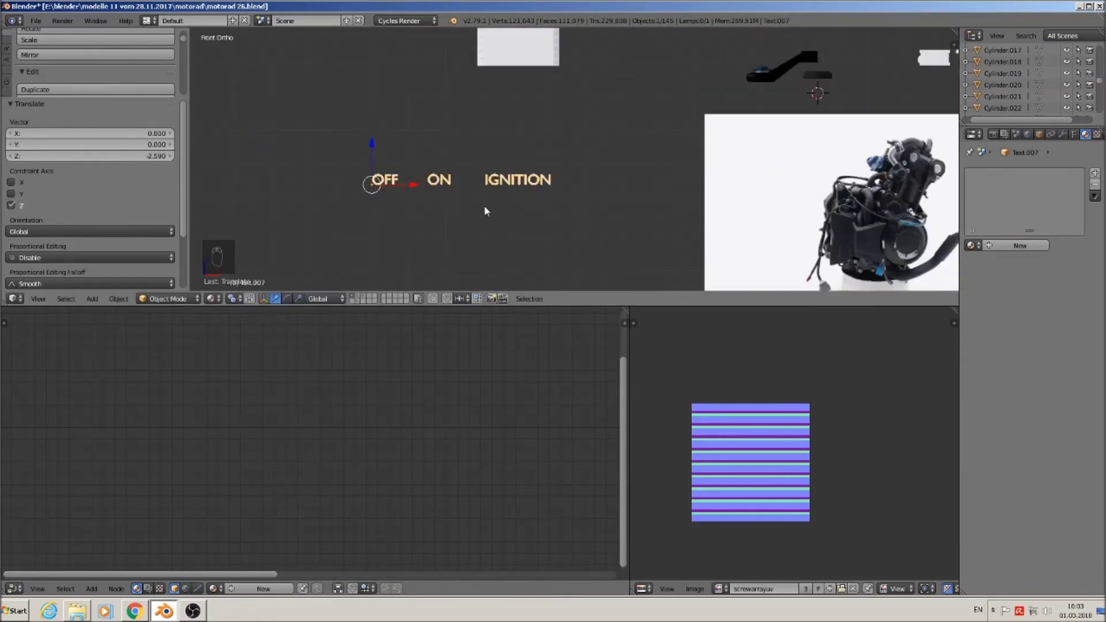
# Assign a new material to the lettering and set its diffuse color to pure white (RGB 1.000).
pyautogui.press('a')
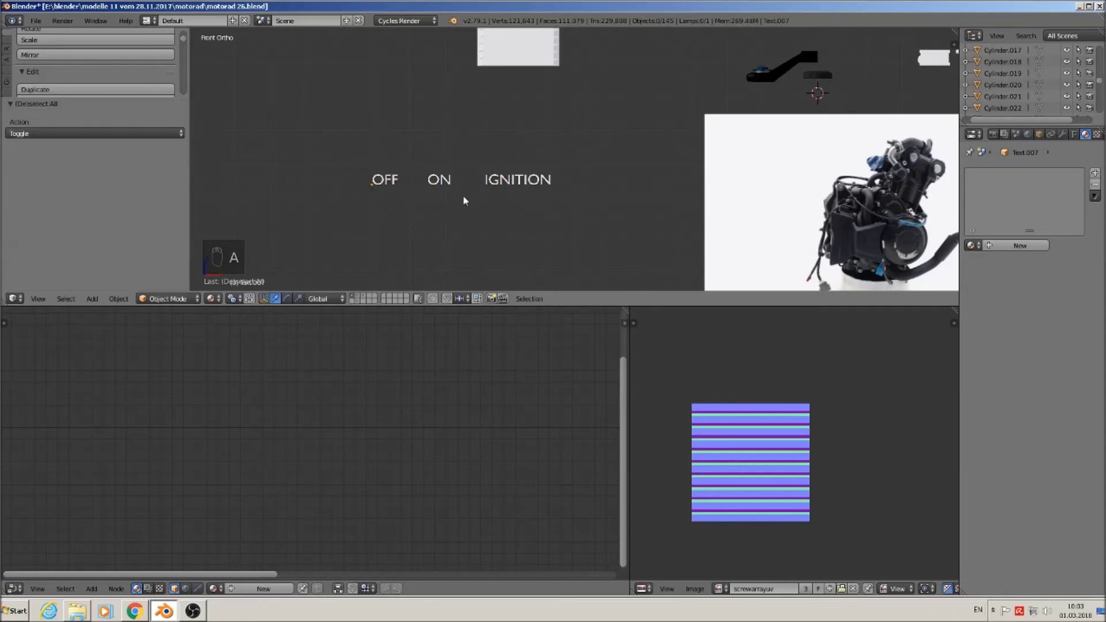
pyautogui.click(1028, 245)
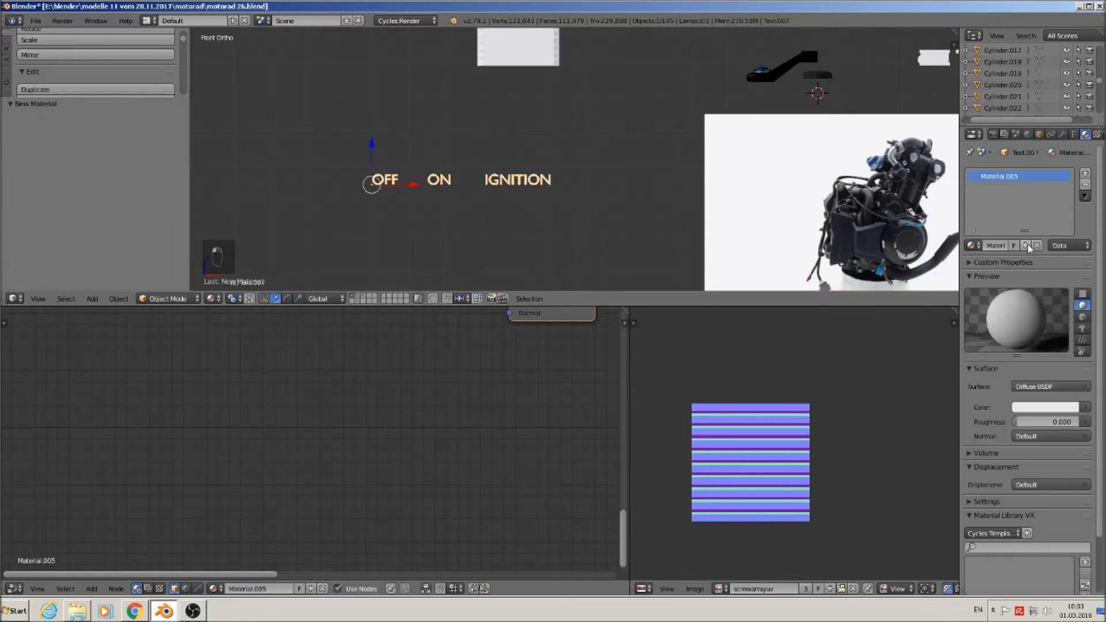
pyautogui.click(1041, 406)
pyautogui.click(1049, 410)
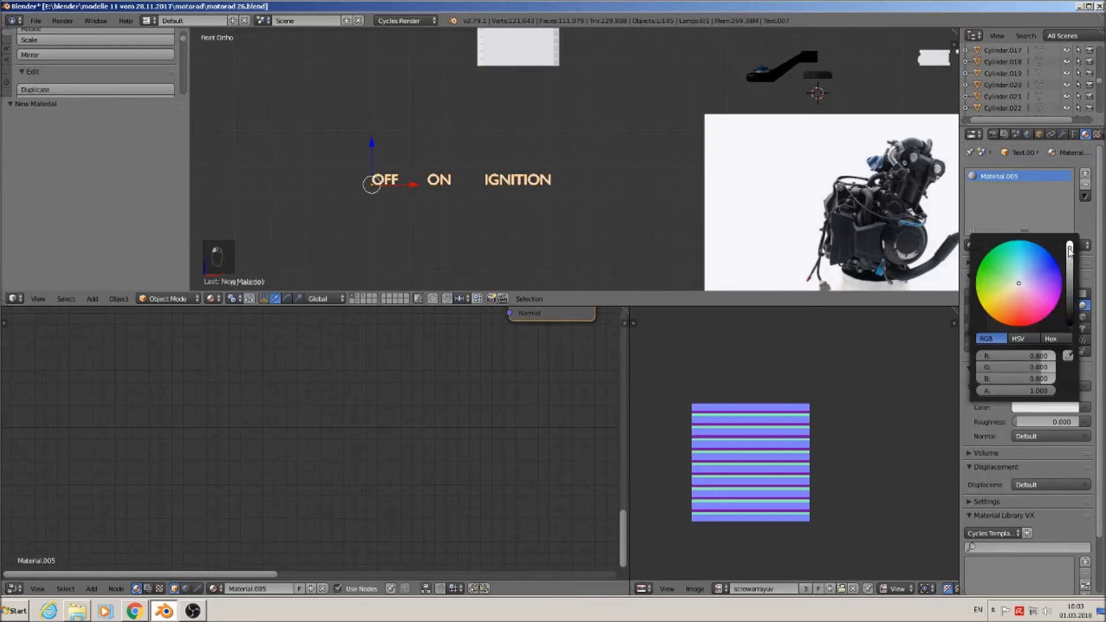
pyautogui.moveTo(1071, 252); pyautogui.dragTo(1070, 242)
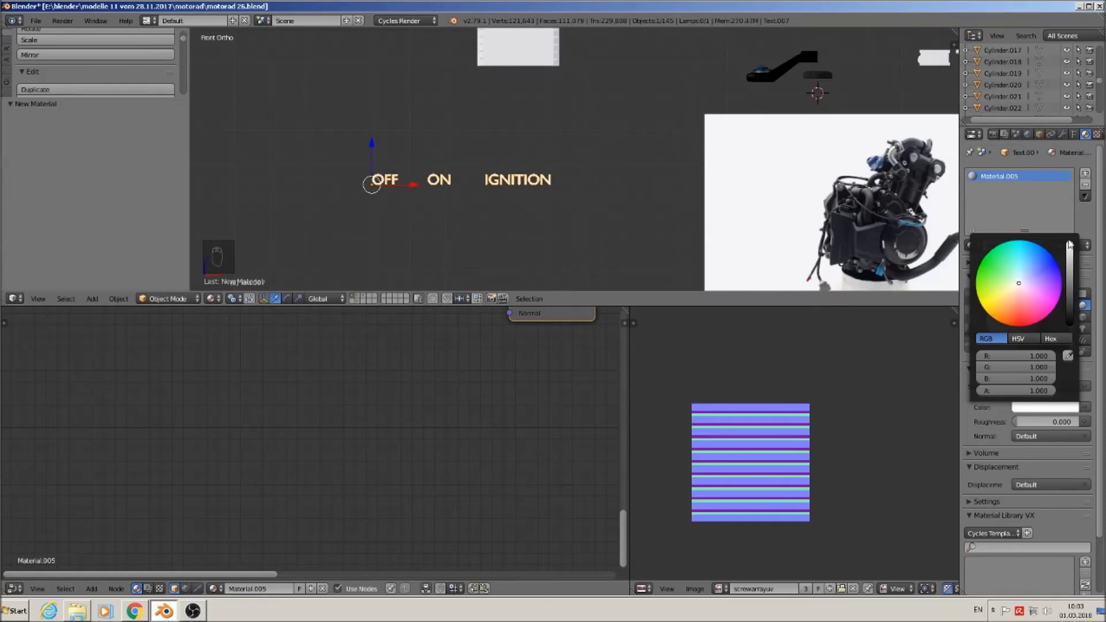
pyautogui.press('a')
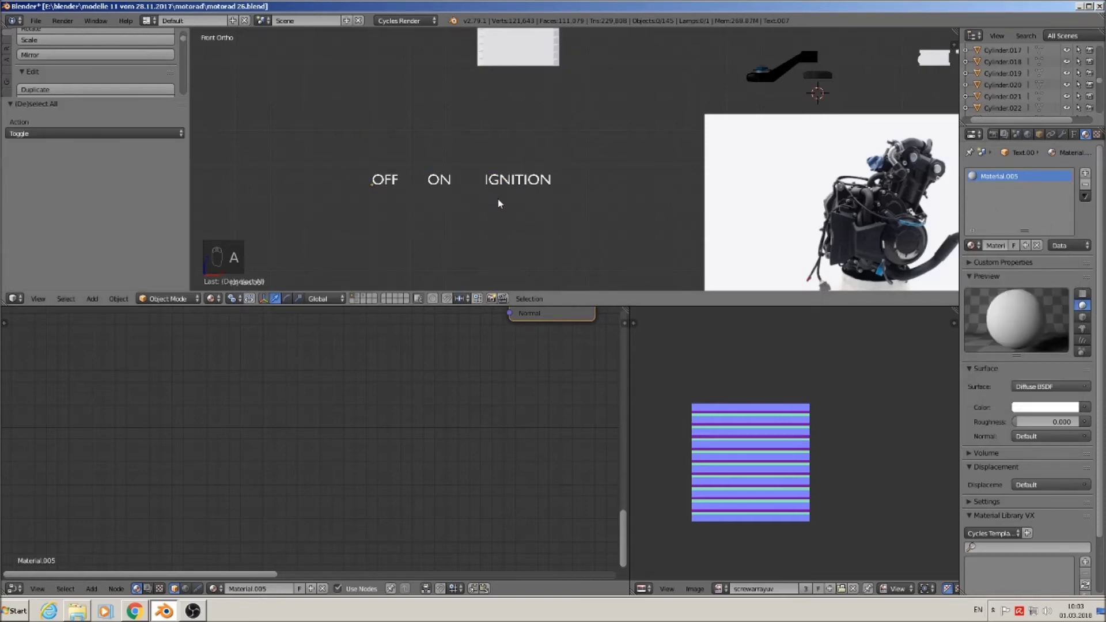
# Enlarge the 3D viewport vertically, shrinking the node and image editors beneath it.
pyautogui.scroll(-5, 556, 225)
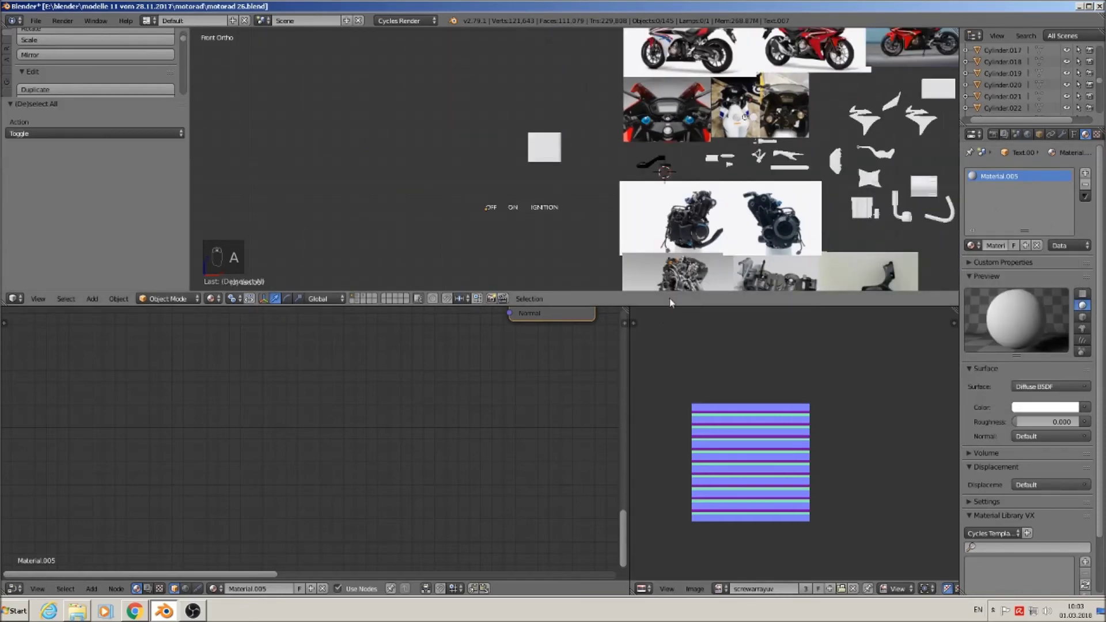
pyautogui.moveTo(667, 305); pyautogui.dragTo(677, 524)
pyautogui.keyDown('shift'); pyautogui.moveTo(675, 476); pyautogui.dragTo(368, 352, button='middle'); pyautogui.keyUp('shift')
pyautogui.scroll(-3, 510, 219)
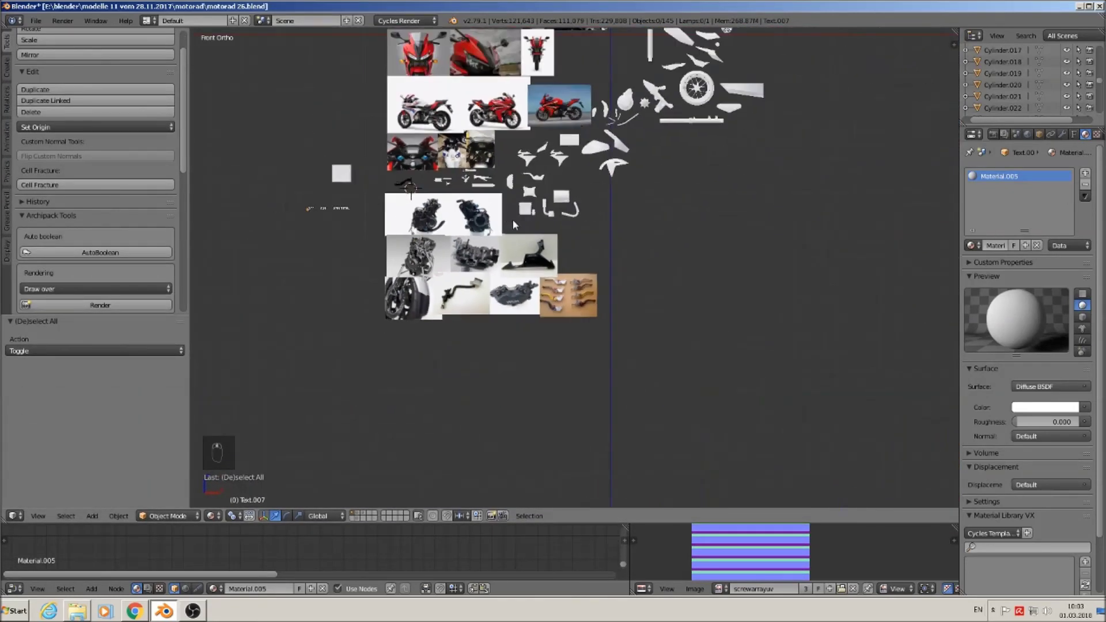
pyautogui.keyDown('shift'); pyautogui.moveTo(546, 200); pyautogui.dragTo(632, 237, button='middle'); pyautogui.keyUp('shift')
pyautogui.scroll(-7, 688, 243)
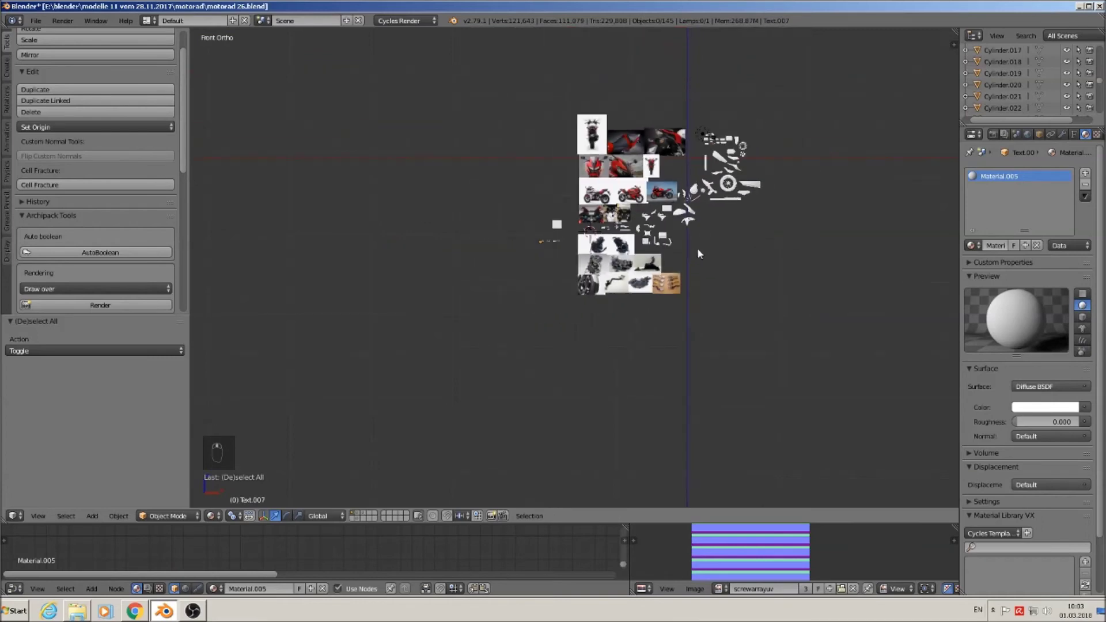
pyautogui.scroll(6, 711, 265)
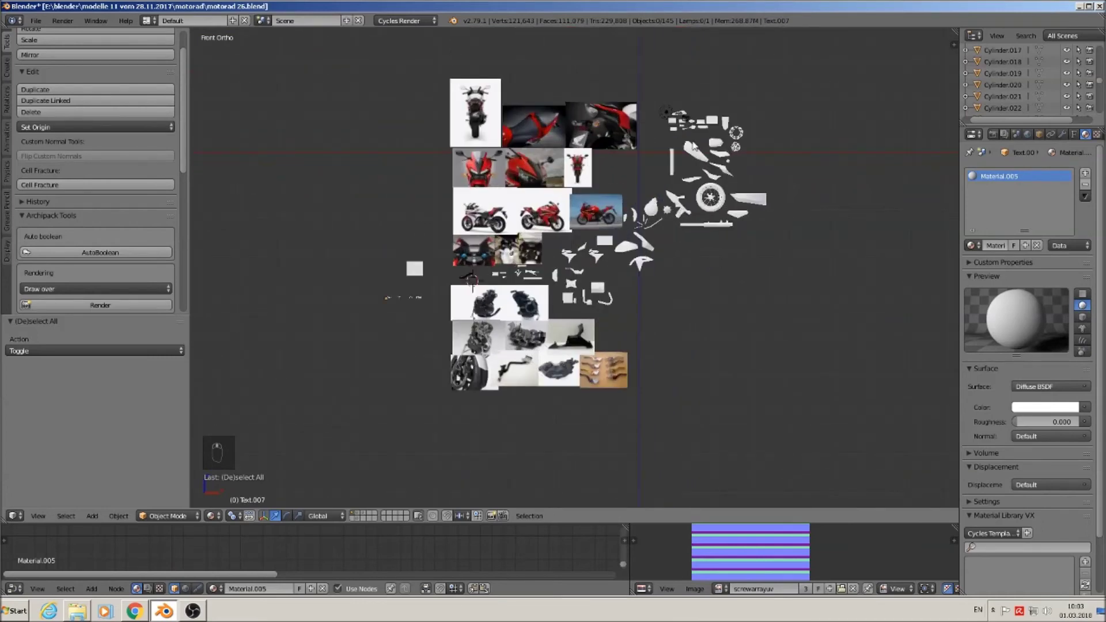
# Move the camera about -41.391 in X and -26.263 in Z so it sits beside the OFF/ON/IGNITION lettering.
pyautogui.rightClick(686, 118)
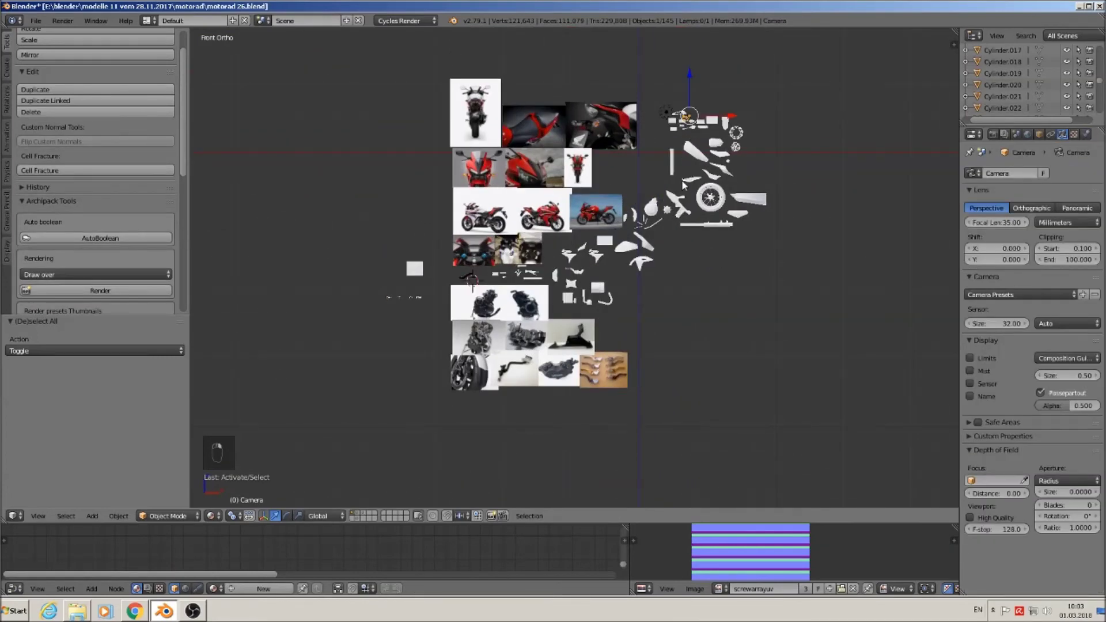
pyautogui.press('g')
pyautogui.click(400, 358)
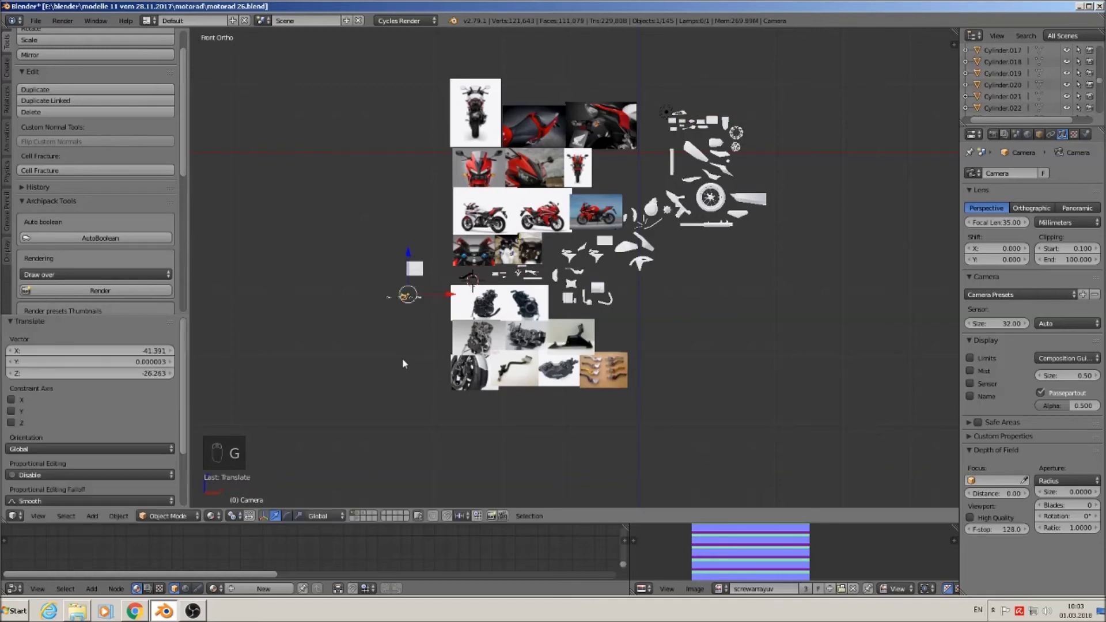
pyautogui.scroll(5, 374, 289)
pyautogui.scroll(6, 375, 291)
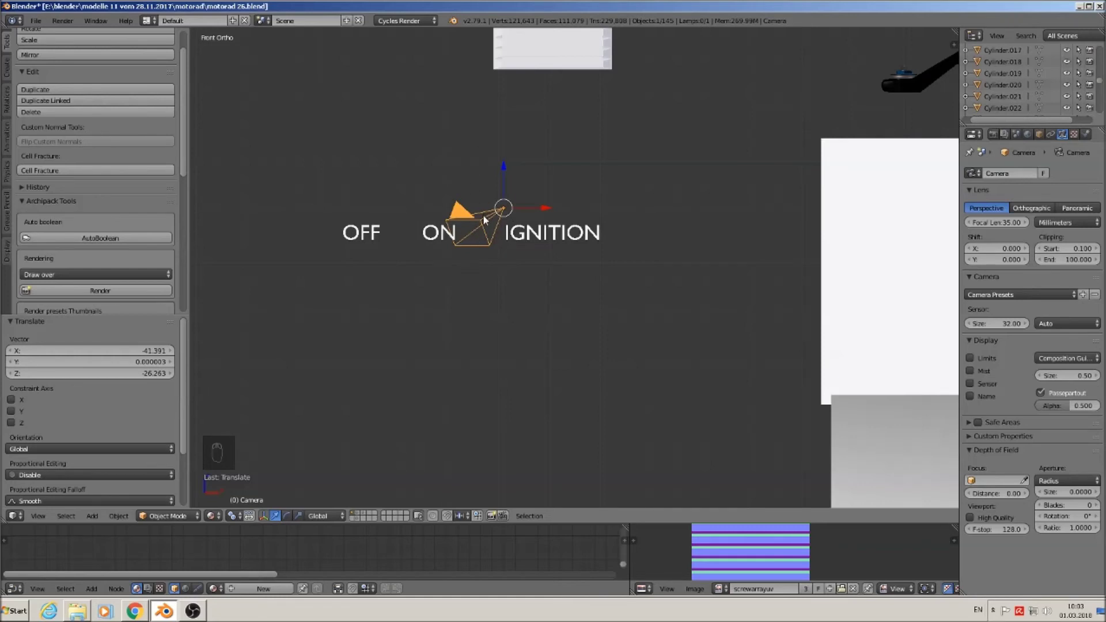
# Set the camera's X and Z rotation to 0°.
pyautogui.press('n')
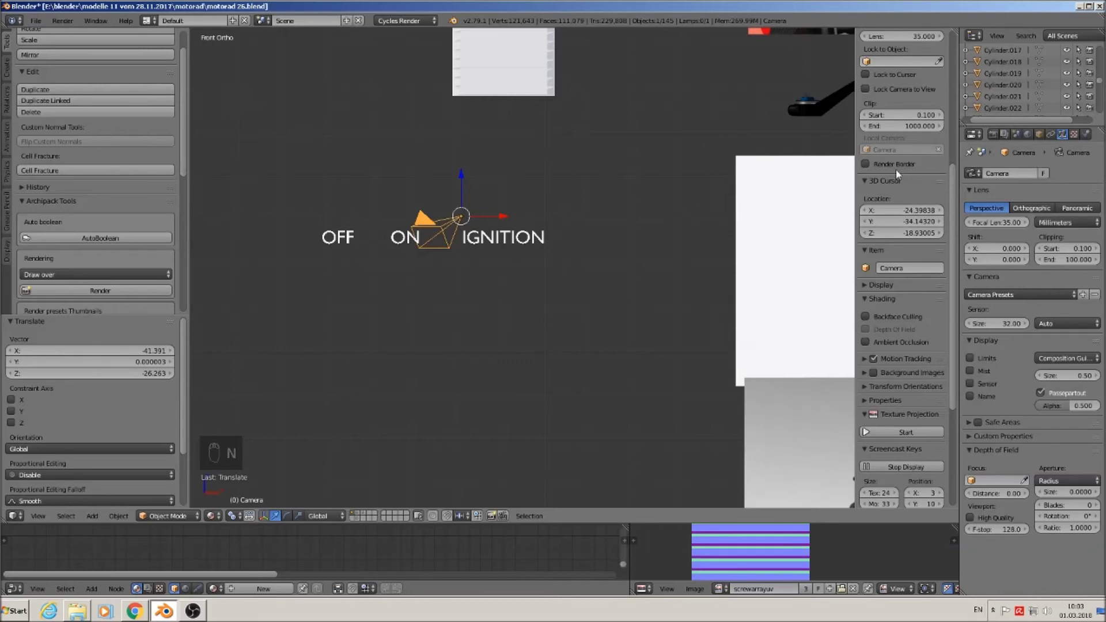
pyautogui.scroll(4, 913, 253)
pyautogui.scroll(7, 913, 253)
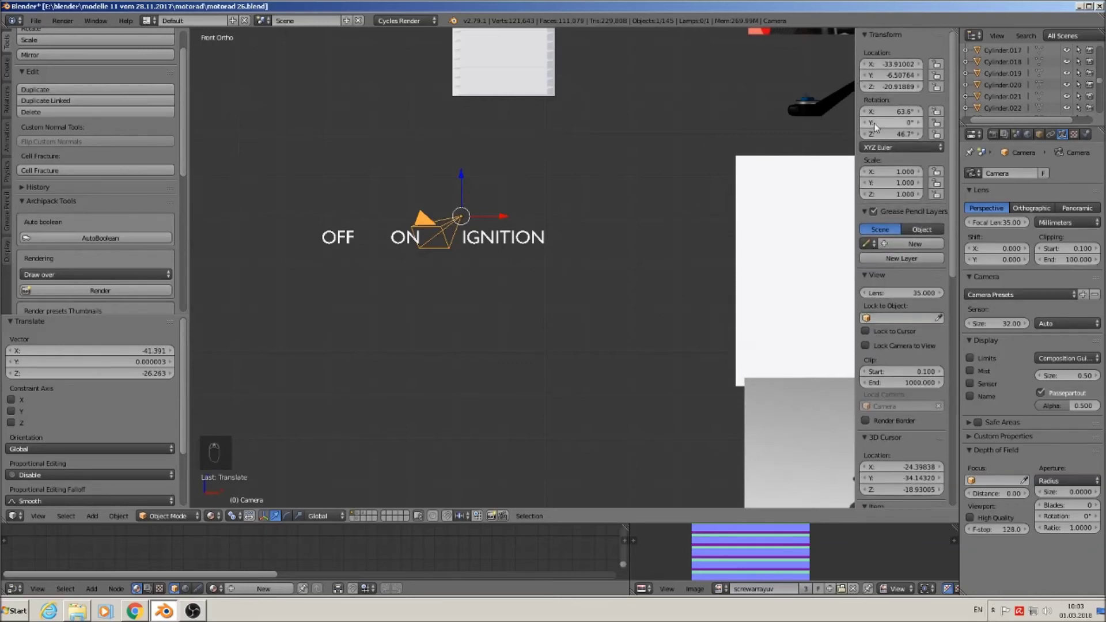
pyautogui.click(890, 112)
pyautogui.write('0')
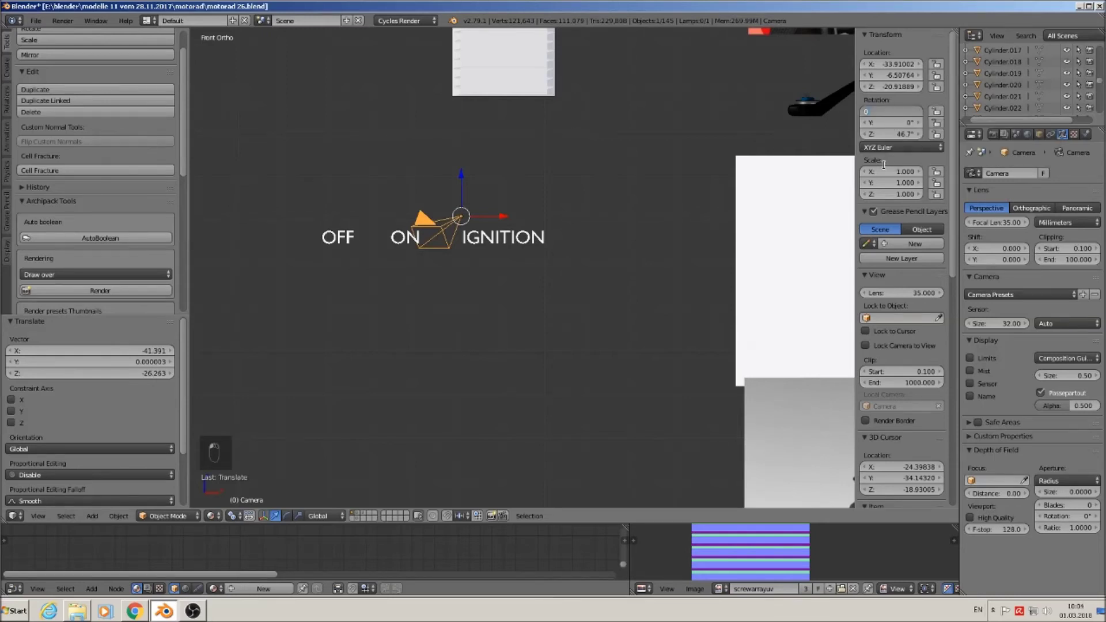
pyautogui.press('Return')
pyautogui.click(895, 136)
pyautogui.write('0')
pyautogui.press('Return')
# Move the camera about -32.787 along Y so it stands in front of the lettering.
pyautogui.moveTo(551, 264); pyautogui.dragTo(601, 244, button='middle')
pyautogui.moveTo(643, 195); pyautogui.dragTo(359, 274)
pyautogui.moveTo(359, 274); pyautogui.dragTo(296, 266, button='middle')
pyautogui.scroll(3, 357, 286)
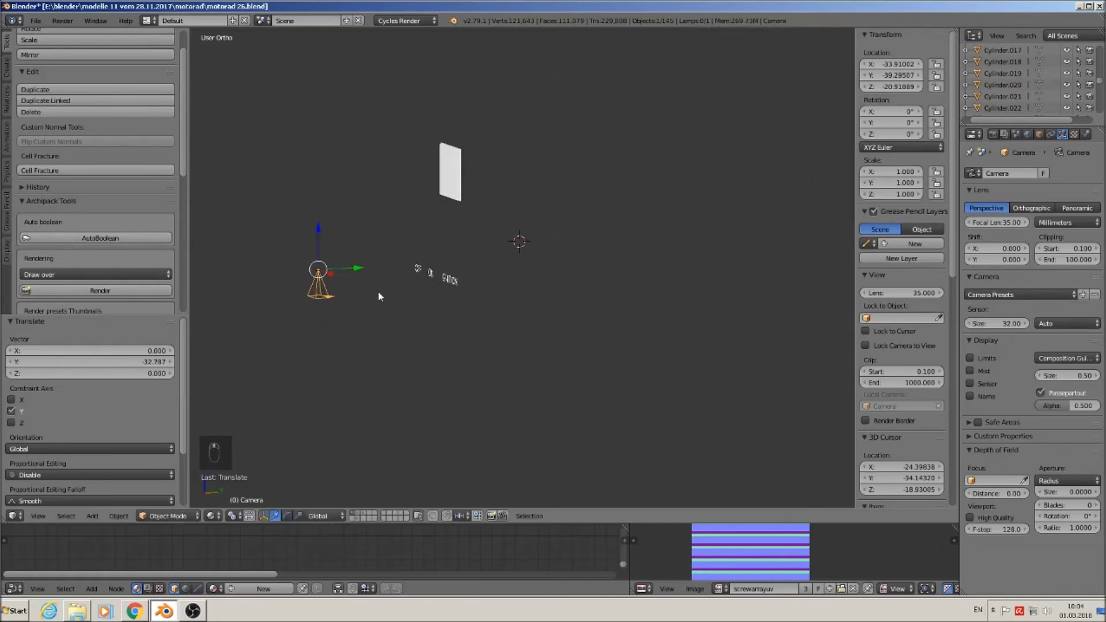
# Set the camera's X rotation to 90° so it faces the lettering.
pyautogui.keyDown('shift'); pyautogui.moveTo(474, 287); pyautogui.dragTo(689, 247, button='middle'); pyautogui.keyUp('shift')
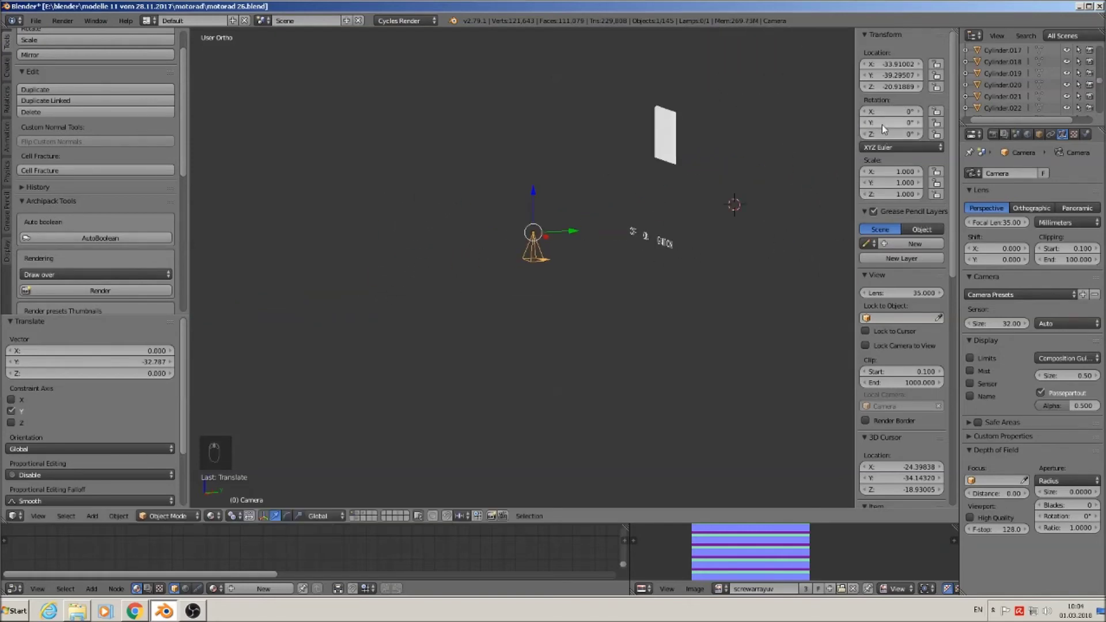
pyautogui.click(888, 112)
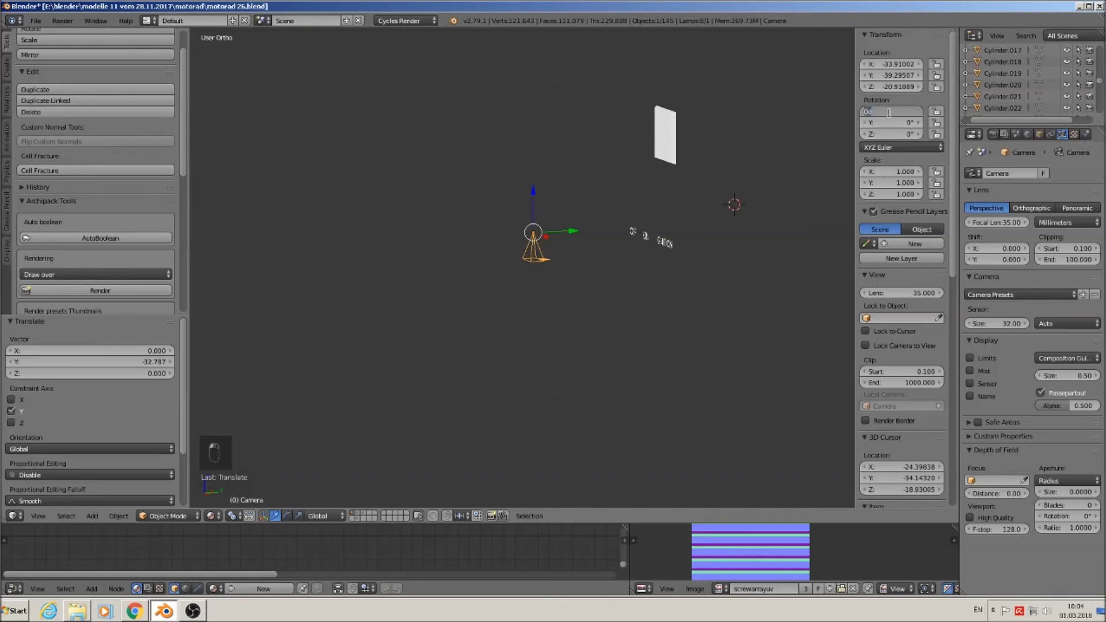
pyautogui.write('90')
pyautogui.press('Return')
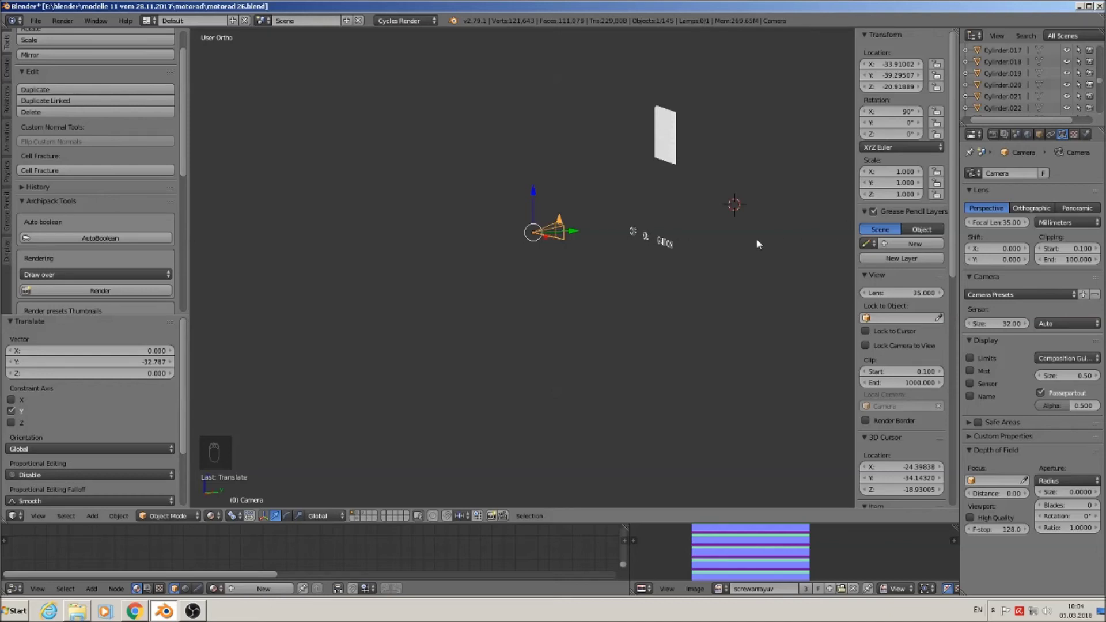
# In front view, shift the camera about -0.397 in X and -0.540 in Z, level with the lettering between ON and IGNITION.
pyautogui.press('KP_1')
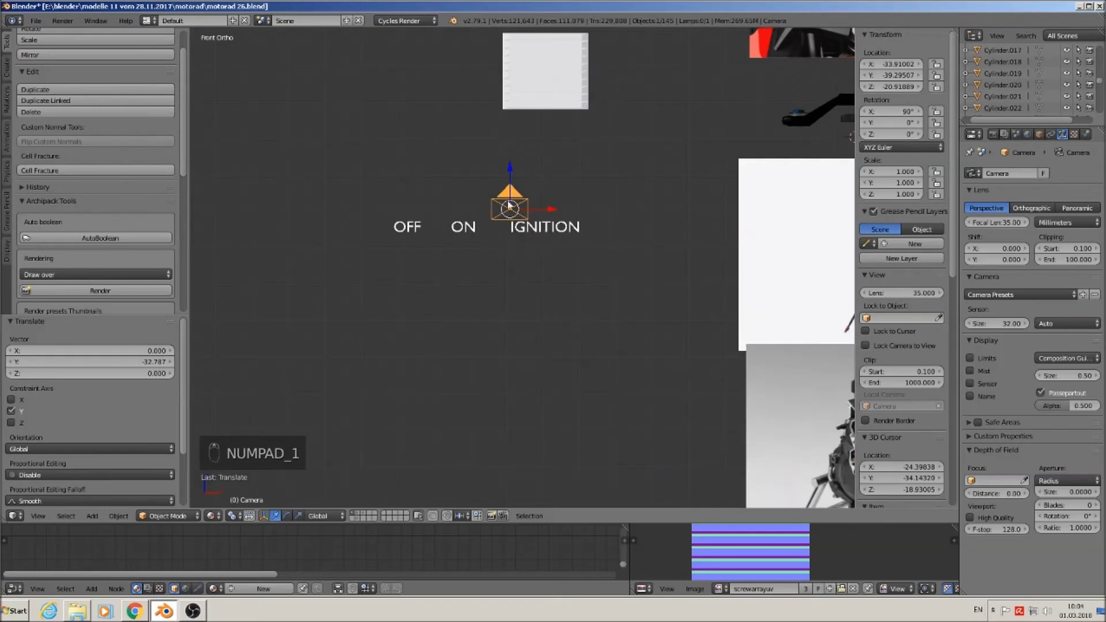
pyautogui.scroll(2, 519, 213)
pyautogui.press('g')
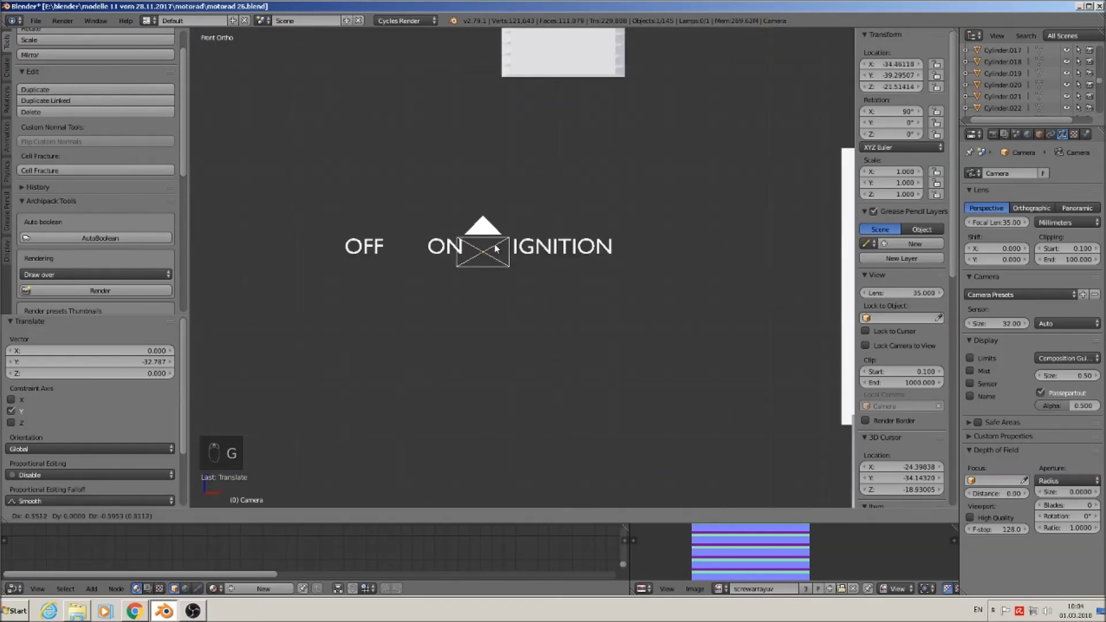
pyautogui.click(502, 246)
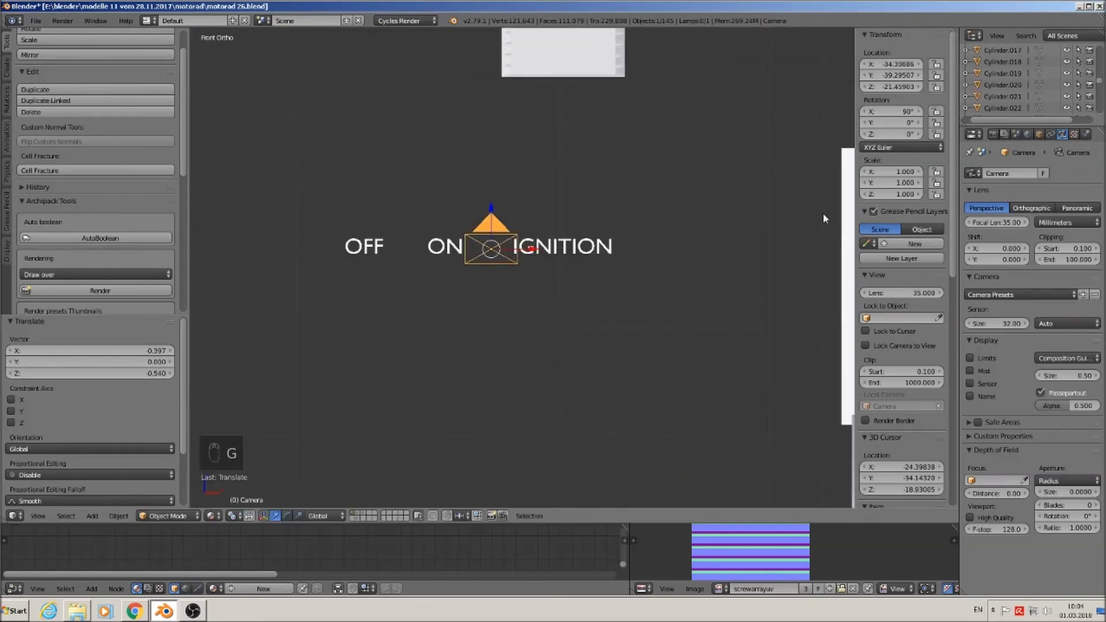
pyautogui.press('n')
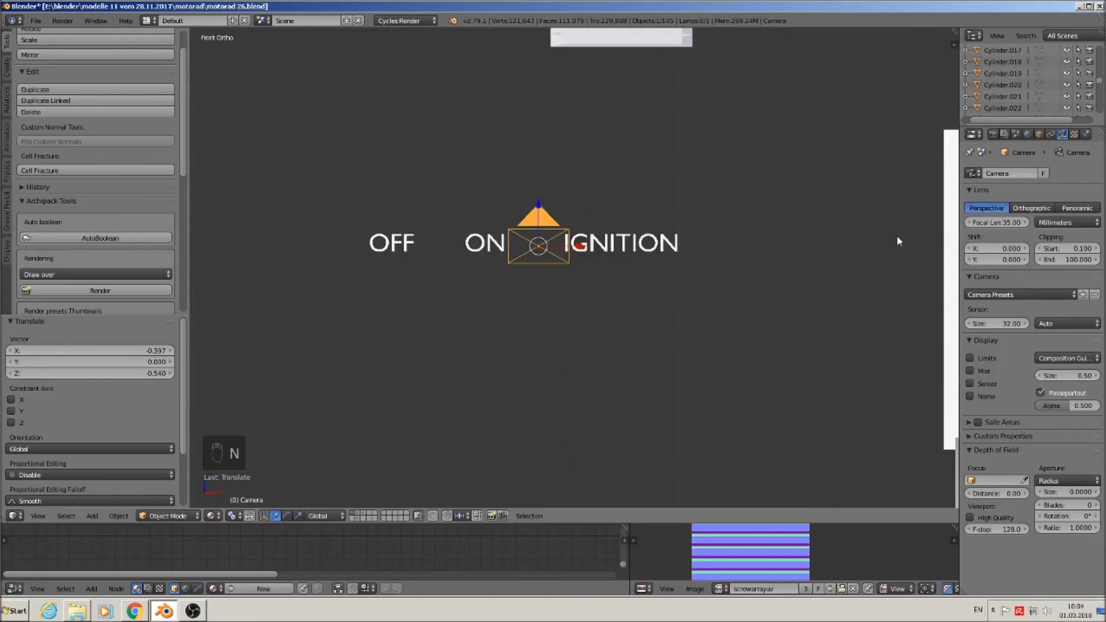
# Collapse the bake settings and enable a transparent film background for rendering.
pyautogui.click(996, 136)
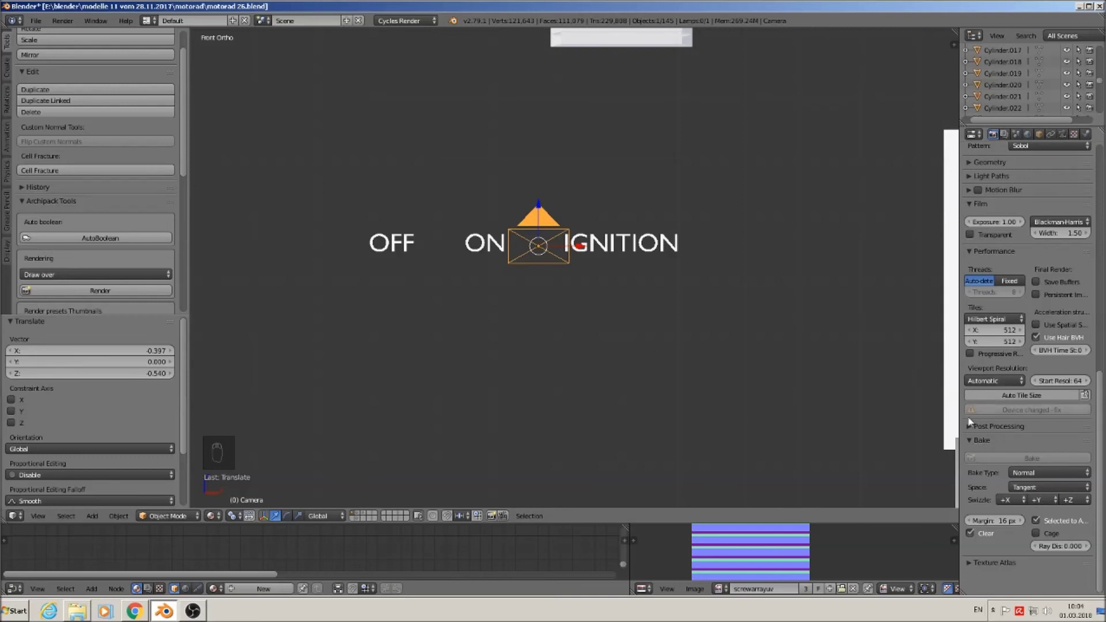
pyautogui.click(973, 441)
pyautogui.scroll(1, 963, 265)
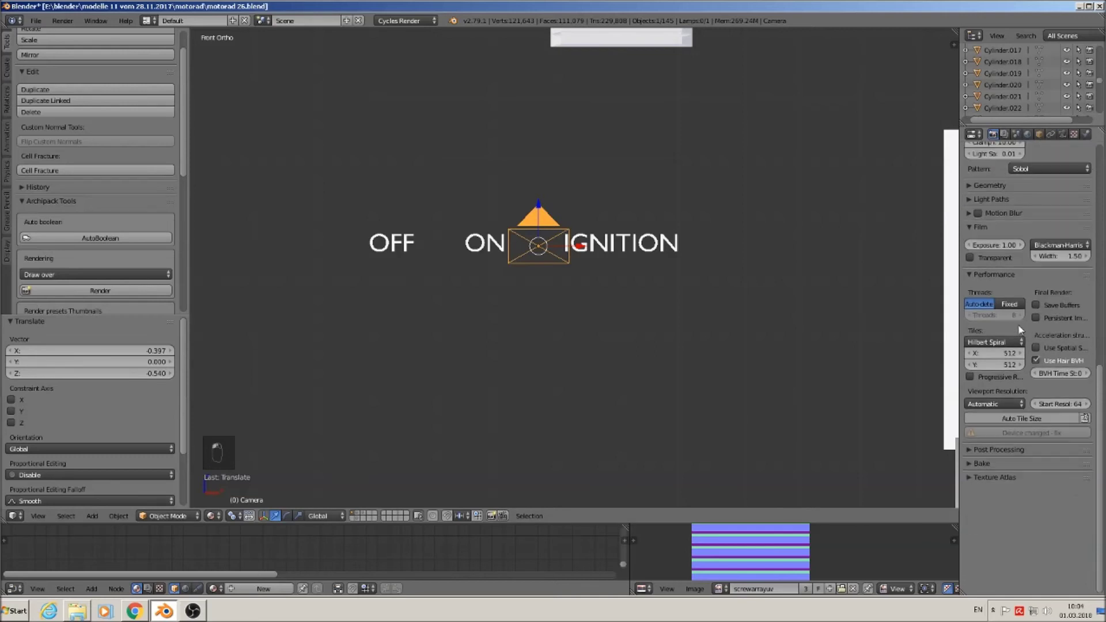
pyautogui.click(971, 258)
# Set the render output format to PNG with RGBA channels and 8-bit color depth.
pyautogui.scroll(9, 1025, 270)
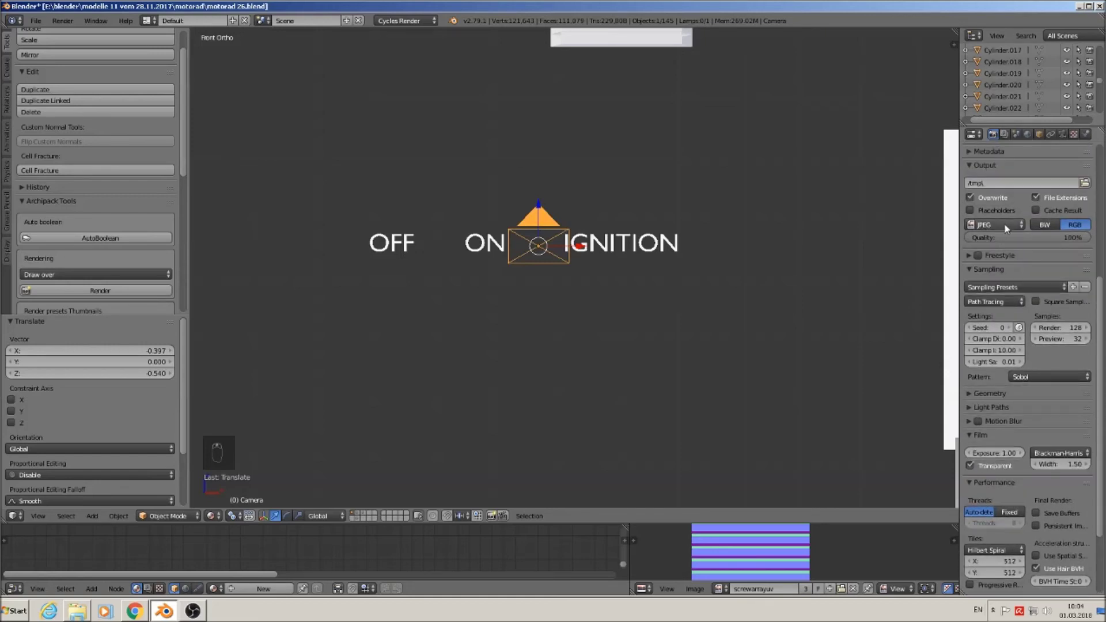
pyautogui.click(1006, 229)
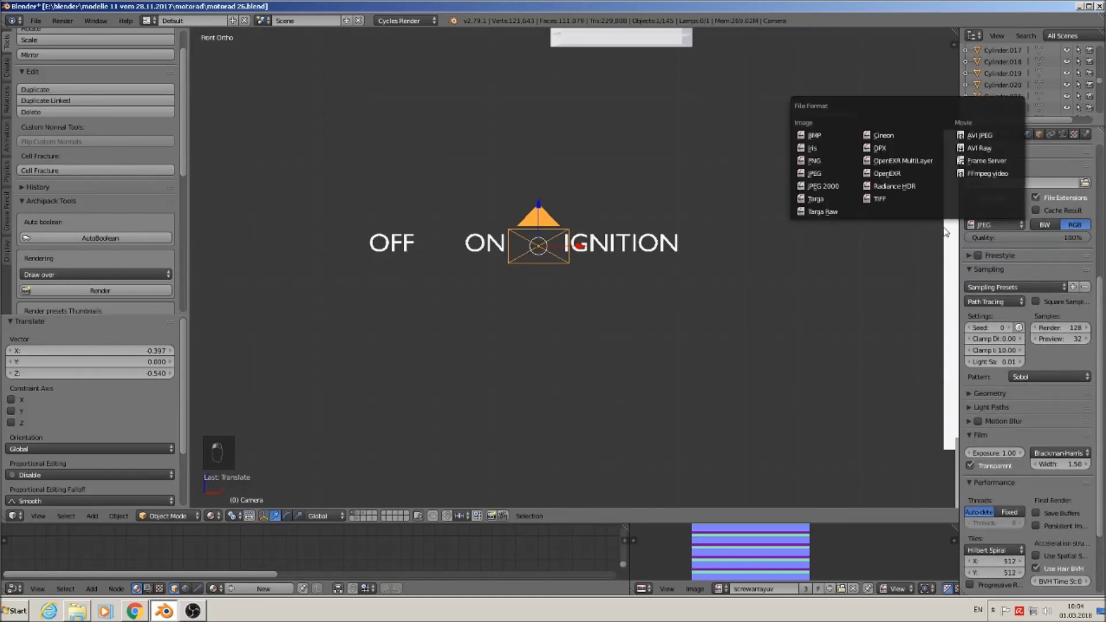
pyautogui.click(1010, 228)
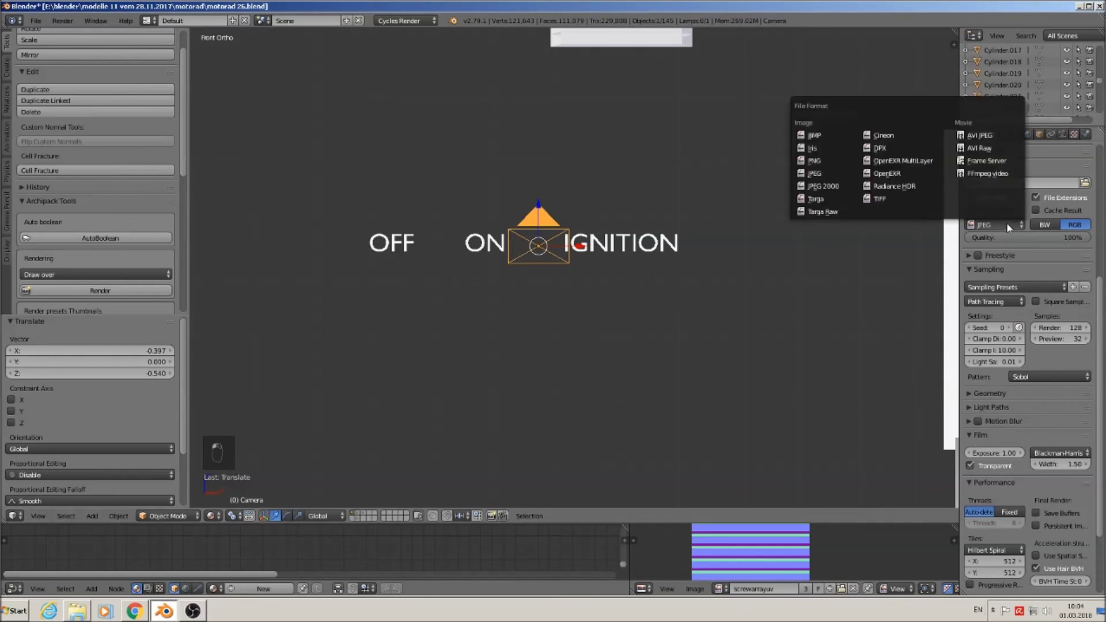
pyautogui.click(828, 163)
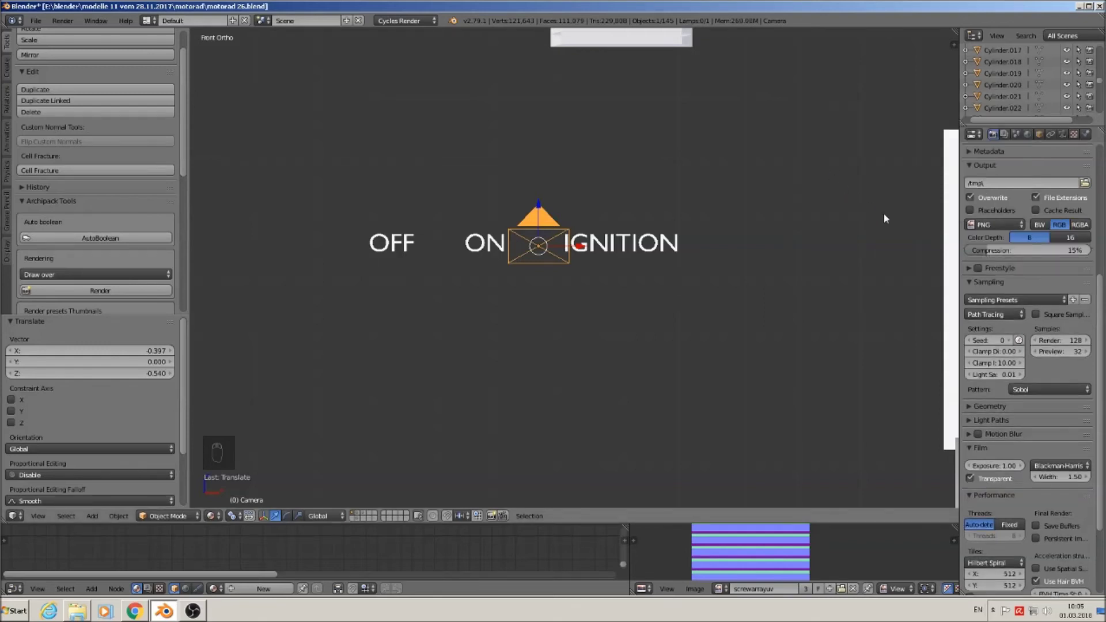
pyautogui.click(1079, 225)
pyautogui.click(1068, 239)
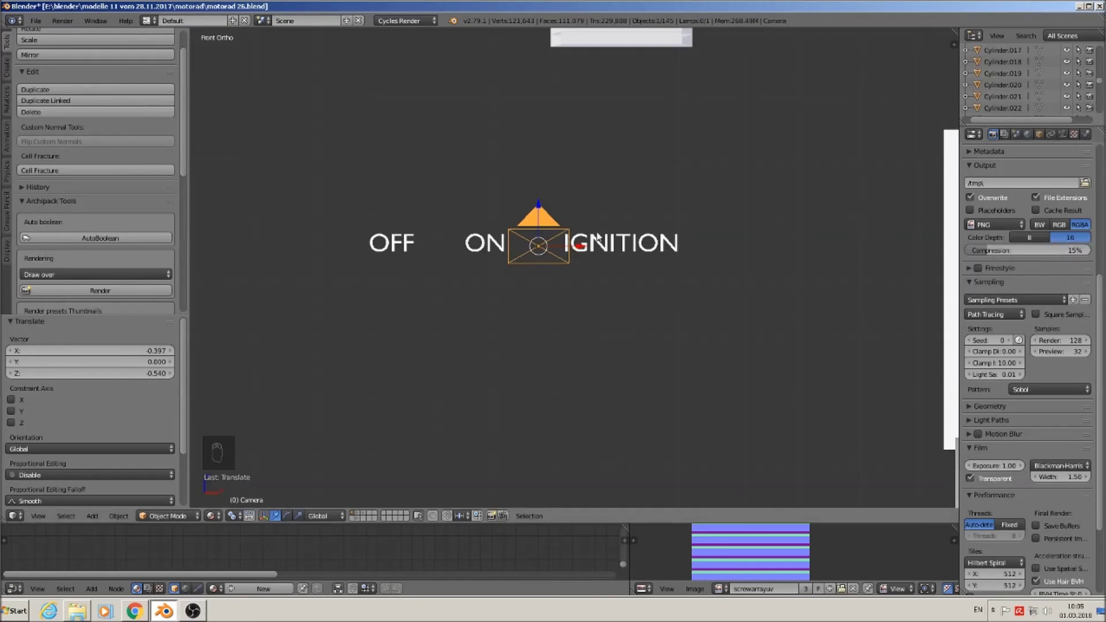
pyautogui.click(1029, 238)
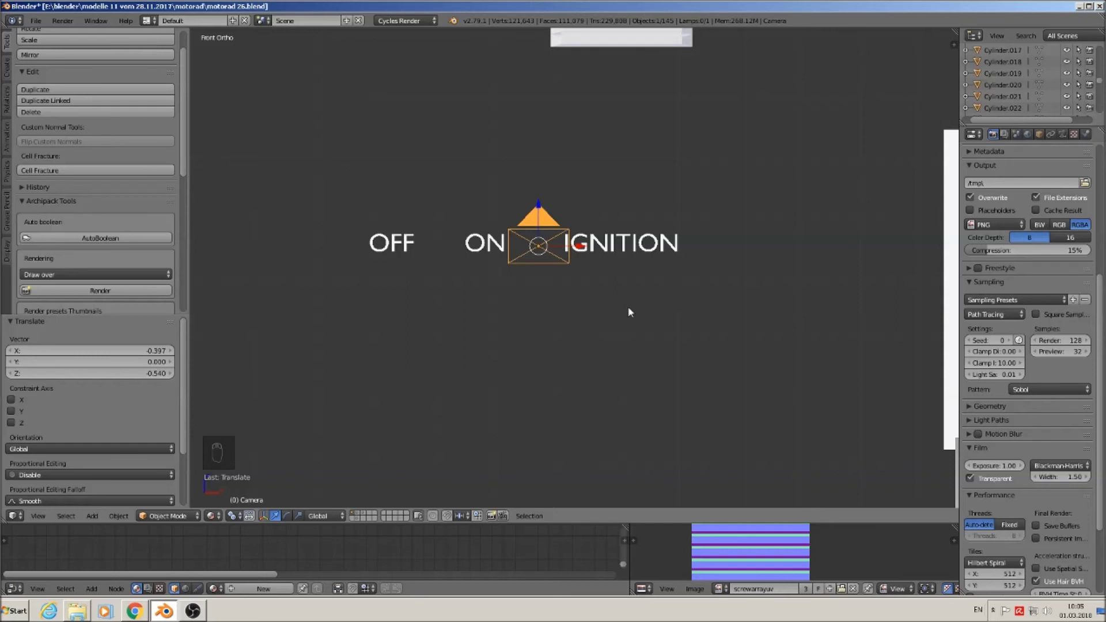
# Check the camera framing, and move the camera and lettering together about -14.303 along X, away from the reference images.
pyautogui.press('KP_0')
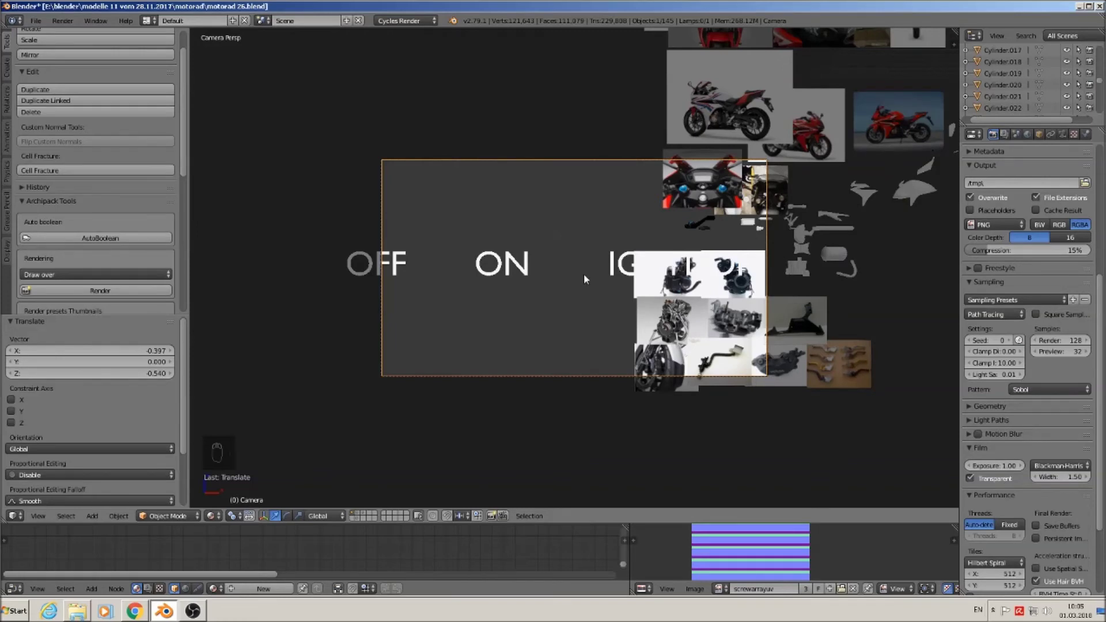
pyautogui.press('KP_0')
pyautogui.scroll(-5, 613, 294)
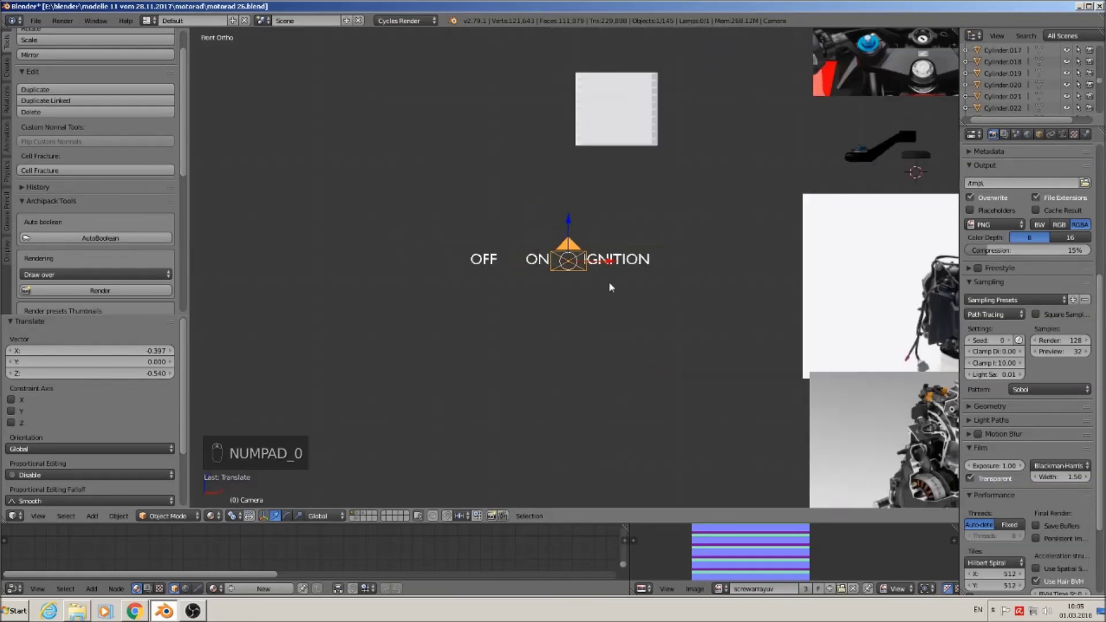
pyautogui.keyDown('shift'); pyautogui.rightClick(619, 274); pyautogui.keyUp('shift')
pyautogui.press('g')
pyautogui.press('x')
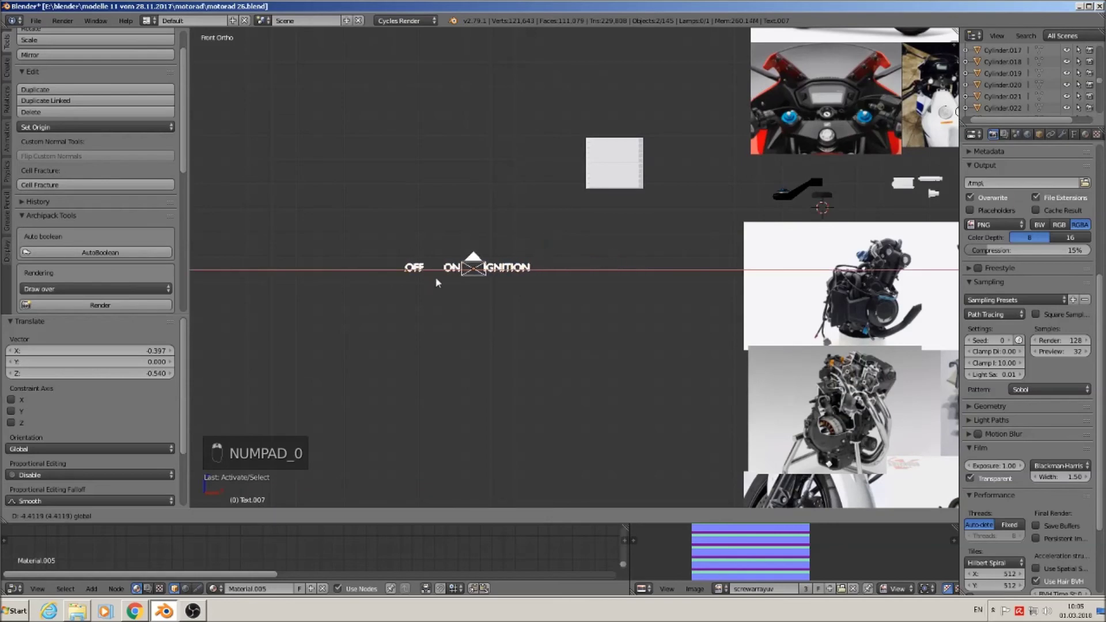
pyautogui.click(283, 272)
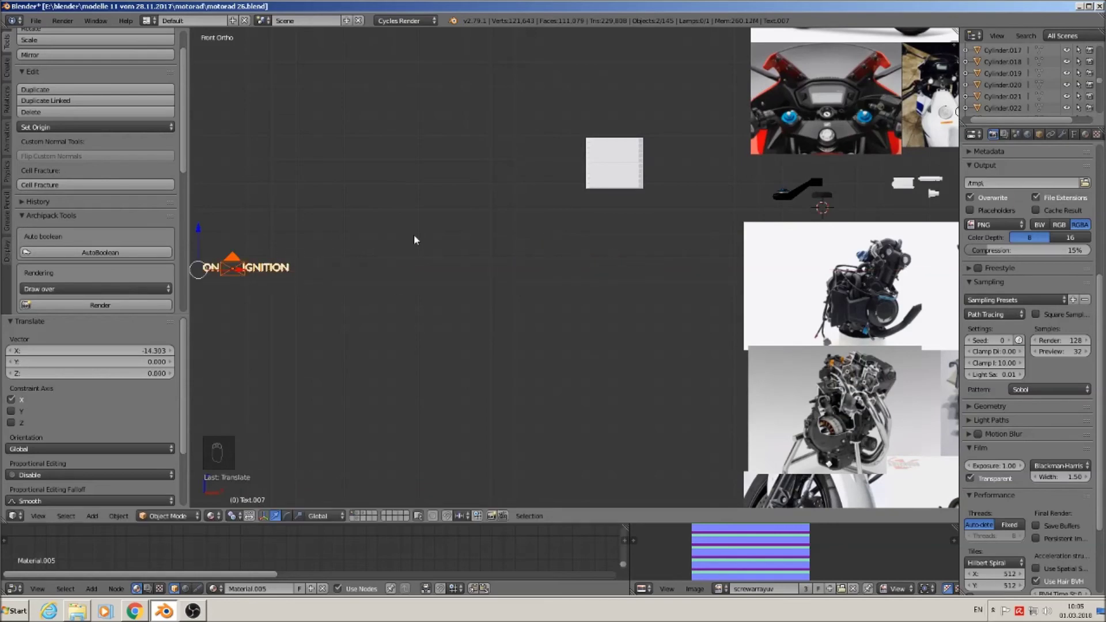
# Move the camera and lettering a further -12.749 along X to keep the reference images out of the camera frame.
pyautogui.press('KP_0')
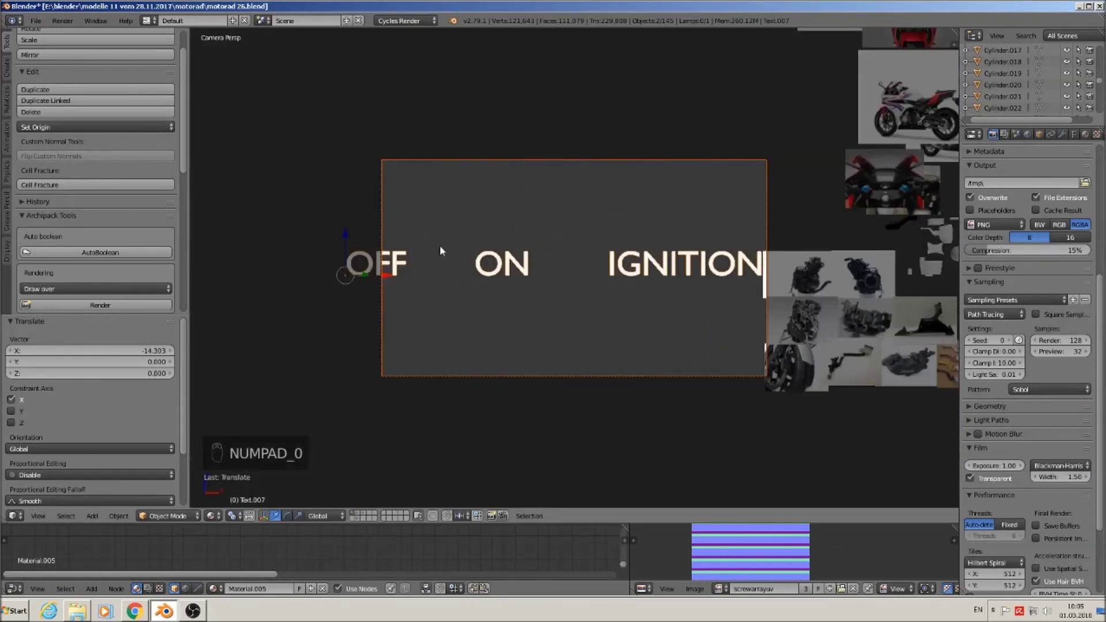
pyautogui.press('KP_0')
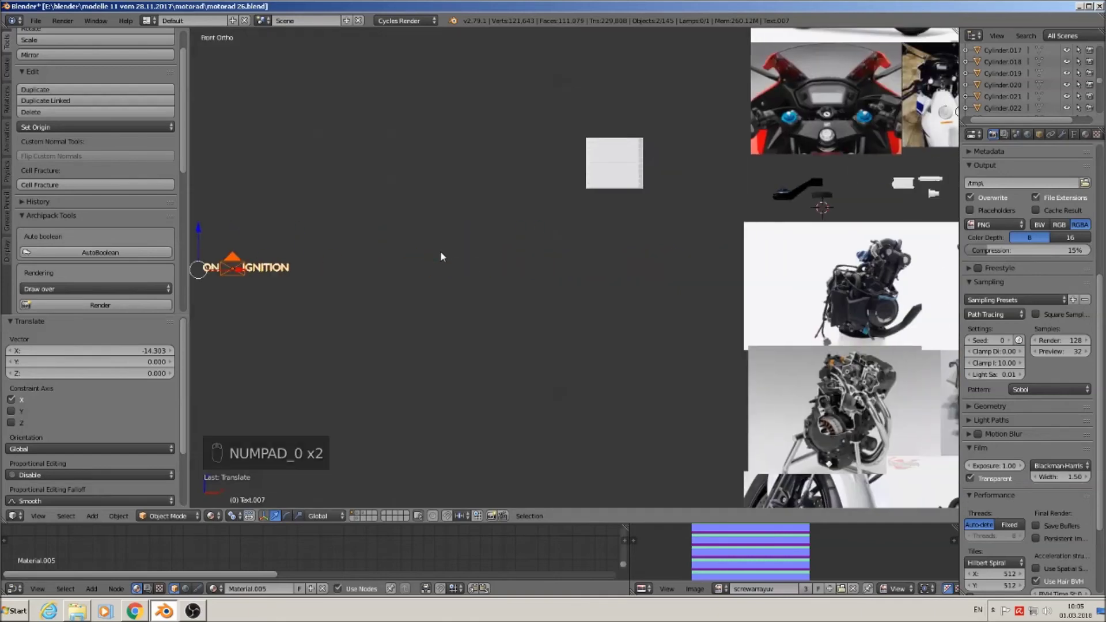
pyautogui.moveTo(412, 278); pyautogui.dragTo(324, 281)
pyautogui.press('KP_0')
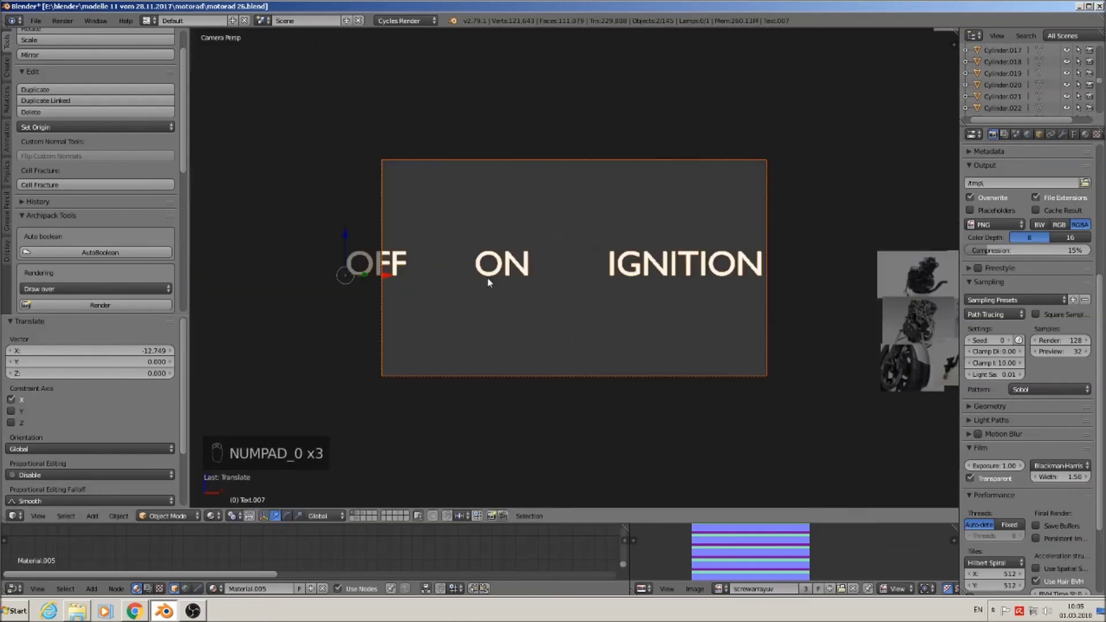
# Pull the camera back about 1.184 along its local Z and shift it about -0.214 in X and 0.033 in Z to frame the lettering.
pyautogui.rightClick(542, 382)
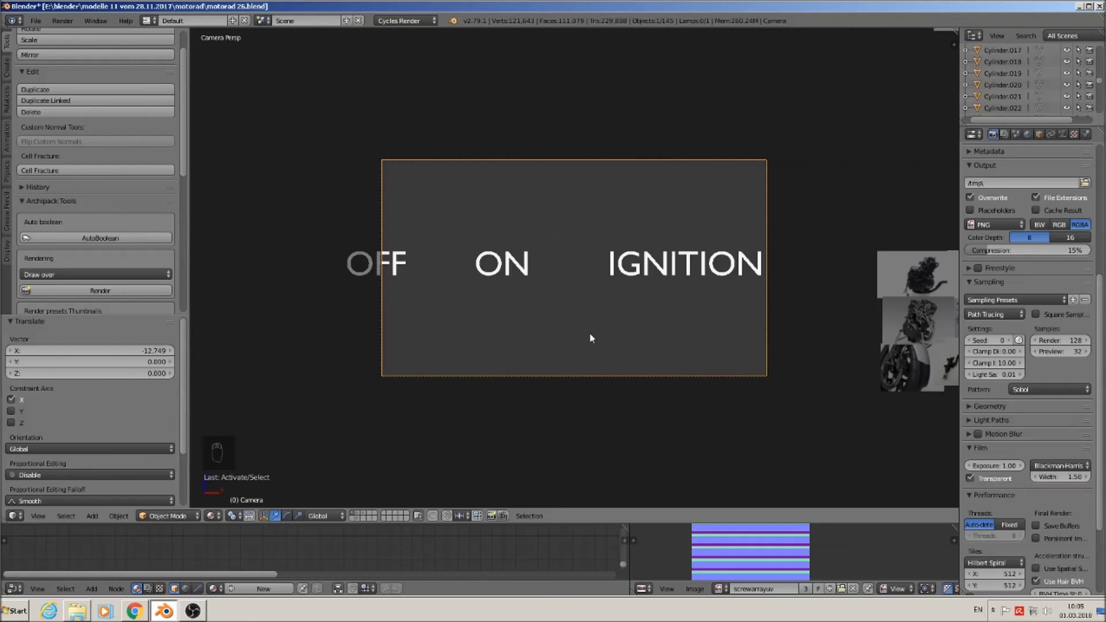
pyautogui.press('g')
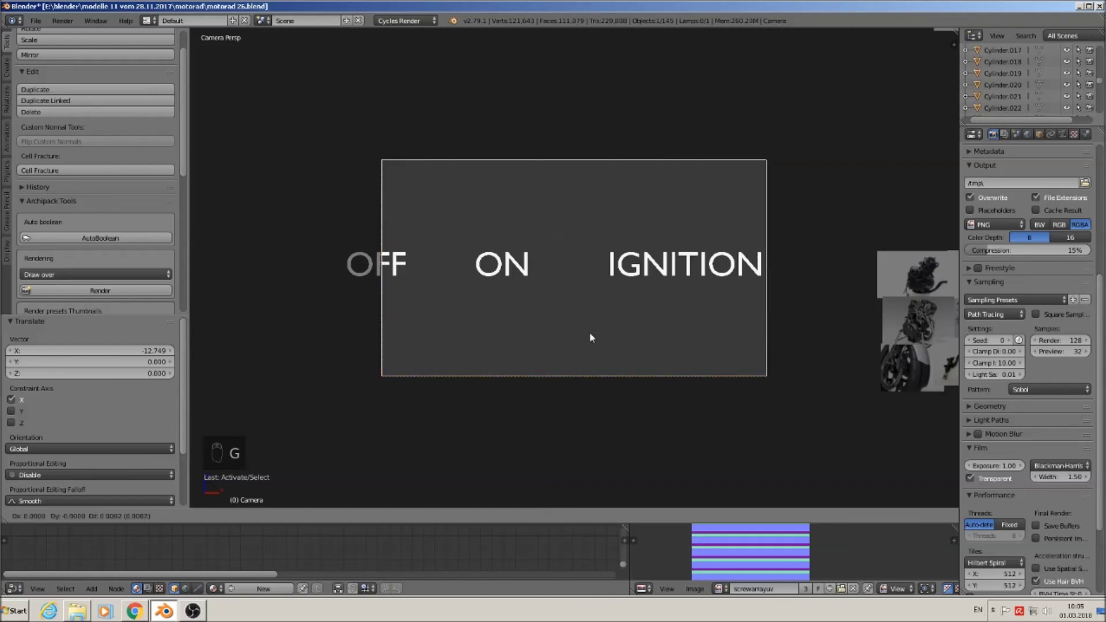
pyautogui.press('z')
pyautogui.press('z')
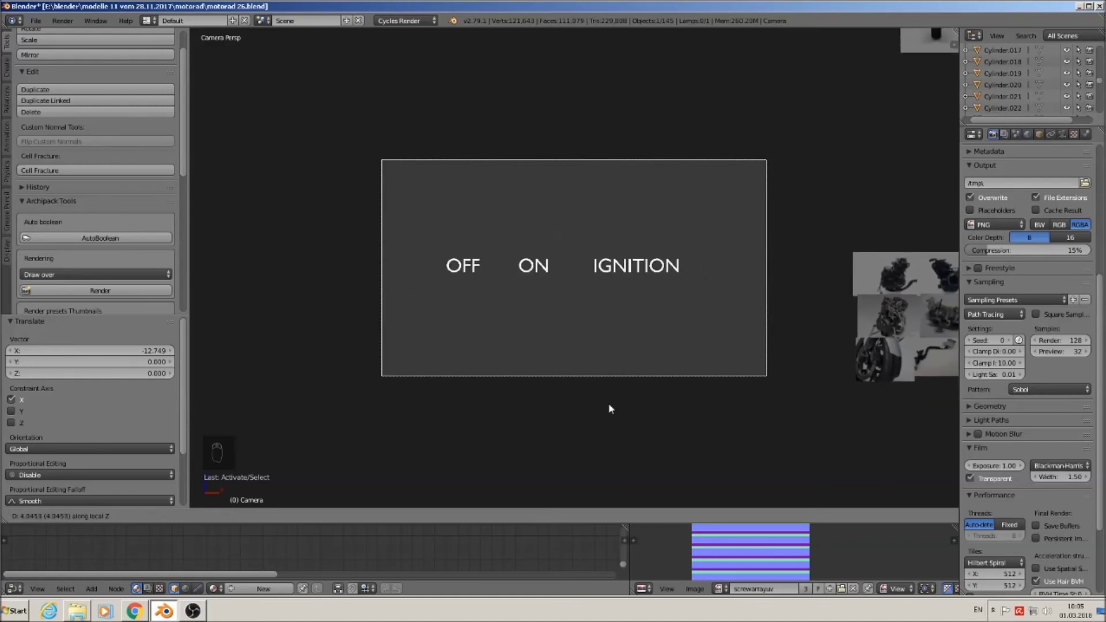
pyautogui.click(600, 376)
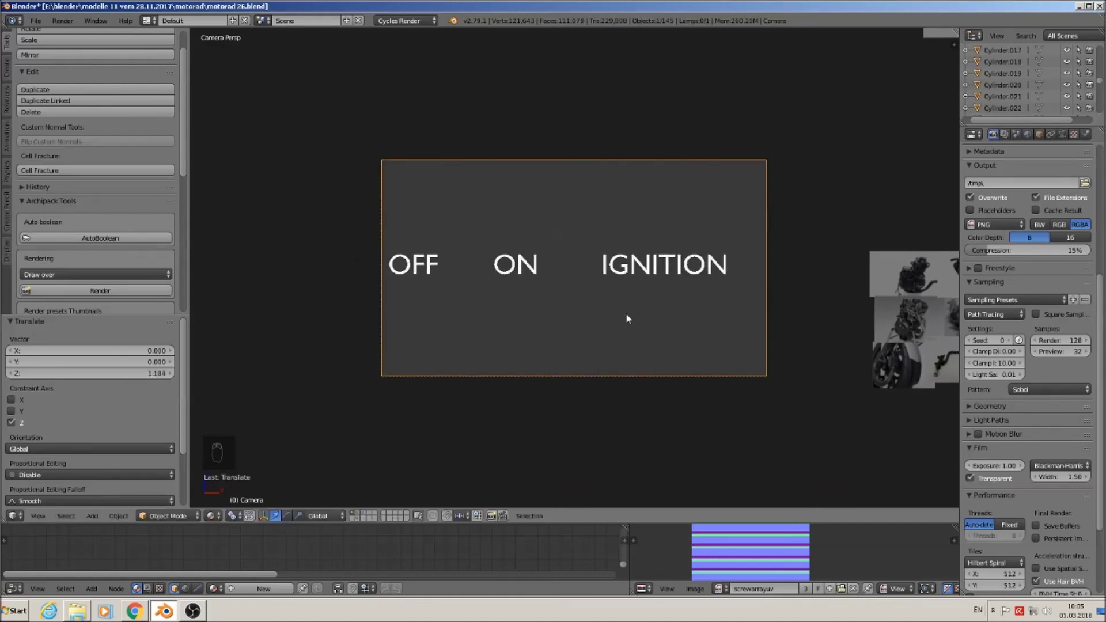
pyautogui.press('g')
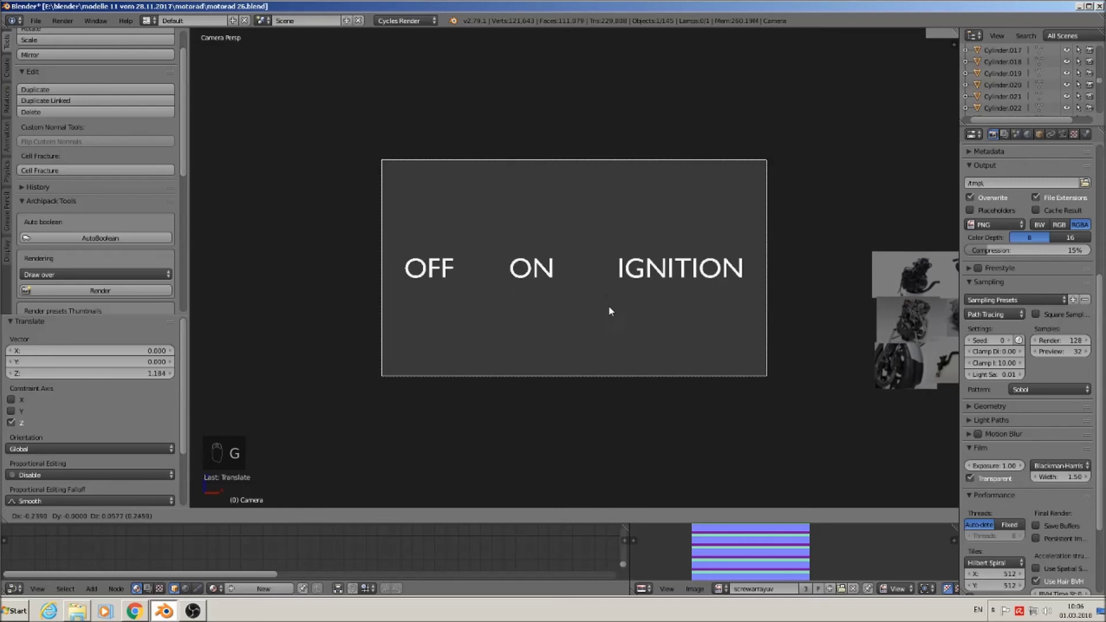
pyautogui.click(611, 312)
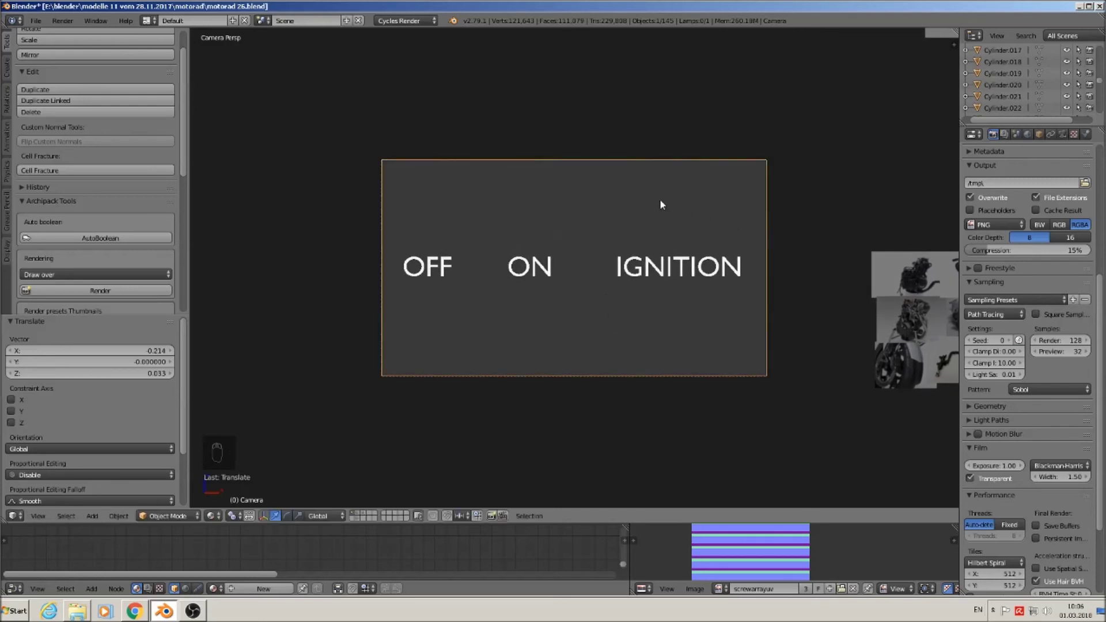
# Try a test render of the lettering, and change its material's surface shader to Emission.
pyautogui.press('F12')
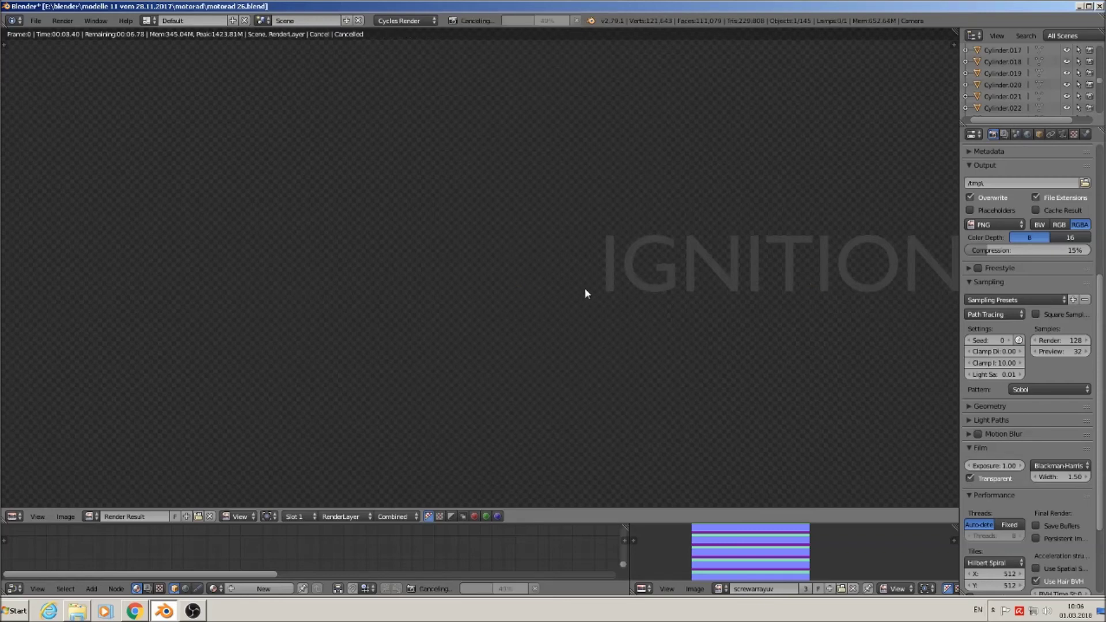
pyautogui.press('Escape')
pyautogui.rightClick(536, 266)
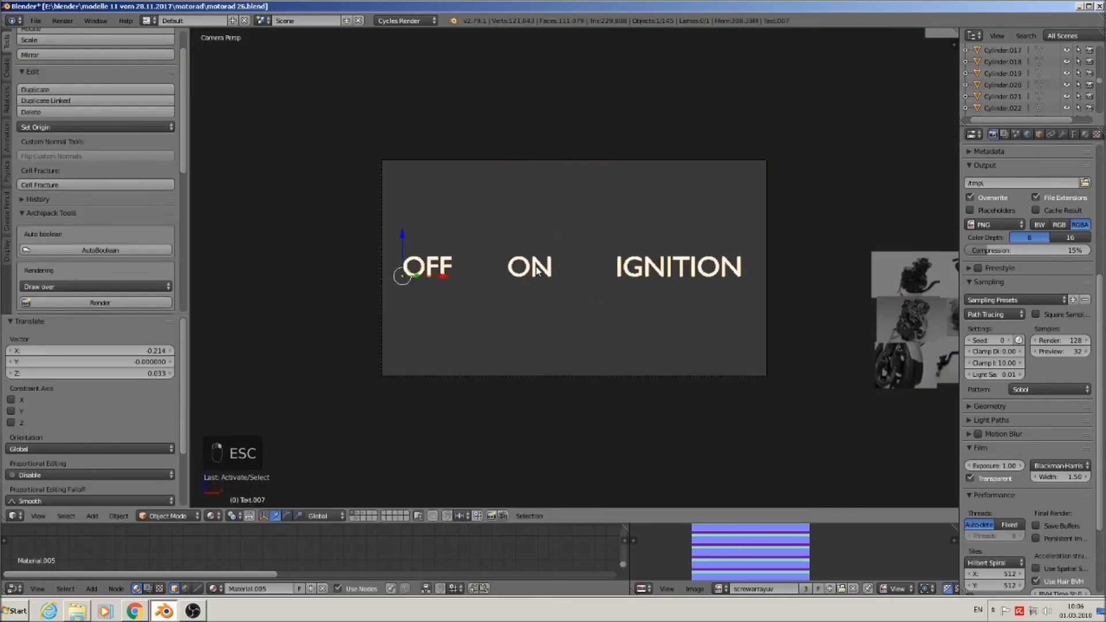
pyautogui.click(1085, 133)
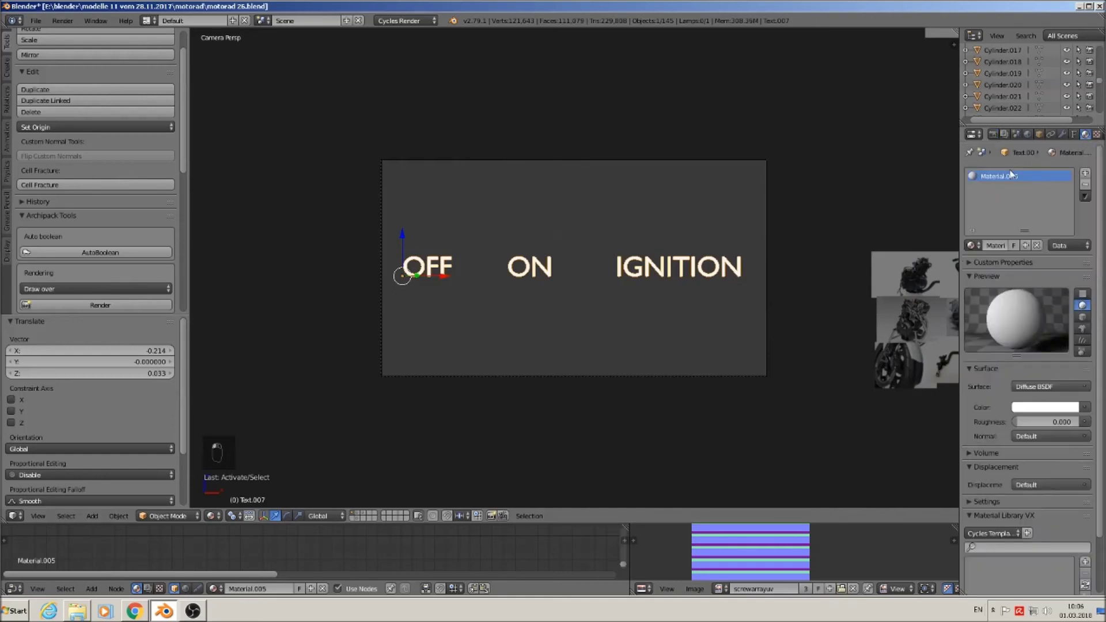
pyautogui.click(1031, 386)
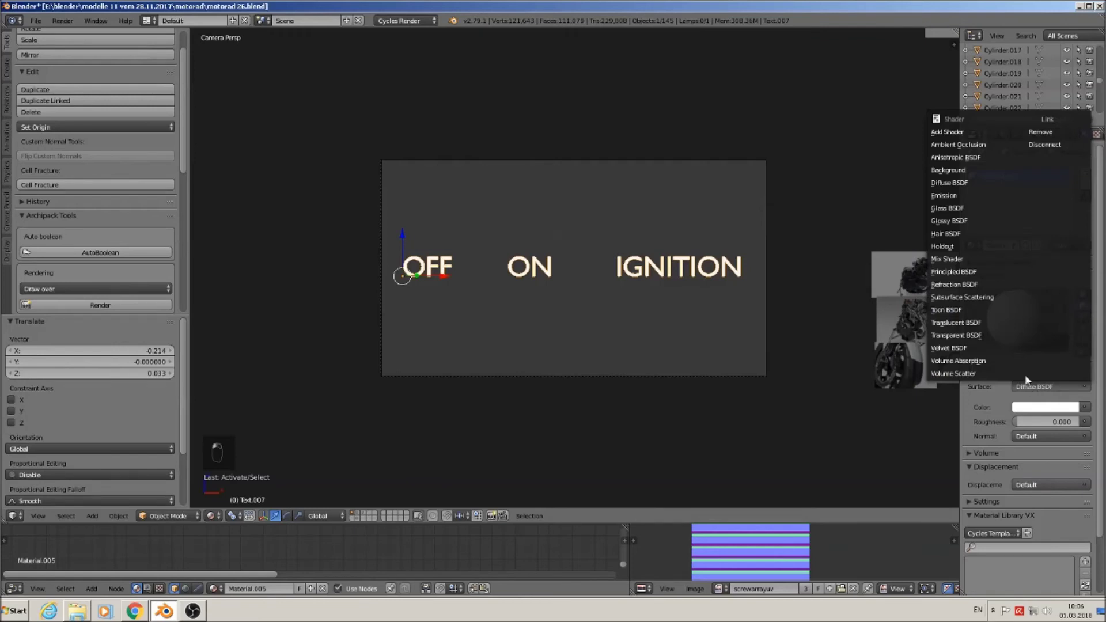
pyautogui.click(983, 196)
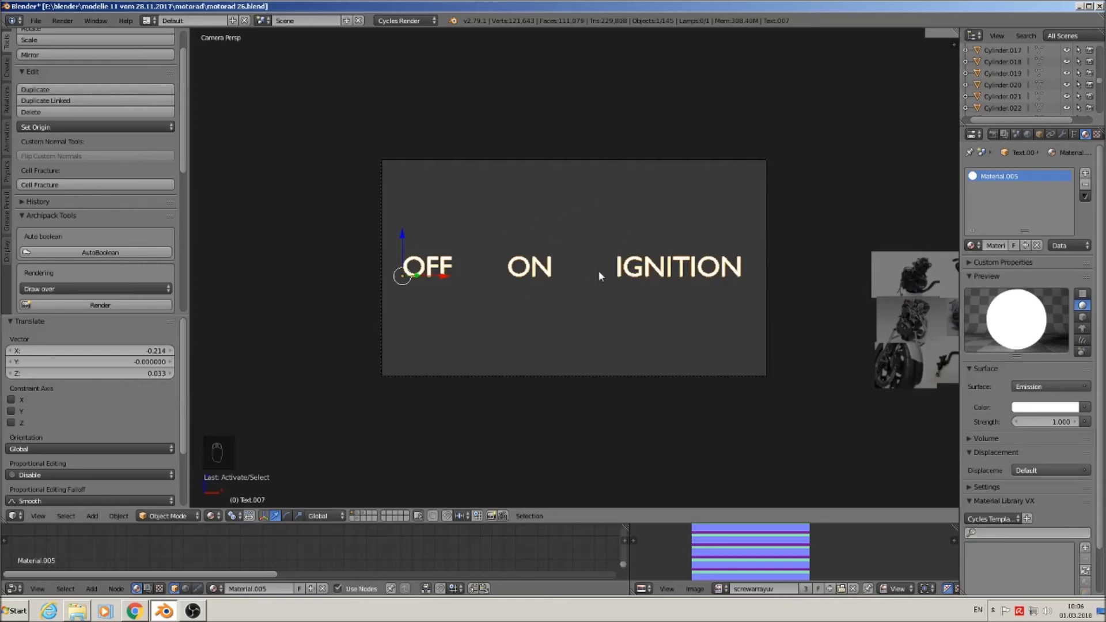
# Render the OFF/ON/IGNITION lettering and save the image in the textures folder as "starter kez text.png".
pyautogui.press('F12')
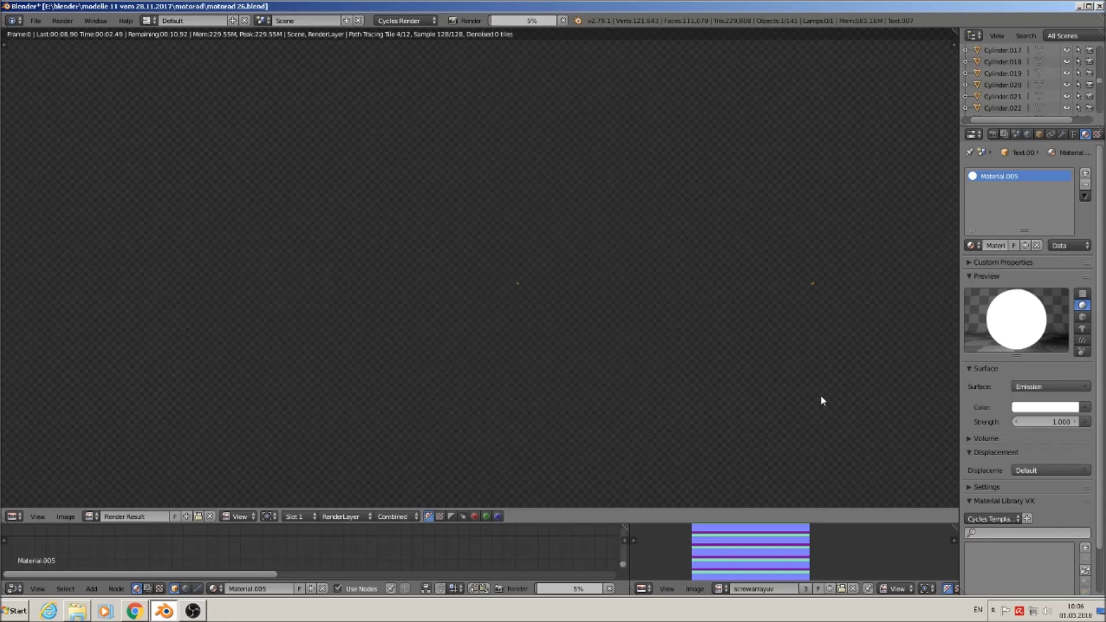
pyautogui.scroll(-3, 805, 393)
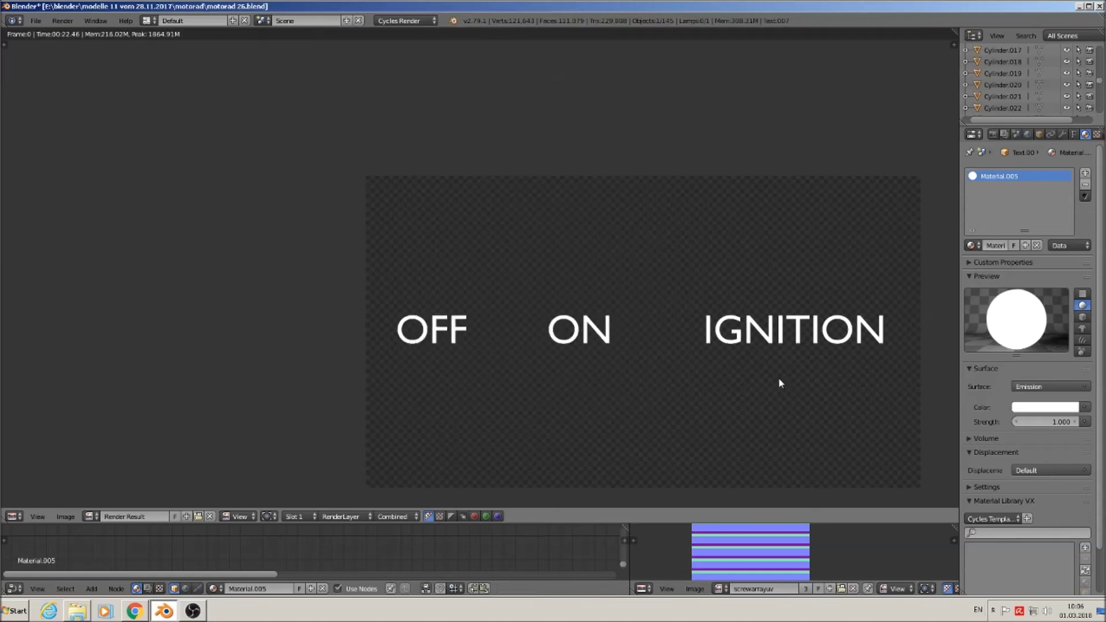
pyautogui.click(66, 517)
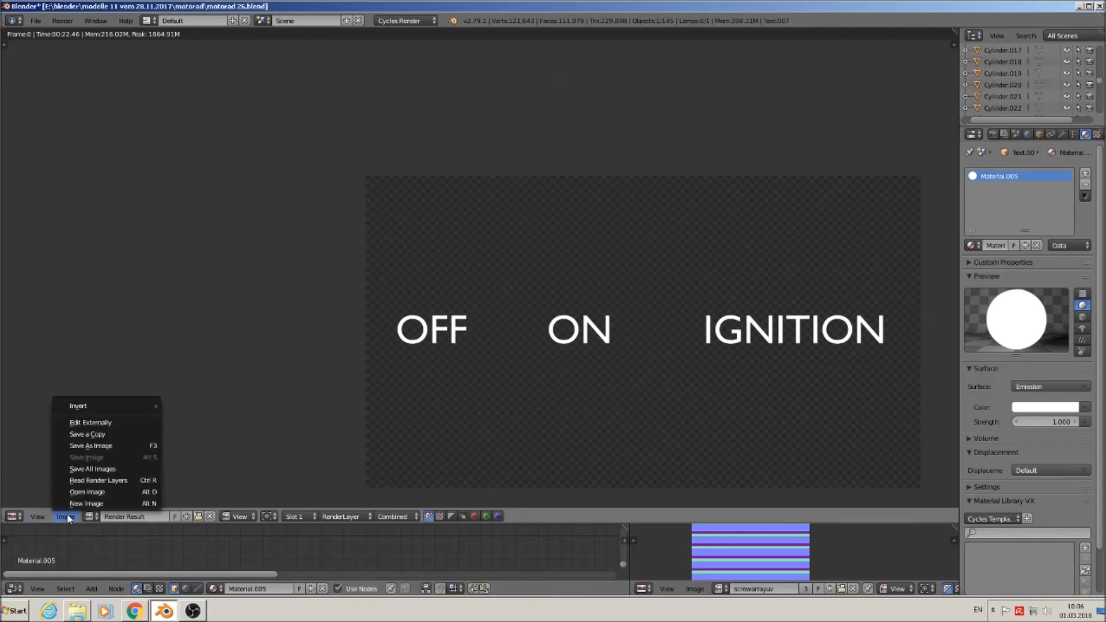
pyautogui.click(112, 447)
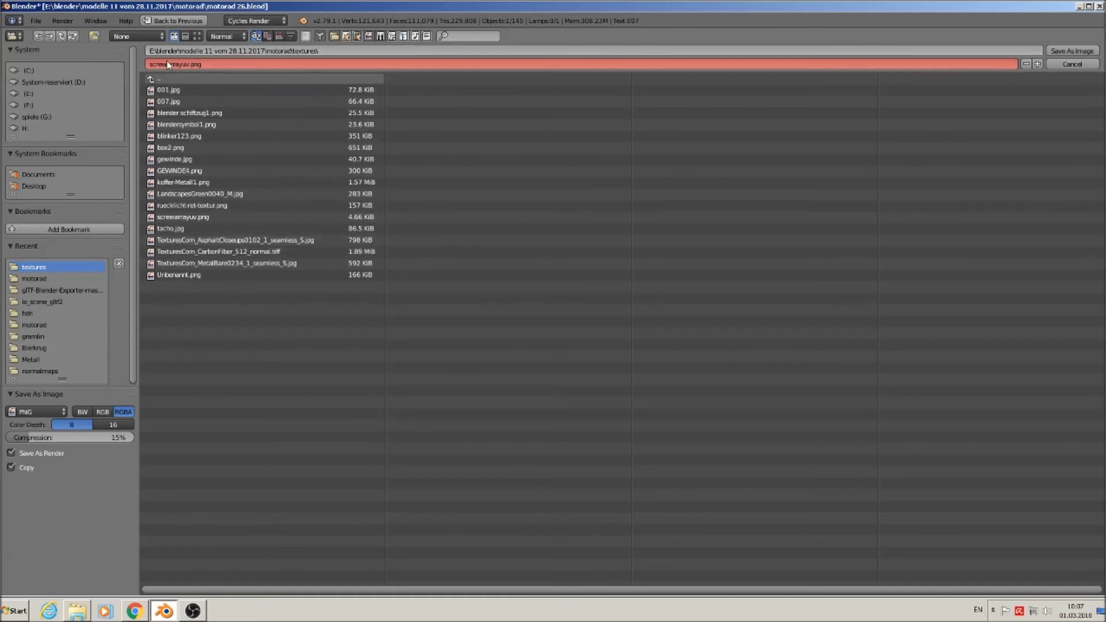
pyautogui.click(189, 63)
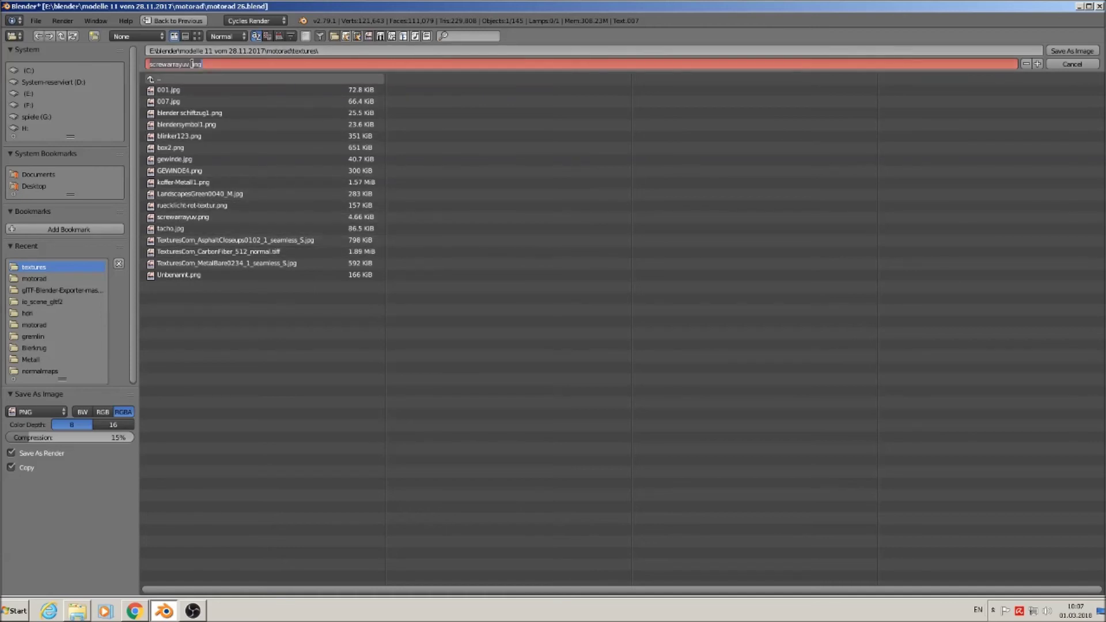
pyautogui.click(190, 64)
pyautogui.press('BackSpace')
pyautogui.press('BackSpace')
pyautogui.press('BackSpace')
pyautogui.press('BackSpace')
pyautogui.press('BackSpace')
pyautogui.press('BackSpace')
pyautogui.press('BackSpace')
pyautogui.press('BackSpace')
pyautogui.press('BackSpace')
pyautogui.press('BackSpace')
pyautogui.press('BackSpace')
pyautogui.press('BackSpace')
pyautogui.write('starter kez te')
pyautogui.click(1073, 51)
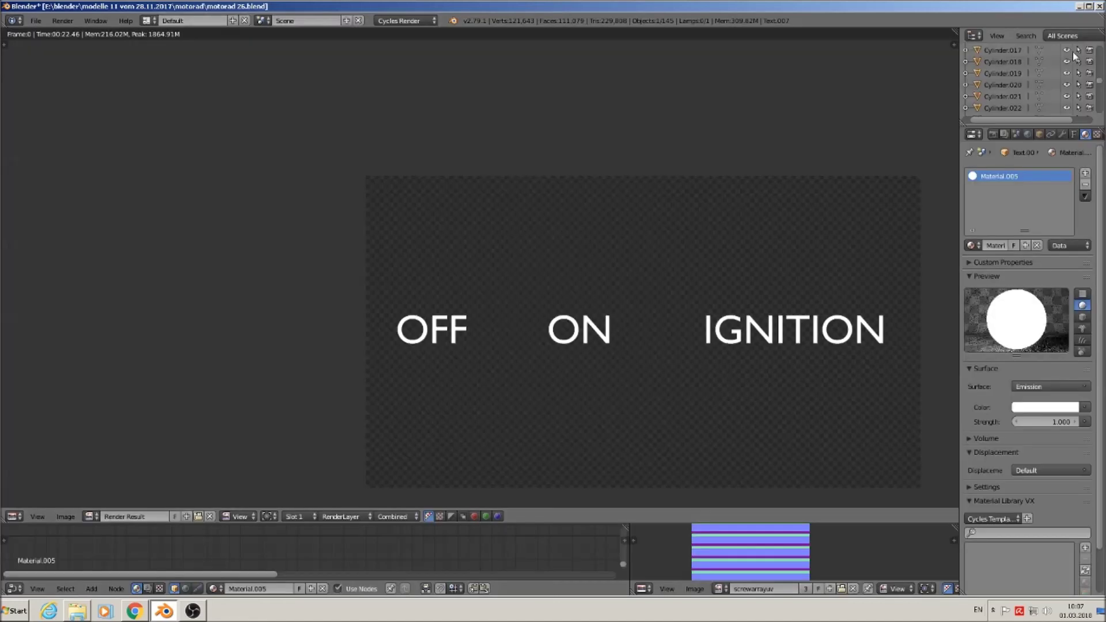
pyautogui.press('Escape')
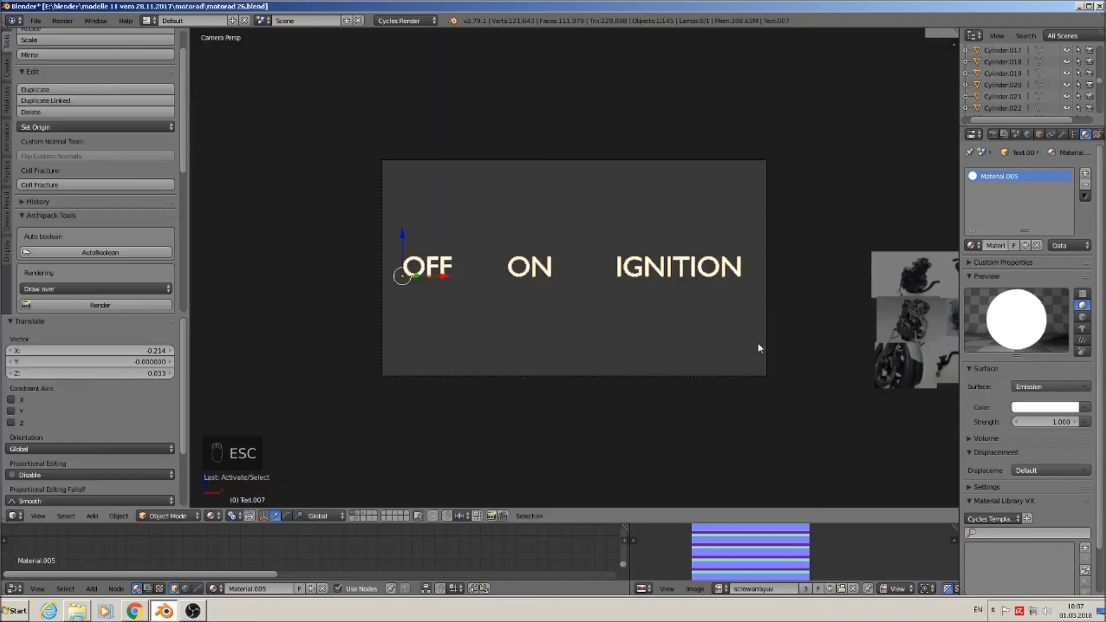
# Move the OFF/ON/IGNITION lettering to the second layer.
pyautogui.scroll(-2, 741, 342)
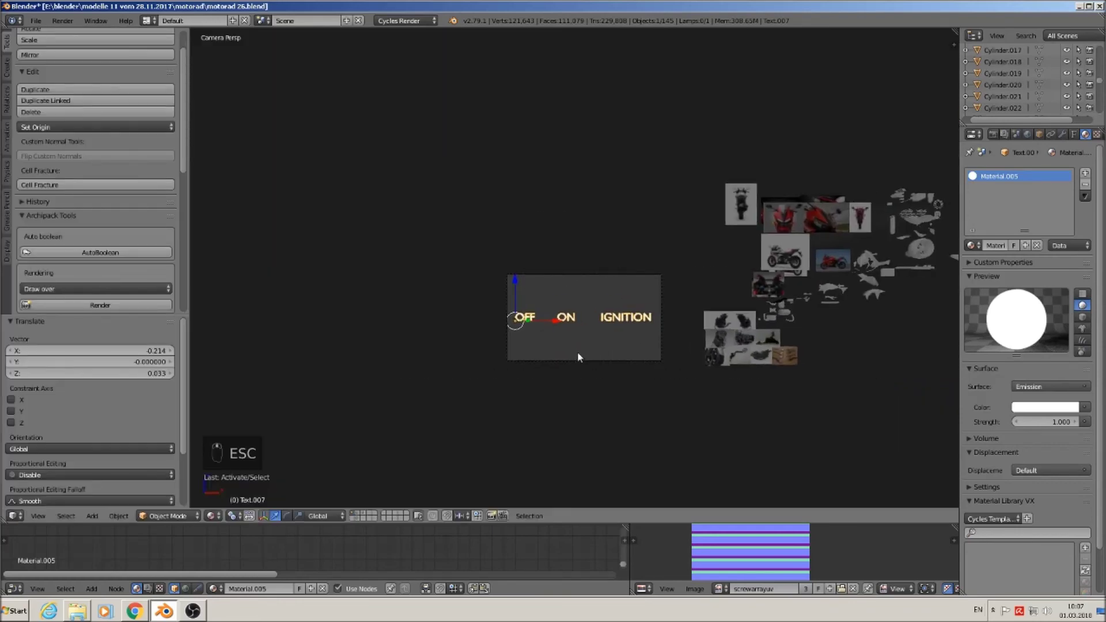
pyautogui.scroll(4, 582, 334)
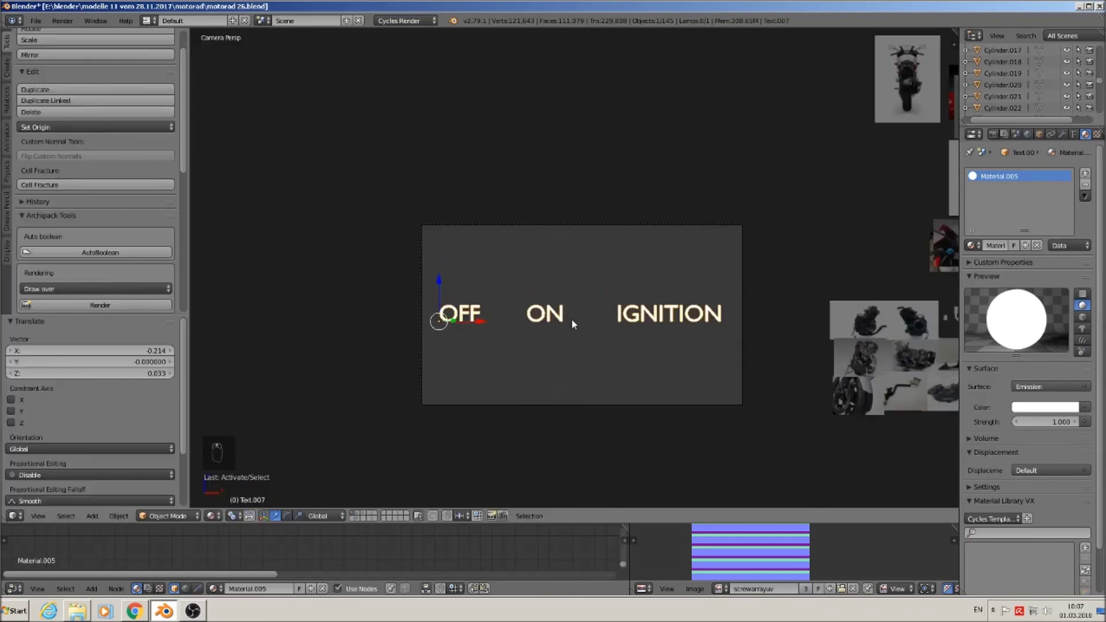
pyautogui.press('m')
pyautogui.click(674, 341)
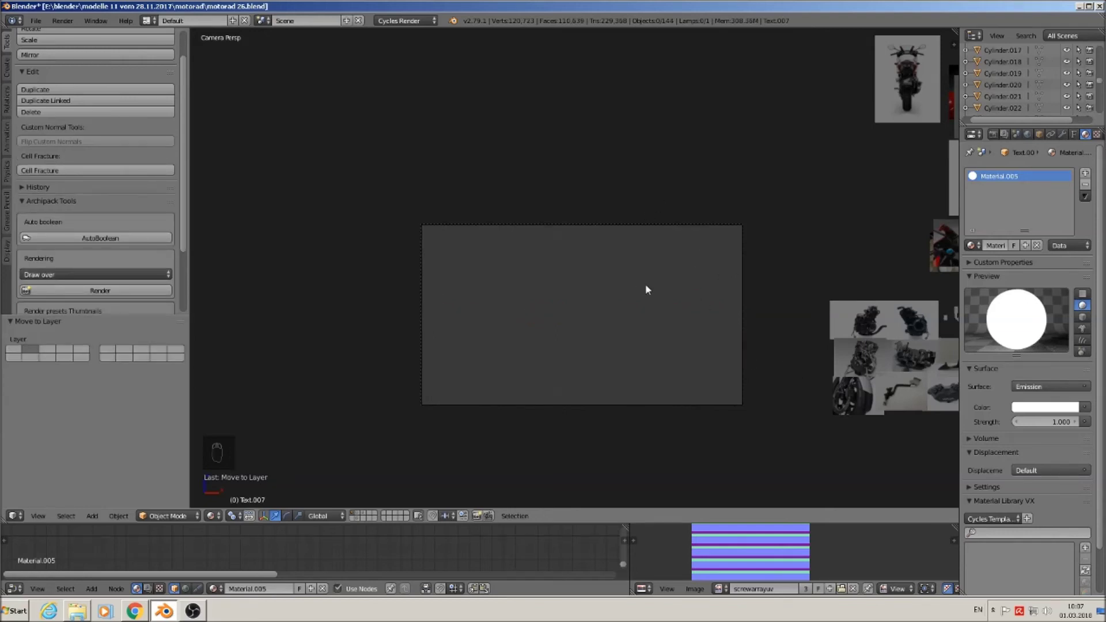
# Leave the camera view and move the camera about 61.959 along X and 17.593 along Z, back to the motorcycle parts.
pyautogui.press('KP_0')
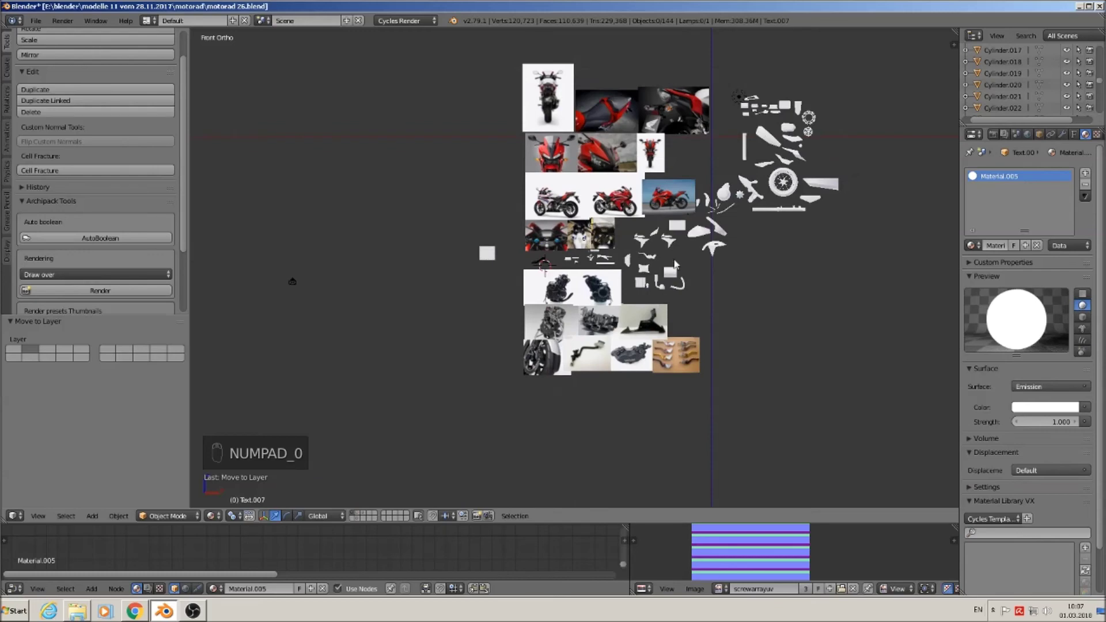
pyautogui.rightClick(293, 282)
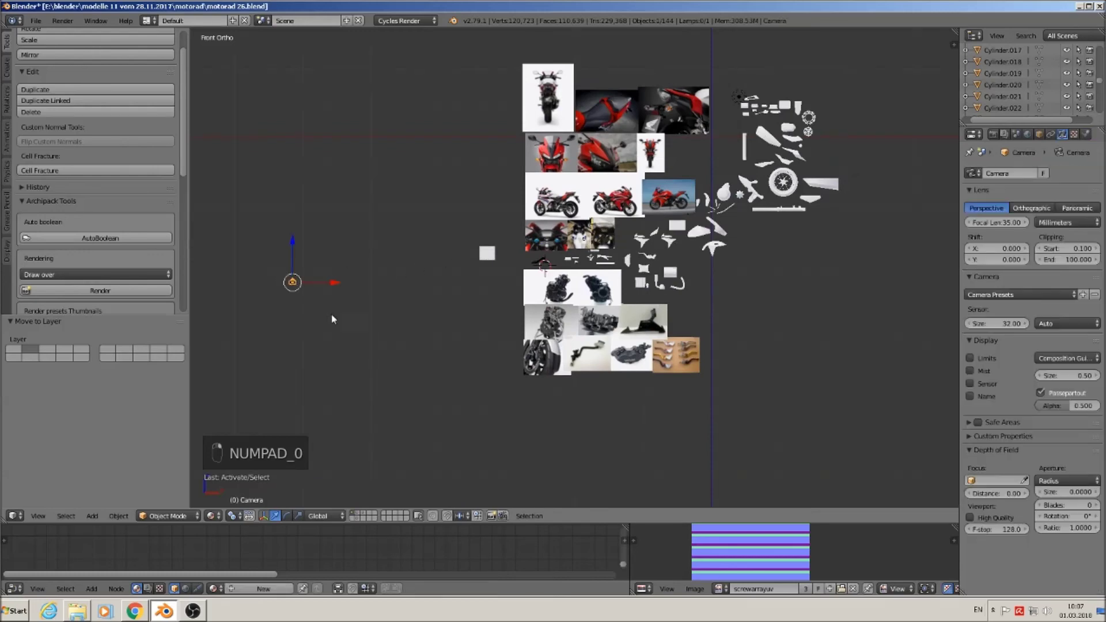
pyautogui.press('g')
pyautogui.click(748, 188)
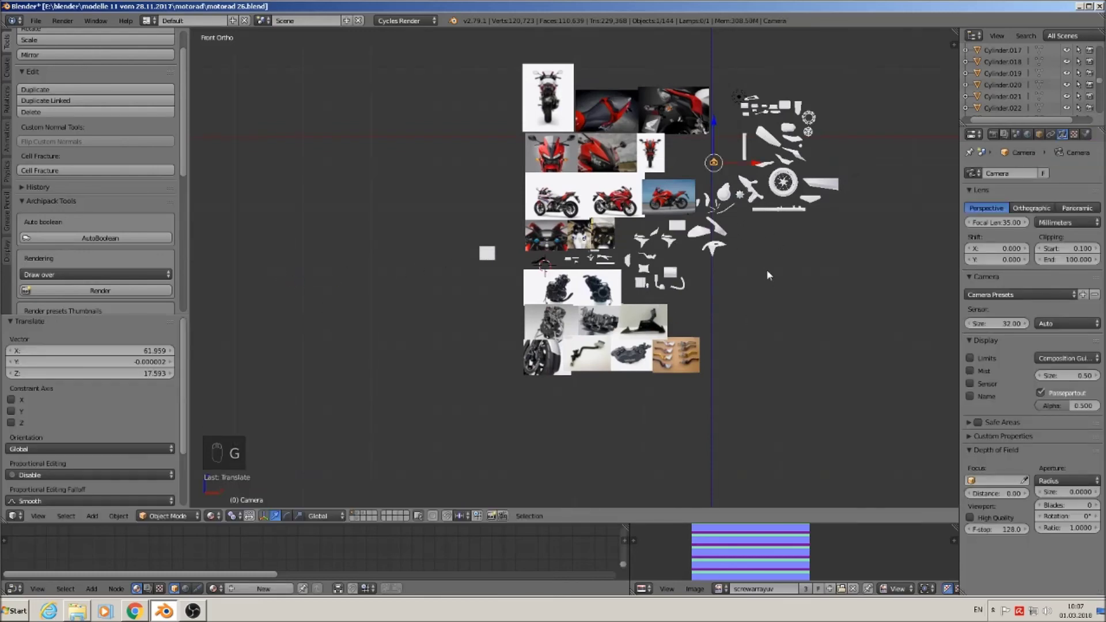
# Rename the winged ignition ring's glossy black plastic material as "black plastic glossy with text".
pyautogui.scroll(3, 761, 283)
pyautogui.scroll(6, 390, 230)
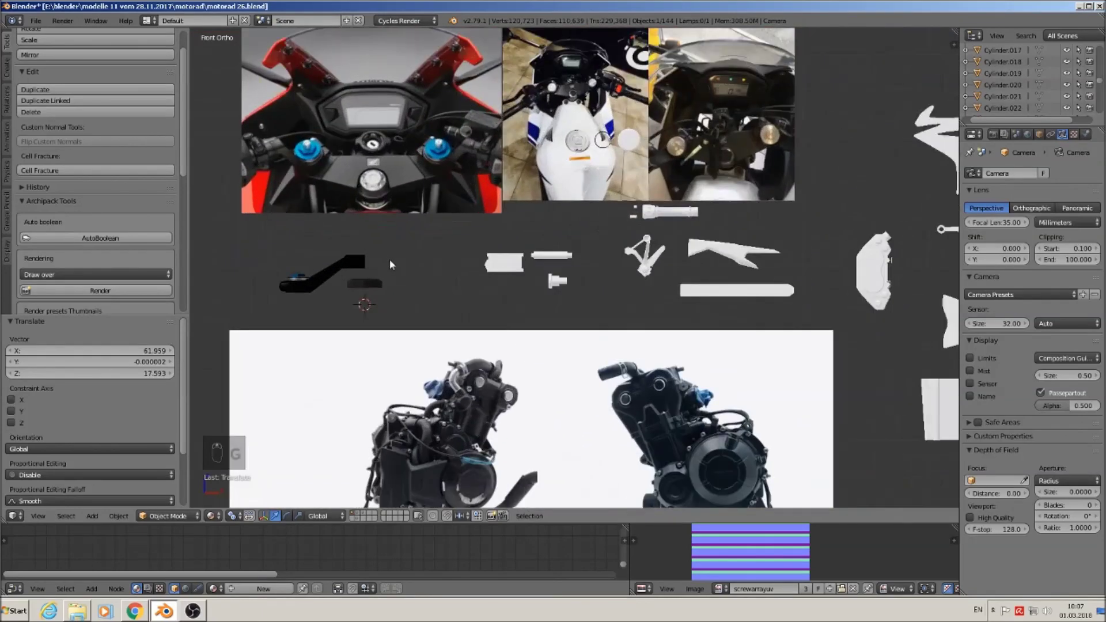
pyautogui.rightClick(371, 293)
pyautogui.moveTo(371, 295); pyautogui.dragTo(431, 328, button='middle')
pyautogui.scroll(8, 366, 273)
pyautogui.keyDown('shift'); pyautogui.moveTo(307, 261); pyautogui.dragTo(486, 295, button='middle'); pyautogui.keyUp('shift')
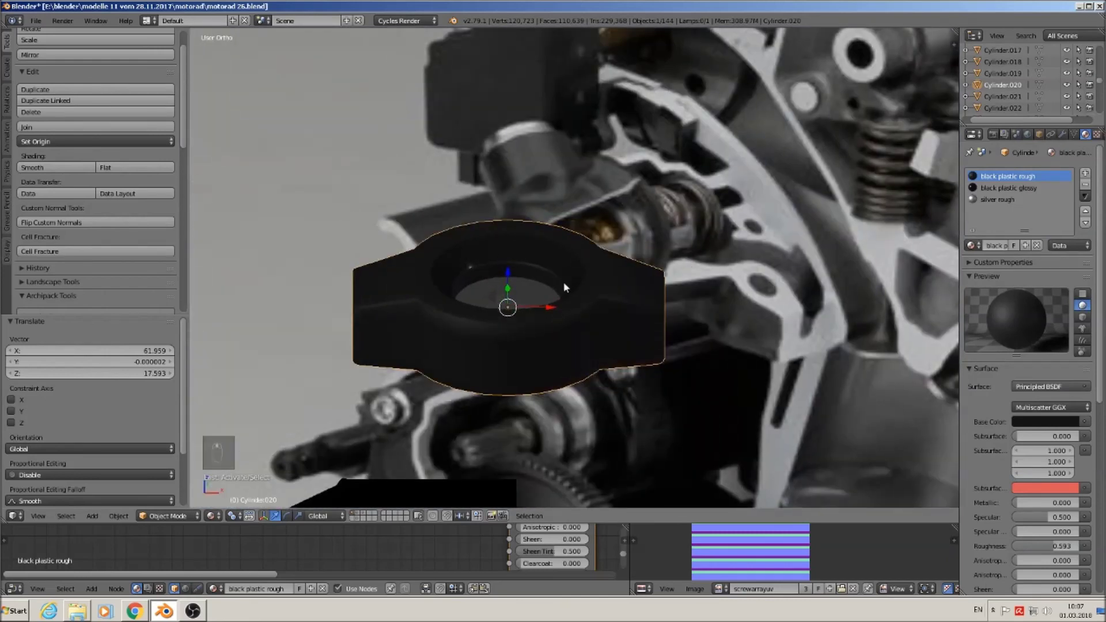
pyautogui.click(1033, 190)
pyautogui.click(1000, 247)
pyautogui.click(1010, 243)
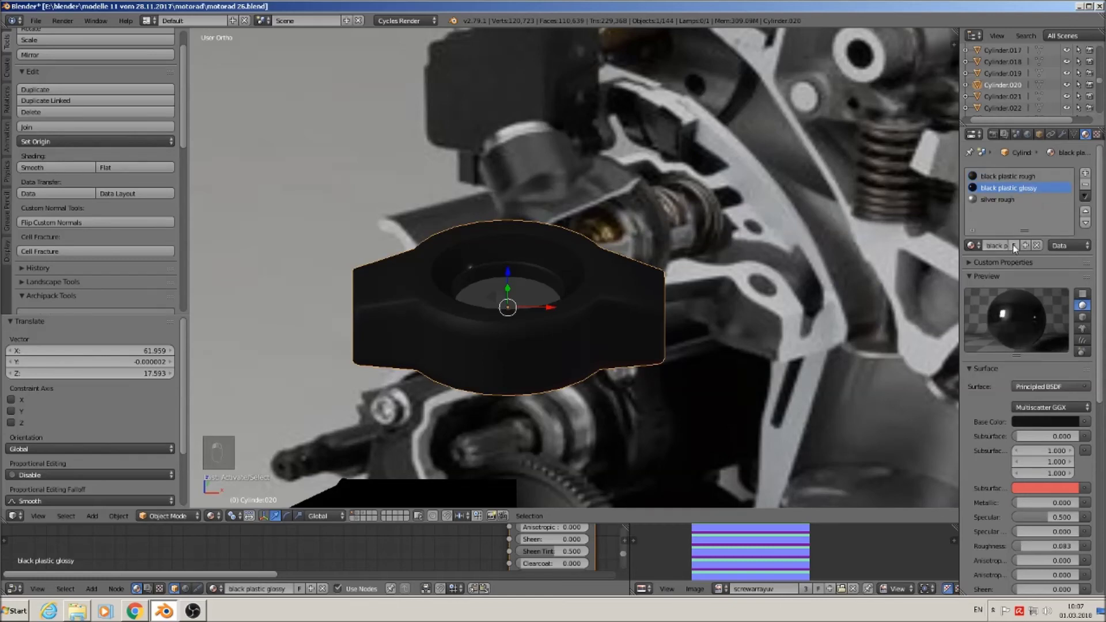
pyautogui.press('Right')
pyautogui.press('Right')
pyautogui.press('Right')
pyautogui.press('Right')
pyautogui.press('Right')
pyautogui.press('Right')
pyautogui.press('Right')
pyautogui.press('Right')
pyautogui.press('Right')
pyautogui.press('Right')
pyautogui.press('Right')
pyautogui.press('Right')
pyautogui.press('Right')
pyautogui.press('Right')
pyautogui.press('Right')
pyautogui.press('Right')
pyautogui.press('Right')
pyautogui.press('Right')
pyautogui.press('Right')
pyautogui.press('Right')
pyautogui.press('Right')
pyautogui.press('Right')
pyautogui.press('Right')
pyautogui.press('Right')
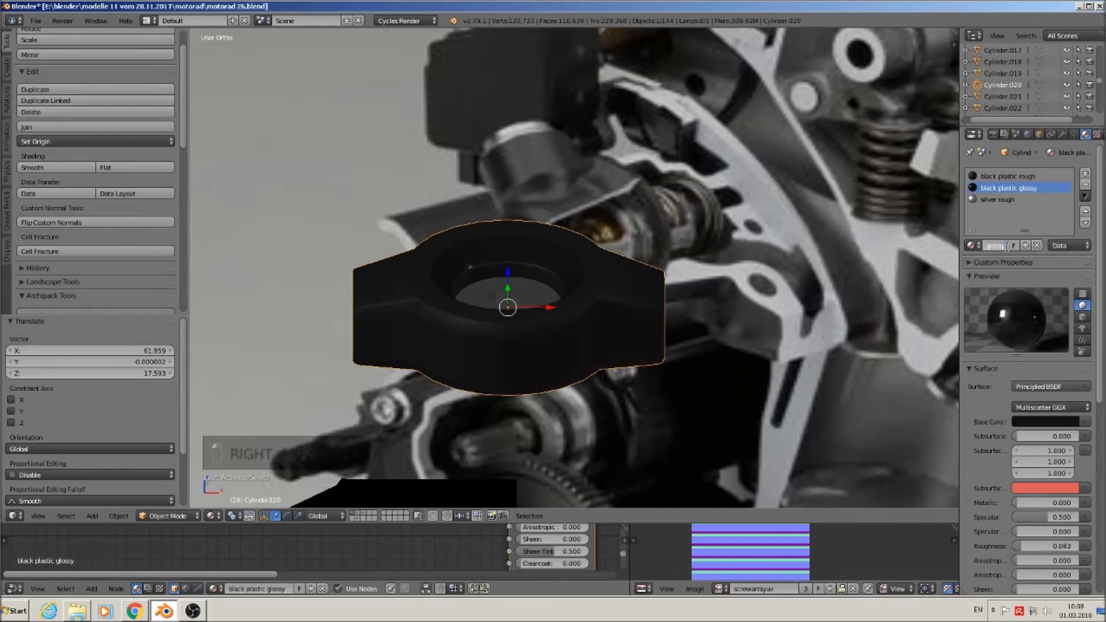
pyautogui.write('with text')
pyautogui.press('Return')
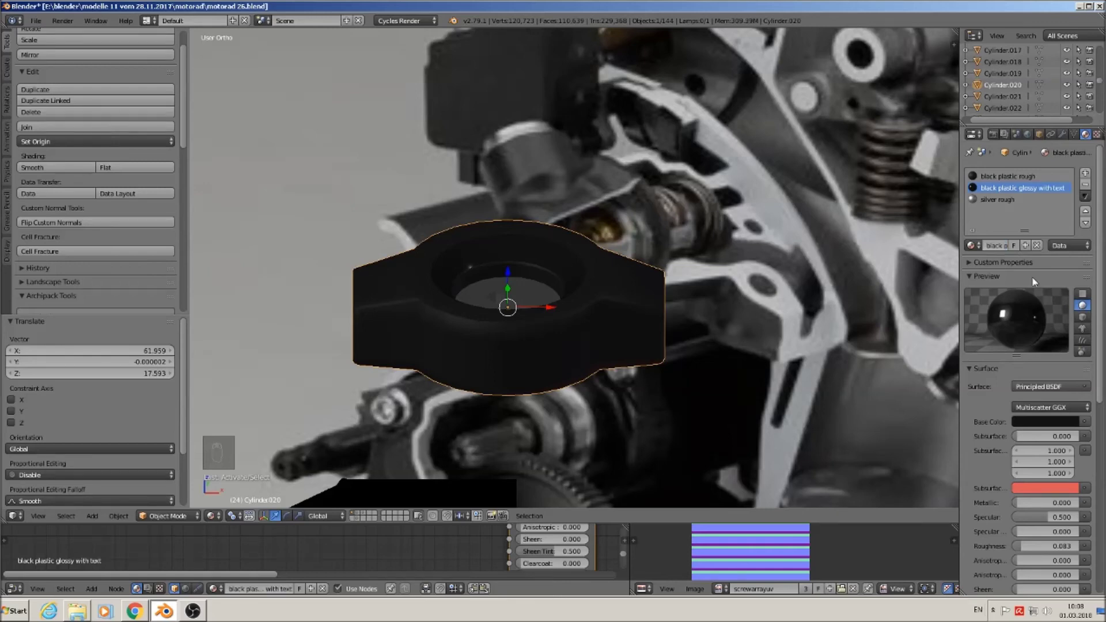
# Enlarge the node editor and add an Image Texture node beside the Principled BSDF of the ring's glossy text material.
pyautogui.scroll(-3, 616, 264)
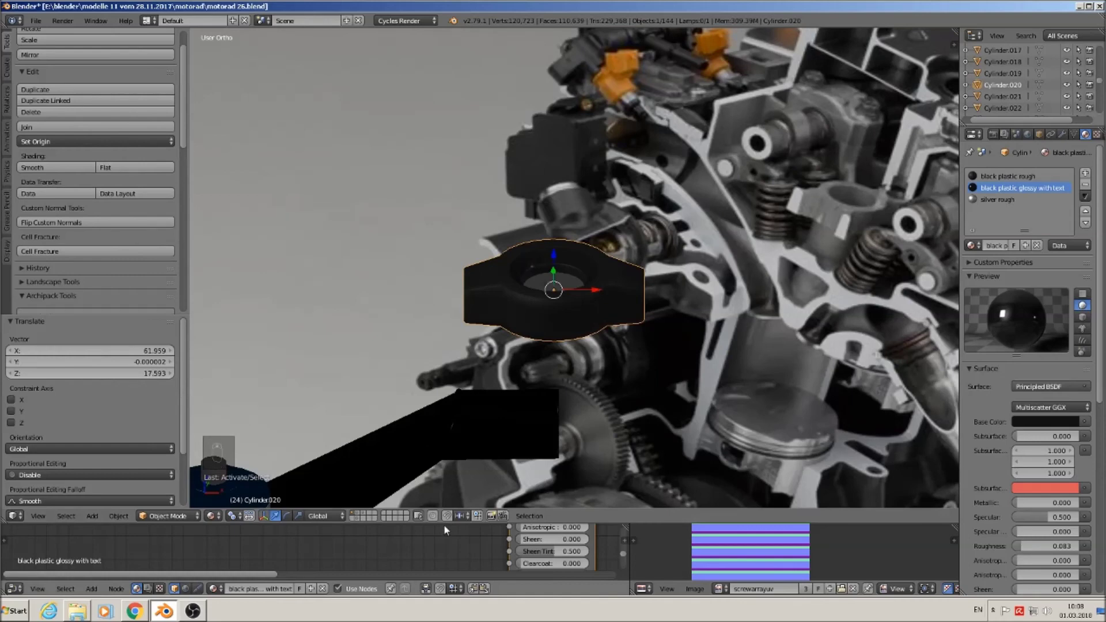
pyautogui.moveTo(441, 521); pyautogui.dragTo(442, 226)
pyautogui.moveTo(468, 366); pyautogui.dragTo(306, 454, button='middle')
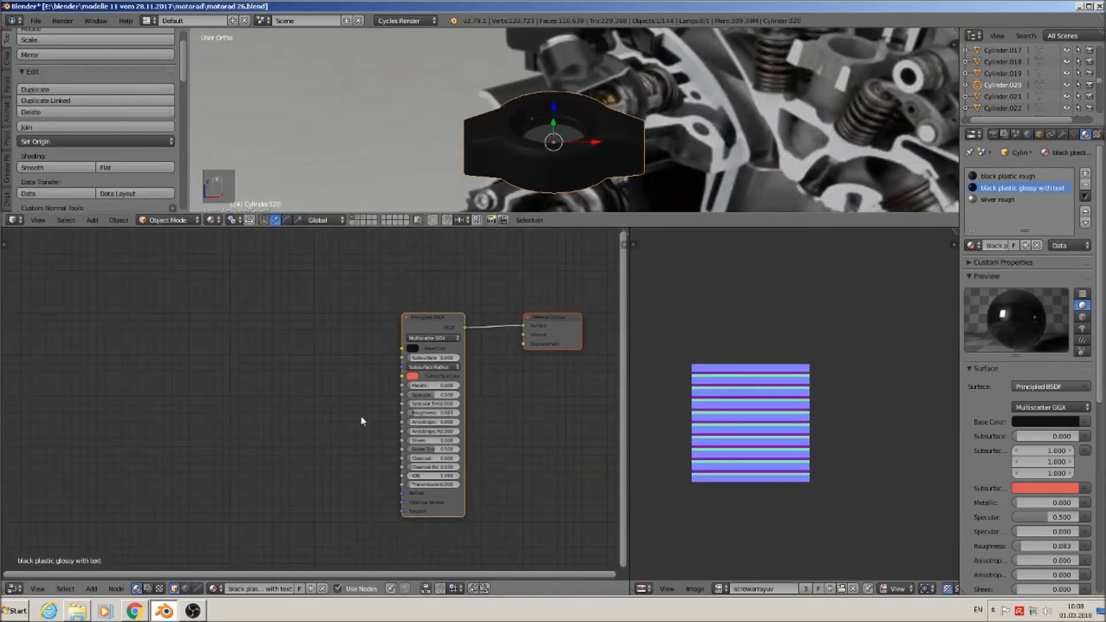
pyautogui.moveTo(226, 489); pyautogui.dragTo(280, 467, button='middle')
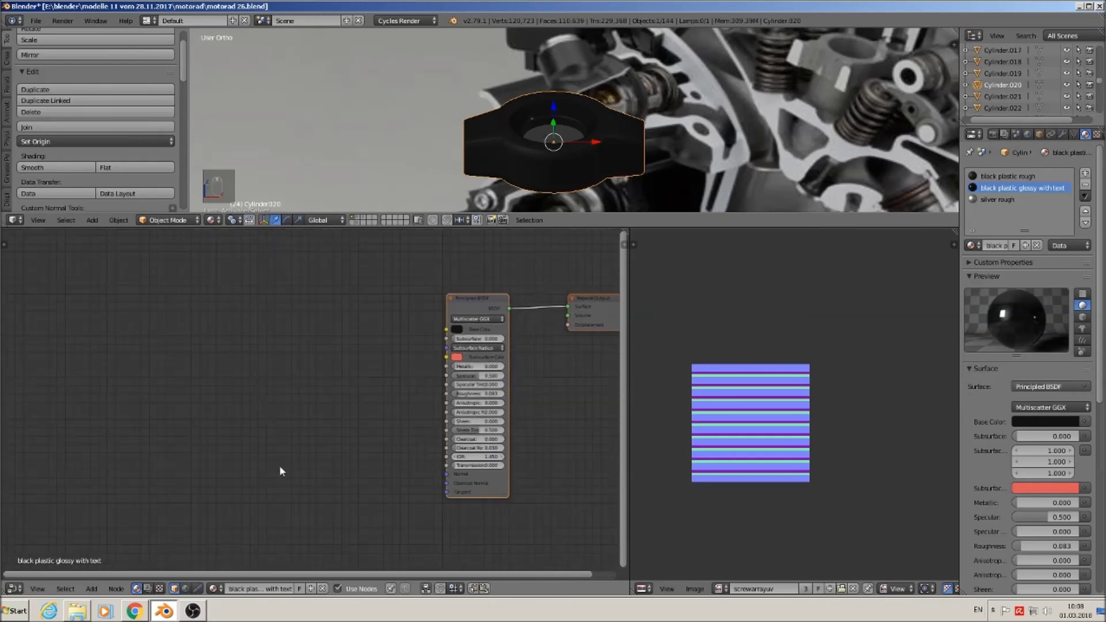
pyautogui.click(92, 589)
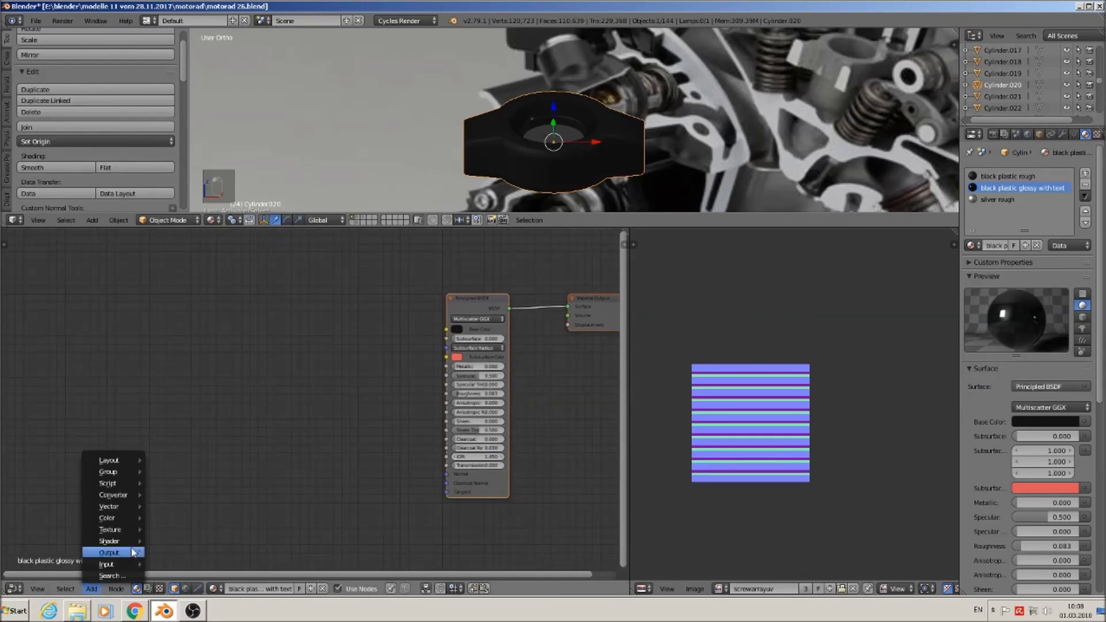
pyautogui.moveTo(132, 534)
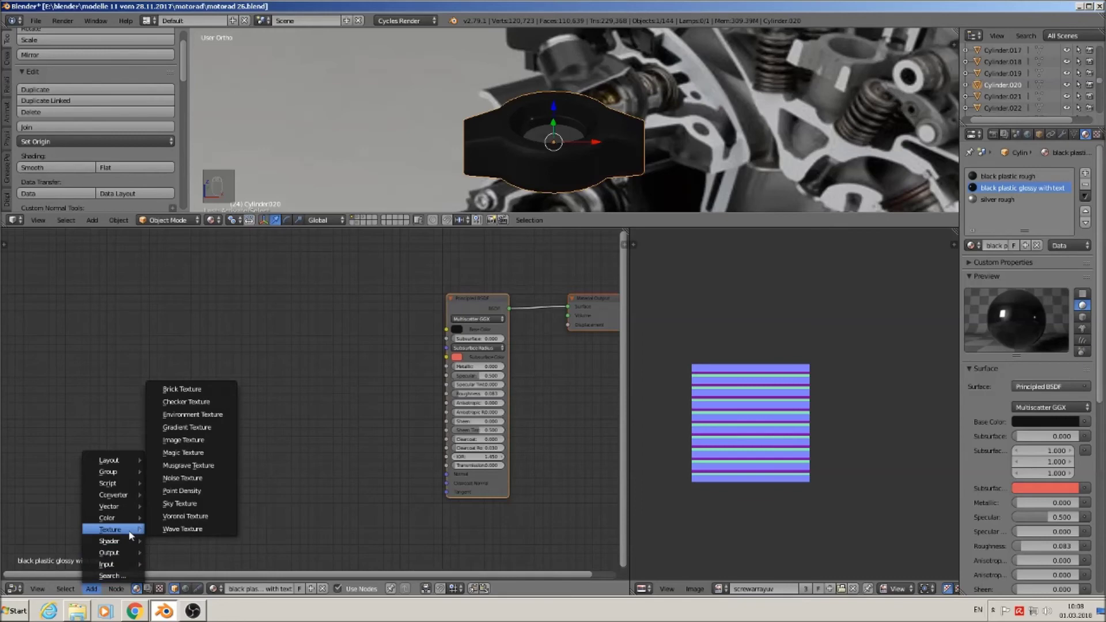
pyautogui.click(183, 440)
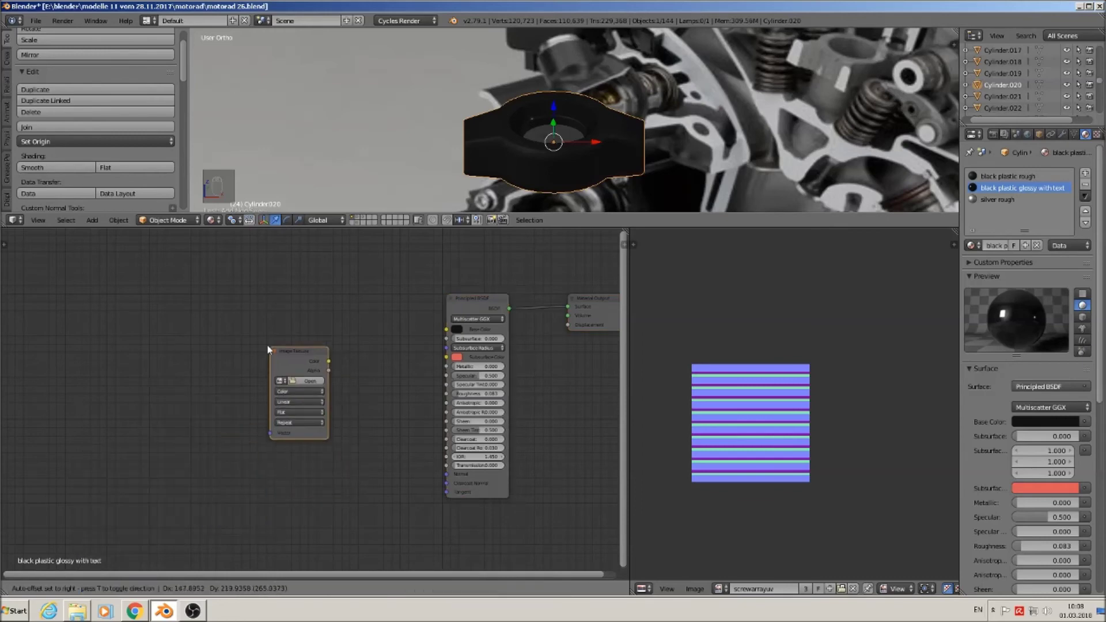
pyautogui.click(254, 330)
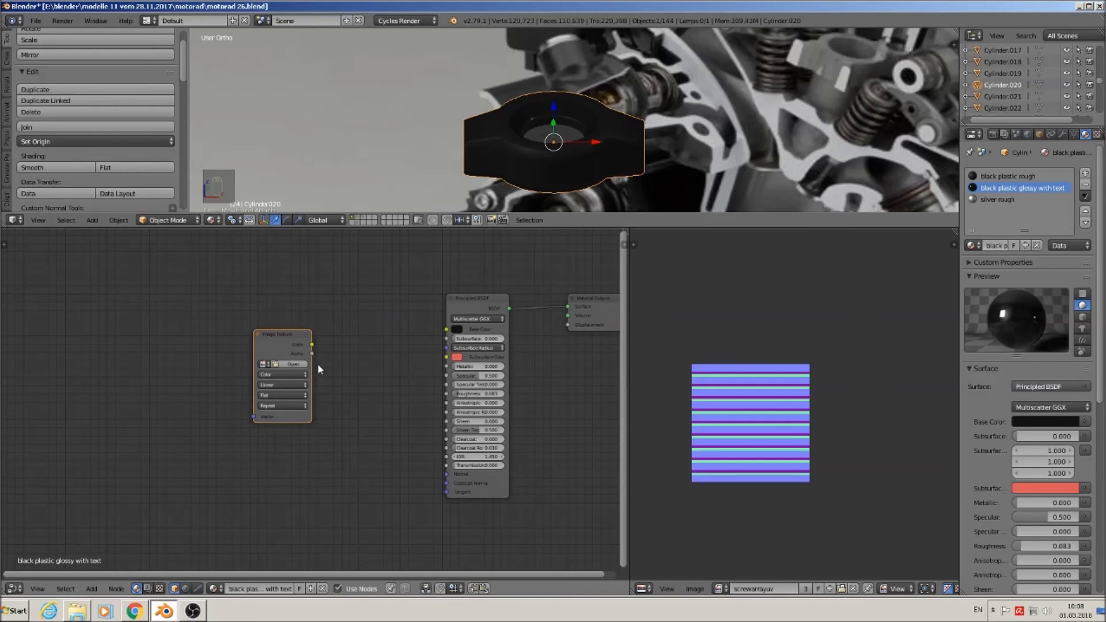
# Load "starter kez text.png" from the textures folder into the Image Texture node and stack that node above the Principled BSDF.
pyautogui.click(288, 365)
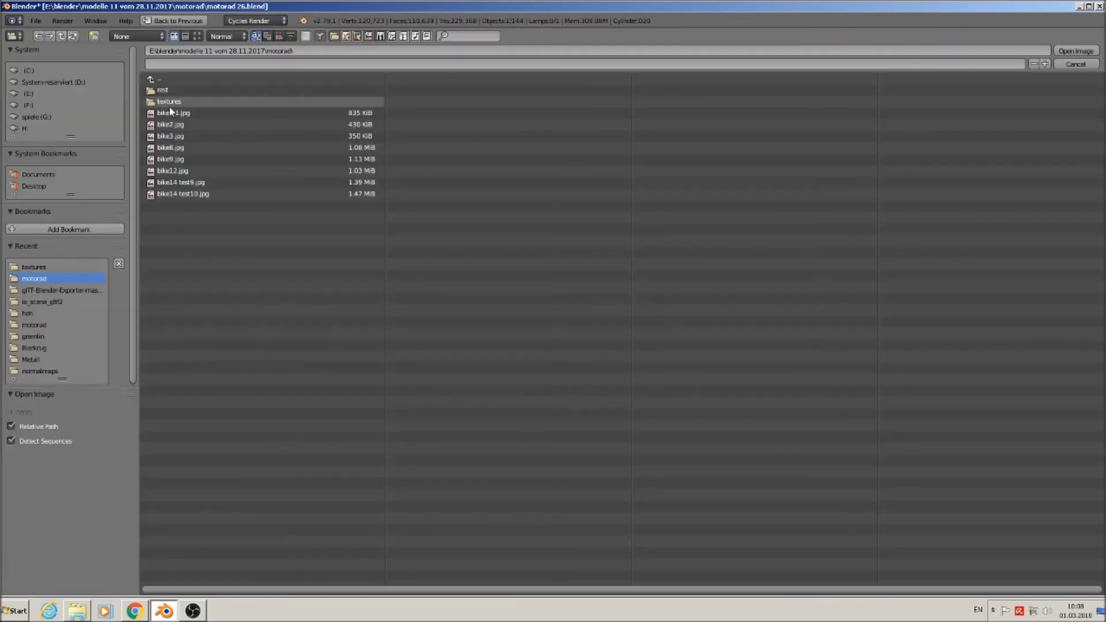
pyautogui.click(199, 36)
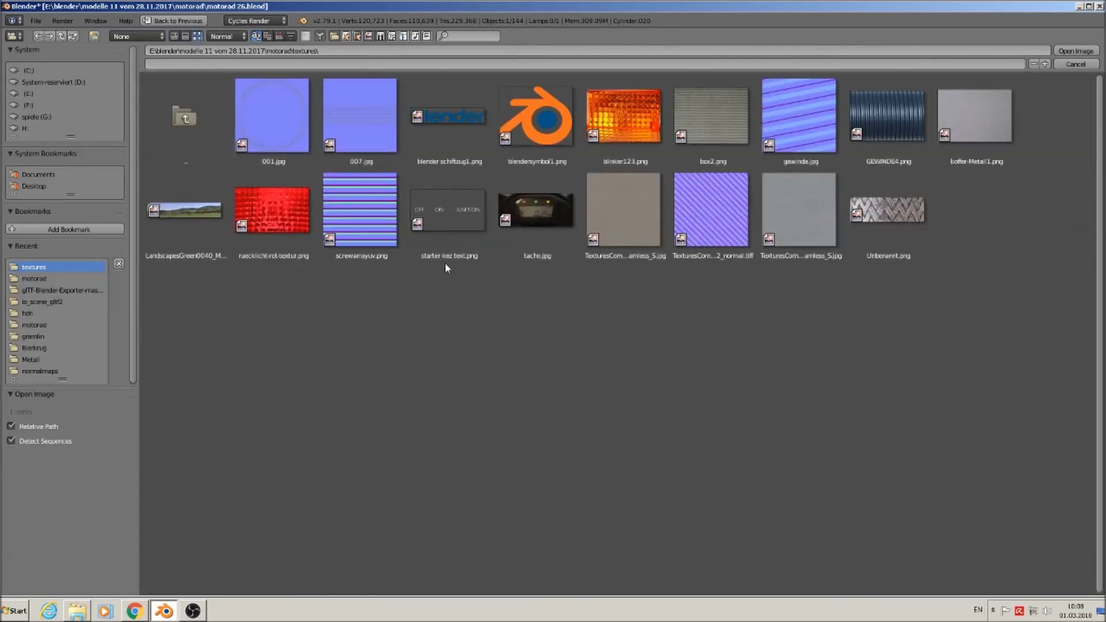
pyautogui.doubleClick(457, 216)
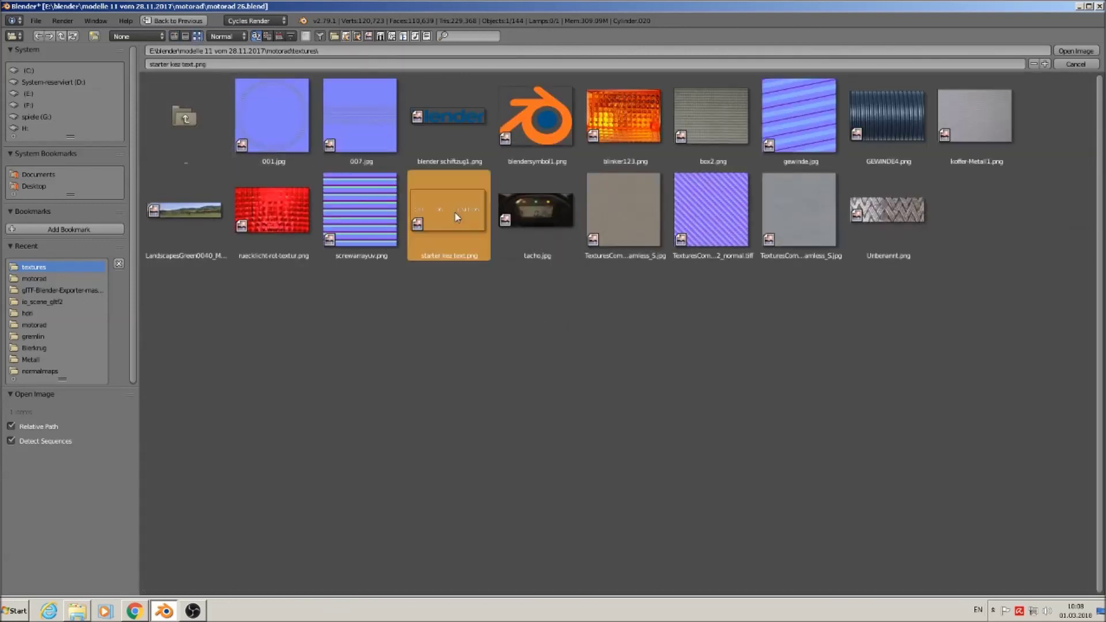
pyautogui.moveTo(482, 305); pyautogui.dragTo(357, 376)
pyautogui.moveTo(298, 333); pyautogui.dragTo(364, 251)
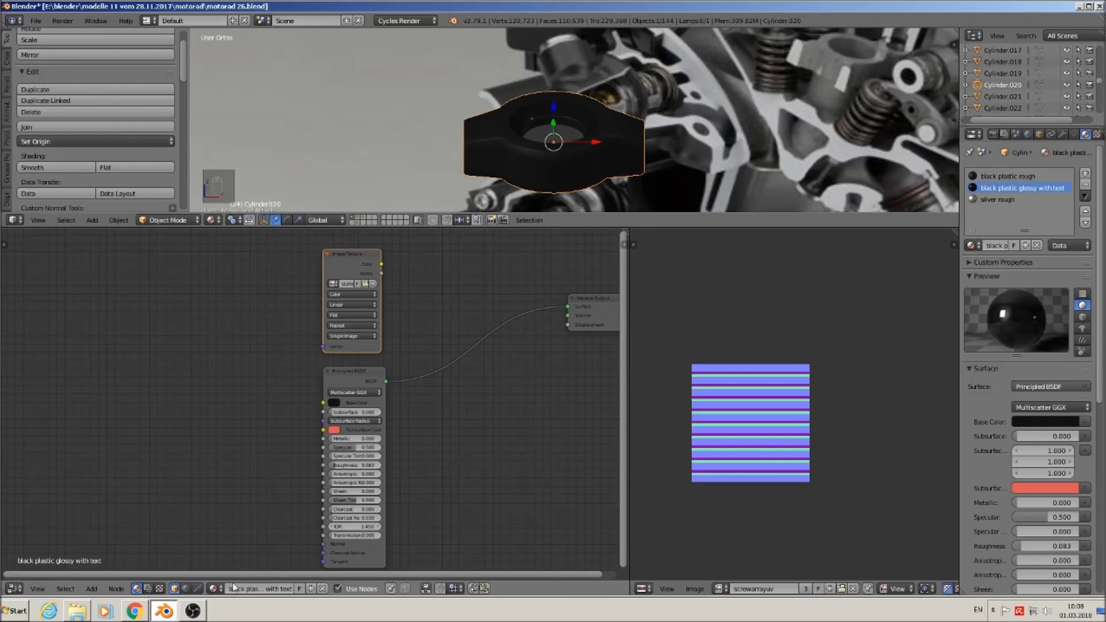
# Insert a Mix Shader between the Principled BSDF and Material Output, and link the Image Texture's Color to its second Shader input.
pyautogui.click(92, 589)
pyautogui.moveTo(121, 542)
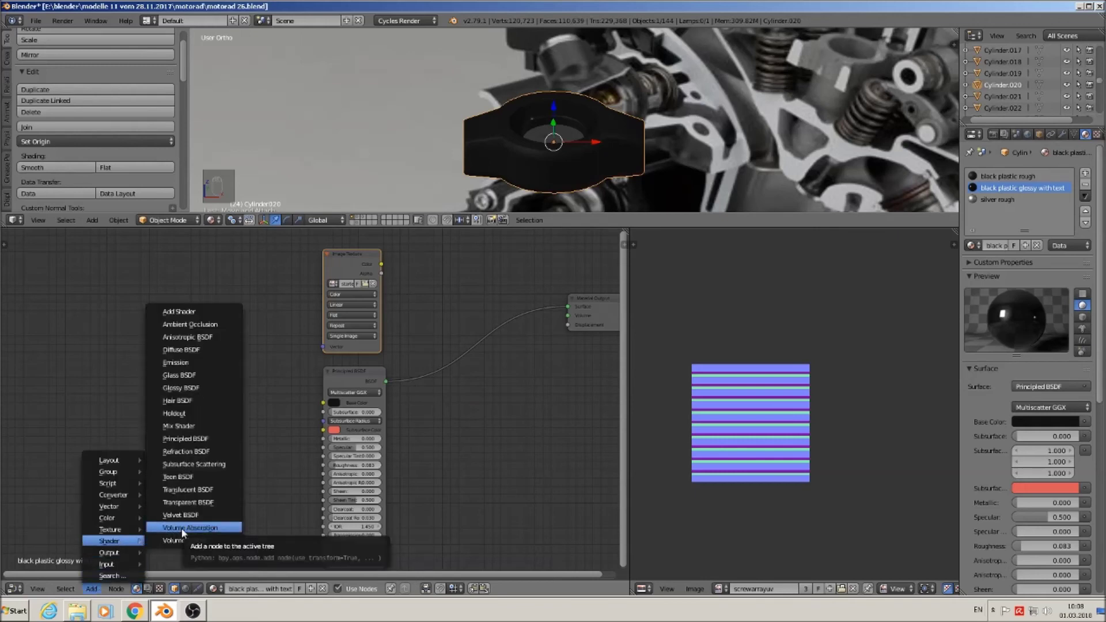
pyautogui.click(213, 426)
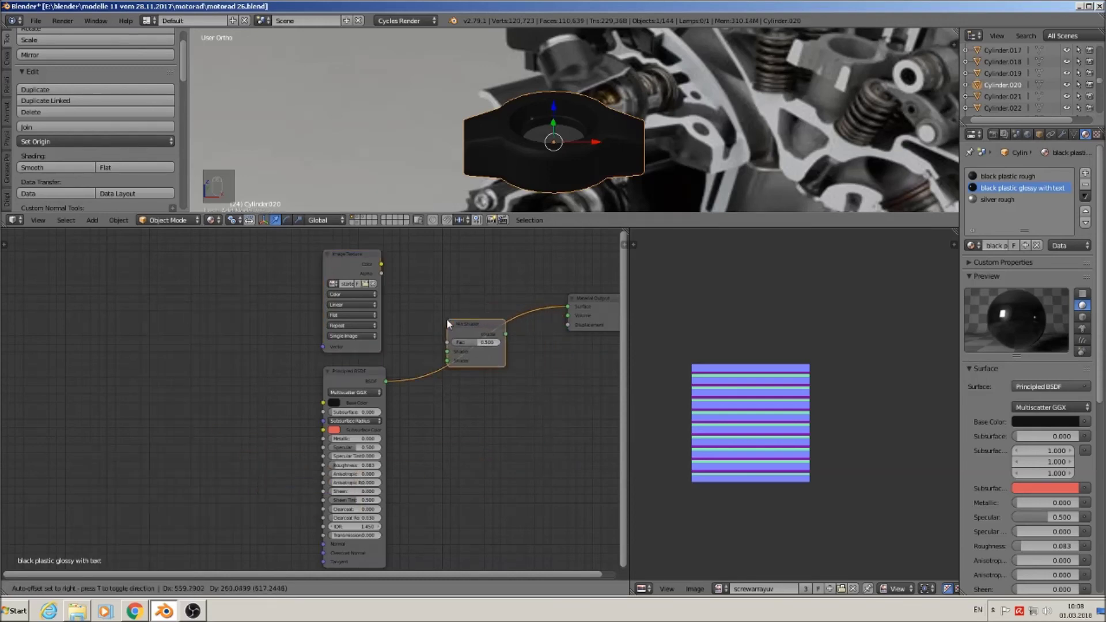
pyautogui.click(454, 319)
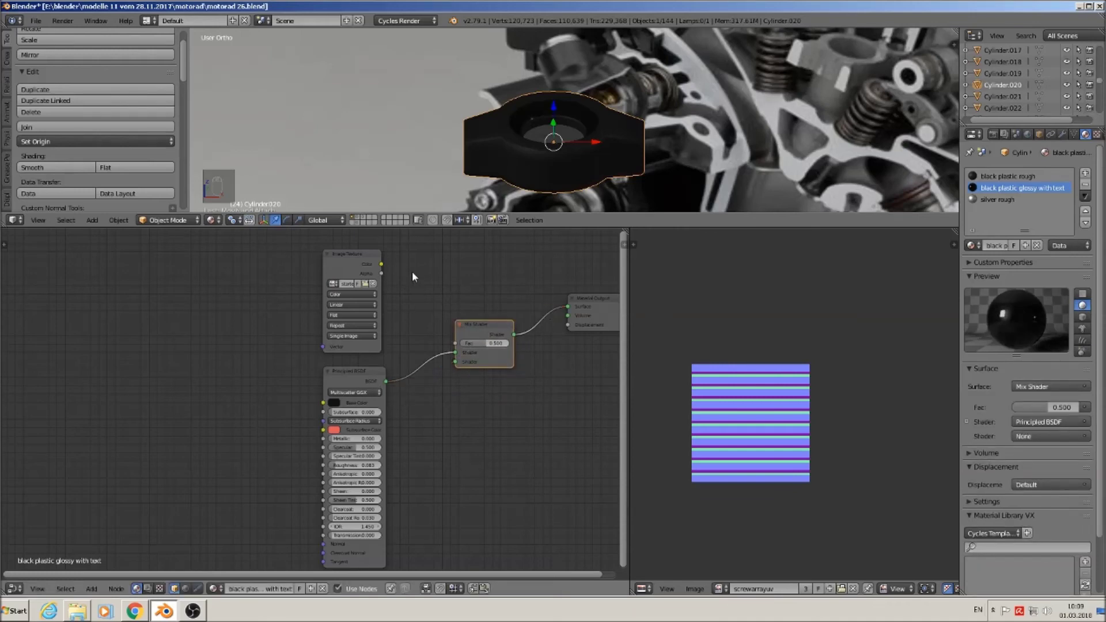
pyautogui.moveTo(382, 264); pyautogui.dragTo(465, 362)
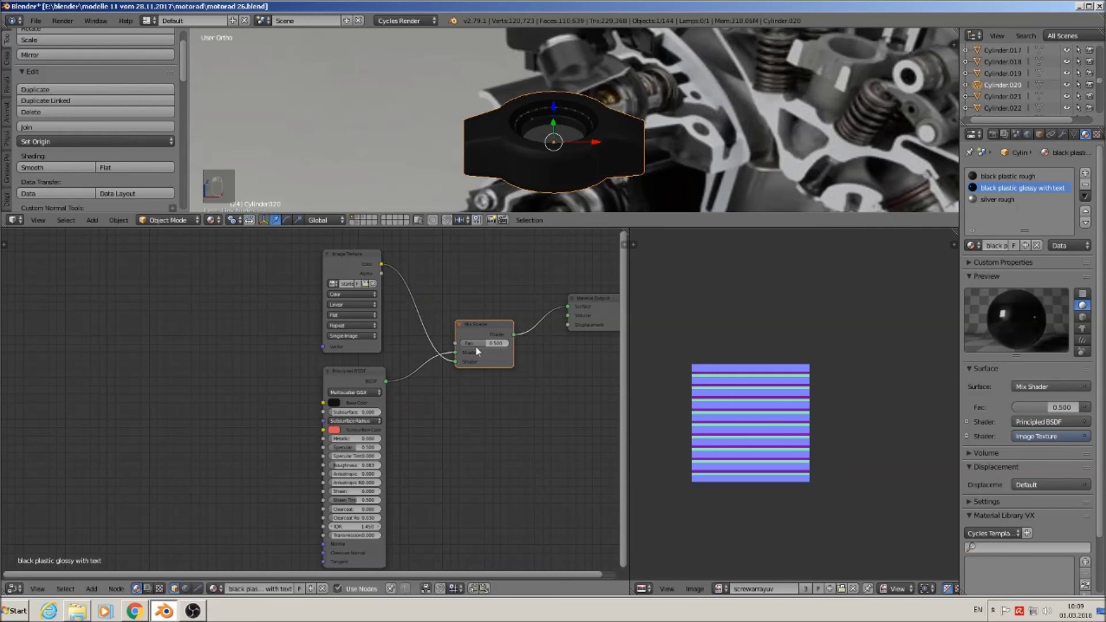
pyautogui.scroll(5, 576, 103)
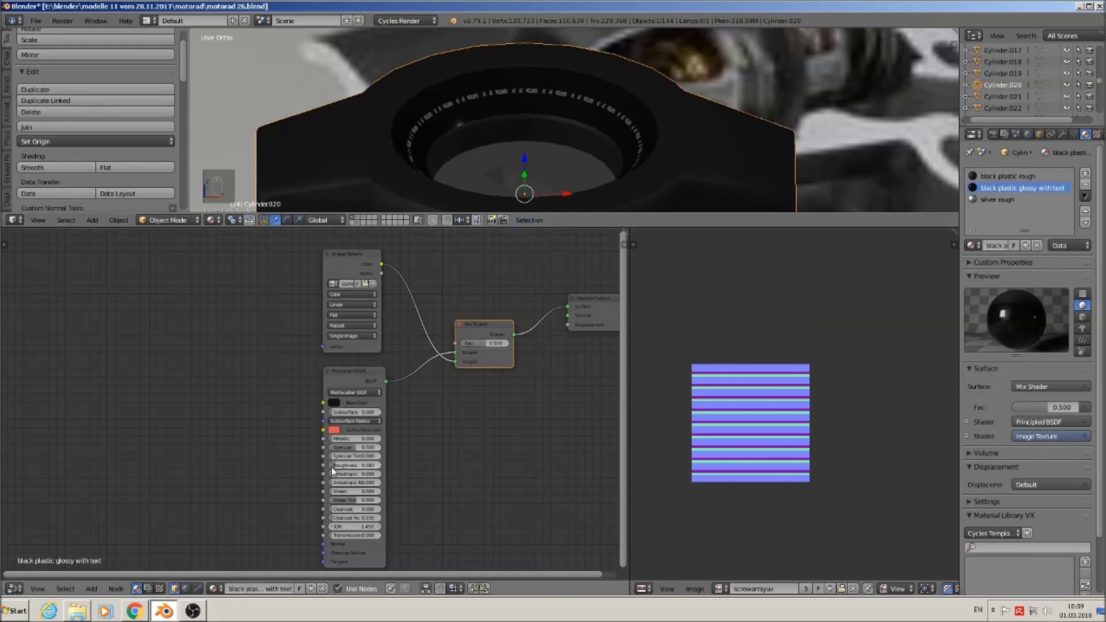
# Add a Texture Coordinate node and a Mapping node side by side, ahead of the Image Texture node.
pyautogui.scroll(-1, 337, 461)
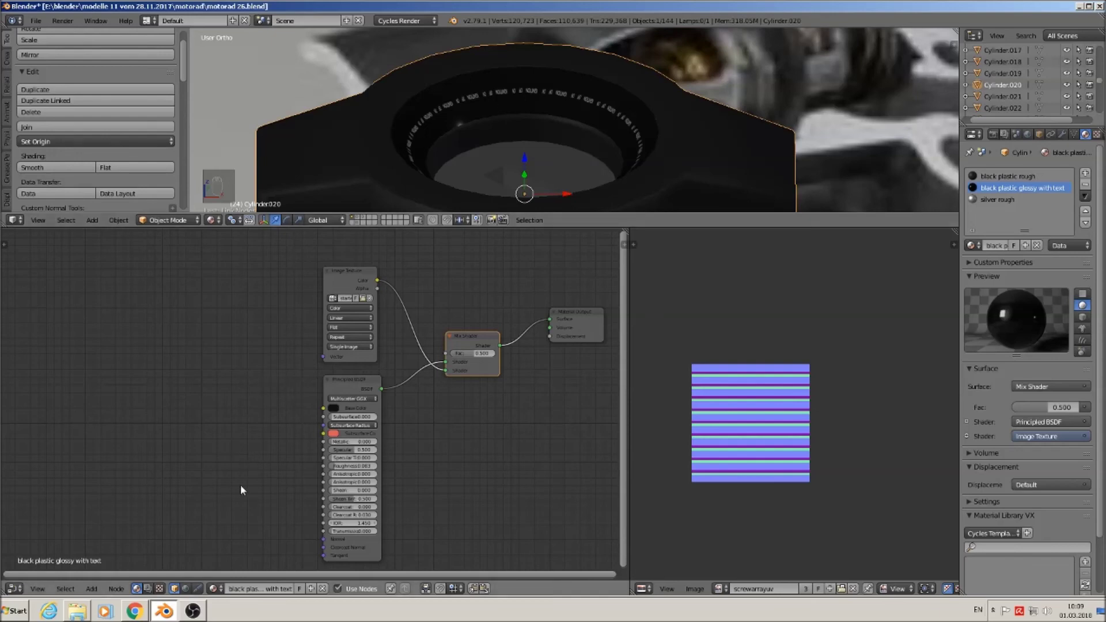
pyautogui.scroll(-2, 239, 486)
pyautogui.moveTo(242, 486); pyautogui.dragTo(267, 485, button='middle')
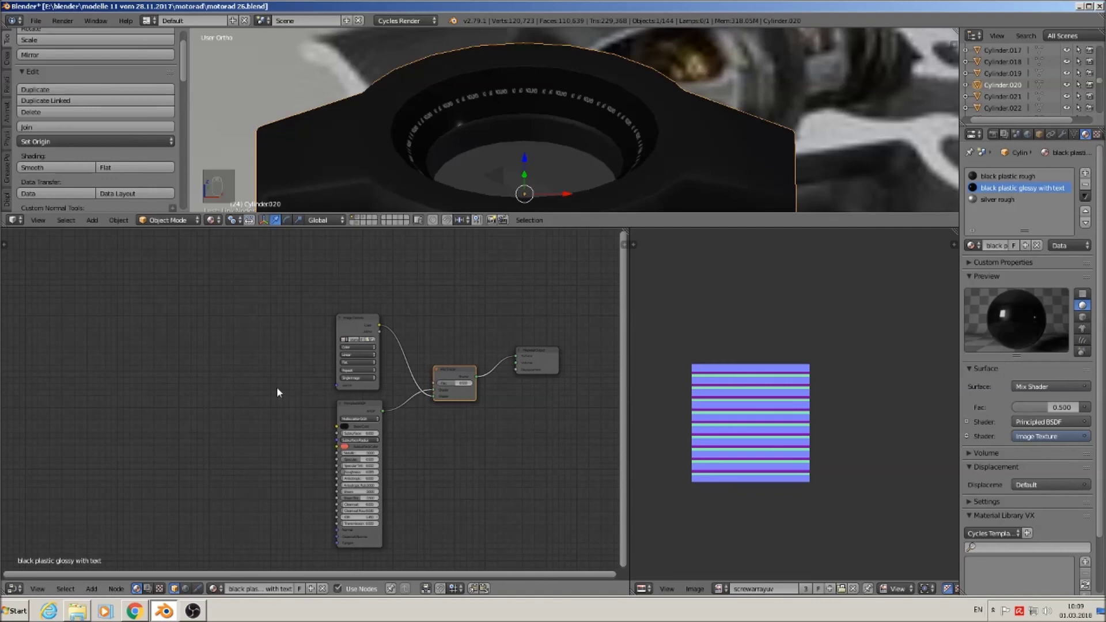
pyautogui.click(93, 589)
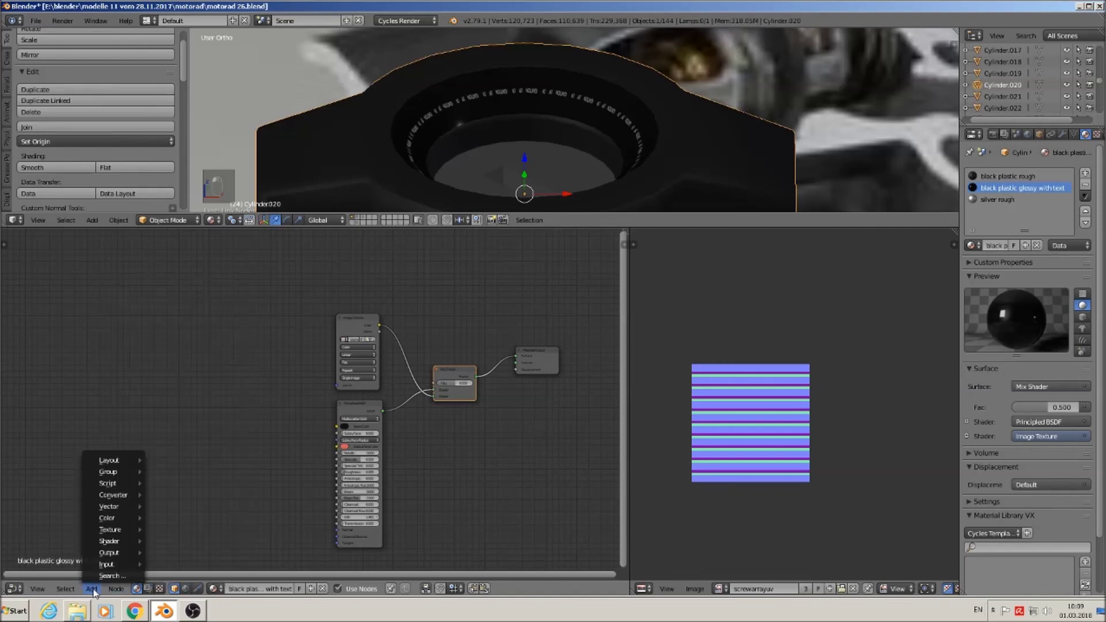
pyautogui.moveTo(109, 564)
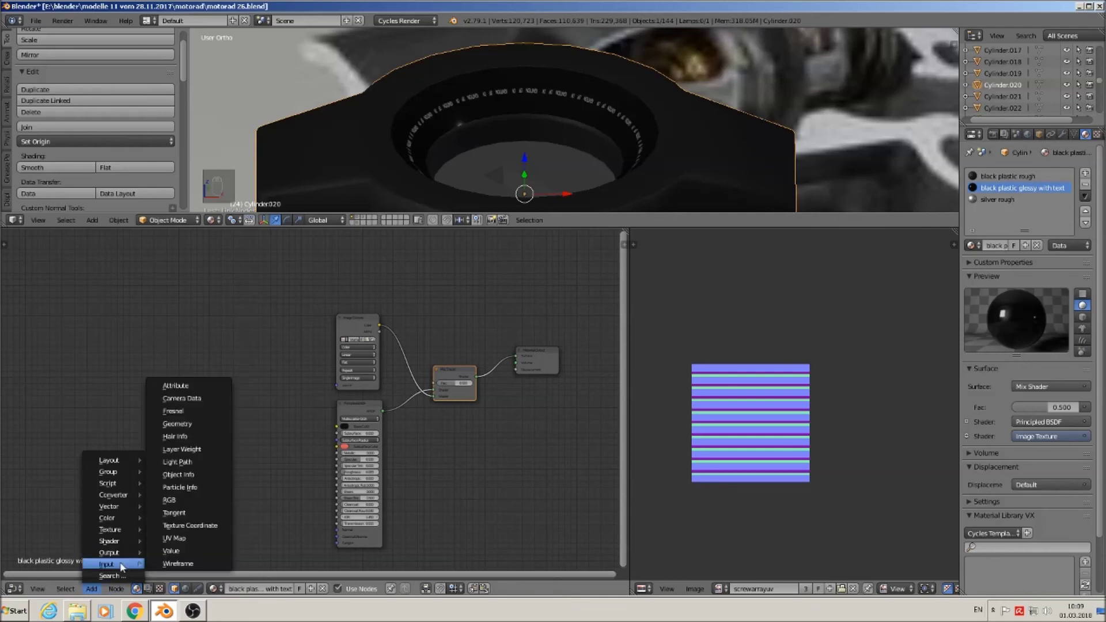
pyautogui.click(194, 536)
pyautogui.click(613, 386)
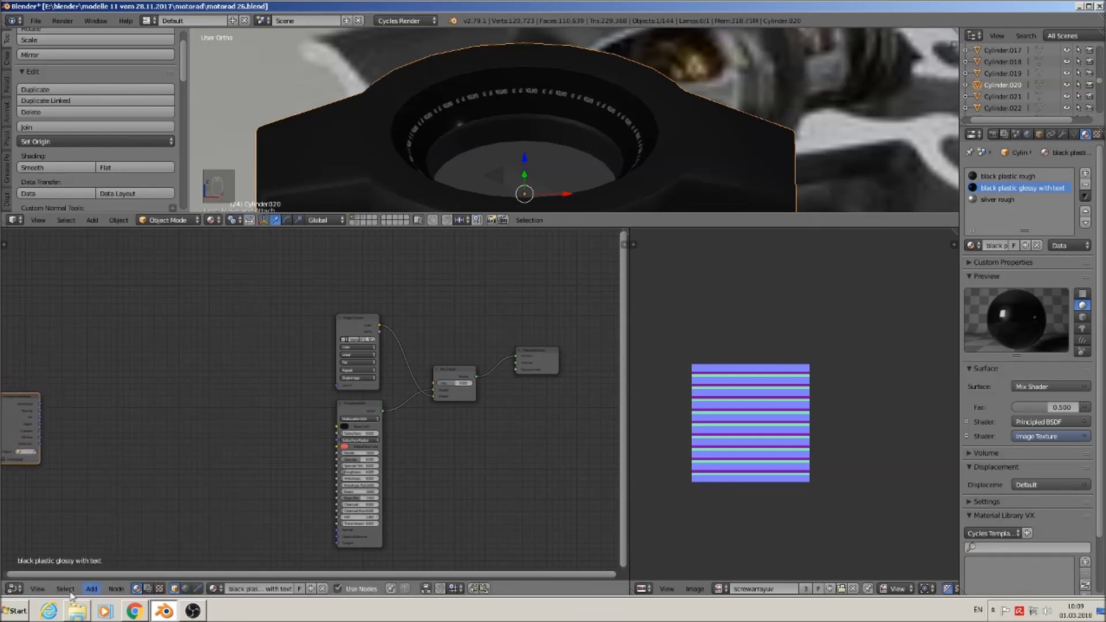
pyautogui.click(92, 588)
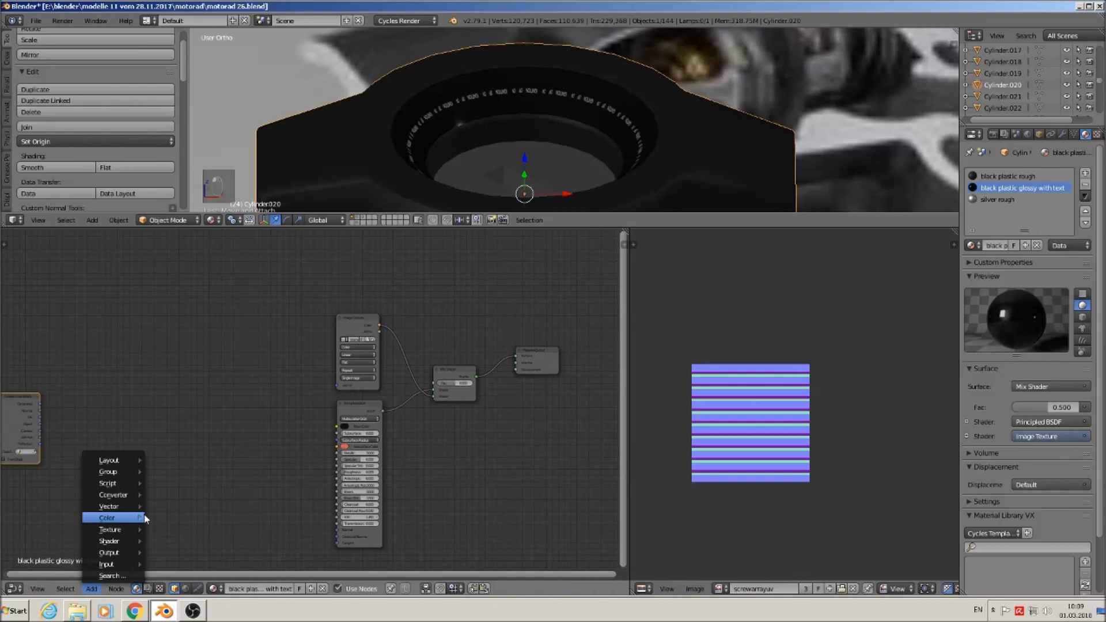
pyautogui.moveTo(138, 507)
pyautogui.click(181, 517)
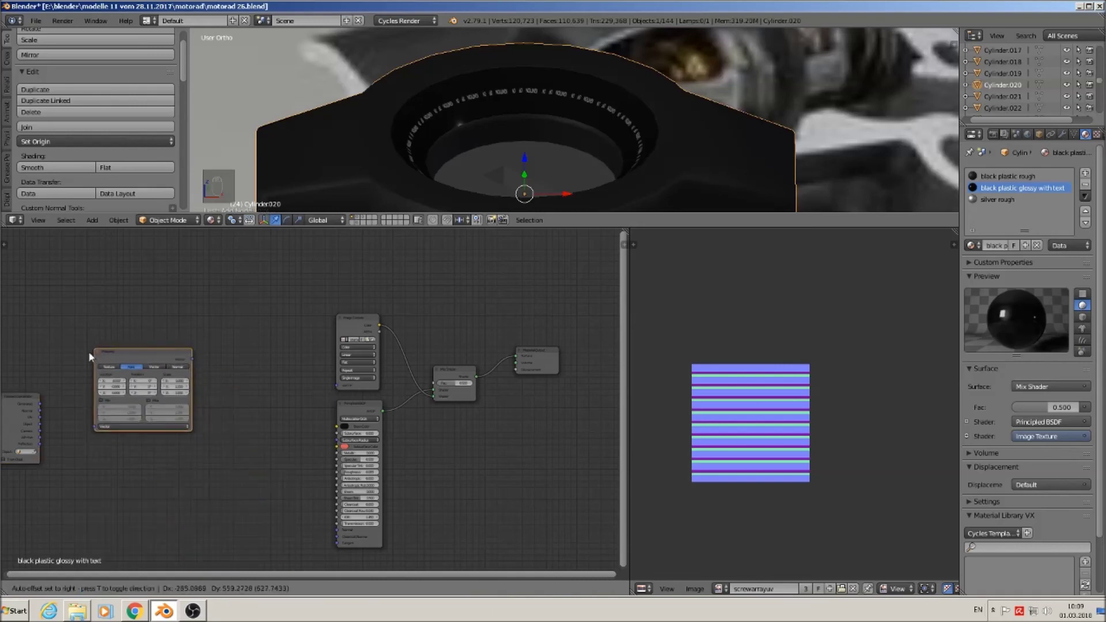
pyautogui.click(112, 386)
pyautogui.moveTo(26, 393); pyautogui.dragTo(78, 403)
pyautogui.scroll(2, 110, 412)
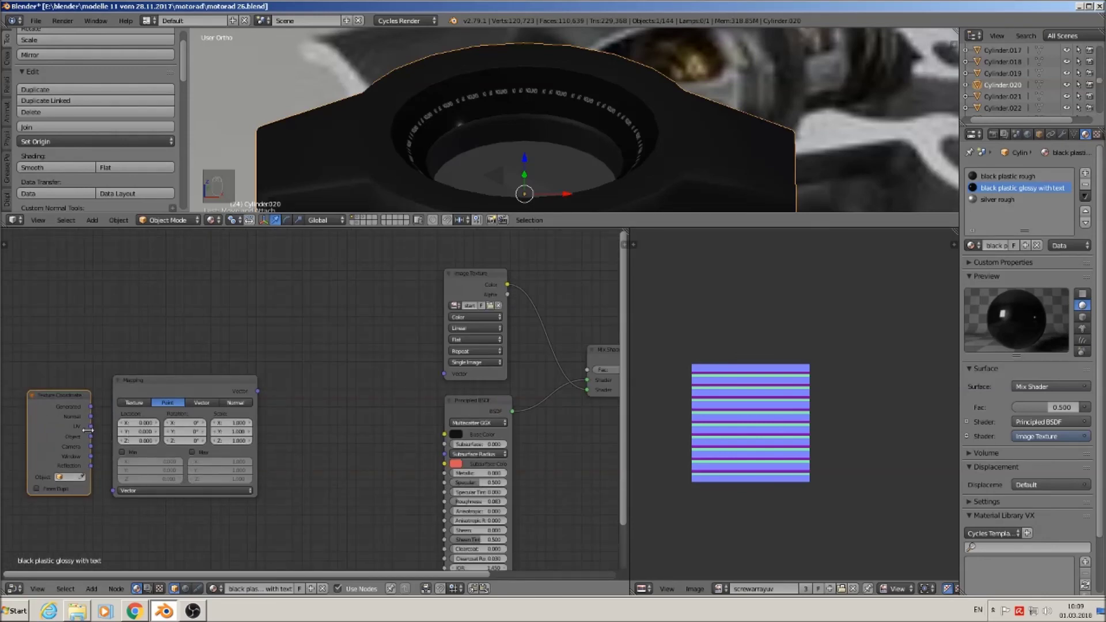
# Link the UV output through the Mapping node, set to Texture type, into the Image Texture's Vector input.
pyautogui.moveTo(90, 426); pyautogui.dragTo(124, 486)
pyautogui.moveTo(121, 493); pyautogui.dragTo(121, 492)
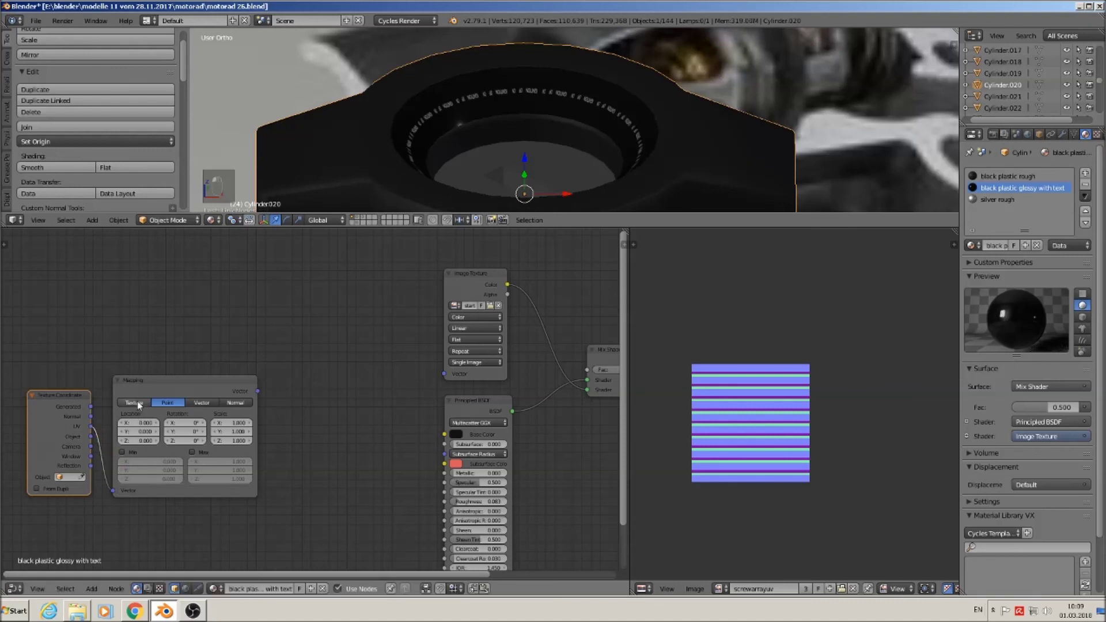
pyautogui.click(141, 403)
pyautogui.moveTo(258, 390); pyautogui.dragTo(457, 376)
pyautogui.scroll(3, 510, 120)
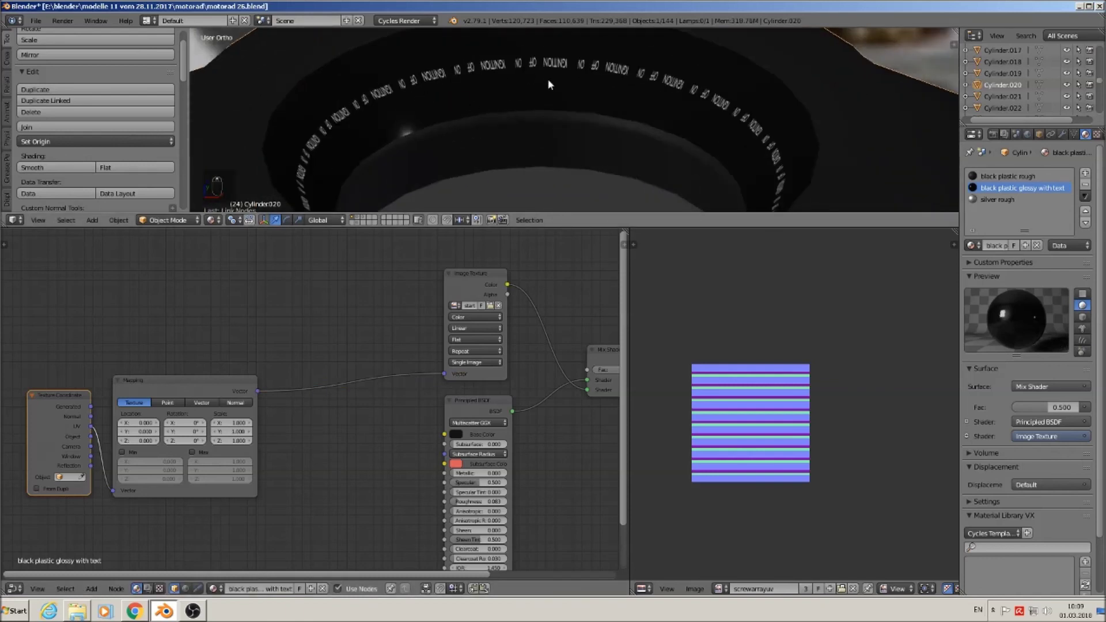
# Move the Mapping node closer to the Image Texture node and enable its Min and Max clipping.
pyautogui.moveTo(205, 383); pyautogui.dragTo(288, 371)
pyautogui.scroll(2, 225, 476)
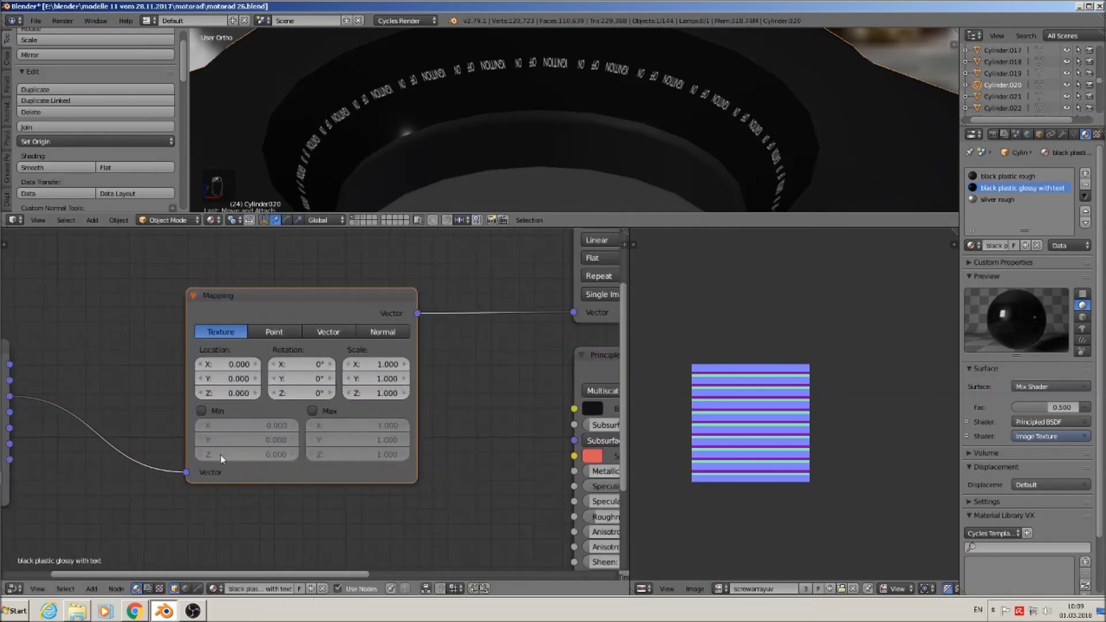
pyautogui.click(200, 412)
pyautogui.click(313, 411)
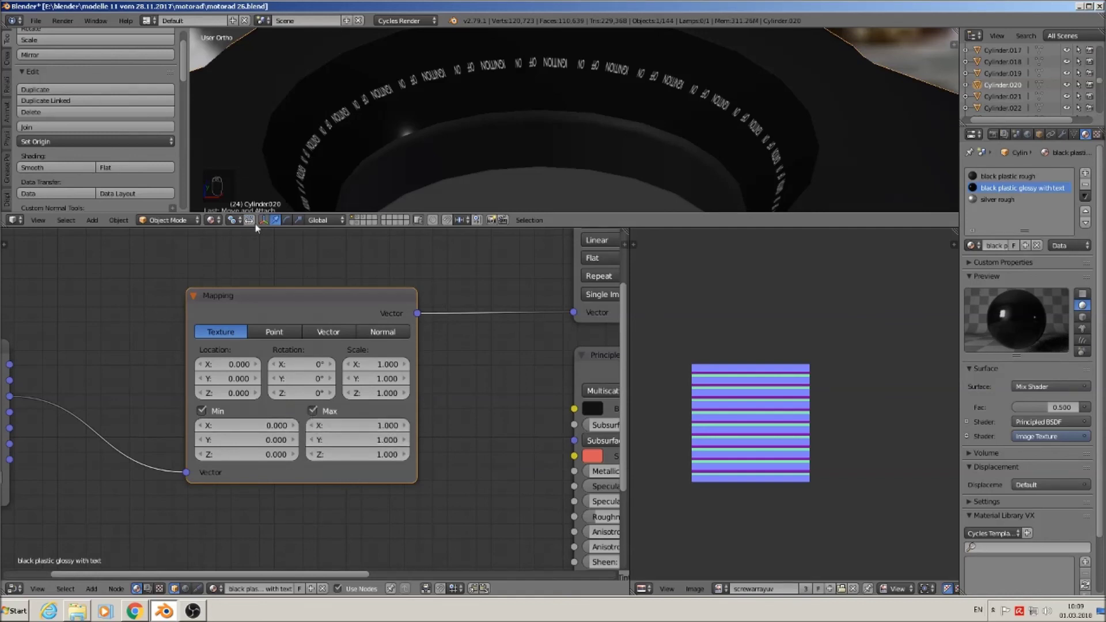
# Try a maximum Y clipping value of 0 in the Mapping node, and undo it.
pyautogui.click(380, 441)
pyautogui.write('0')
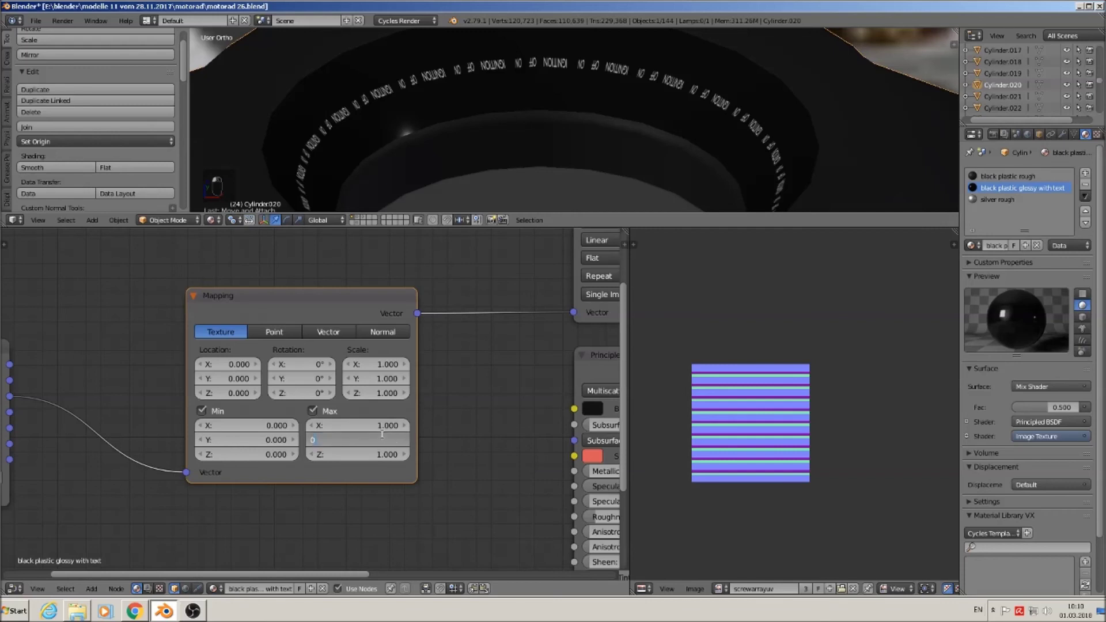
pyautogui.press('Return')
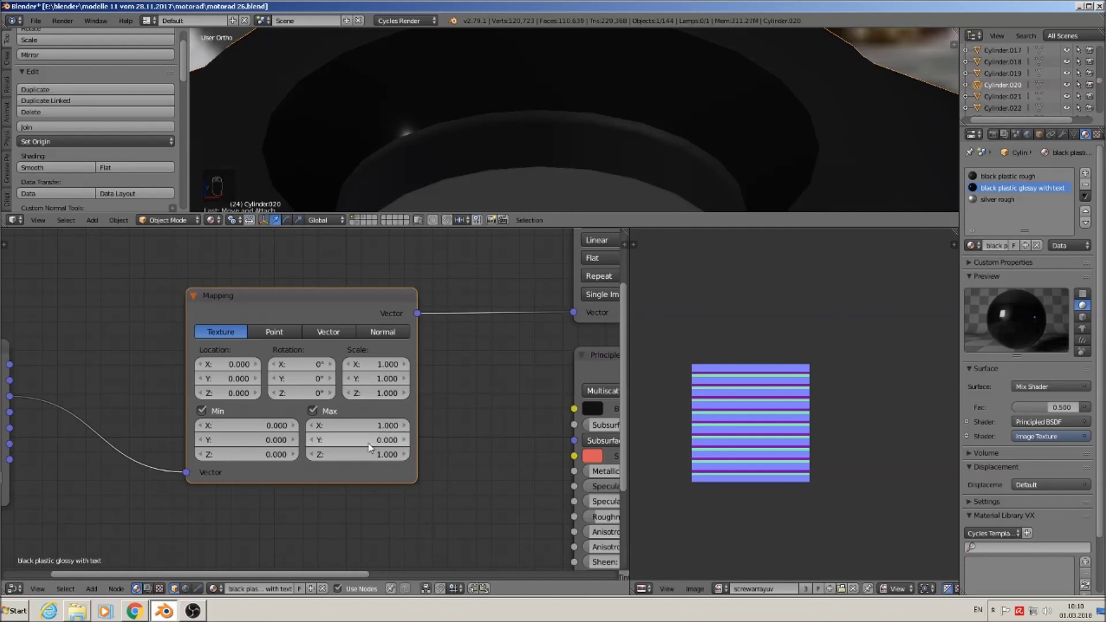
pyautogui.hotkey('ctrl', 'z')
# Set the Mapping node's maximum X and Z clipping values to 0.
pyautogui.click(380, 426)
pyautogui.write('0')
pyautogui.press('Return')
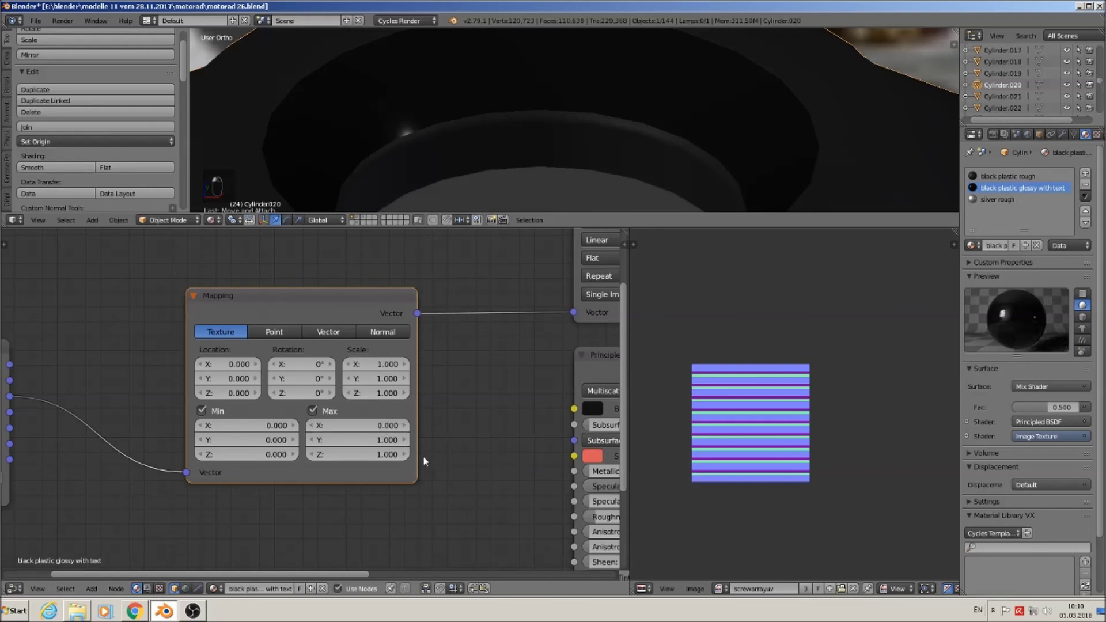
pyautogui.click(391, 455)
pyautogui.write('0')
pyautogui.press('Return')
# Set the Mapping node's maximum X and Z clipping values back to 1.
pyautogui.click(395, 426)
pyautogui.write('1')
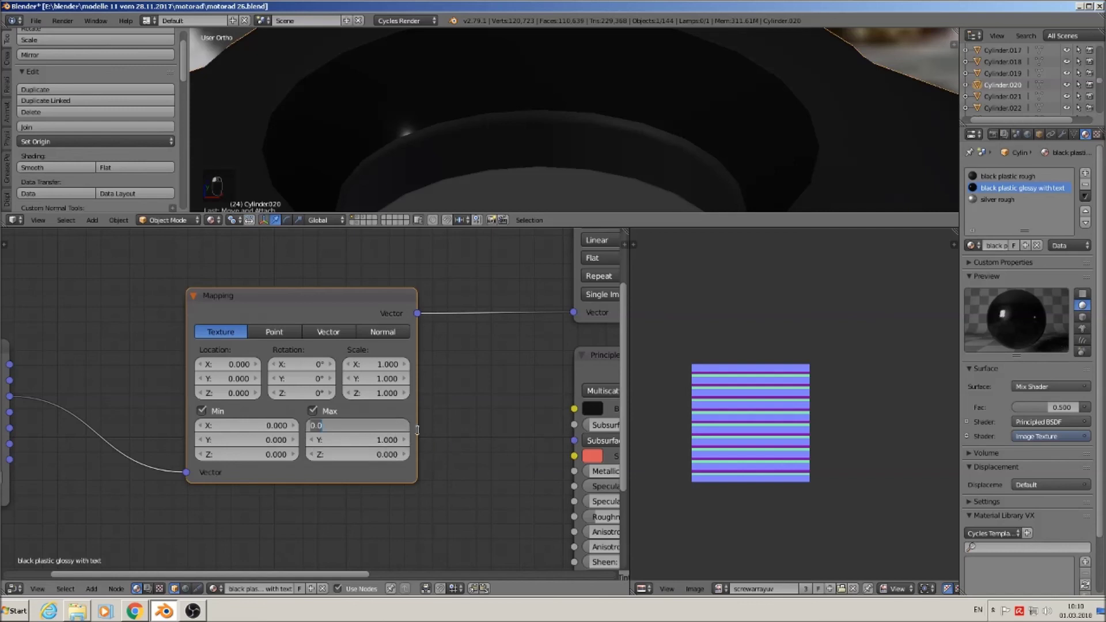
pyautogui.press('Return')
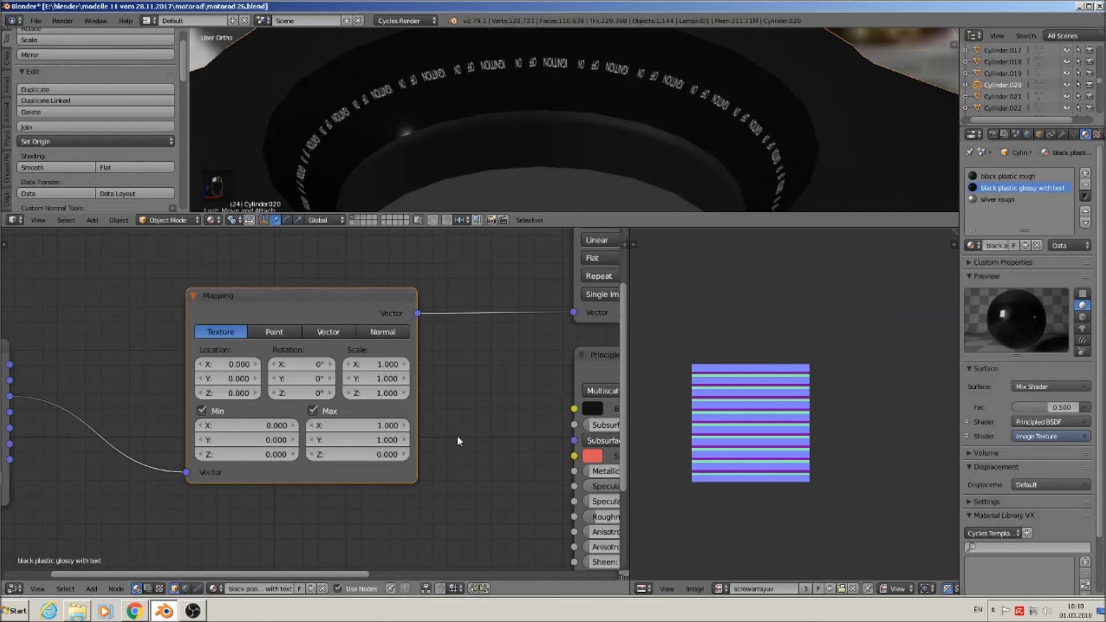
pyautogui.click(392, 455)
pyautogui.write('1')
pyautogui.press('Return')
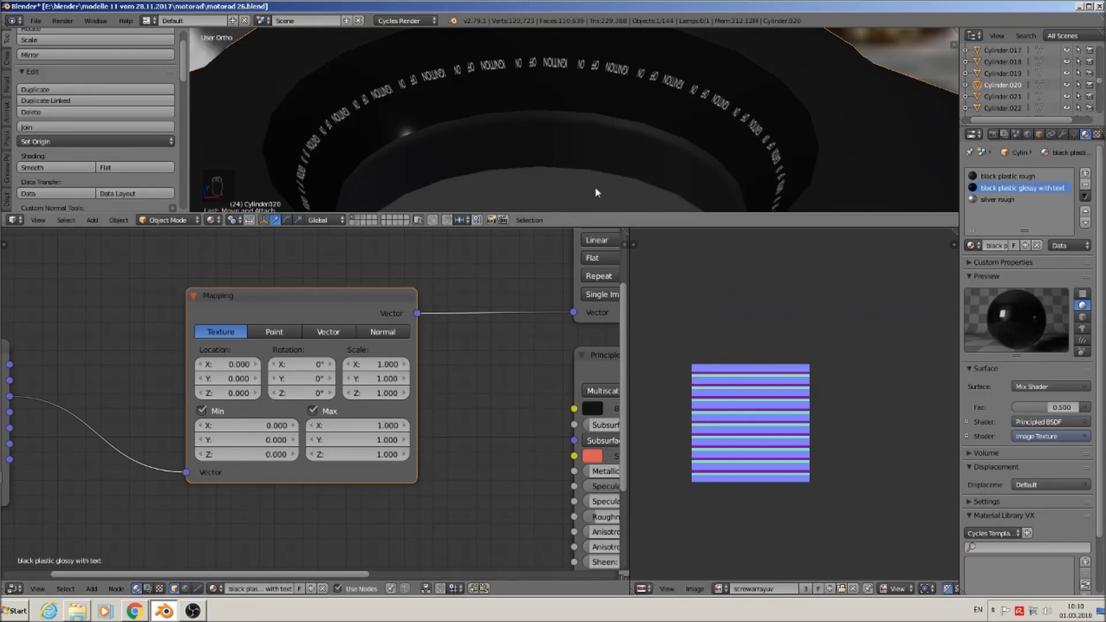
# Enter Edit Mode on the winged ignition ring and select the sloped face loop around its inner opening.
pyautogui.scroll(-4, 704, 135)
pyautogui.keyDown('shift'); pyautogui.moveTo(707, 153); pyautogui.dragTo(604, 106, button='middle'); pyautogui.keyUp('shift')
pyautogui.press('Tab')
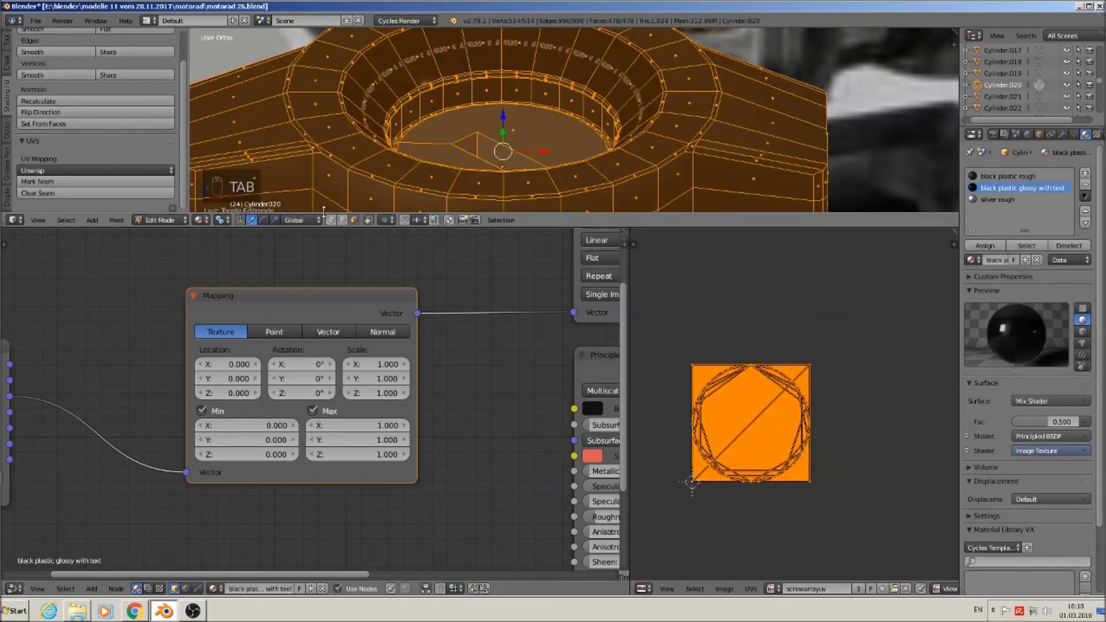
pyautogui.keyDown('alt'); pyautogui.rightClick(602, 67); pyautogui.keyUp('alt')
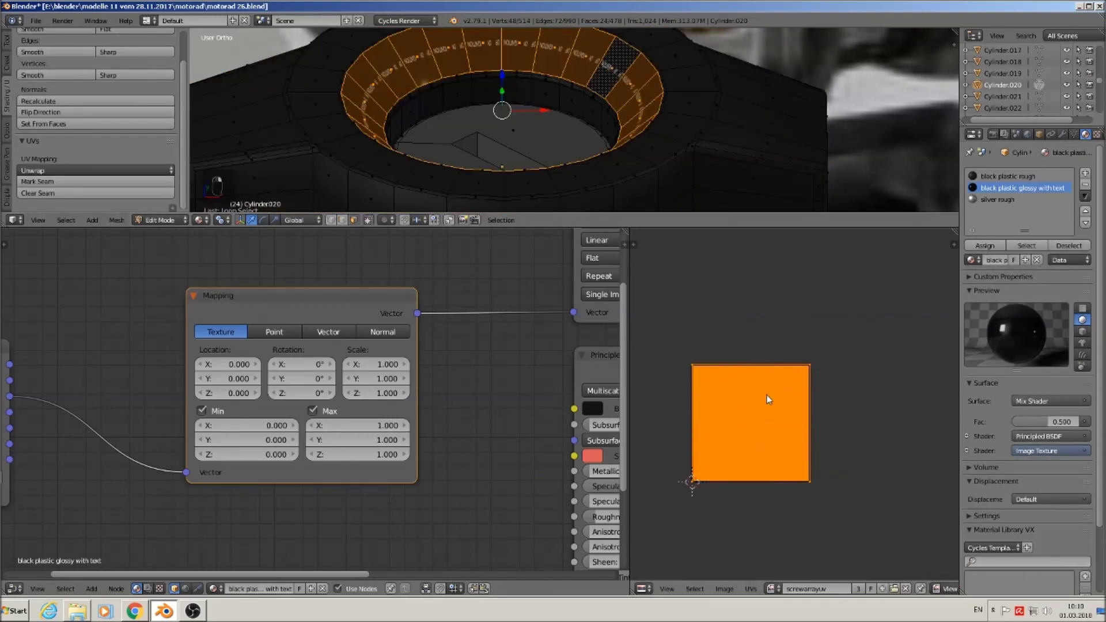
# Show "starter kez text.png" in the UV editor for the selected faces and deselect all their UVs.
pyautogui.scroll(1, 783, 446)
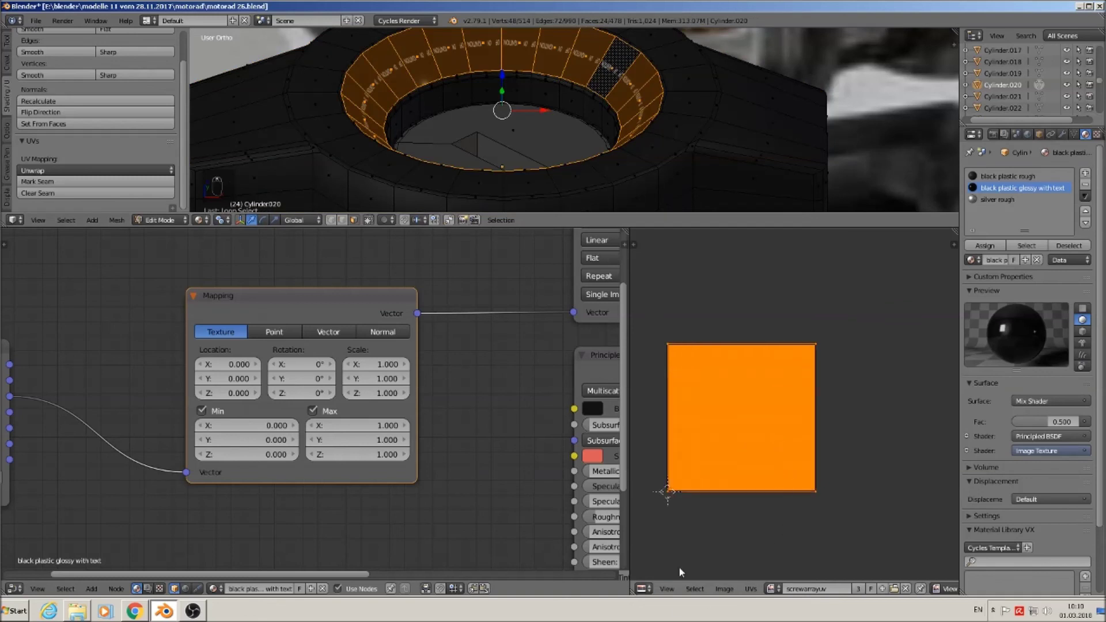
pyautogui.click(774, 590)
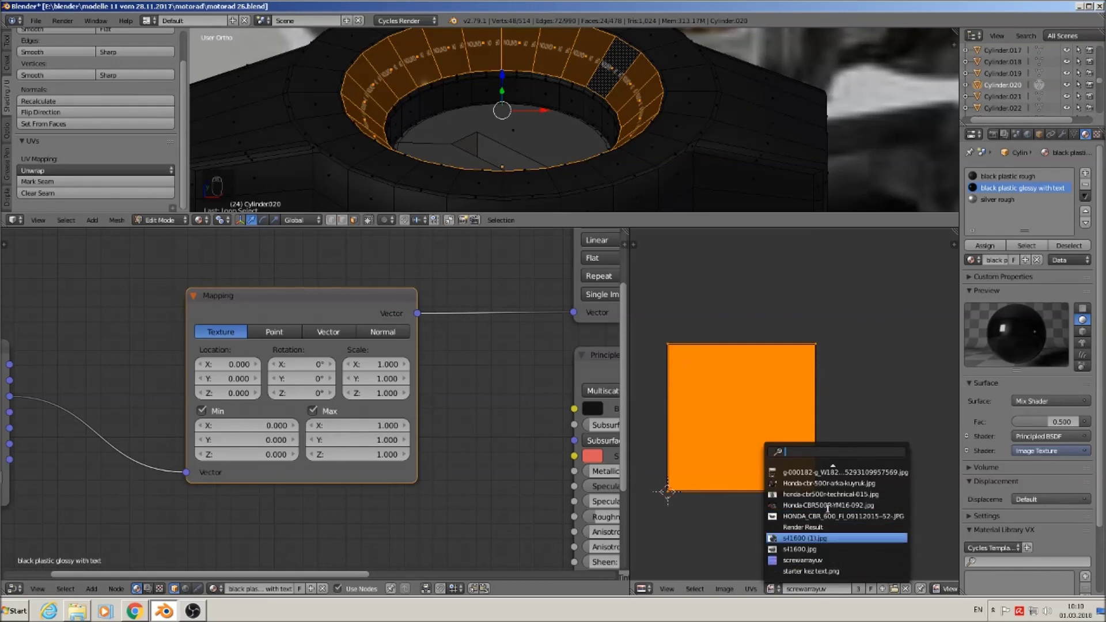
pyautogui.click(842, 571)
pyautogui.scroll(-4, 837, 509)
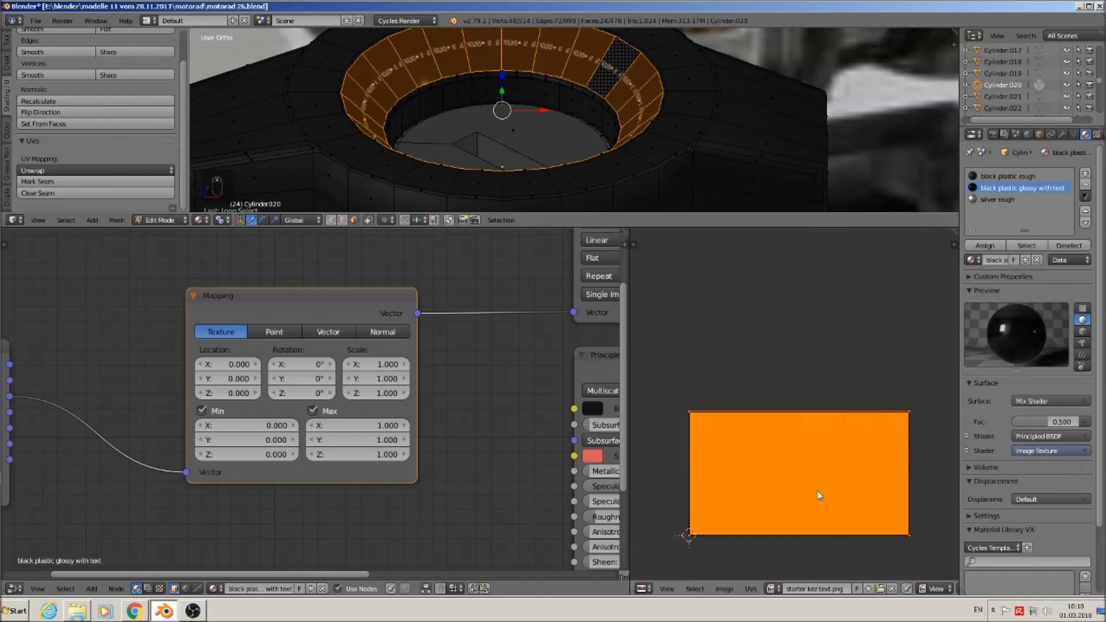
pyautogui.press('a')
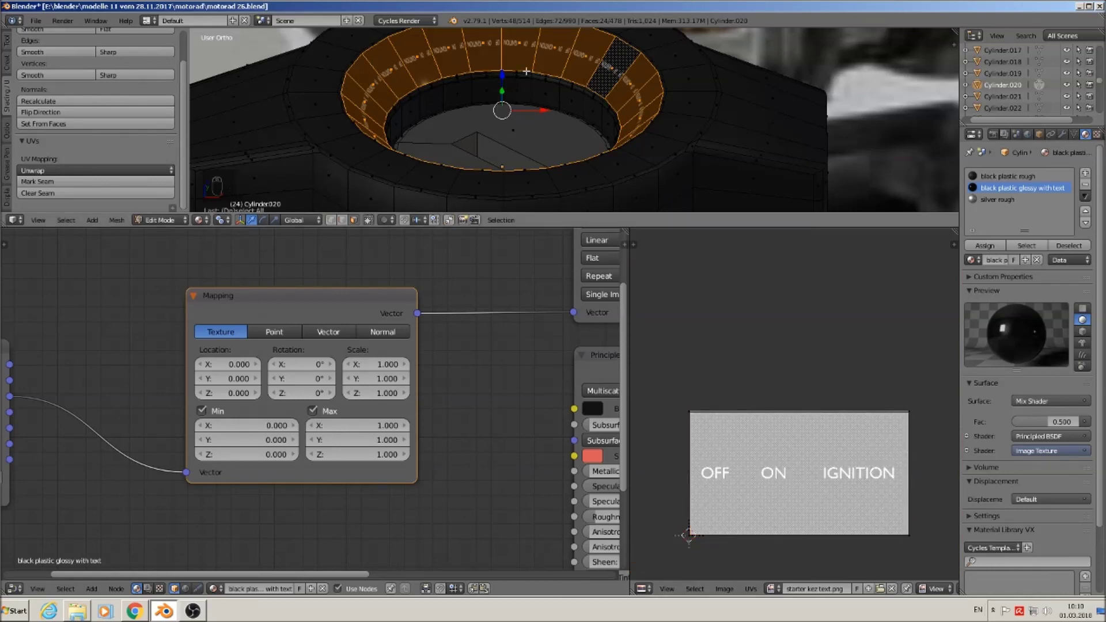
# Project the UVs of the selected inner face loop from the front view.
pyautogui.press('KP_1')
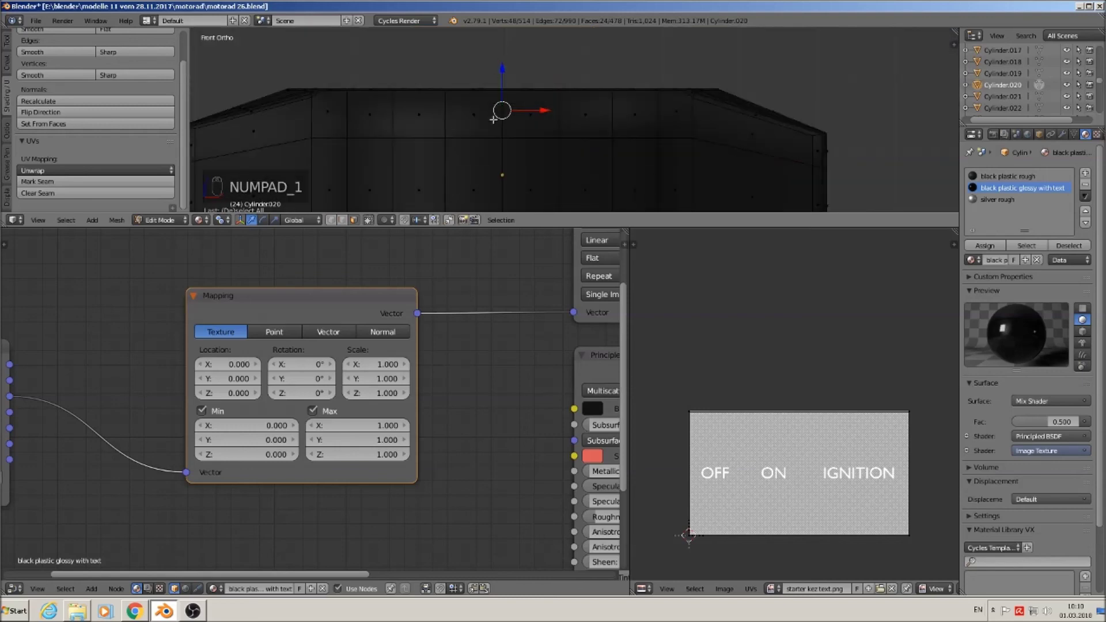
pyautogui.press('u')
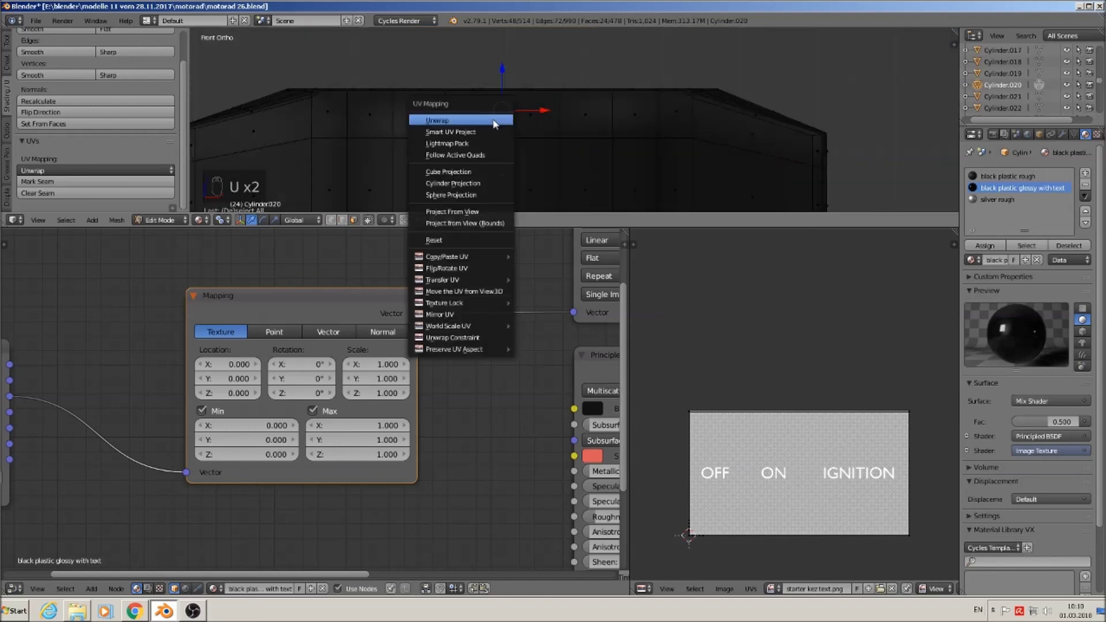
pyautogui.click(476, 222)
pyautogui.moveTo(650, 128); pyautogui.dragTo(647, 167, button='middle')
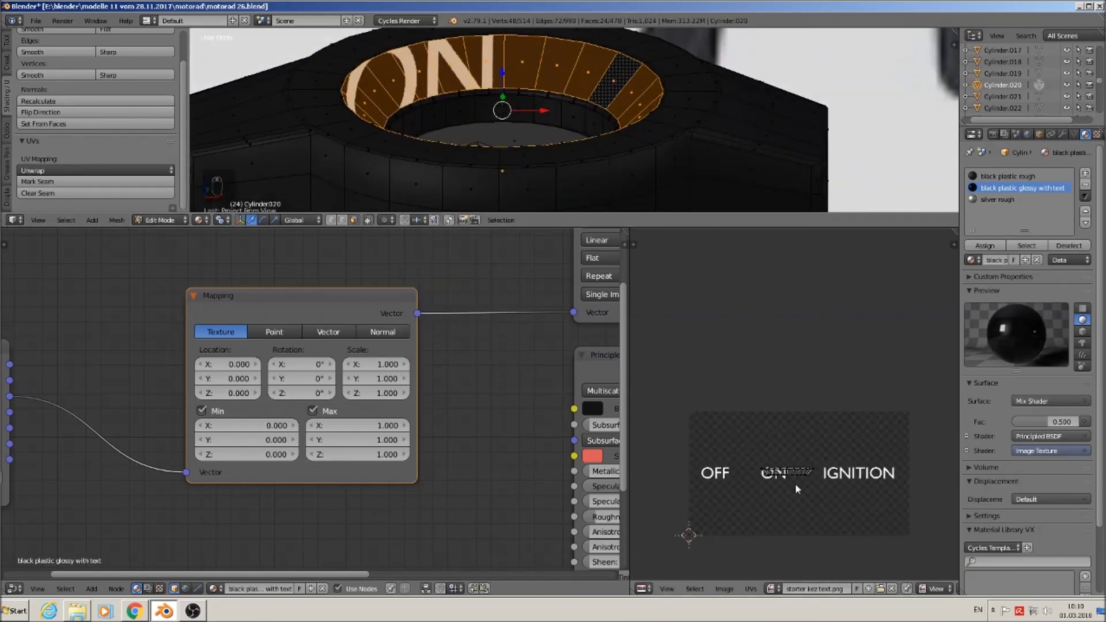
# Scale all the projected UVs up until the strip spans the OFF ON IGNITION lettering, and return to Object Mode.
pyautogui.press('a')
pyautogui.press('s')
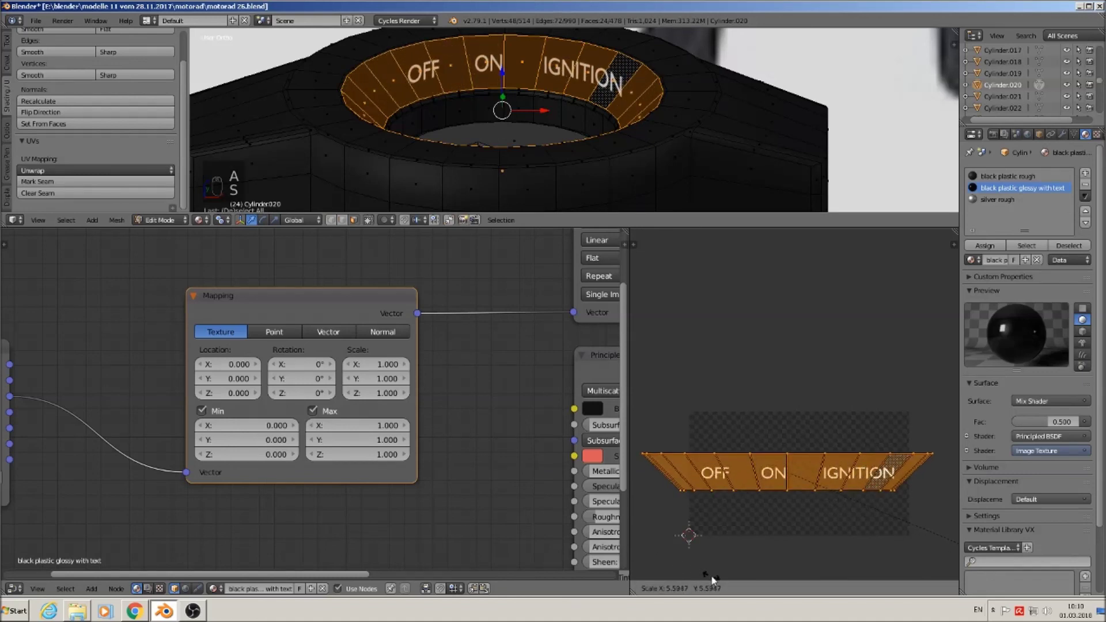
pyautogui.click(694, 571)
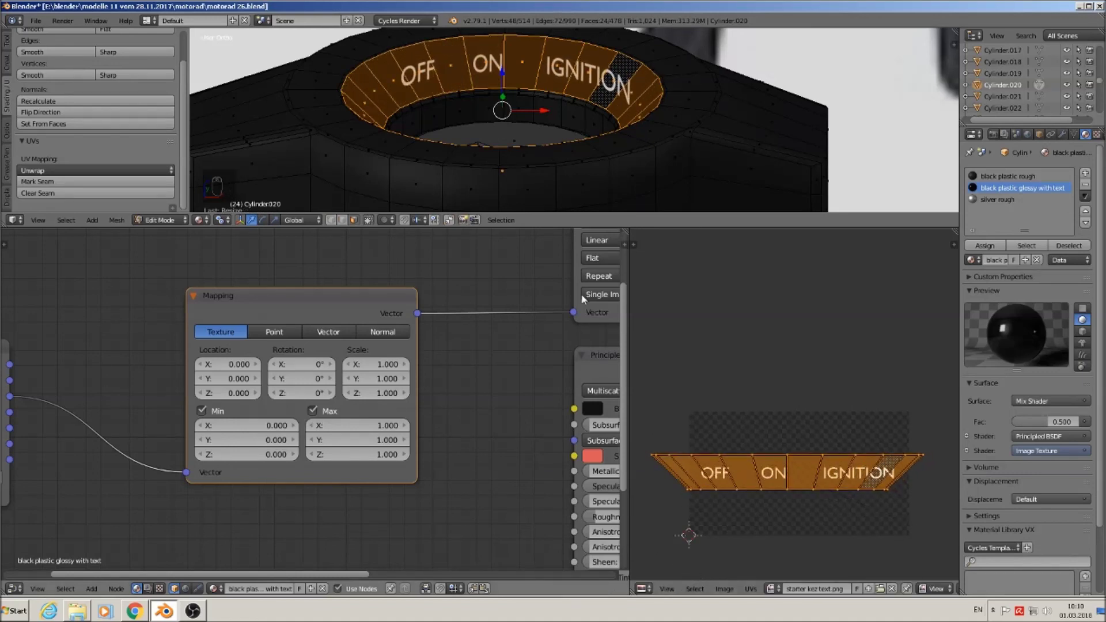
pyautogui.press('Tab')
pyautogui.moveTo(517, 107); pyautogui.dragTo(644, 68, button='middle')
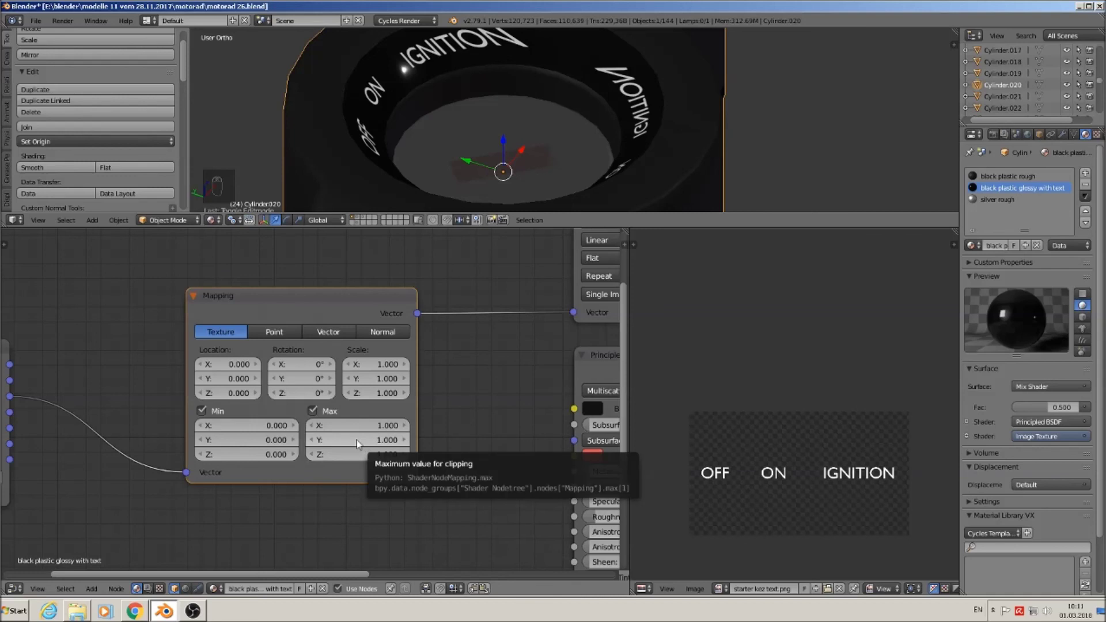
# Set the Mapping node's Max clipping values for X, Y and Z to 0.
pyautogui.click(372, 424)
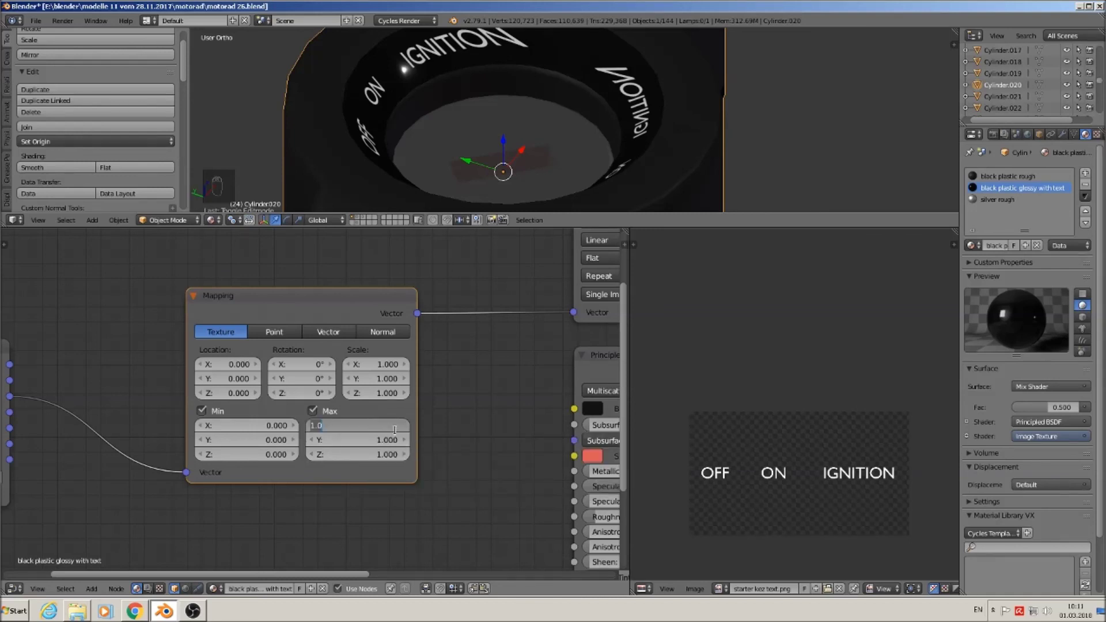
pyautogui.write('0')
pyautogui.press('Return')
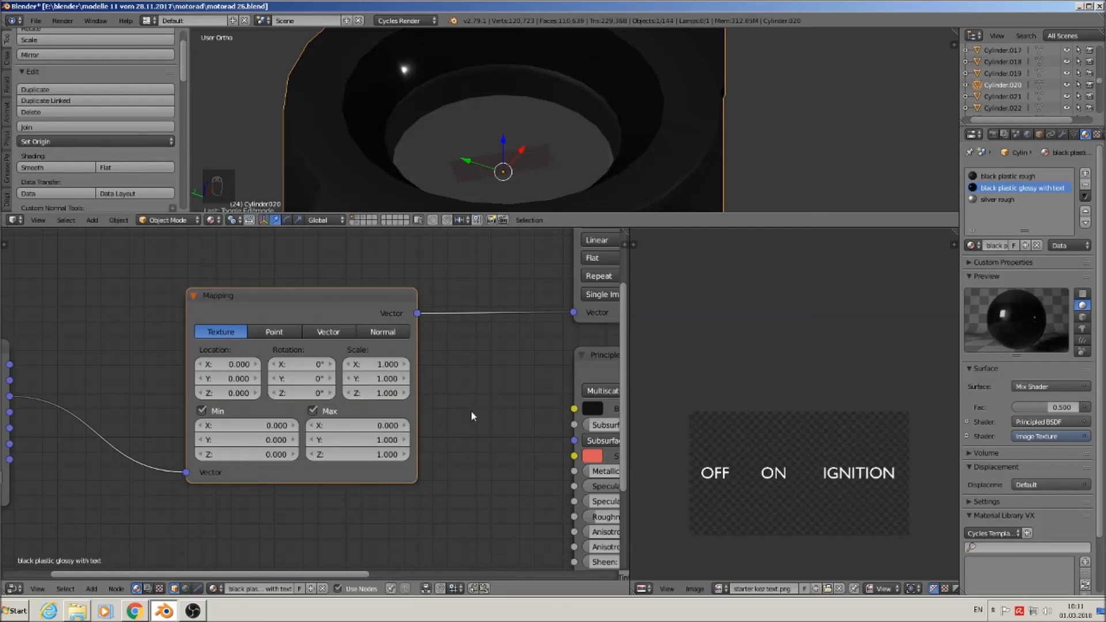
pyautogui.click(397, 442)
pyautogui.write('0')
pyautogui.press('Return')
pyautogui.click(379, 458)
pyautogui.write('0')
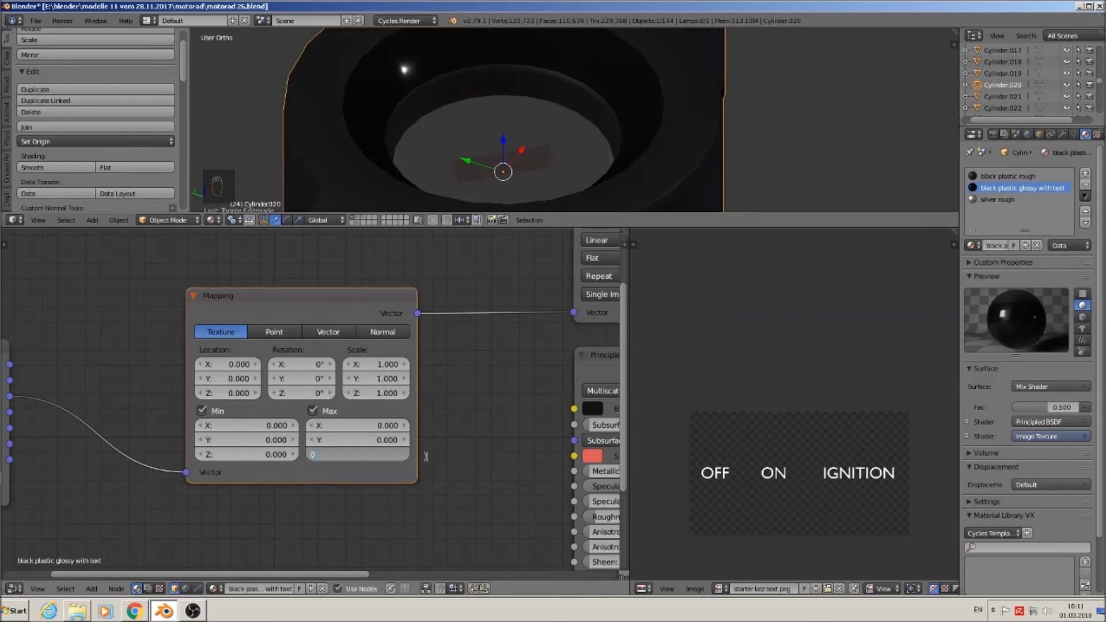
pyautogui.write('9')
pyautogui.press('Return')
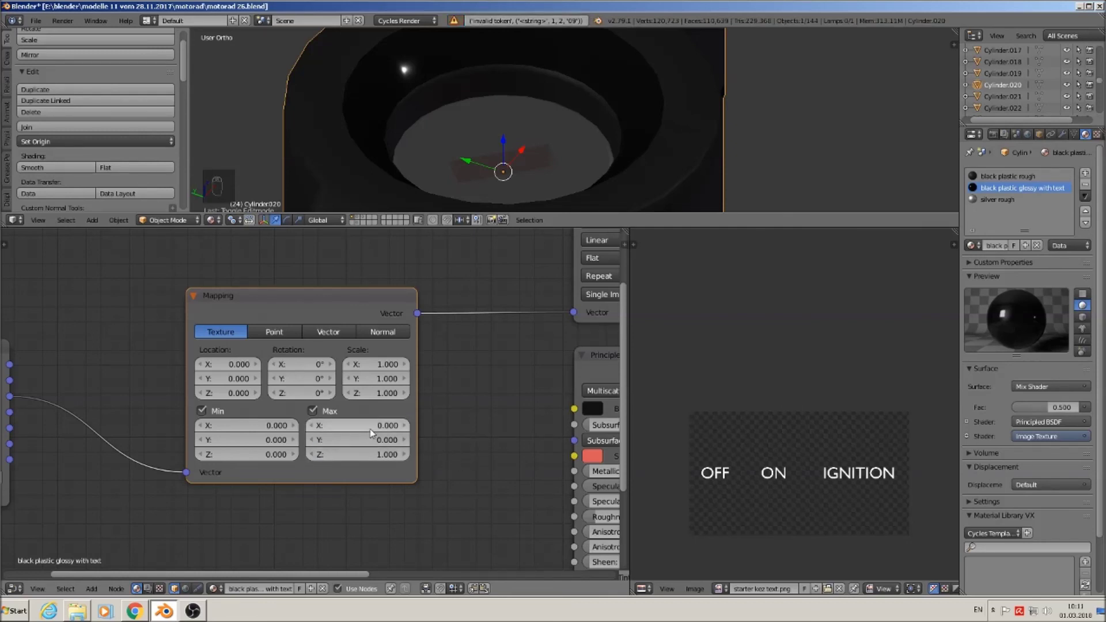
pyautogui.click(380, 455)
pyautogui.write('0')
pyautogui.press('Return')
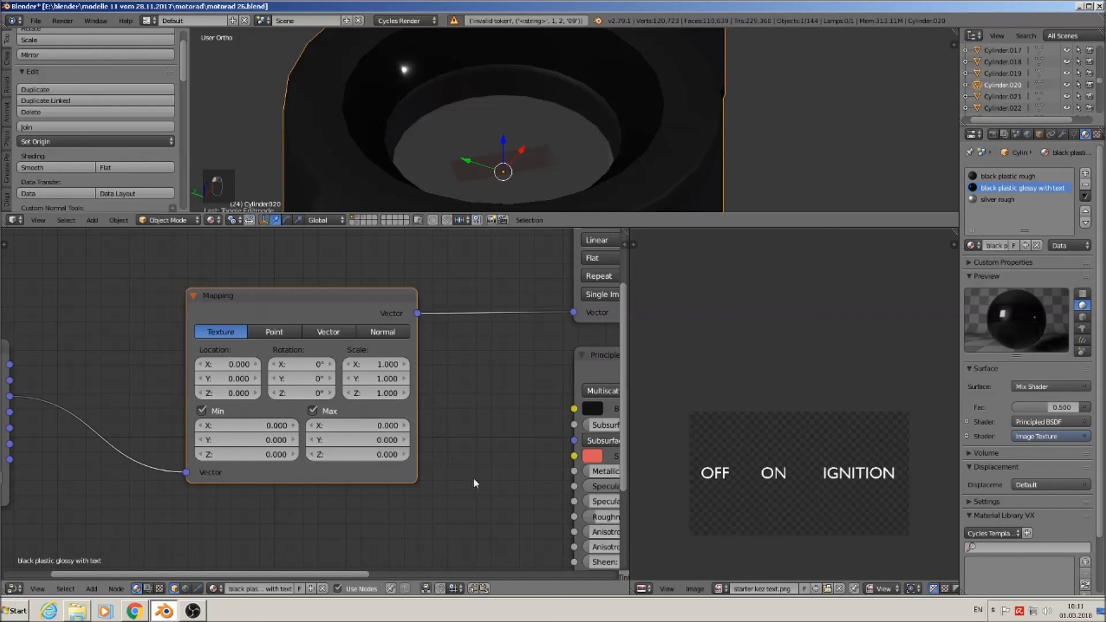
# Set the Mapping node's Max X and Y clipping values to 1, and test Max X at 0.
pyautogui.click(368, 426)
pyautogui.write('1')
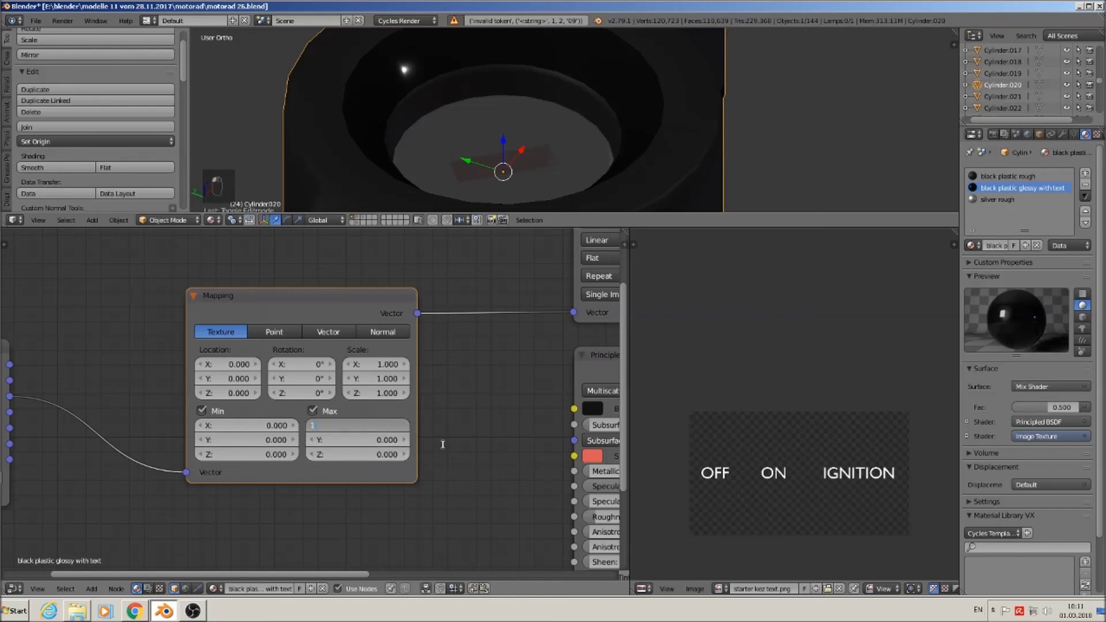
pyautogui.press('Return')
pyautogui.click(379, 426)
pyautogui.press('Tab')
pyautogui.write('1')
pyautogui.press('Return')
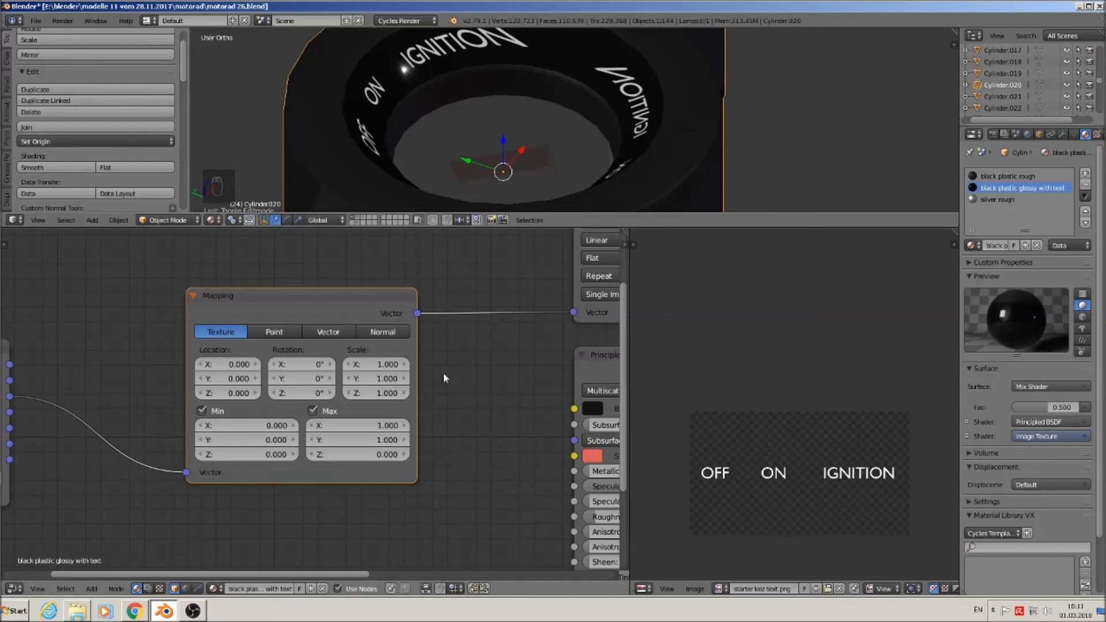
pyautogui.click(384, 424)
pyautogui.write('0')
pyautogui.press('Return')
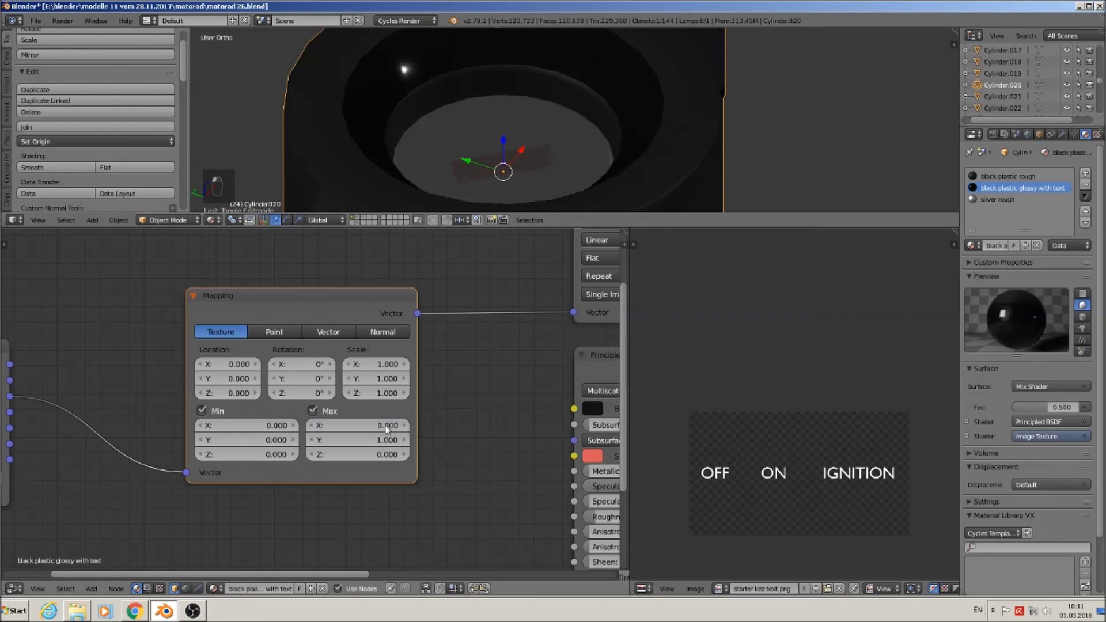
# Set the Mapping node's Max X and Z clipping values to 1.
pyautogui.moveTo(539, 169); pyautogui.dragTo(419, 272, button='middle')
pyautogui.scroll(1, 374, 475)
pyautogui.click(368, 424)
pyautogui.write('1')
pyautogui.press('Return')
pyautogui.click(403, 459)
pyautogui.write('1')
pyautogui.press('Return')
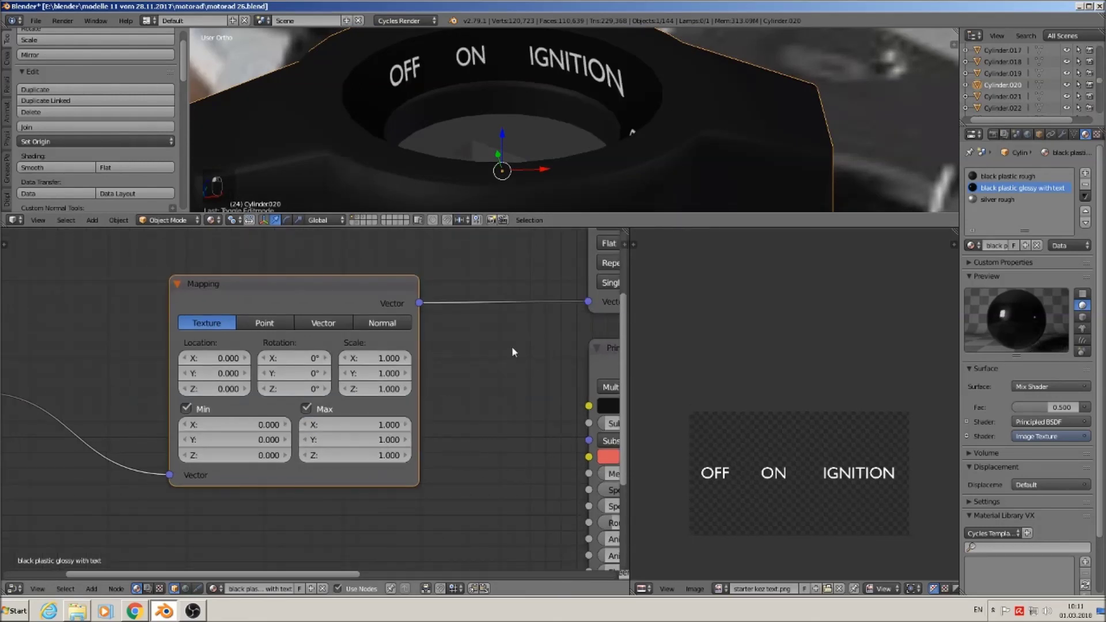
# Show all scene layers and unwrap the UVs of the ring's selected inner face loop in Edit Mode with the standard Unwrap.
pyautogui.moveTo(537, 178)
pyautogui.mouseDown(button='middle')
pyautogui.moveTo(568, 192)
pyautogui.moveTo(698, 198)
pyautogui.moveTo(584, 204)
pyautogui.moveTo(542, 190)
pyautogui.mouseUp(button='middle')
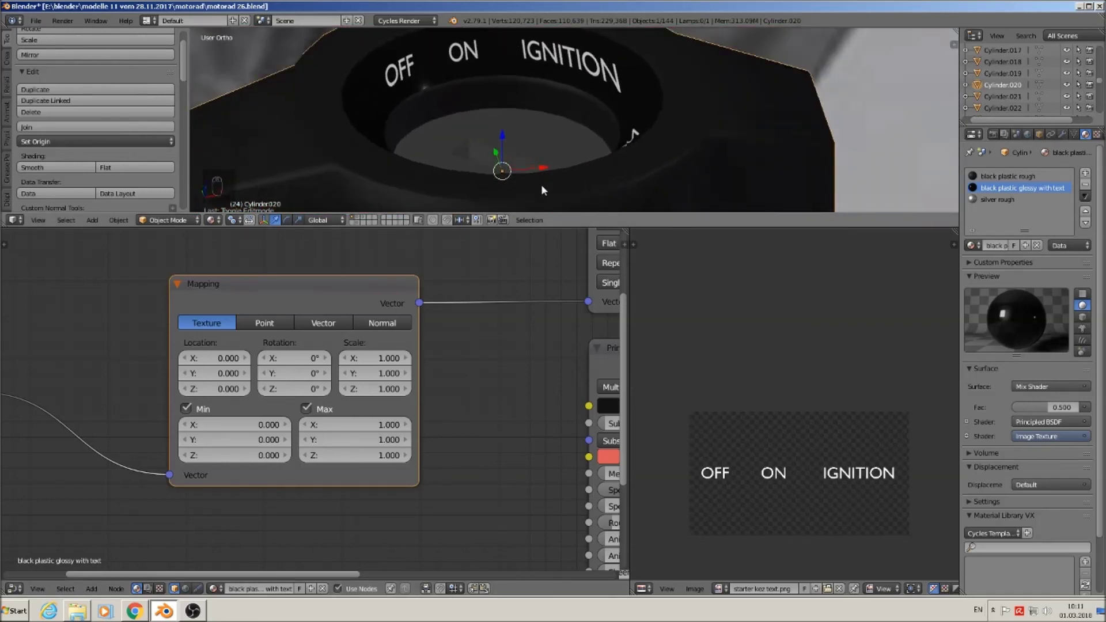
pyautogui.press('`')
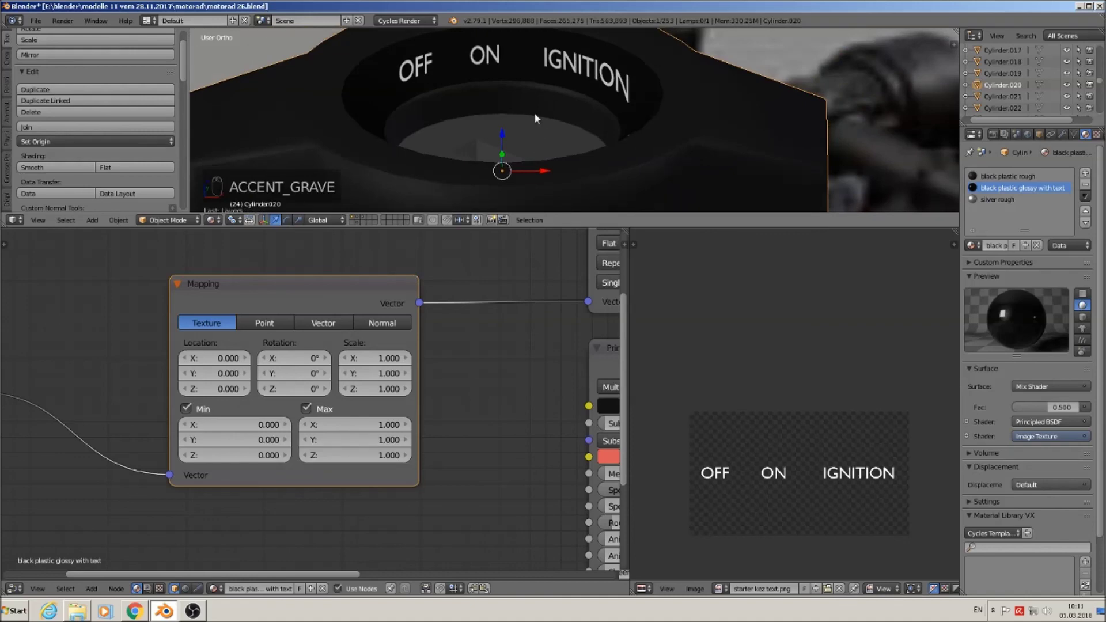
pyautogui.press('Tab')
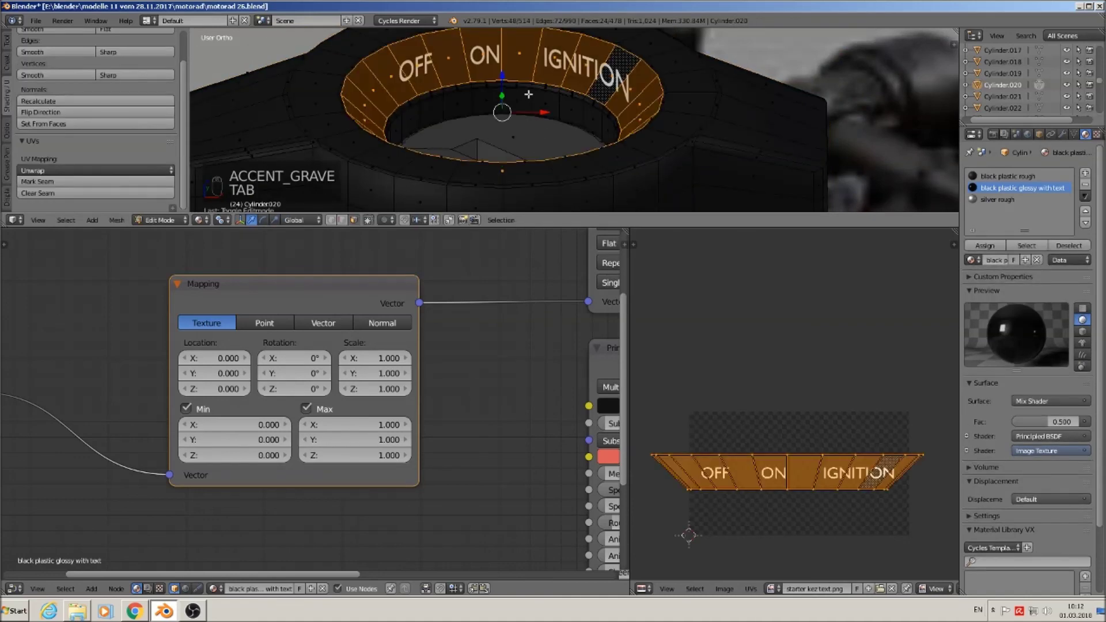
pyautogui.press('KP_1')
pyautogui.press('u')
pyautogui.press('u')
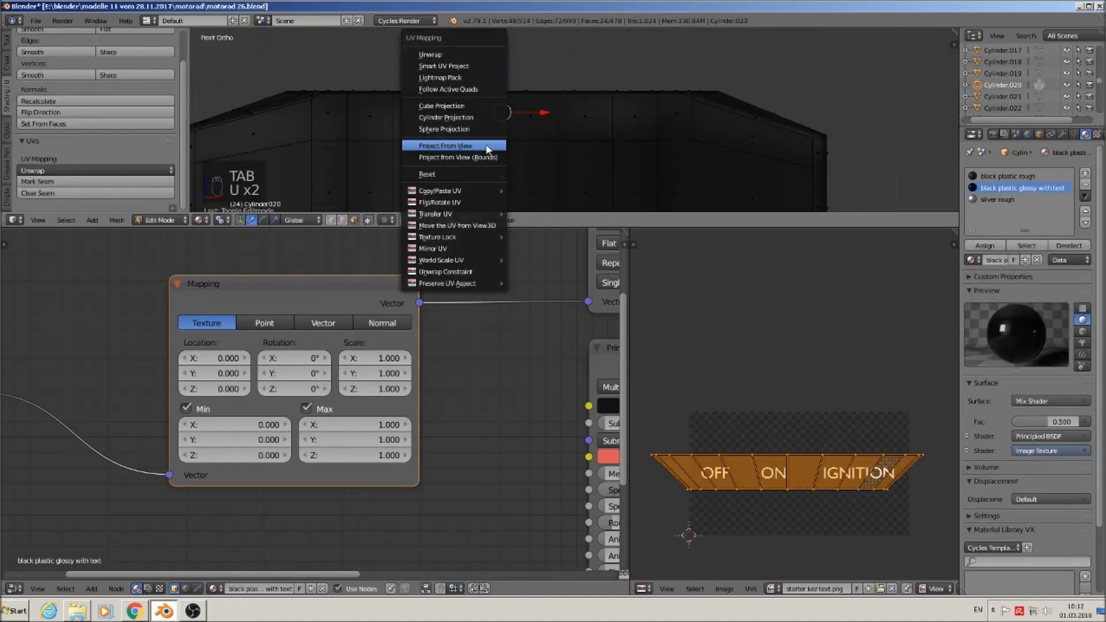
pyautogui.click(483, 56)
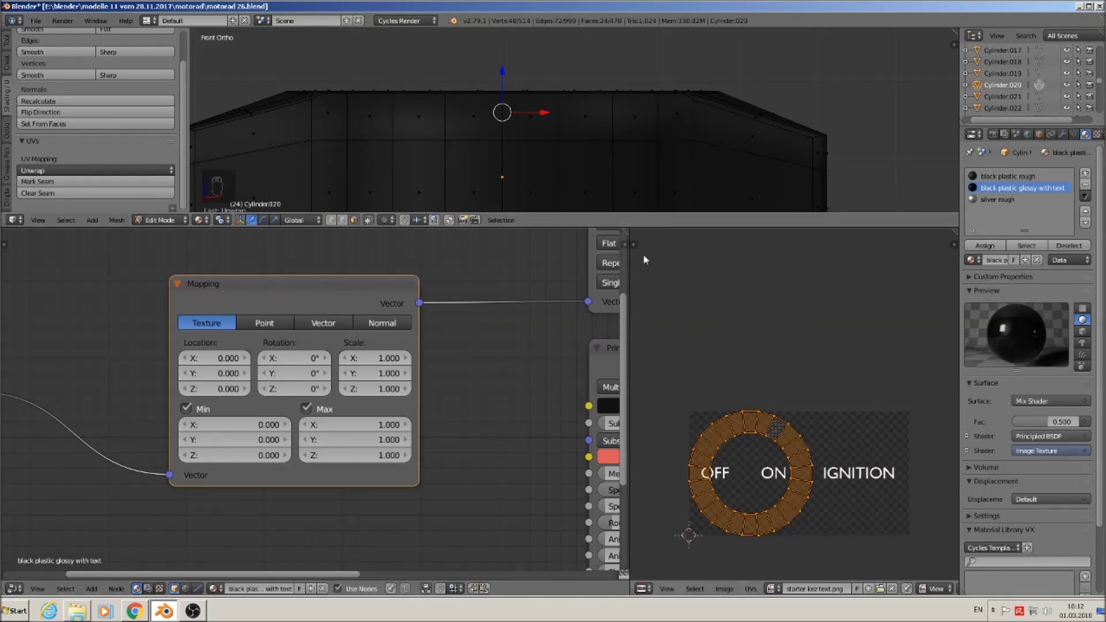
# Straighten the circular UV island into a horizontal strip using UV Squares' Snap to Axis (X or Y).
pyautogui.moveTo(634, 242); pyautogui.dragTo(735, 252)
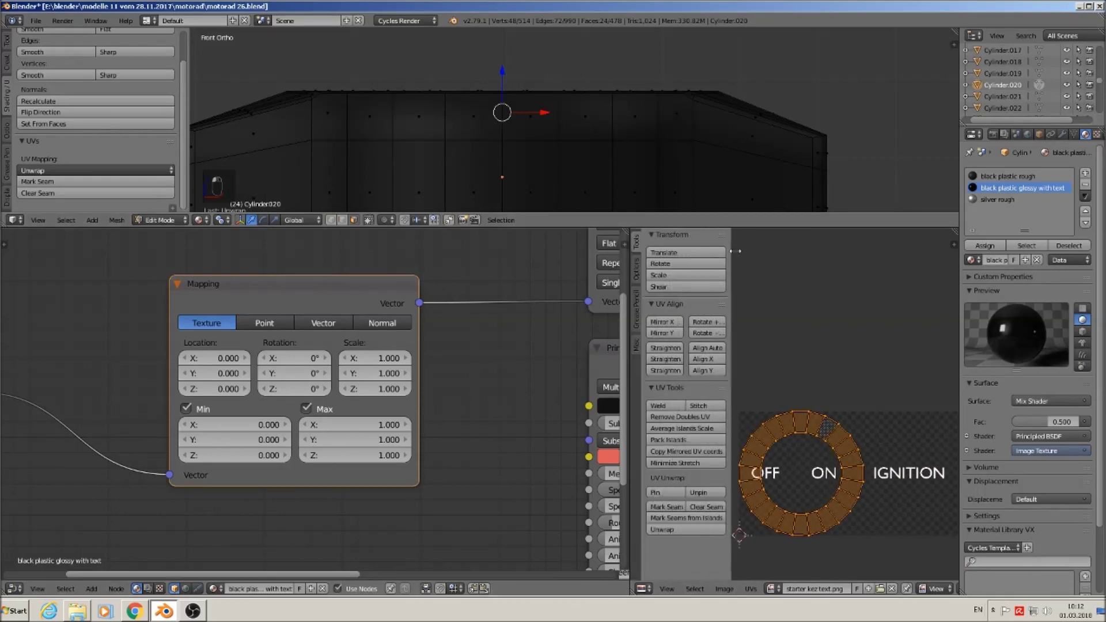
pyautogui.click(637, 347)
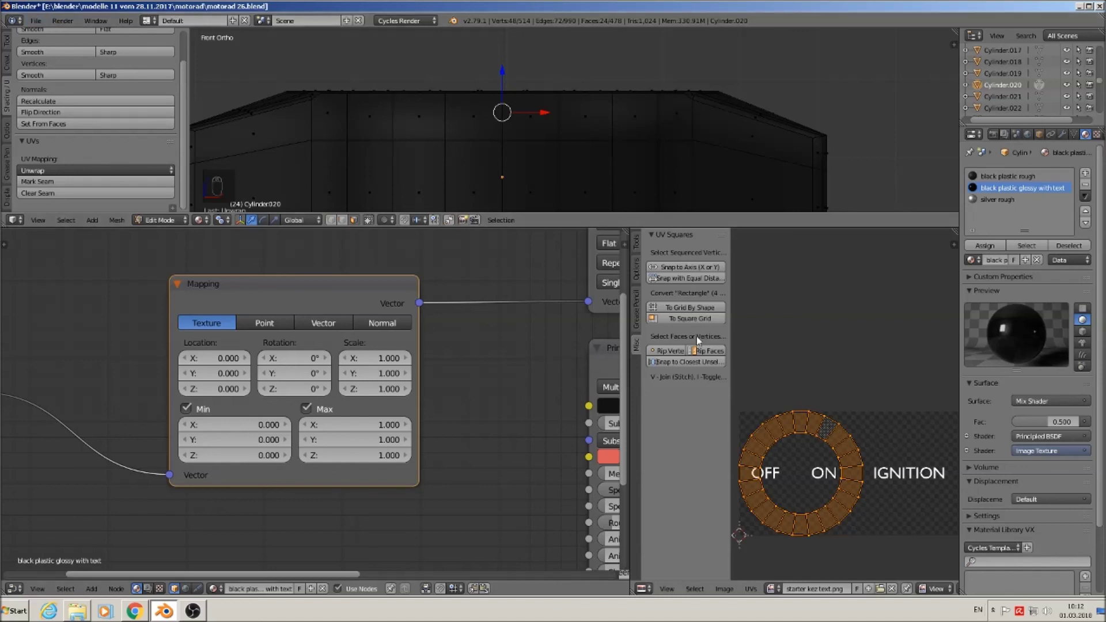
pyautogui.click(686, 268)
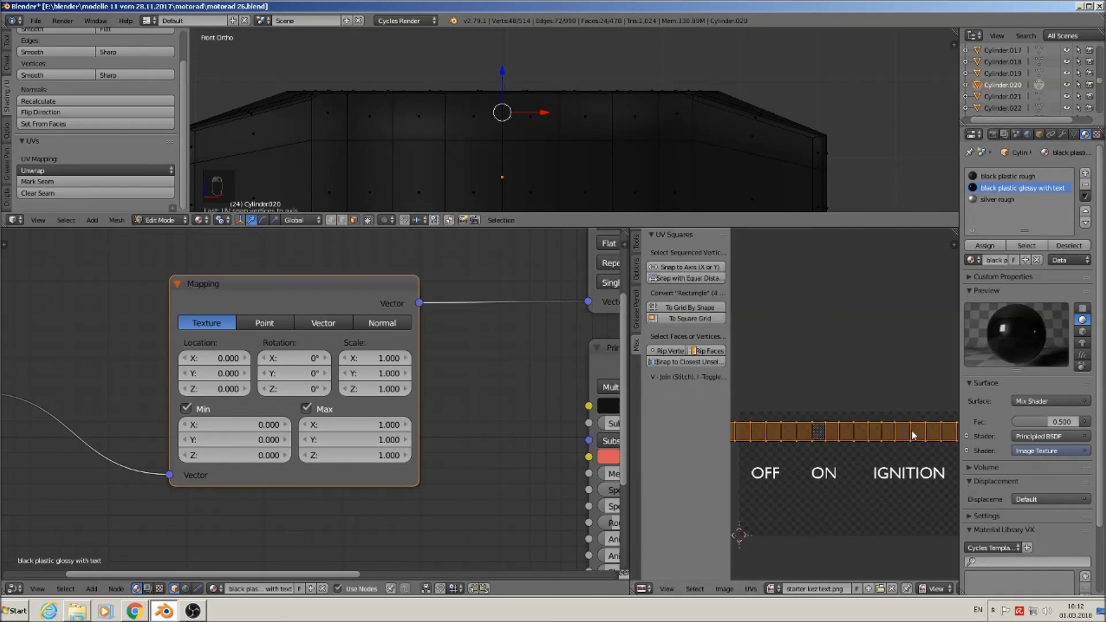
# View the list of add-ons in the User Preferences and close the preferences window.
pyautogui.moveTo(602, 138); pyautogui.dragTo(582, 171, button='middle')
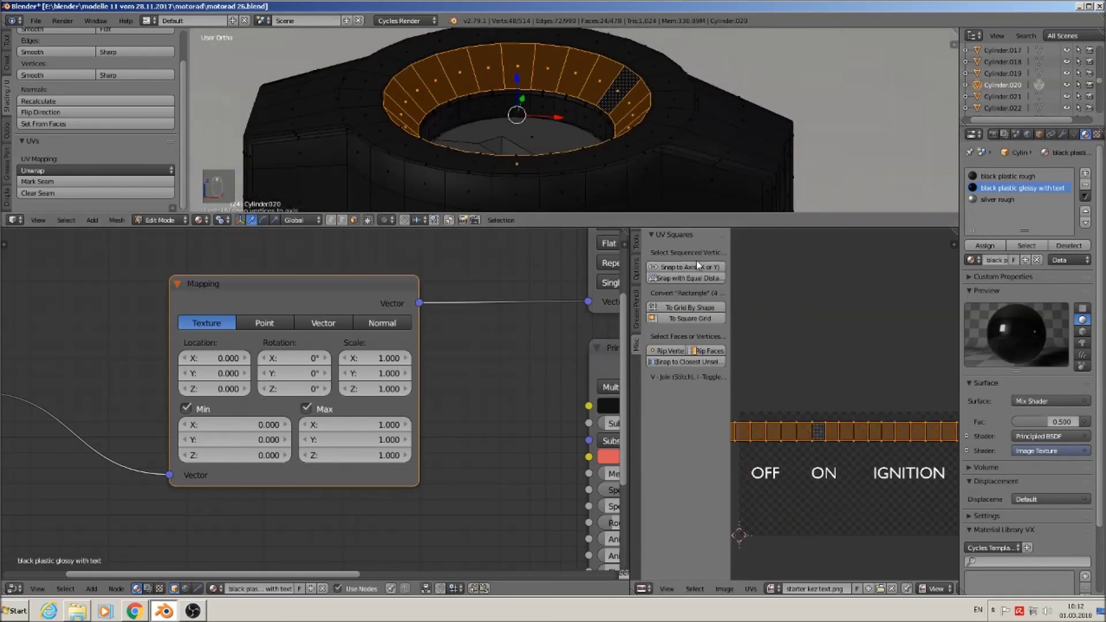
pyautogui.click(36, 21)
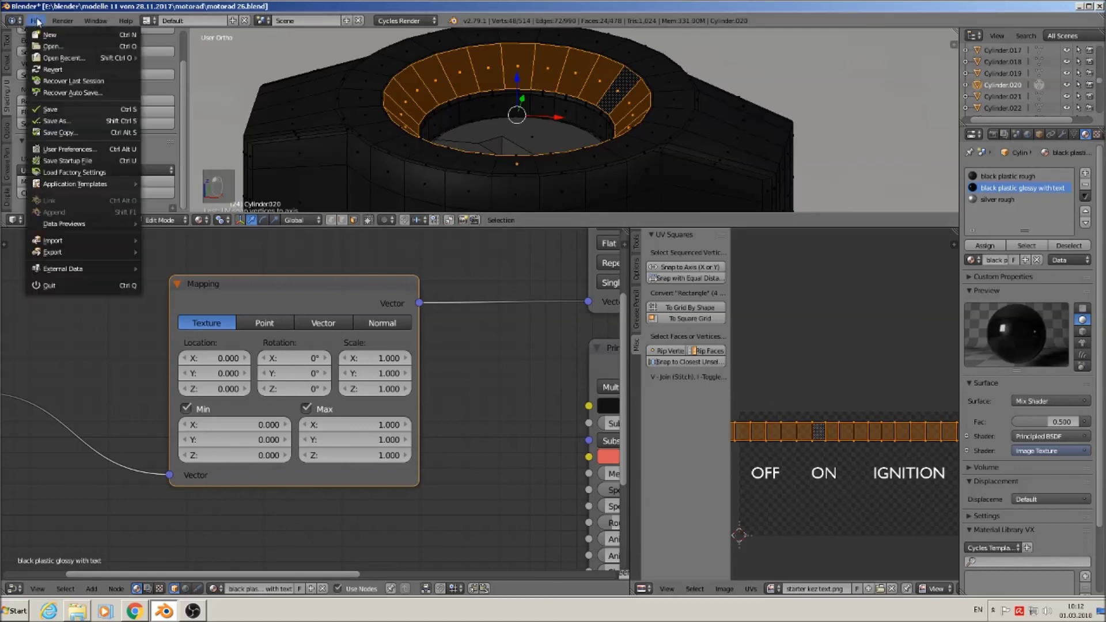
pyautogui.click(45, 151)
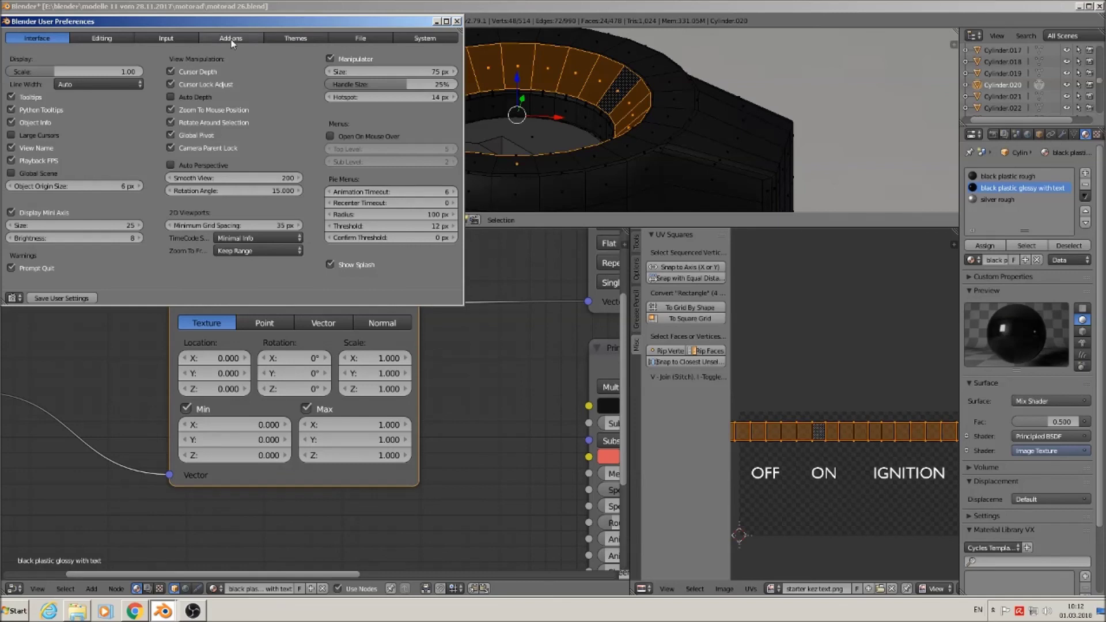
pyautogui.click(231, 39)
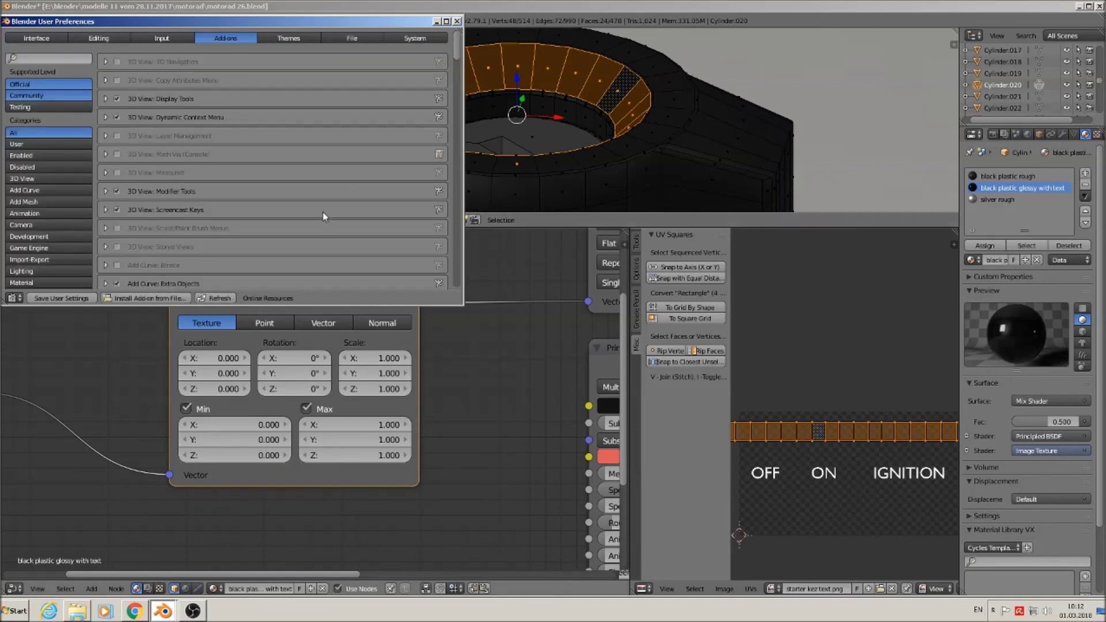
pyautogui.click(457, 21)
# Move the straightened UV strip down over the OFF ON IGNITION lettering.
pyautogui.scroll(-3, 858, 460)
pyautogui.press('g')
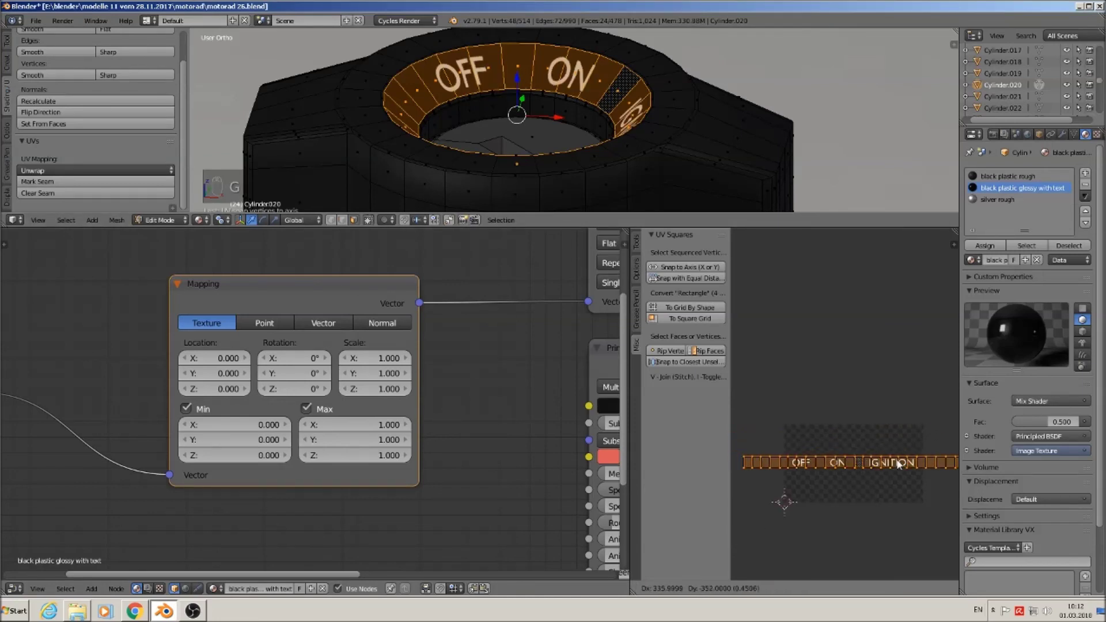
pyautogui.click(899, 464)
pyautogui.moveTo(715, 133); pyautogui.dragTo(677, 36, button='middle')
pyautogui.moveTo(615, 209); pyautogui.dragTo(608, 198, button='middle')
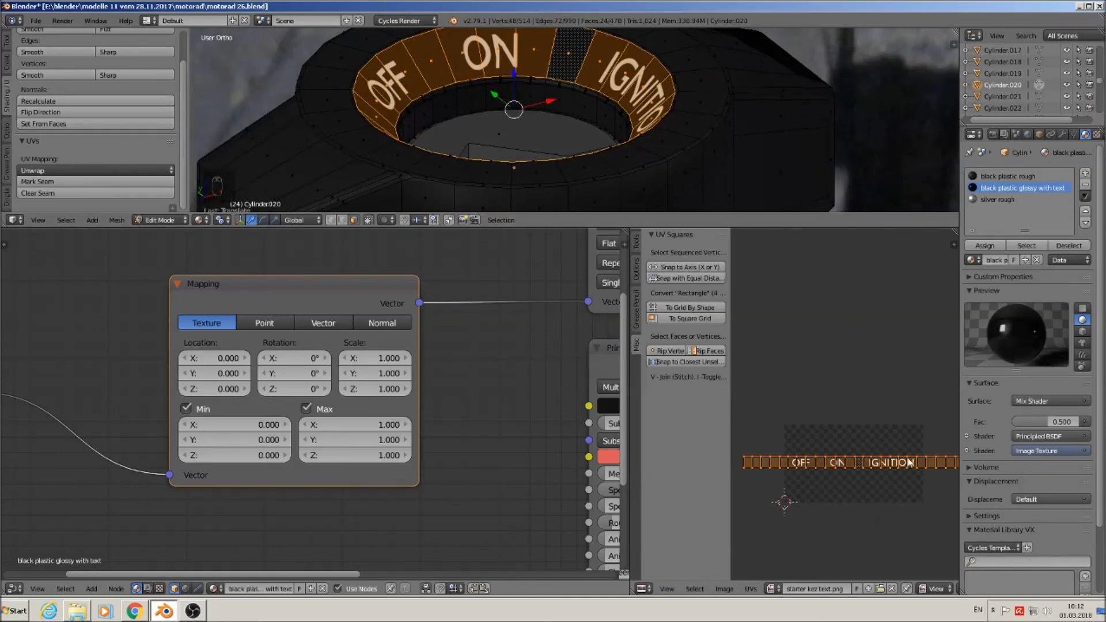
# Scale the UV strip up and shift it slightly so the OFF ON IGNITION lettering sits within the strip's height.
pyautogui.press('s')
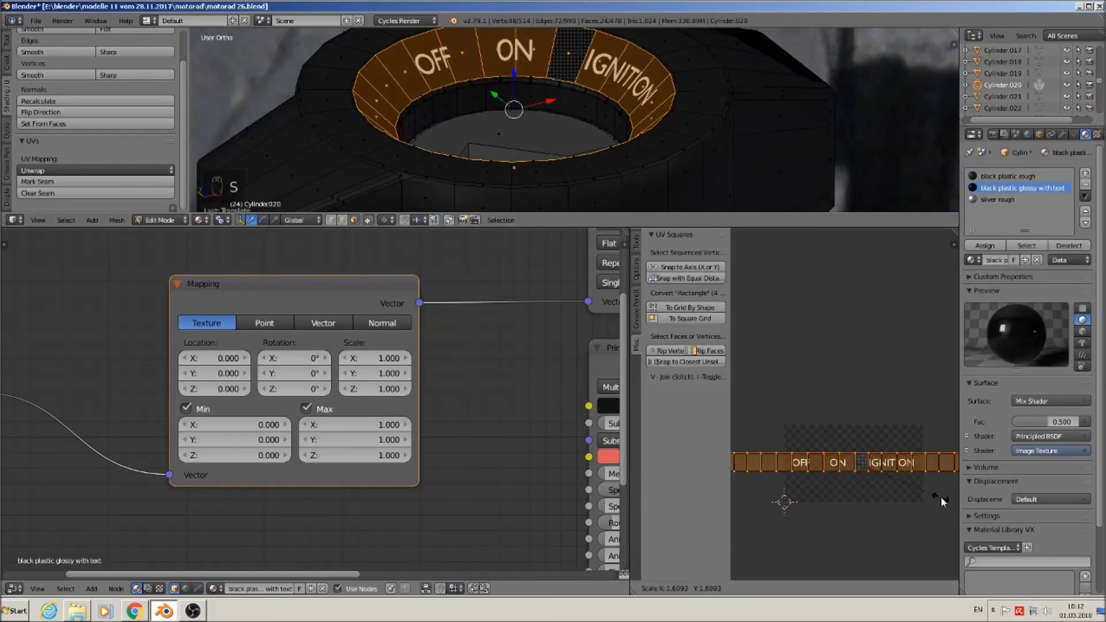
pyautogui.click(942, 496)
pyautogui.press('g')
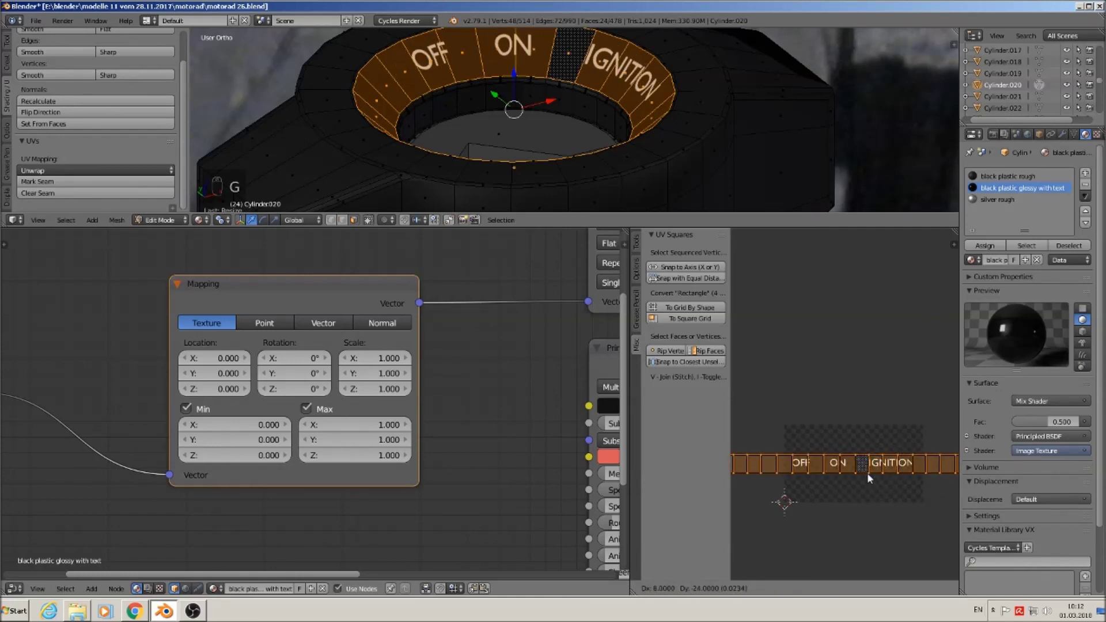
pyautogui.click(866, 471)
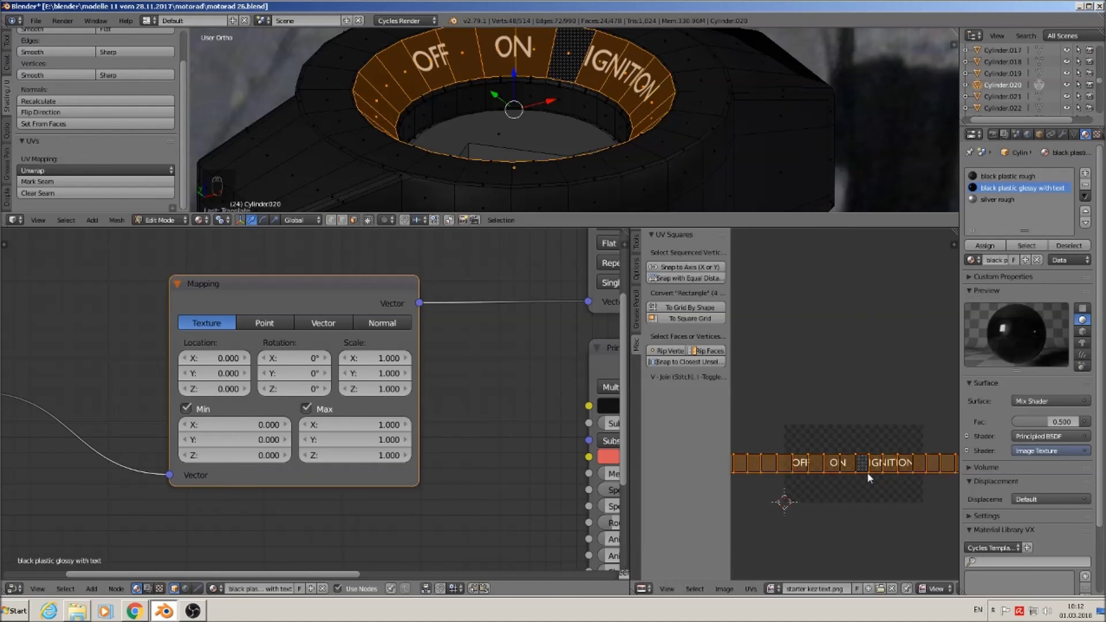
# Return to Object Mode and inspect the lettering on the ring's inner faces from farther out.
pyautogui.press('Tab')
pyautogui.moveTo(760, 32); pyautogui.dragTo(676, 208, button='middle')
pyautogui.scroll(-4, 672, 210)
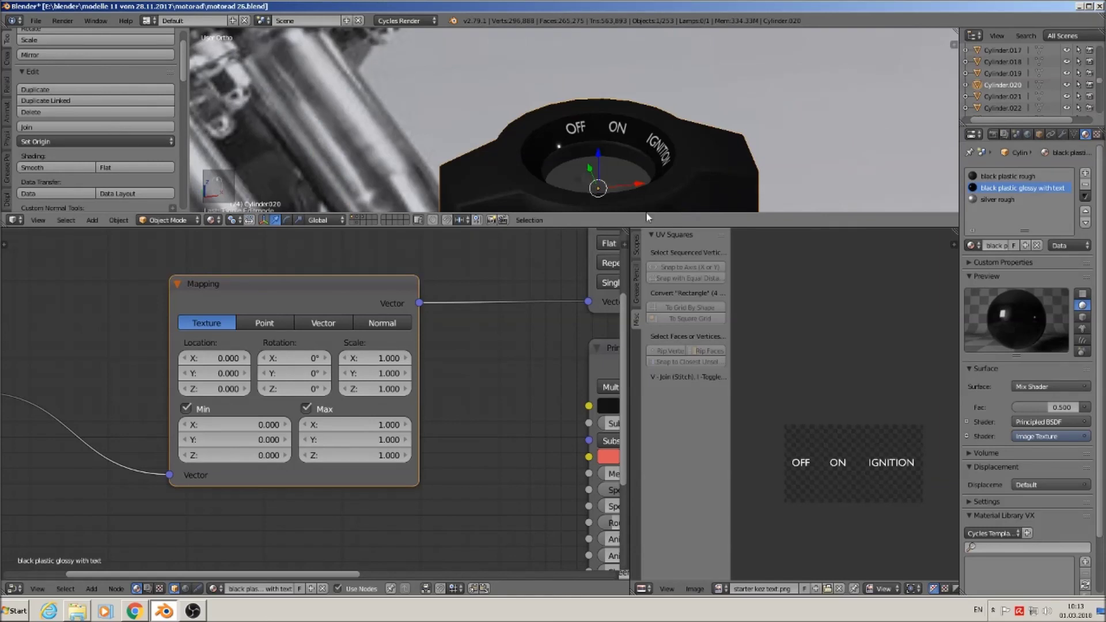
pyautogui.scroll(-3, 629, 187)
pyautogui.keyDown('shift'); pyautogui.moveTo(628, 180); pyautogui.dragTo(531, 133, button='middle'); pyautogui.keyUp('shift')
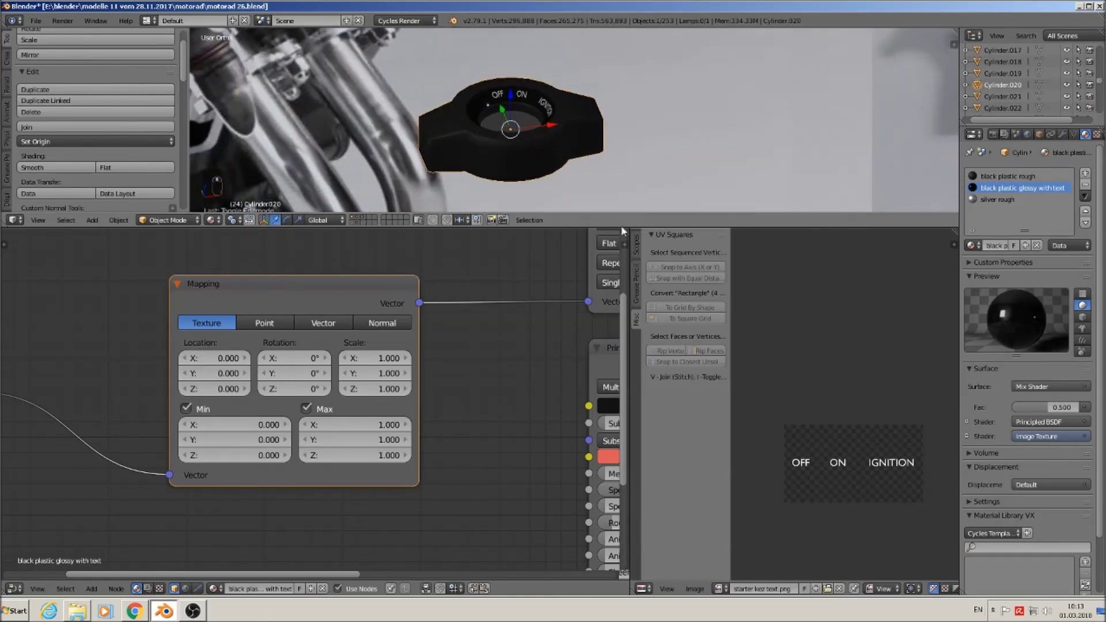
# Enlarge the 3D viewport and show the ring with the surrounding handlebar parts and reference images from the front.
pyautogui.moveTo(590, 222); pyautogui.dragTo(590, 390)
pyautogui.scroll(3, 516, 245)
pyautogui.moveTo(562, 237); pyautogui.dragTo(552, 216, button='middle')
pyautogui.scroll(-2, 606, 268)
pyautogui.press('KP_1')
pyautogui.scroll(-4, 586, 268)
pyautogui.scroll(-3, 587, 270)
pyautogui.scroll(2, 584, 275)
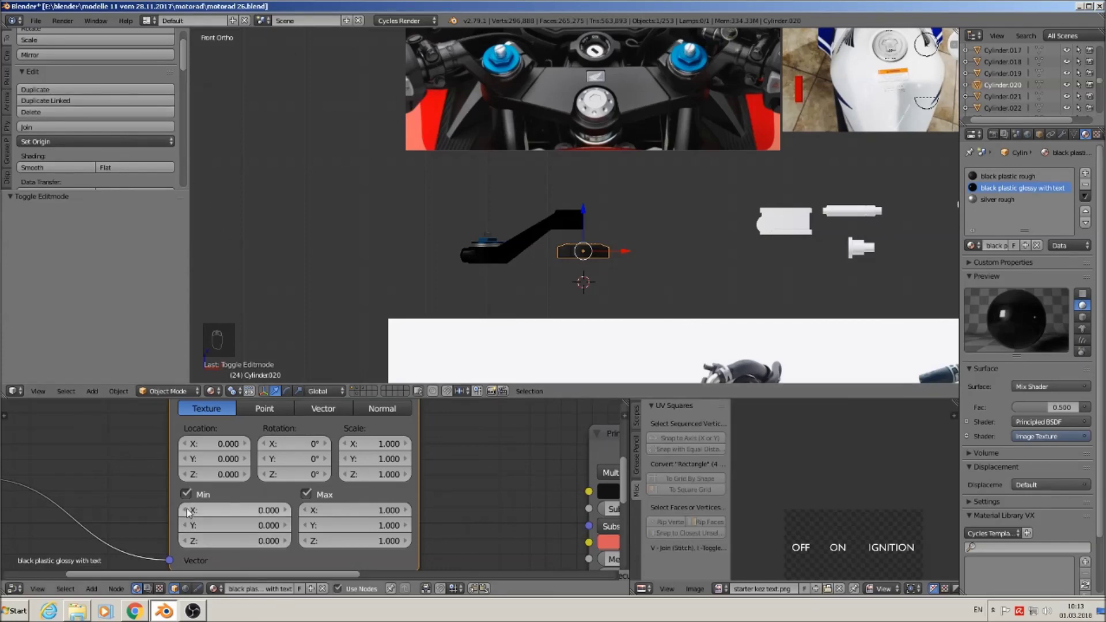
pyautogui.click(195, 612)
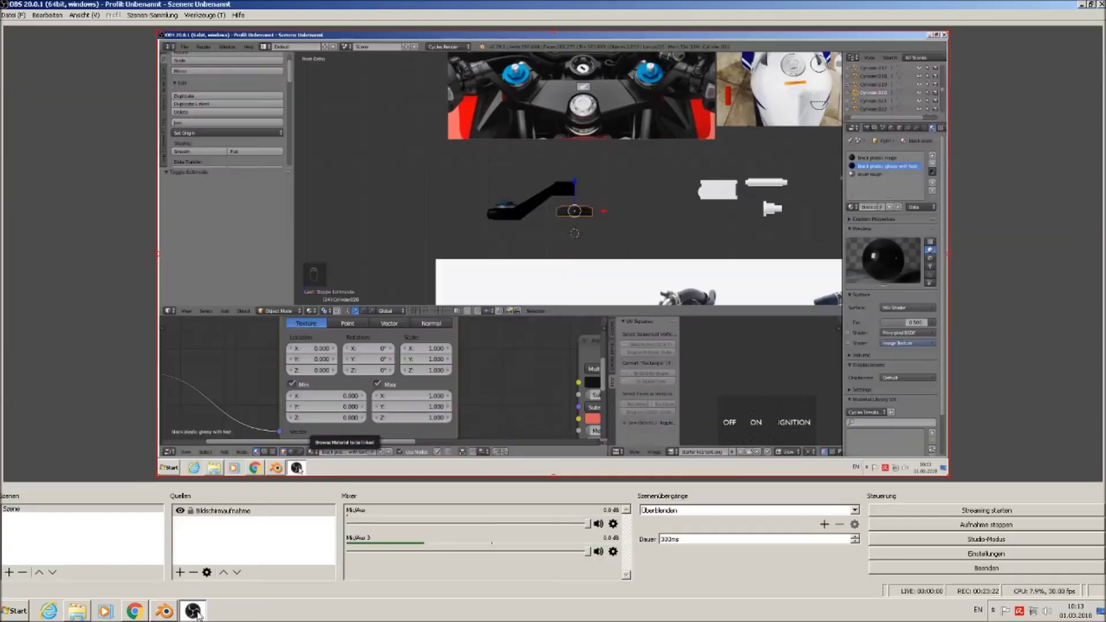